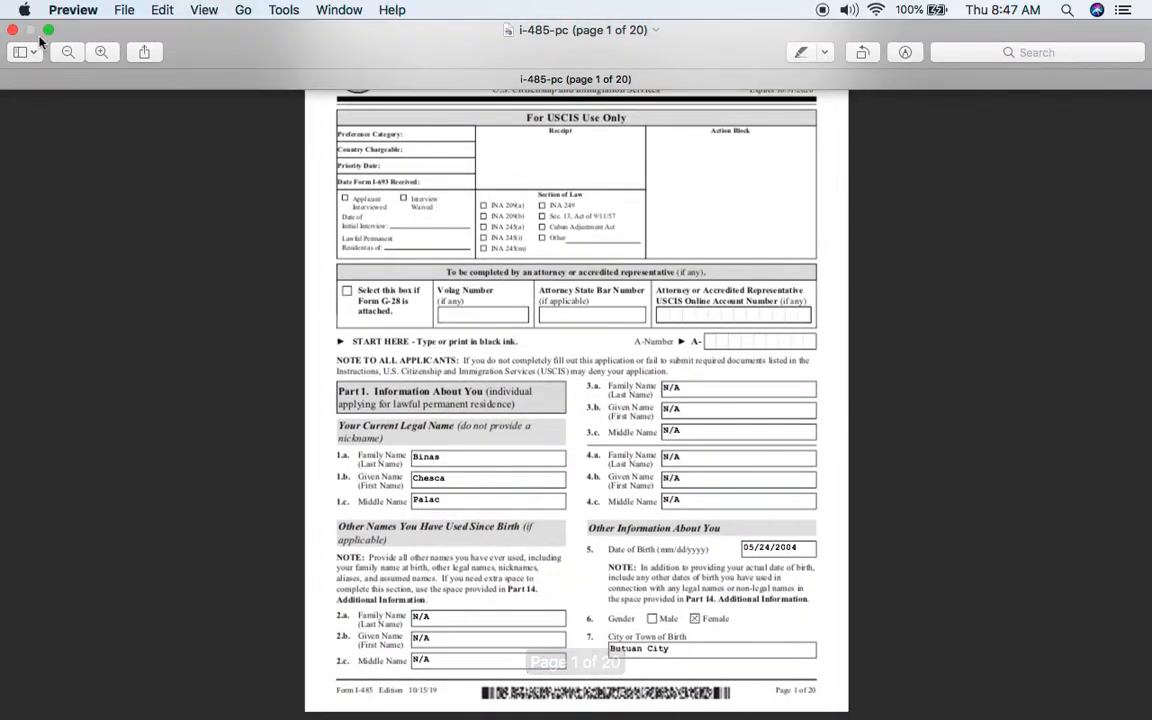
- Exit full screen and widen the Preview window to the screen edge, with page thumbnails beside the form
left_click(47, 31)
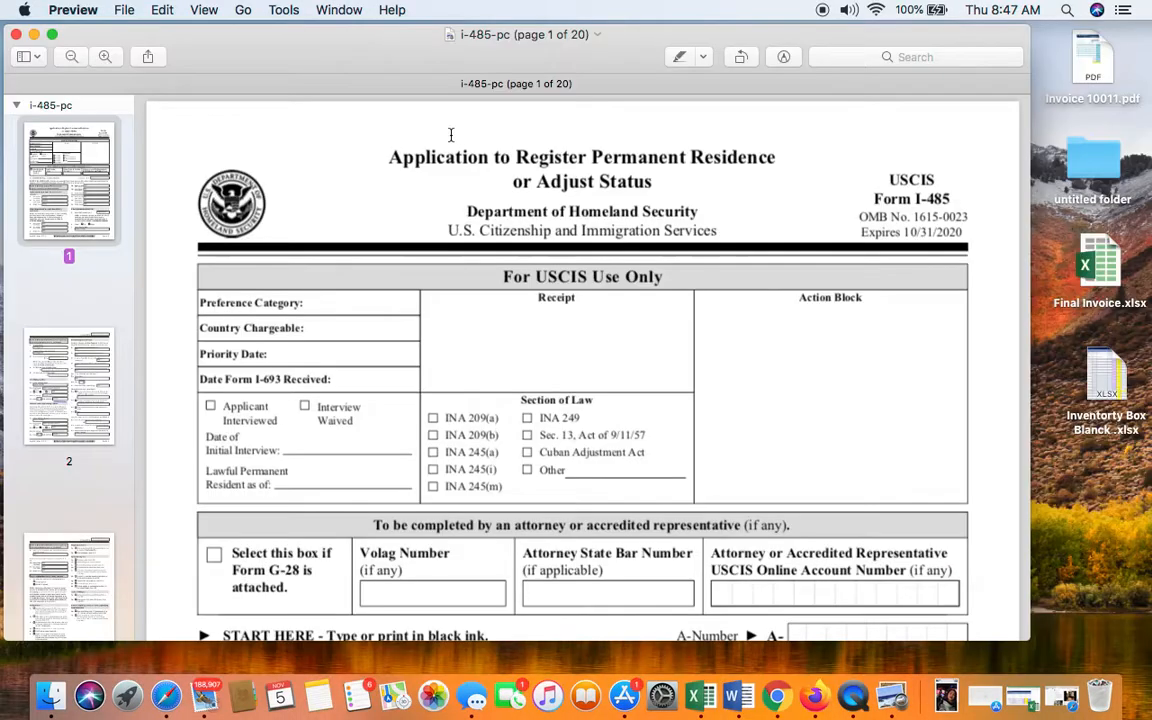
left_click_drag(1028, 157, 1147, 160)
scroll(805, 257, "up", 3)
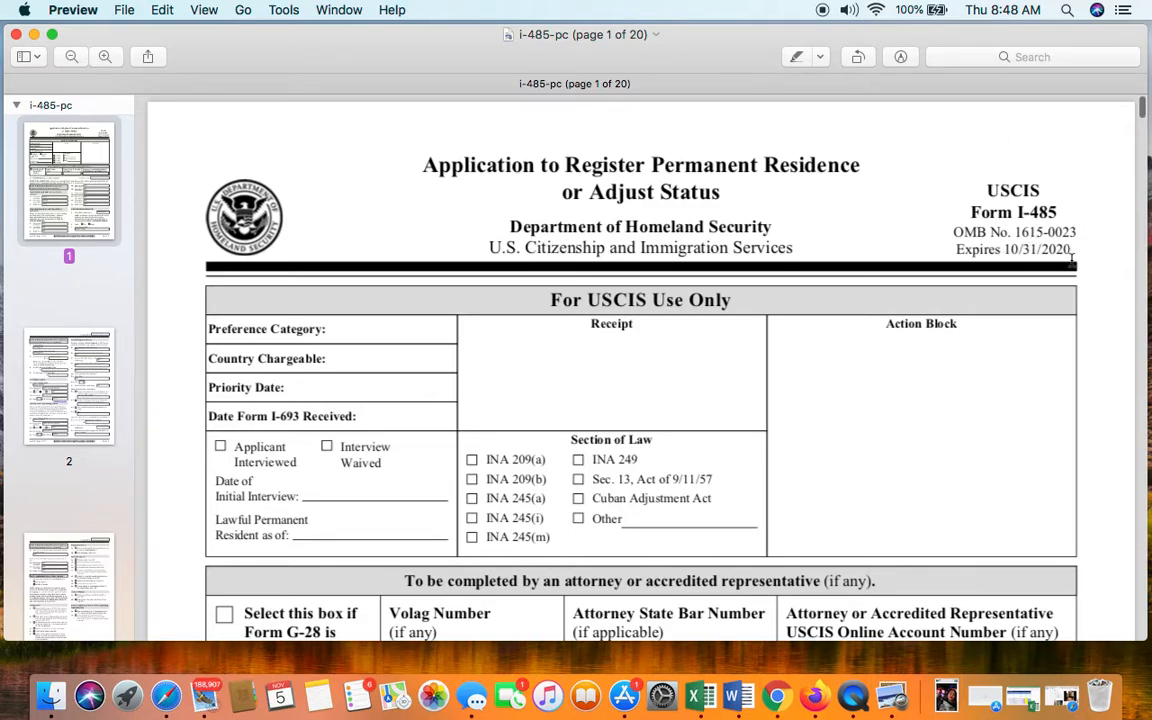
scroll(1072, 260, "down", 3)
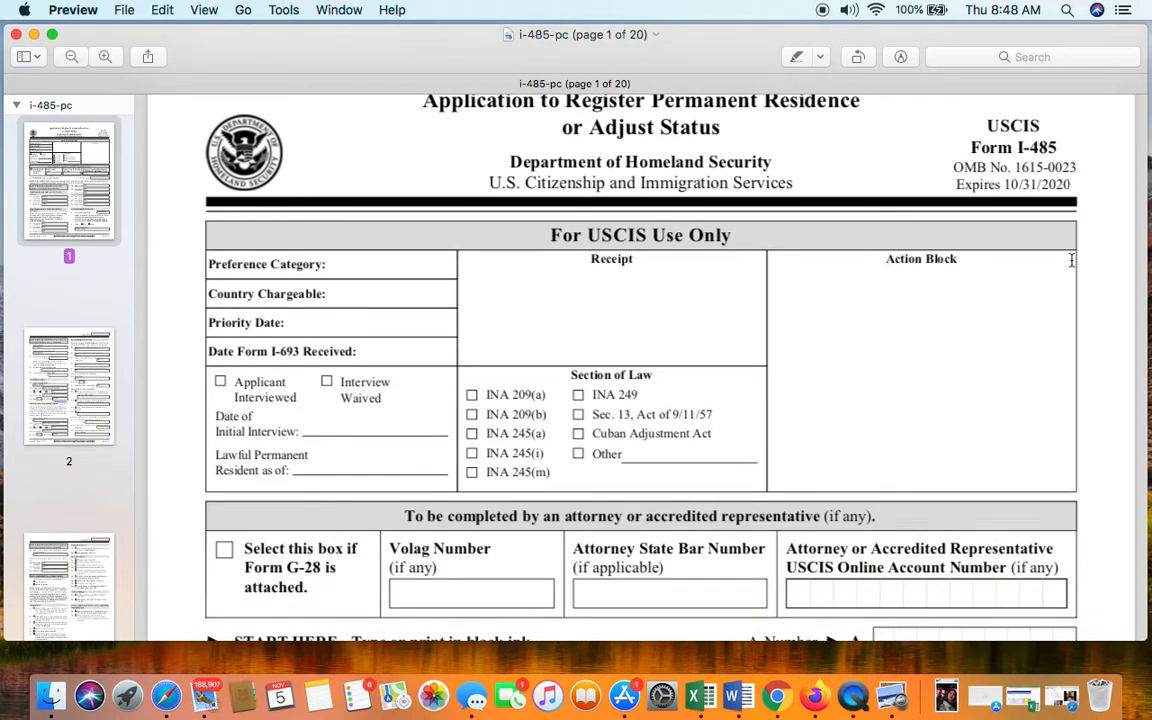
scroll(939, 248, "down", 5)
scroll(939, 248, "up", 3)
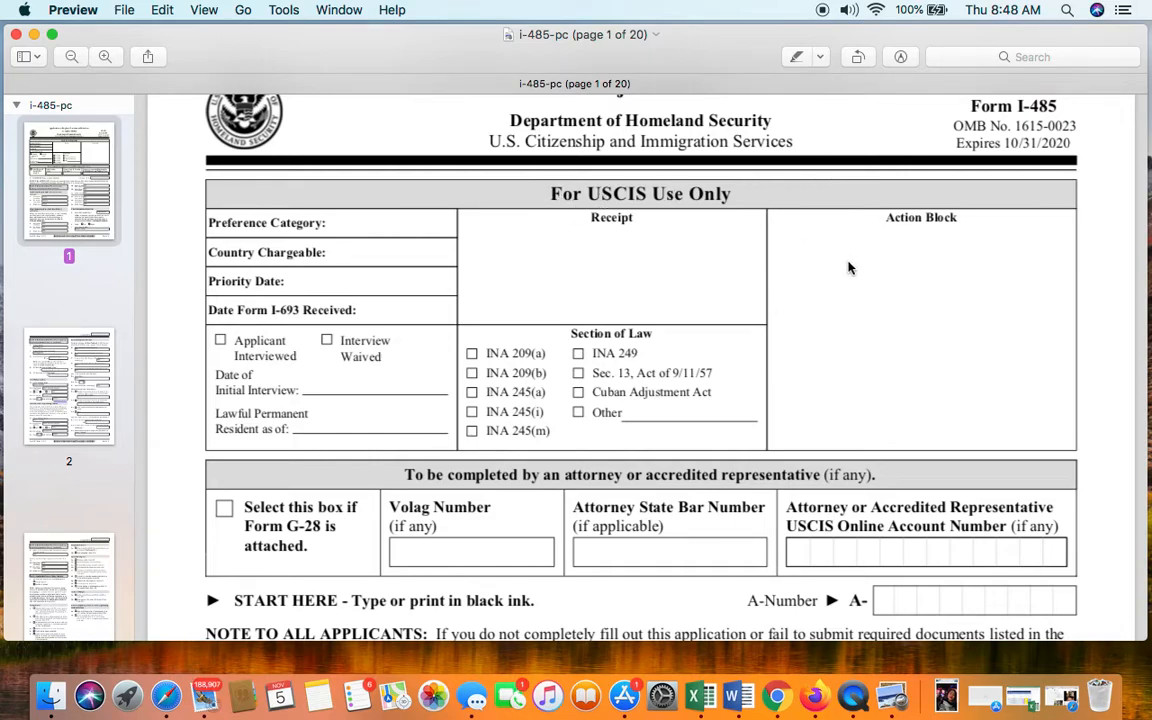
scroll(848, 267, "down", 1)
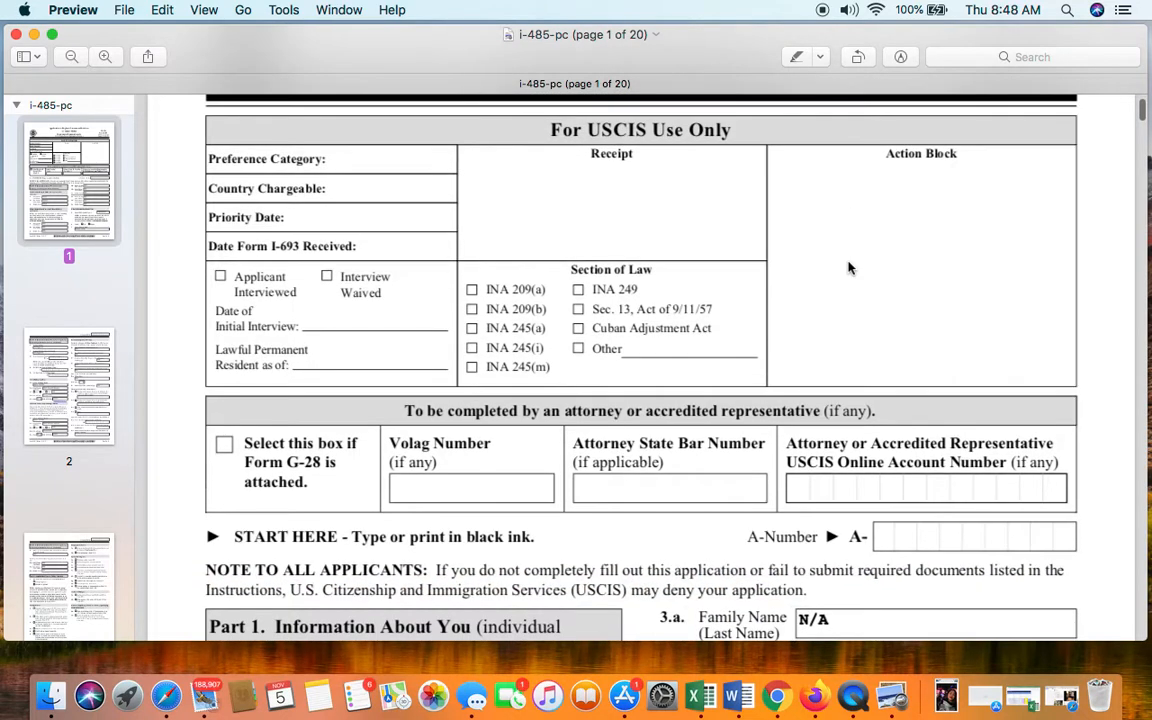
scroll(848, 267, "up", 3)
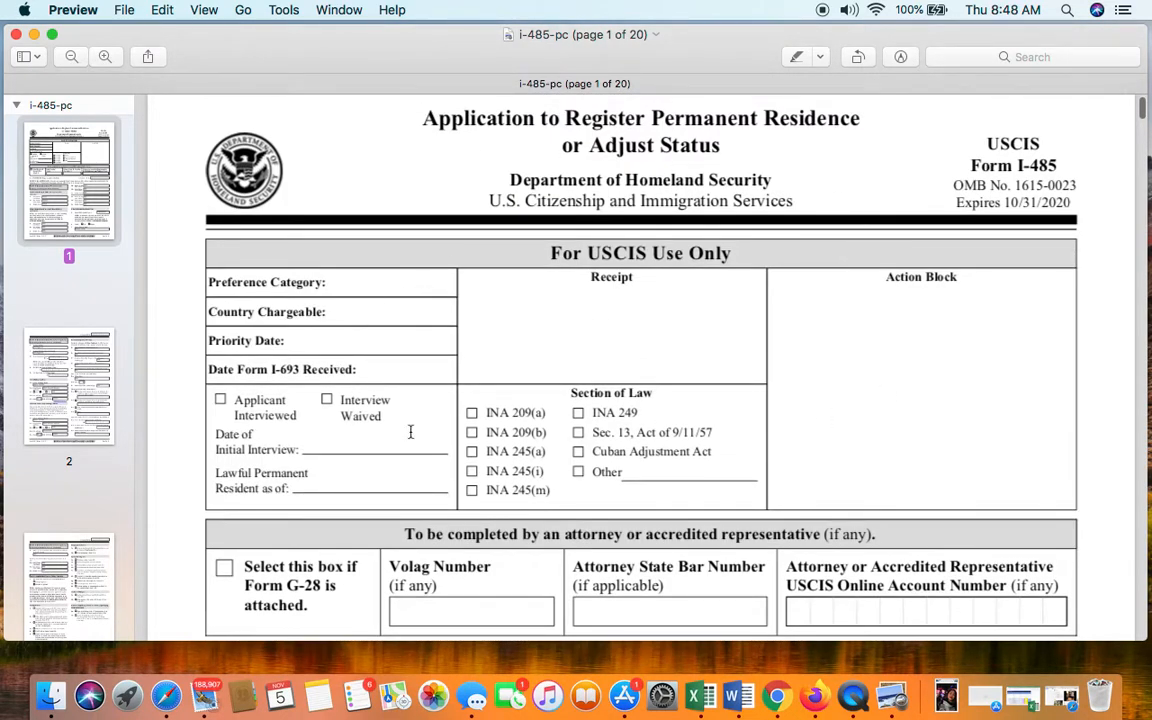
scroll(695, 367, "down", 1)
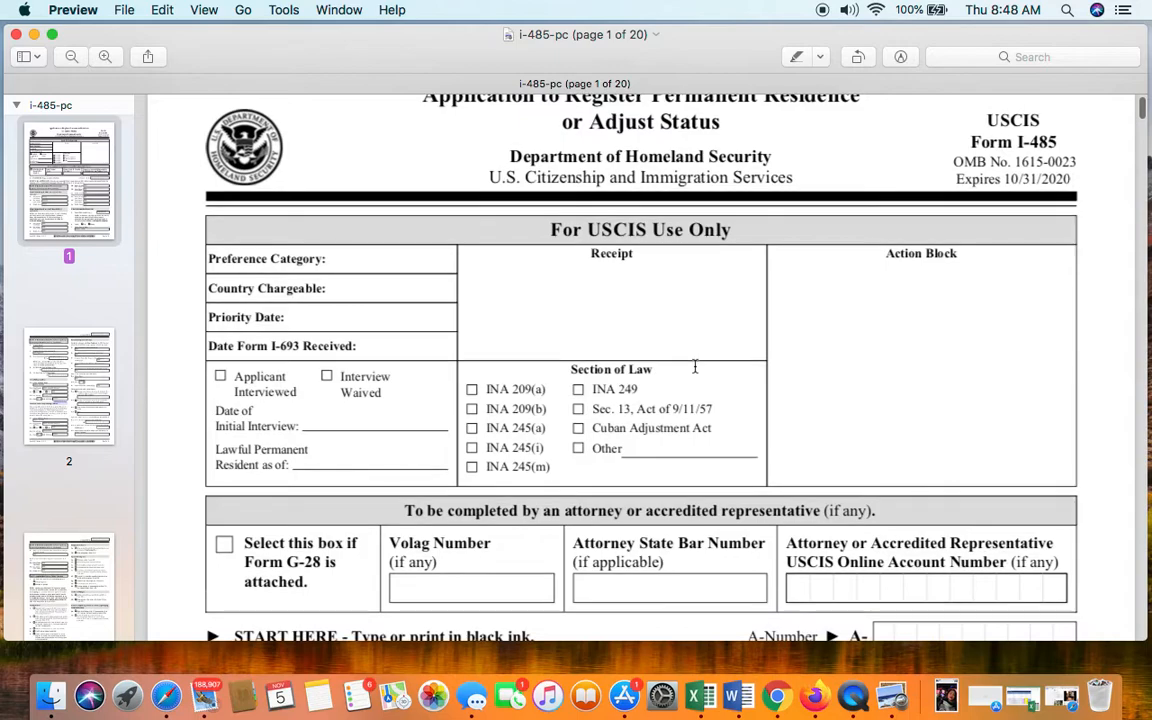
scroll(695, 367, "down", 1)
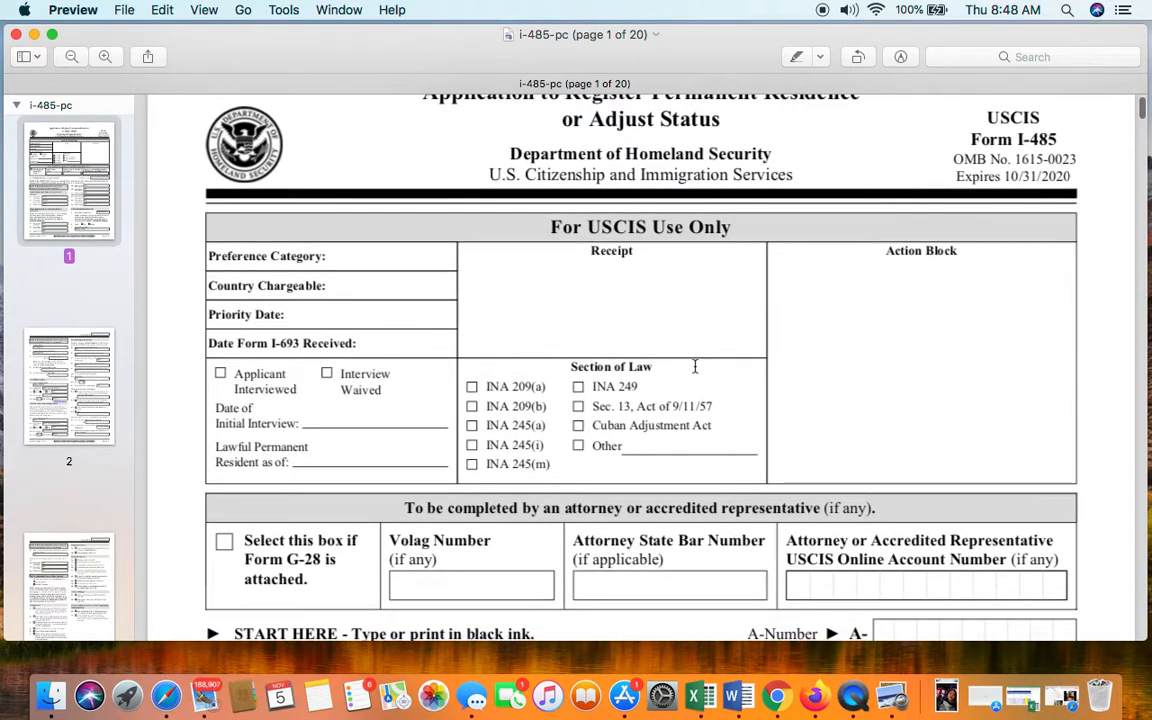
scroll(695, 367, "down", 3)
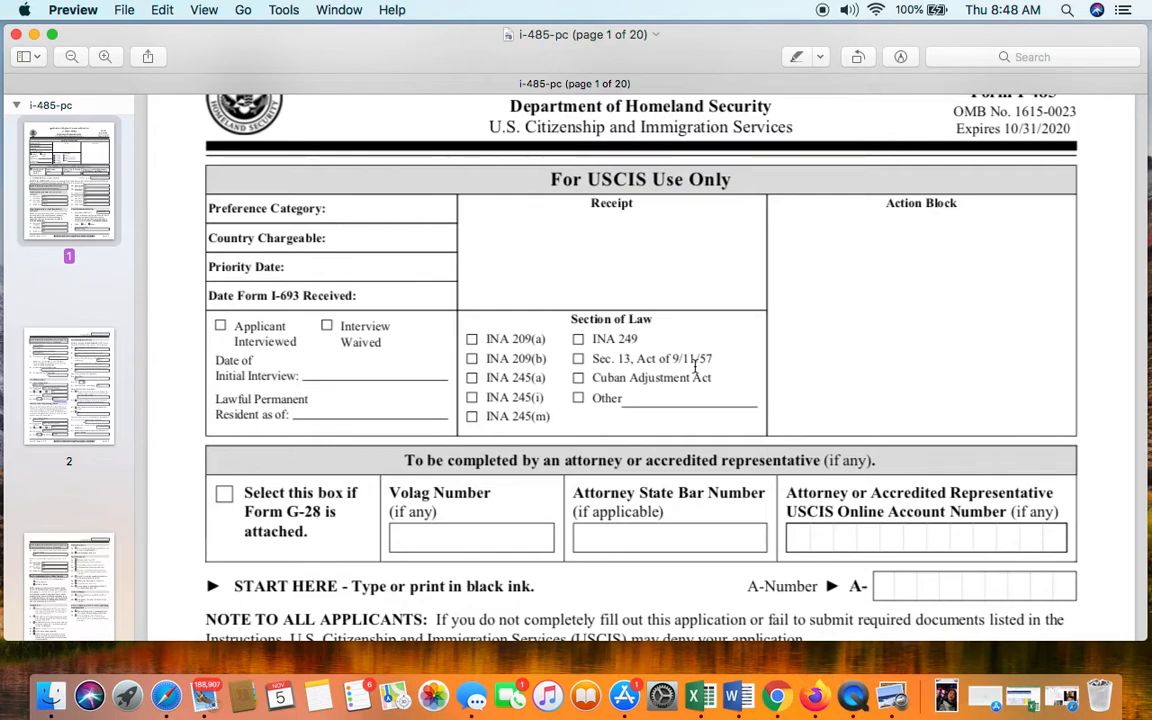
scroll(791, 290, "down", 5)
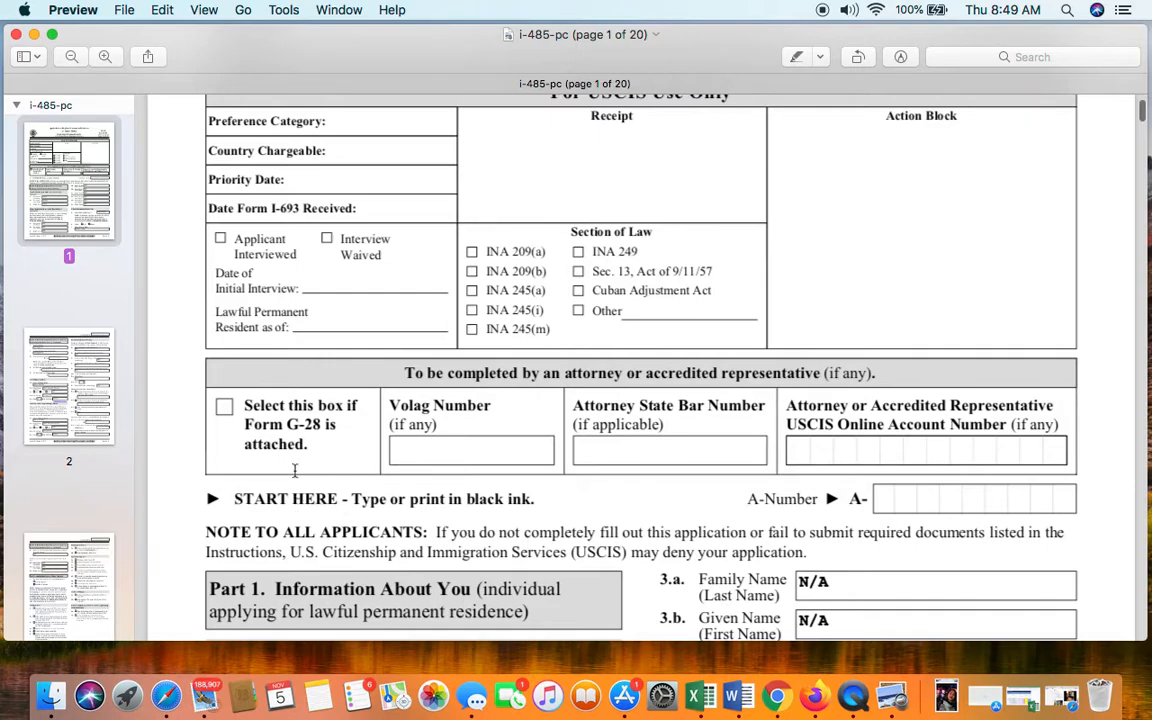
scroll(358, 480, "down", 3)
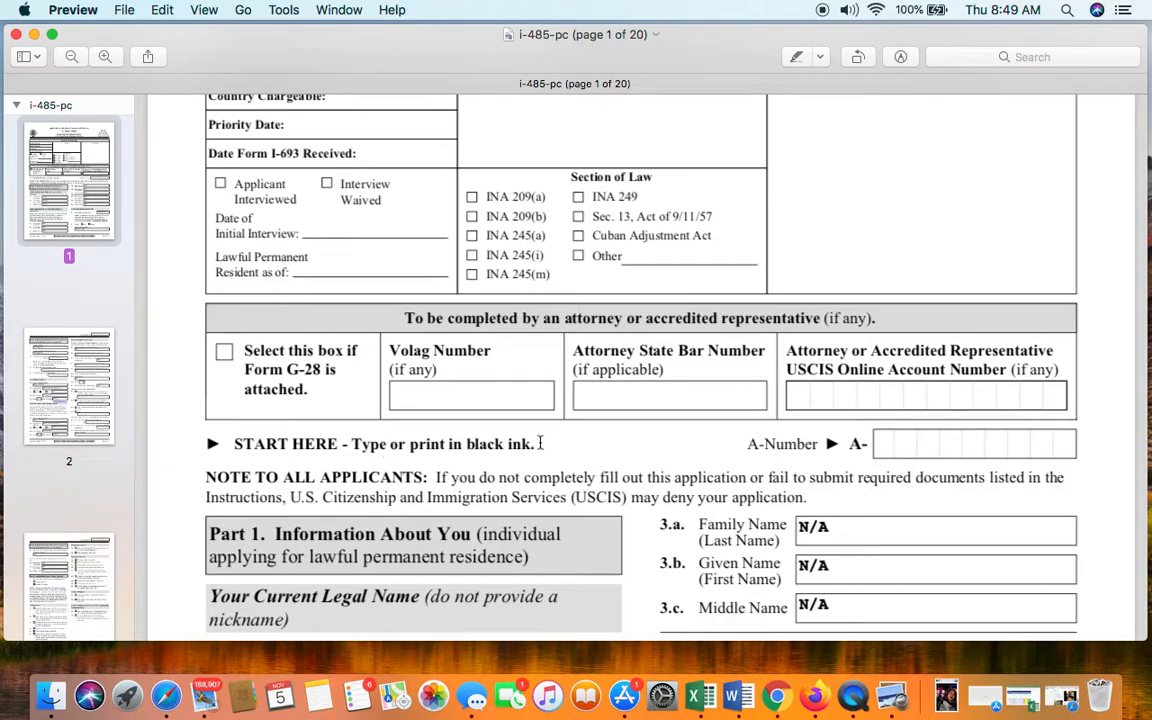
scroll(540, 443, "down", 5)
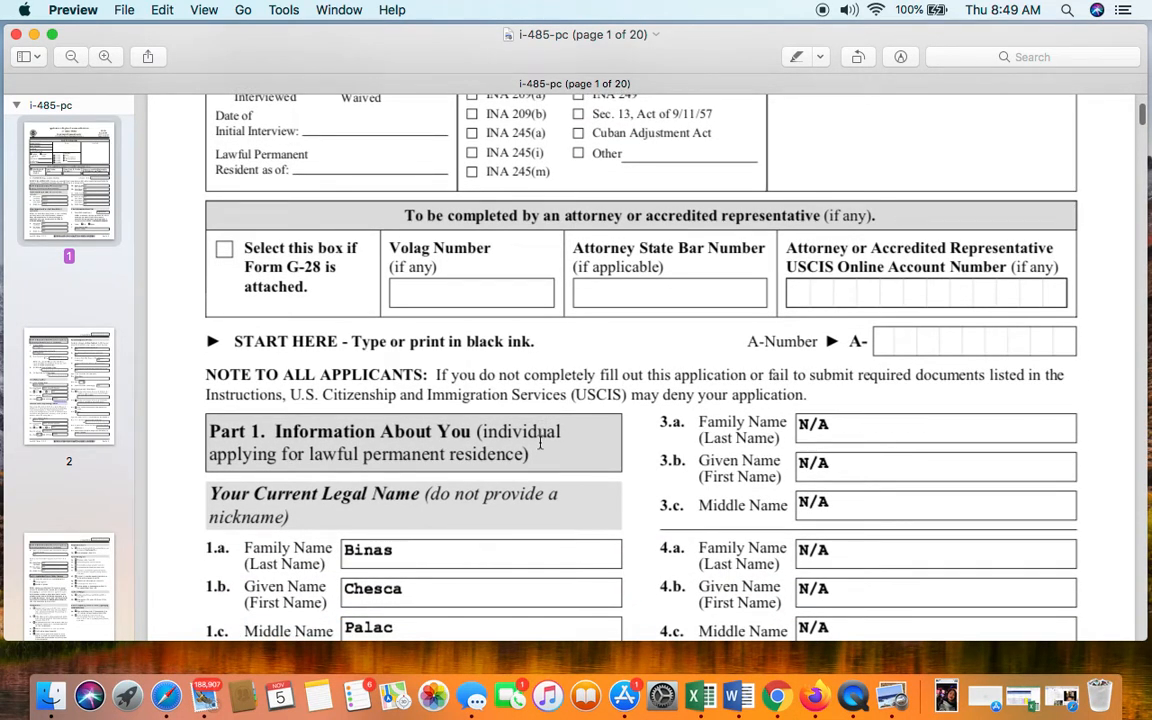
scroll(540, 443, "up", 1)
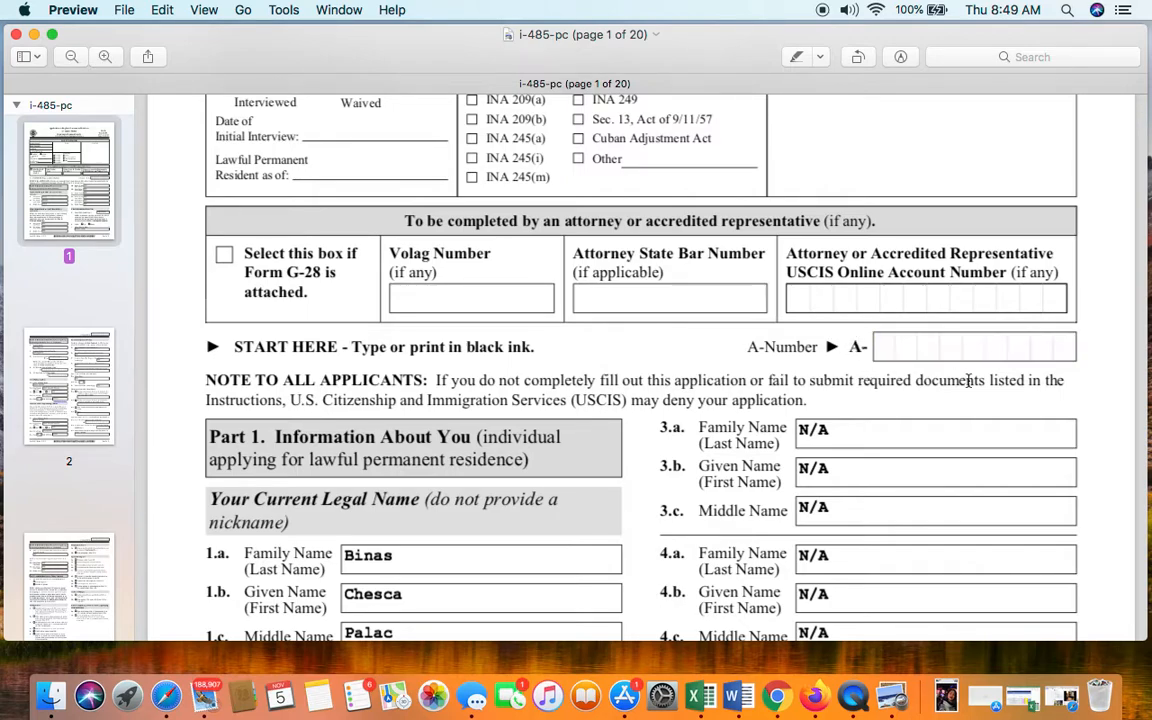
scroll(945, 400, "up", 1)
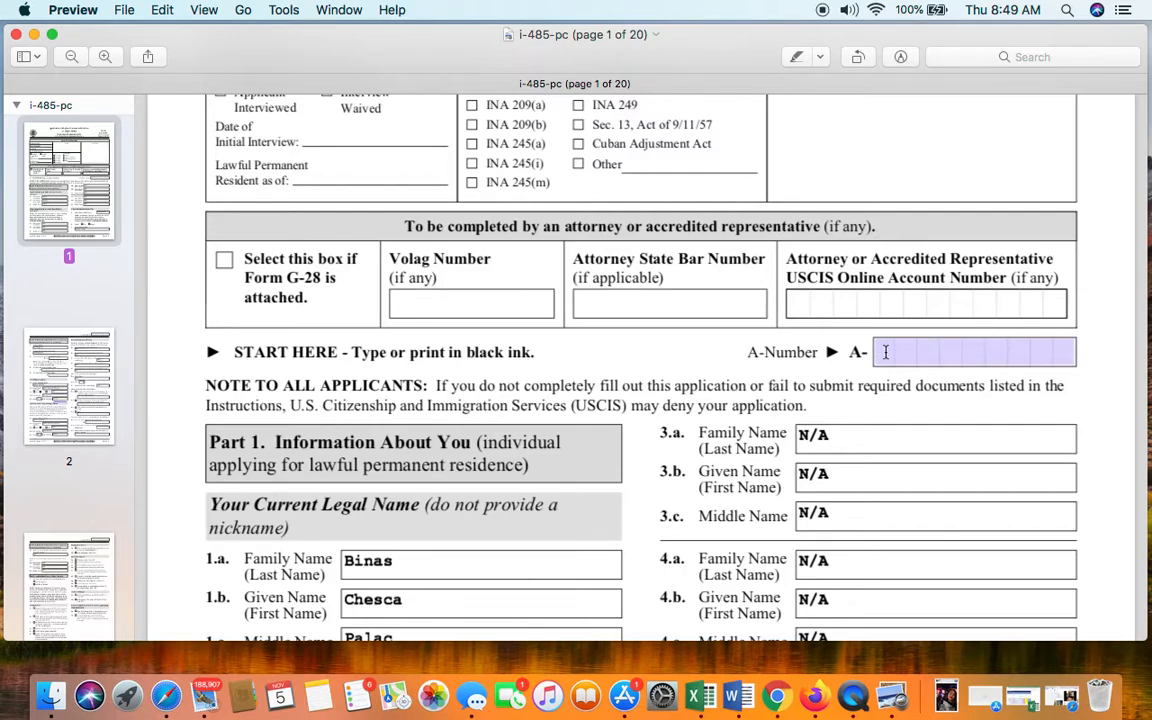
- Enter N/A in the page 1 A-Number field, fixing a mistyped lowercase letter
left_click(885, 352)
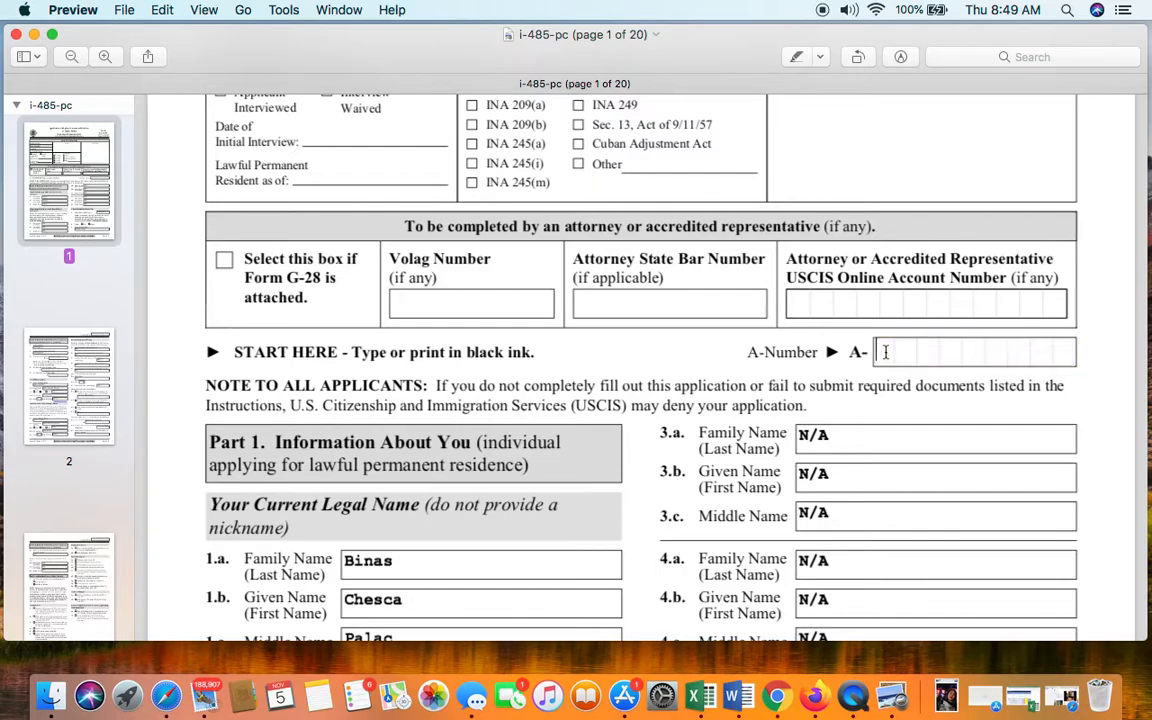
type("n")
key("BackSpace")
type("N/A")
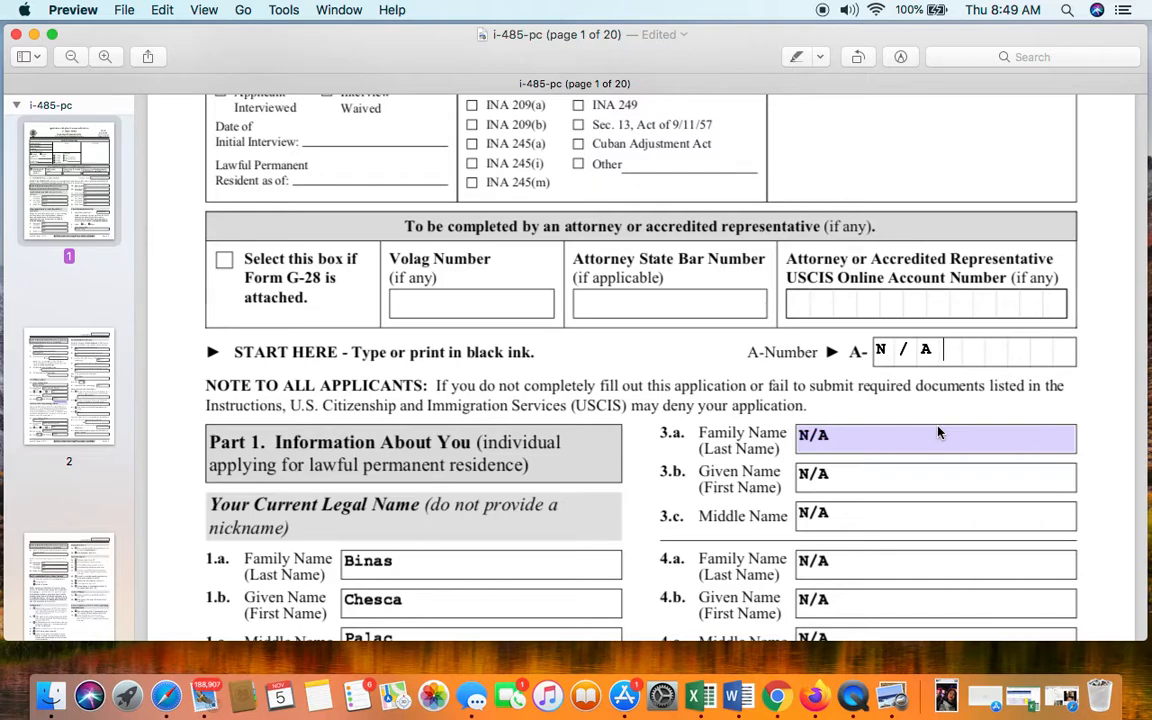
scroll(830, 514, "down", 2)
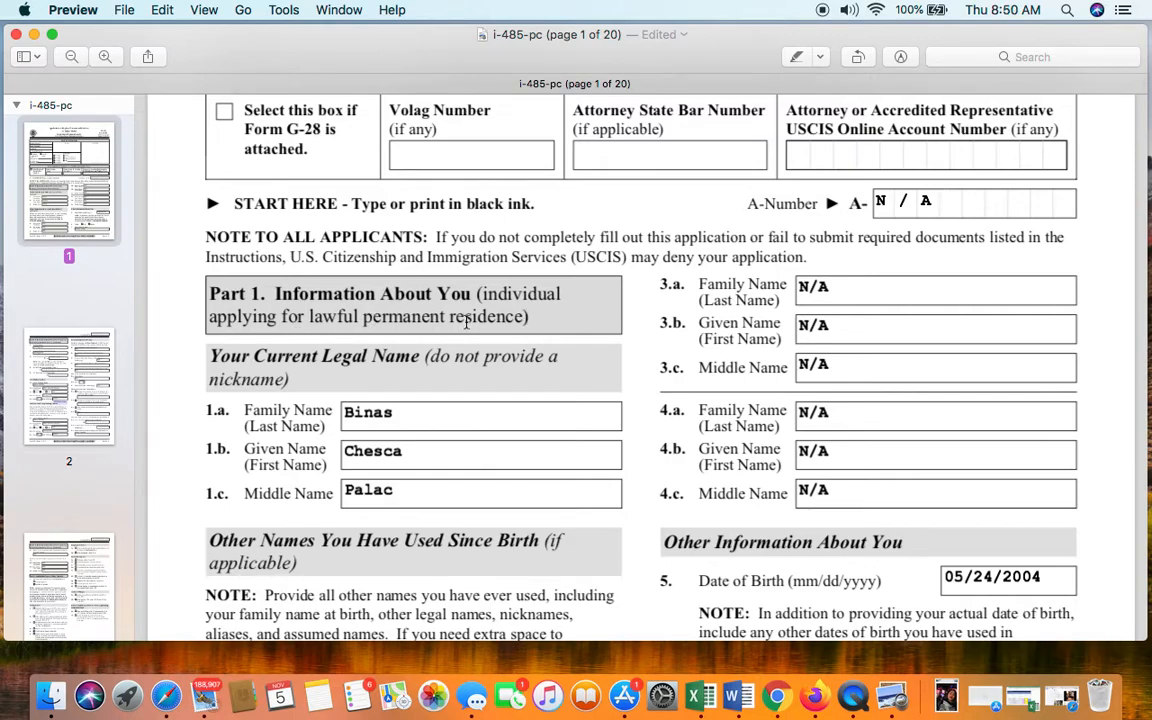
left_click(420, 391)
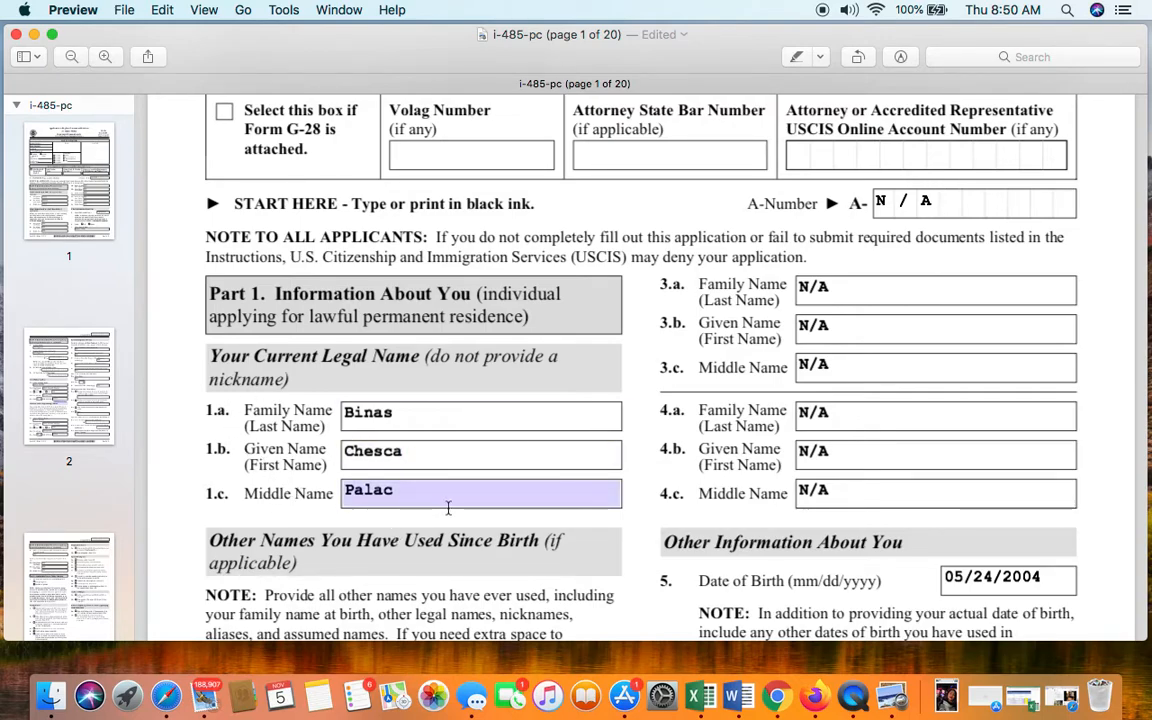
scroll(449, 507, "down", 1)
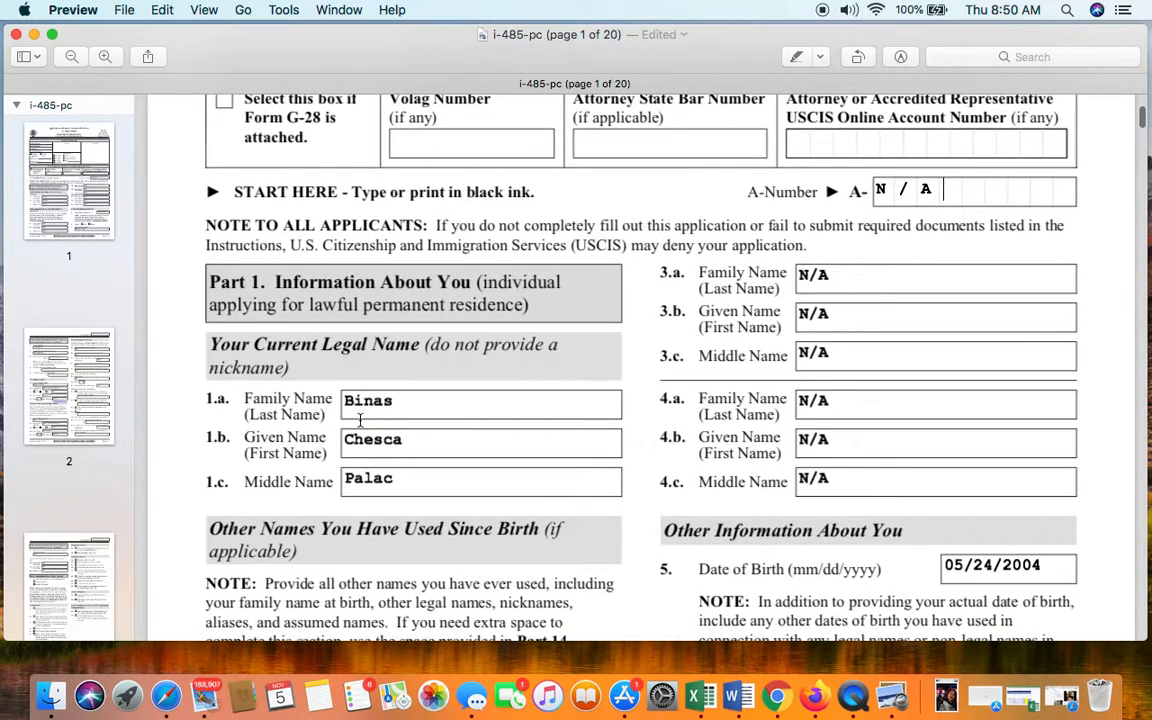
scroll(360, 420, "down", 2)
scroll(358, 417, "down", 5)
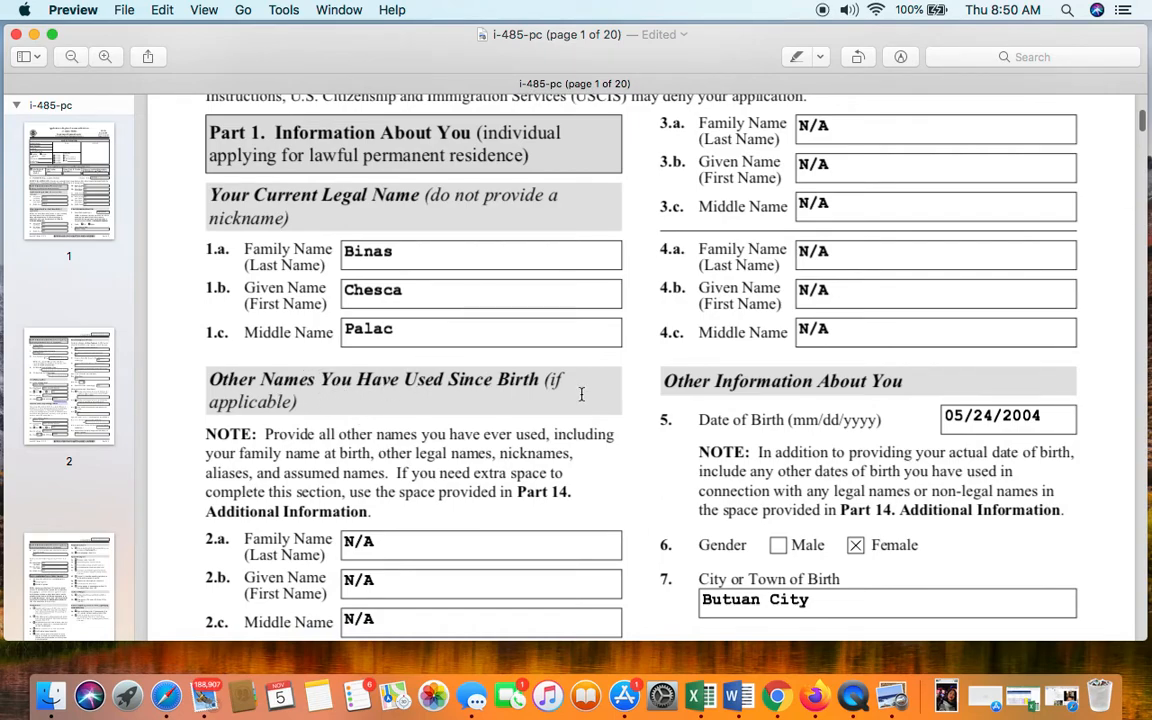
scroll(581, 394, "down", 4)
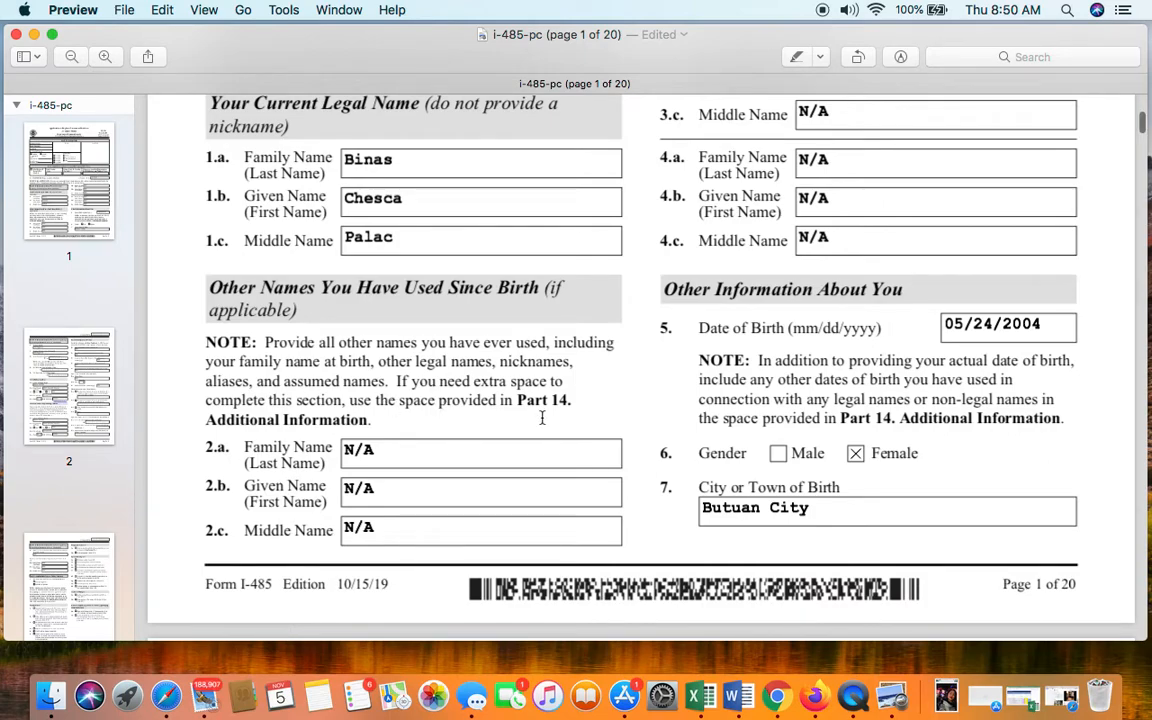
scroll(542, 418, "down", 2)
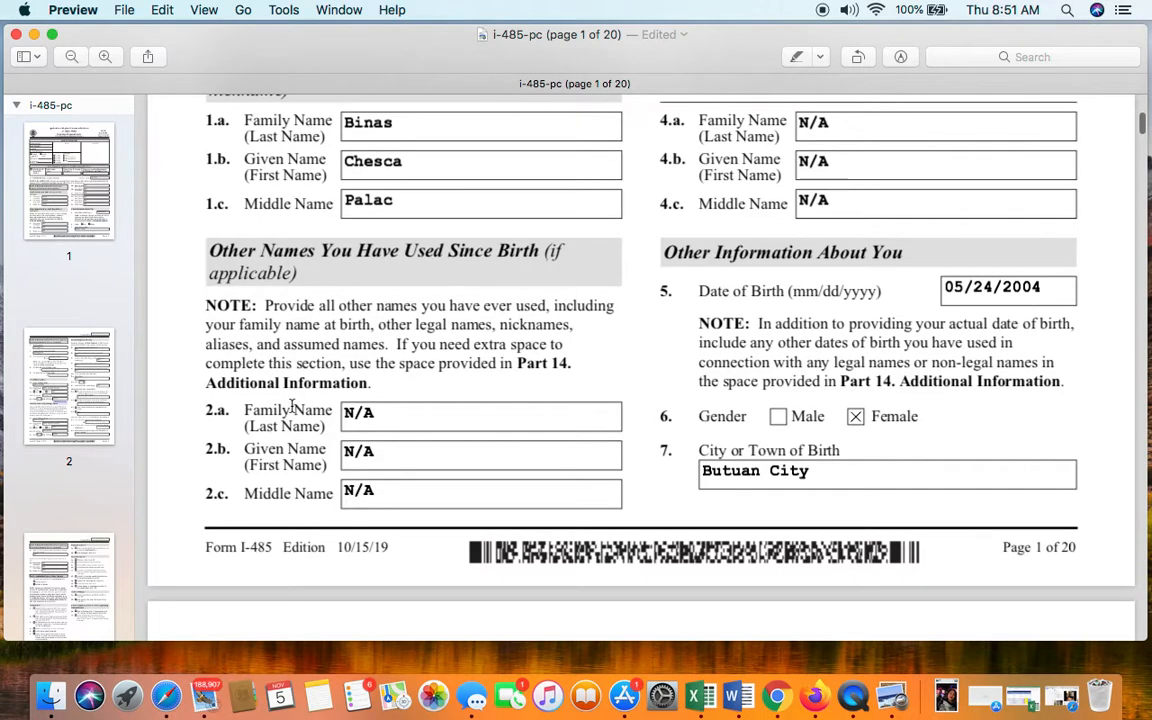
left_click(349, 404)
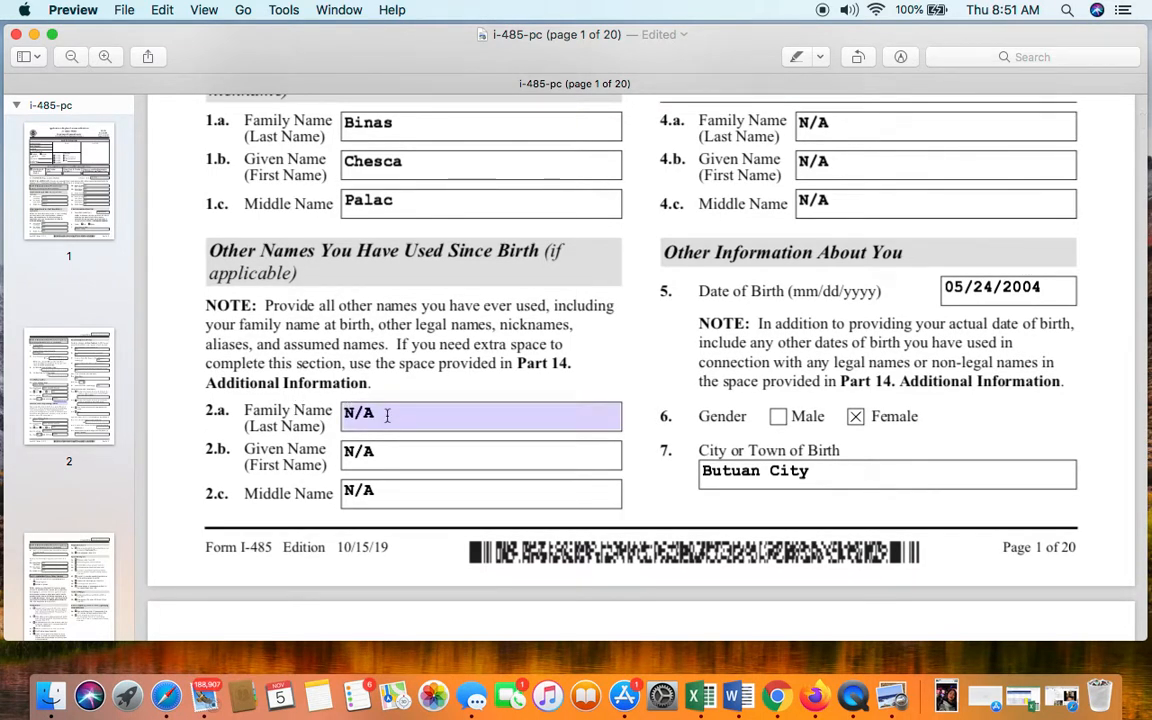
scroll(398, 420, "up", 1)
scroll(398, 425, "down", 2)
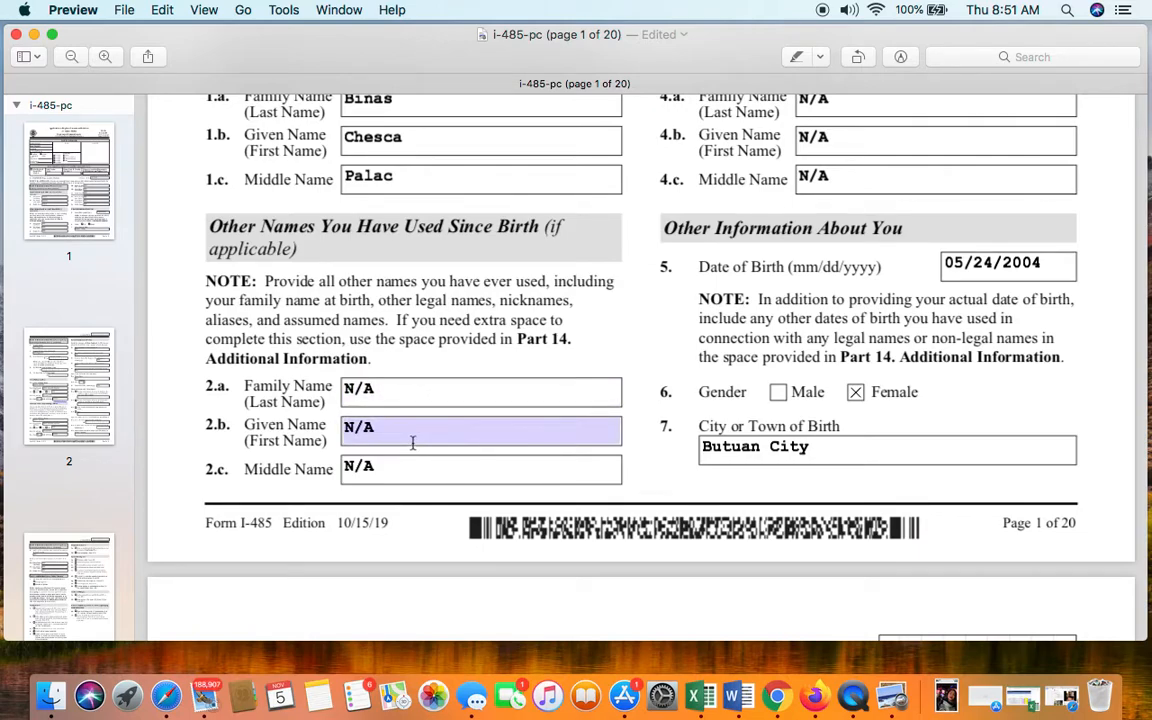
key("Tab")
key("Tab")
scroll(686, 400, "up", 5)
scroll(686, 400, "up", 3)
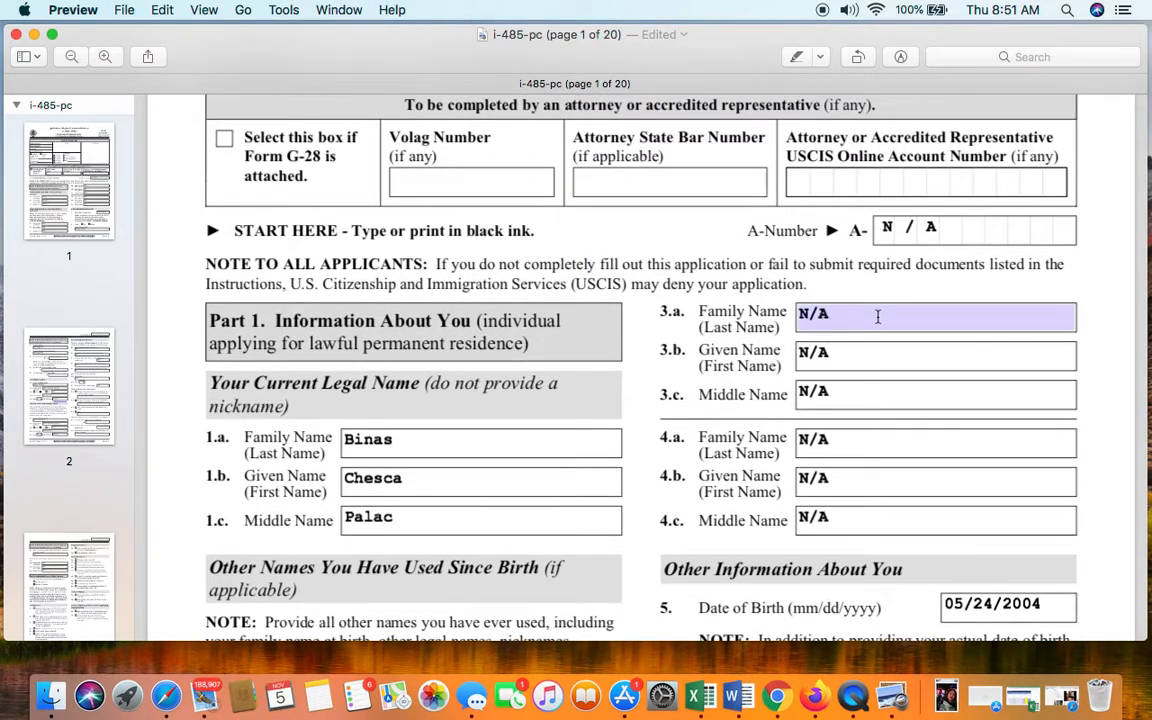
scroll(870, 318, "down", 2)
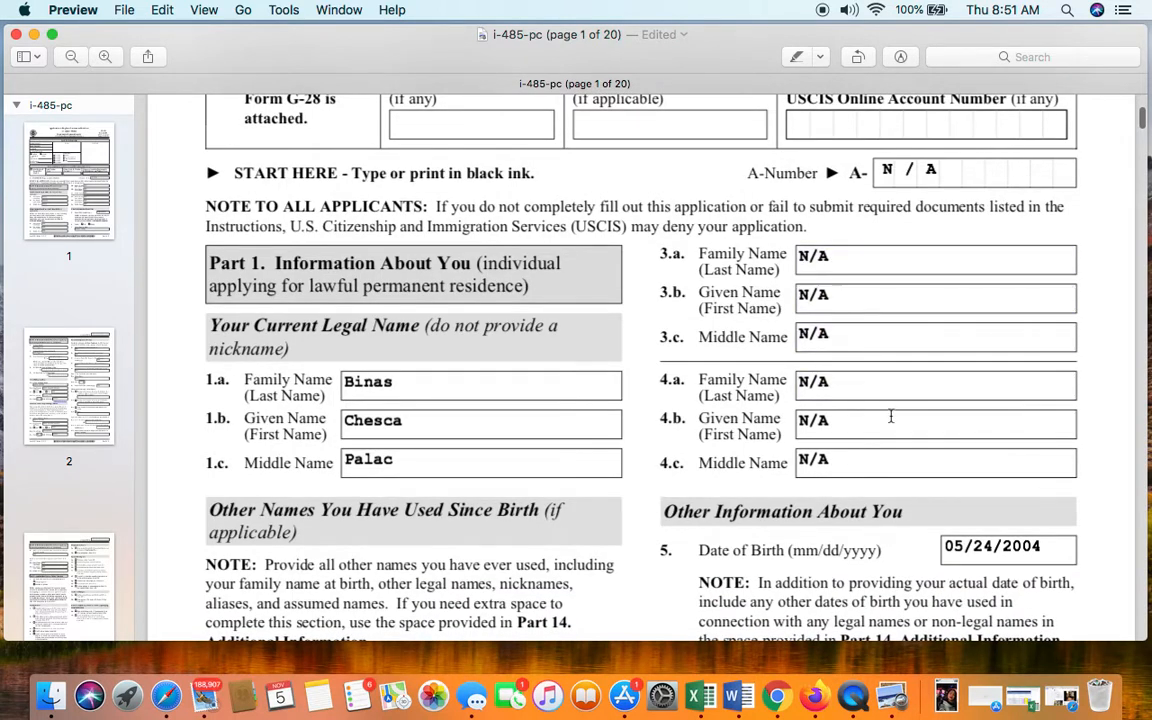
scroll(893, 440, "down", 4)
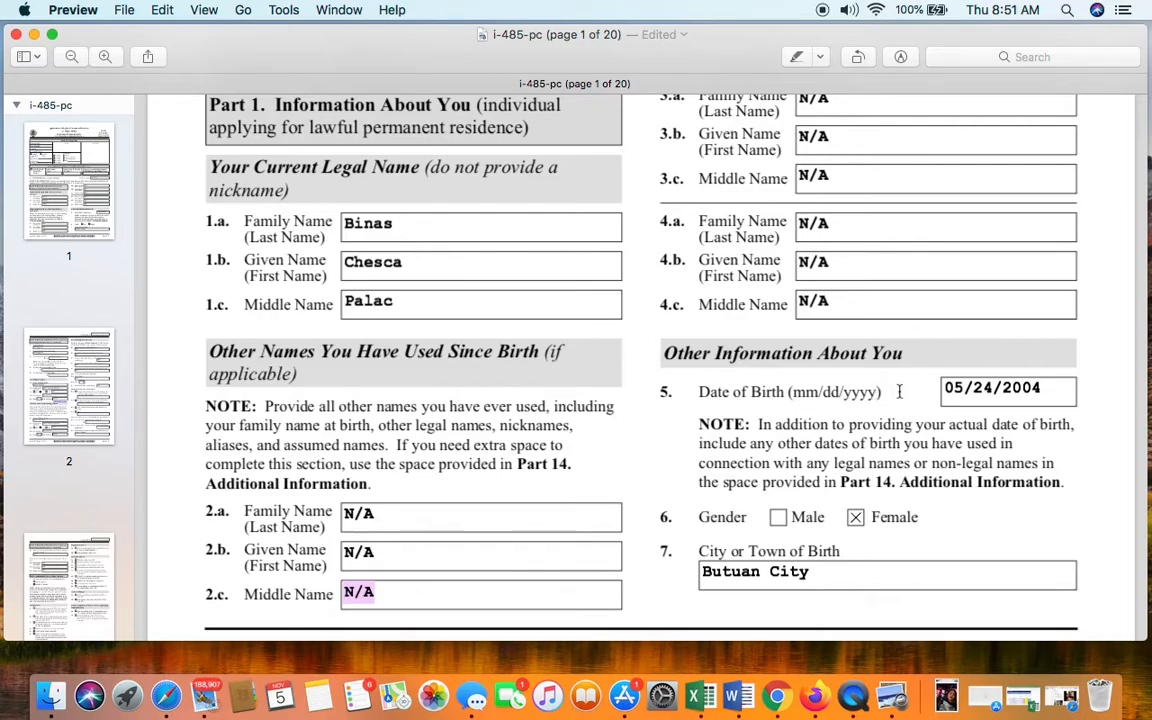
- Check the Date of Birth entry on page 1
left_click(963, 392)
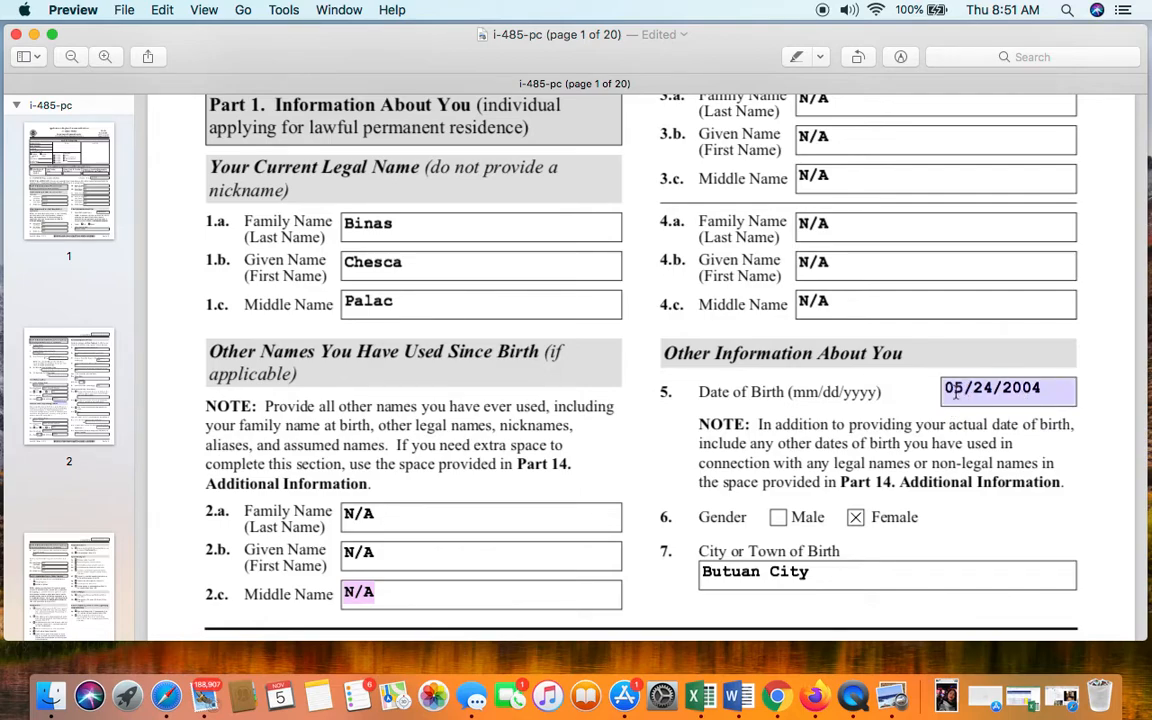
left_click(953, 418)
left_click(954, 397)
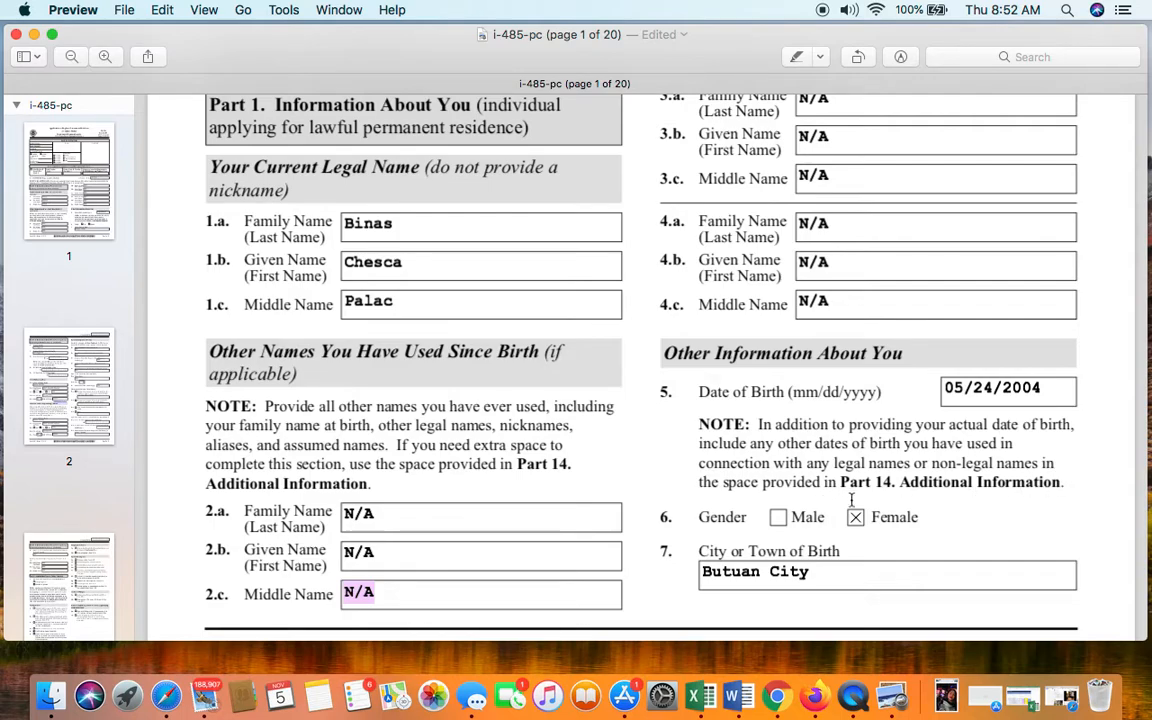
- Scroll down past page 1's footer toward page 2
scroll(855, 502, "down", 2)
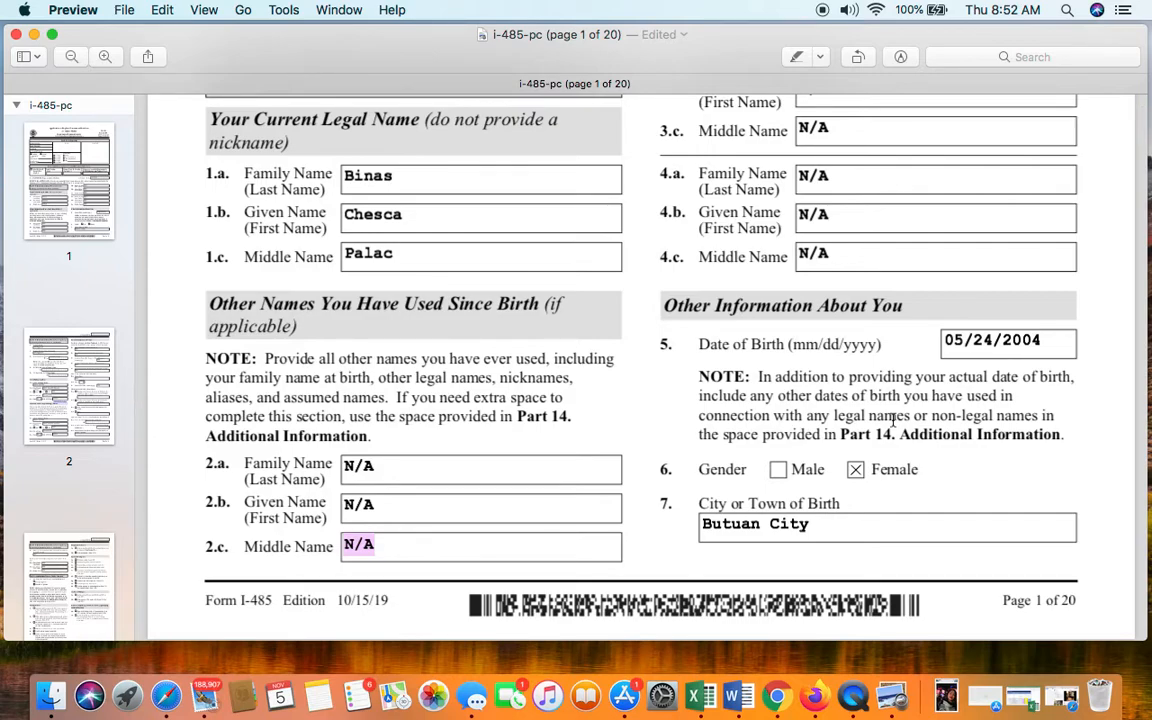
scroll(893, 422, "up", 1)
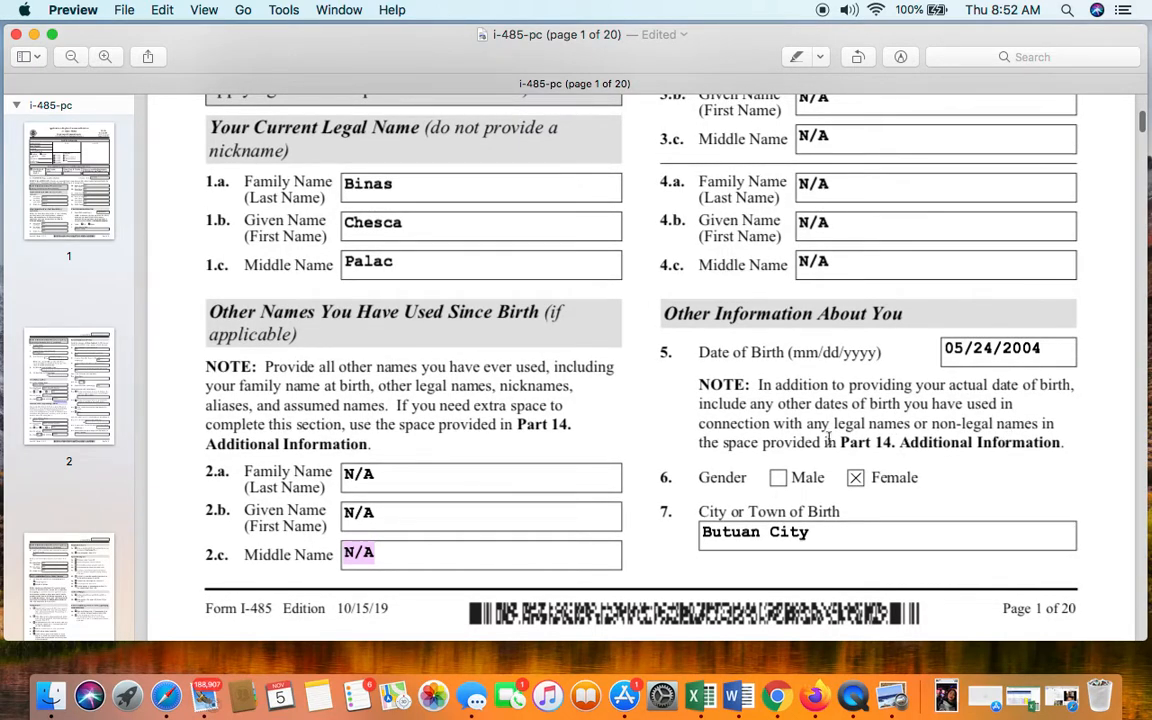
scroll(846, 447, "down", 1)
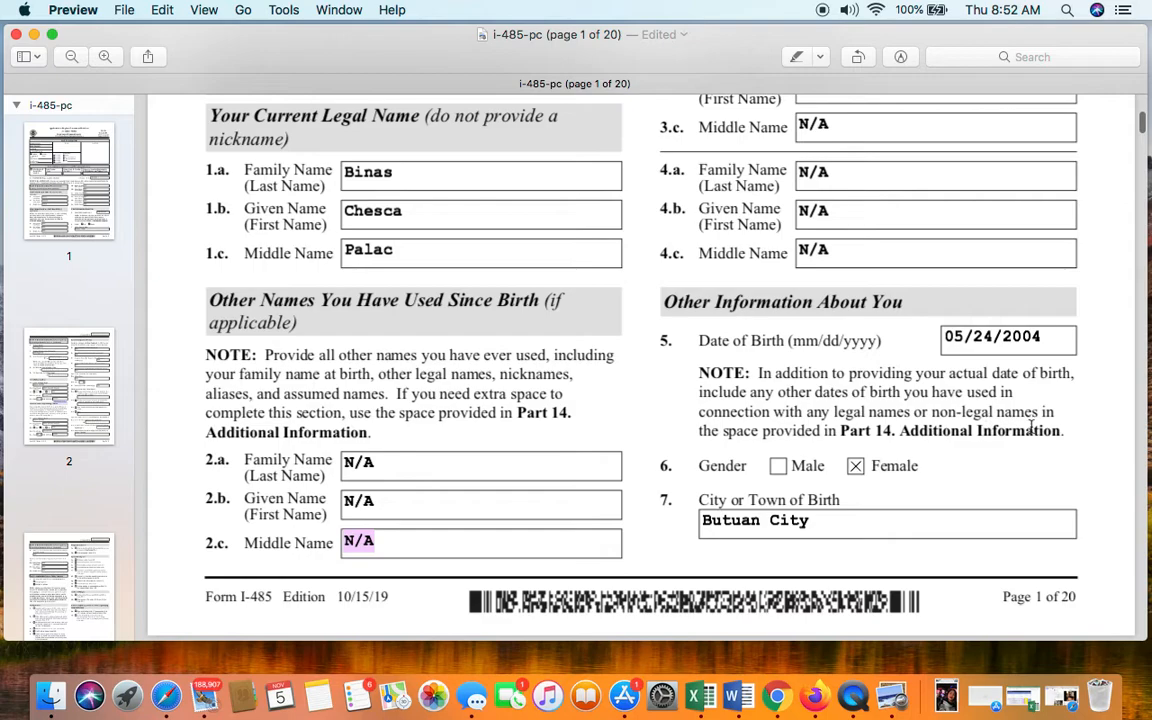
scroll(1000, 428, "down", 3)
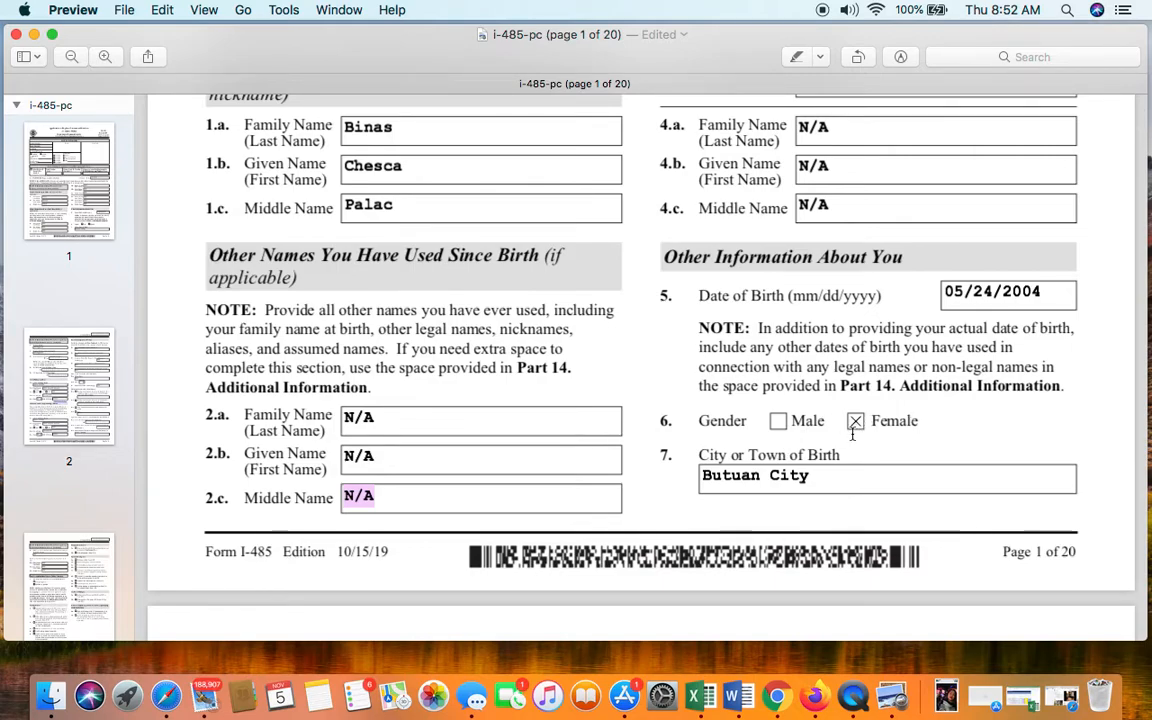
scroll(910, 437, "down", 3)
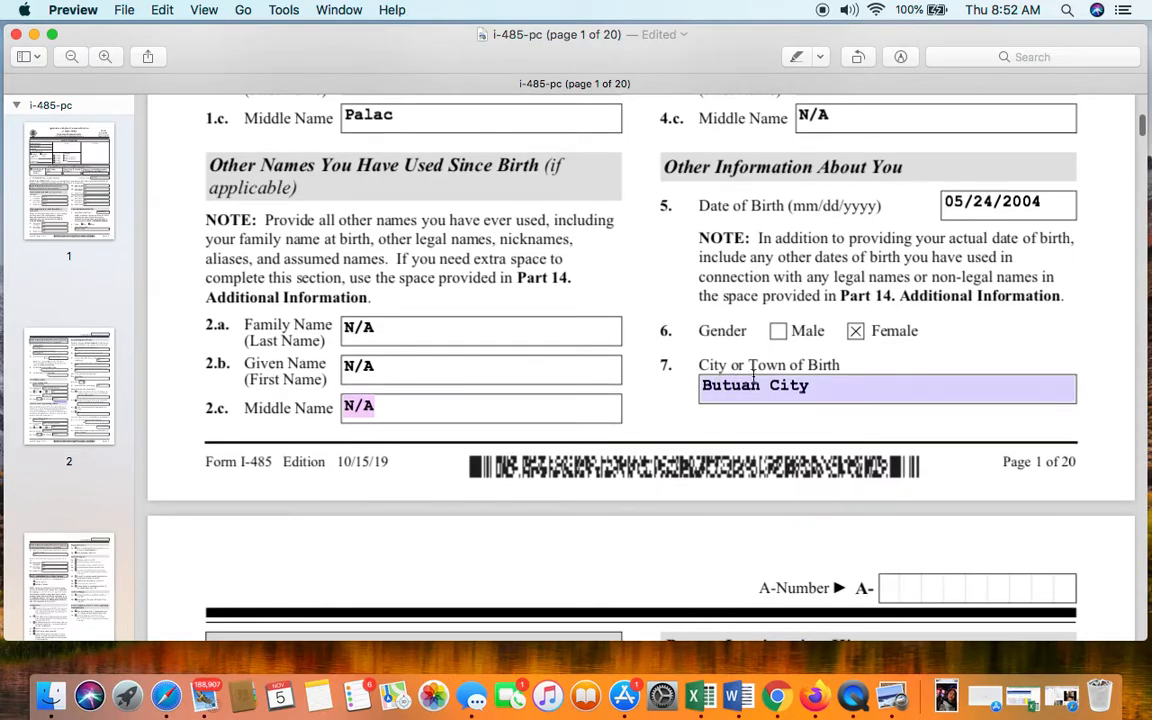
scroll(853, 381, "down", 1)
scroll(853, 381, "down", 1)
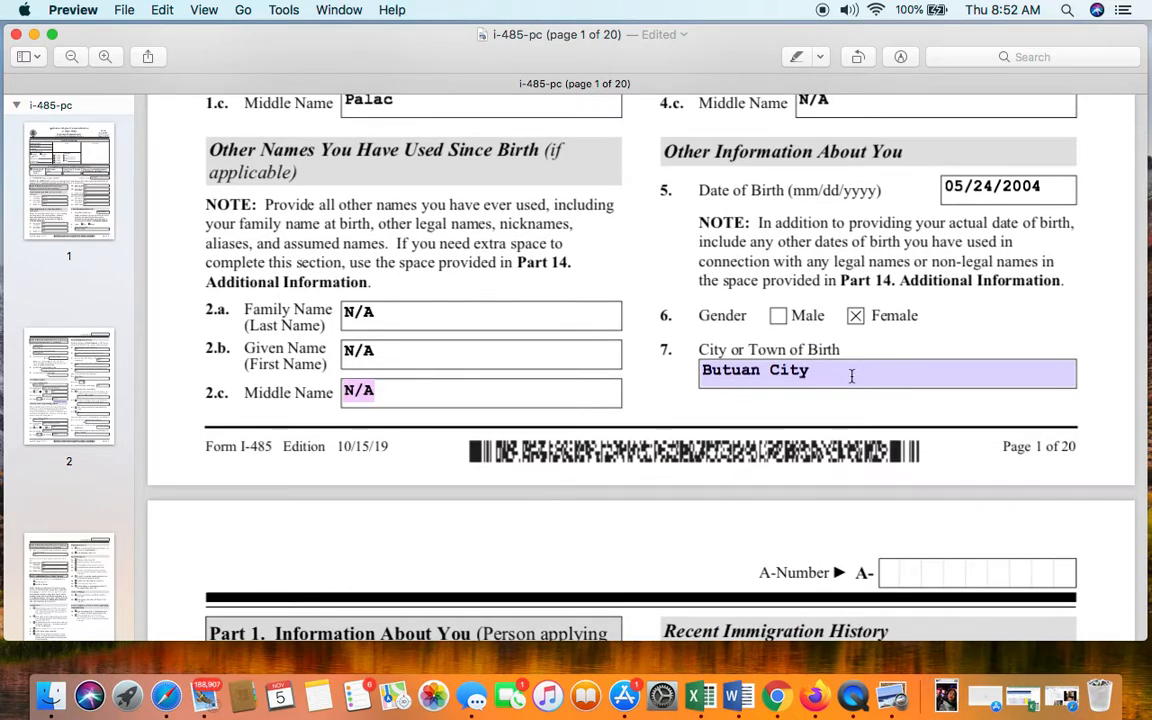
scroll(853, 381, "down", 3)
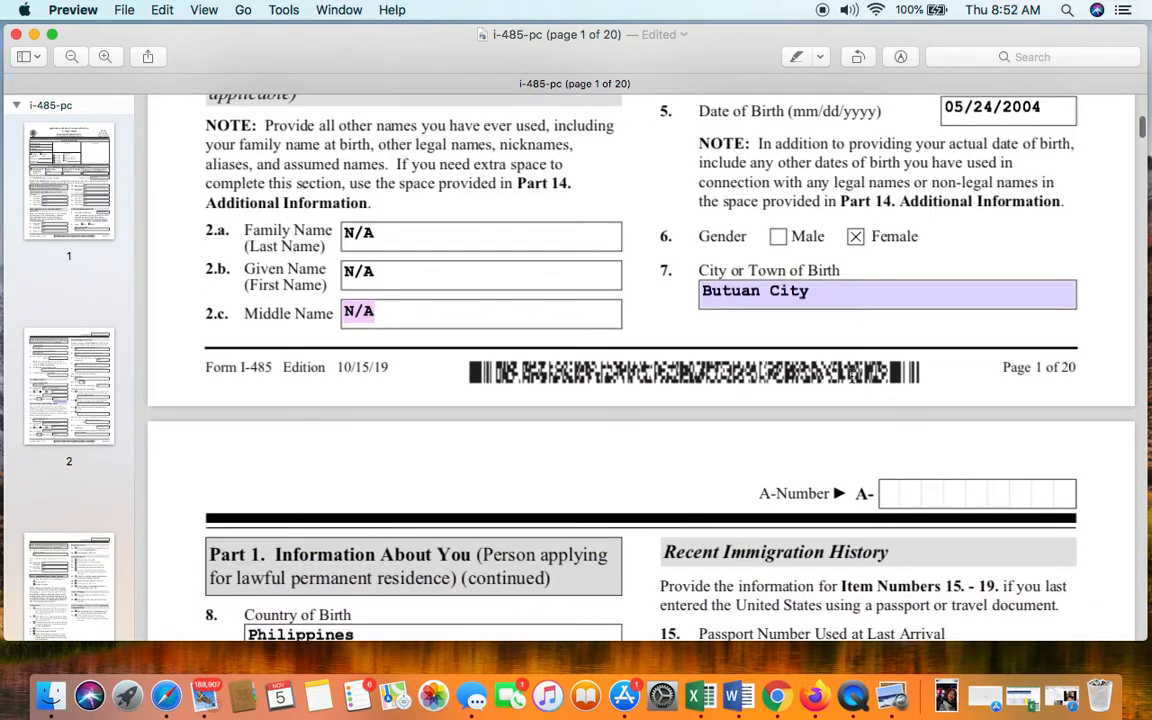
scroll(1075, 375, "down", 3)
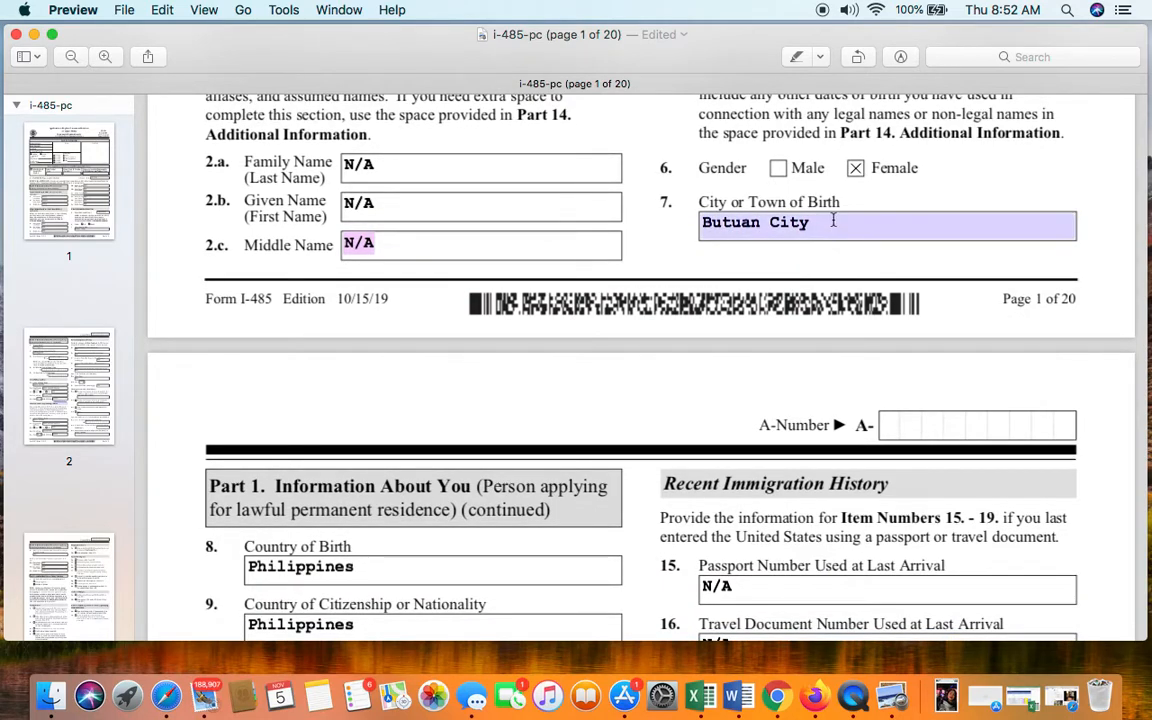
- Check the Butuan City birth city and the Philippines Country of Birth and Citizenship entries
left_click(833, 221)
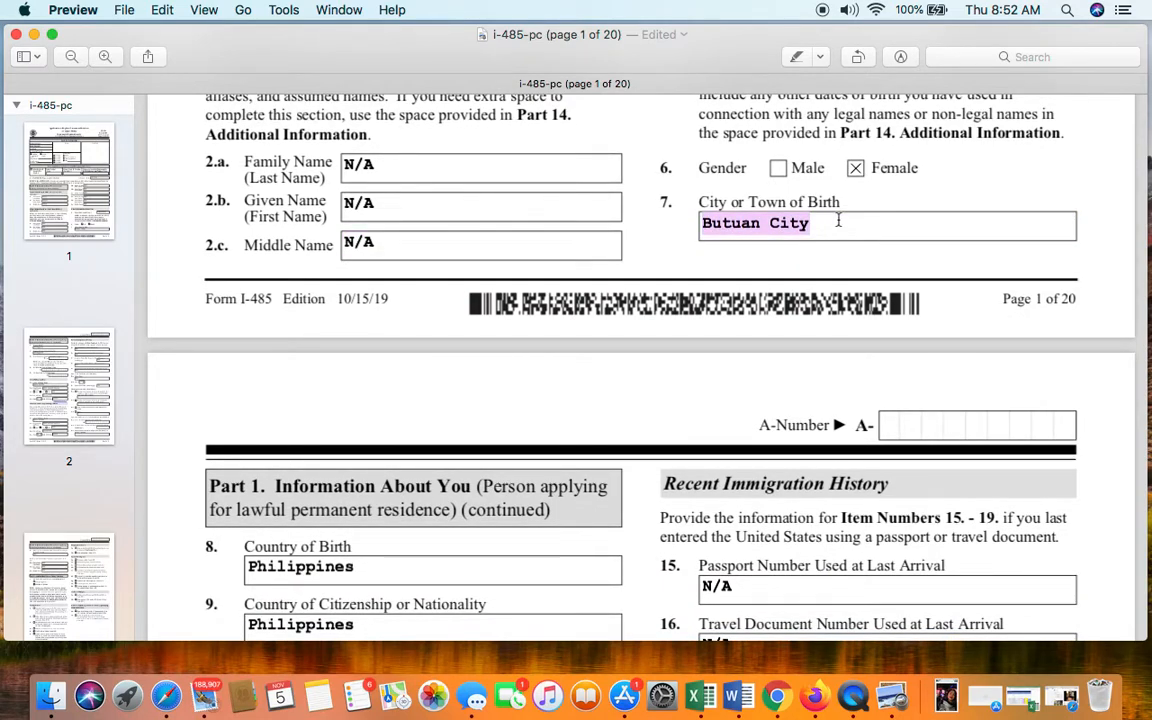
scroll(838, 260, "down", 5)
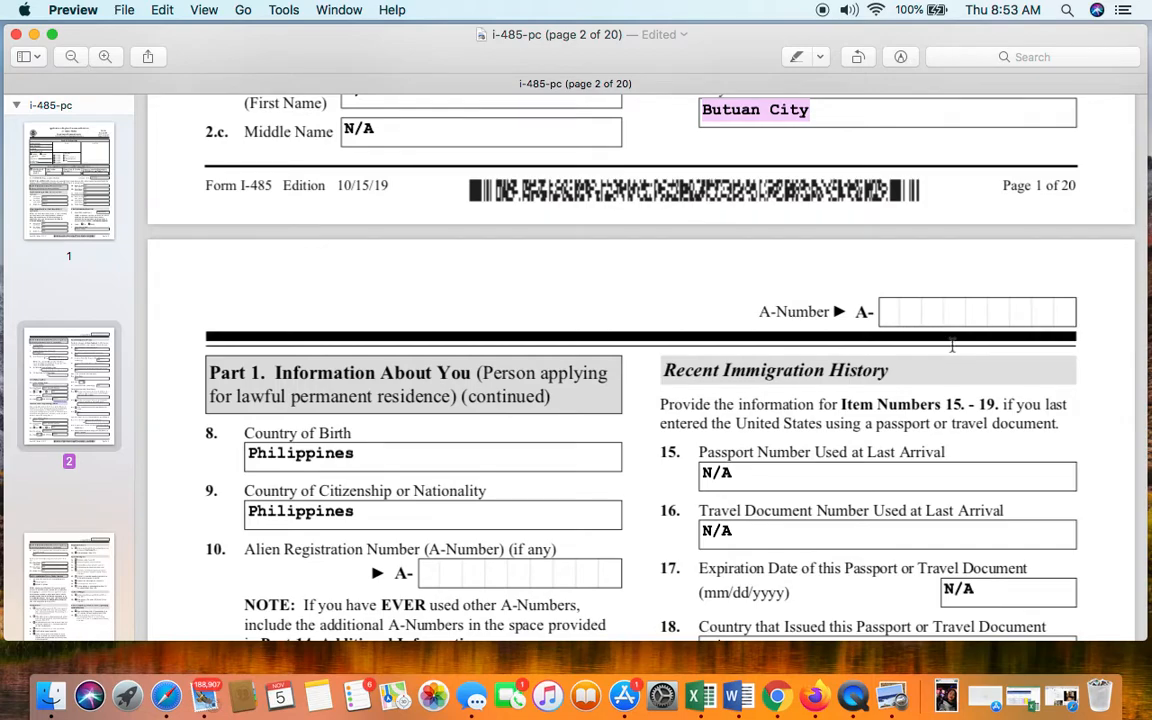
scroll(950, 337, "down", 3)
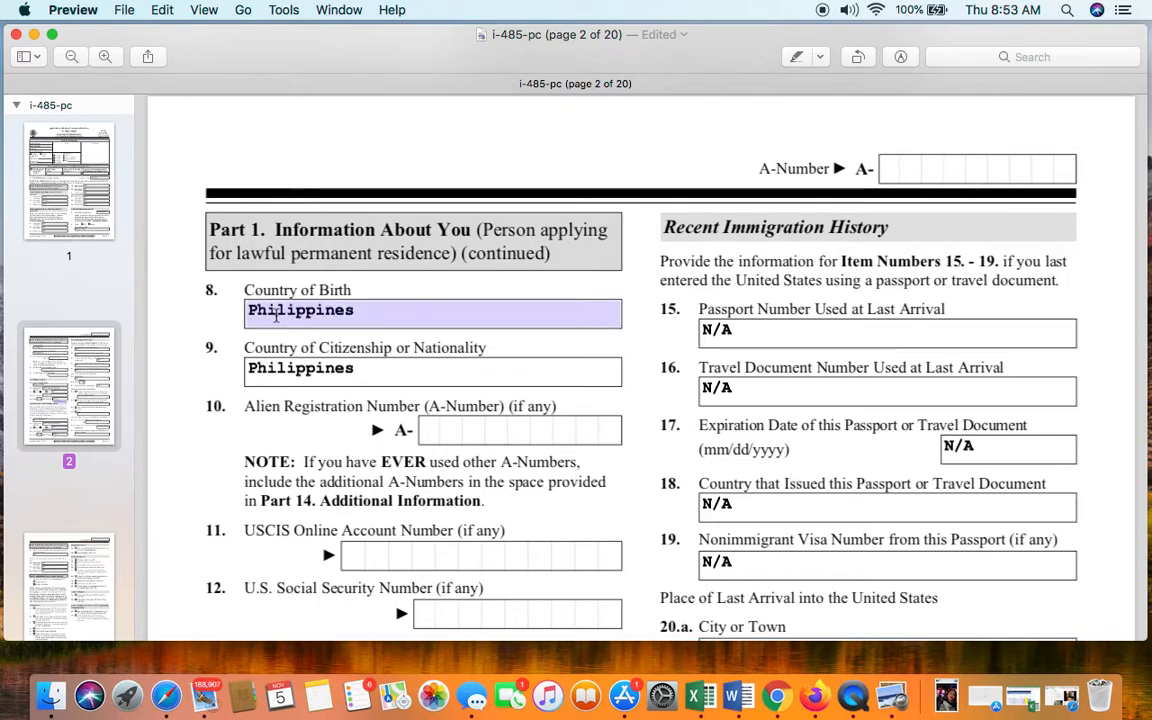
scroll(435, 244, "up", 5)
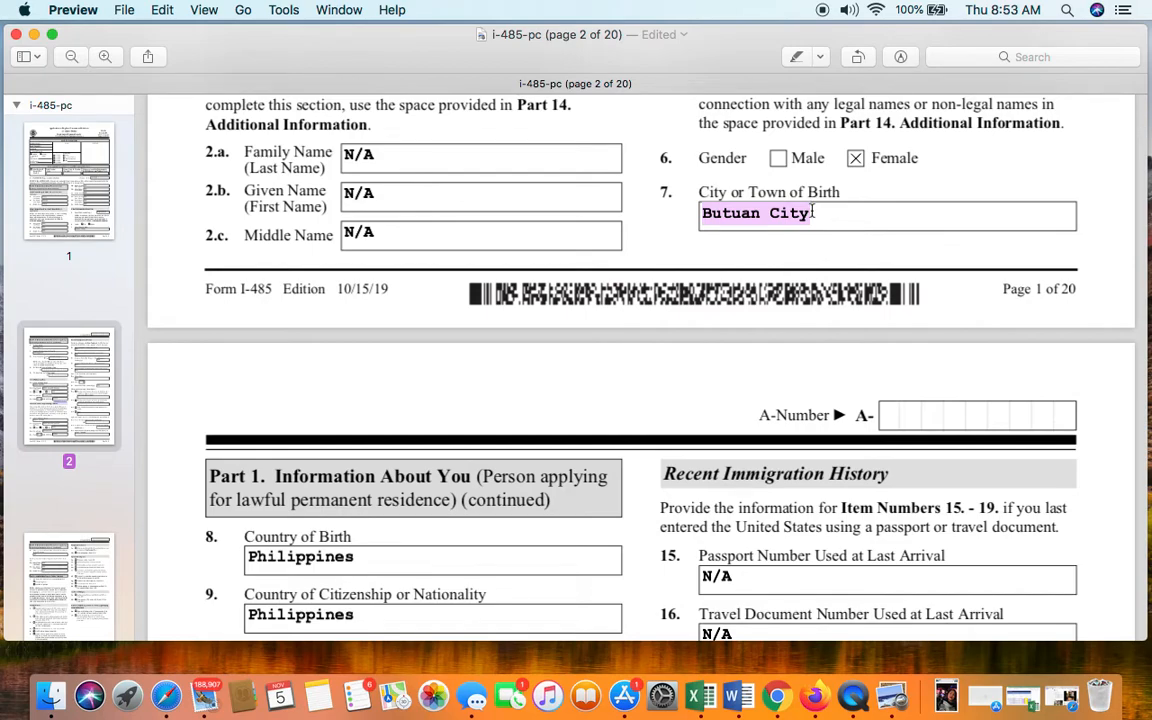
scroll(812, 212, "down", 5)
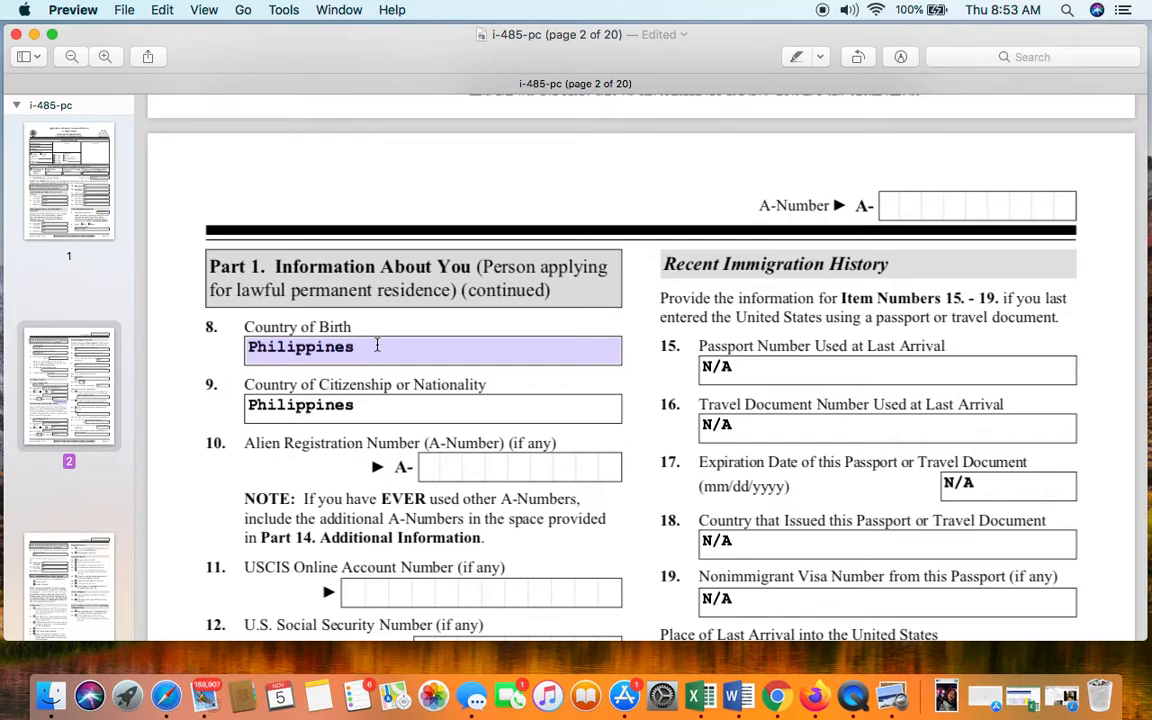
left_click(395, 353)
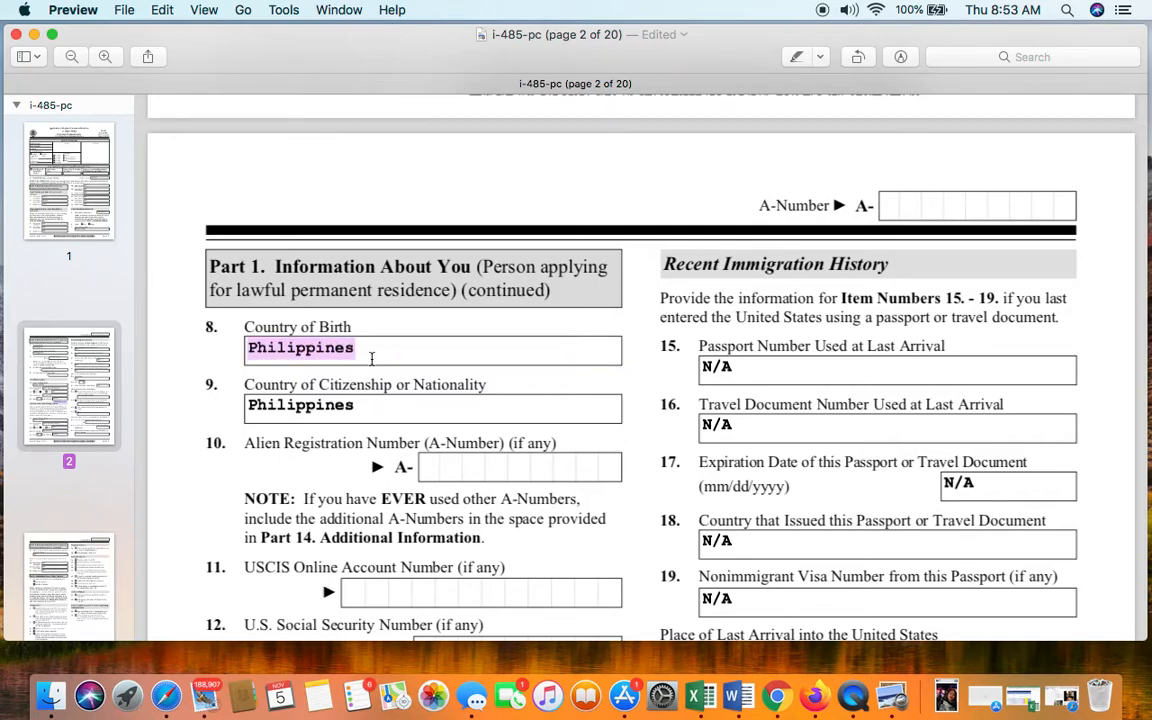
scroll(375, 357, "down", 1)
scroll(375, 357, "down", 3)
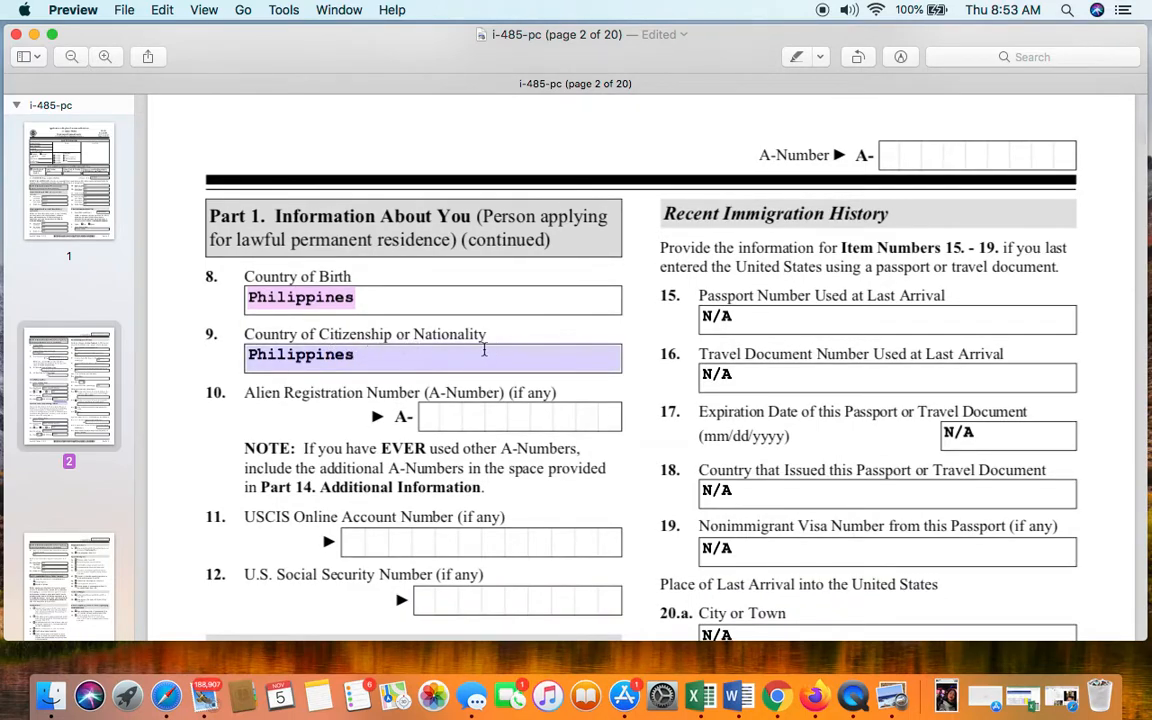
left_click(531, 368)
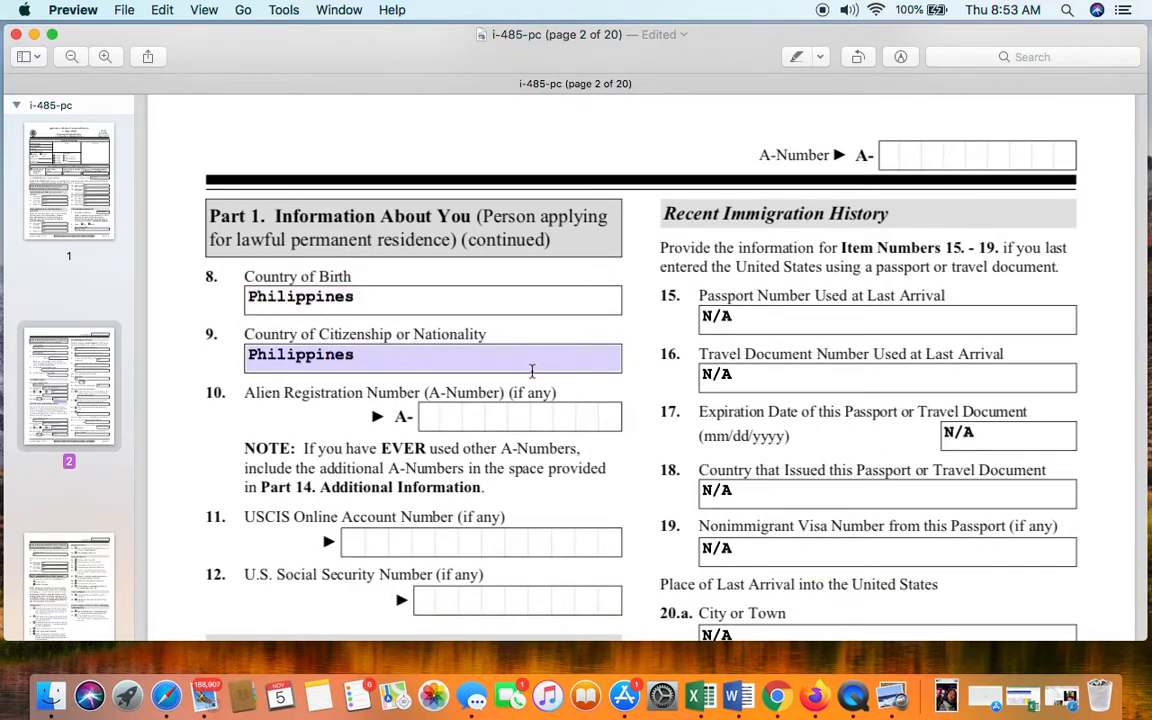
scroll(494, 414, "down", 5)
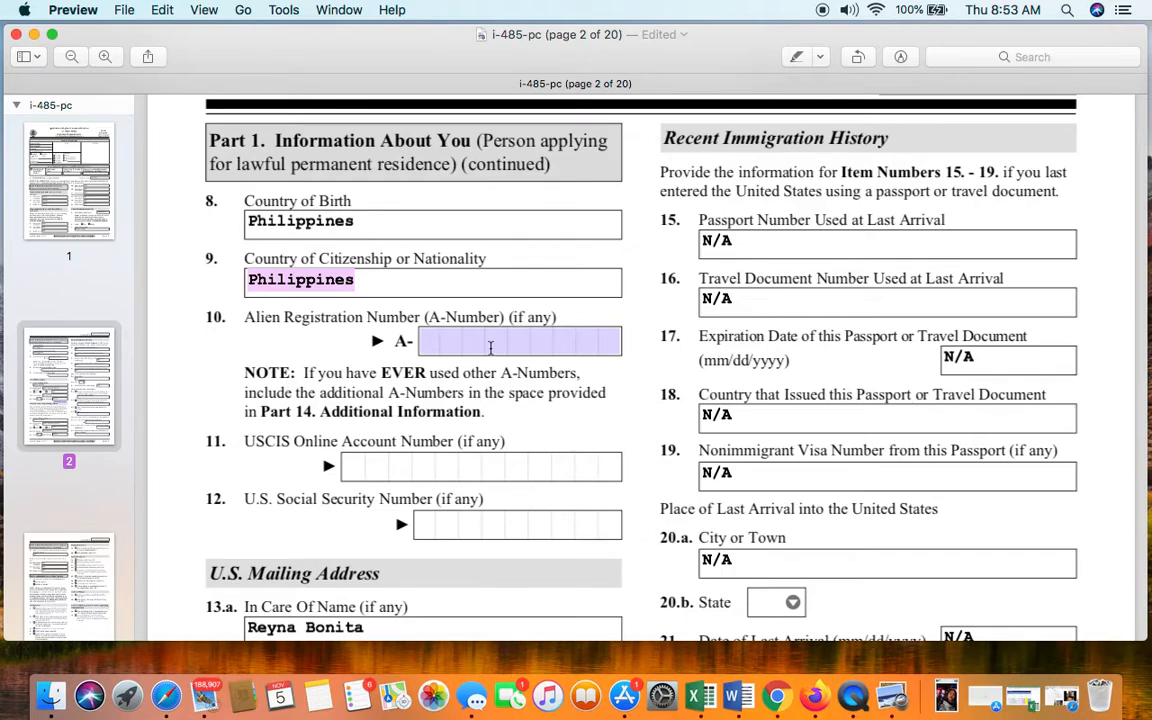
- Enter N/A in the page 2 A-Number and USCIS Online Account Number fields
scroll(510, 346, "down", 2)
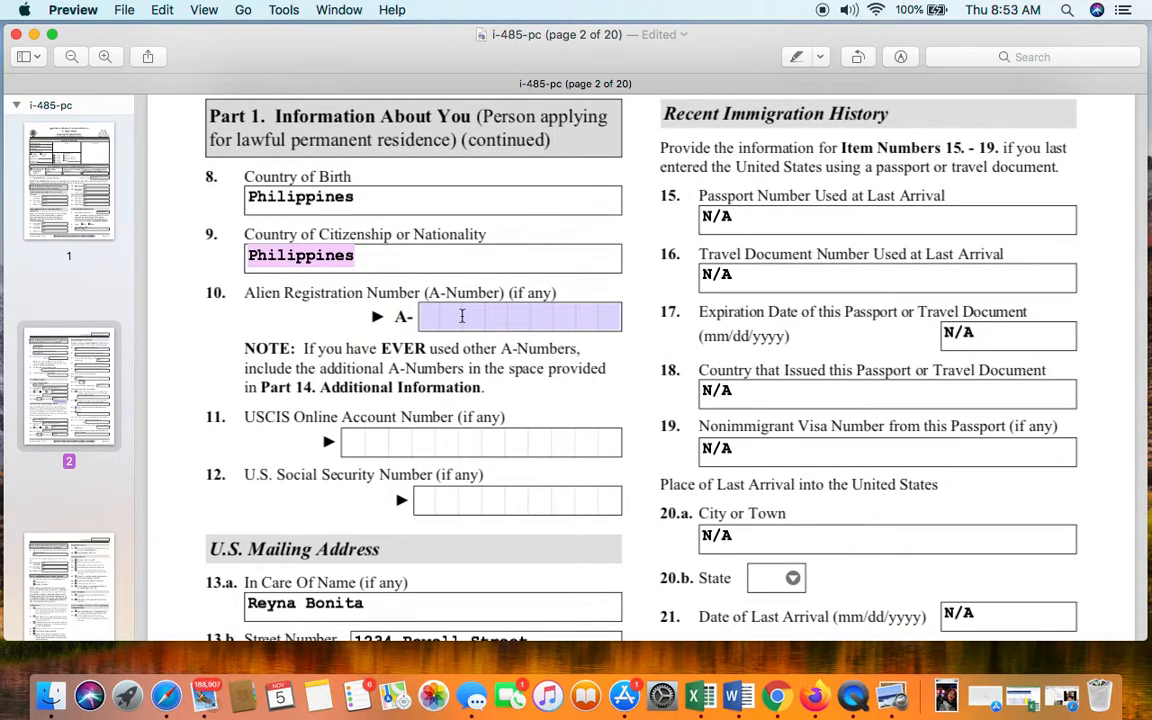
left_click(462, 316)
type("N/A")
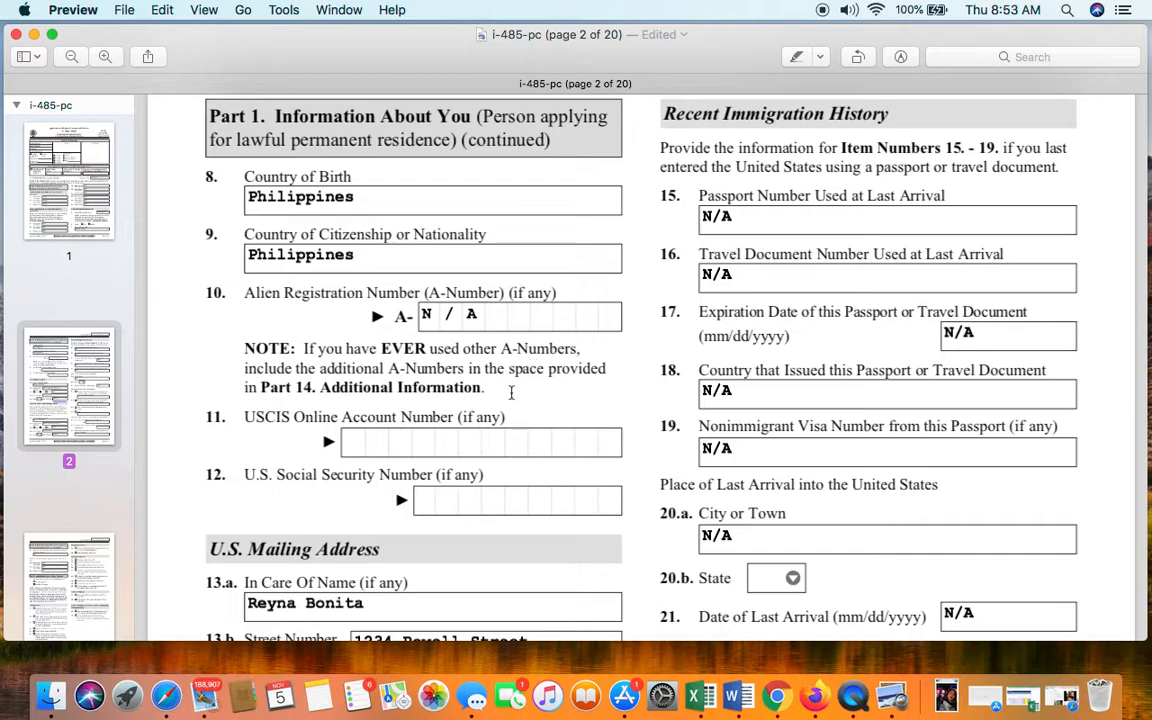
scroll(510, 400, "down", 3)
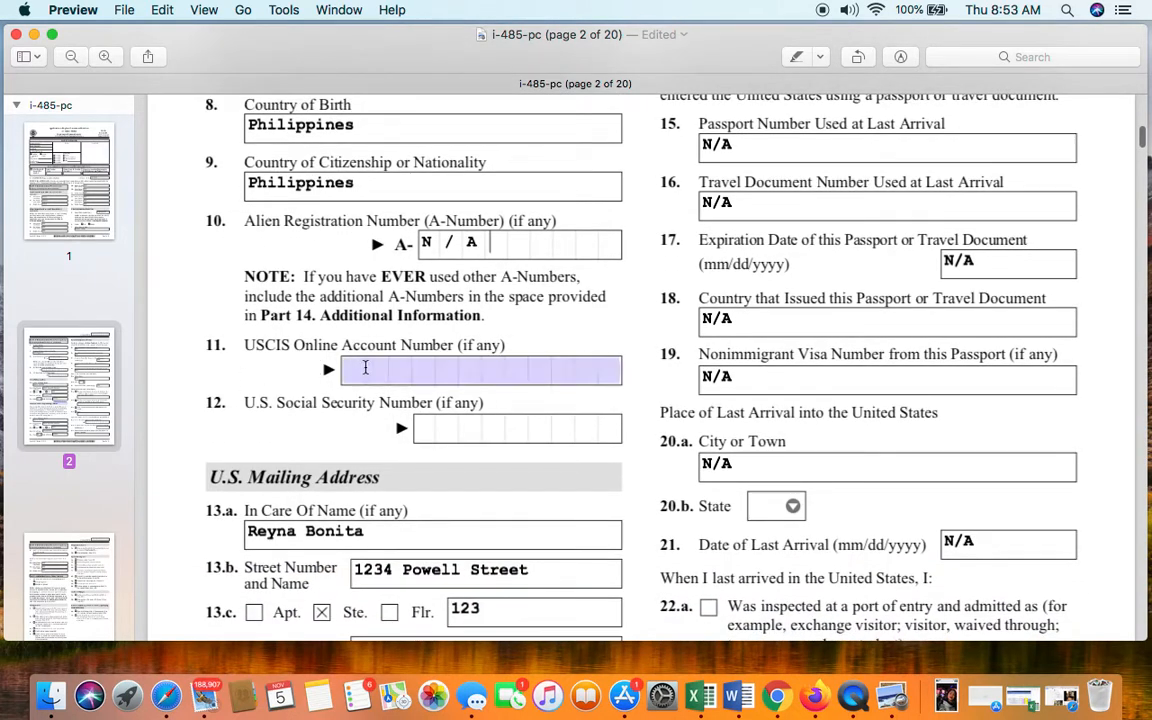
left_click(429, 370)
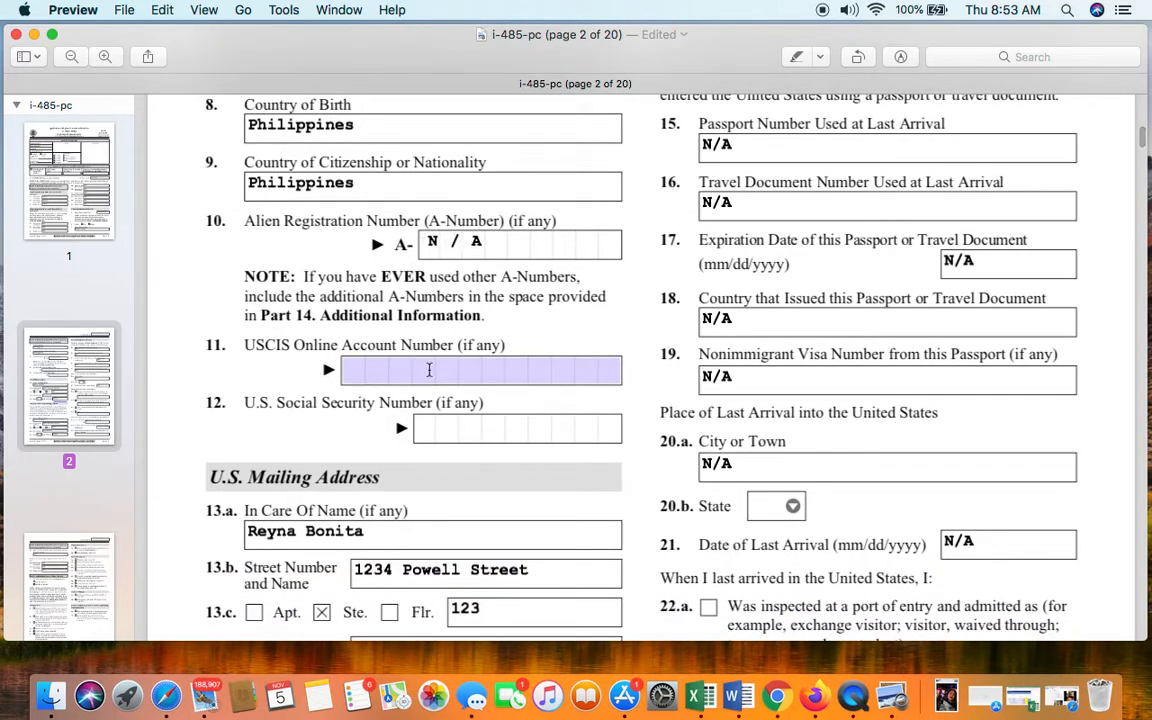
type("N/A")
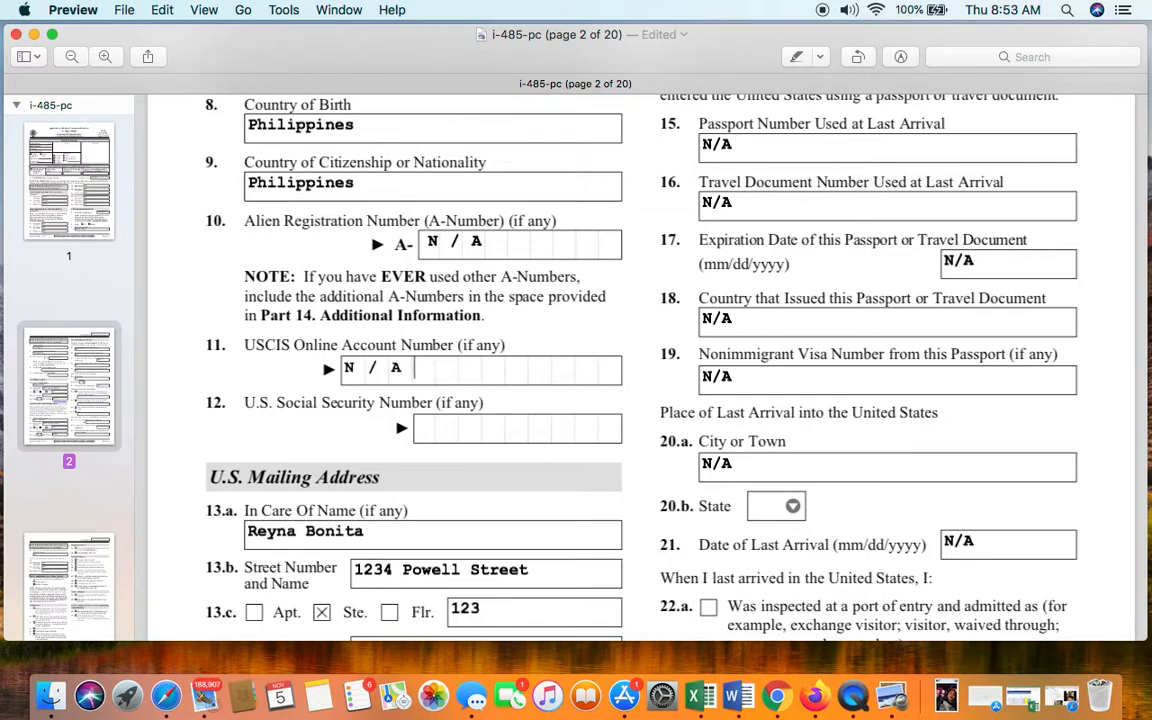
- Check the Social Security Number field and the mailing address In Care Of Name entry
left_click(438, 430)
type("N/A")
scroll(481, 425, "down", 3)
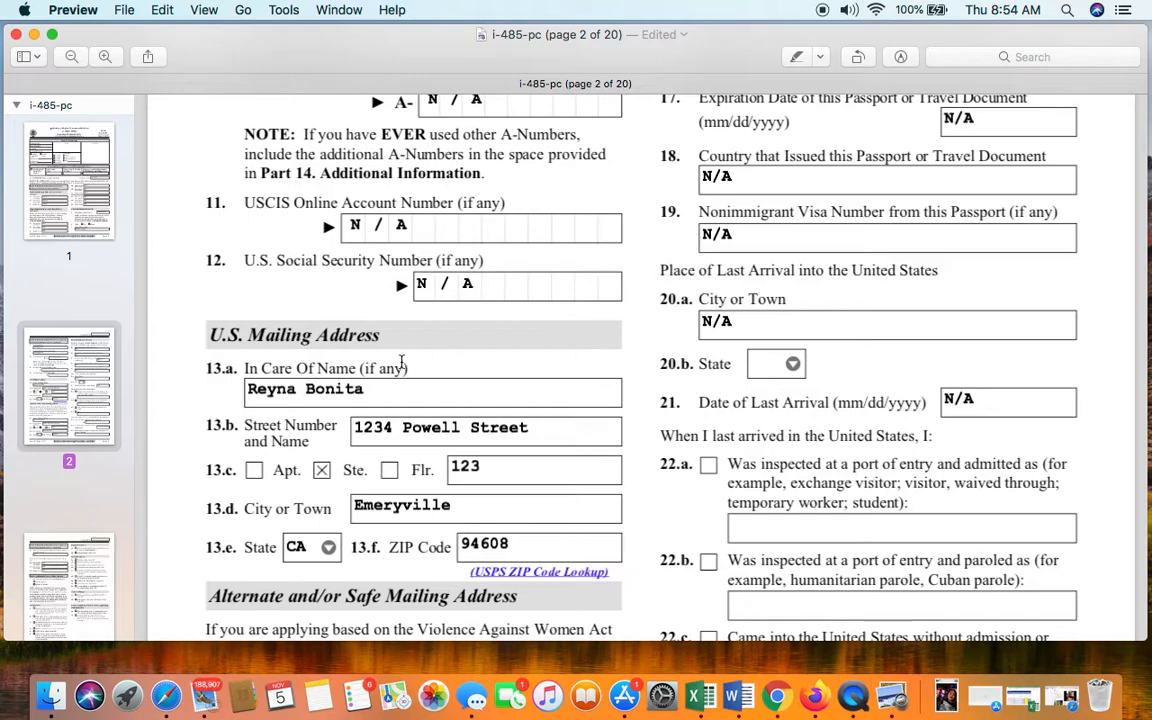
scroll(400, 363, "down", 1)
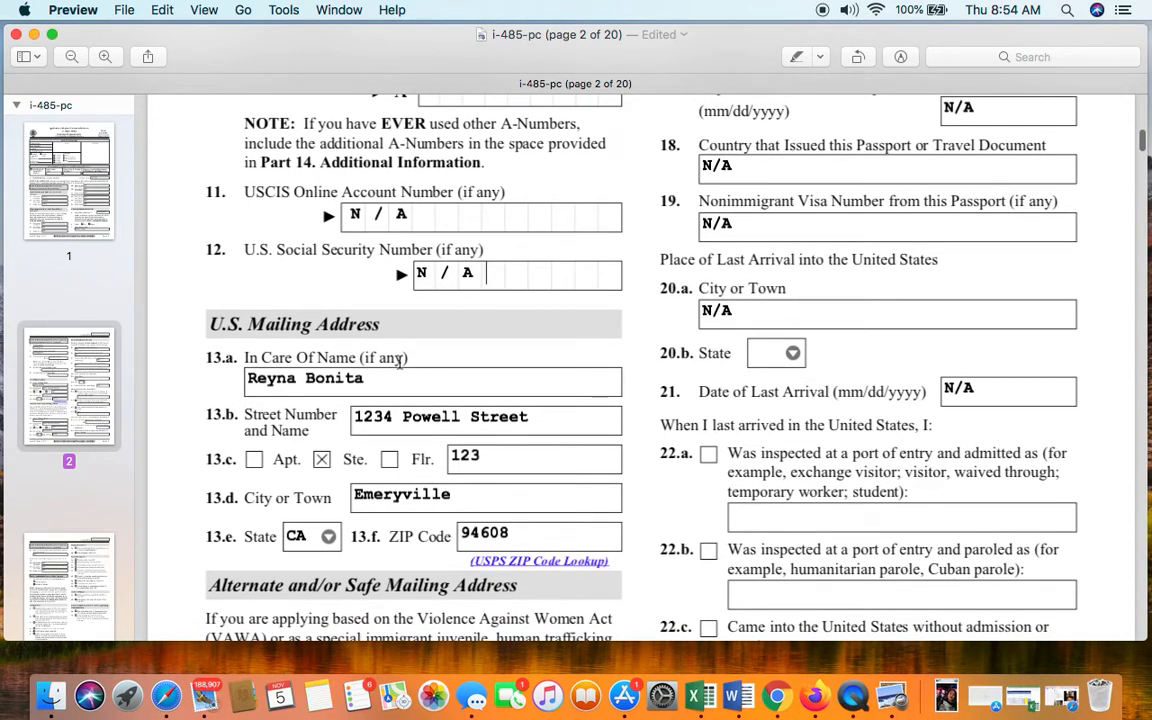
left_click(374, 378)
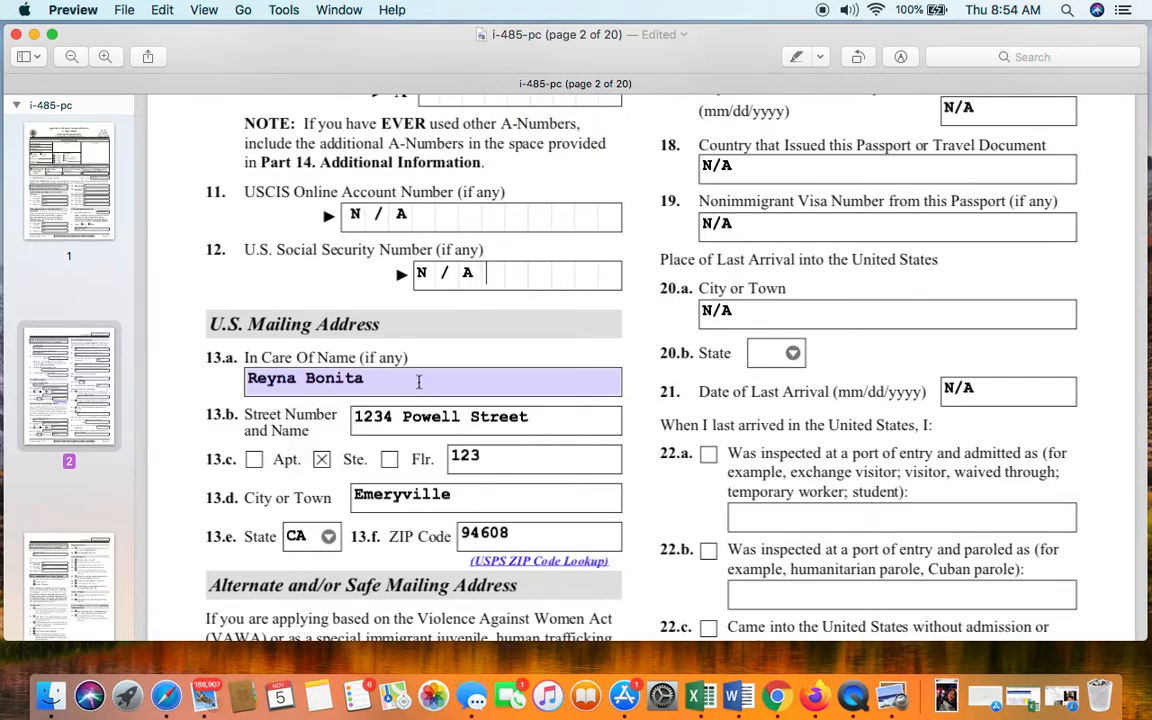
left_click(419, 382)
left_click(447, 424)
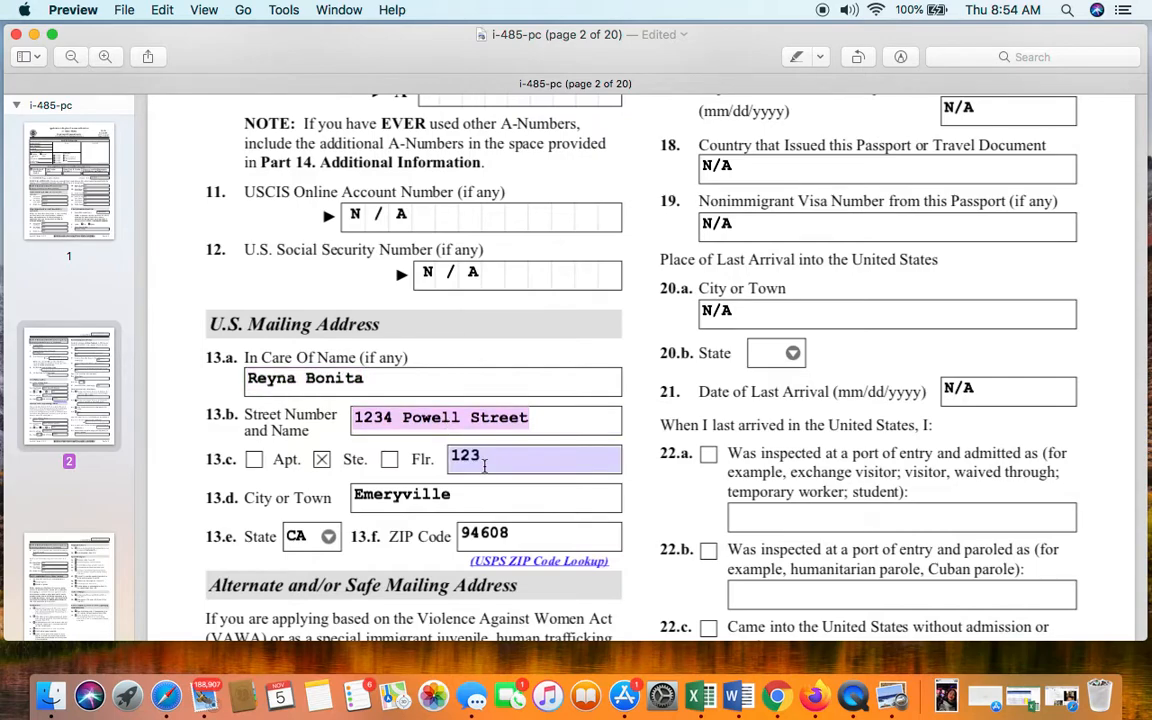
scroll(485, 465, "down", 2)
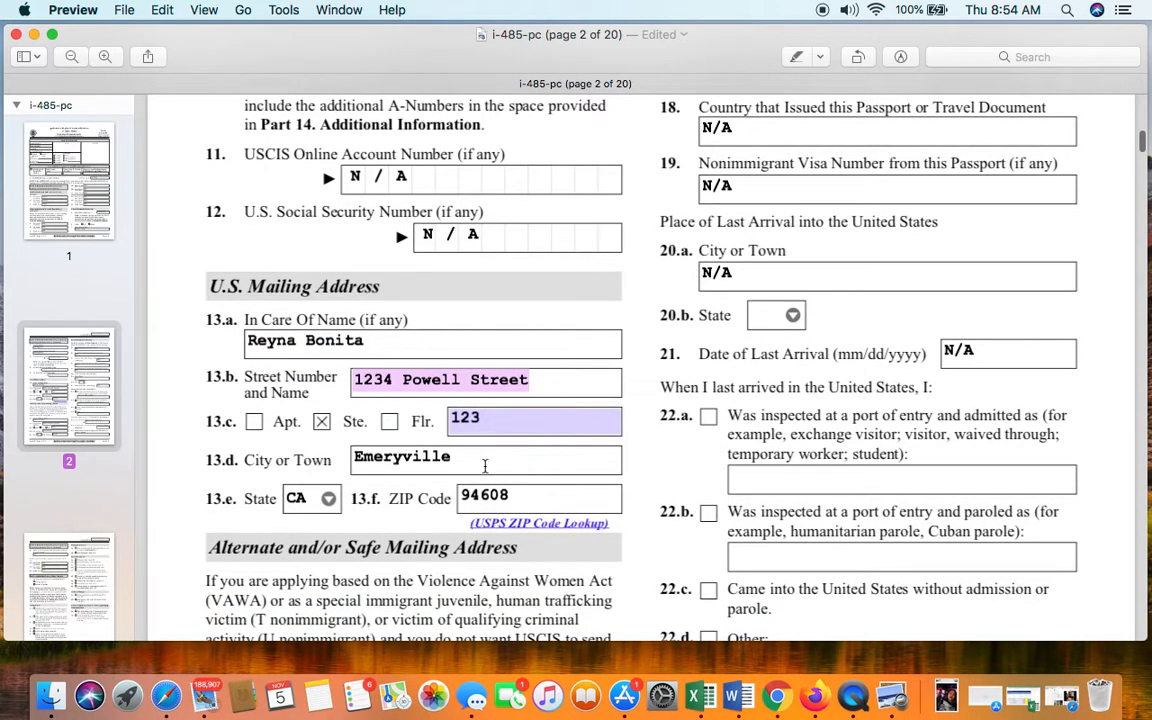
scroll(485, 465, "down", 1)
left_click(478, 436)
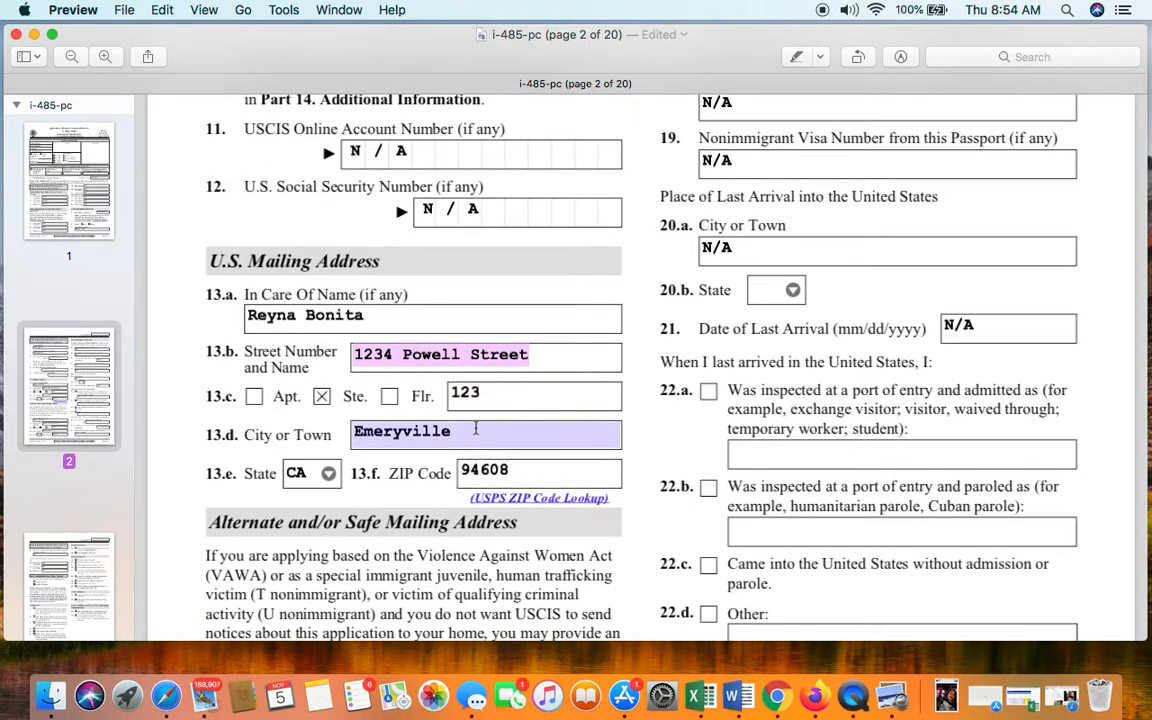
scroll(476, 430, "down", 3)
scroll(476, 430, "down", 3)
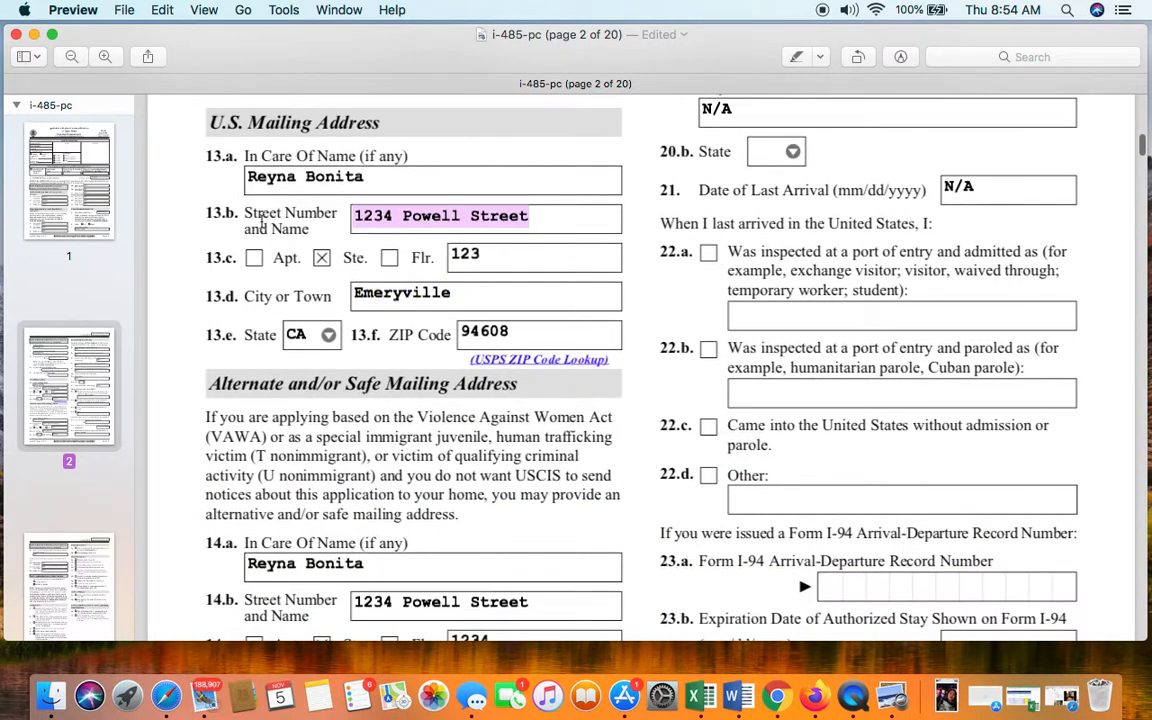
left_click(470, 258)
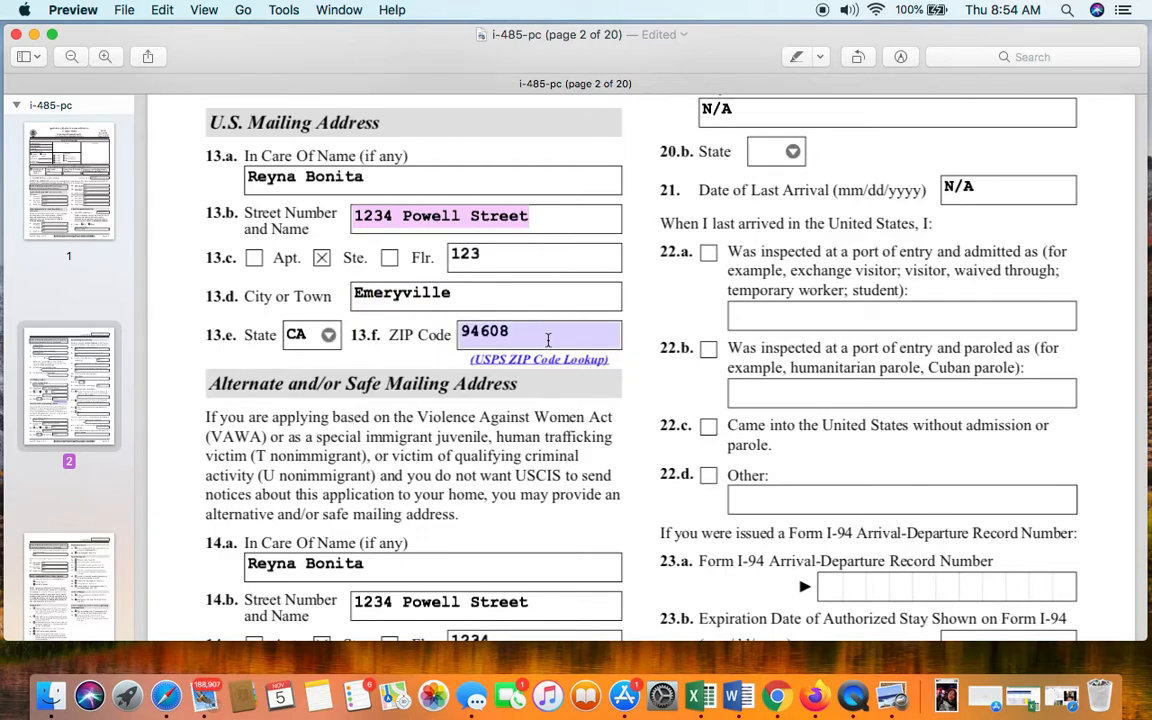
scroll(548, 340, "down", 5)
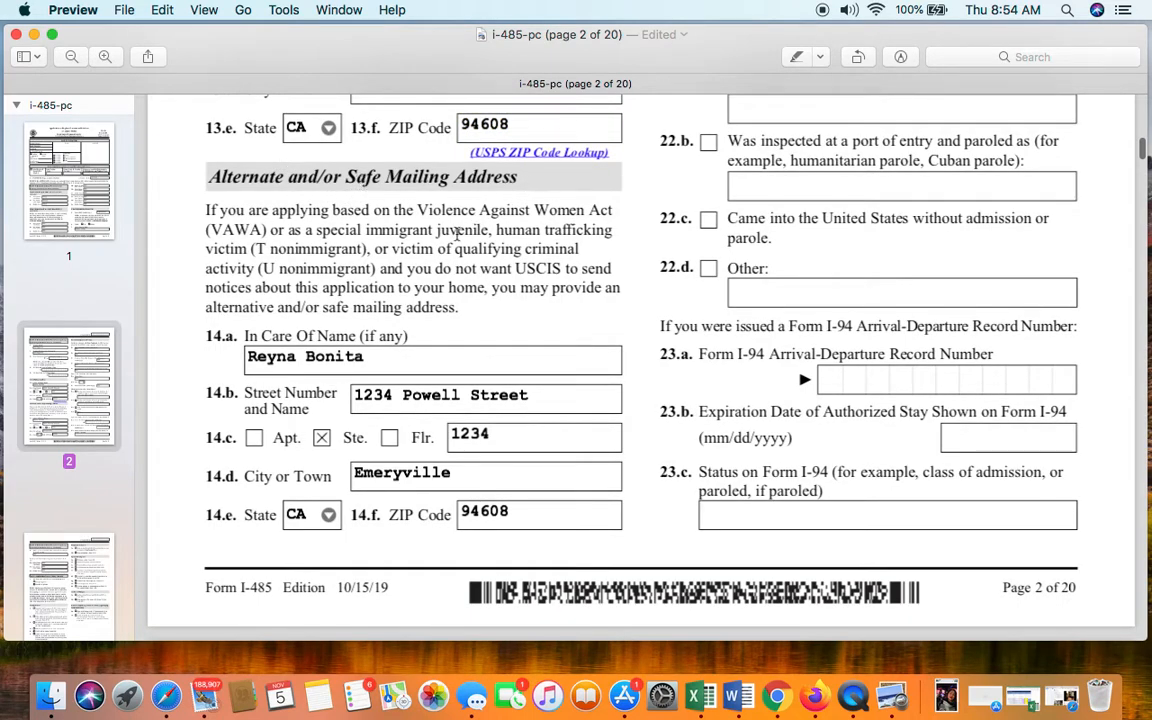
scroll(440, 210, "up", 1)
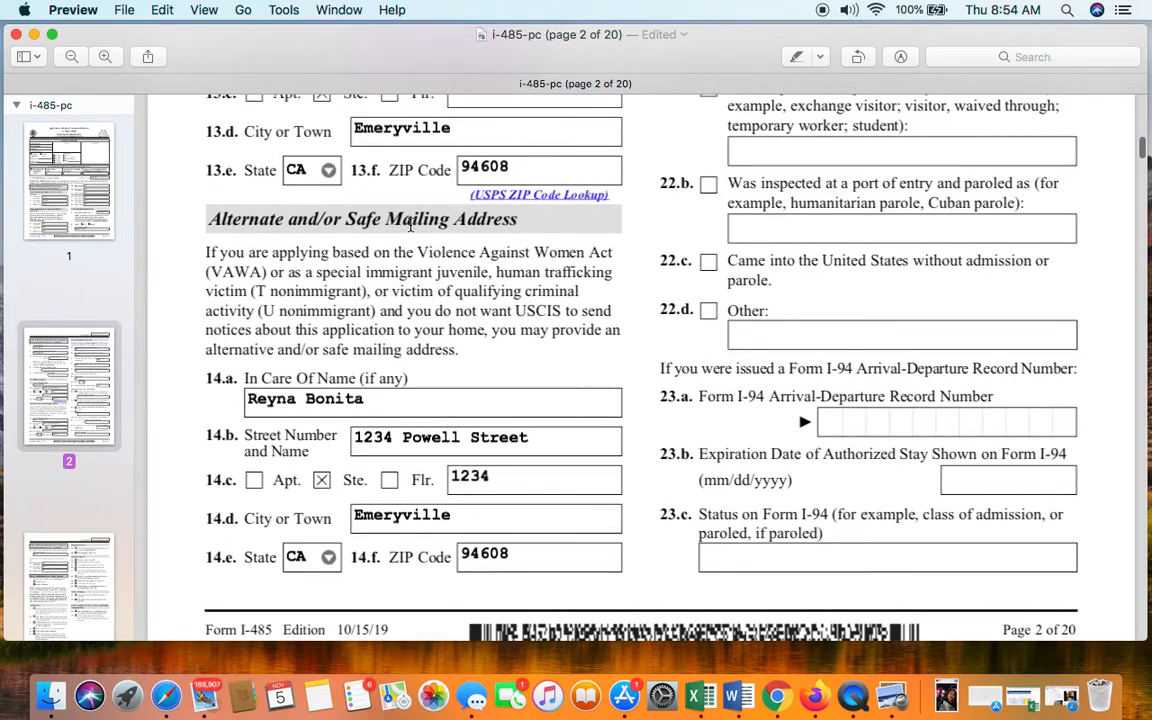
scroll(410, 227, "down", 1)
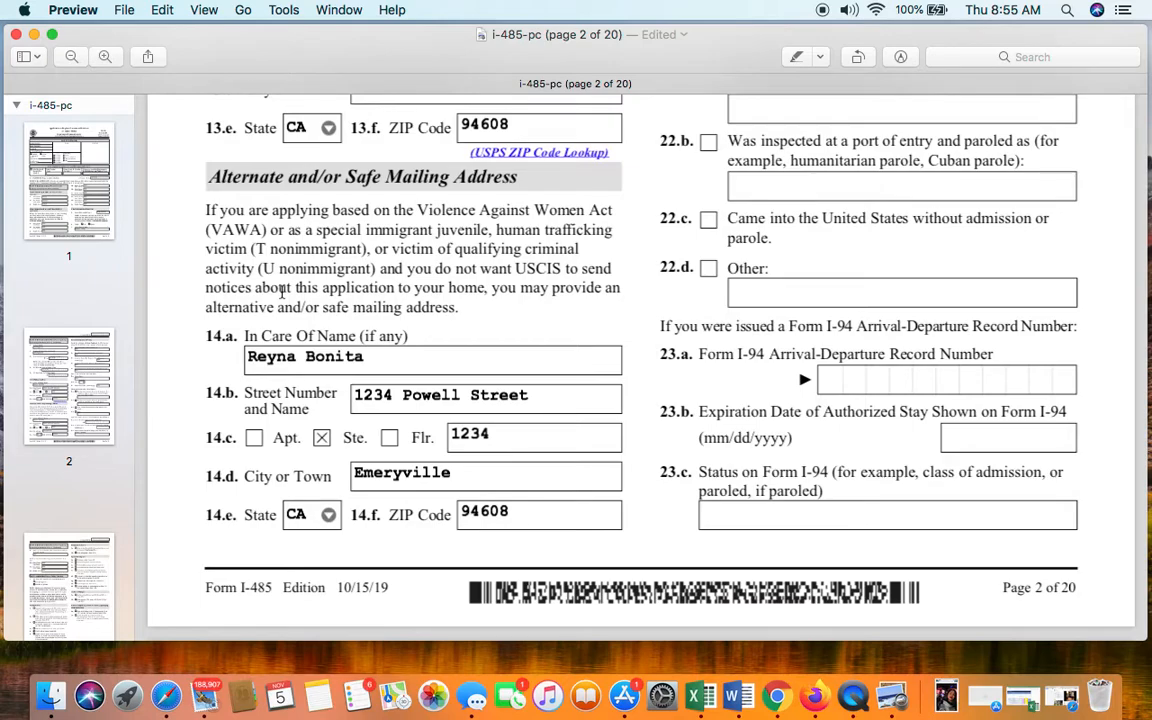
scroll(282, 291, "down", 1)
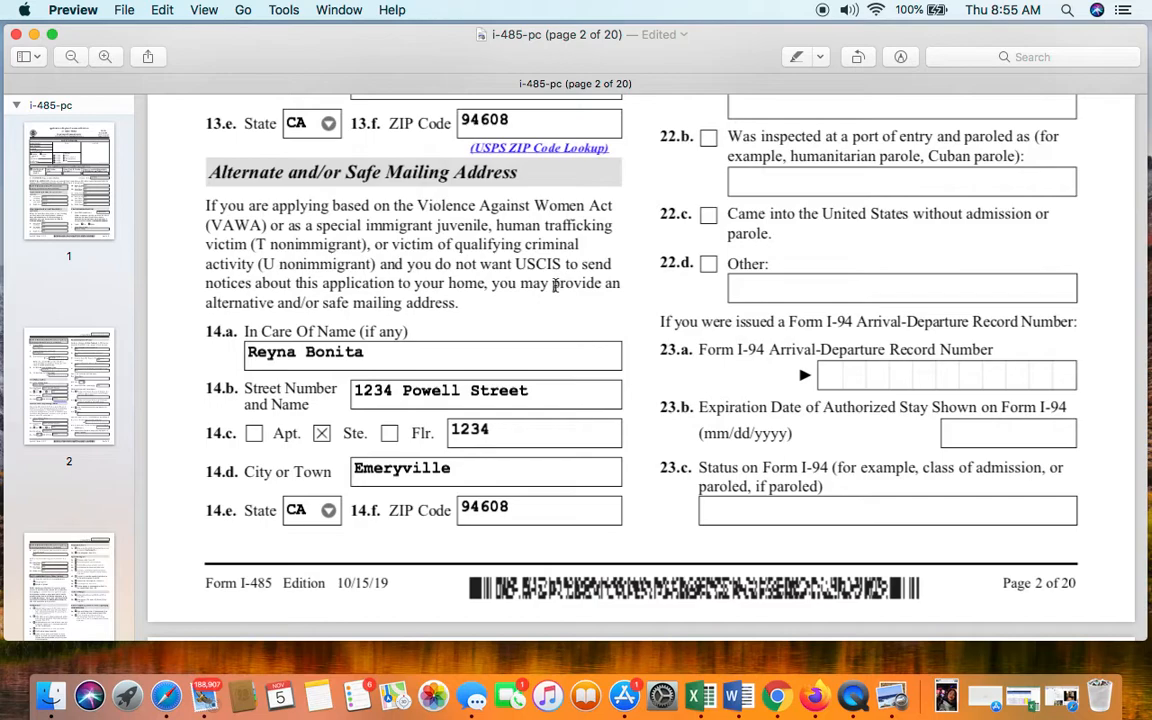
scroll(523, 295, "down", 3)
- Fill N/A into alternate mailing address fields 14.a, 14.b, floor 14.c and city 14.d
left_click(352, 295)
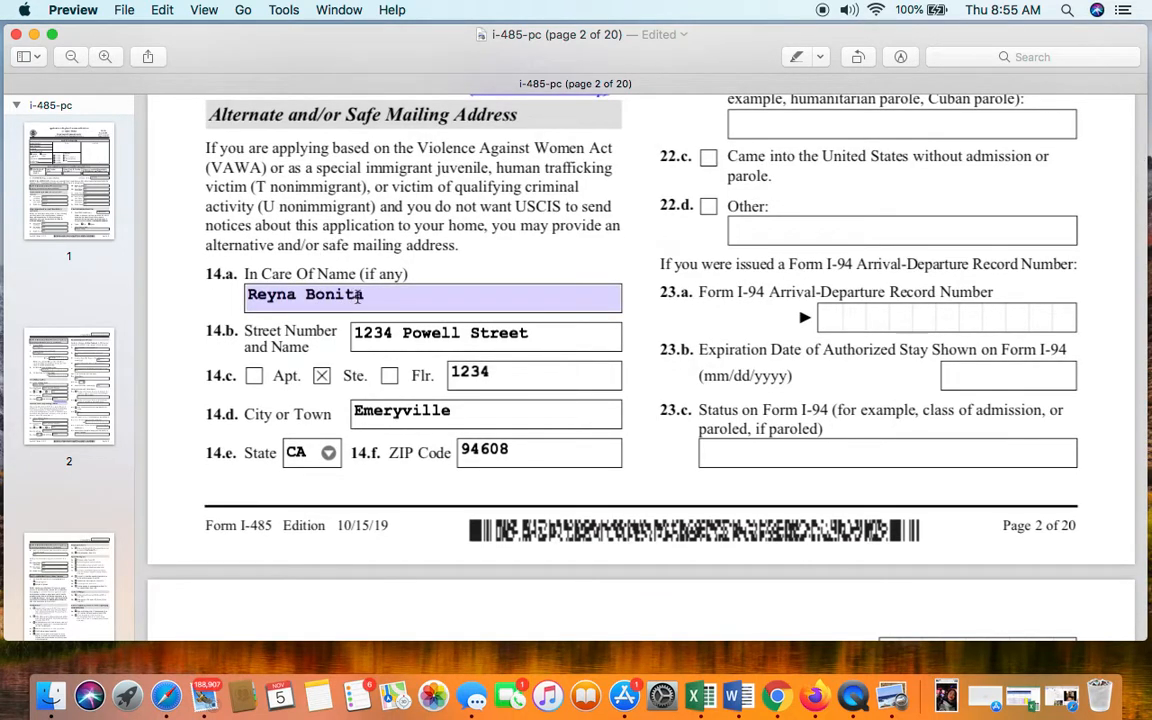
triple_click(381, 298)
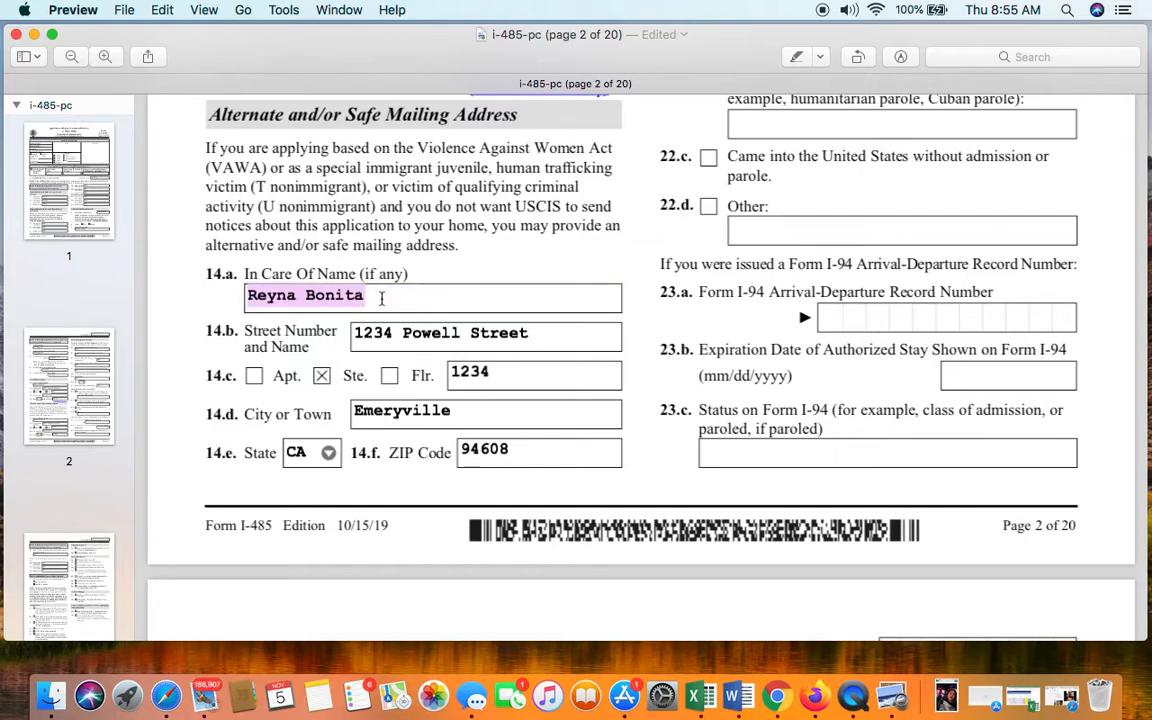
scroll(381, 298, "up", 1)
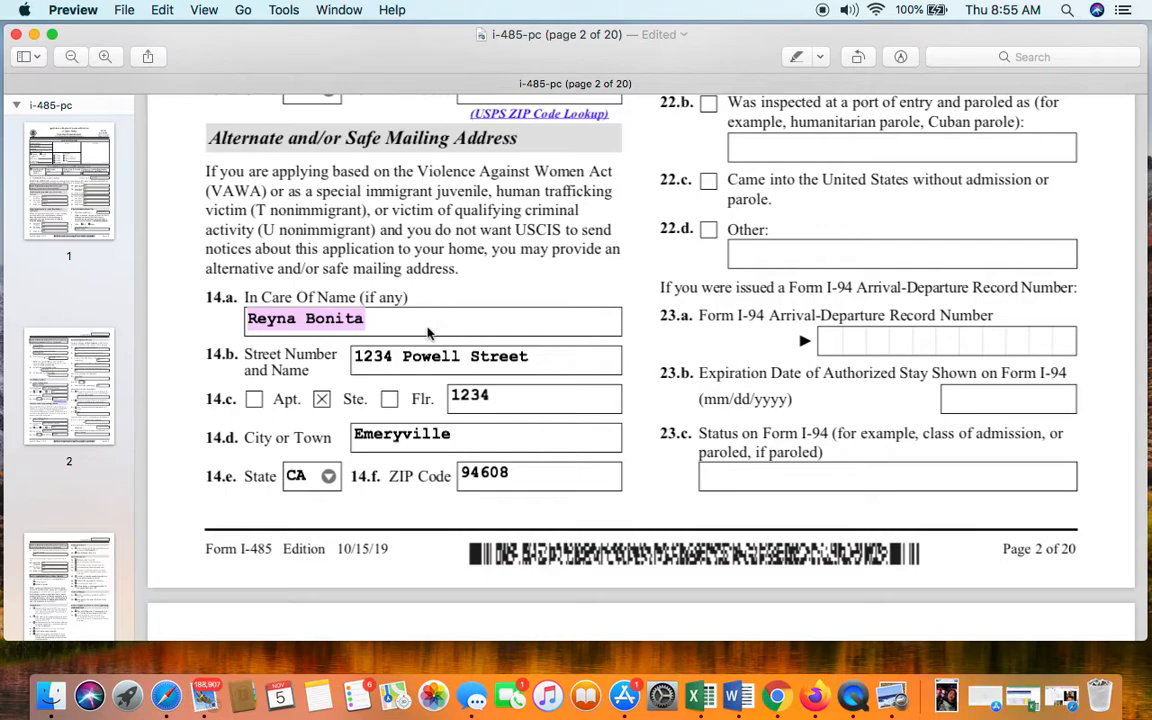
type("N/A")
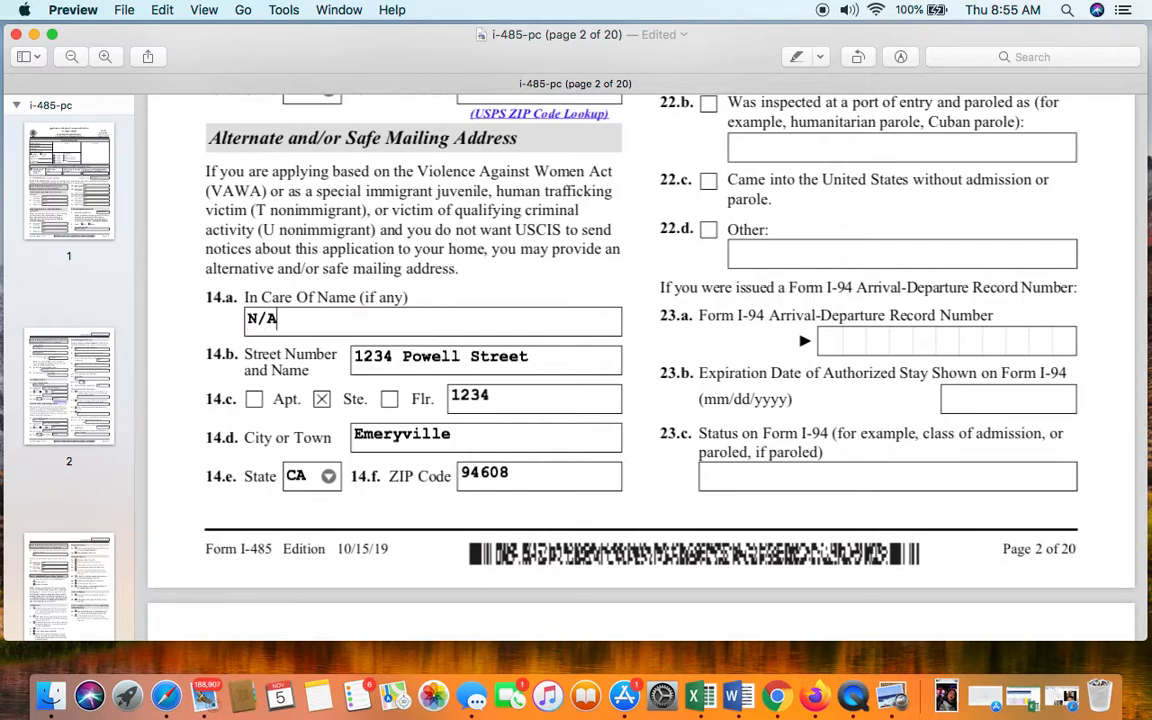
key("Tab")
type("N/A")
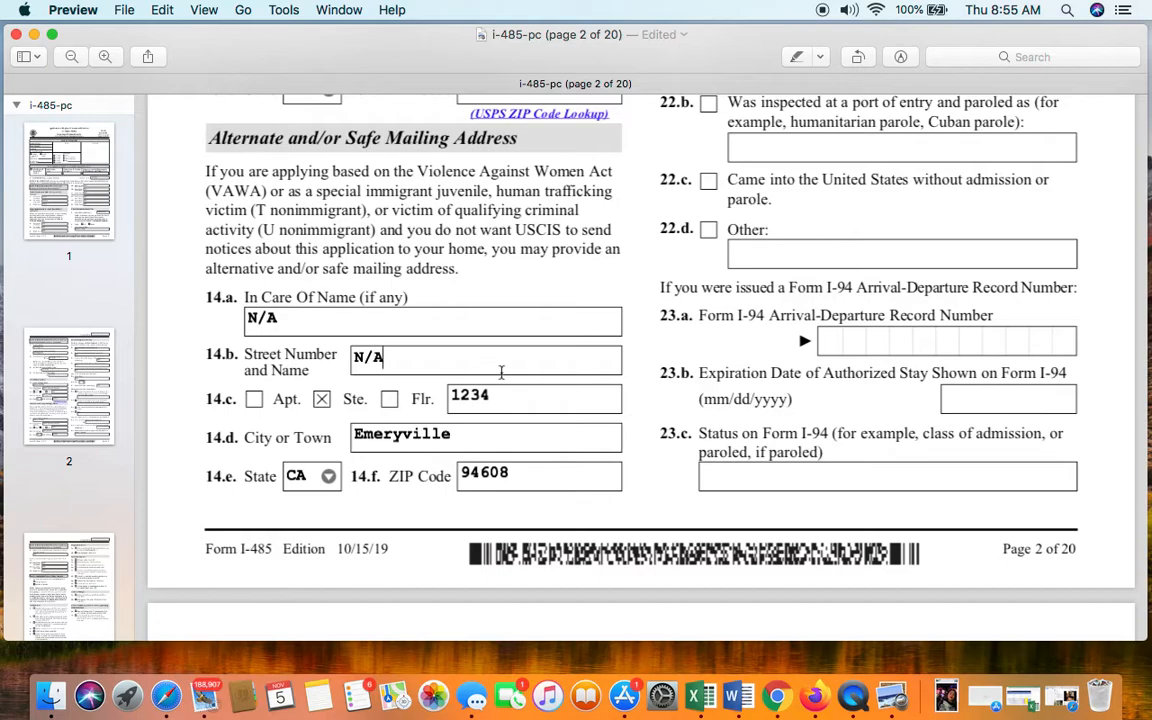
key("Tab")
type("N/A")
key("Tab")
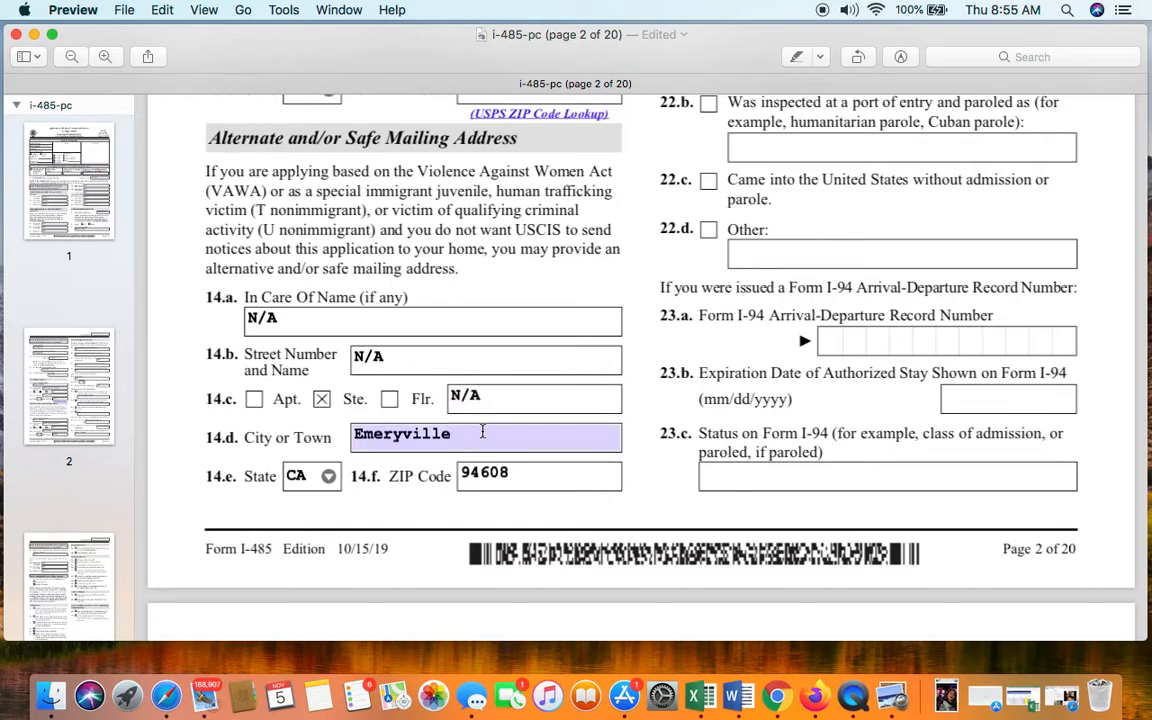
- Enter N/A as the 14.f ZIP Code and keep CA as the 14.e state
type("N/A")
key("Tab")
type("N/")
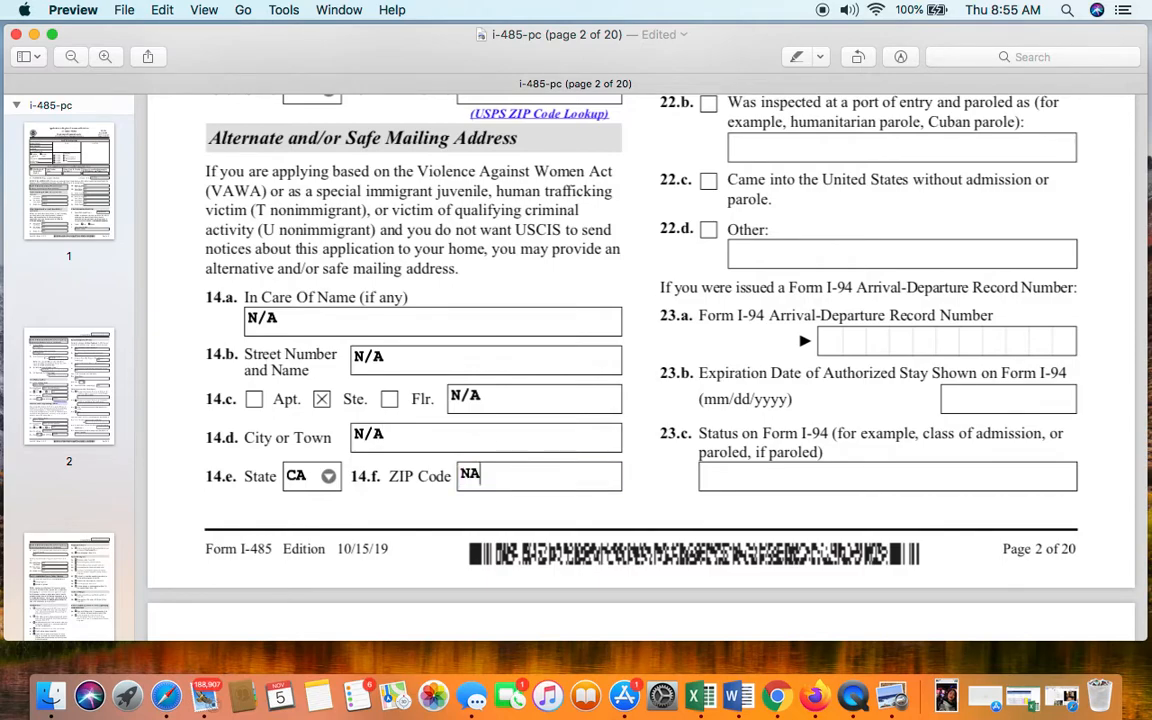
type("A")
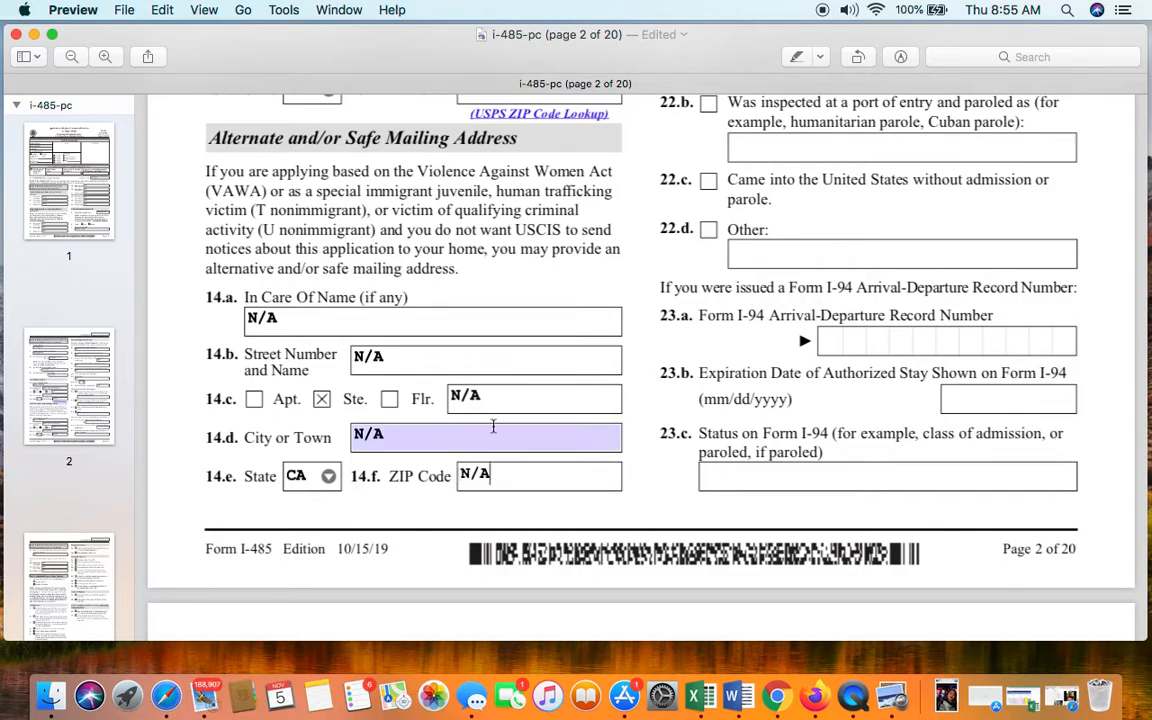
left_click(313, 480)
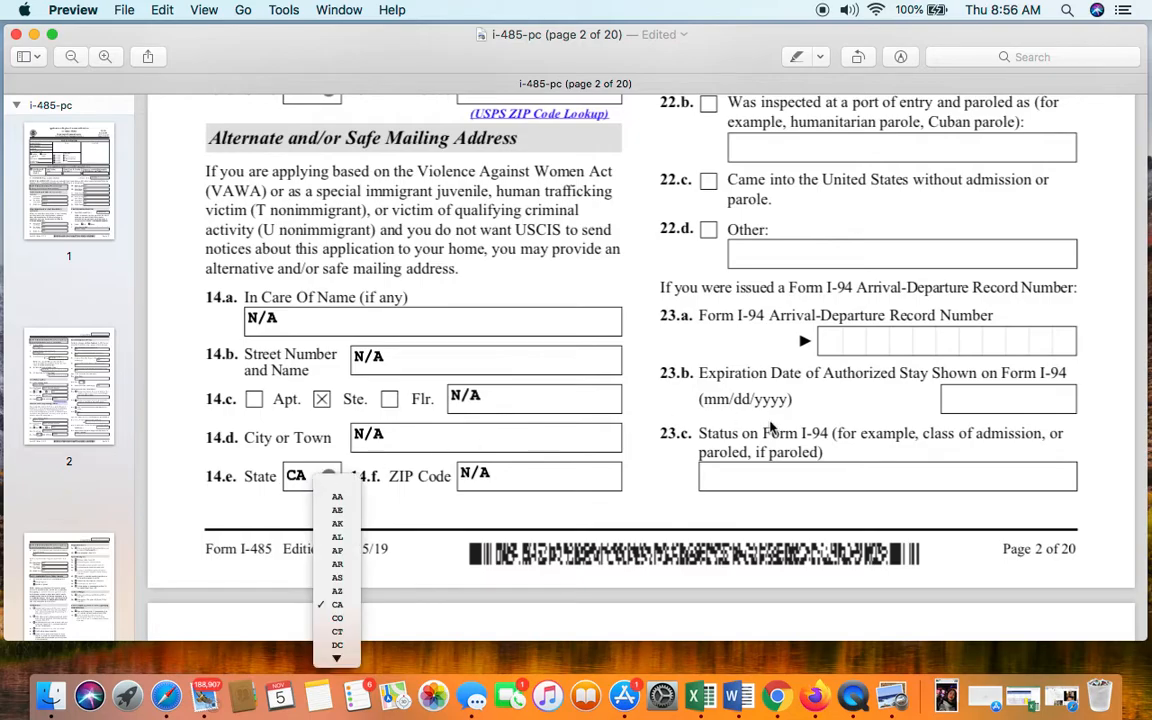
left_click(583, 465)
scroll(631, 338, "up", 8)
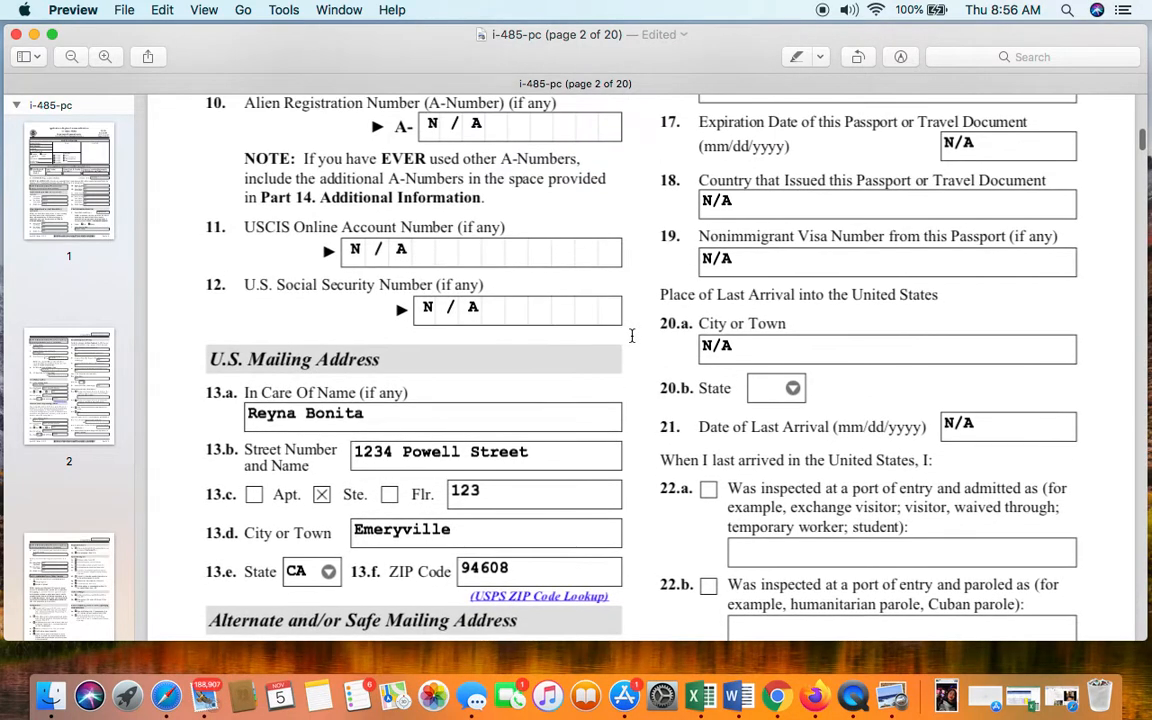
- Bring Recent Immigration History into view on page 2 and focus item 15's passport number field
scroll(631, 336, "down", 10)
scroll(631, 338, "up", 12)
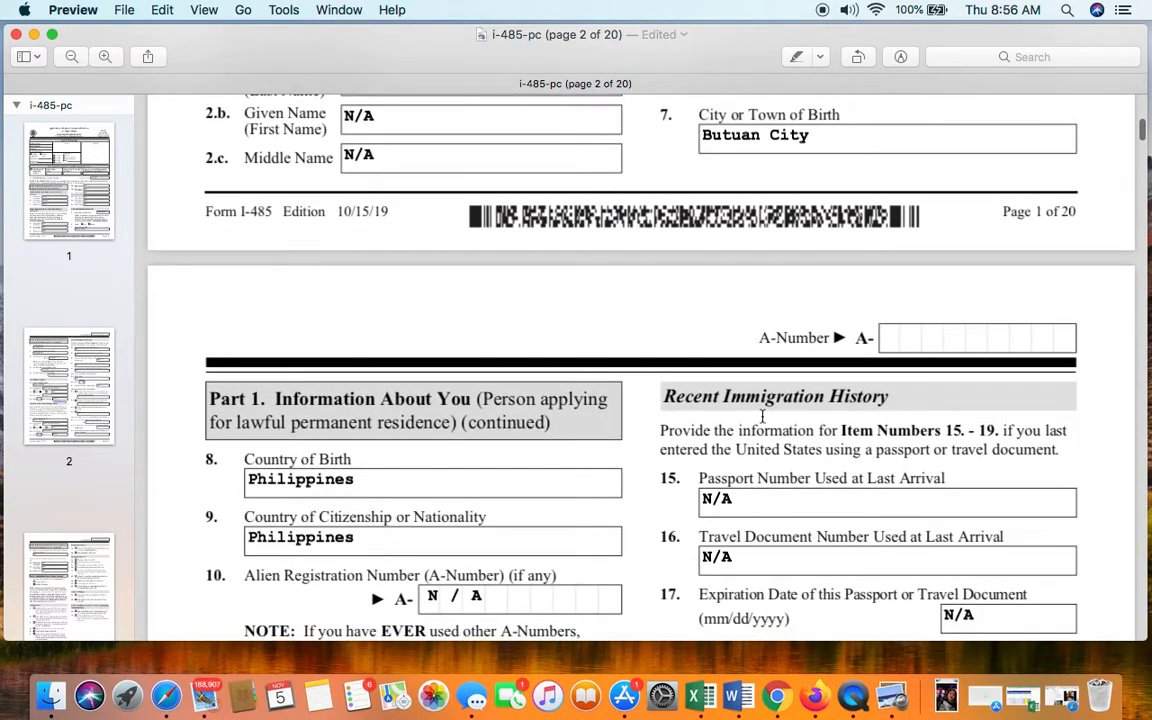
scroll(813, 389, "down", 1)
scroll(811, 388, "down", 1)
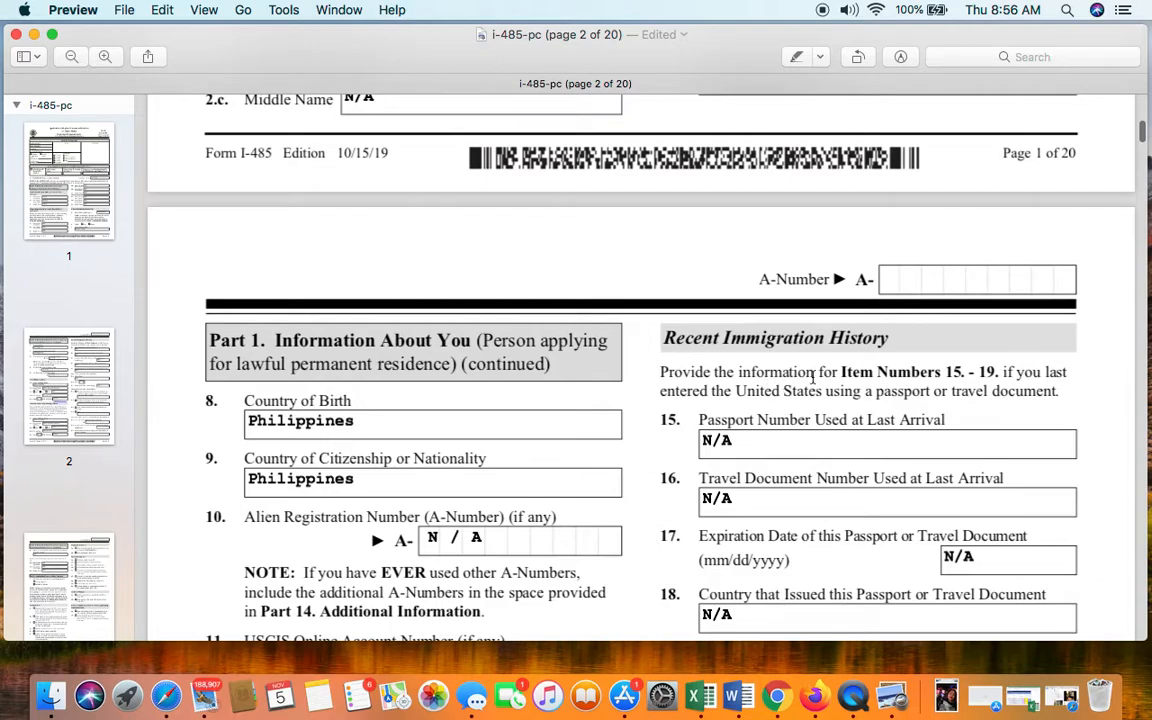
scroll(813, 378, "down", 1)
scroll(813, 378, "up", 1)
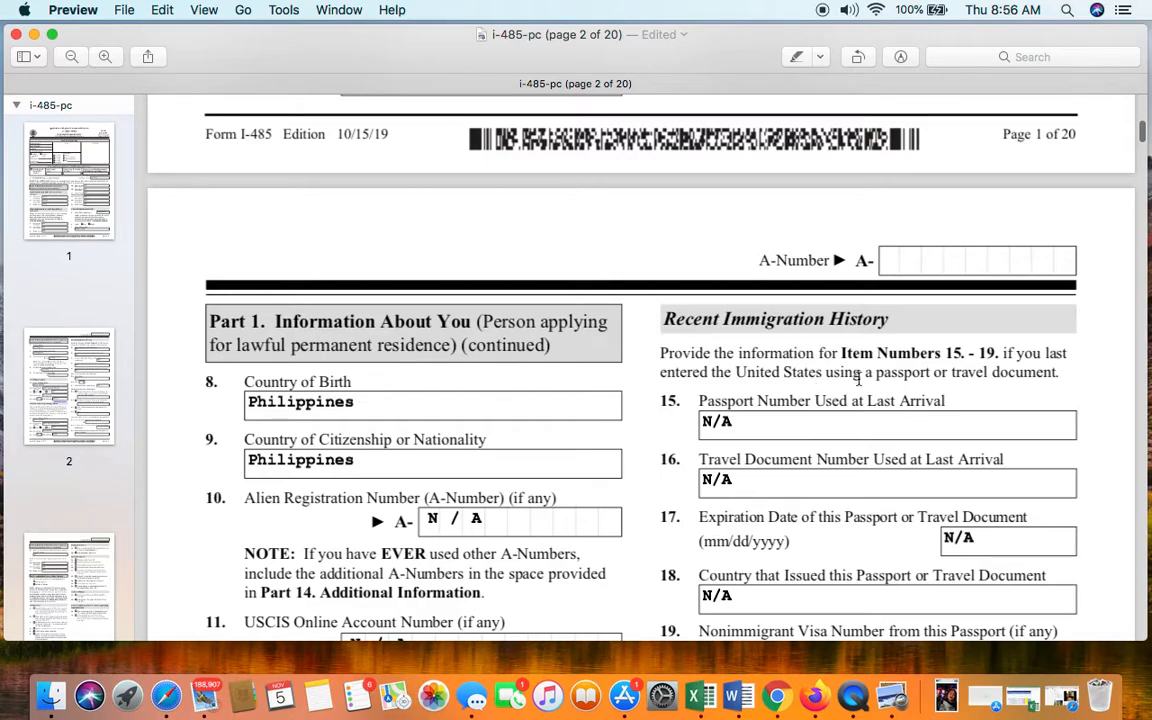
scroll(858, 378, "down", 1)
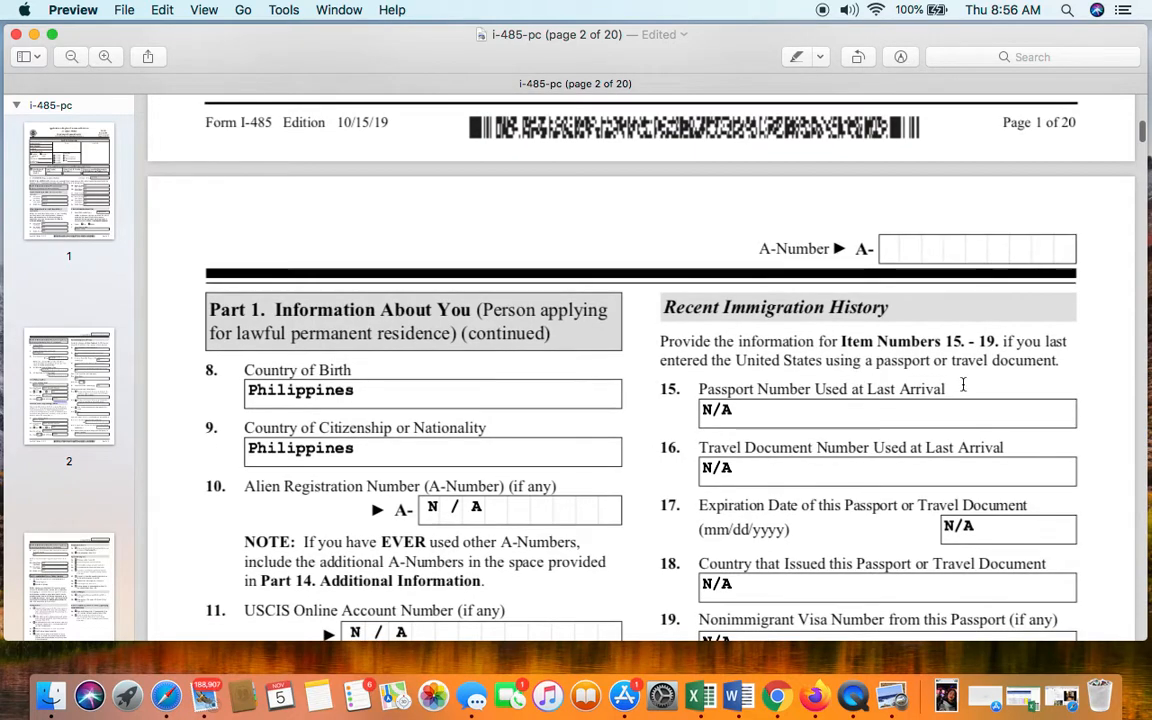
scroll(962, 383, "down", 3)
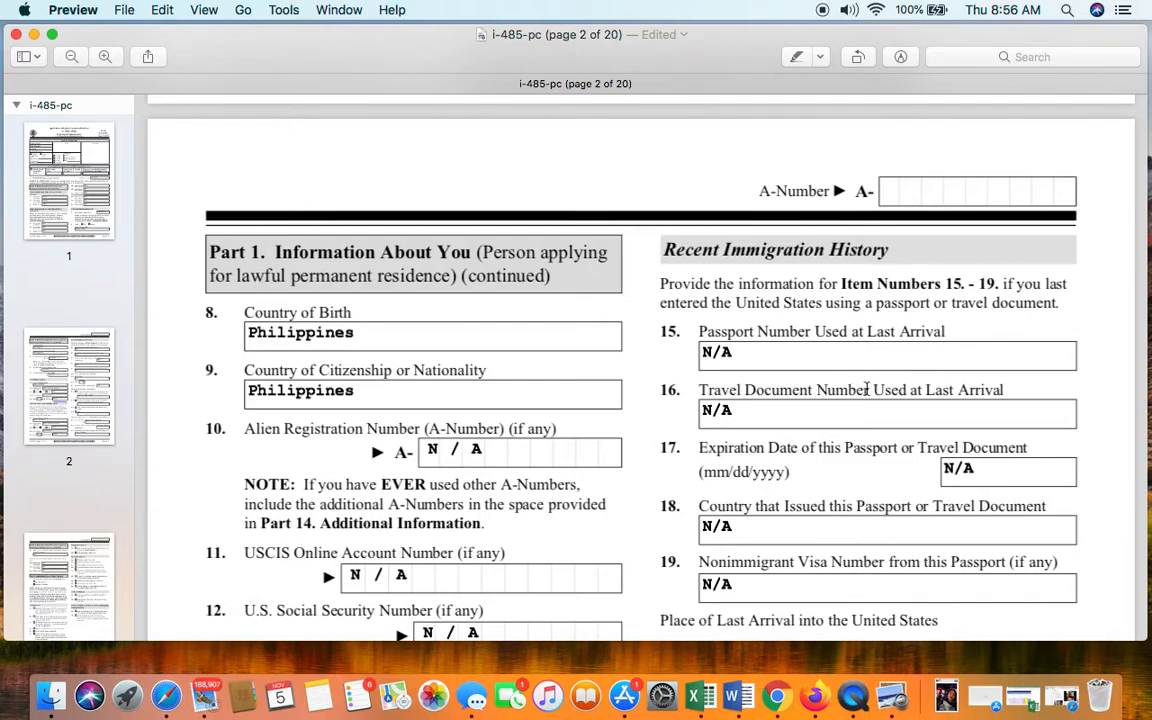
left_click(864, 352)
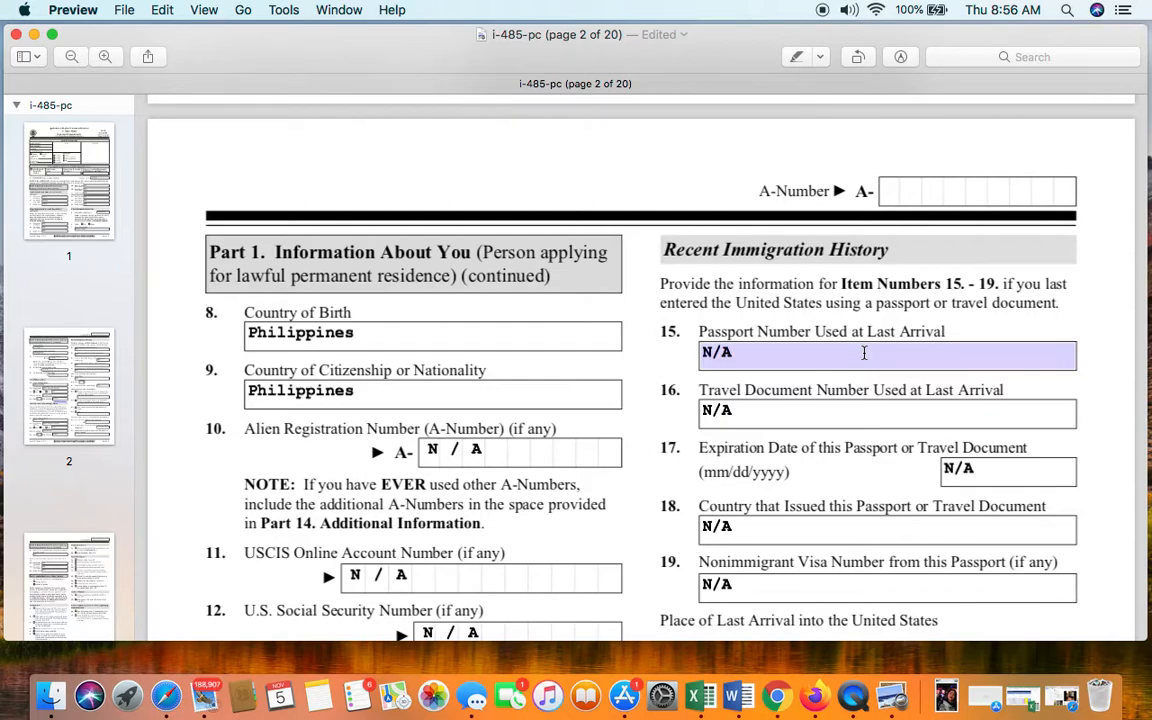
- Try a number in item 15, then restore it to N/A
left_click(800, 364)
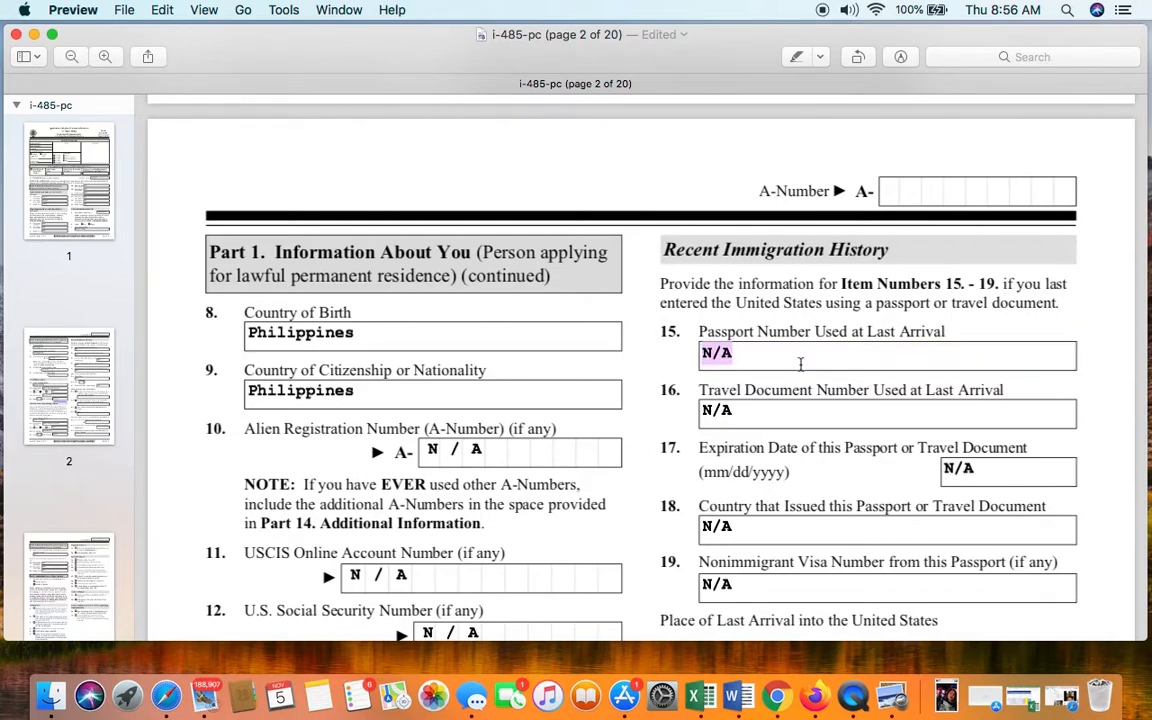
key("BackSpace")
type("q")
key("BackSpace")
type("122333")
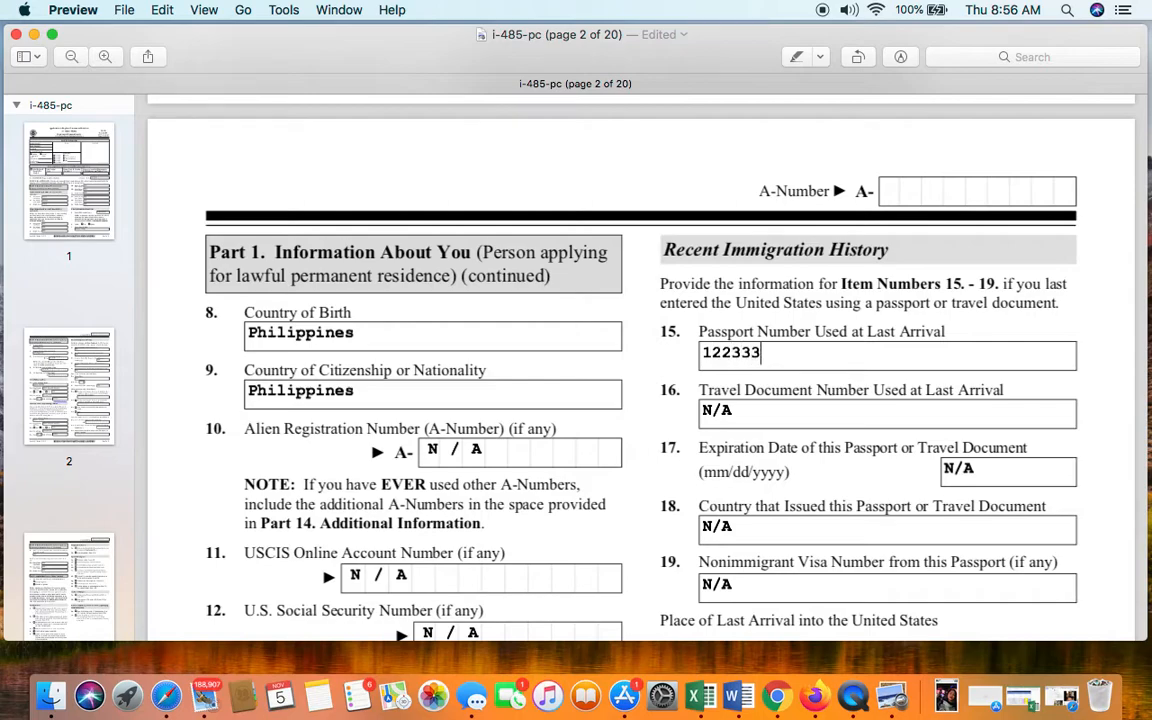
key("BackSpace")
key("BackSpace")
key("BackSpace")
key("BackSpace")
key("BackSpace")
key("BackSpace")
type("N/A")
scroll(895, 414, "down", 3)
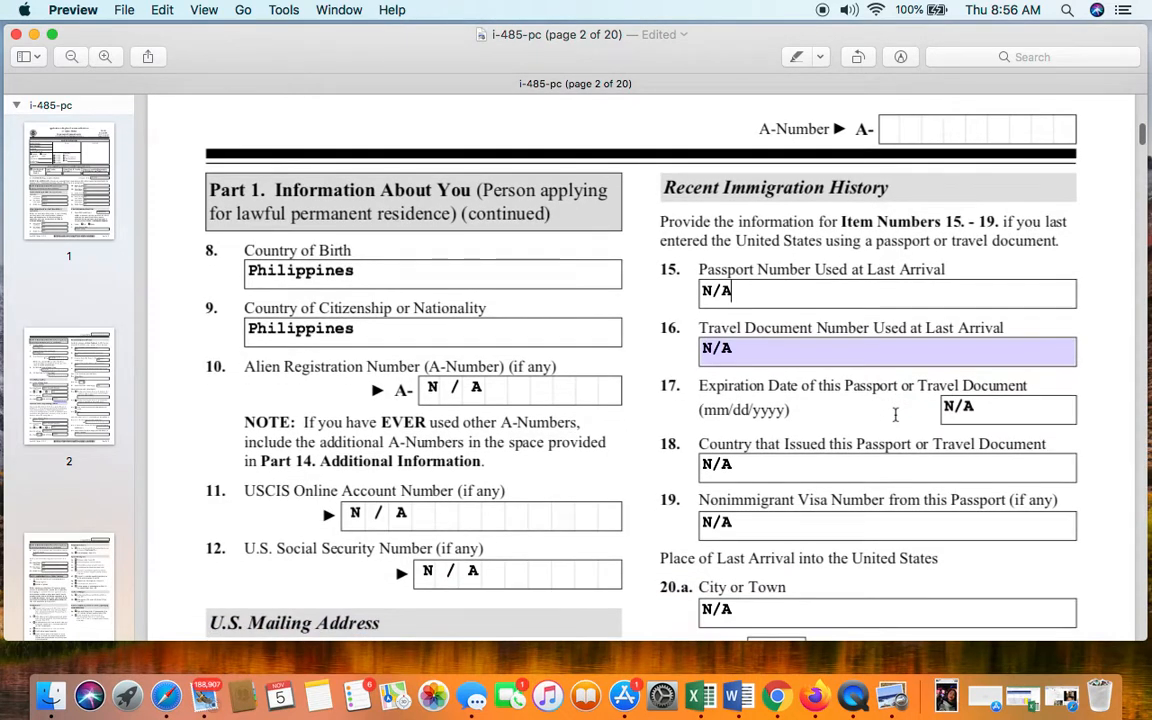
scroll(895, 414, "up", 1)
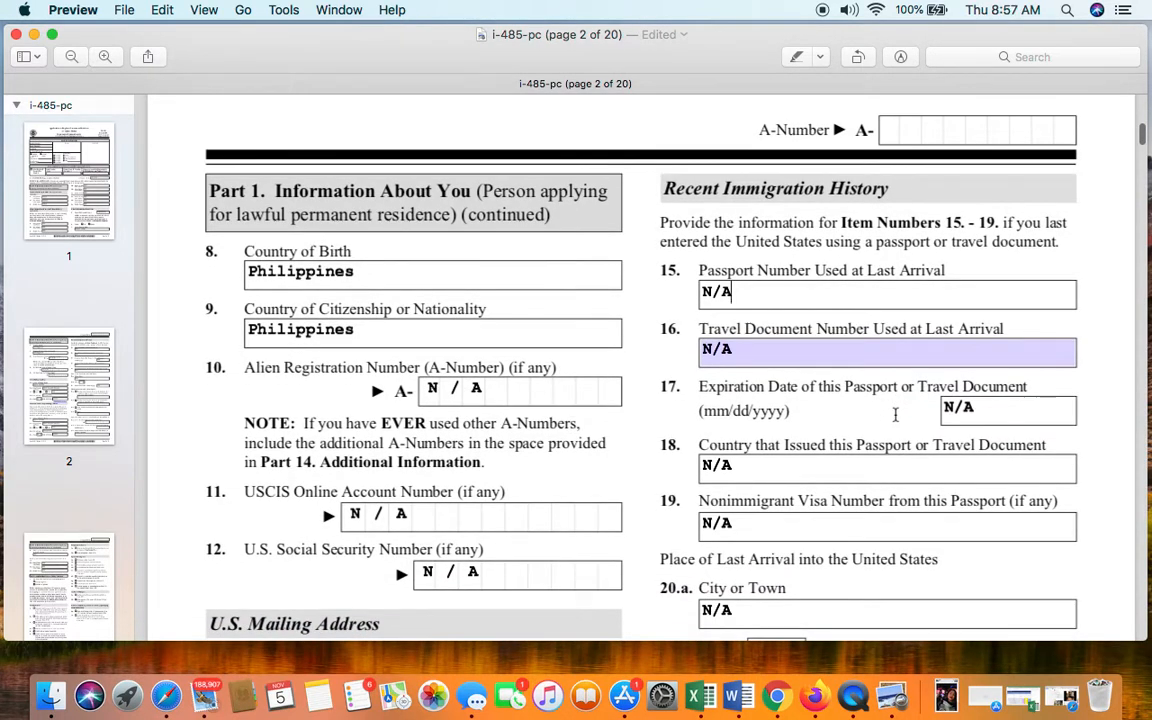
scroll(895, 414, "up", 1)
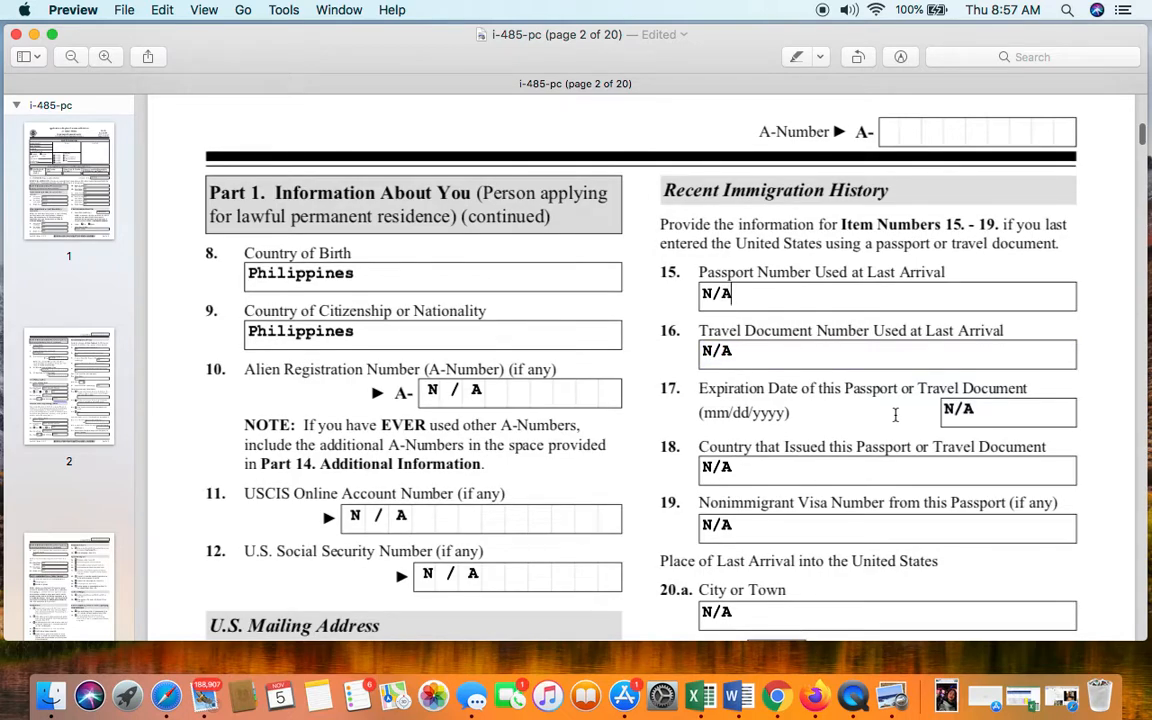
- Enter the passport number in item 15 and the travel document number in item 16
left_click(840, 306)
key("BackSpace")
key("BackSpace")
key("BackSpace")
key("Tab")
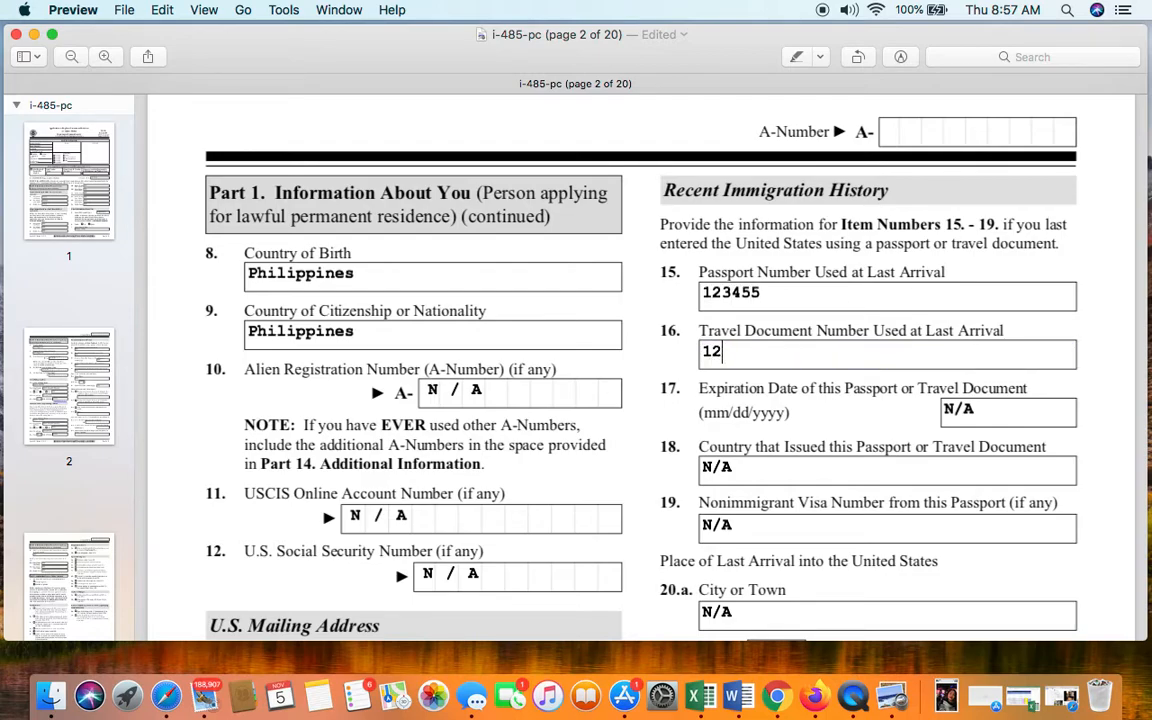
- Fill in the item 17 expiration date, PHILIPINES as item 18 issuing country, and item 19 visa number
left_click(1040, 420)
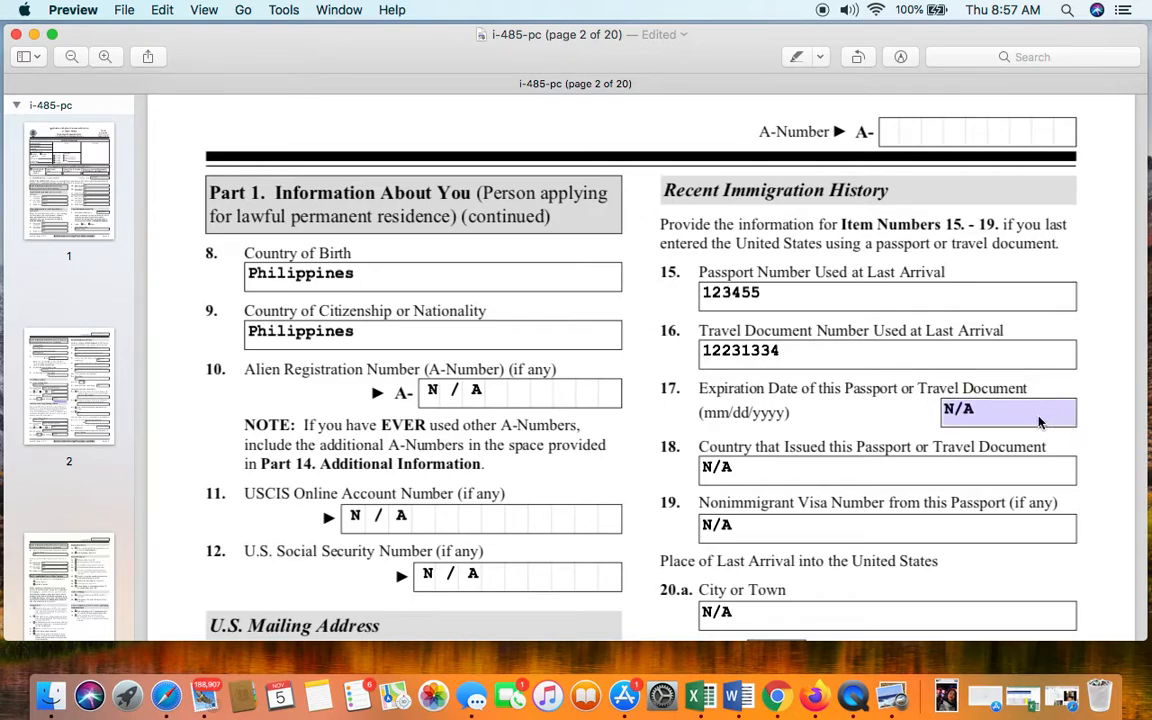
type("123456")
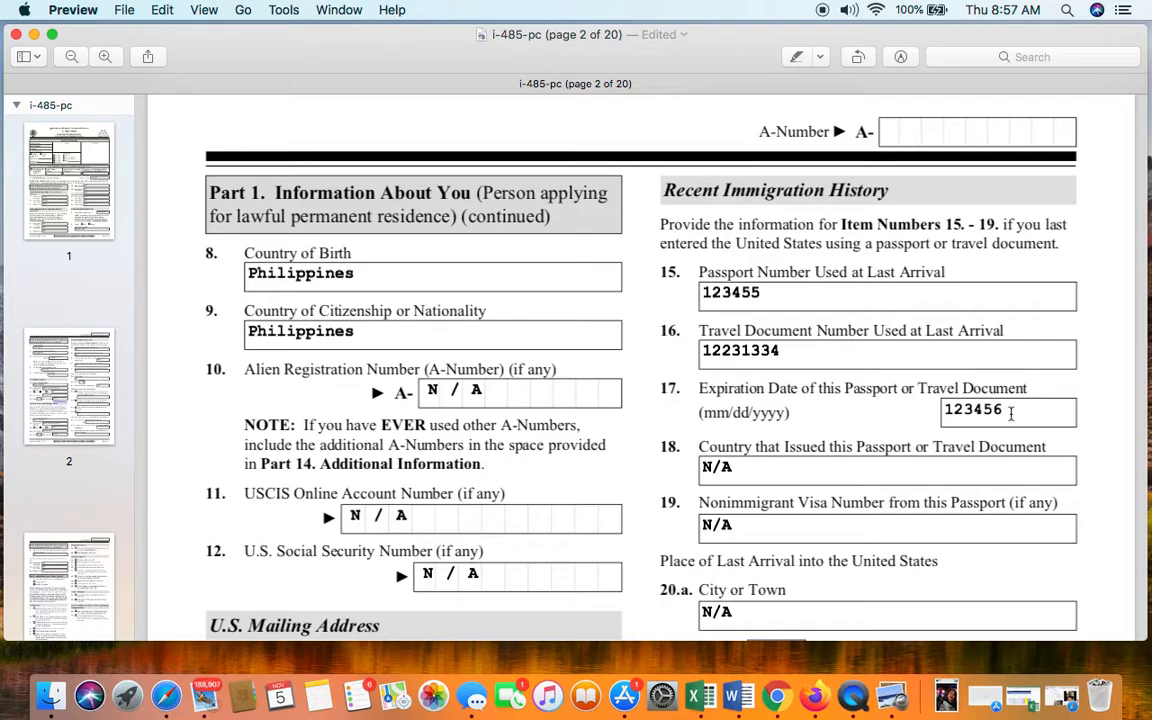
left_click(830, 466)
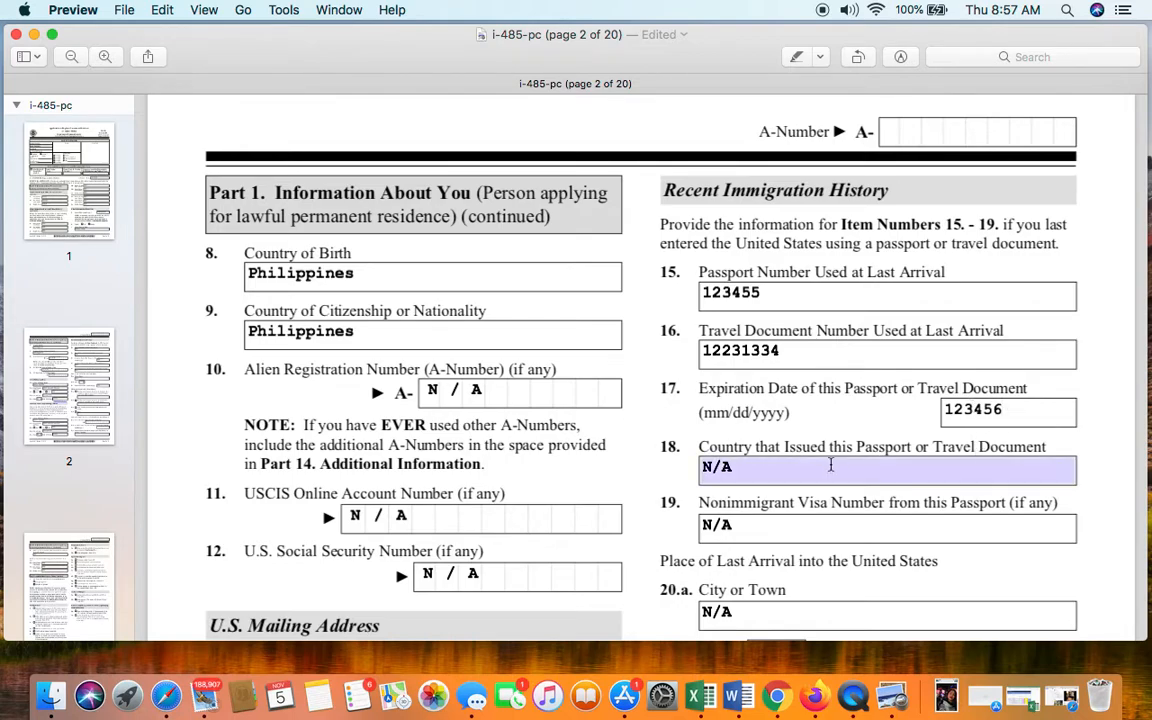
left_click(798, 474)
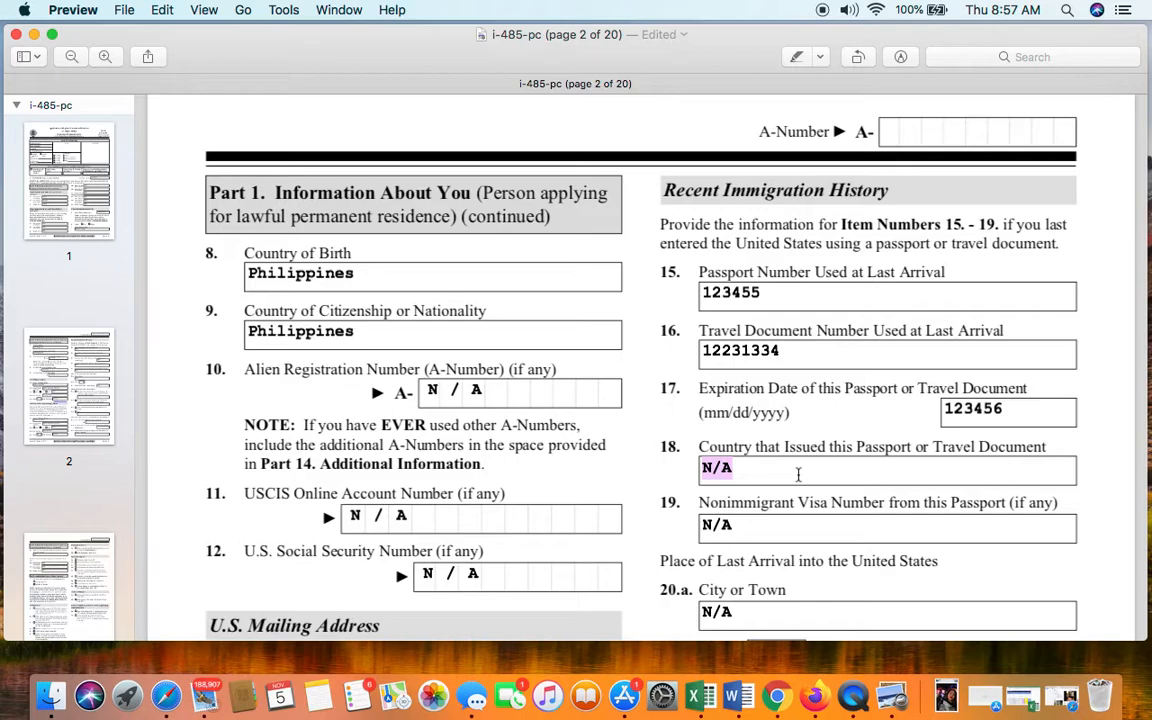
type("PHILI")
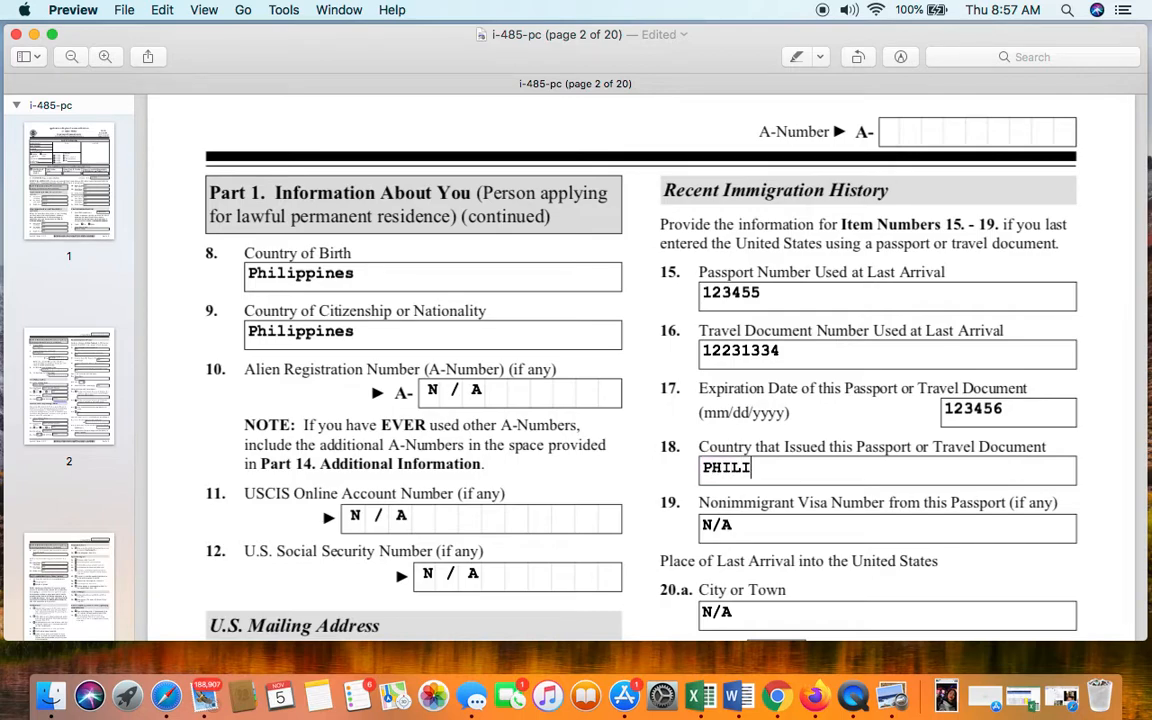
key("BackSpace")
key("BackSpace")
key("BackSpace")
key("BackSpace")
type("PHILIPINES")
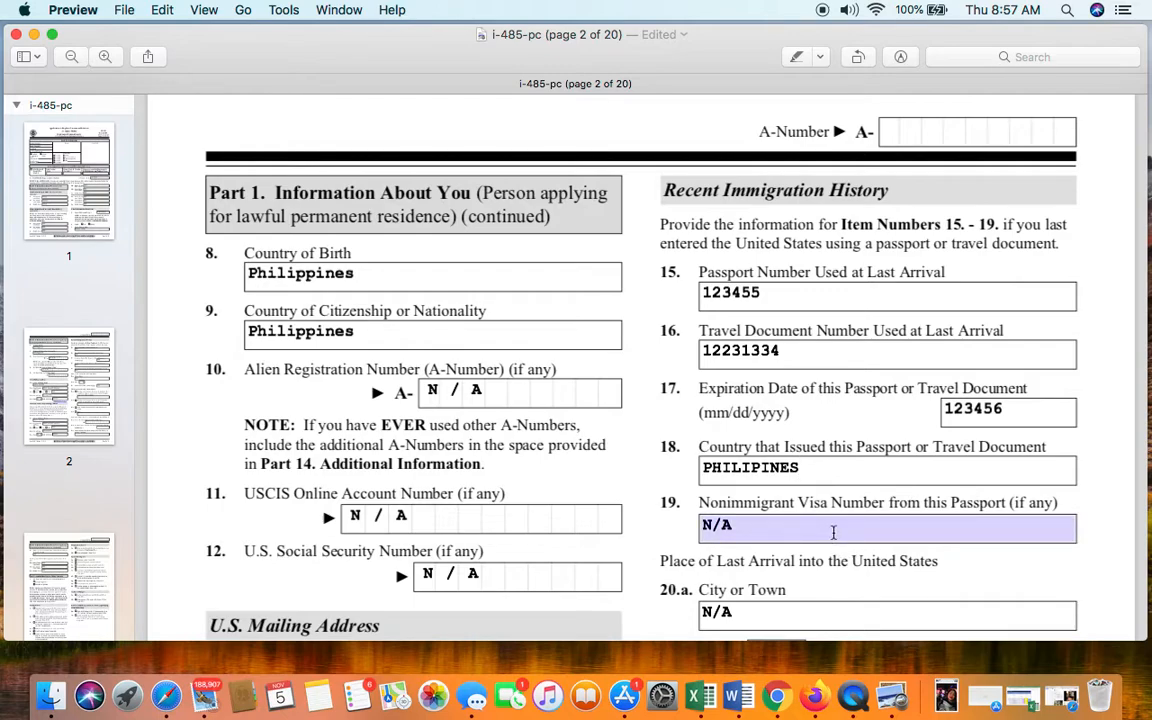
left_click(833, 532)
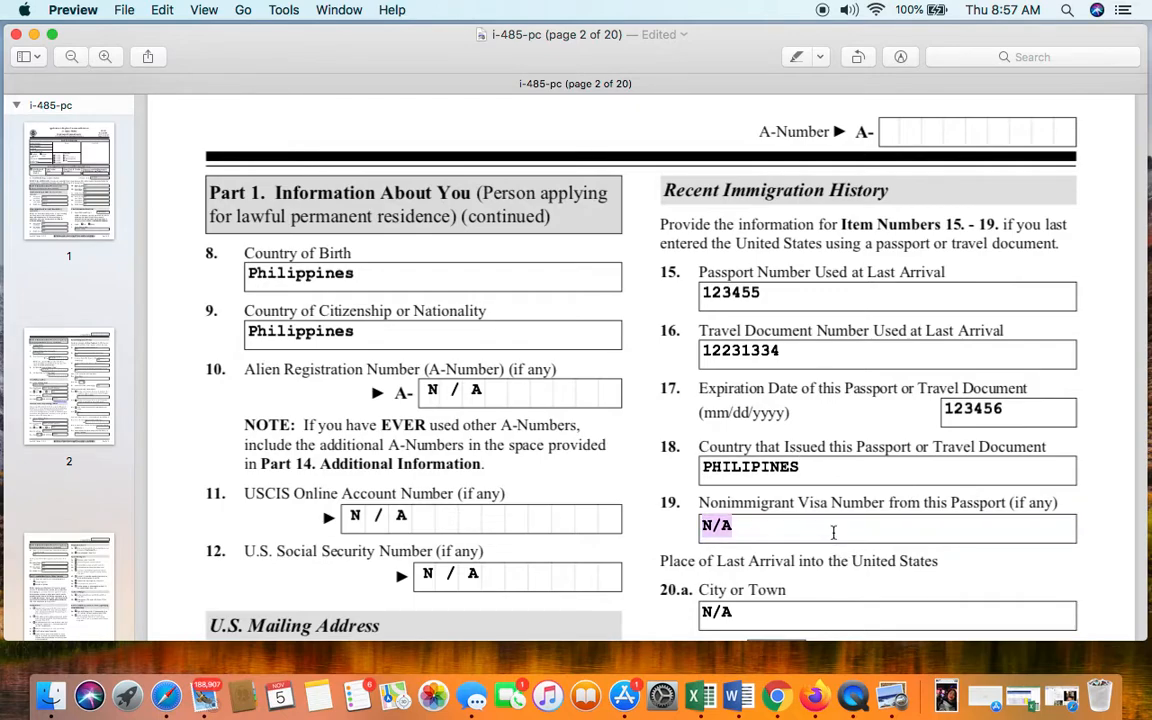
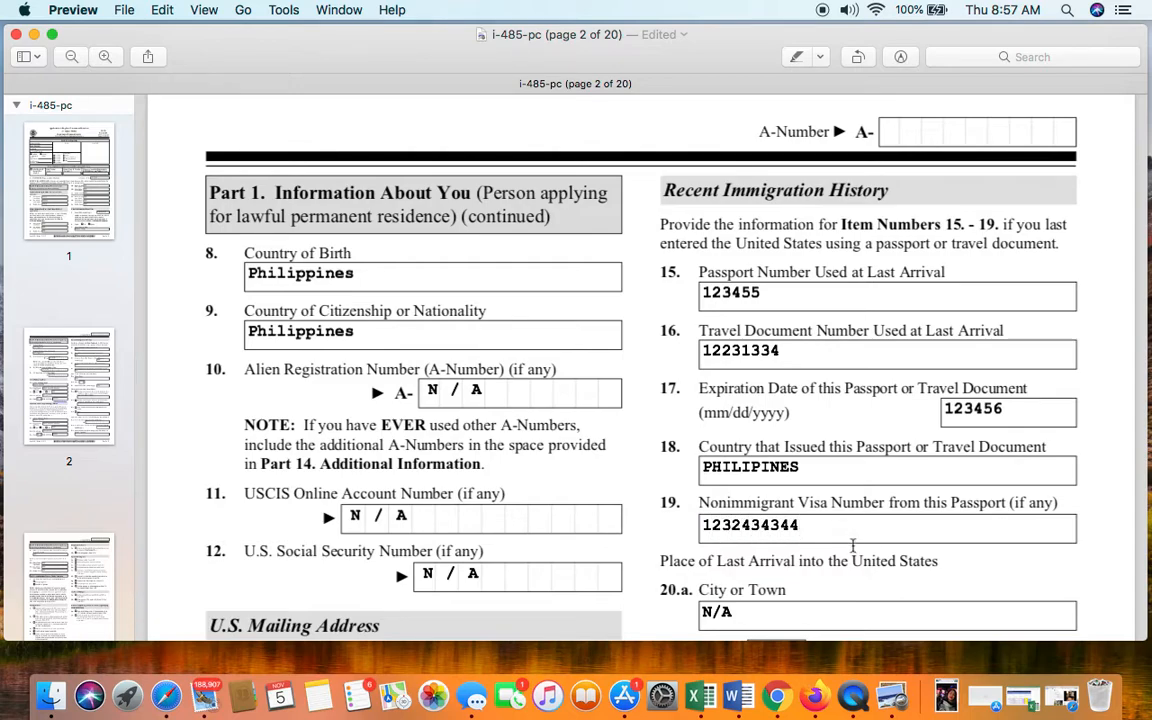
scroll(858, 563, "down", 3)
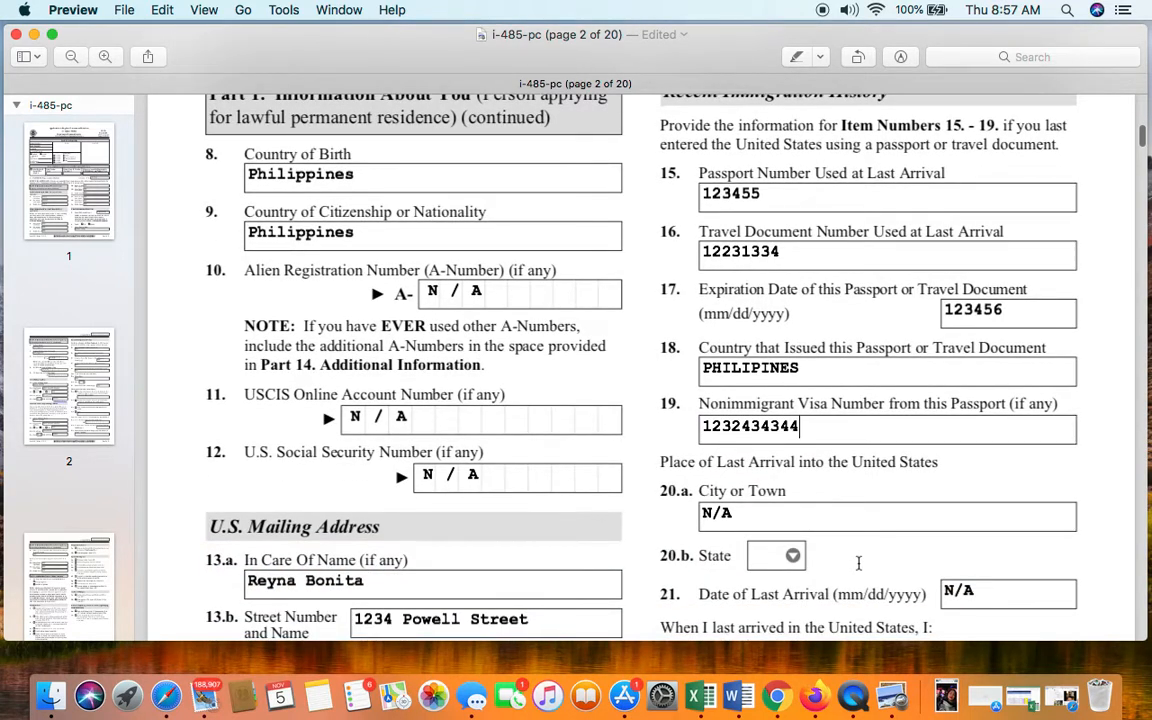
left_click(812, 514)
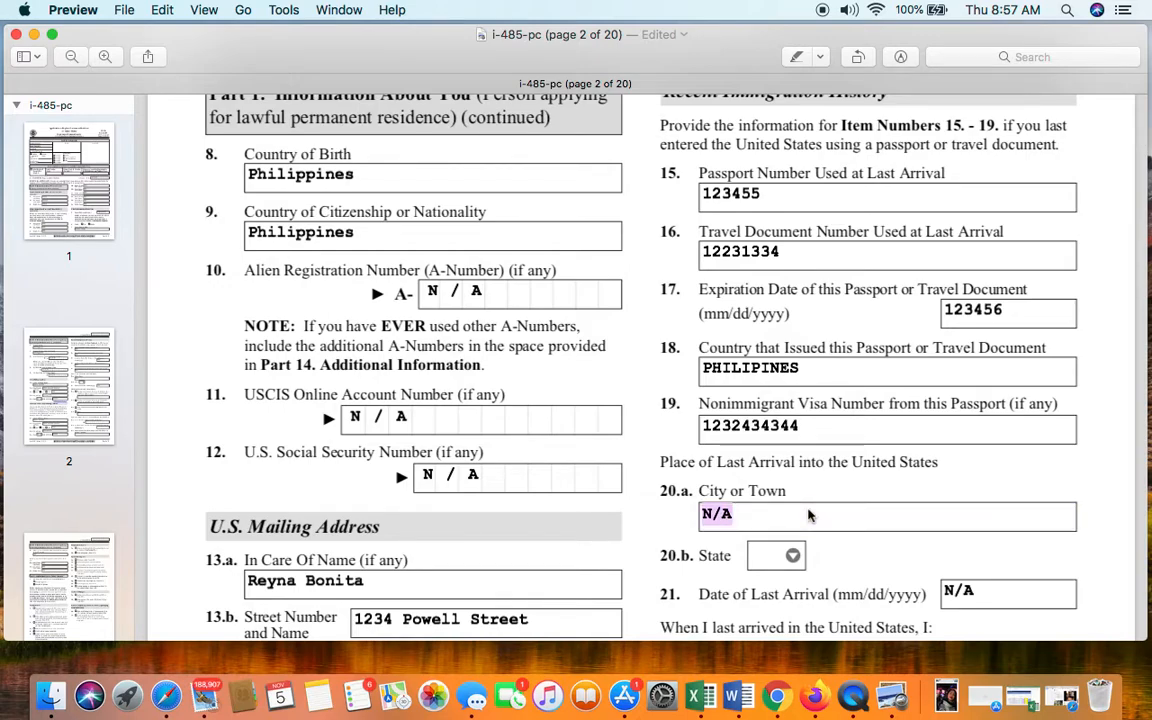
type("S")
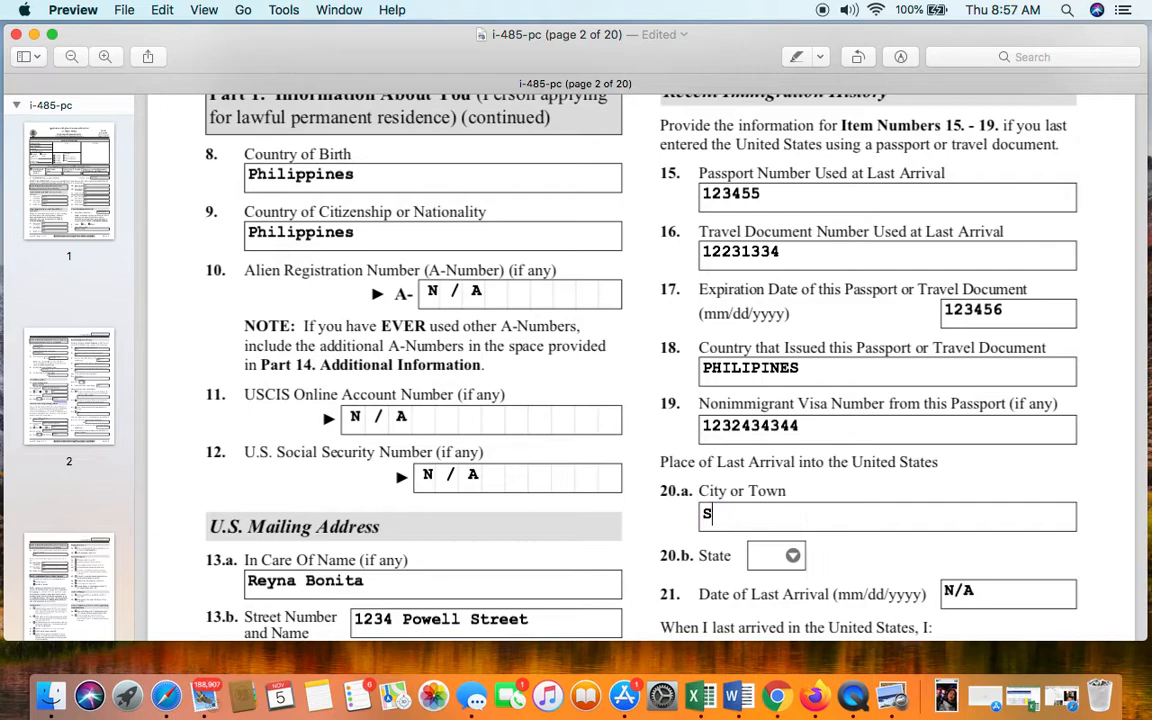
type("FO")
key("BackSpace")
key("BackSpace")
key("BackSpace")
key("BackSpace")
type("SAN FRANE")
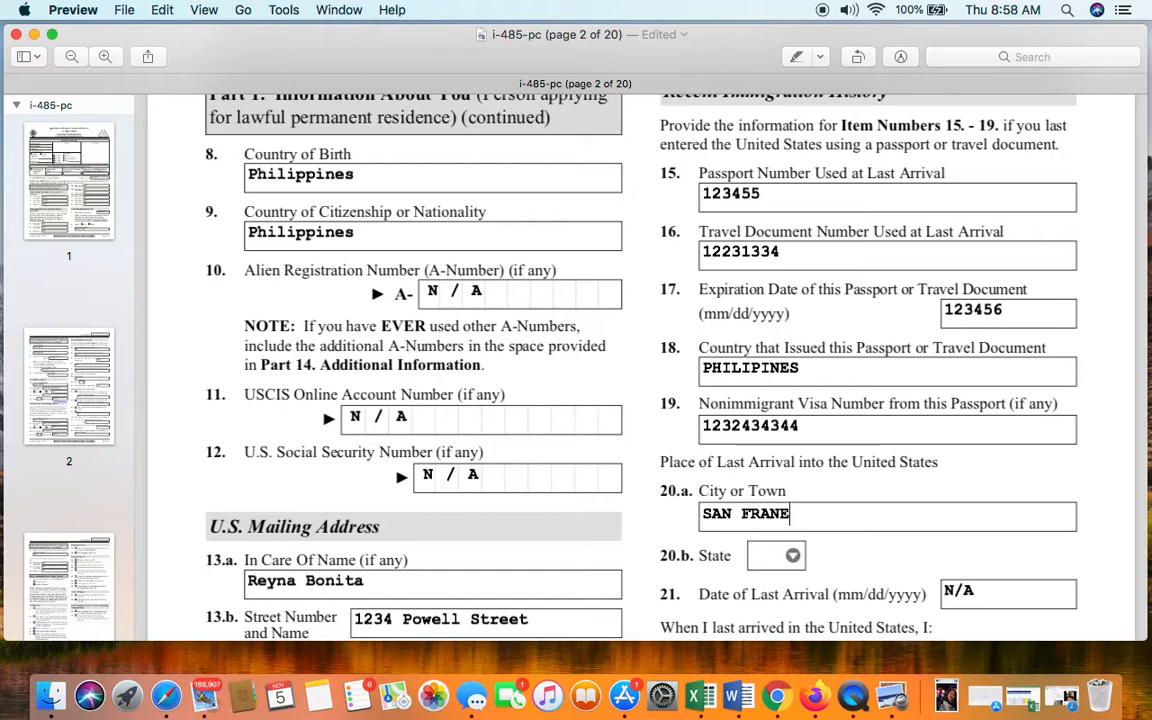
key("BackSpace")
key("BackSpace")
type("NCESCA")
key("BackSpace")
key("BackSpace")
key("BackSpace")
key("BackSpace")
key("BackSpace")
key("BackSpace")
key("BackSpace")
key("BackSpace")
key("BackSpace")
key("BackSpace")
key("BackSpace")
key("BackSpace")
key("BackSpace")
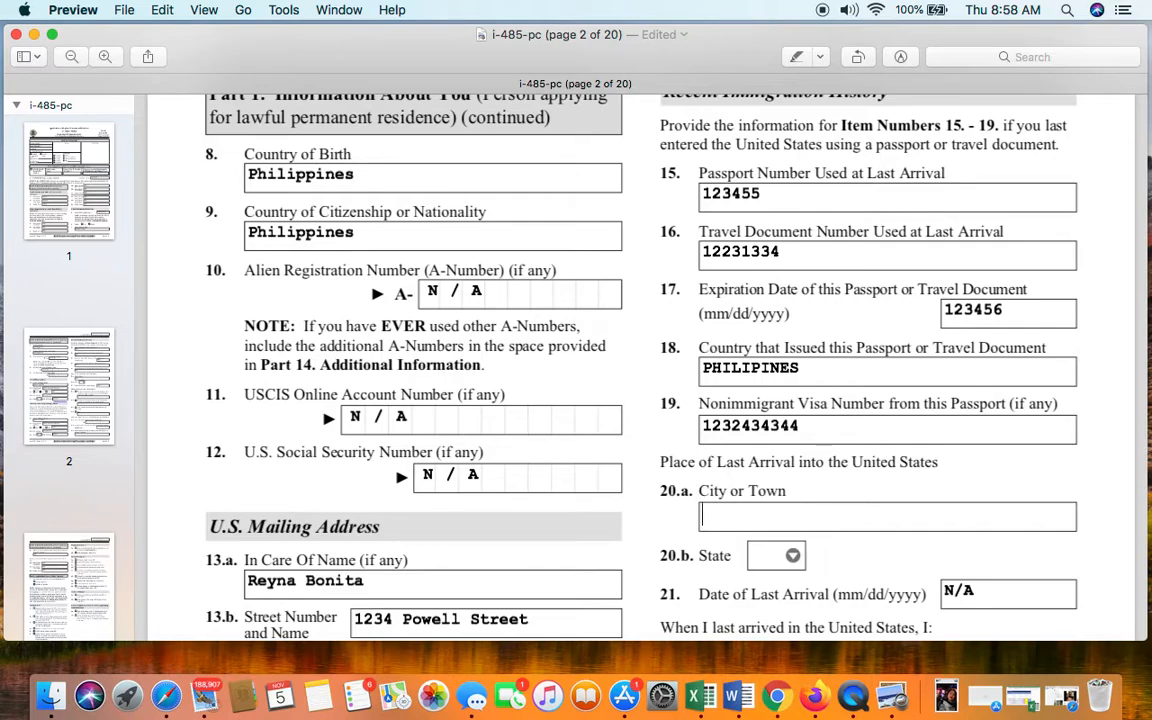
type("N/A")
scroll(773, 392, "down", 3)
scroll(773, 392, "up", 2)
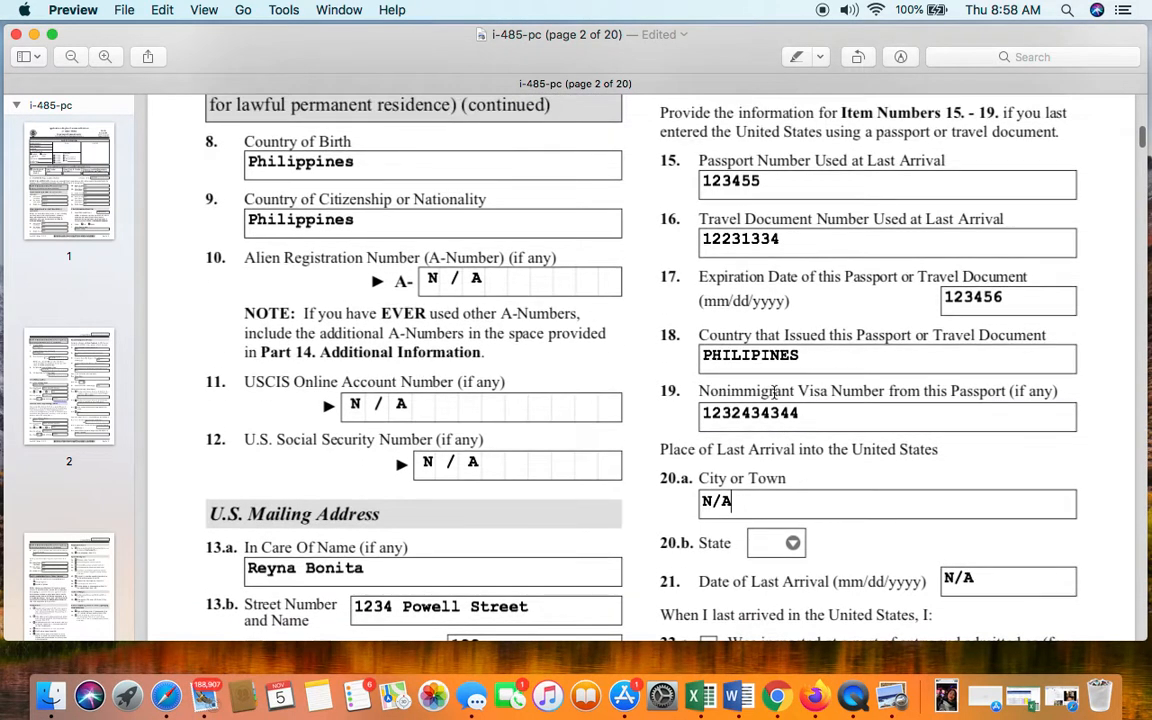
scroll(773, 392, "down", 6)
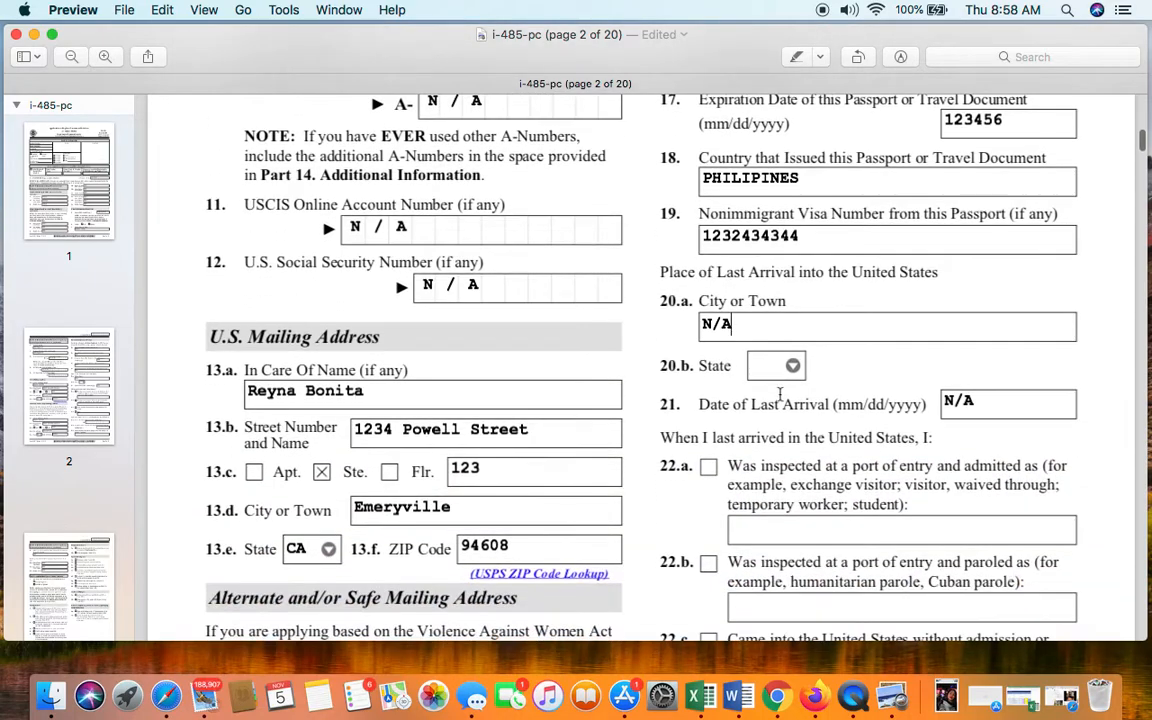
scroll(779, 393, "down", 3)
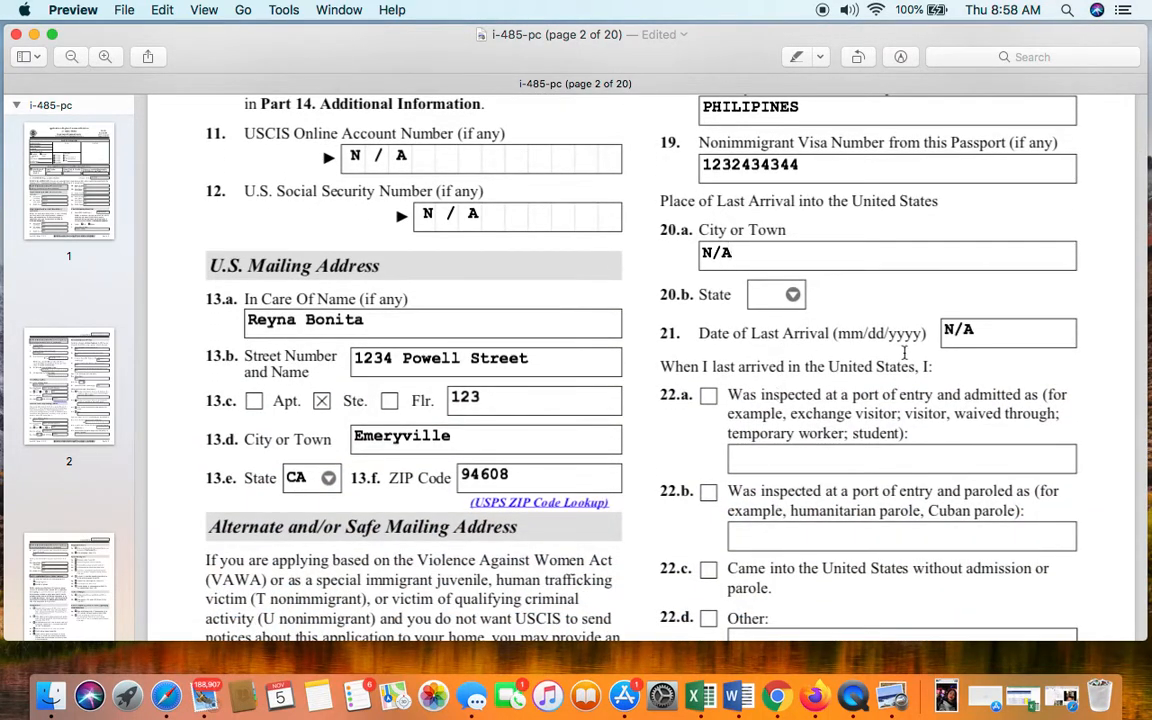
left_click(973, 332)
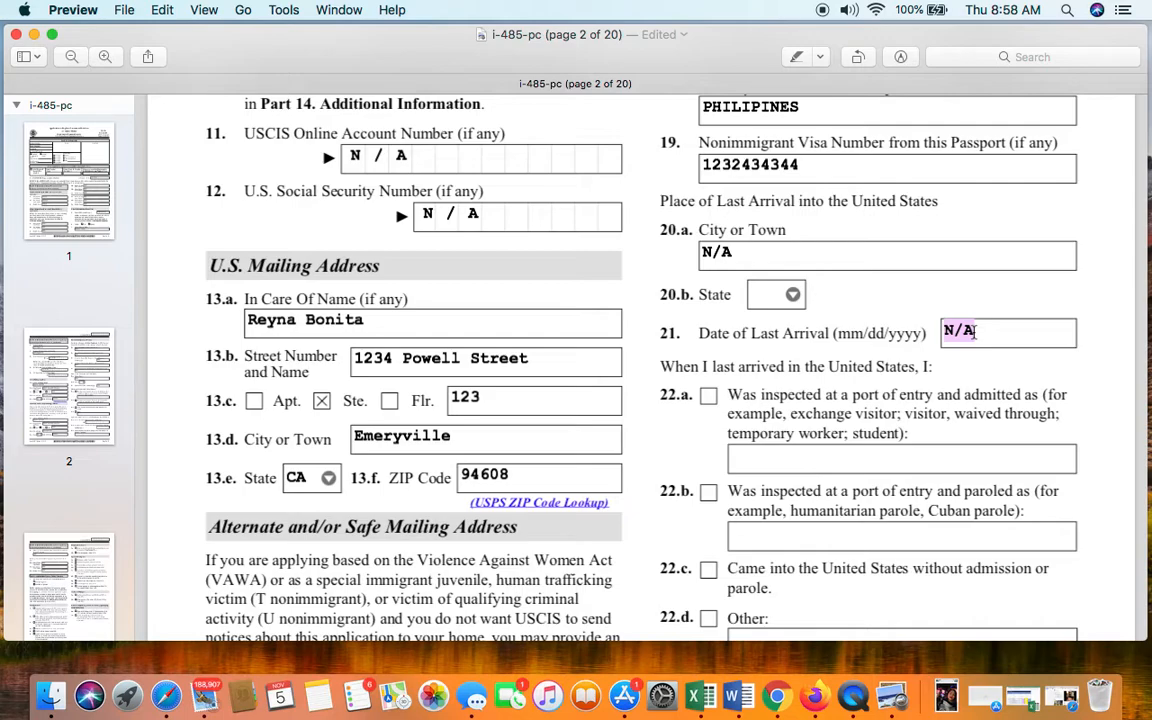
type("05/15 1")
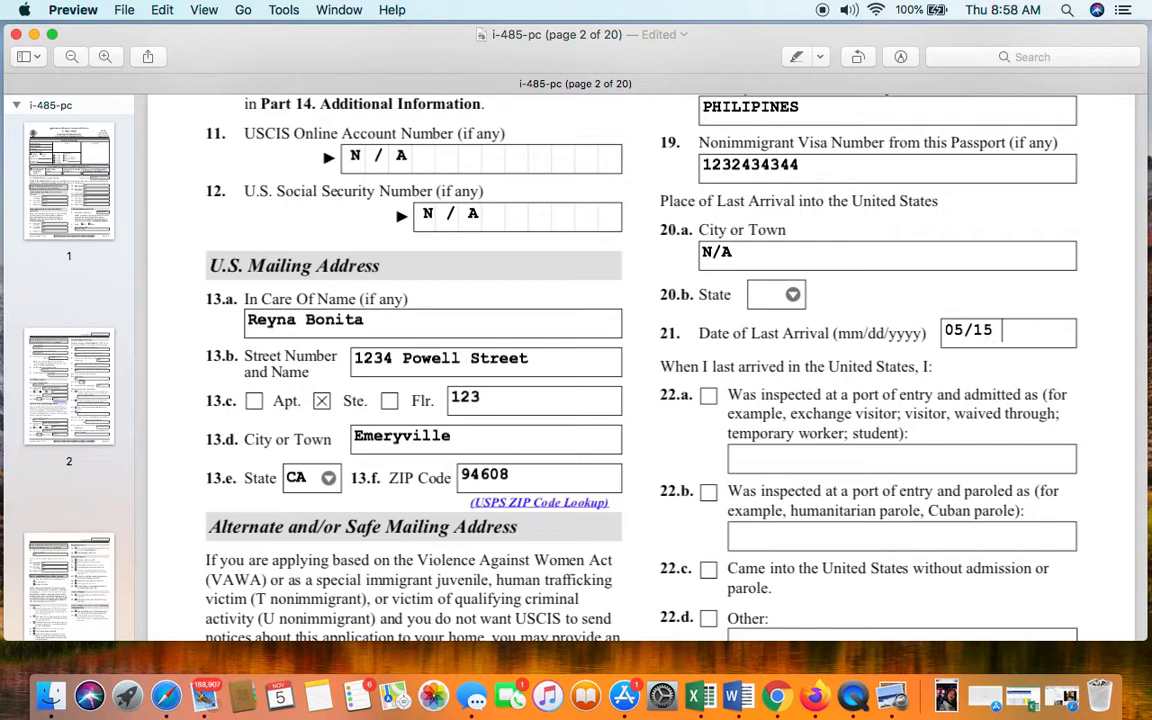
key("BackSpace")
type("2019")
key("Left")
key("Left")
key("Left")
key("Left")
key("Left")
key("Left")
key("Right")
type("/")
left_click(1057, 335)
key("BackSpace")
key("BackSpace")
key("BackSpace")
key("BackSpace")
key("BackSpace")
key("BackSpace")
key("BackSpace")
key("BackSpace")
key("BackSpace")
key("BackSpace")
key("BackSpace")
type("N/A")
scroll(640, 360, "up", 10)
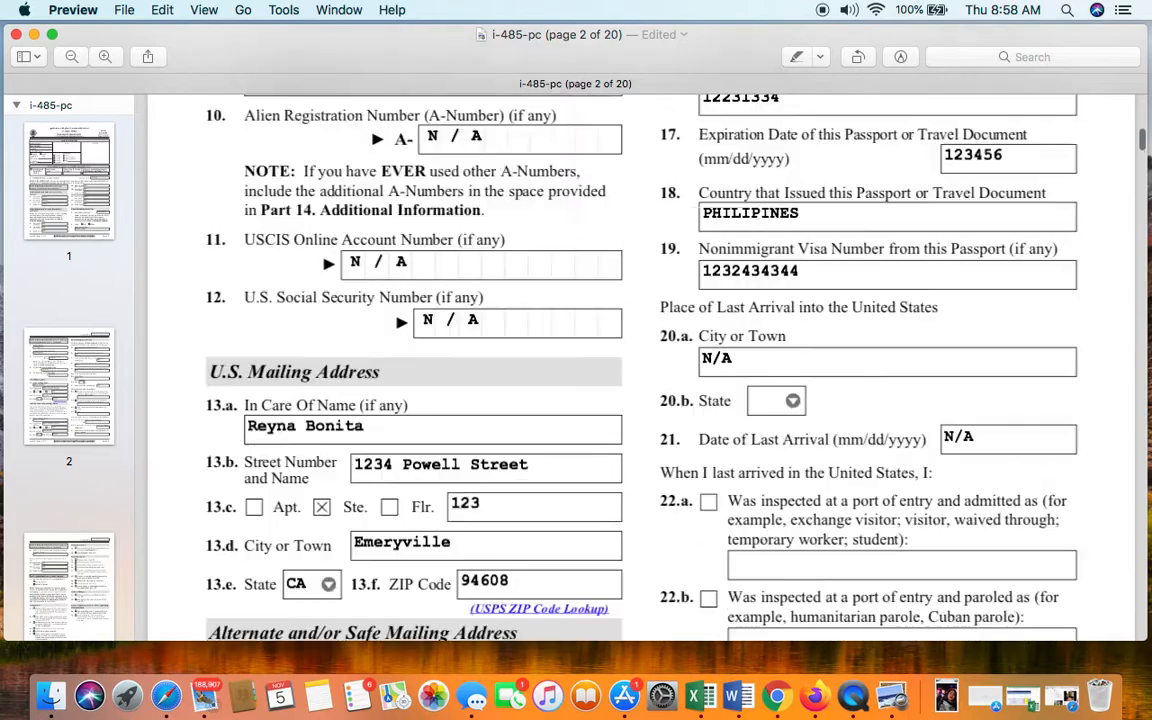
scroll(640, 360, "down", 10)
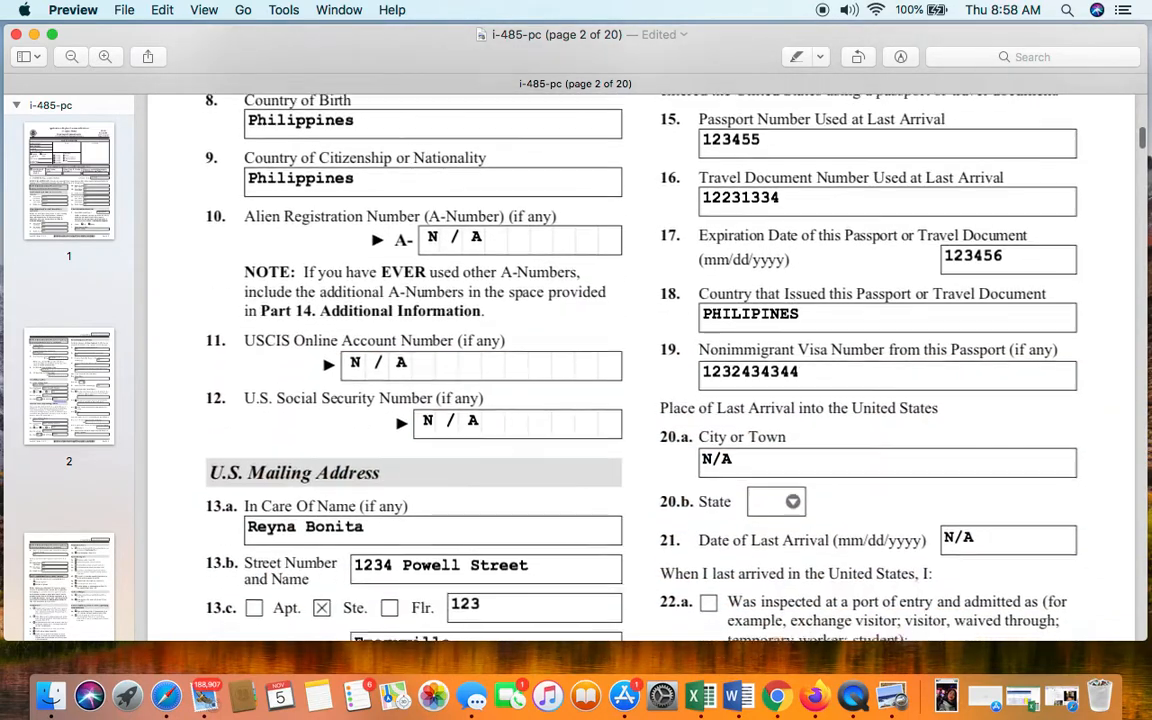
scroll(640, 360, "down", 2)
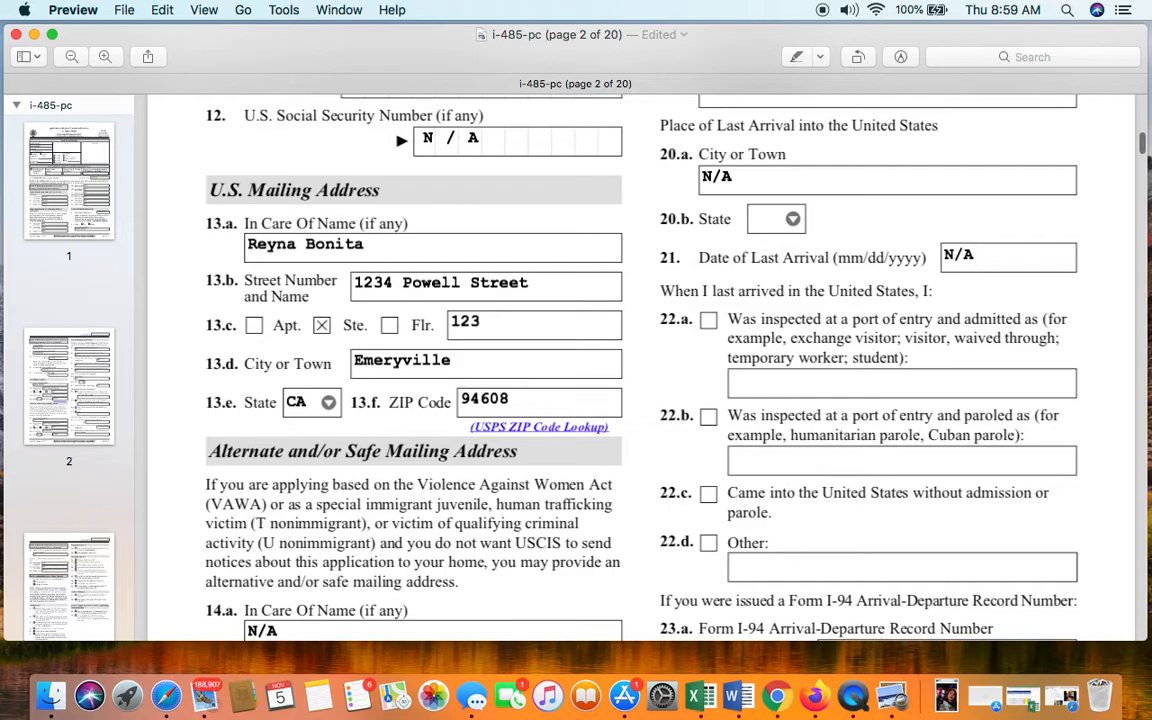
scroll(927, 302, "down", 2)
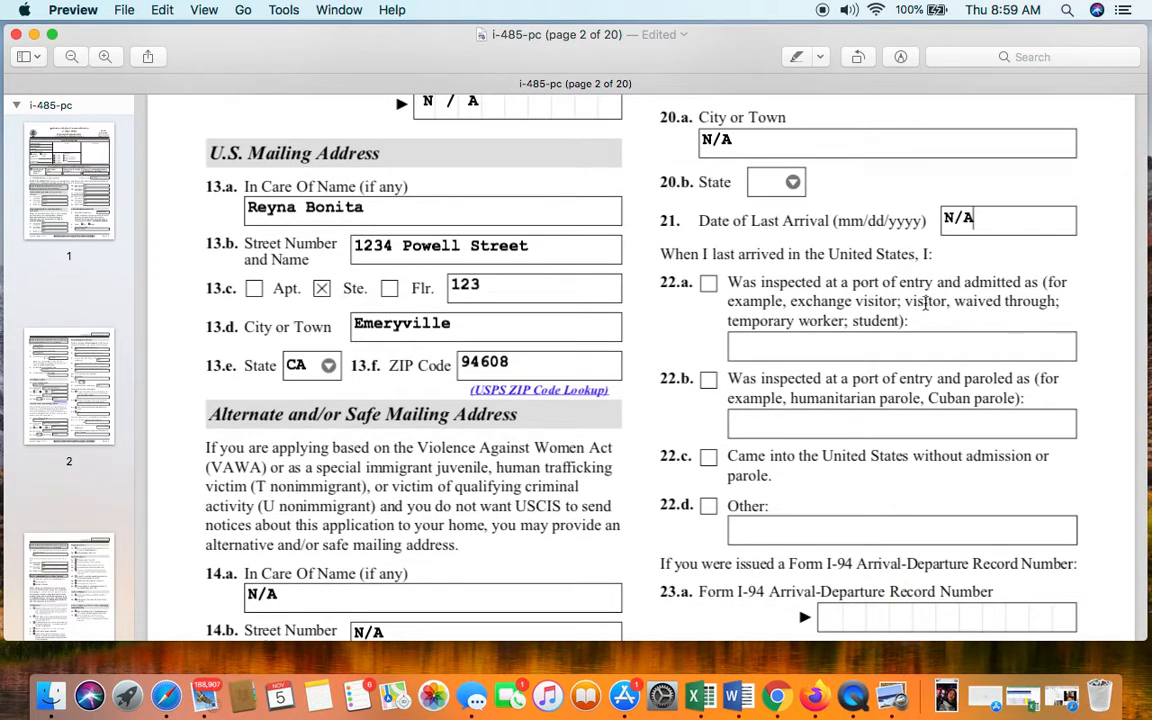
scroll(926, 302, "up", 1)
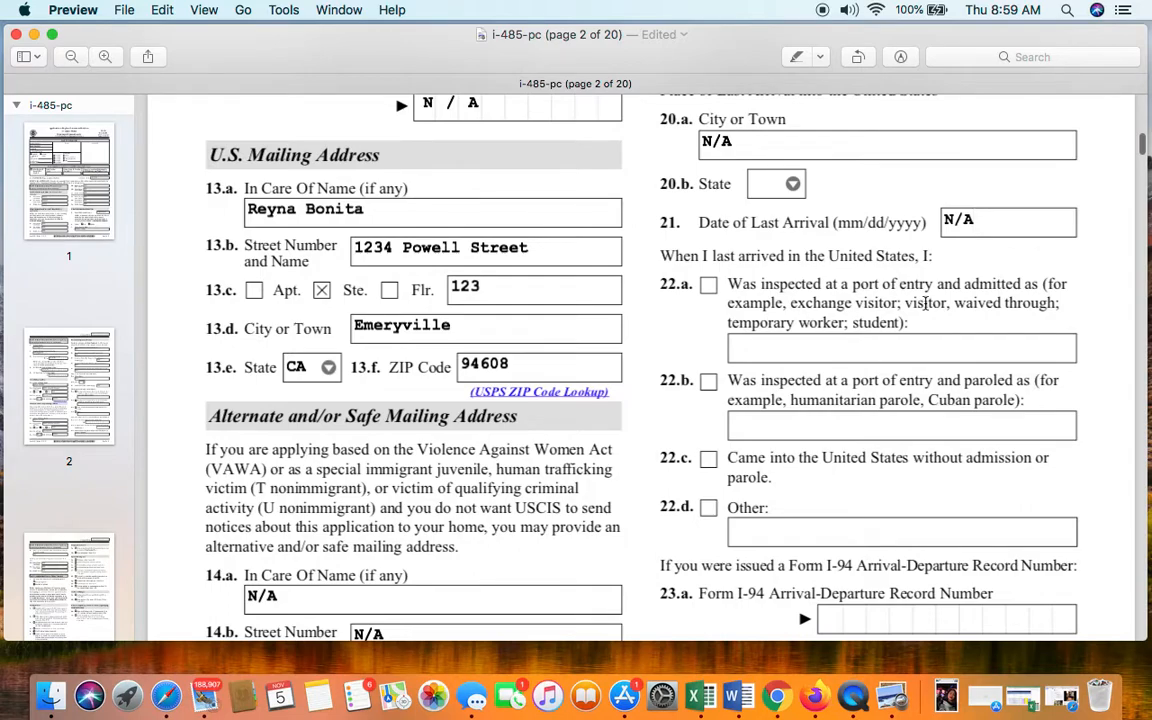
scroll(926, 302, "down", 4)
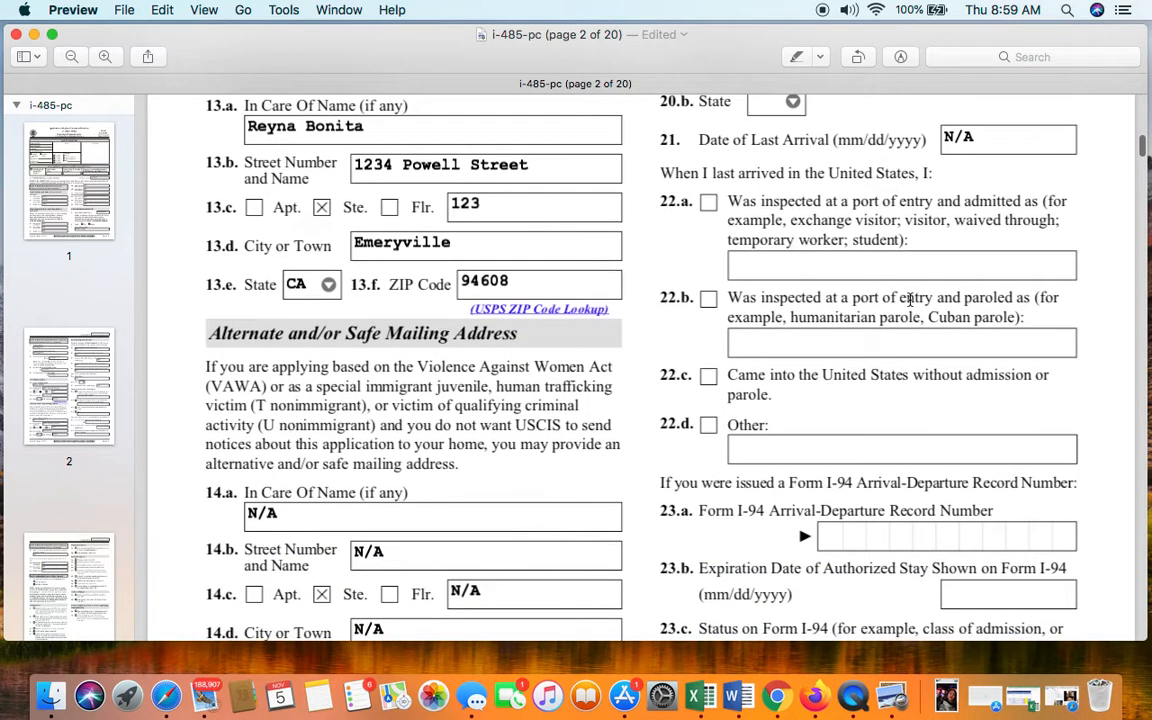
scroll(904, 252, "down", 2)
scroll(904, 252, "up", 1)
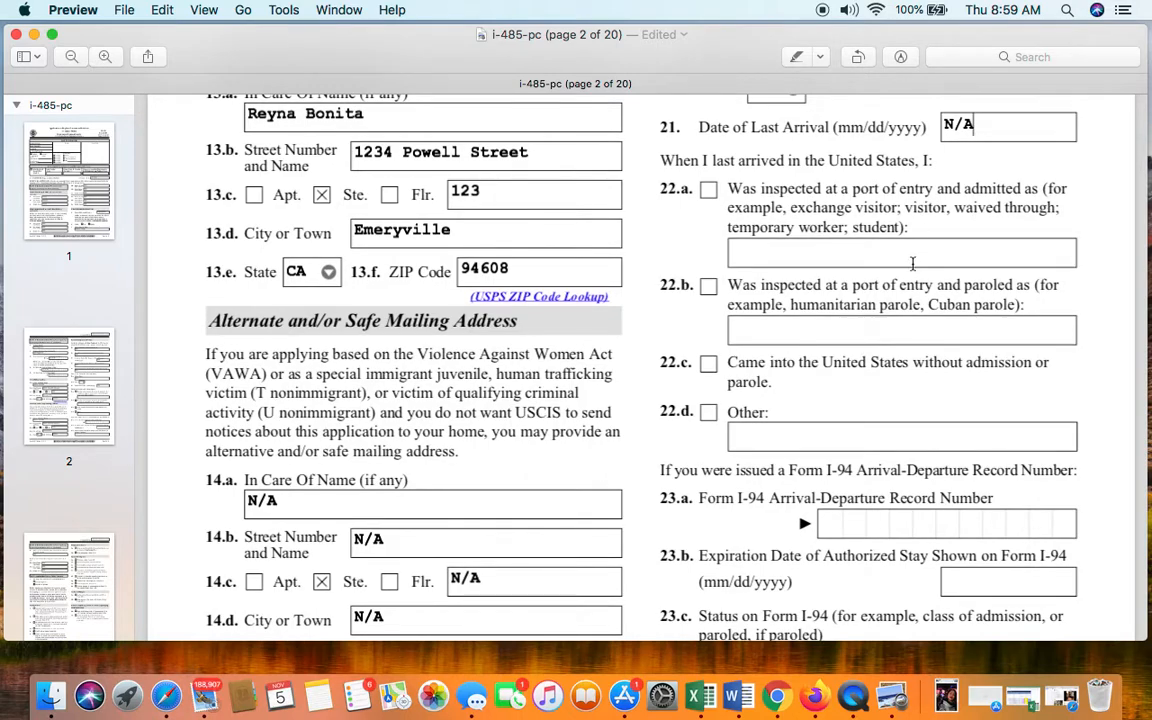
scroll(908, 258, "down", 3)
scroll(911, 263, "down", 2)
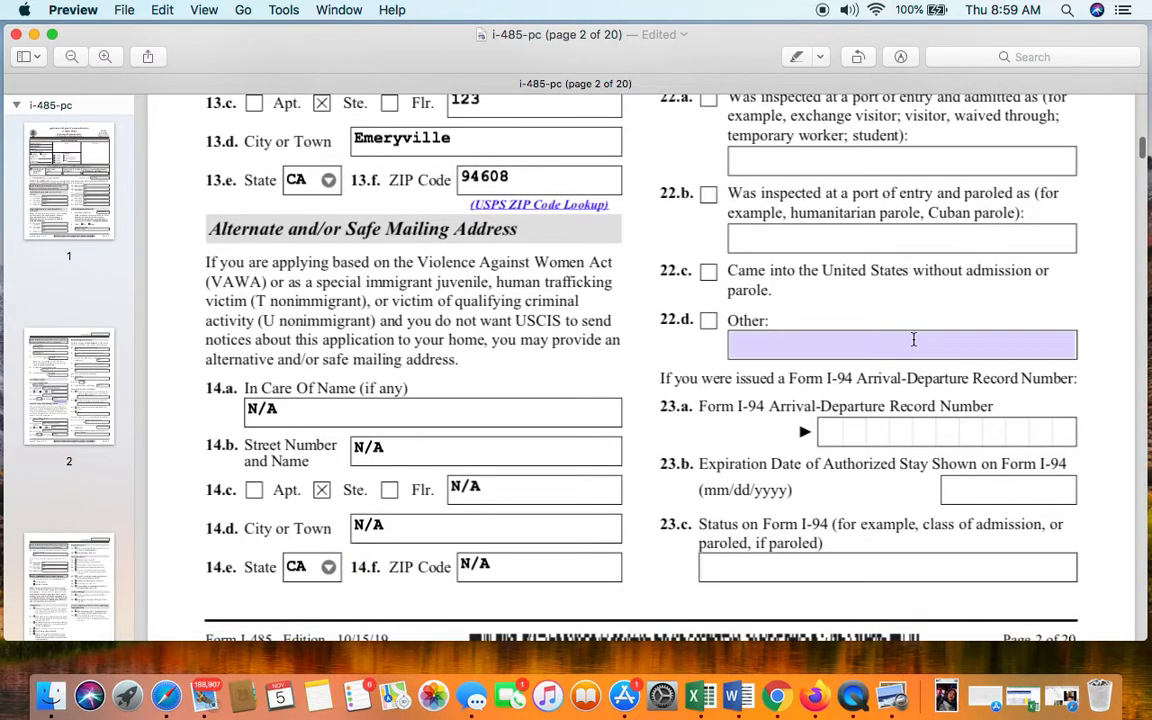
scroll(913, 338, "up", 5)
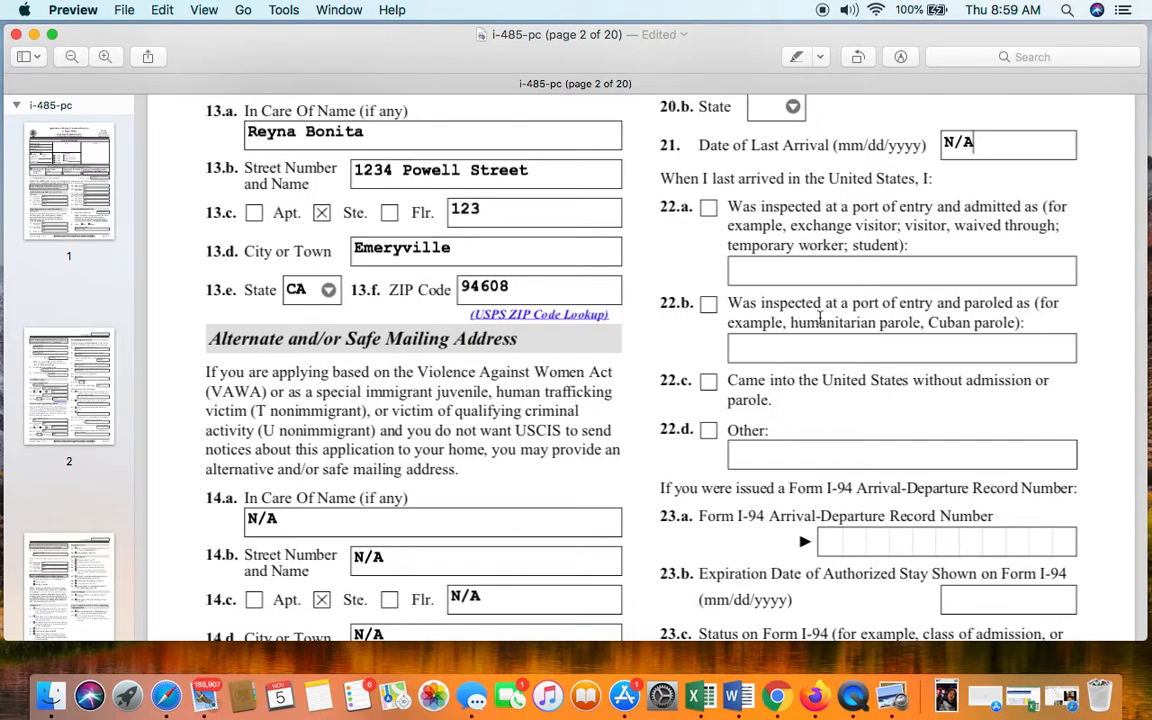
scroll(820, 318, "down", 3)
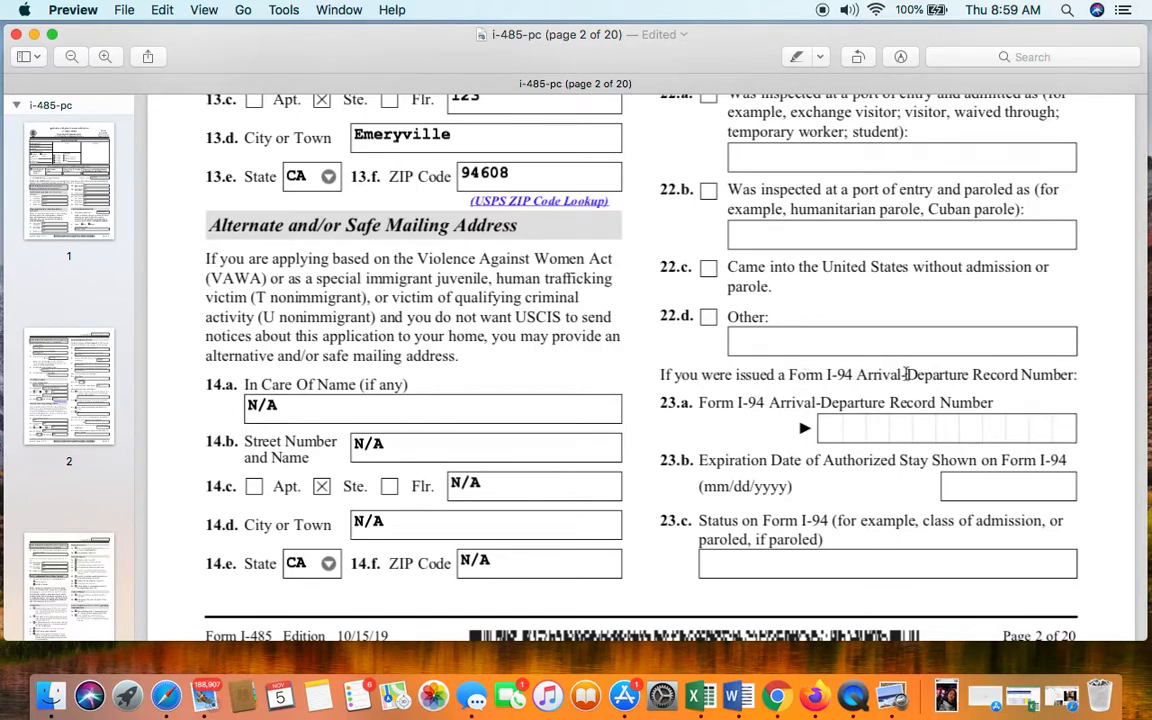
- Enter the 11-digit I-94 record number in field 23.a, then move down to page 3
left_click(860, 430)
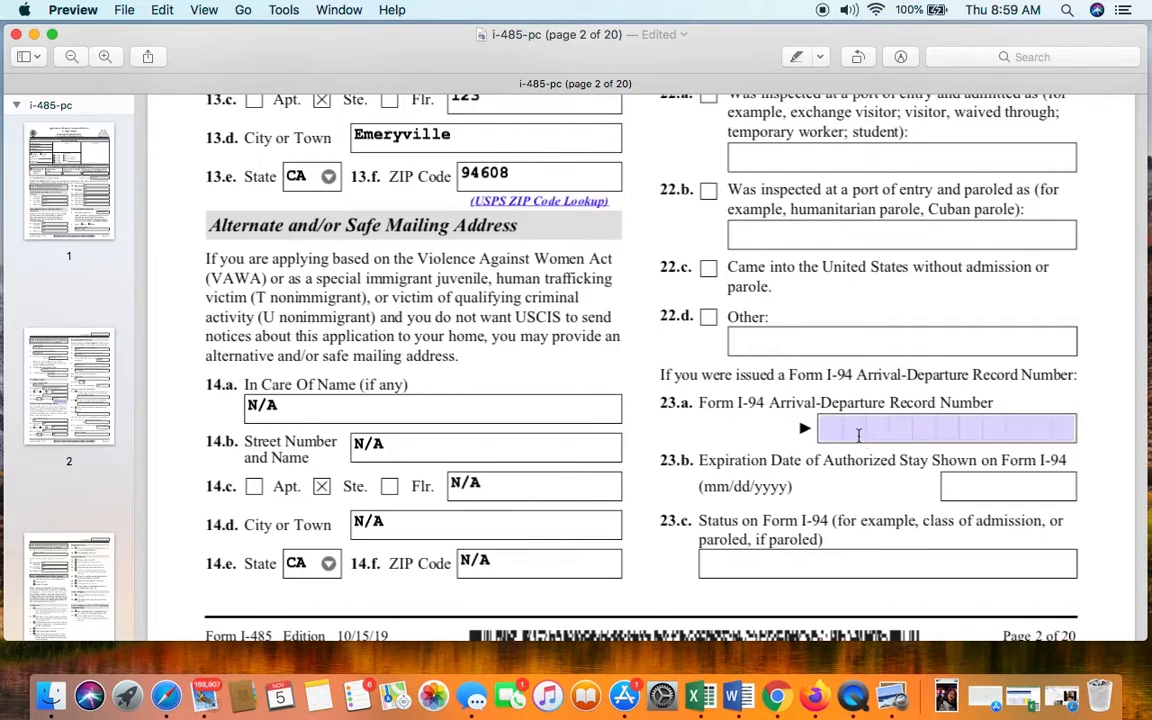
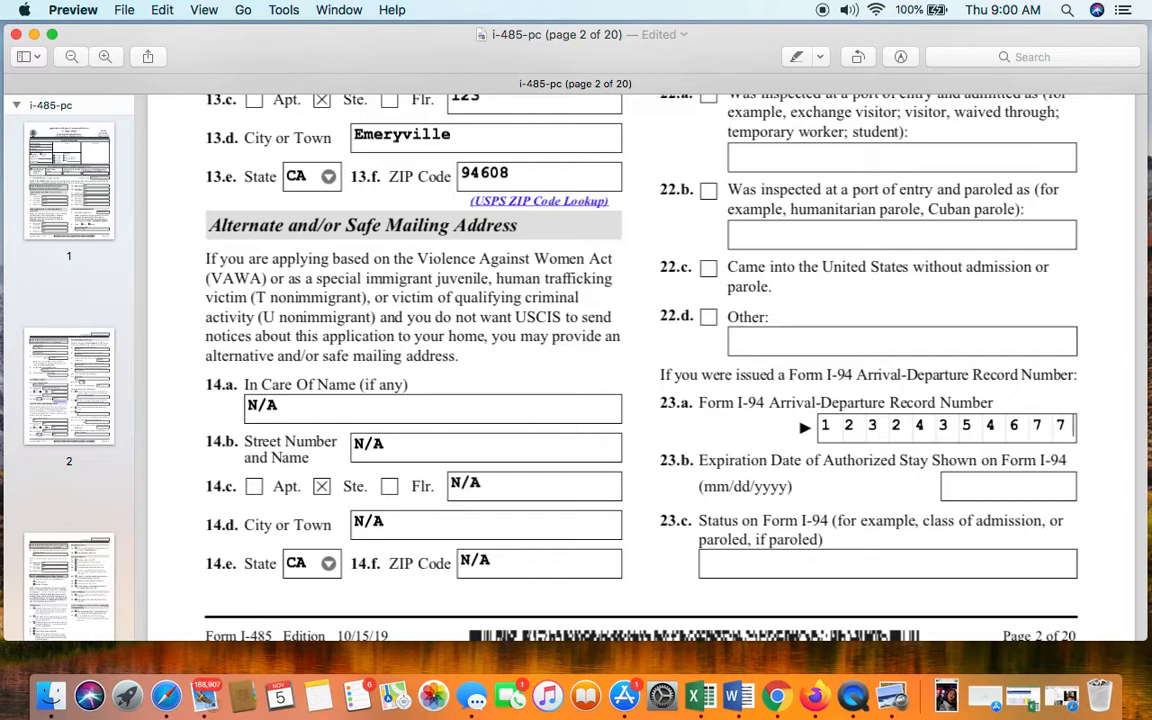
left_click(967, 494)
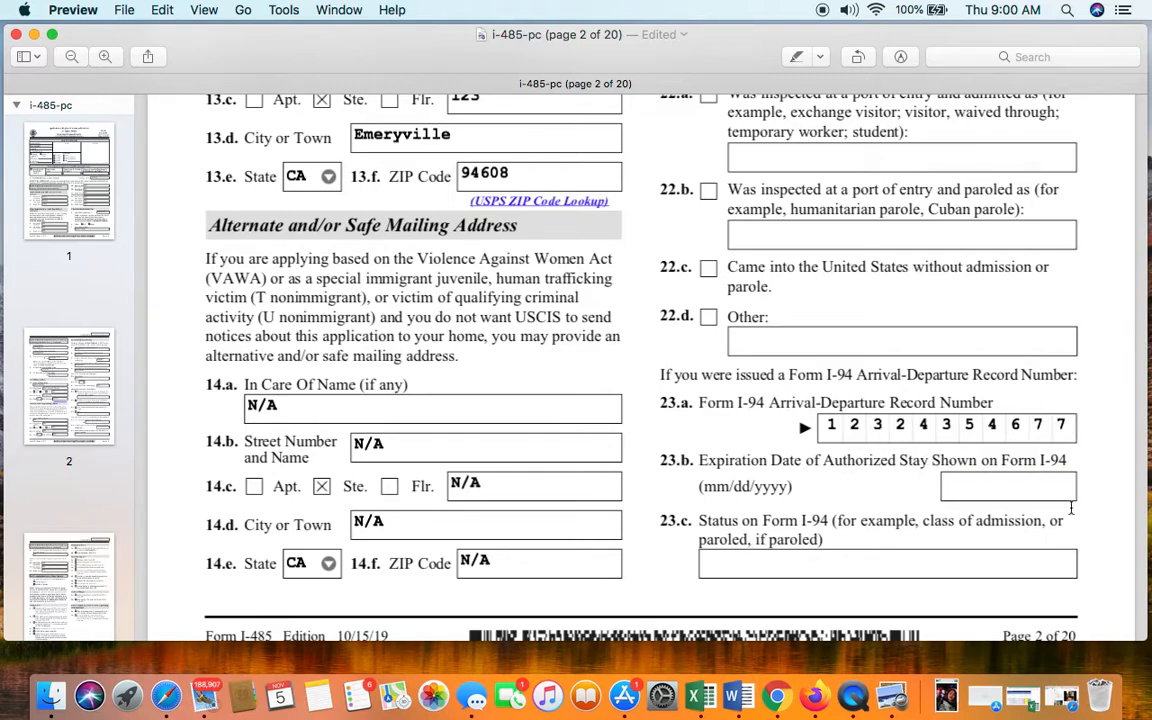
scroll(1052, 505, "down", 10)
scroll(1051, 497, "up", 6)
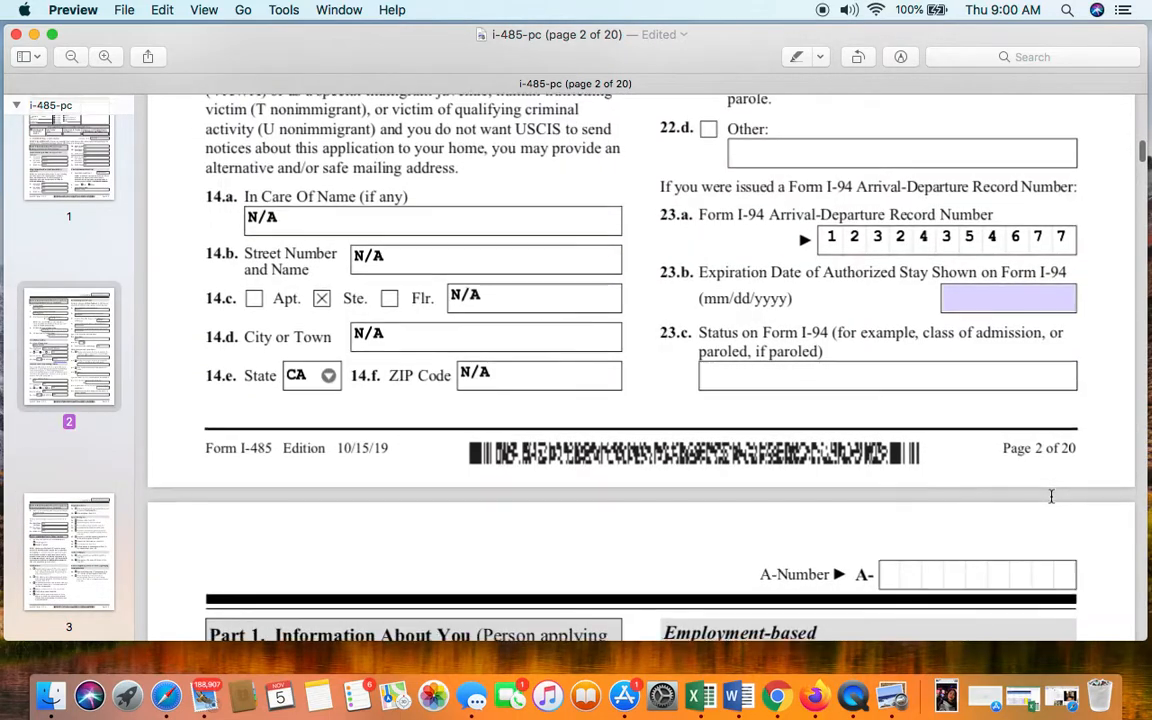
scroll(1051, 496, "down", 6)
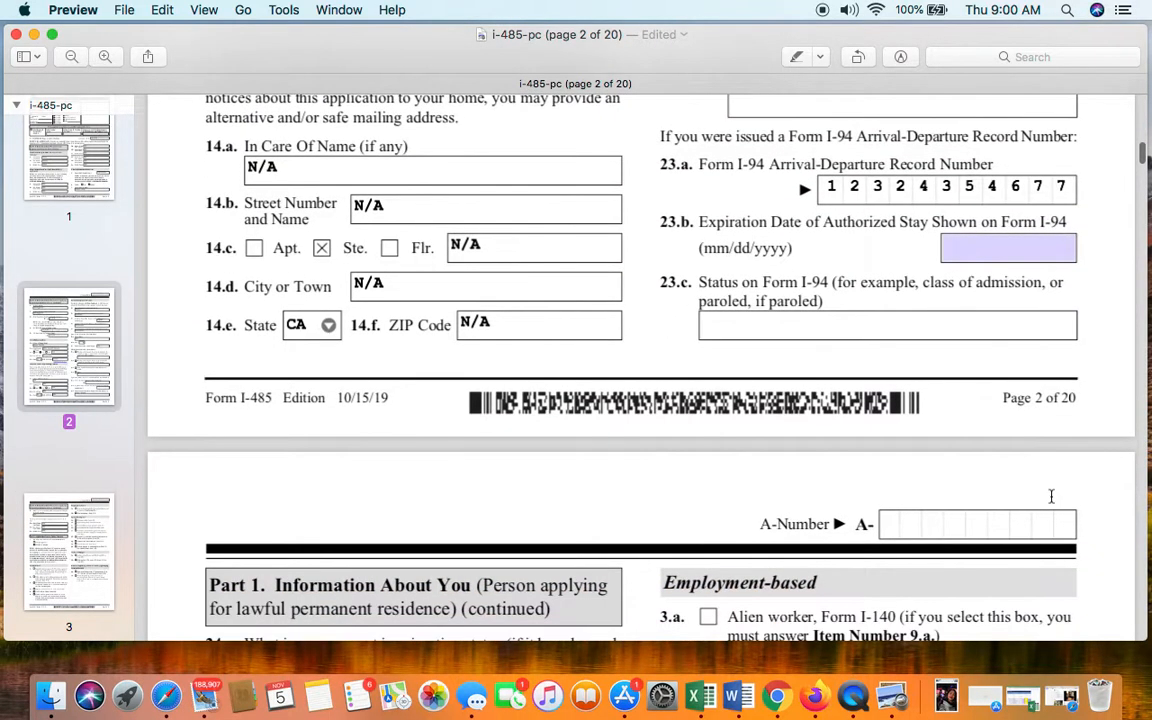
scroll(1051, 496, "down", 2)
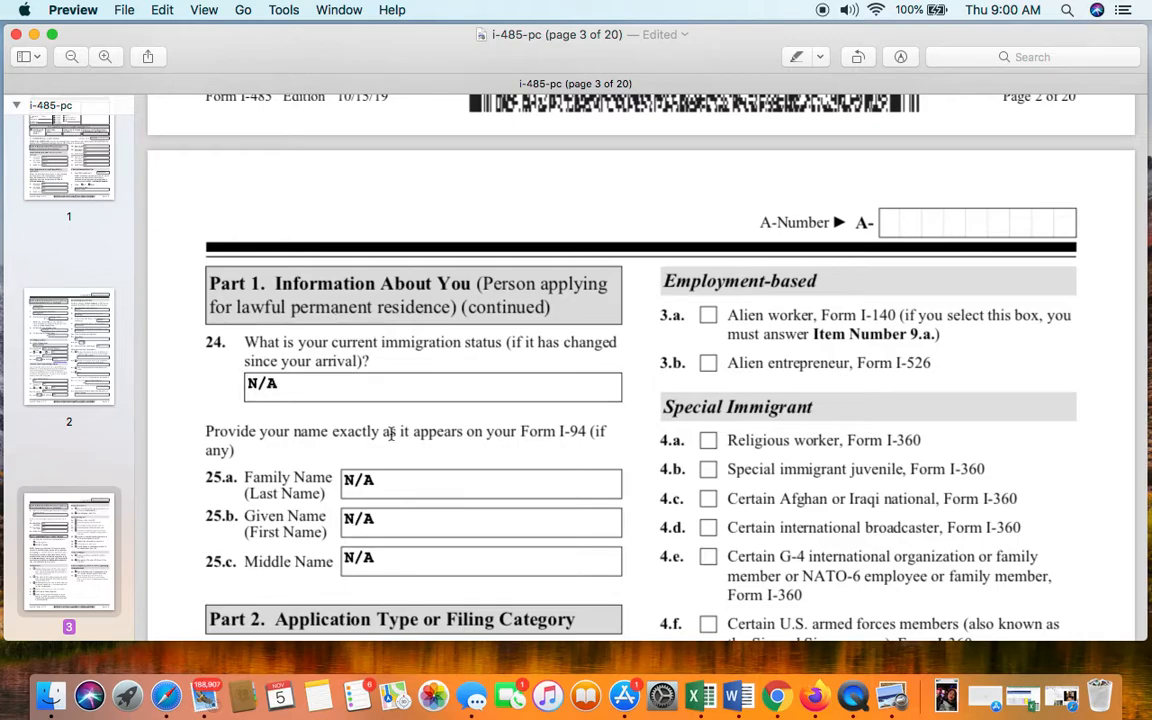
scroll(390, 430, "down", 1)
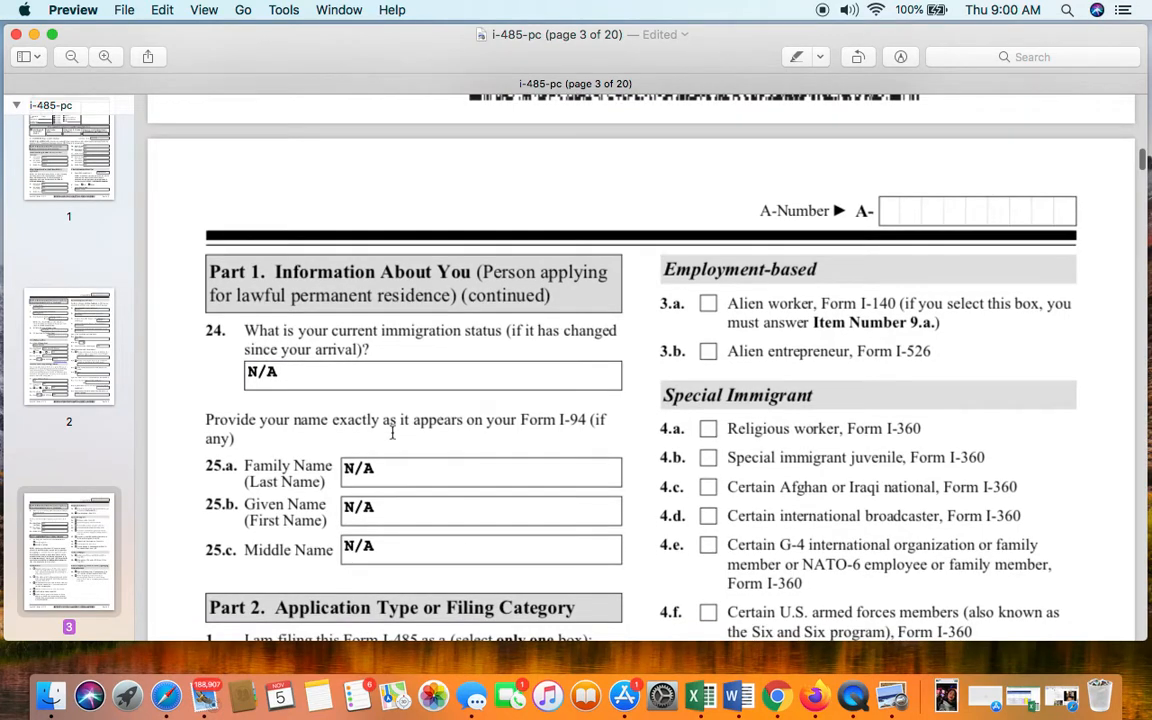
scroll(420, 432, "up", 1)
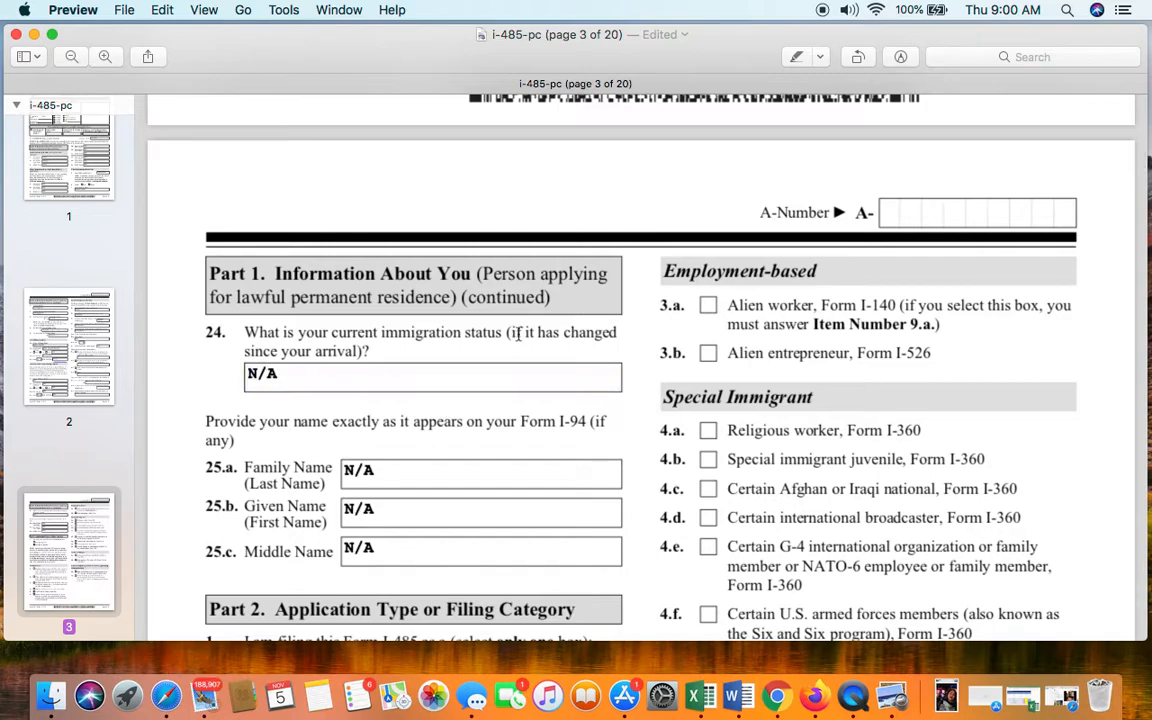
- Set item 24 current immigration status to K2
left_click(463, 386)
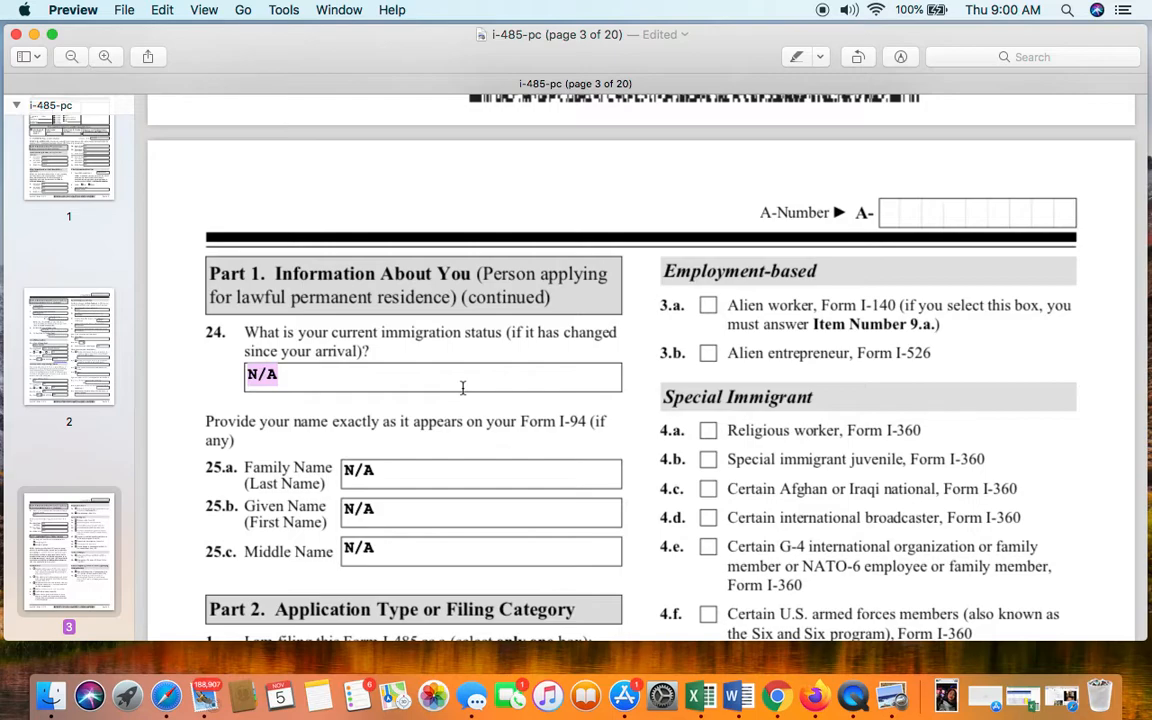
key("BackSpace")
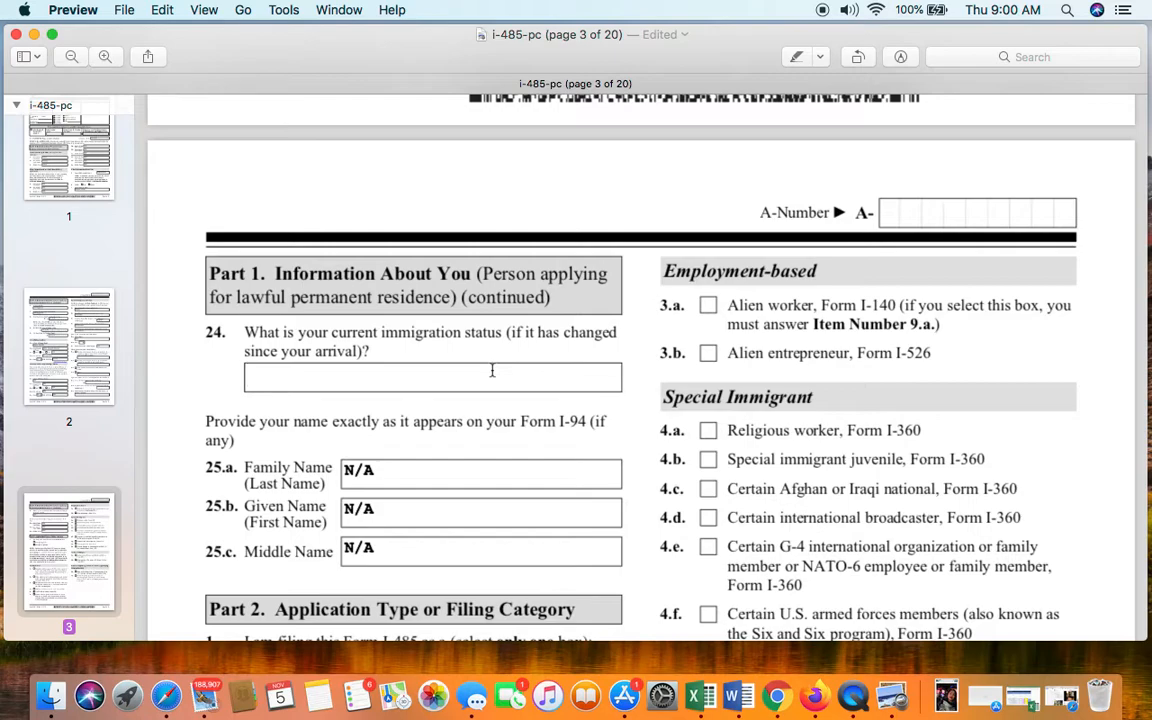
type("K2")
- Enter the person's family, given and middle names in I-94 fields 25.a–25.c, then erase the middle name
scroll(510, 433, "up", 1)
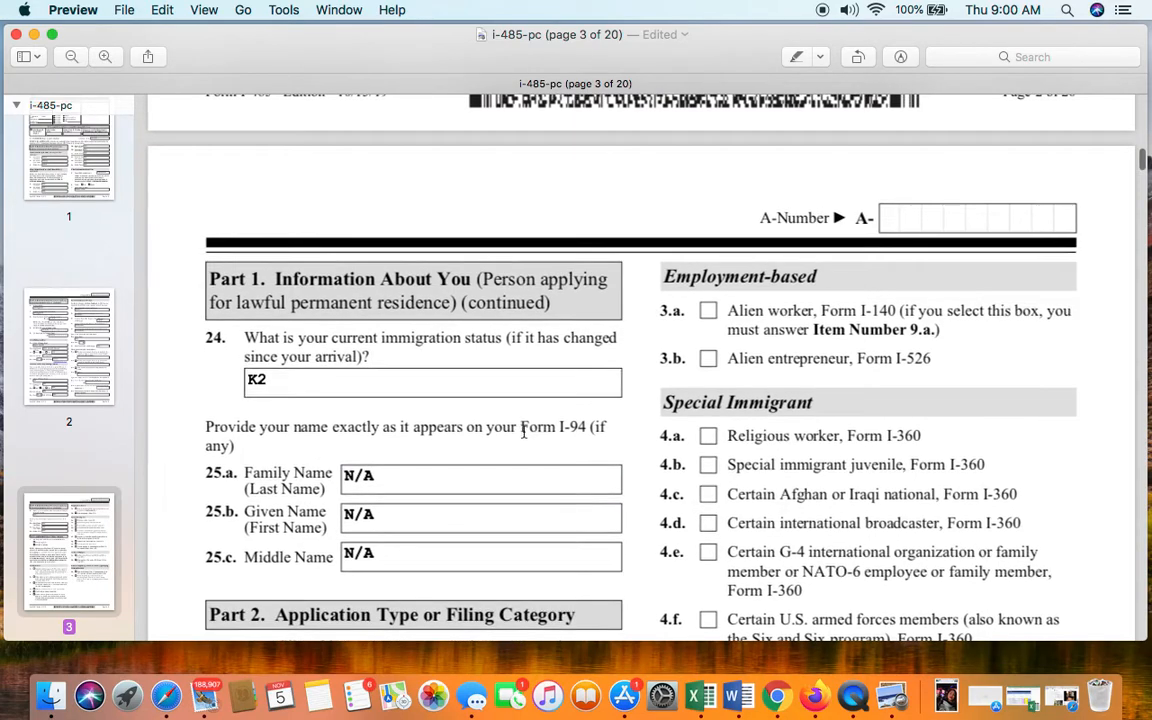
left_click(470, 482)
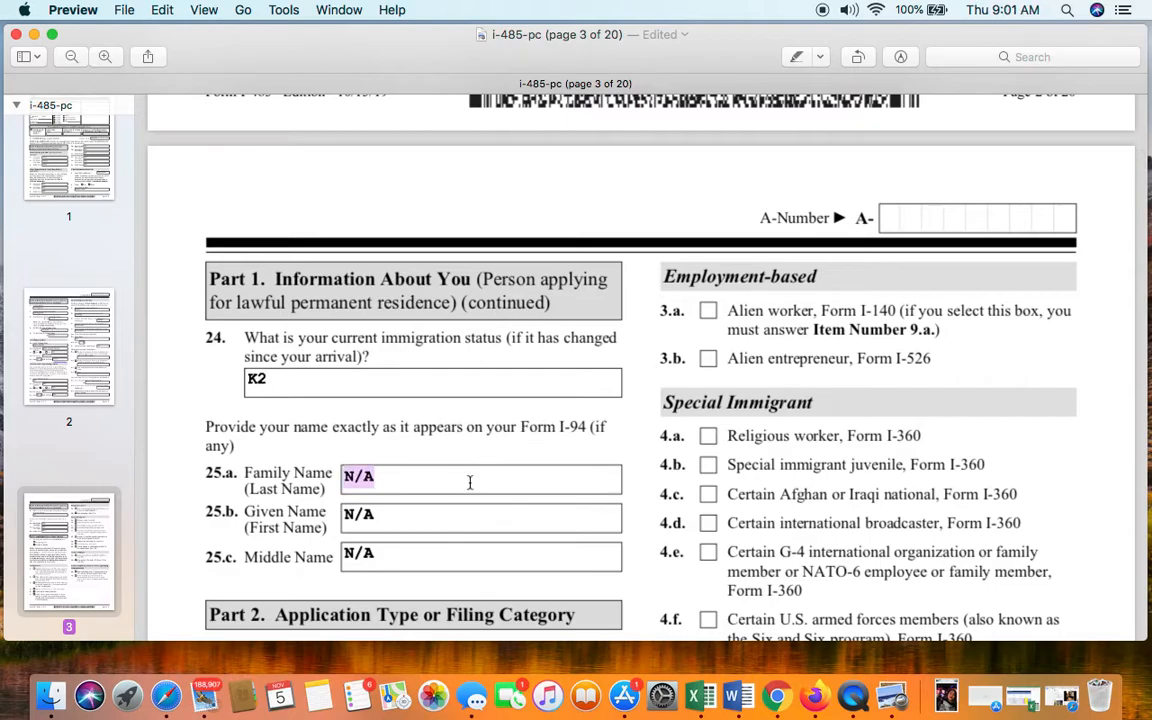
key("BackSpace")
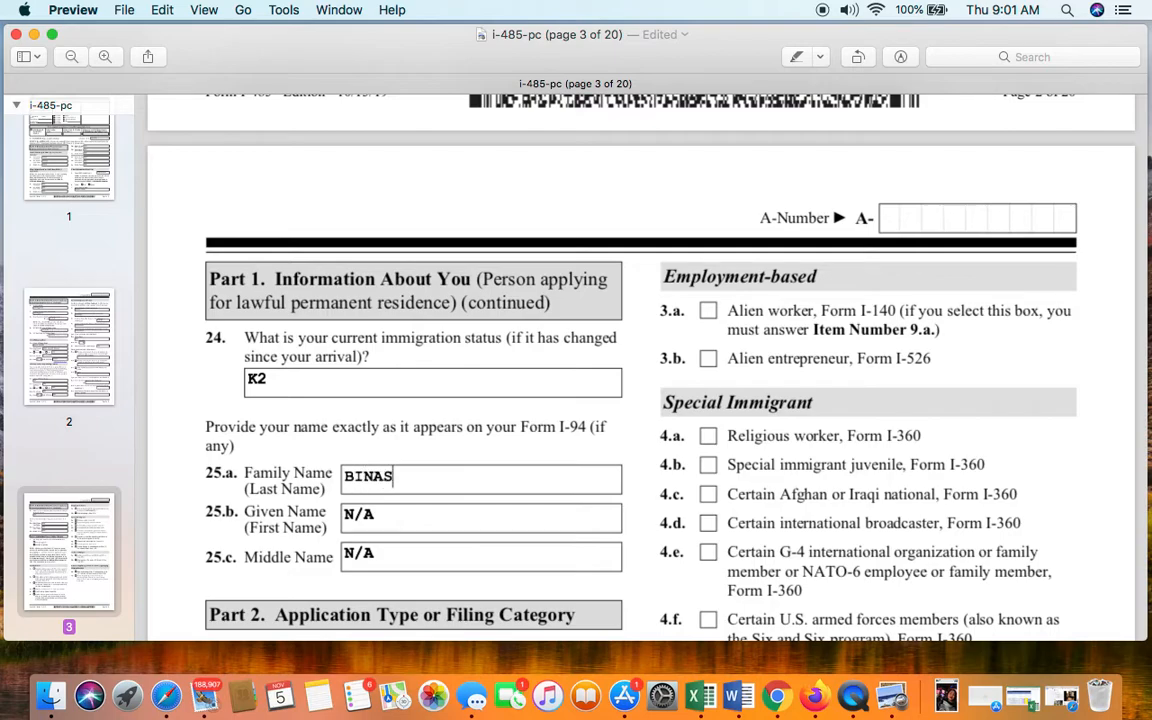
left_click(436, 520)
left_click(393, 560)
type("PALAC")
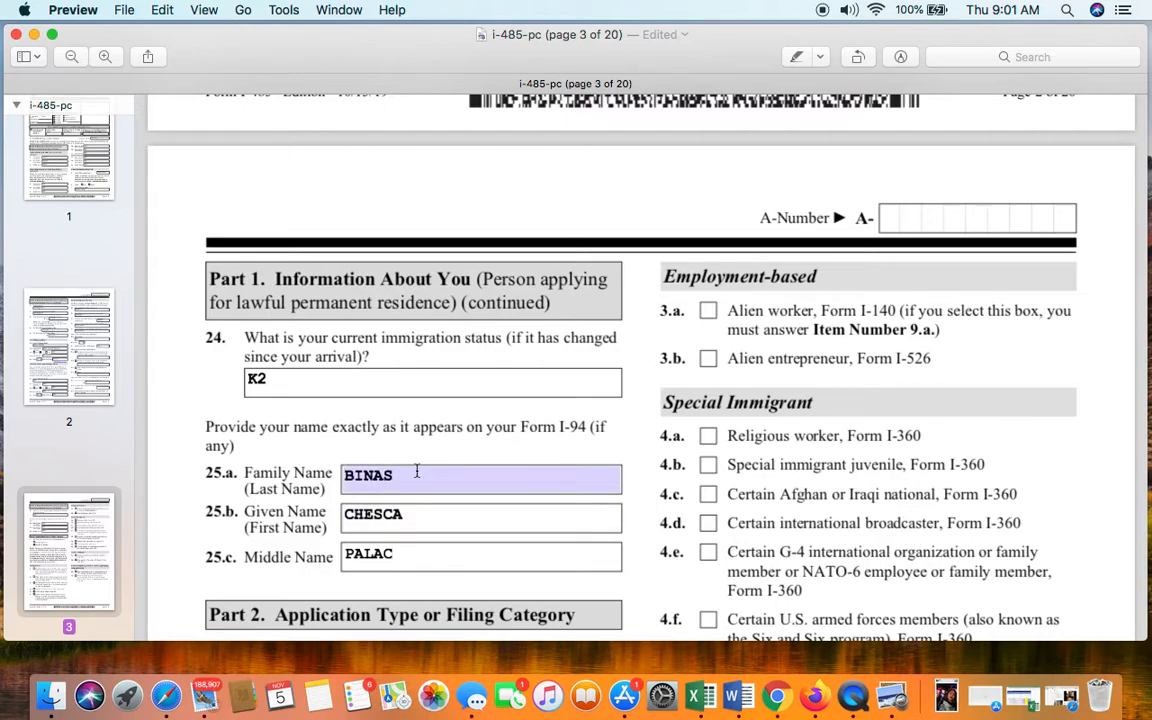
key("BackSpace")
key("BackSpace")
key("BackSpace")
key("BackSpace")
key("BackSpace")
- Replace the I-94 family and given names with N/A and put N/A in Middle Name
left_click(420, 475)
key("BackSpace")
type("N/A")
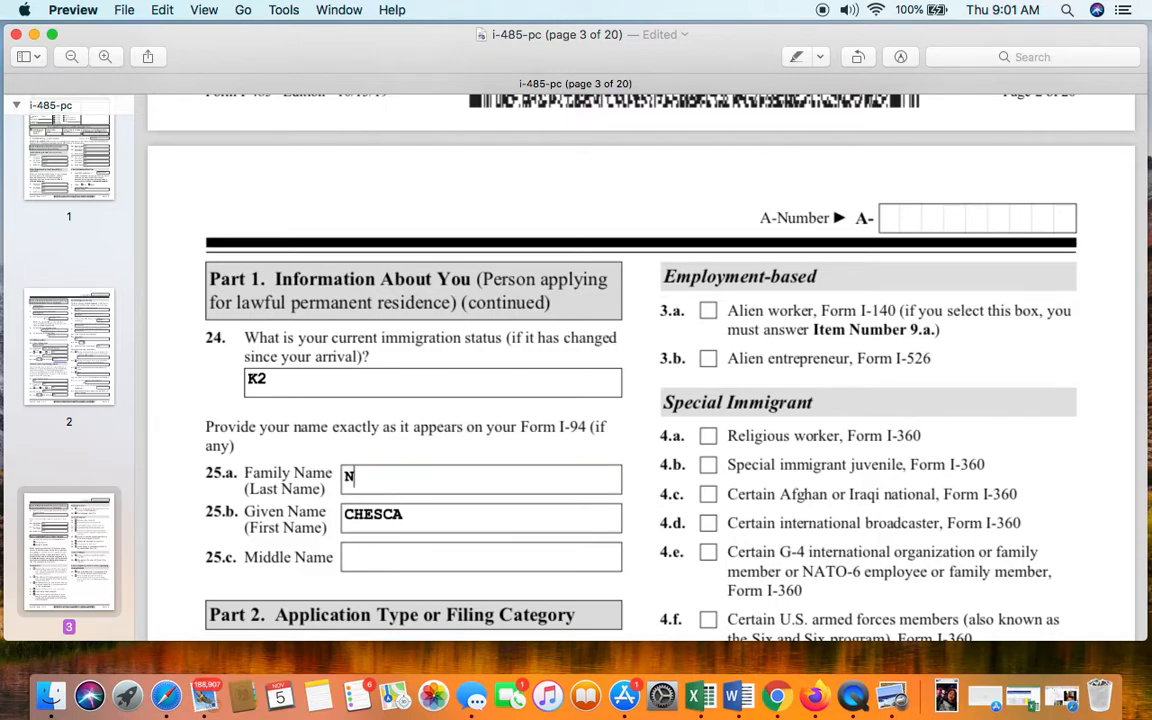
left_click(415, 505)
key("BackSpace")
type("N/A")
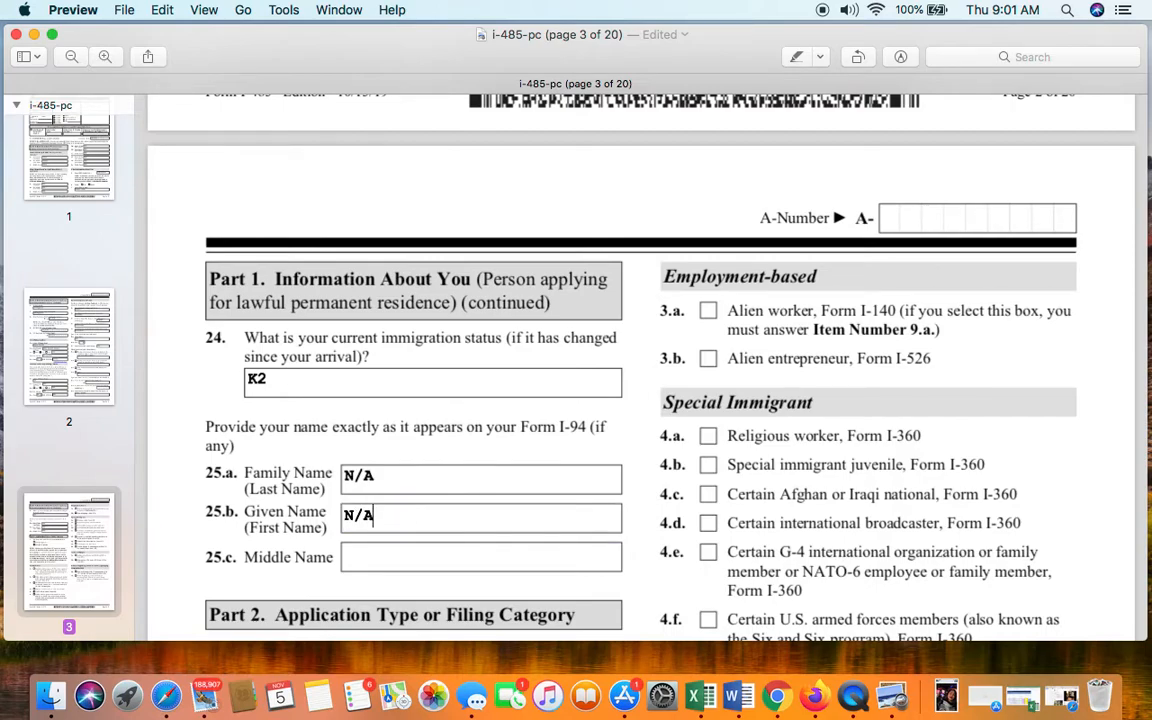
left_click(414, 551)
type("N/A")
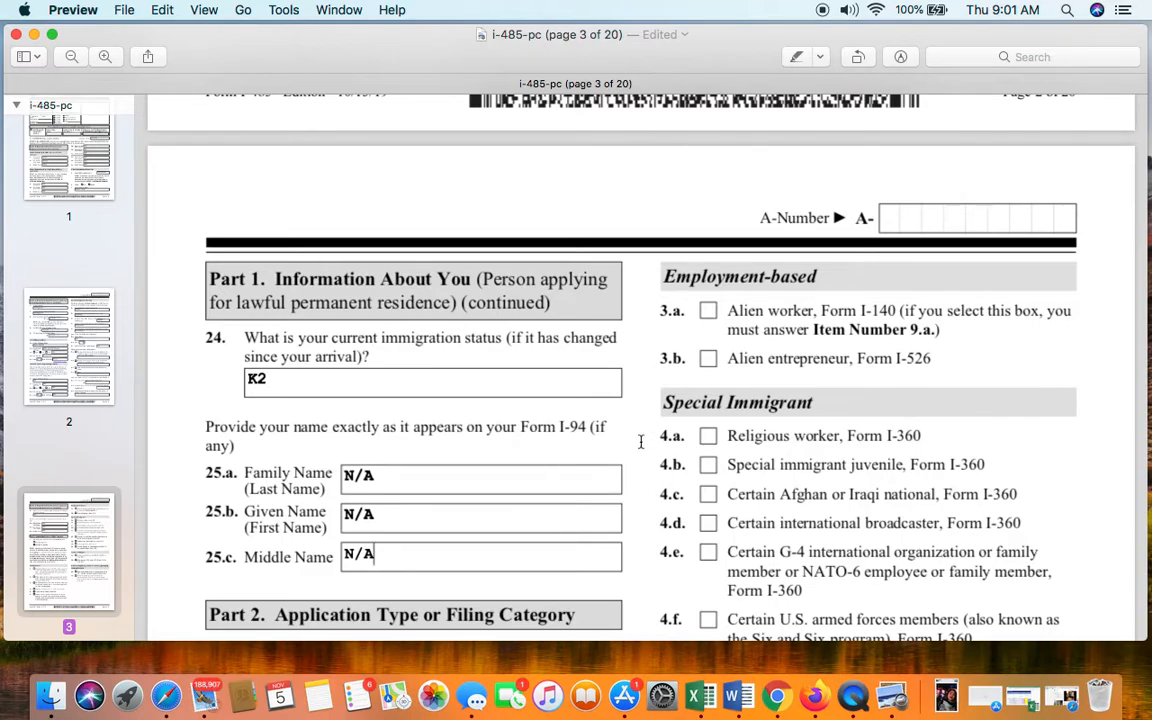
scroll(608, 450, "down", 5)
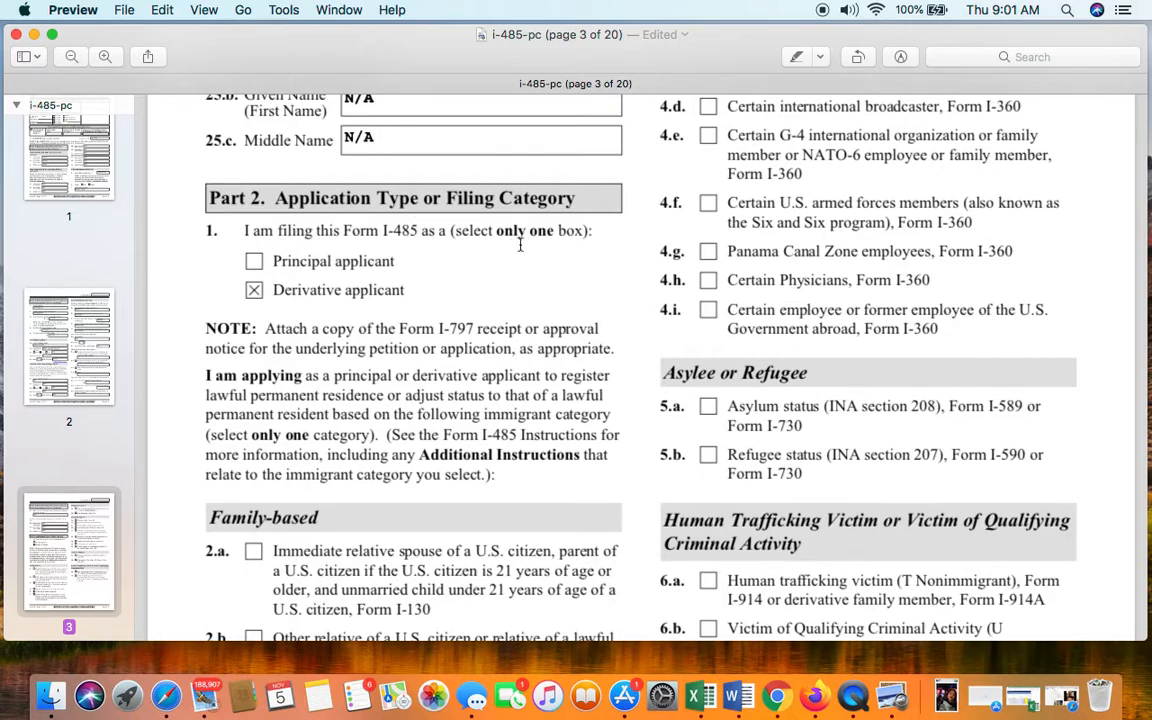
left_click(255, 263)
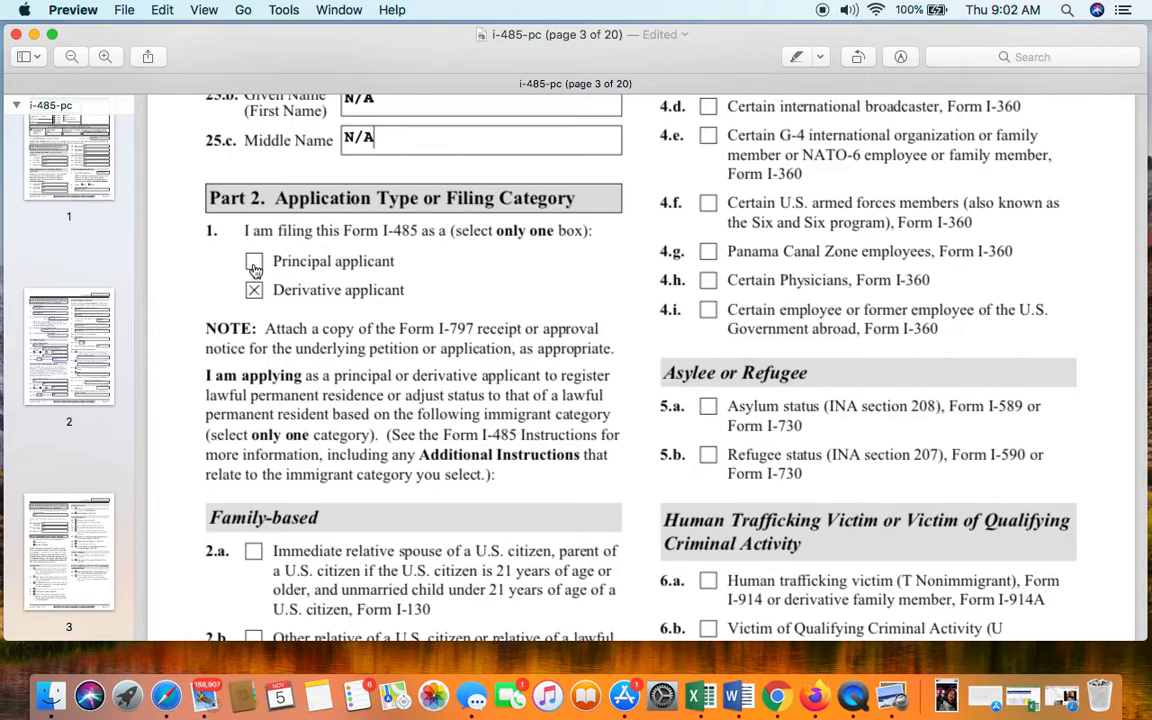
left_click(254, 262)
left_click(254, 262)
left_click(254, 292)
left_click(254, 292)
scroll(378, 268, "down", 3)
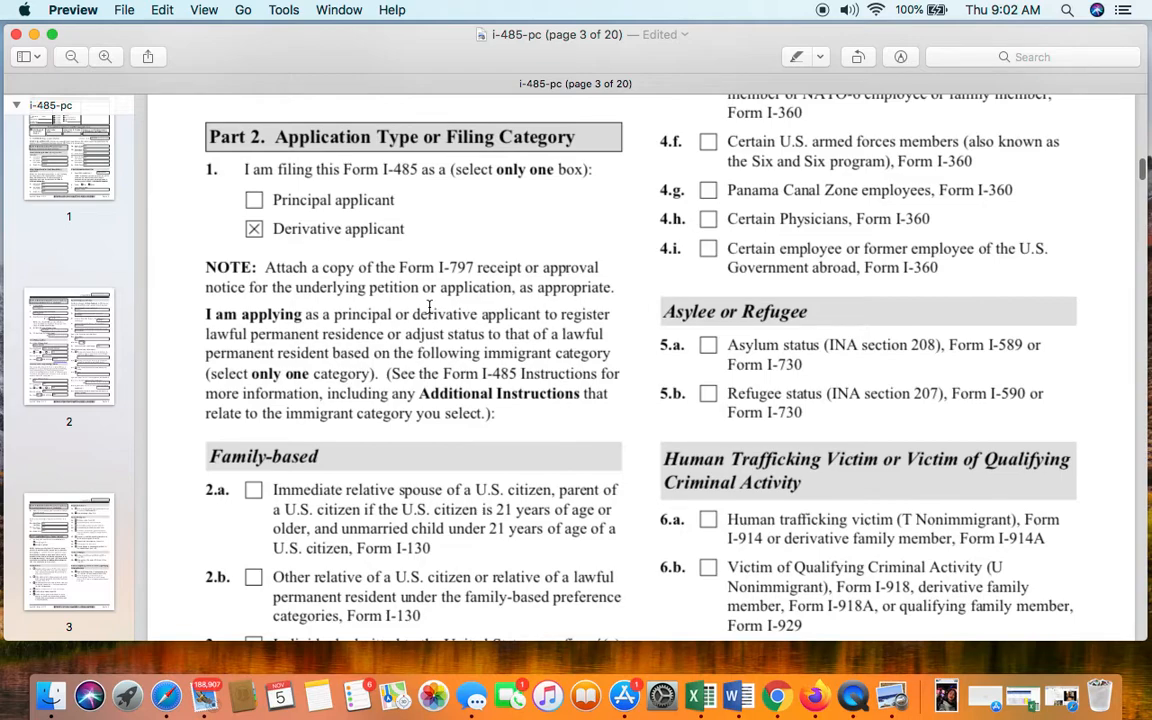
scroll(429, 307, "down", 1)
scroll(429, 307, "down", 2)
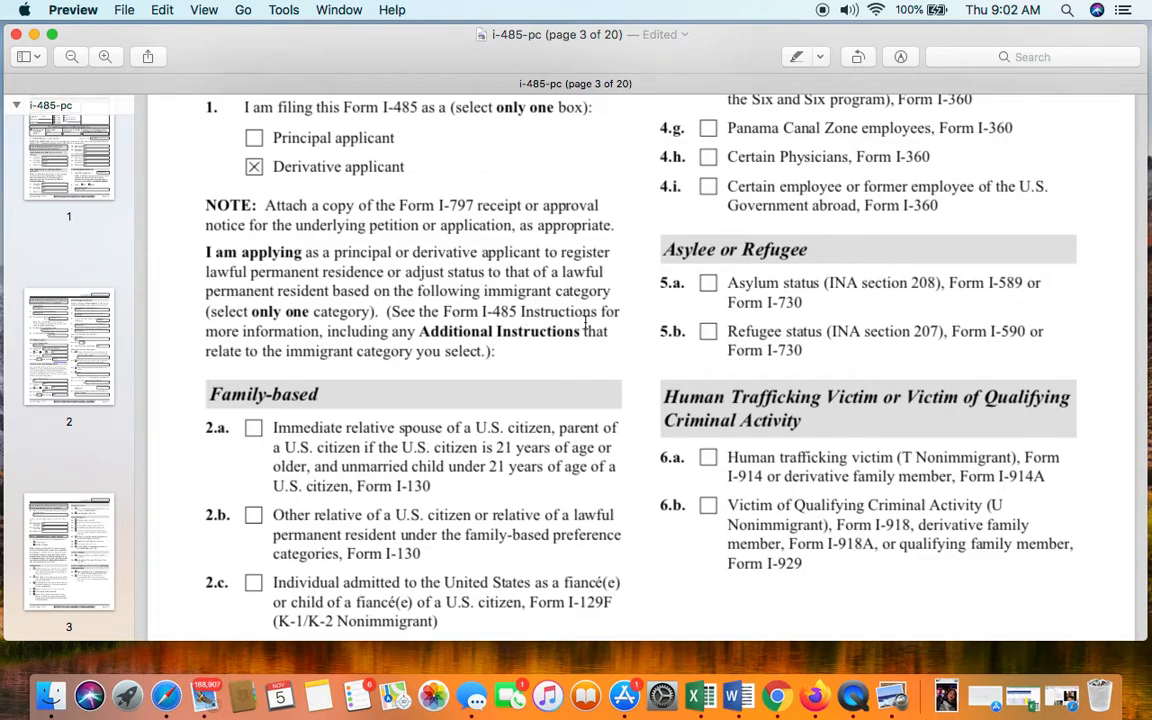
scroll(363, 342, "down", 1)
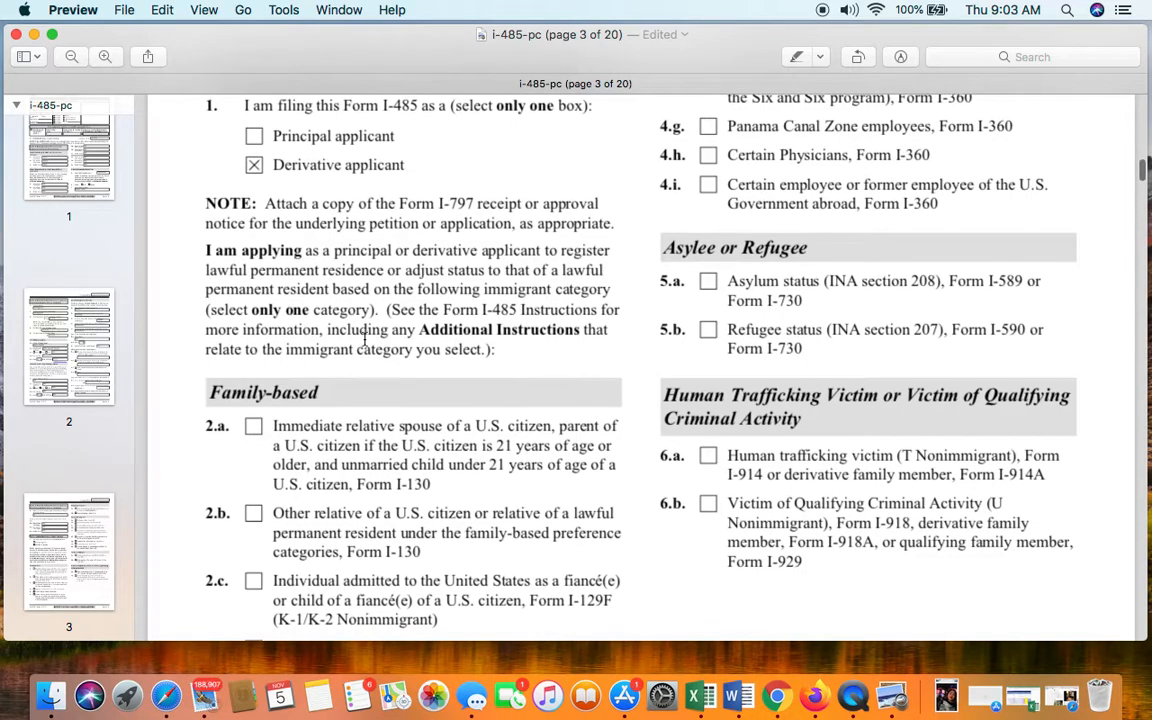
scroll(503, 326, "down", 3)
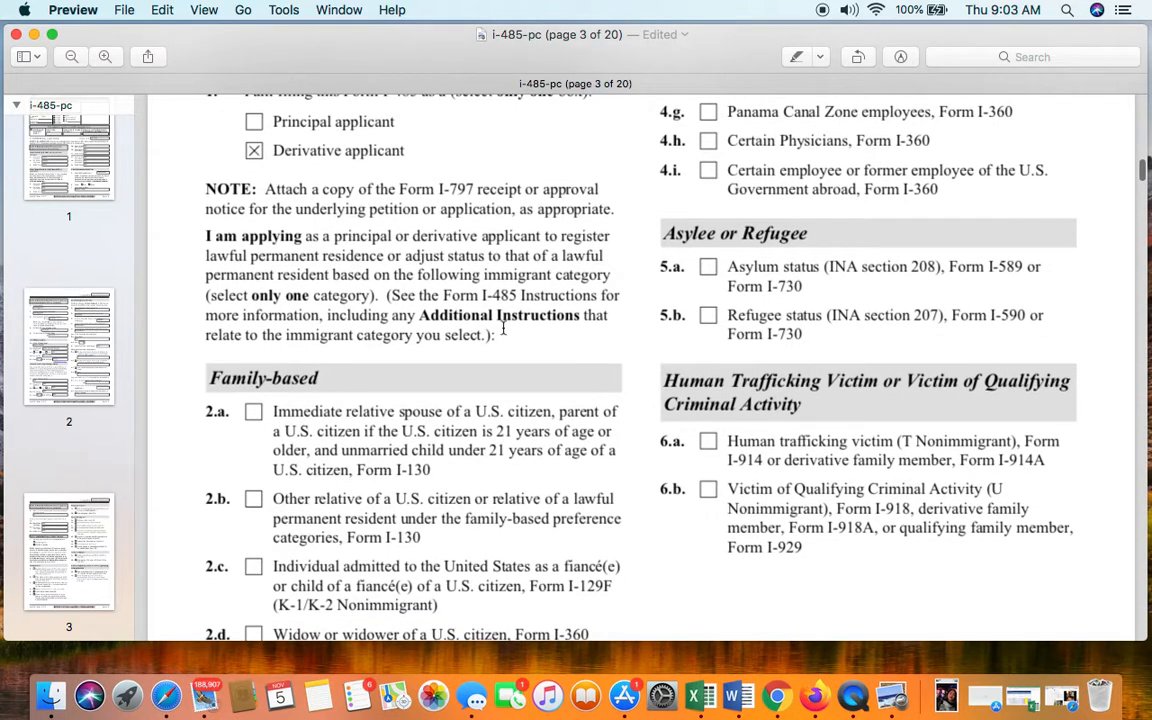
scroll(503, 328, "up", 1)
scroll(503, 327, "down", 10)
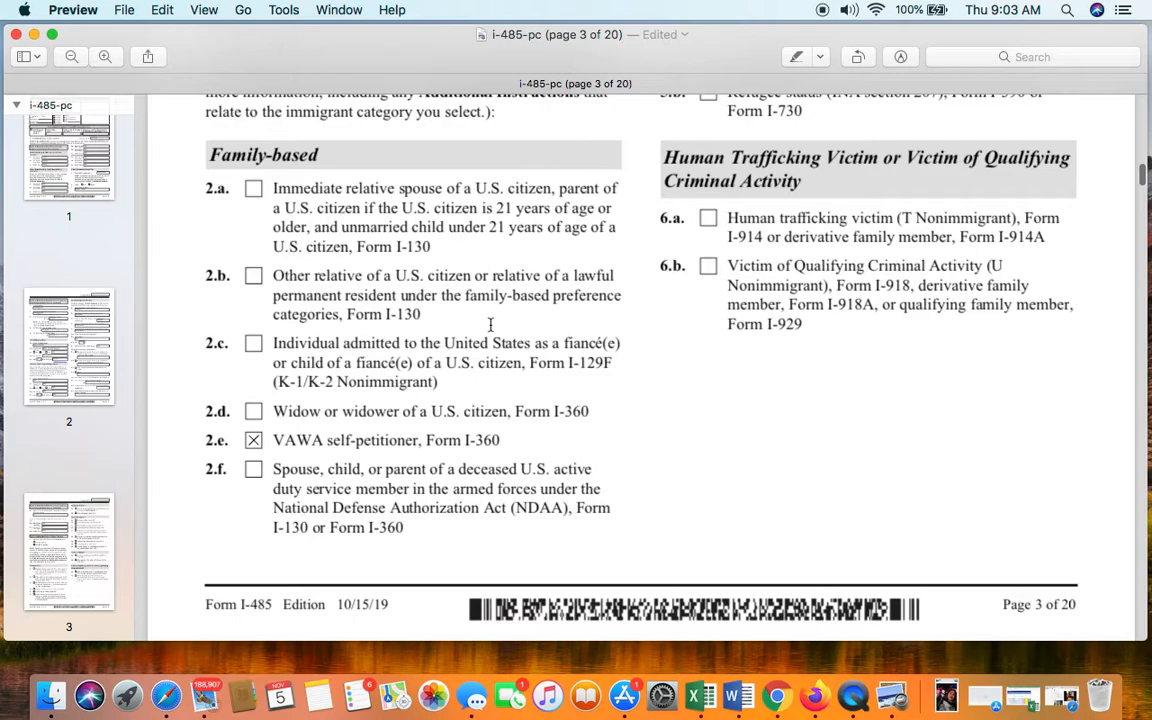
scroll(490, 324, "down", 1)
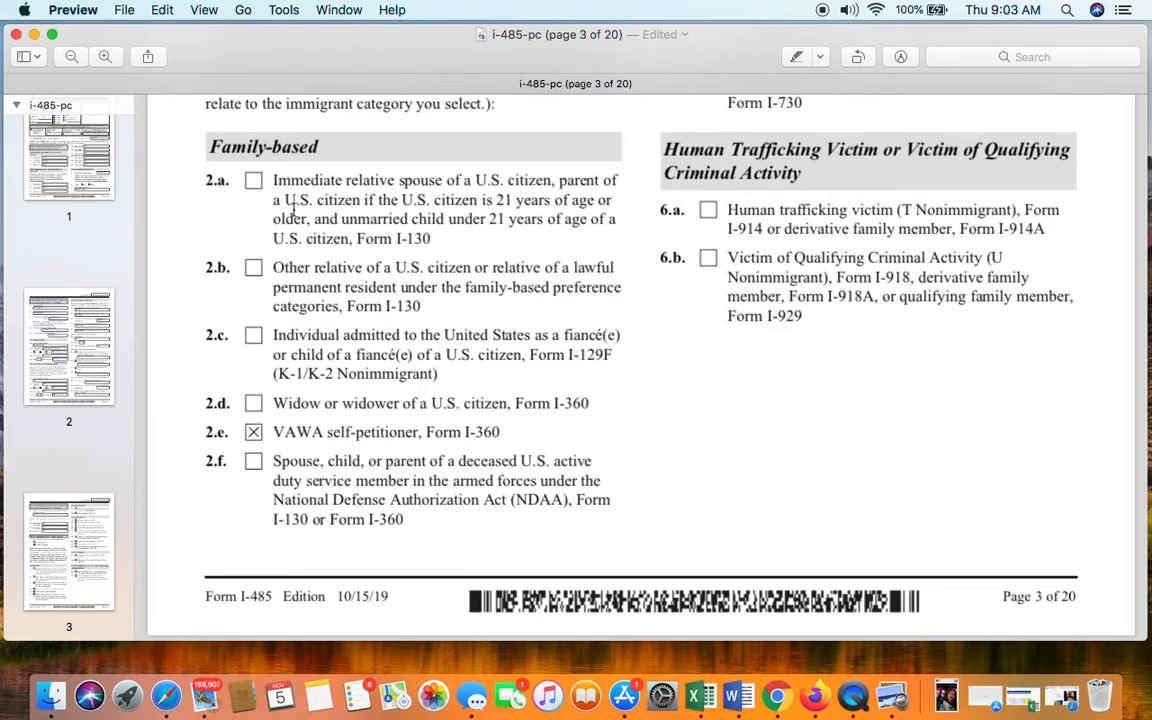
left_click(257, 432)
scroll(400, 298, "down", 2)
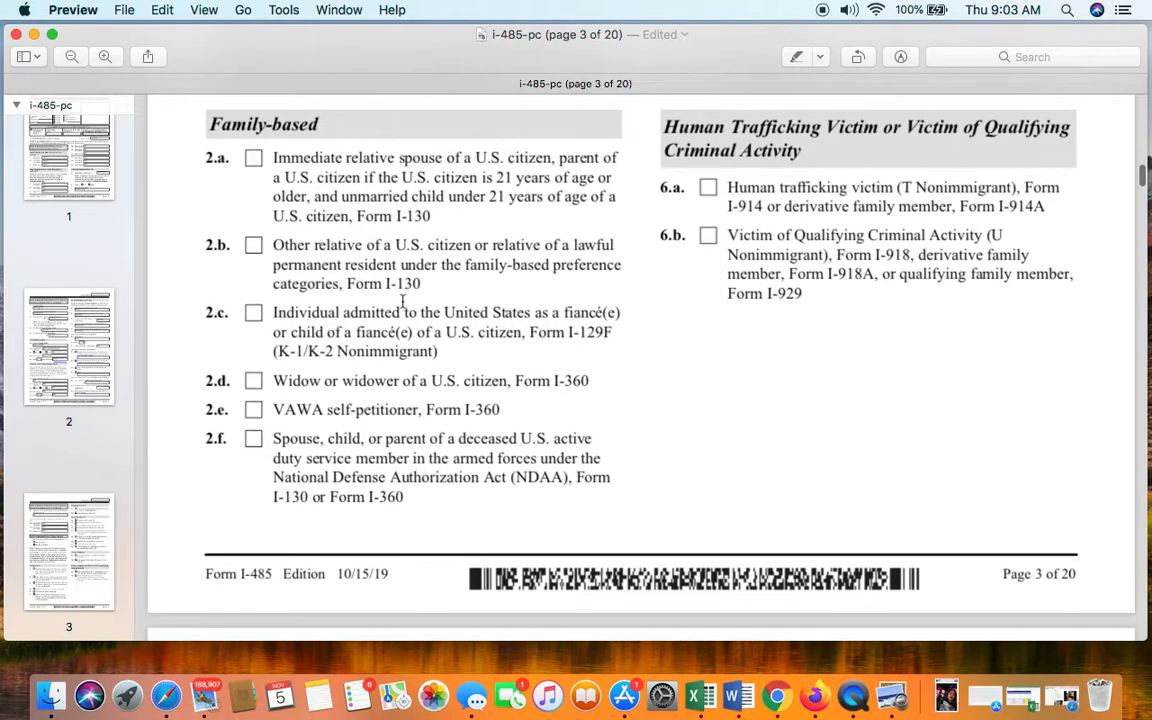
scroll(404, 301, "up", 3)
scroll(318, 208, "down", 1)
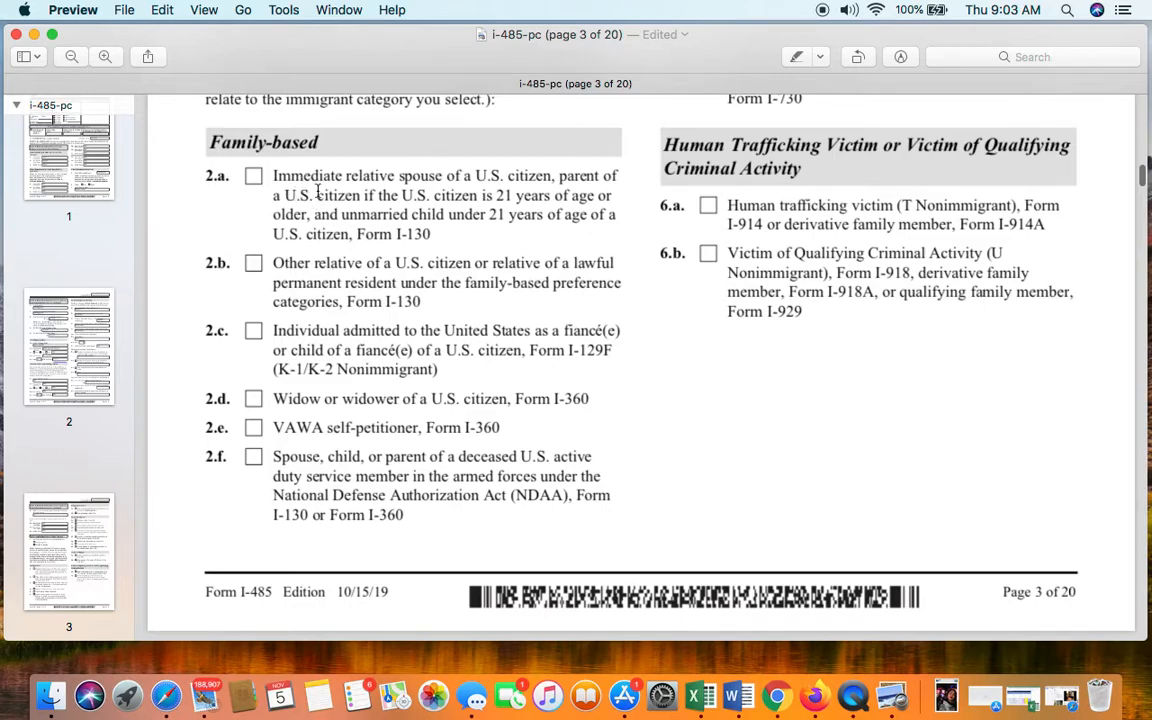
scroll(313, 205, "down", 1)
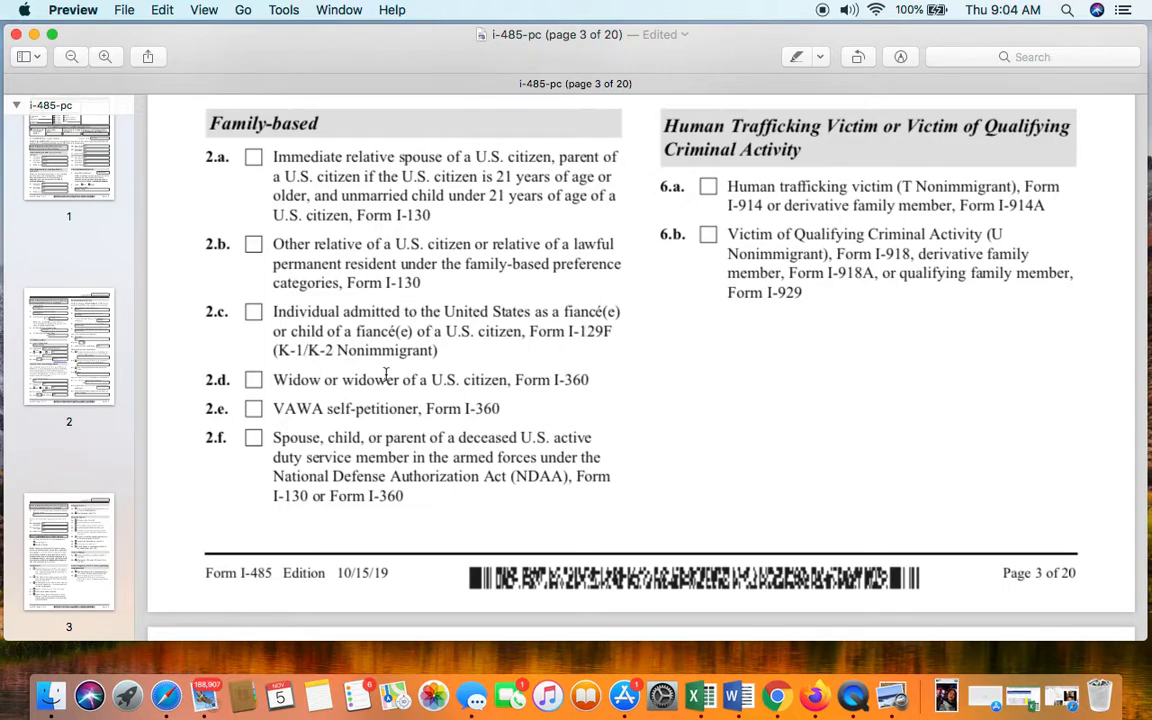
left_click(254, 314)
left_click(255, 316)
left_click(254, 384)
left_click(253, 312)
scroll(313, 325, "up", 3)
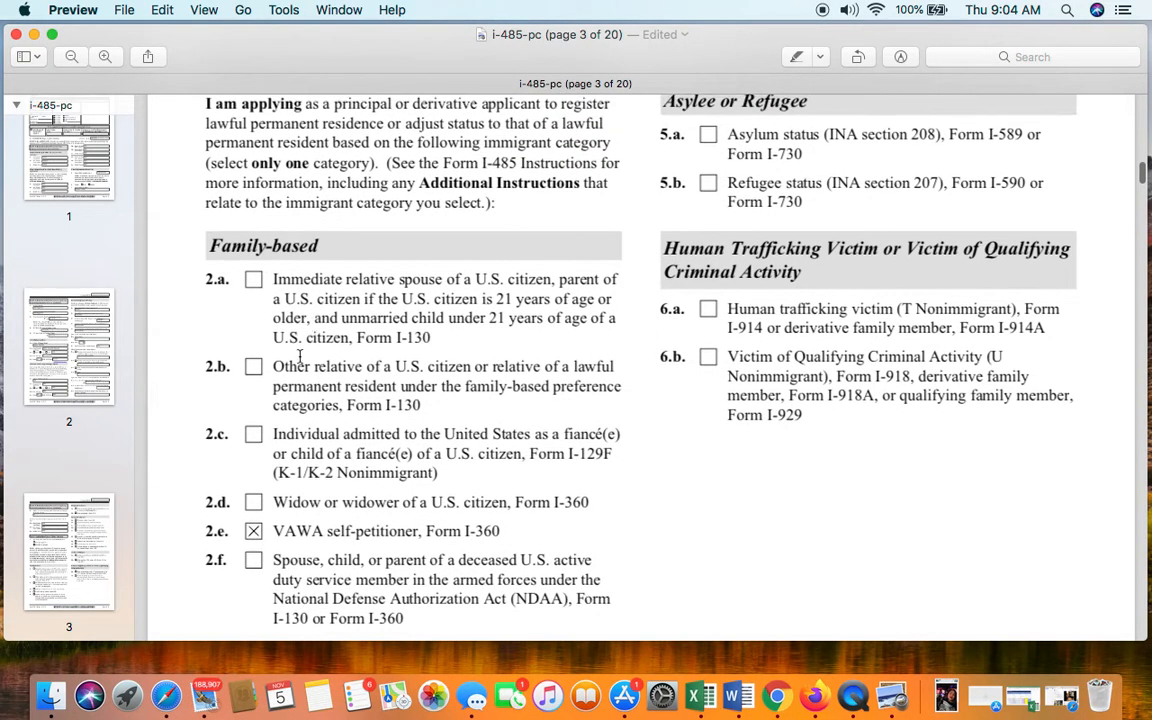
- Check Family-based category 2.c fiancé(e) K-1/K-2 and uncheck 2.e VAWA self-petitioner
left_click(258, 442)
left_click(253, 531)
scroll(400, 402, "up", 2)
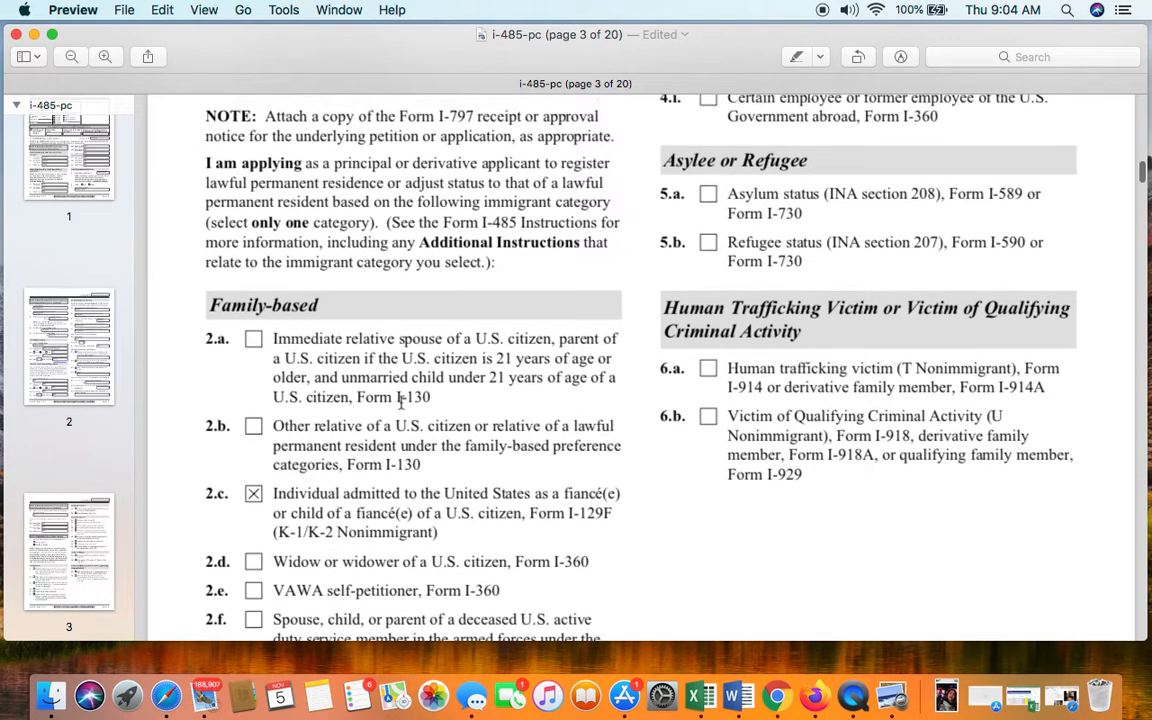
scroll(400, 428, "up", 10)
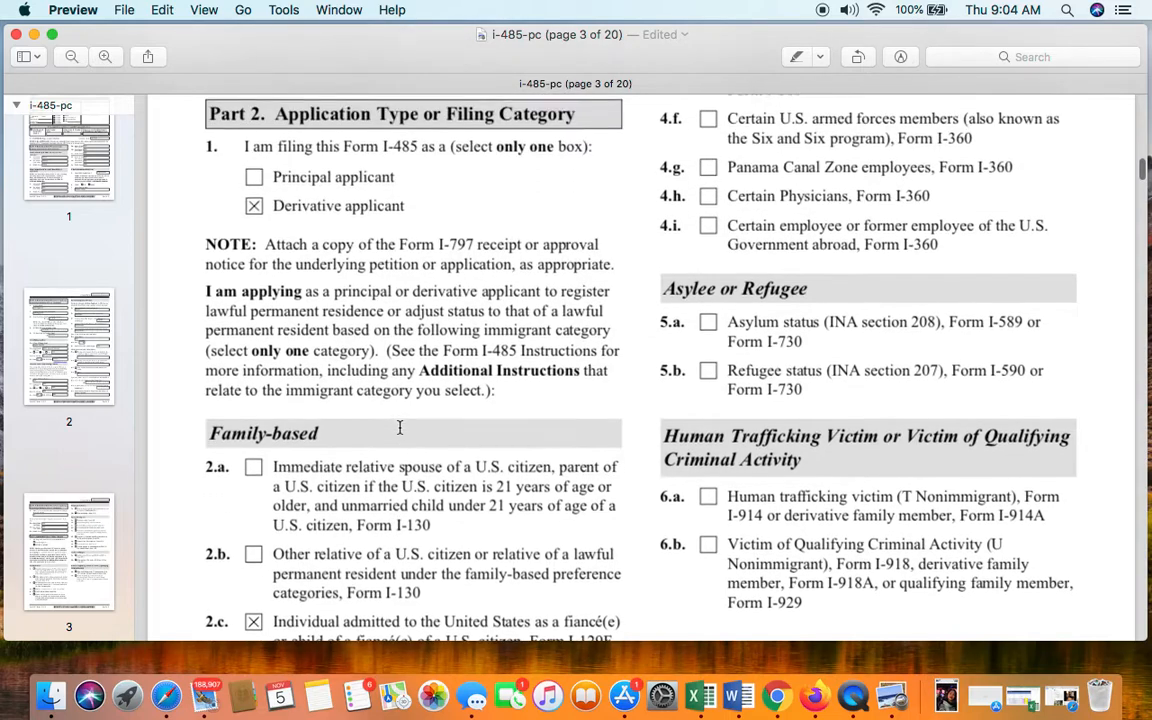
scroll(399, 427, "up", 3)
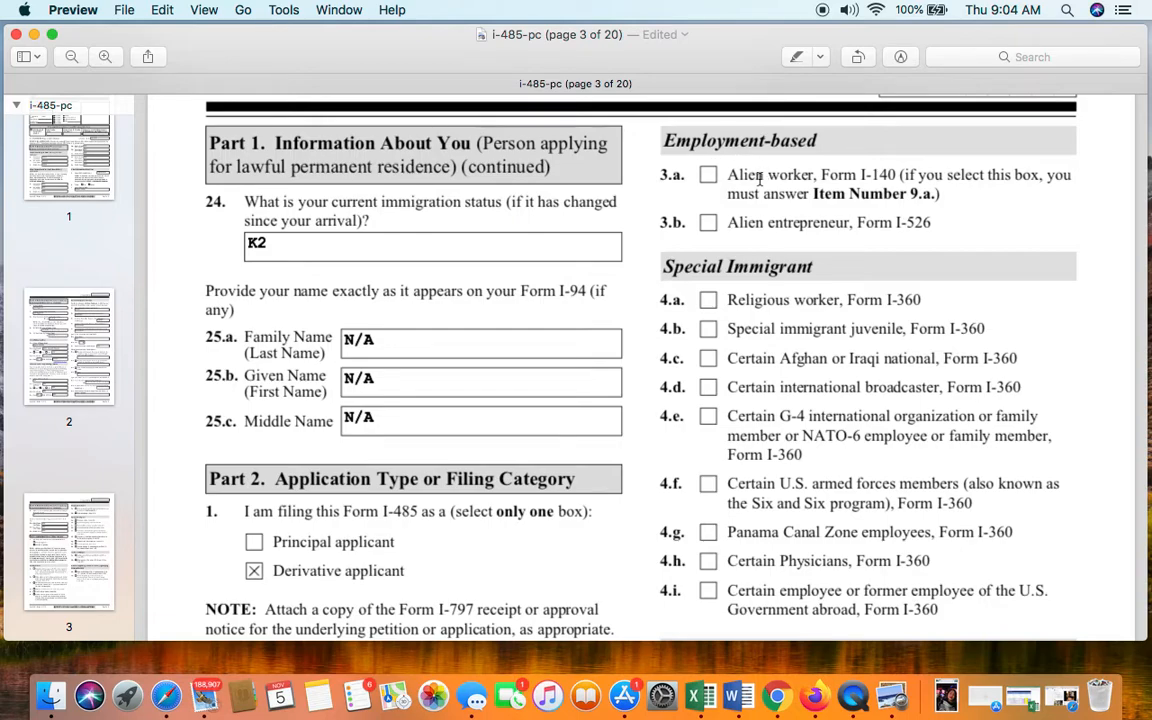
- Scroll through the I-485 form down to page 4
scroll(826, 174, "down", 1)
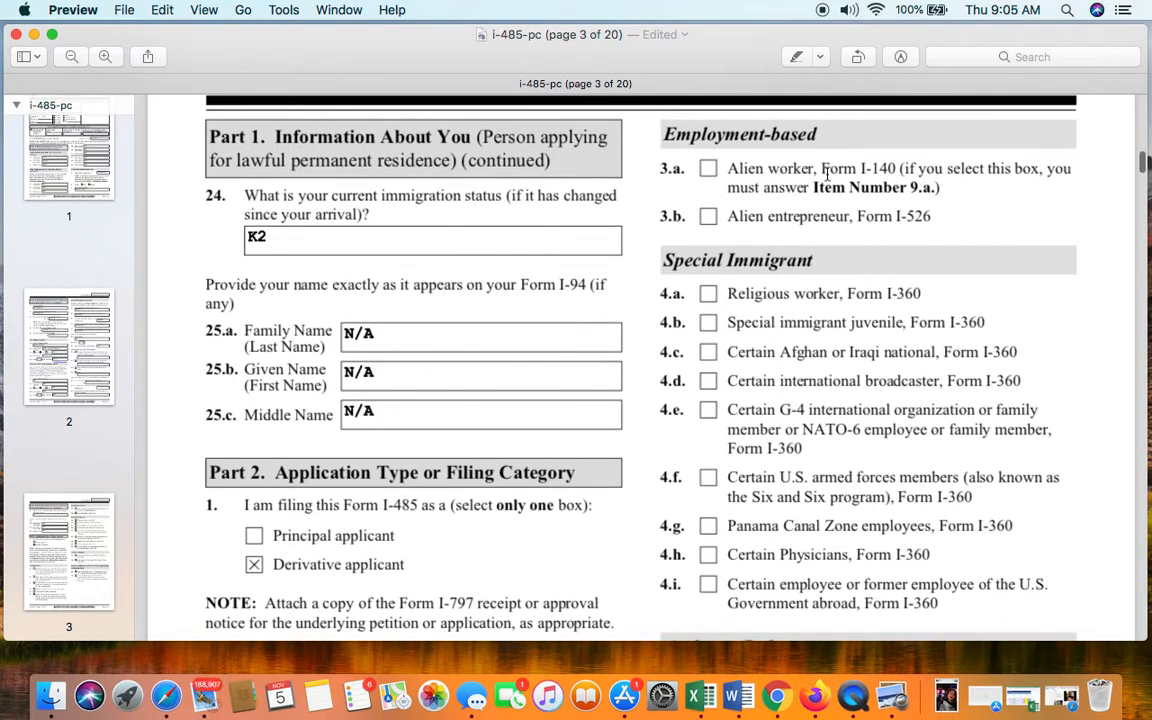
scroll(831, 273, "down", 1)
scroll(833, 276, "down", 5)
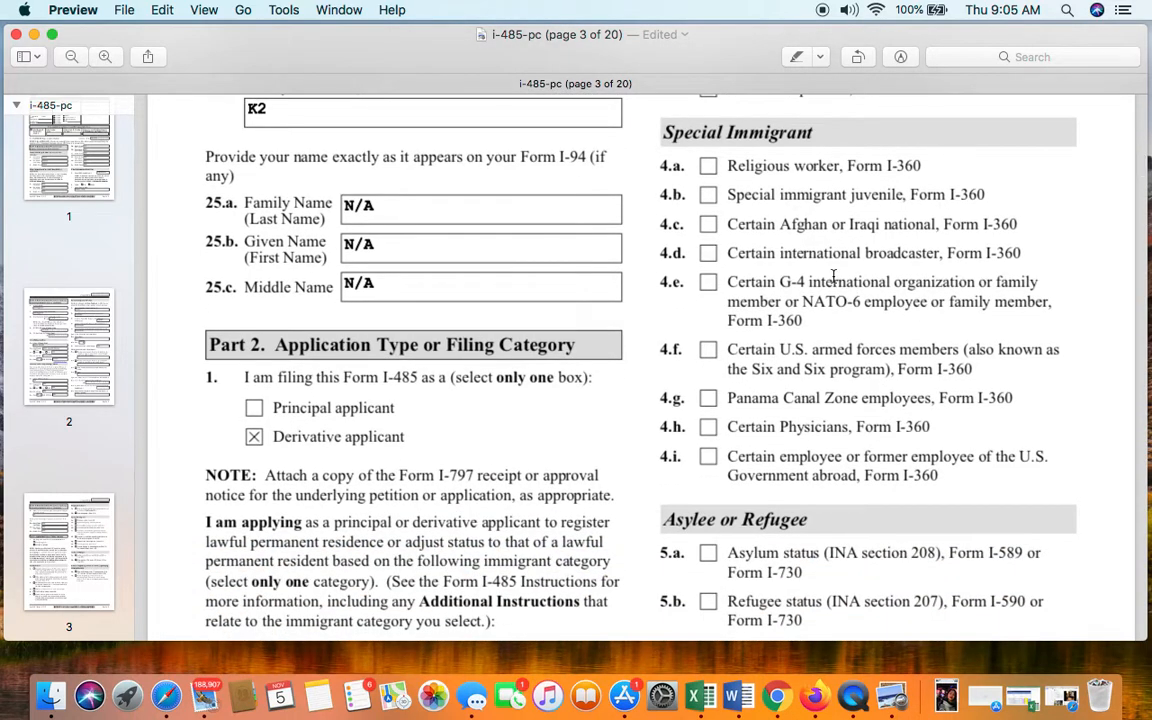
scroll(833, 277, "up", 4)
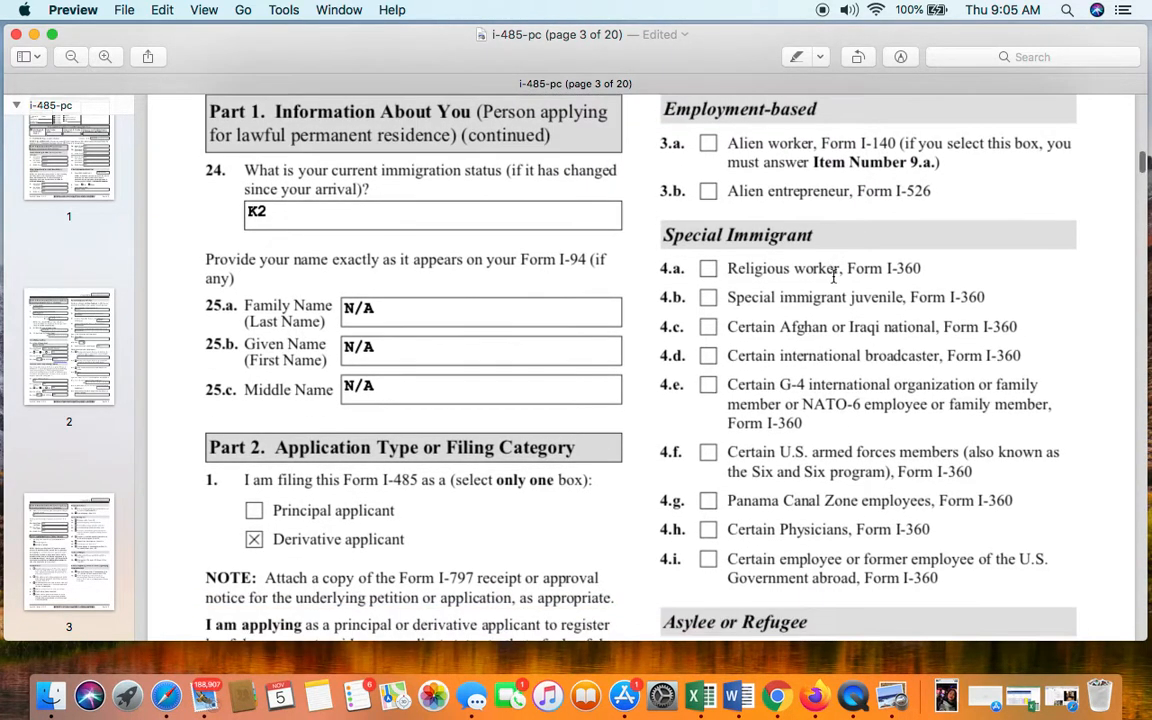
scroll(833, 277, "down", 6)
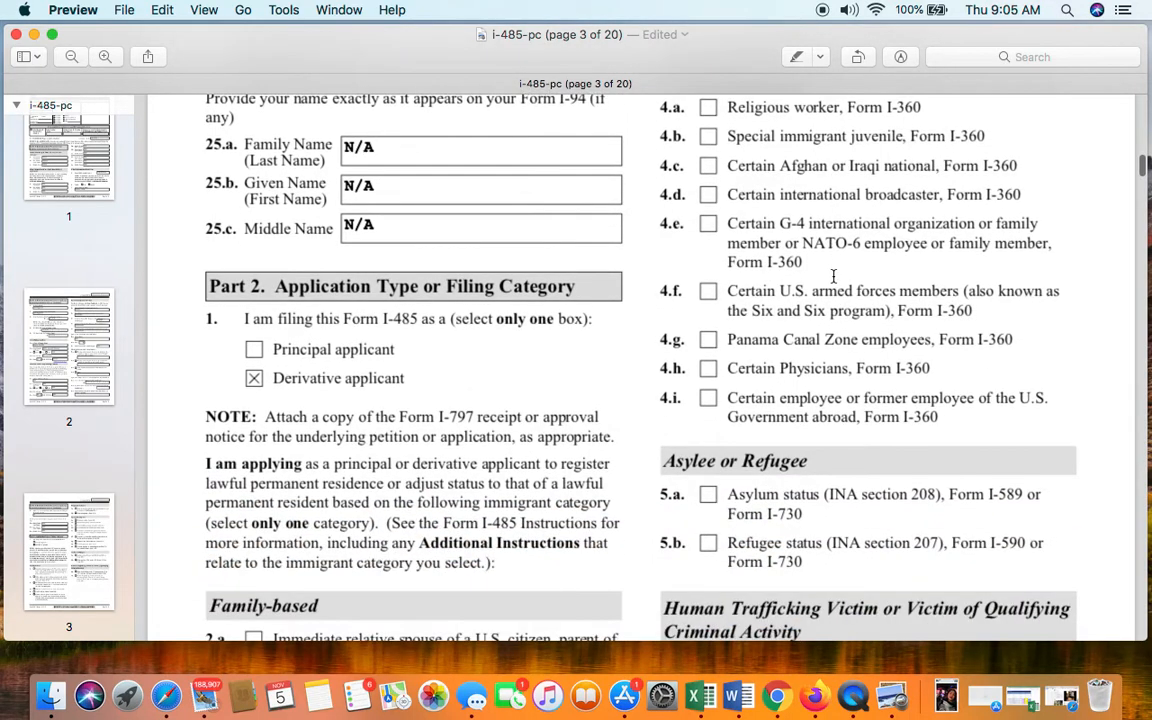
scroll(833, 276, "up", 4)
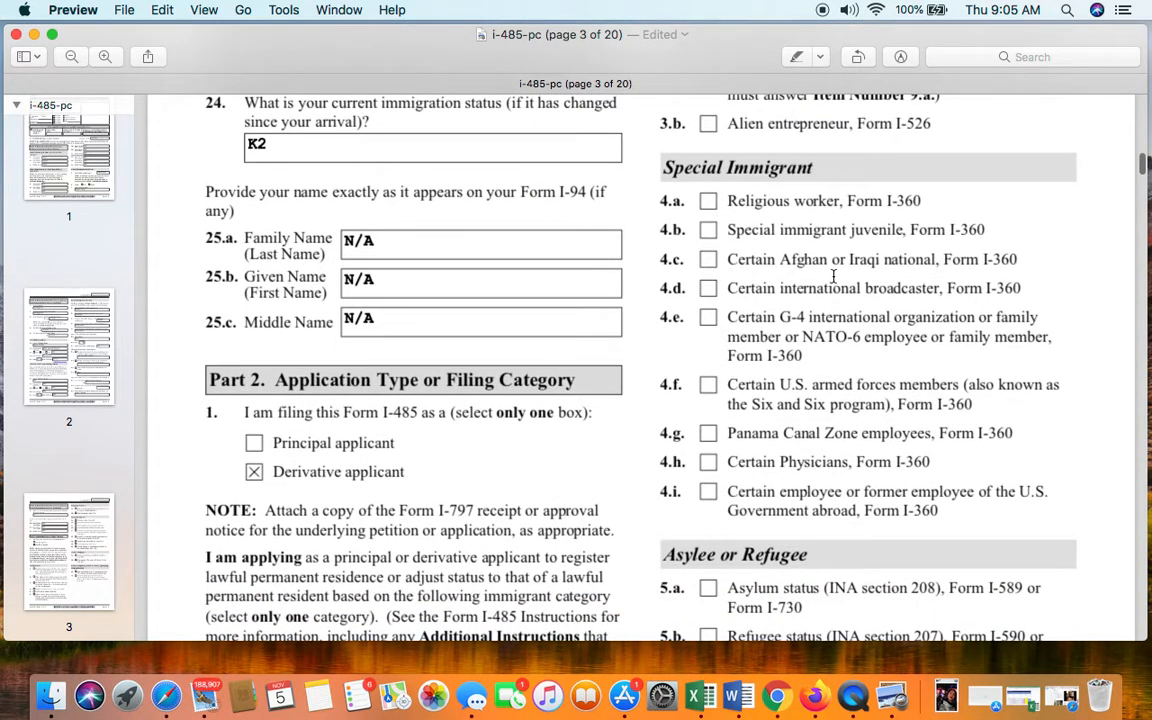
scroll(833, 277, "down", 3)
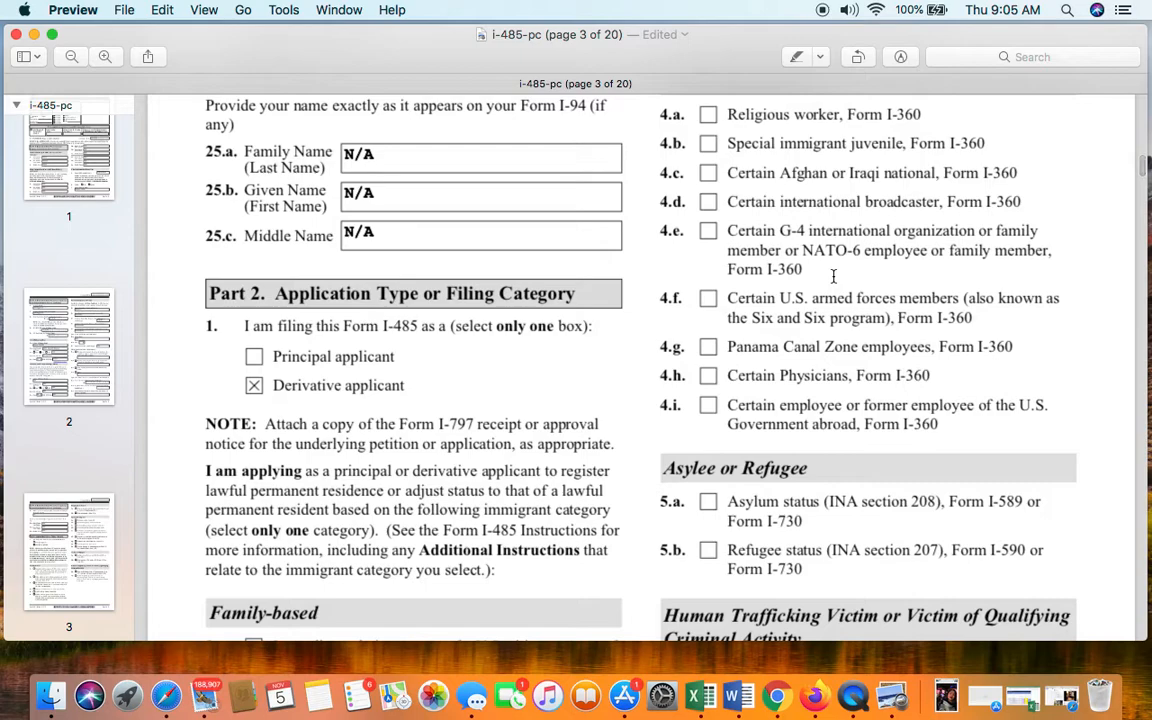
scroll(833, 277, "down", 2)
scroll(833, 277, "down", 3)
scroll(833, 277, "up", 2)
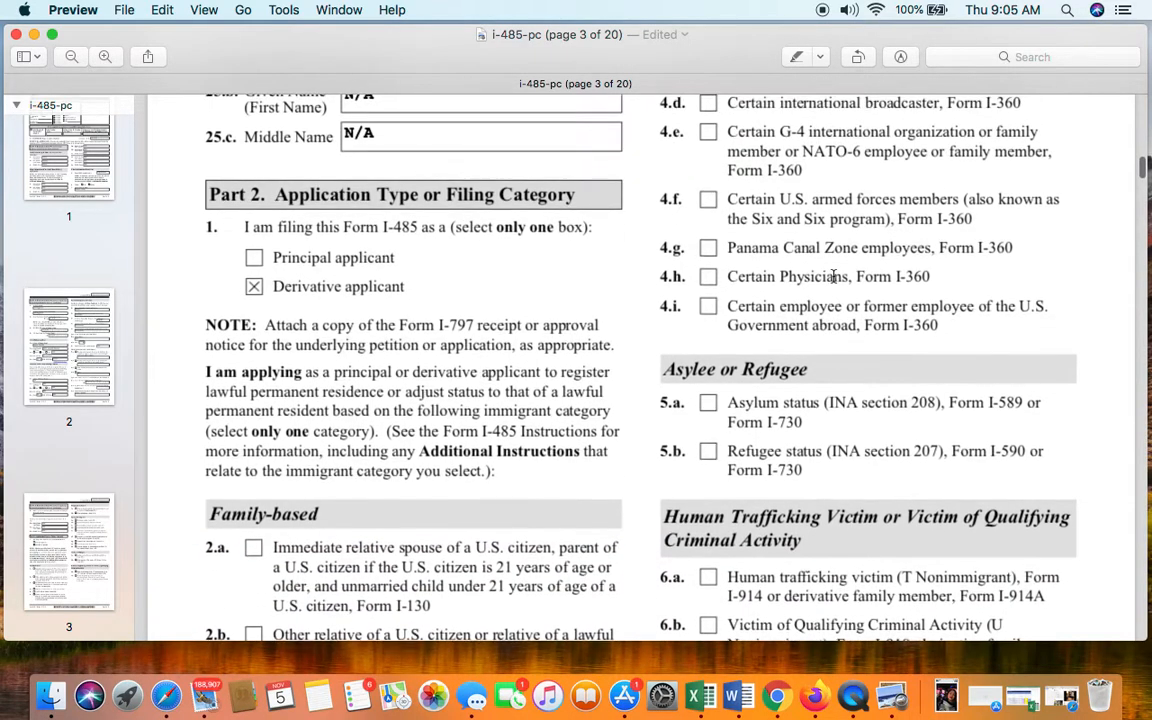
scroll(833, 277, "down", 3)
scroll(833, 276, "down", 2)
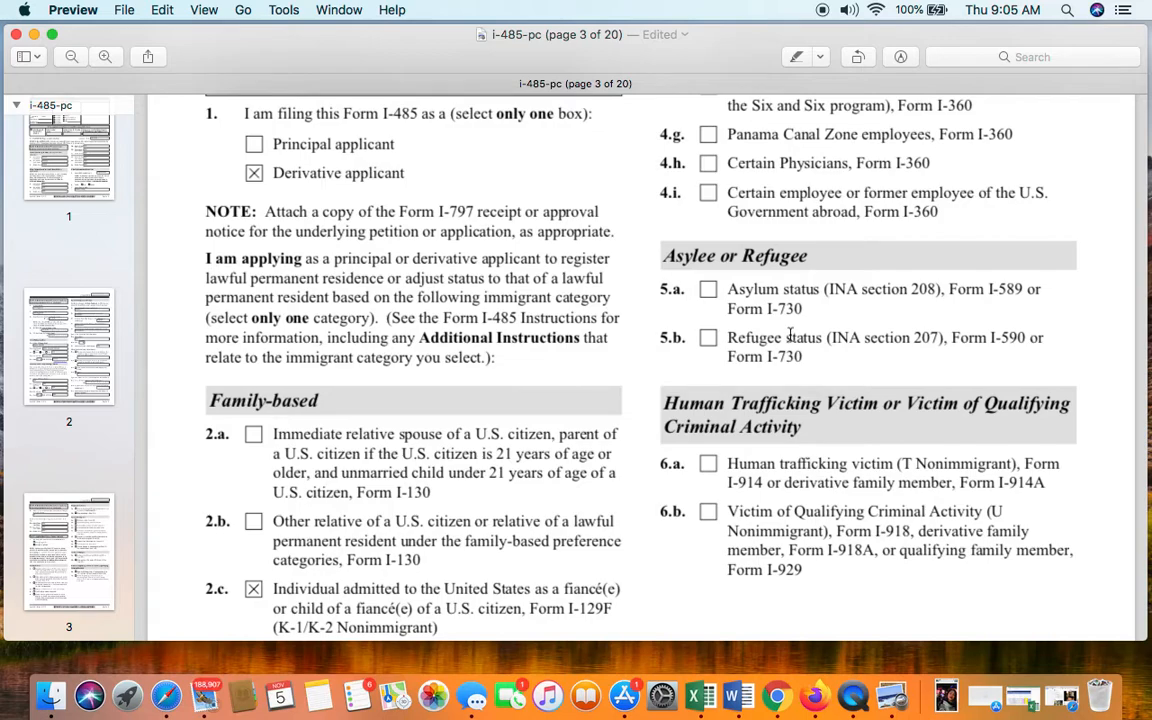
scroll(730, 385, "down", 2)
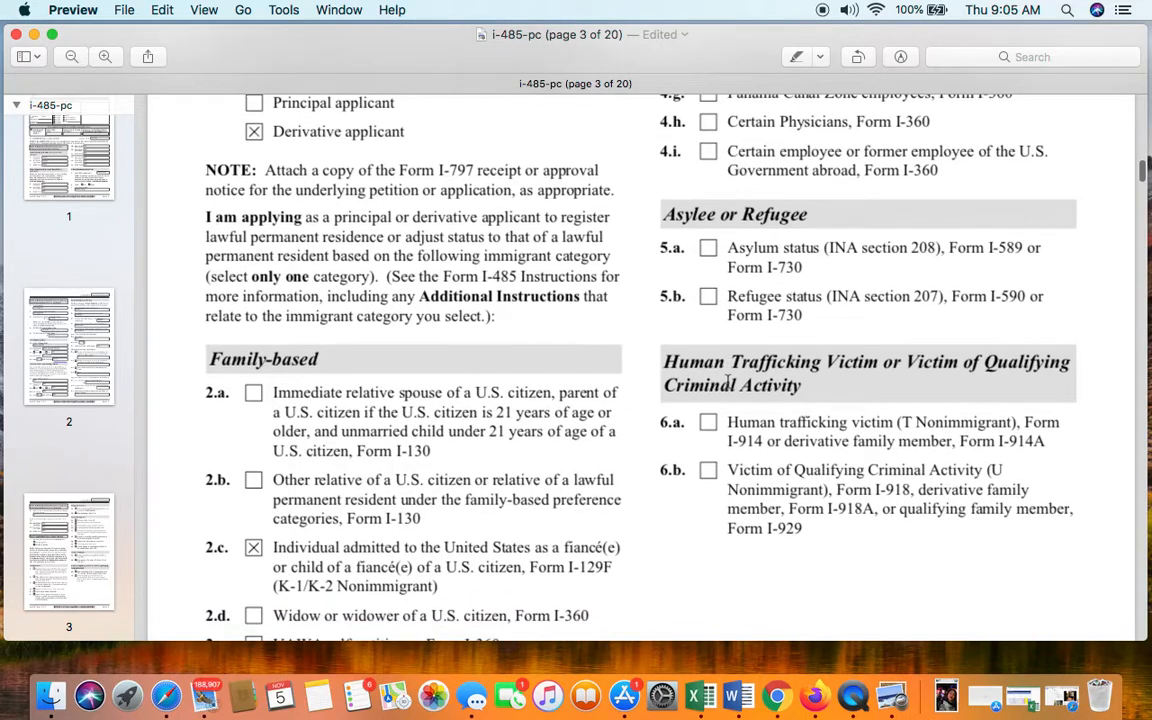
scroll(730, 380, "down", 1)
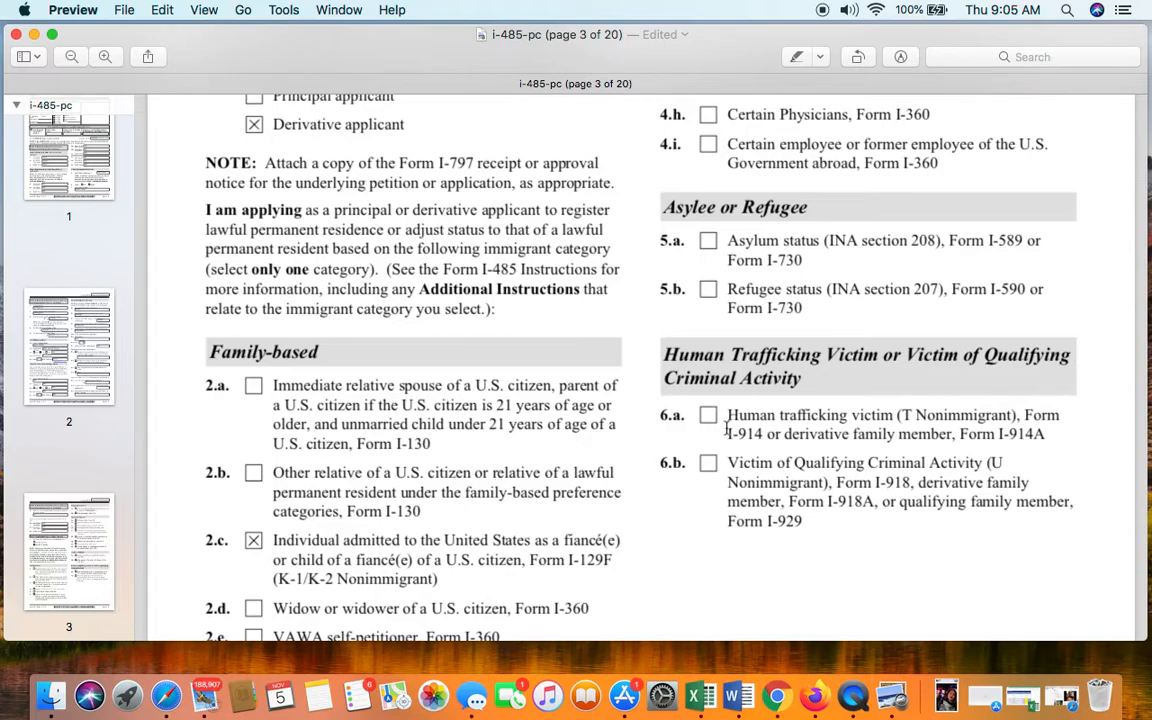
scroll(733, 410, "down", 3)
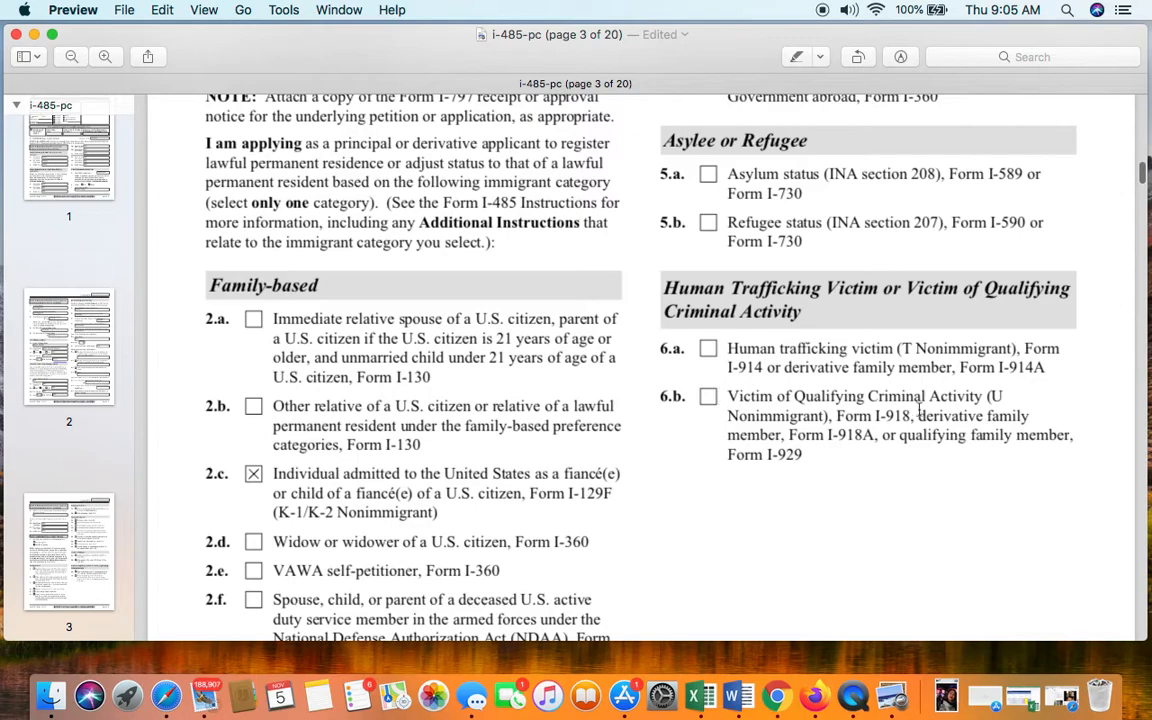
scroll(879, 386, "down", 1)
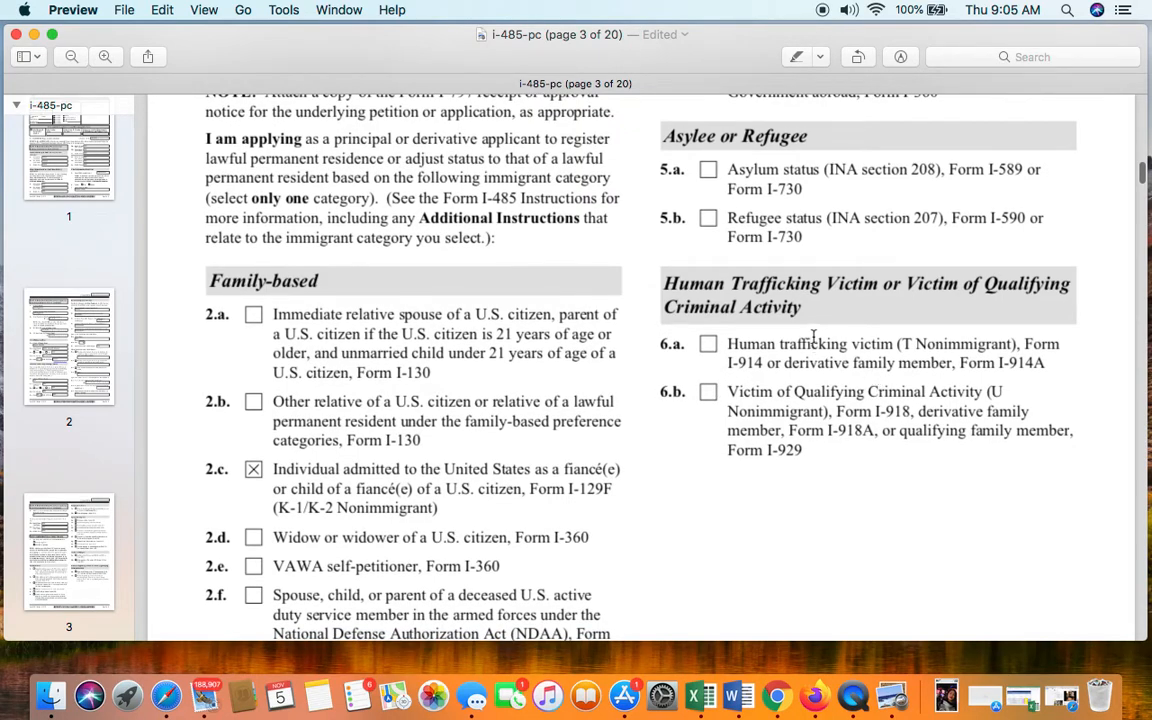
scroll(818, 327, "down", 10)
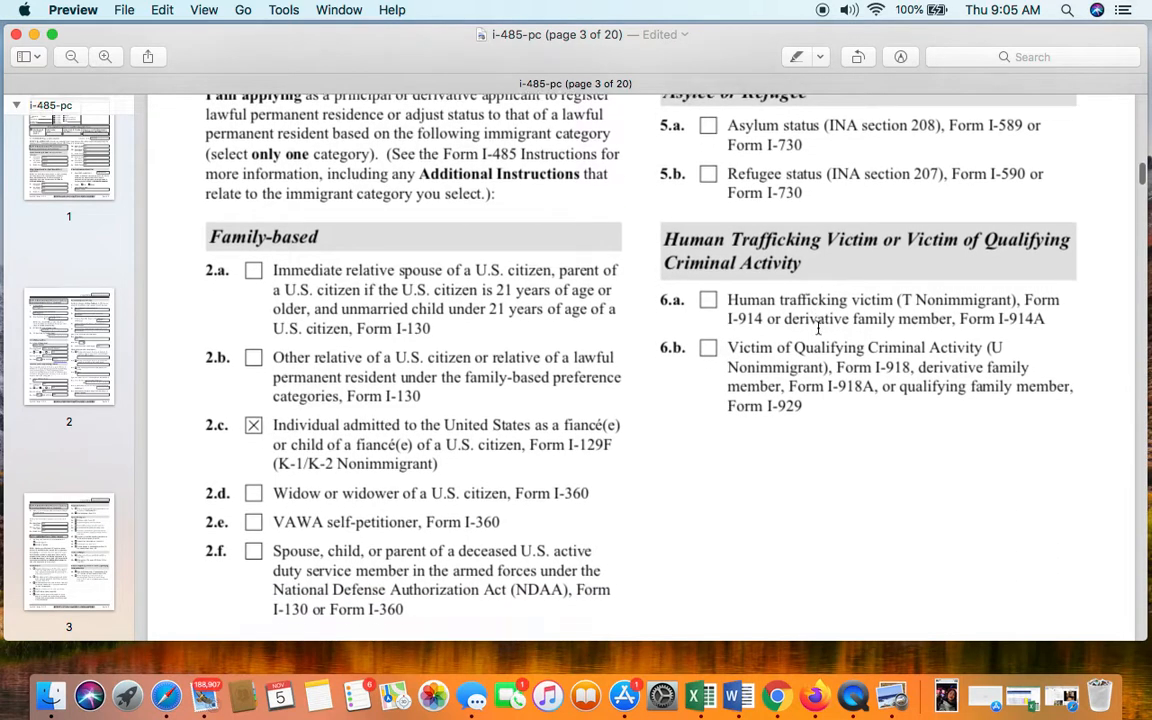
scroll(818, 327, "up", 10)
scroll(818, 327, "down", 20)
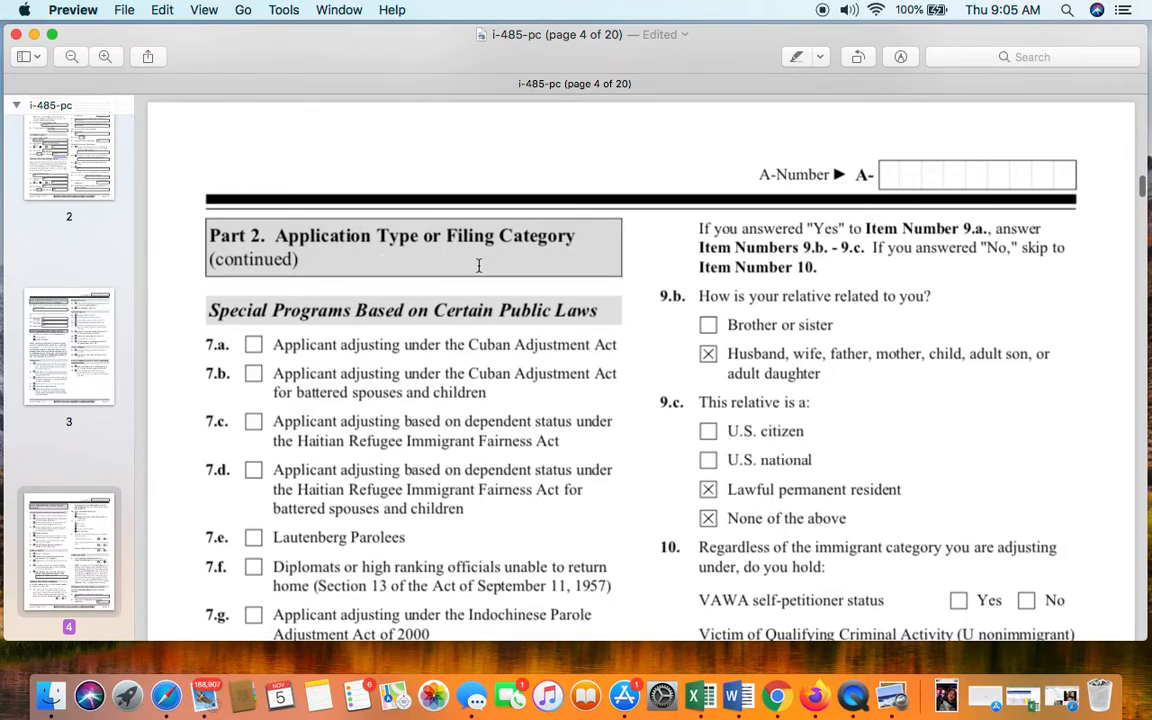
scroll(479, 265, "down", 3)
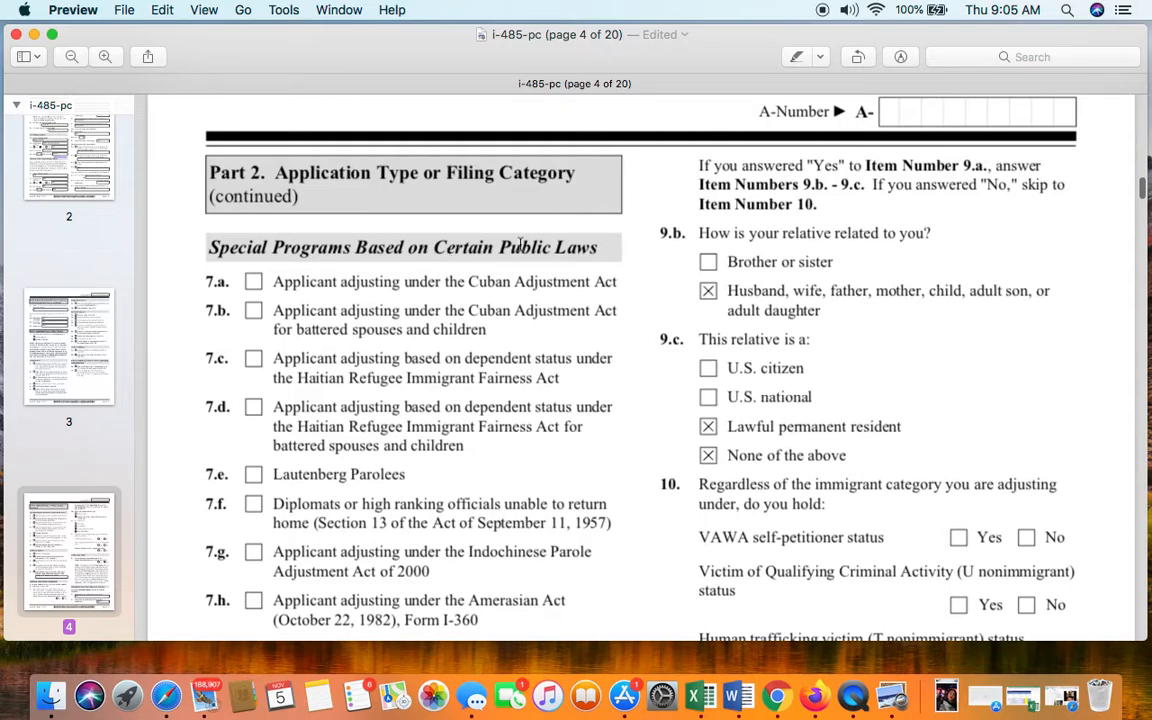
scroll(558, 263, "down", 1)
scroll(558, 263, "down", 10)
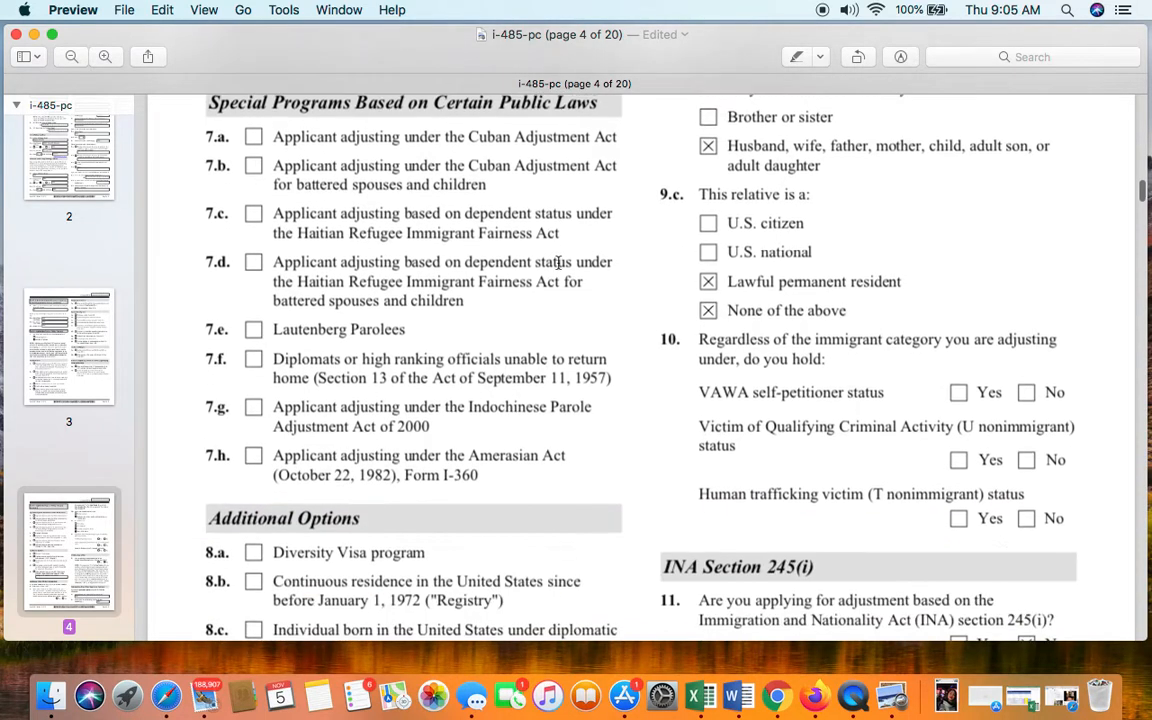
scroll(558, 263, "up", 10)
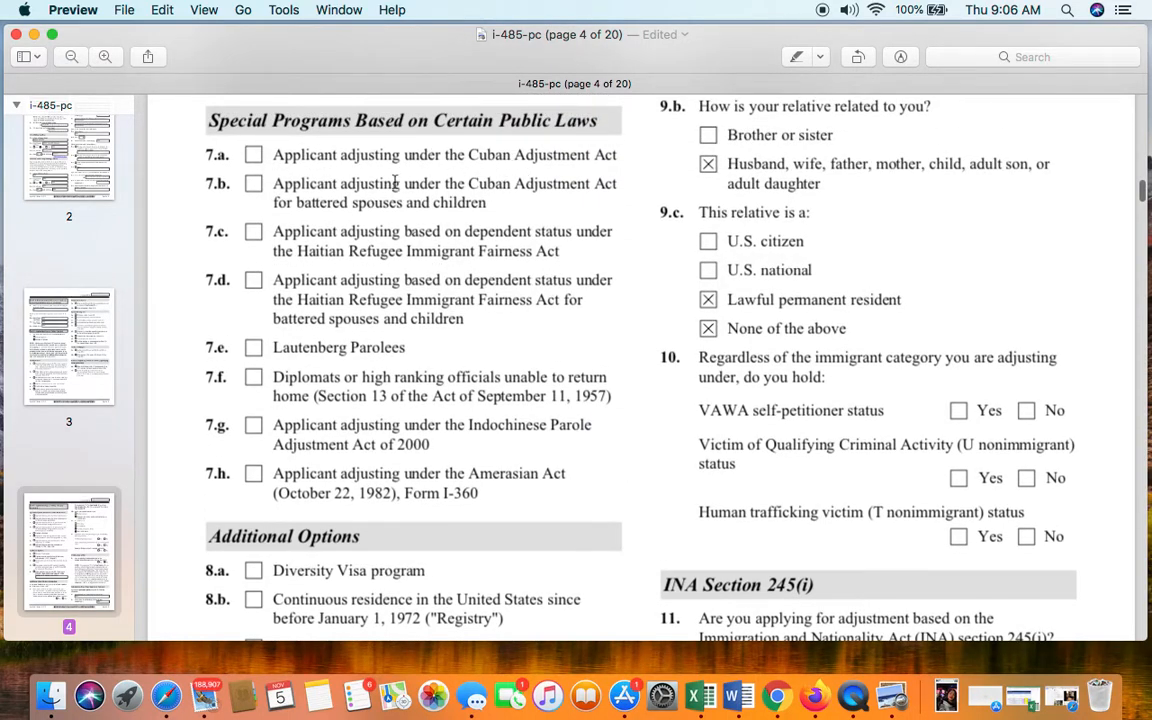
scroll(395, 181, "down", 1)
scroll(395, 181, "up", 1)
scroll(395, 181, "up", 5)
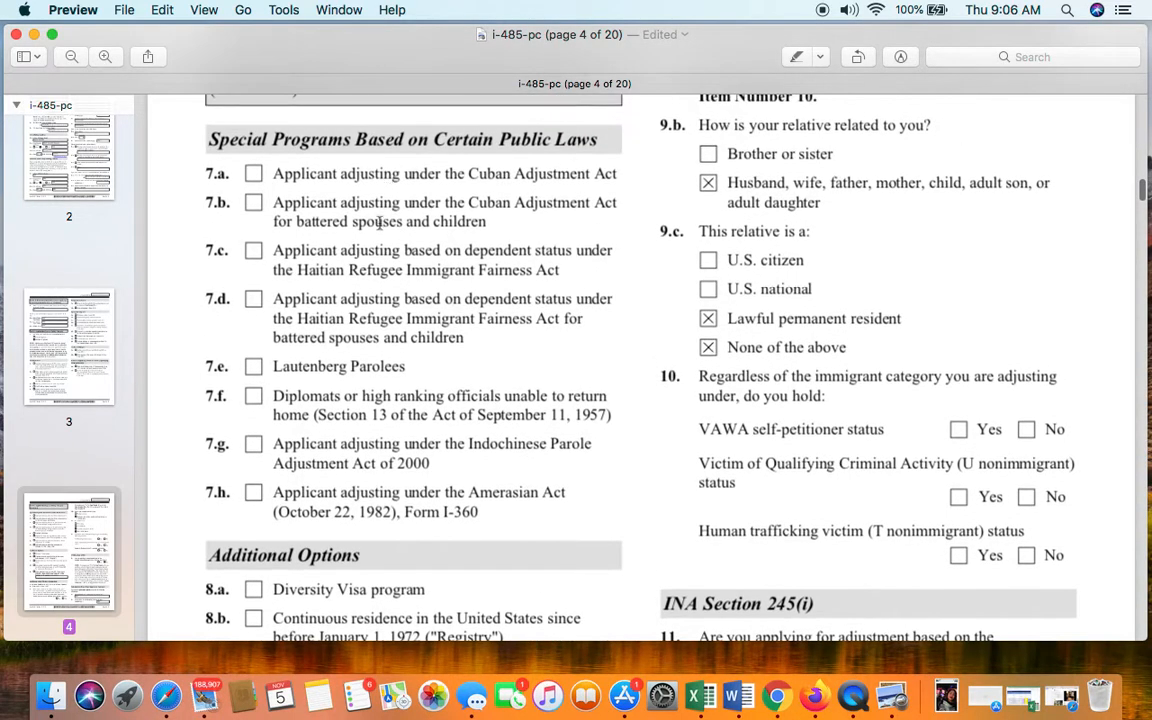
scroll(379, 228, "down", 10)
scroll(379, 228, "down", 10)
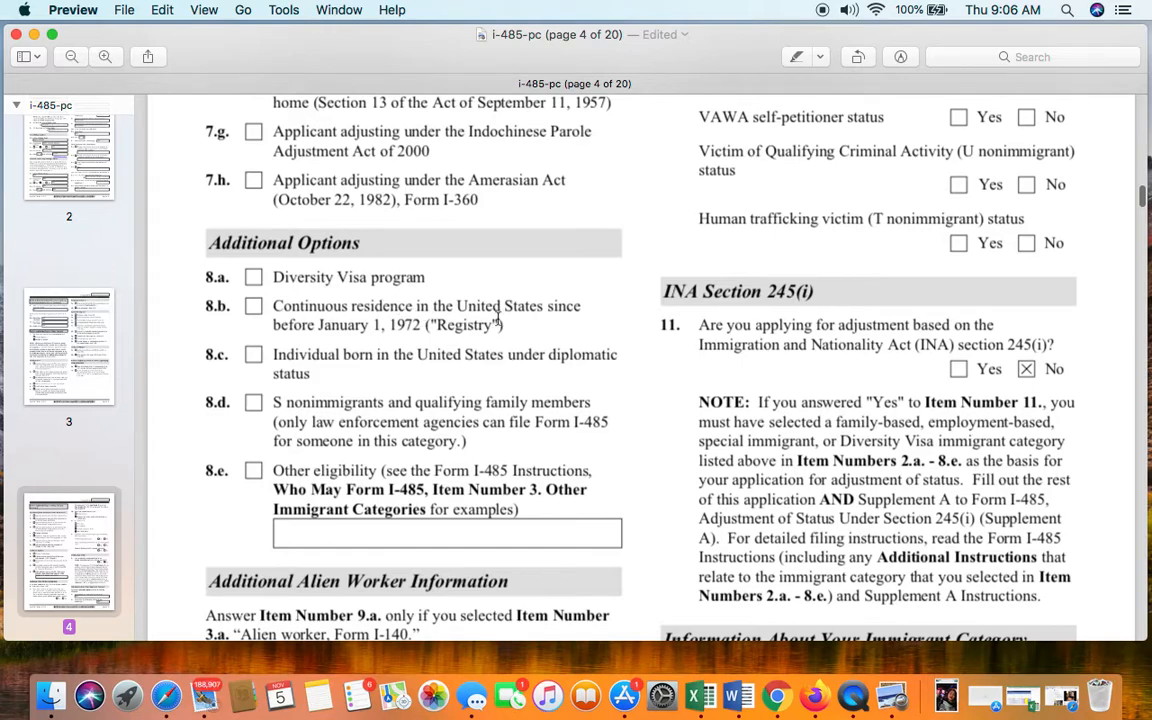
scroll(545, 320, "down", 2)
scroll(500, 340, "down", 5)
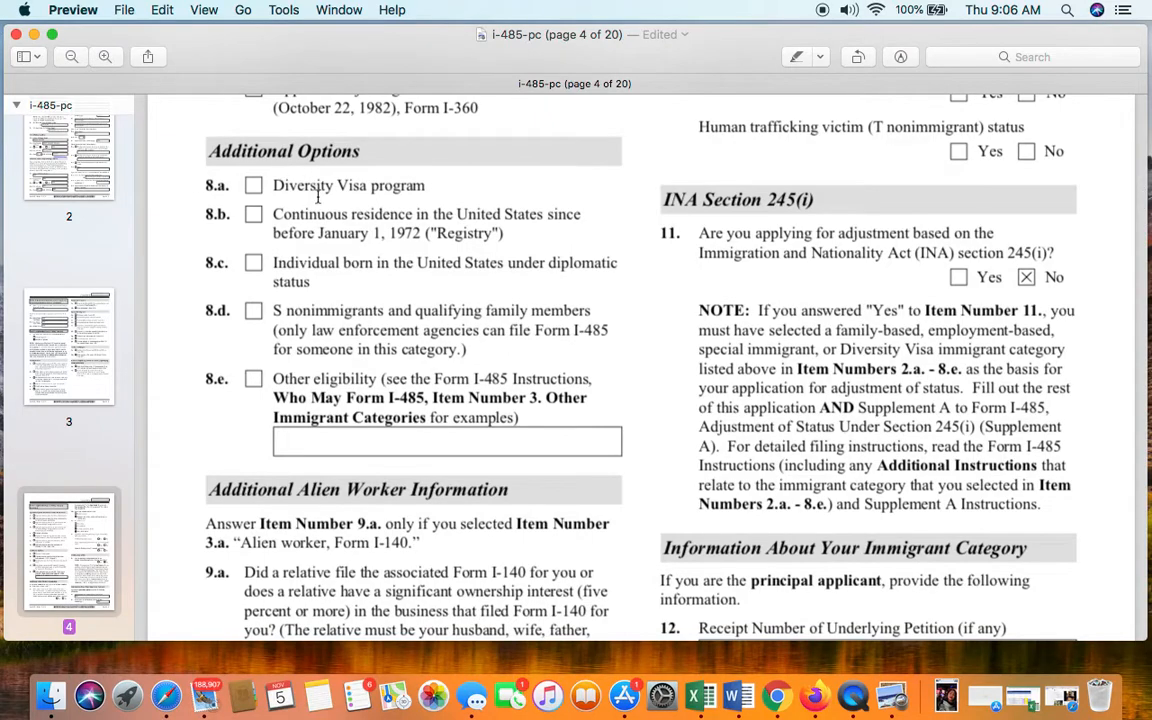
scroll(335, 230, "down", 1)
scroll(335, 230, "down", 3)
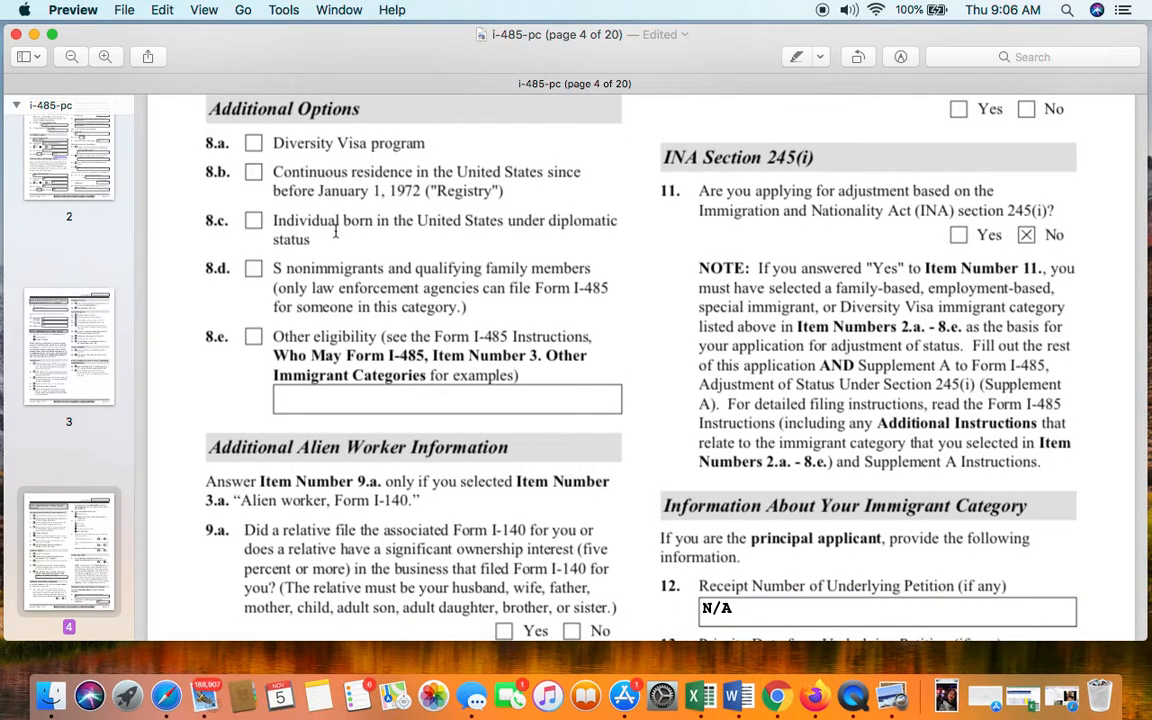
scroll(336, 232, "down", 10)
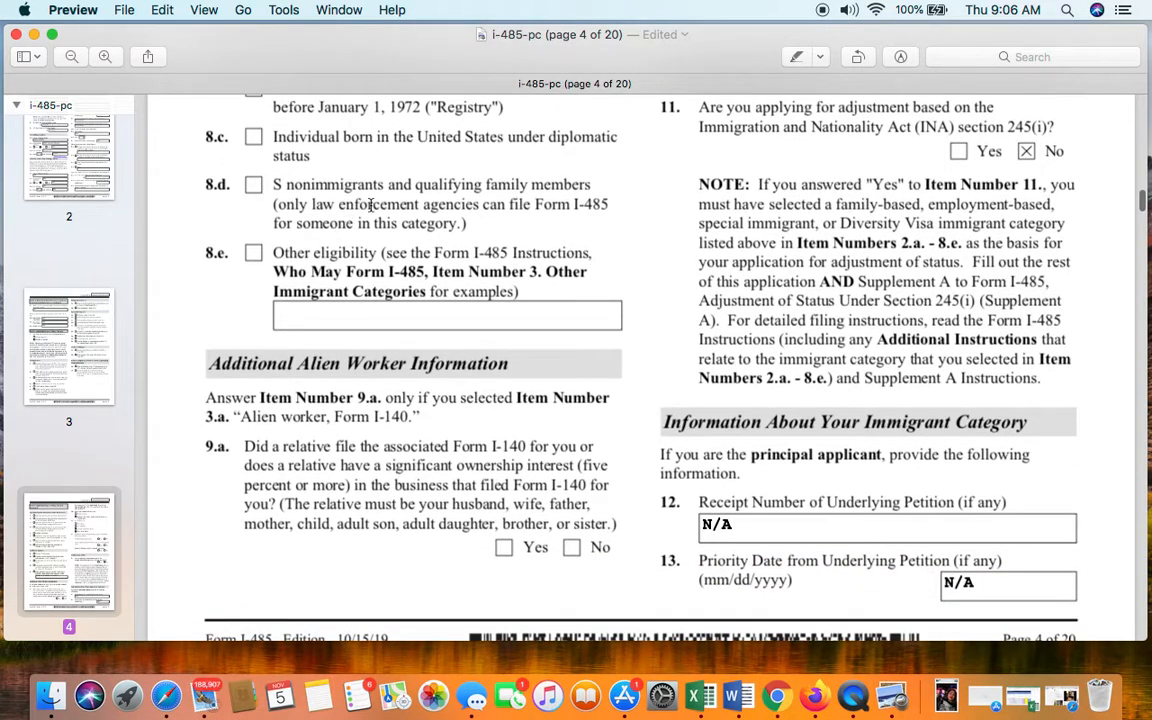
scroll(370, 200, "down", 3)
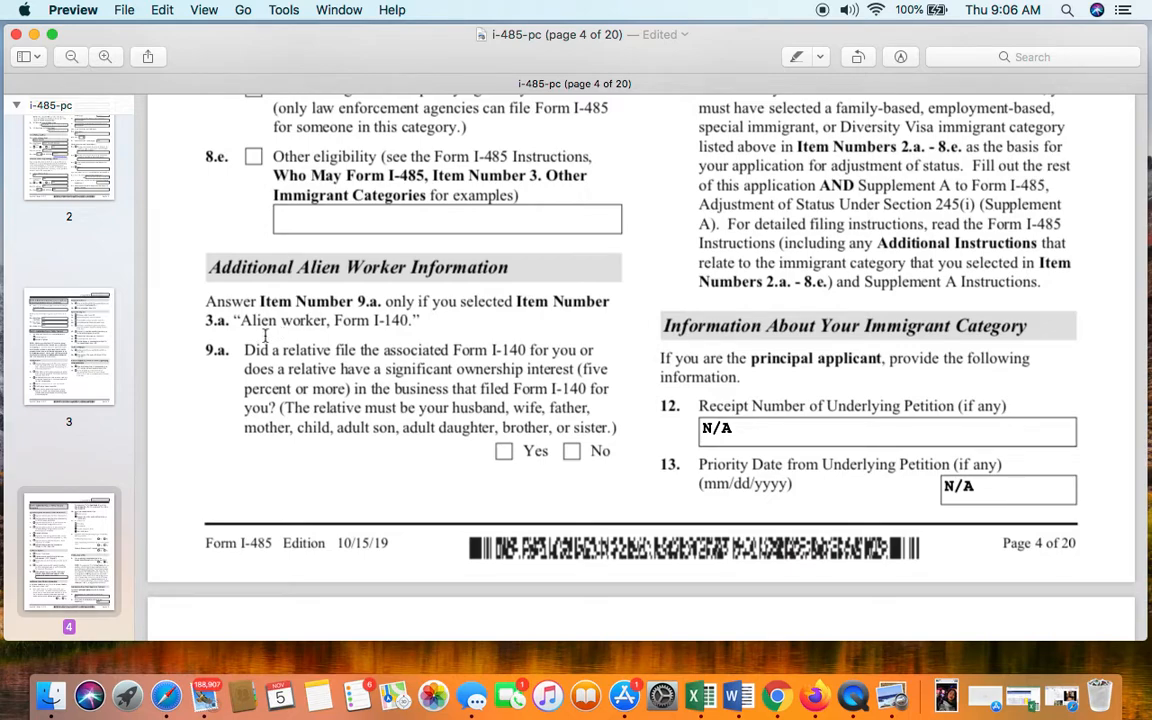
scroll(334, 300, "up", 3)
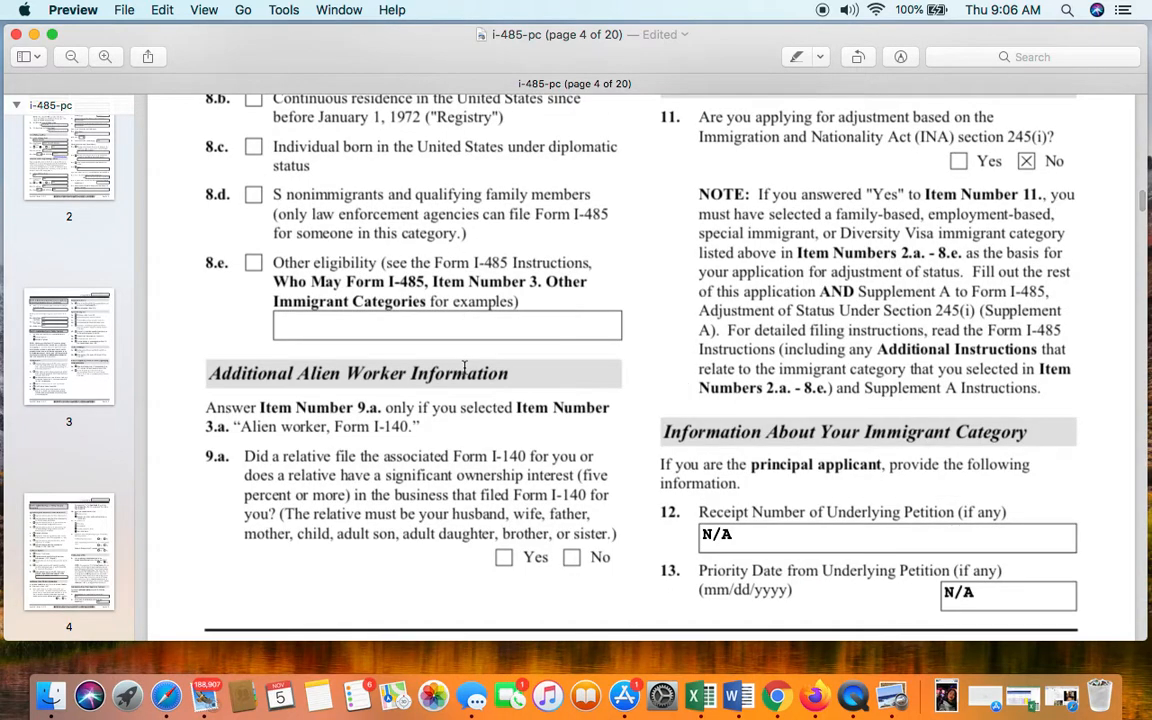
scroll(470, 400, "up", 2)
scroll(470, 400, "down", 4)
scroll(470, 400, "up", 10)
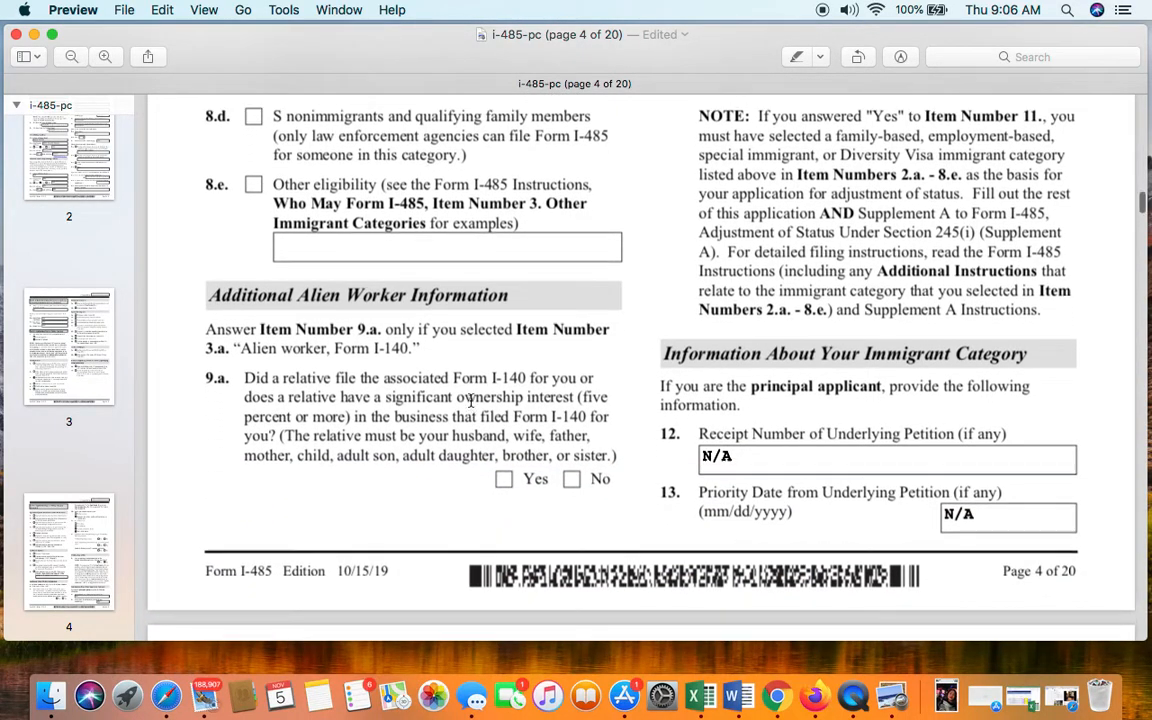
scroll(470, 400, "down", 10)
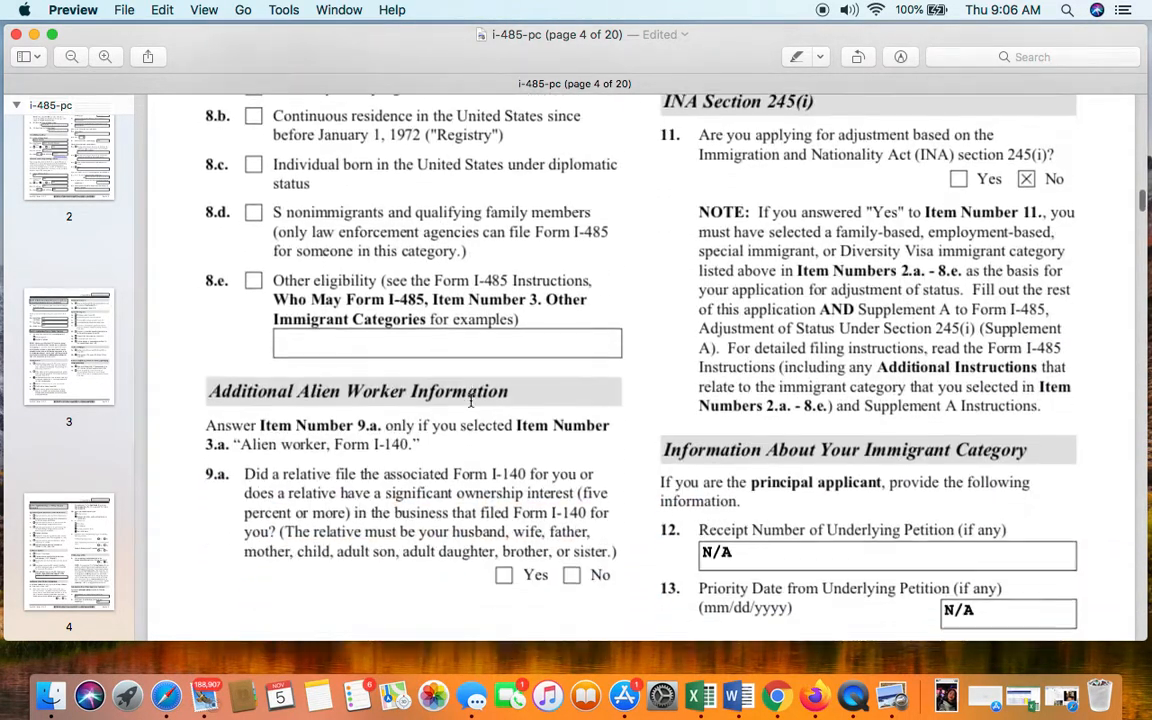
scroll(470, 400, "up", 18)
scroll(470, 400, "down", 3)
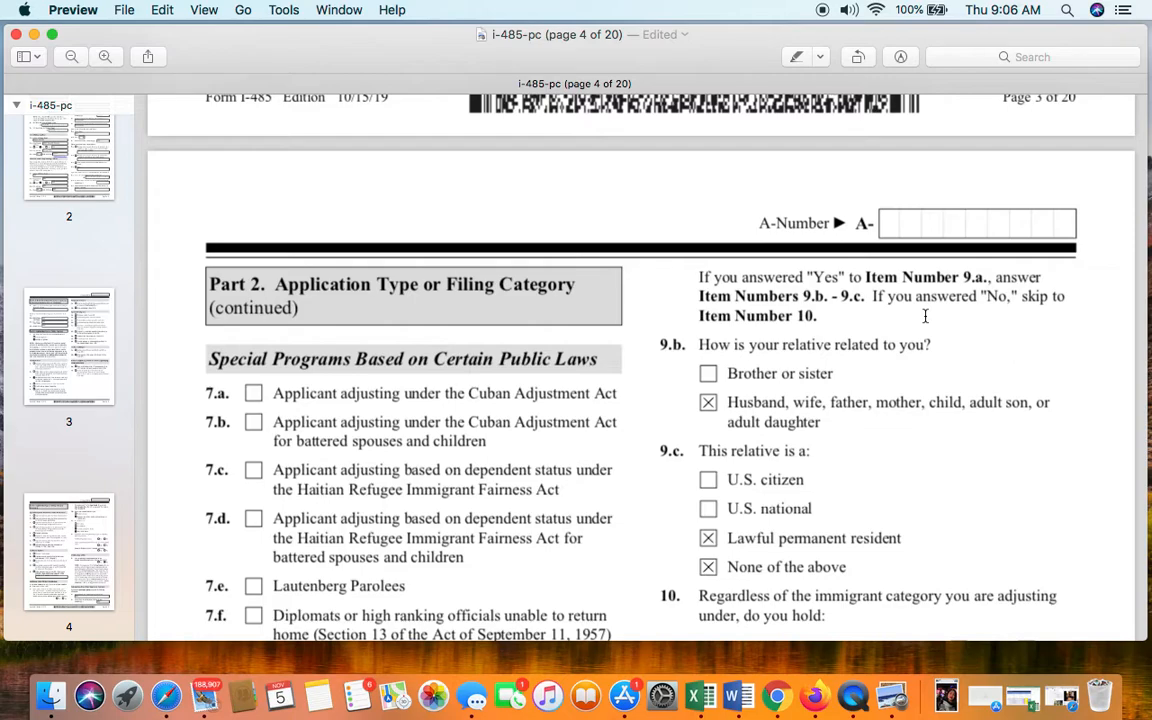
scroll(925, 316, "down", 2)
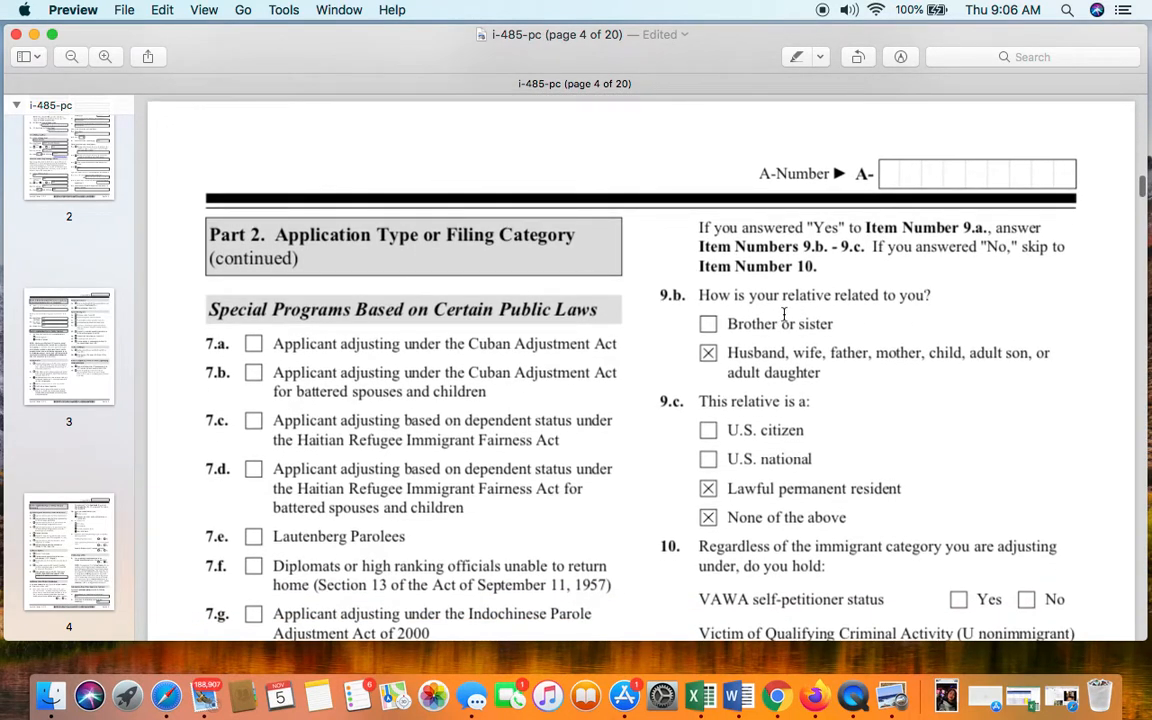
scroll(784, 314, "down", 1)
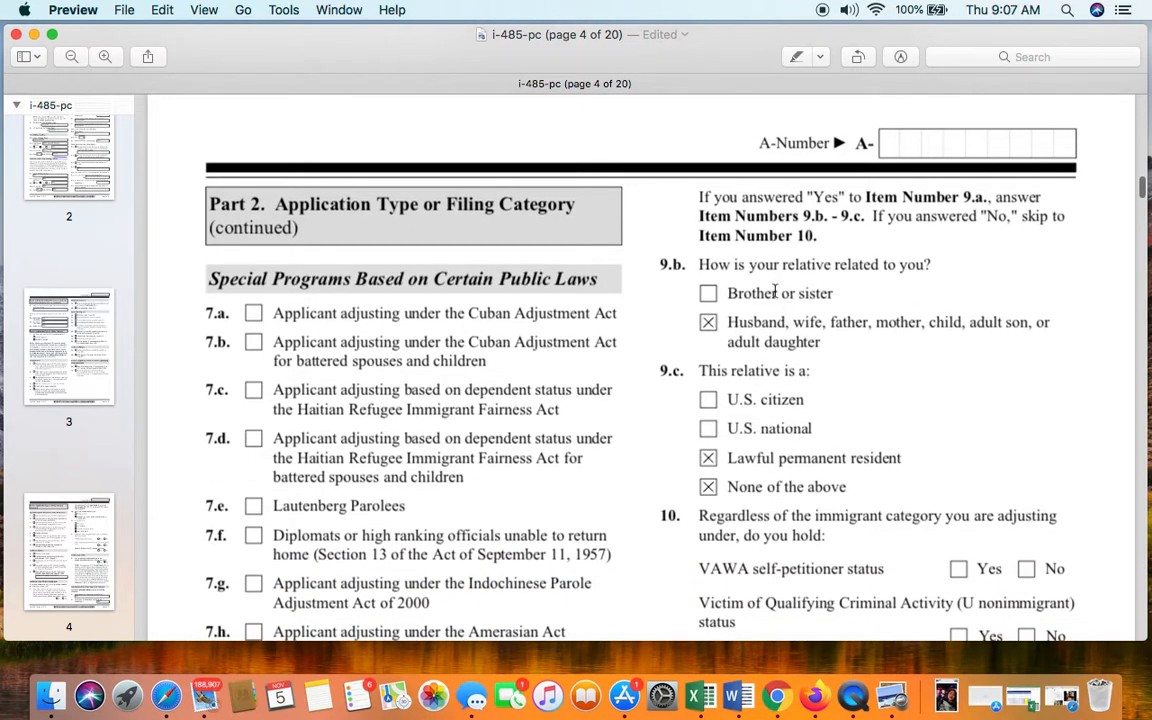
scroll(789, 293, "down", 1)
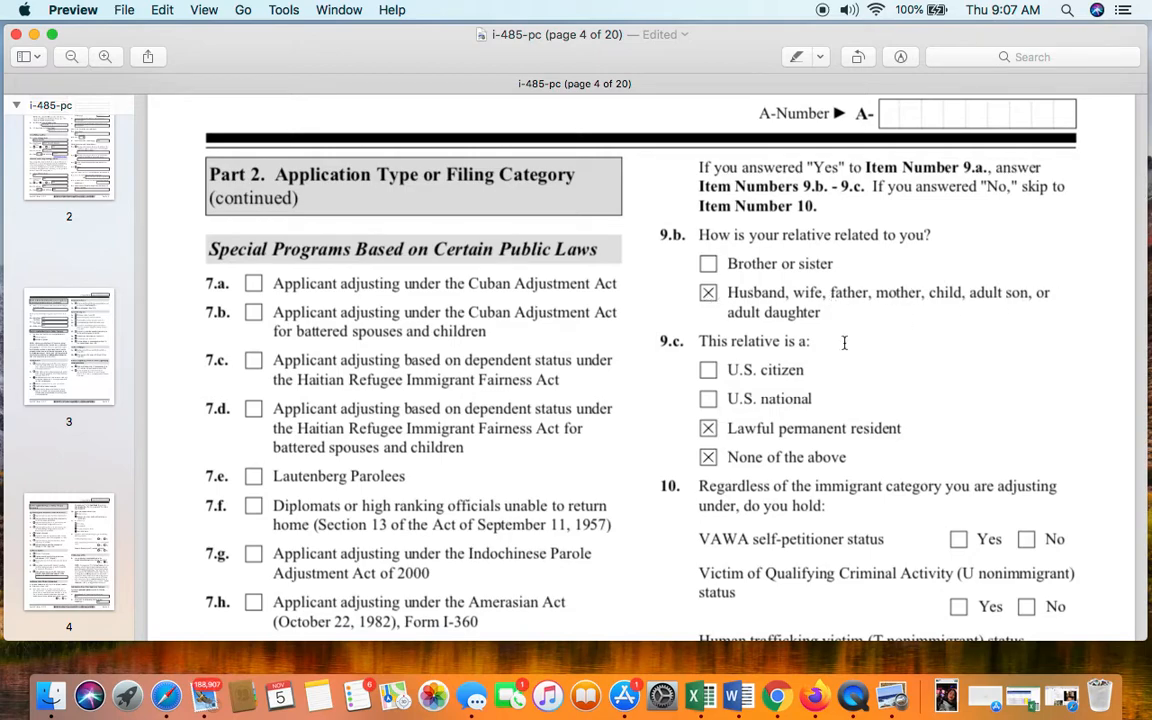
scroll(820, 312, "down", 2)
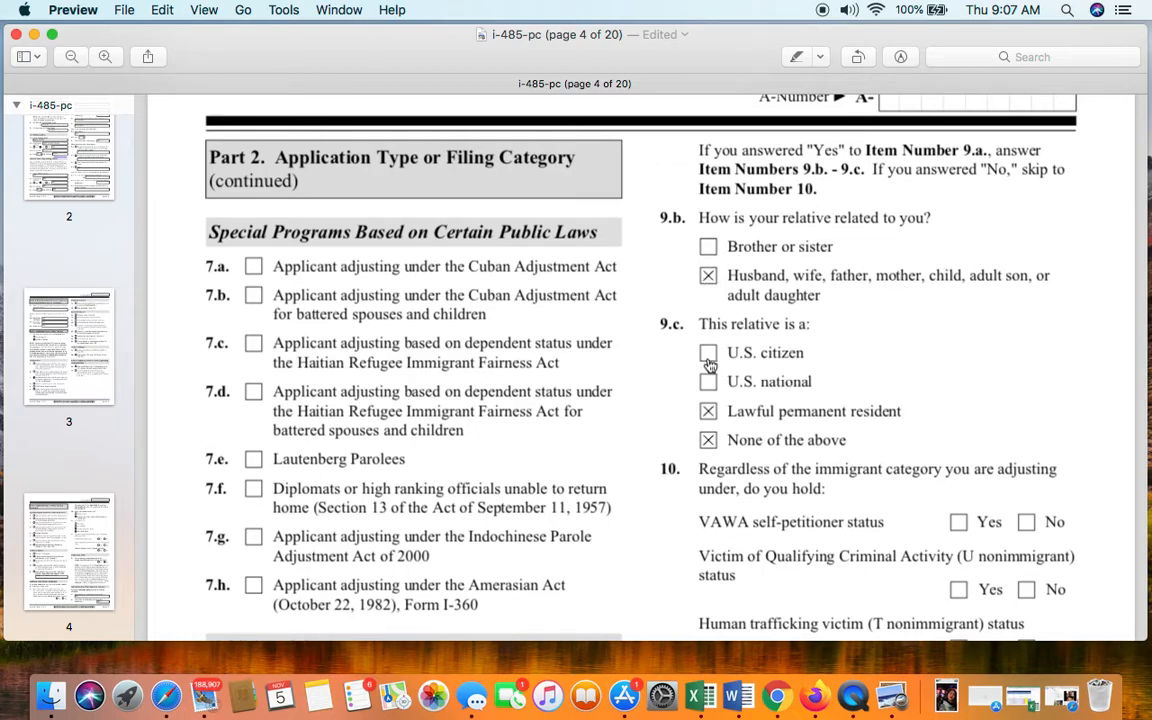
scroll(713, 355, "down", 1)
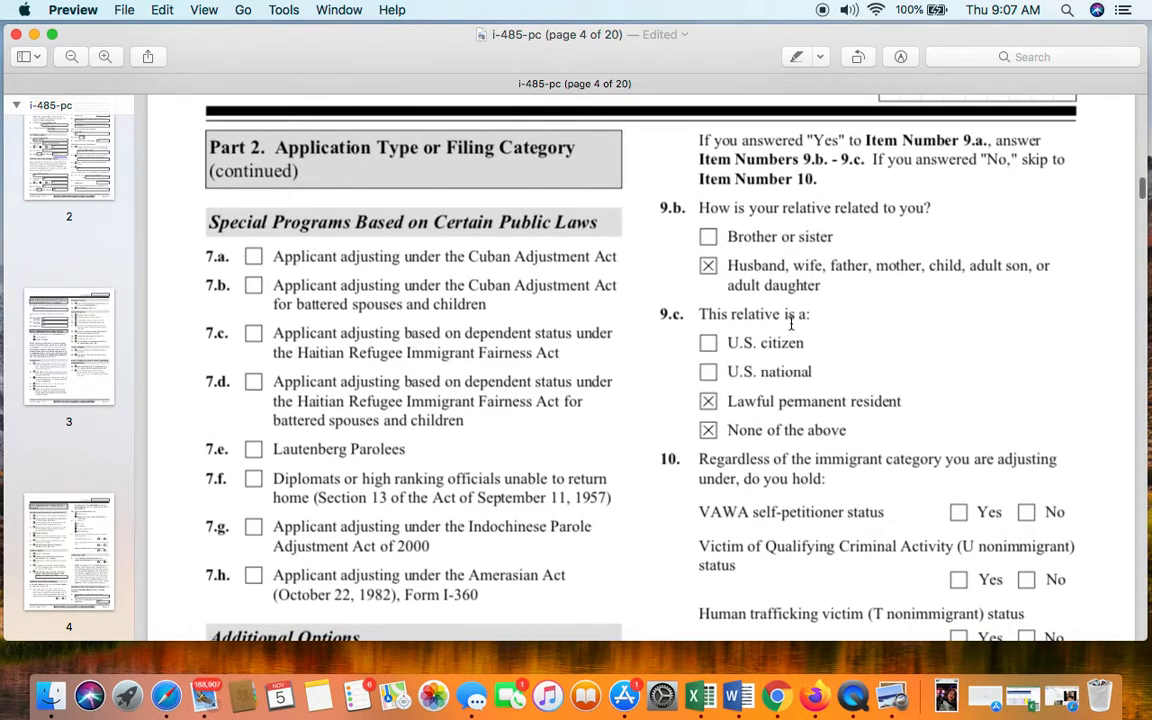
left_click(709, 404)
scroll(722, 425, "down", 5)
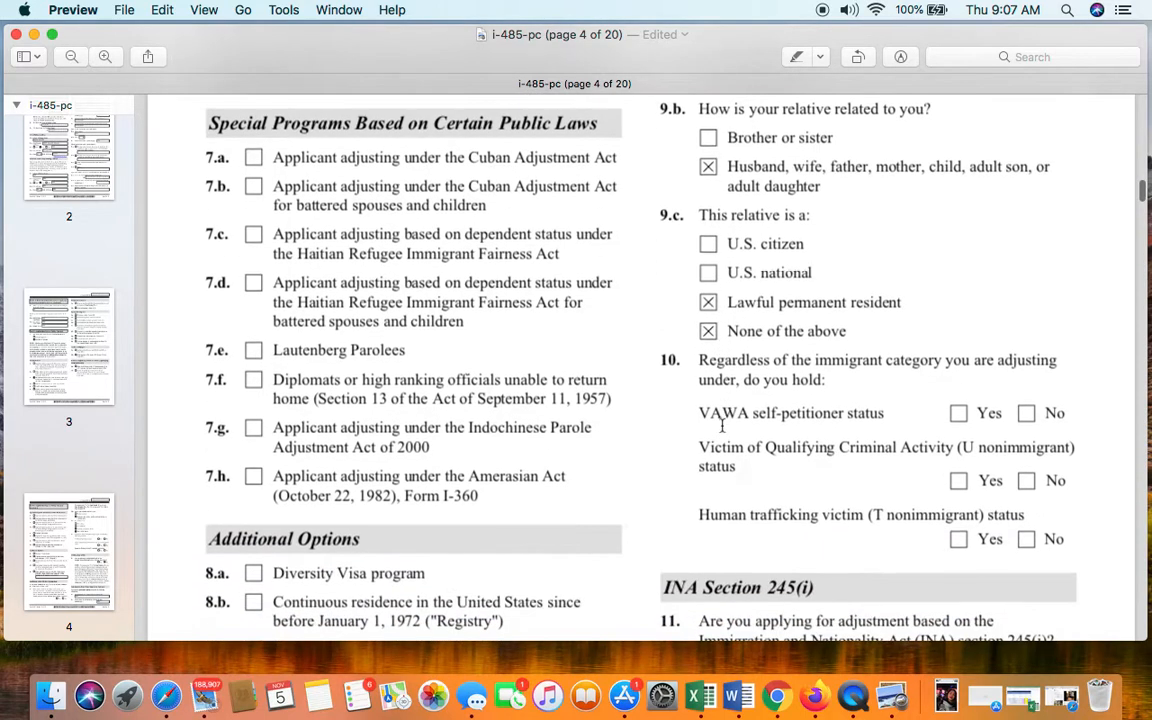
scroll(722, 425, "down", 2)
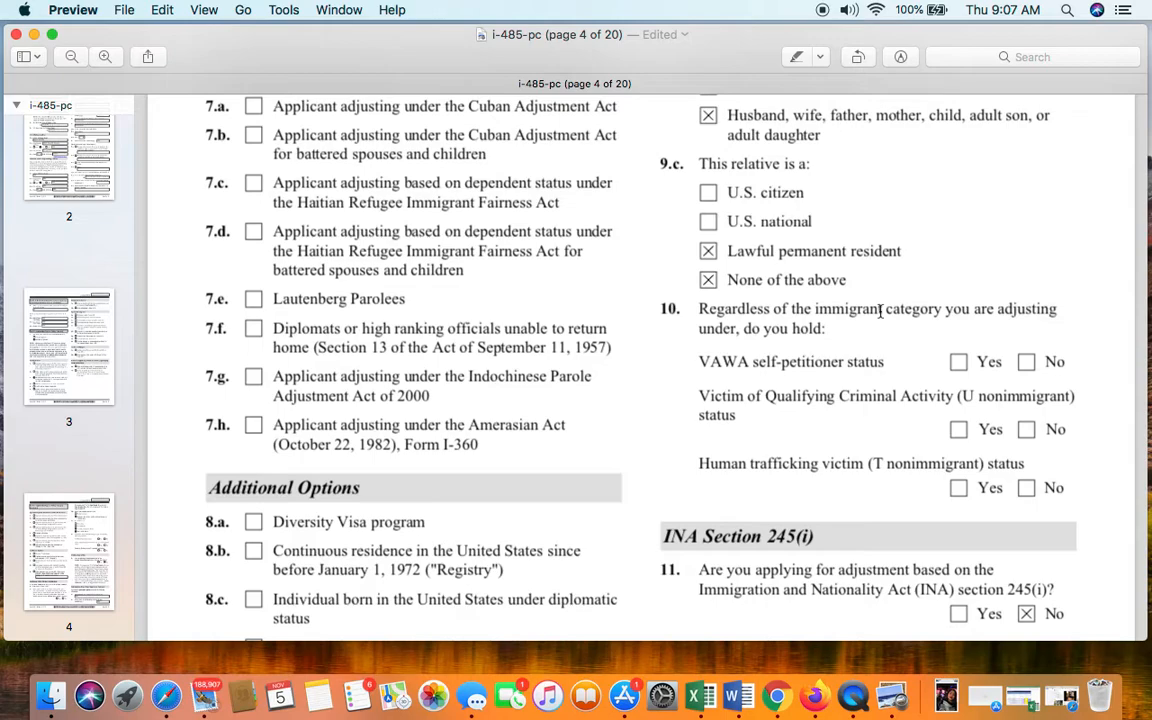
scroll(880, 311, "down", 2)
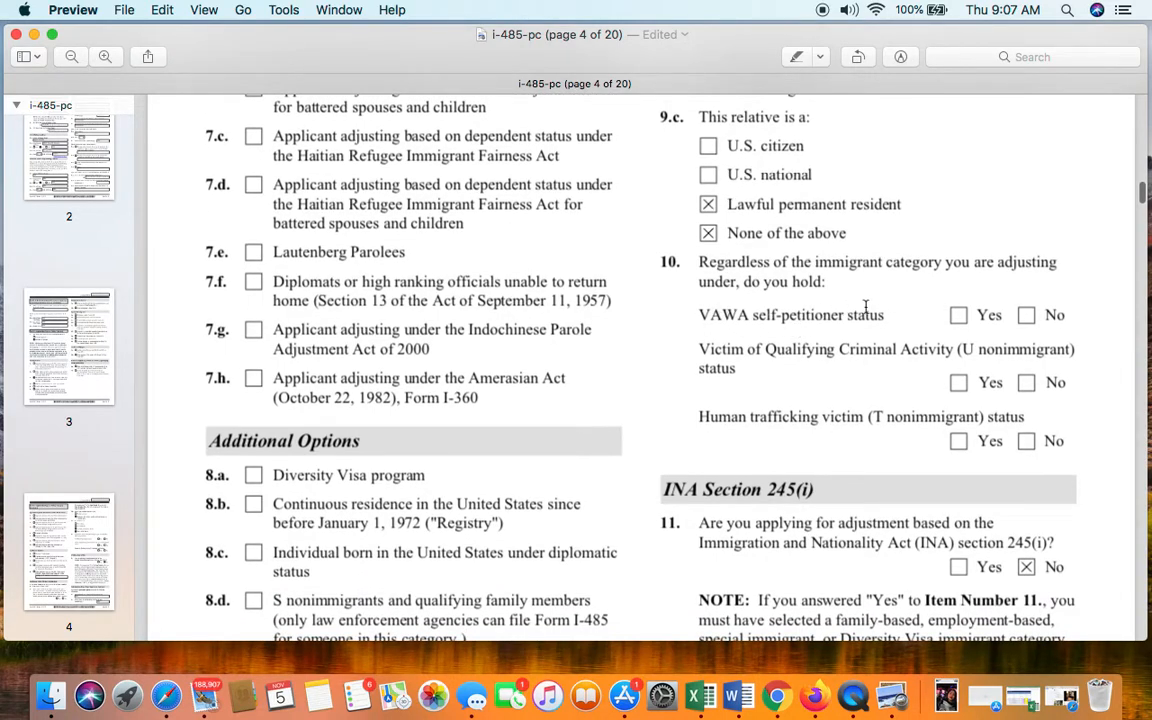
- Answer No to item 10's VAWA self-petitioner question, leaving Yes unchecked
left_click(958, 317)
left_click(1030, 317)
scroll(1019, 391, "down", 5)
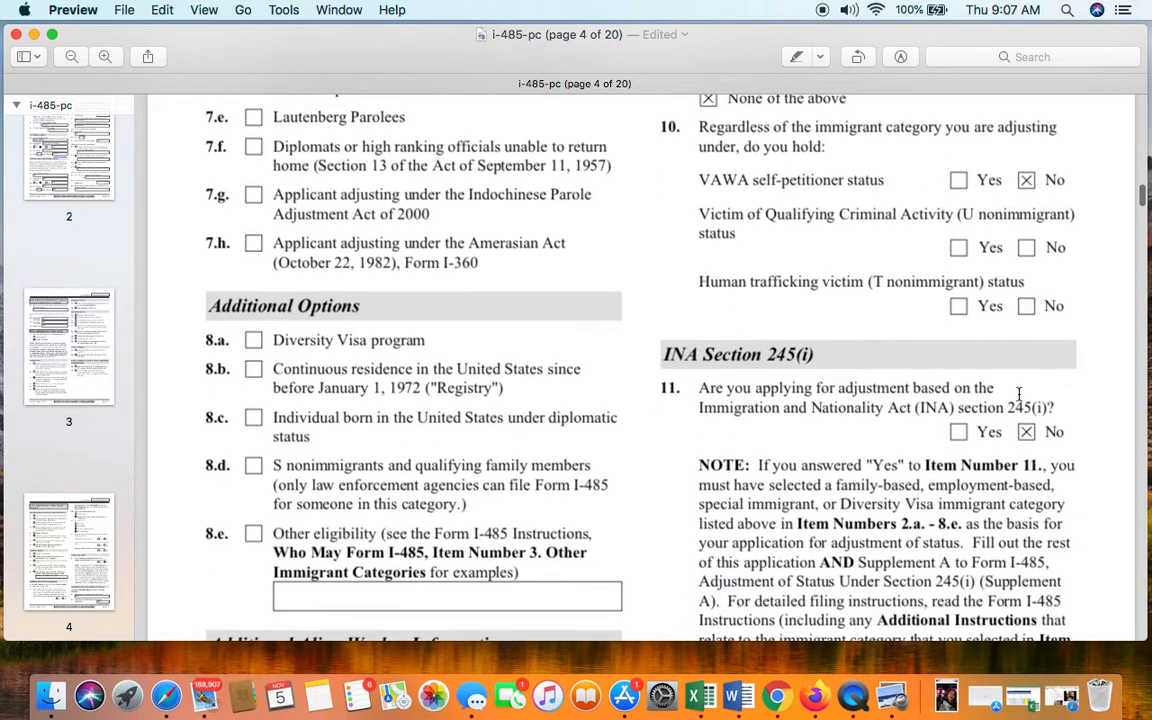
scroll(999, 366, "down", 1)
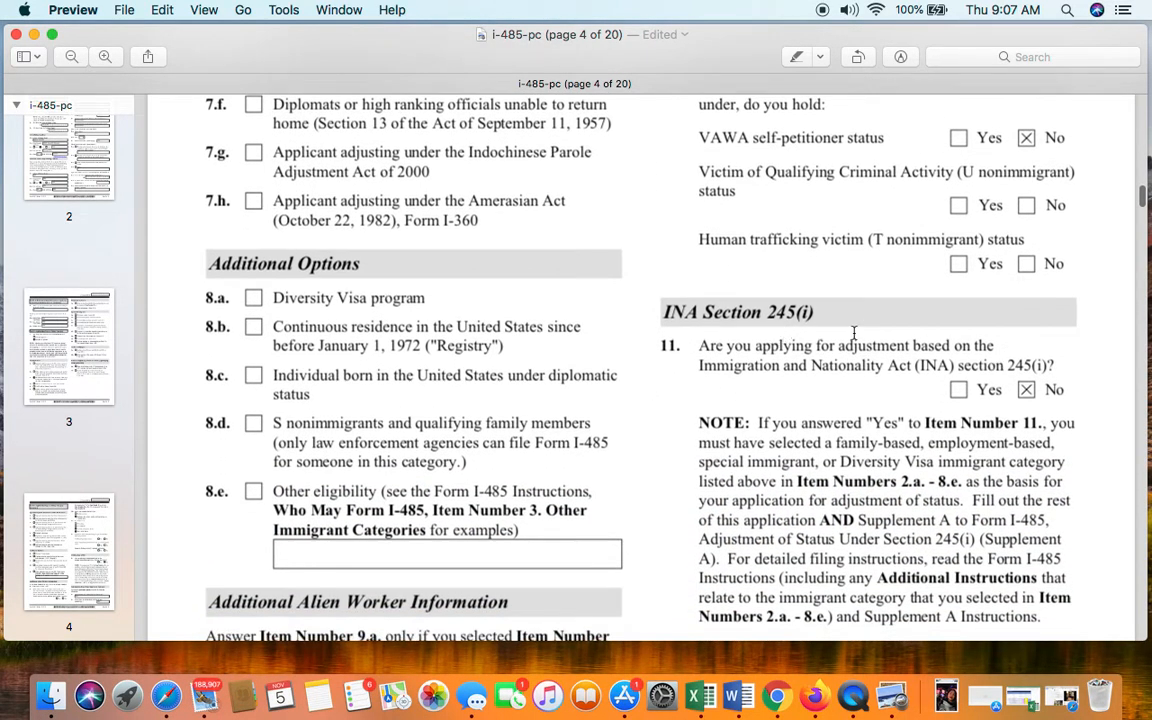
scroll(800, 352, "down", 1)
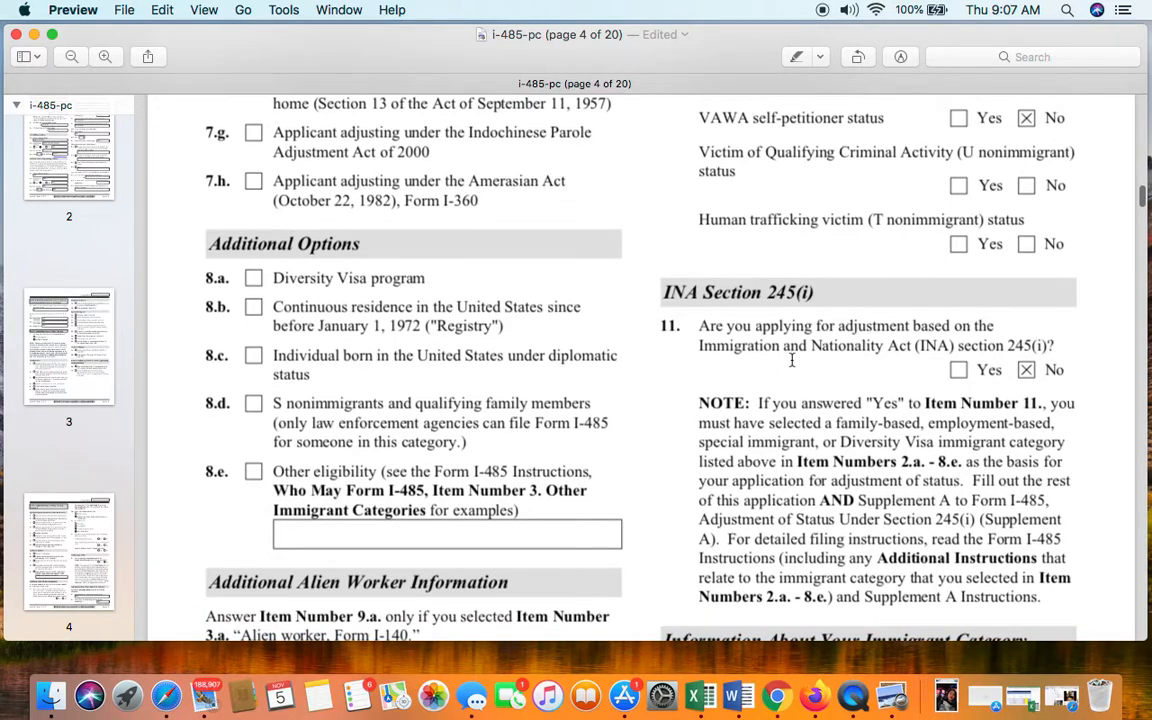
- Review items 11–13, with Receipt Number and Priority Date reading N/A
scroll(792, 360, "up", 1)
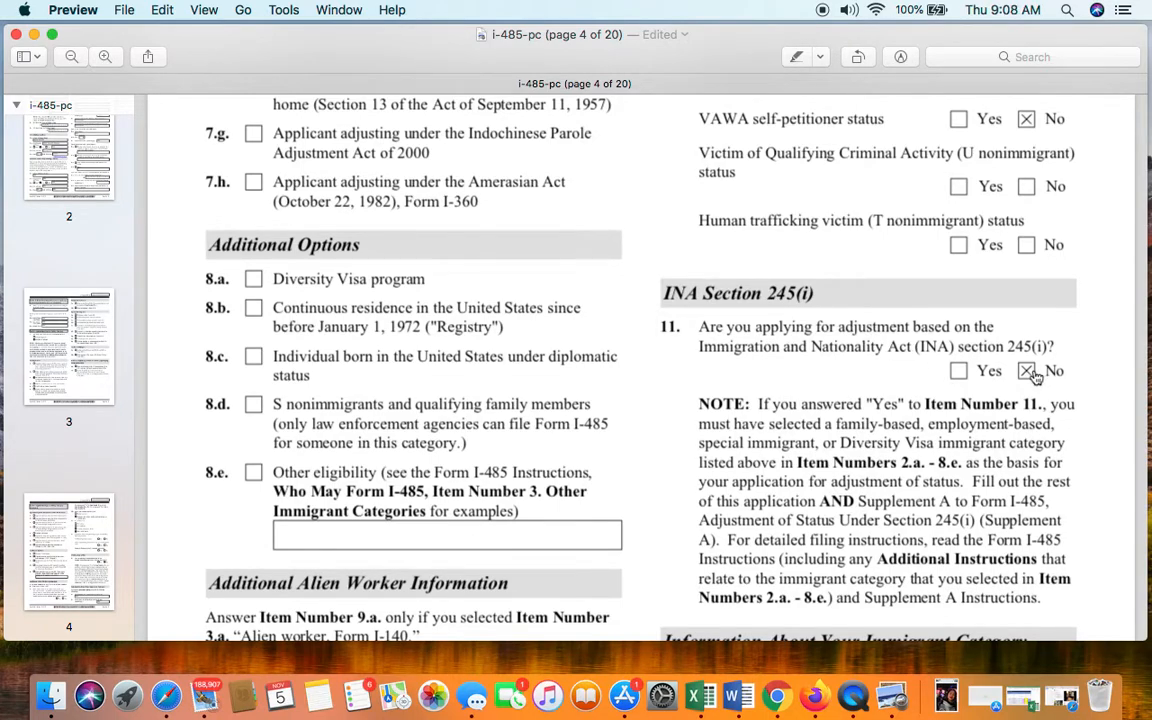
scroll(1030, 399, "down", 5)
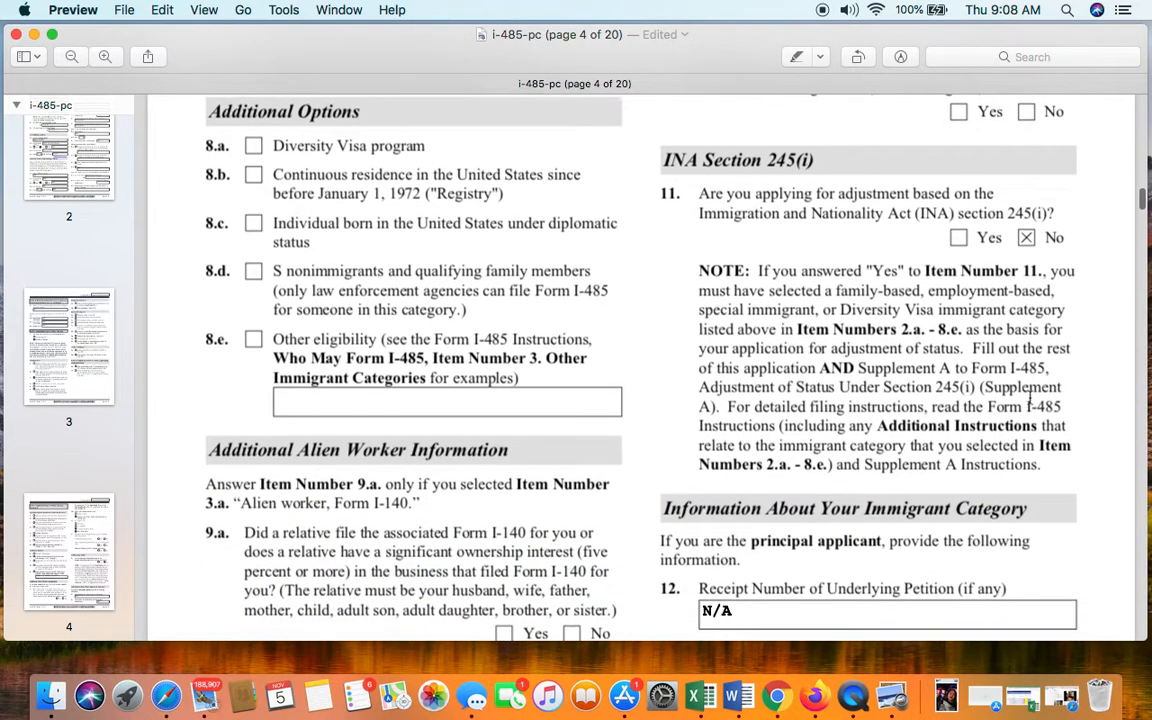
scroll(1031, 399, "down", 1)
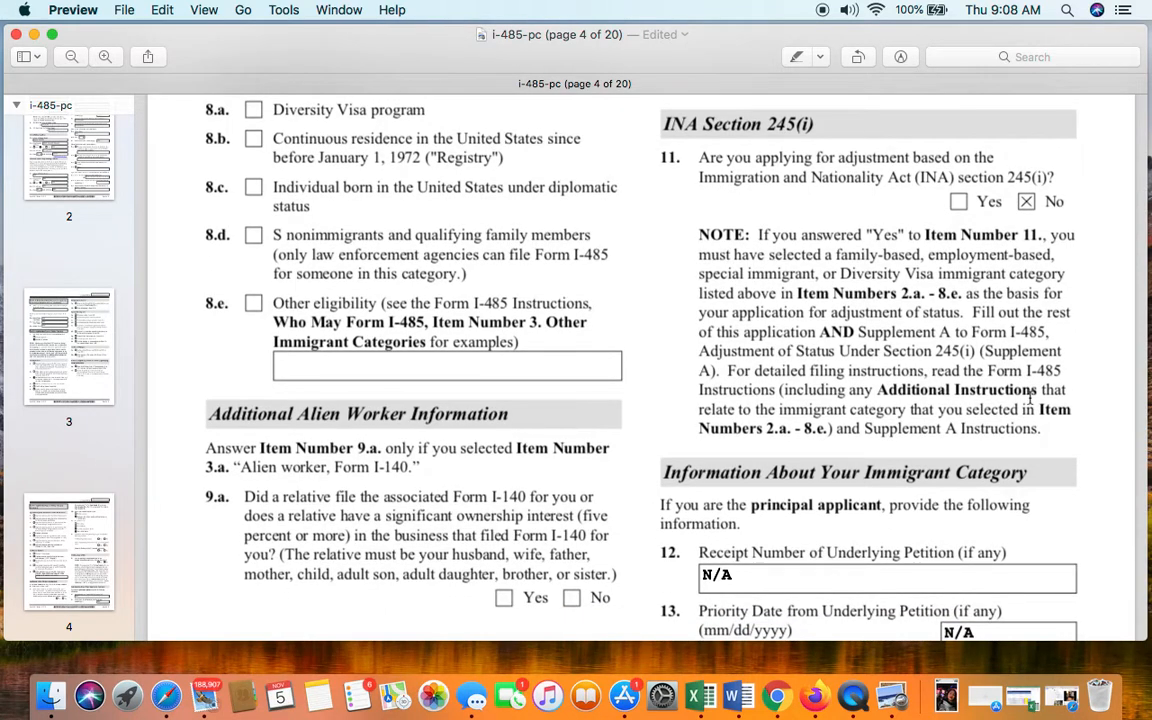
scroll(1030, 399, "down", 5)
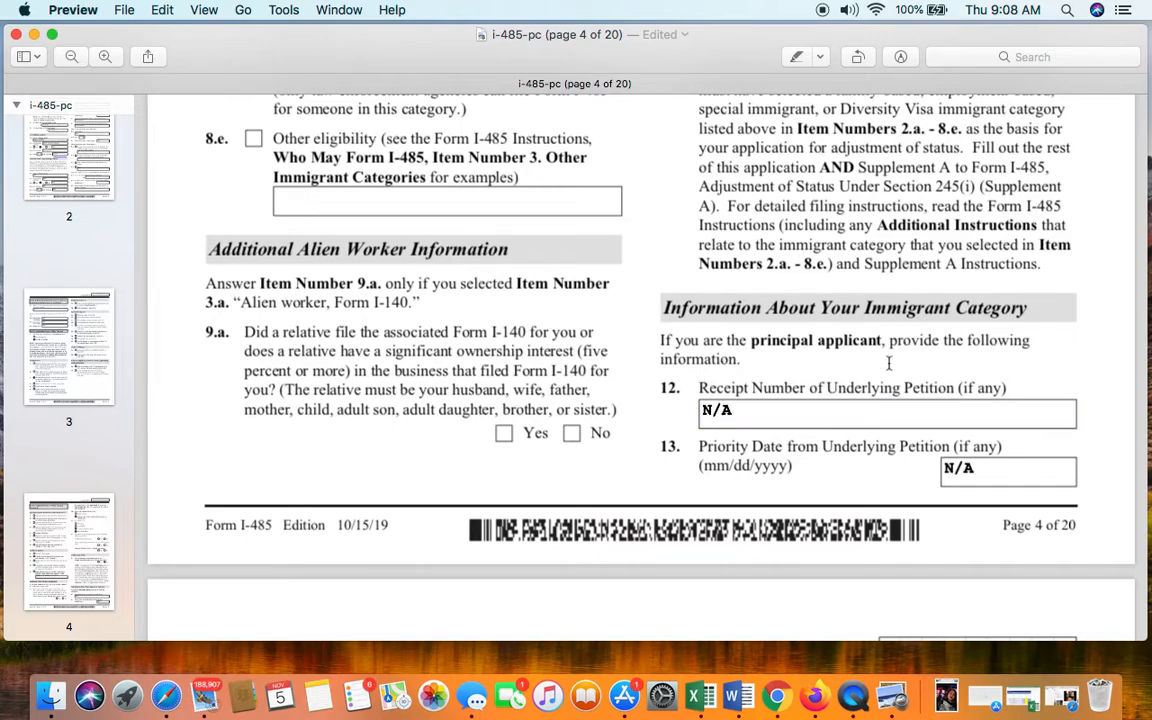
scroll(1046, 373, "down", 2)
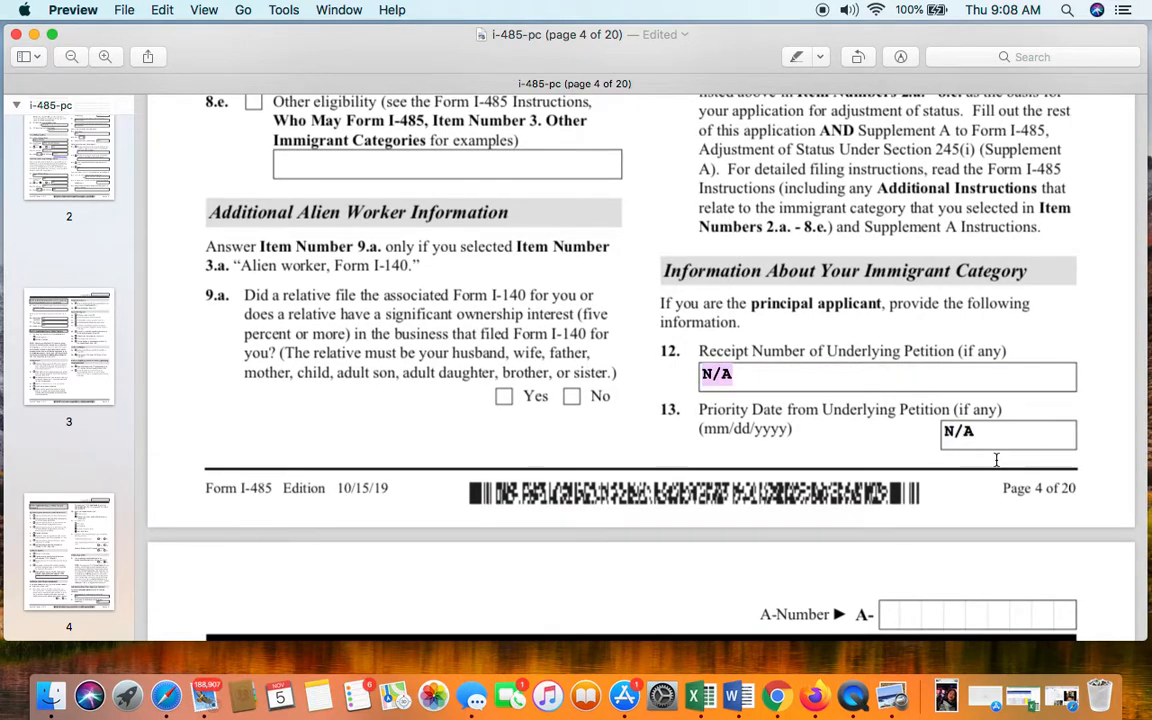
scroll(996, 461, "down", 2)
scroll(996, 461, "down", 10)
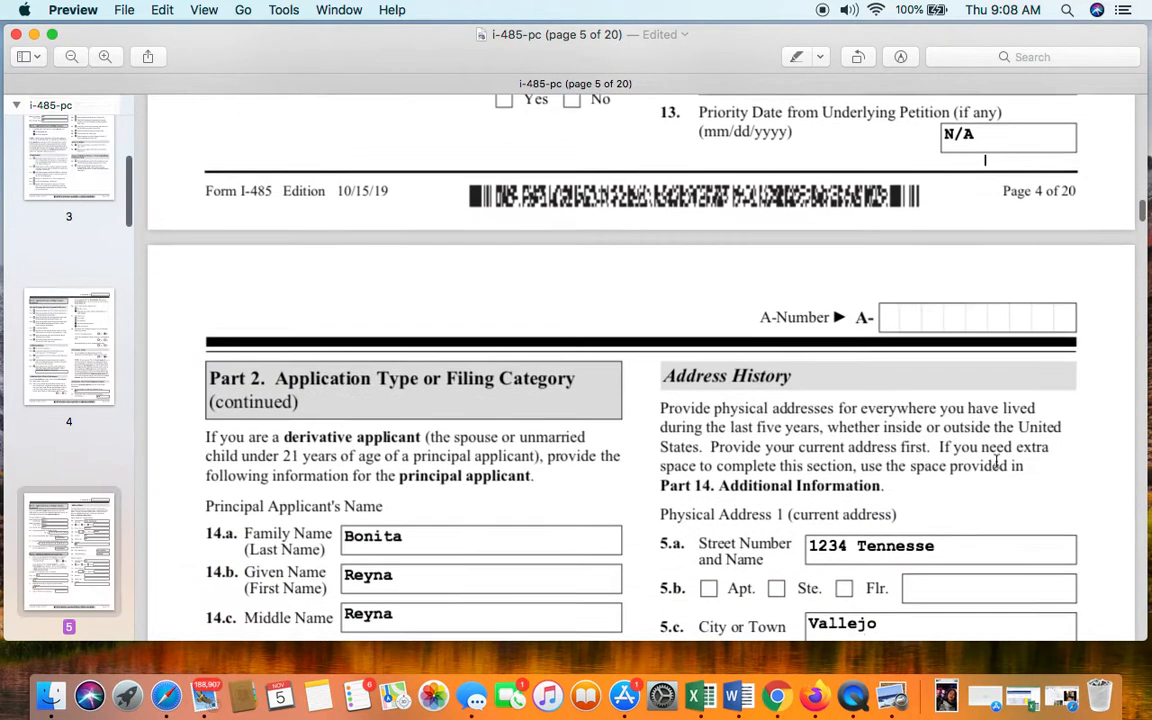
scroll(996, 461, "down", 3)
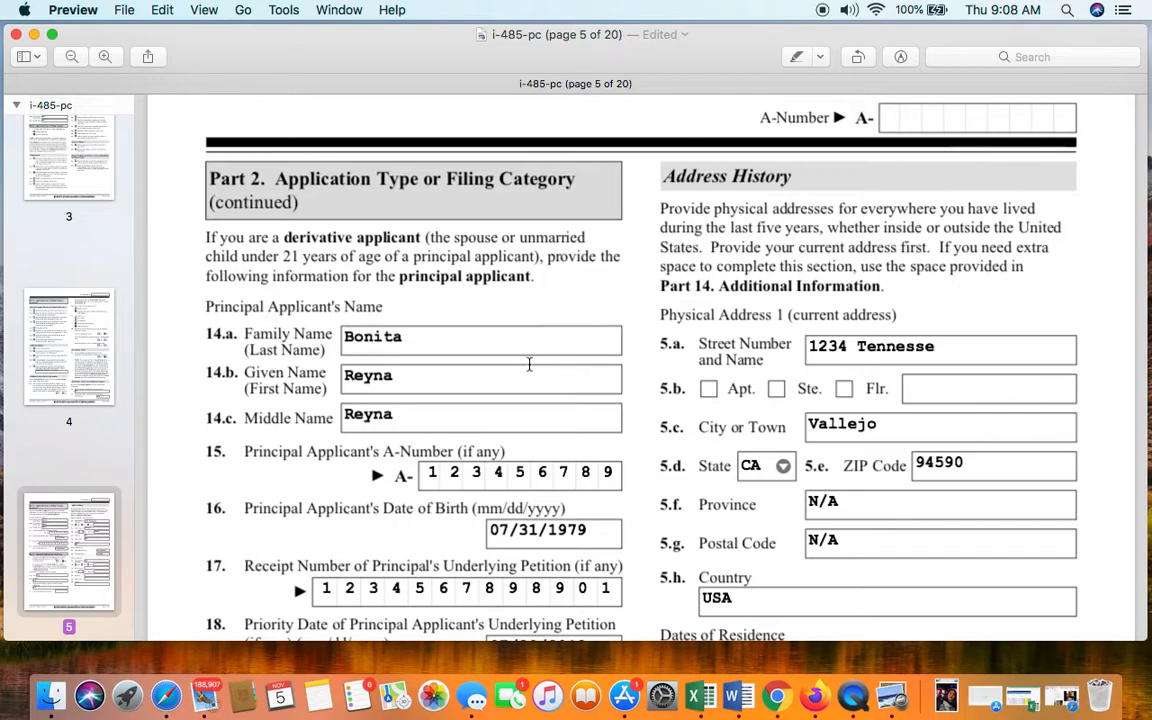
scroll(530, 365, "down", 3)
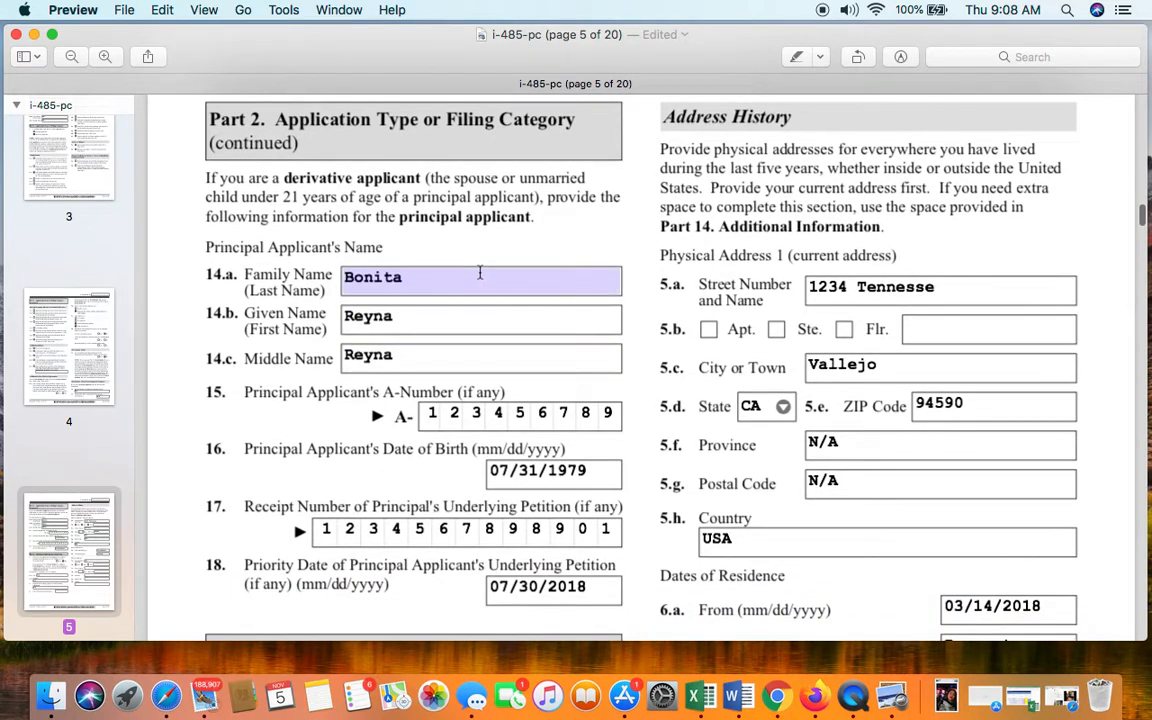
scroll(480, 270, "down", 2)
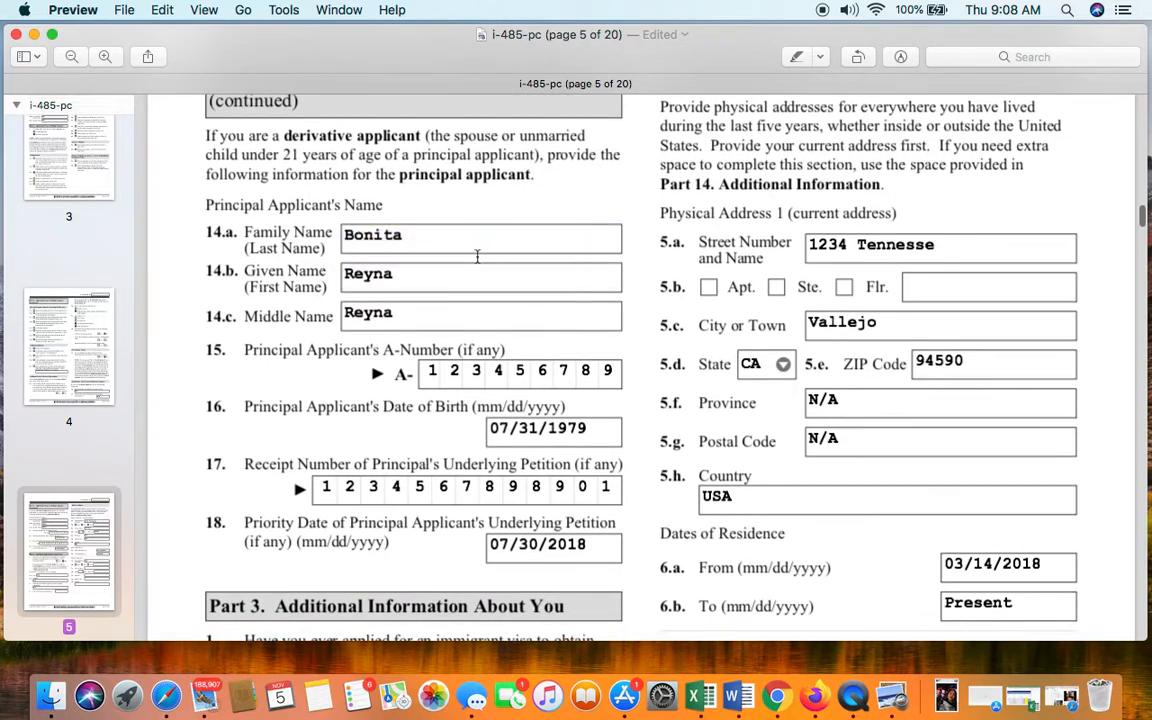
double_click(473, 276)
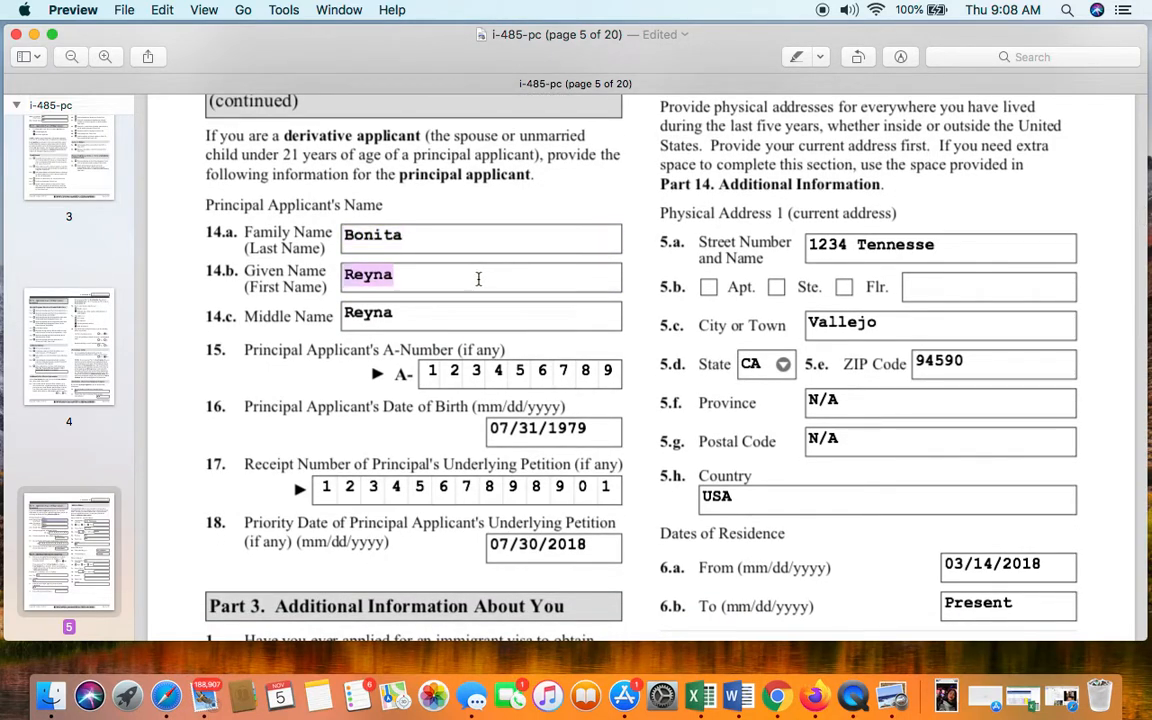
double_click(497, 323)
scroll(420, 330, "down", 1)
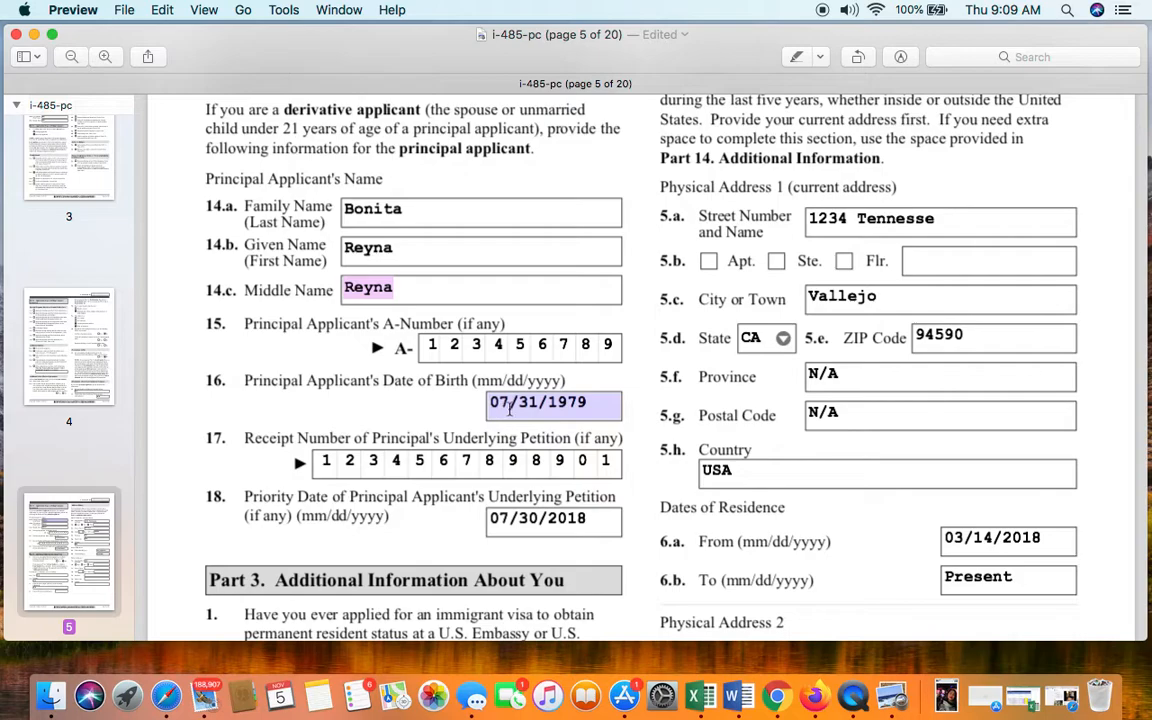
left_click(540, 408)
left_click(608, 408)
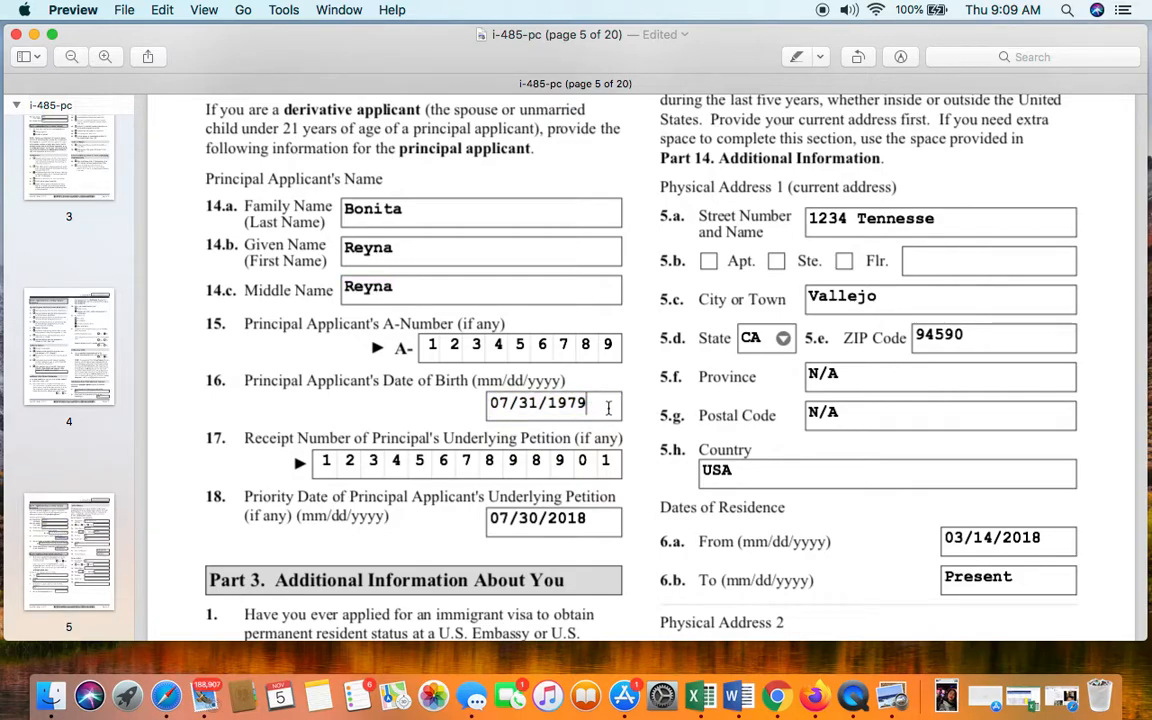
scroll(608, 408, "down", 2)
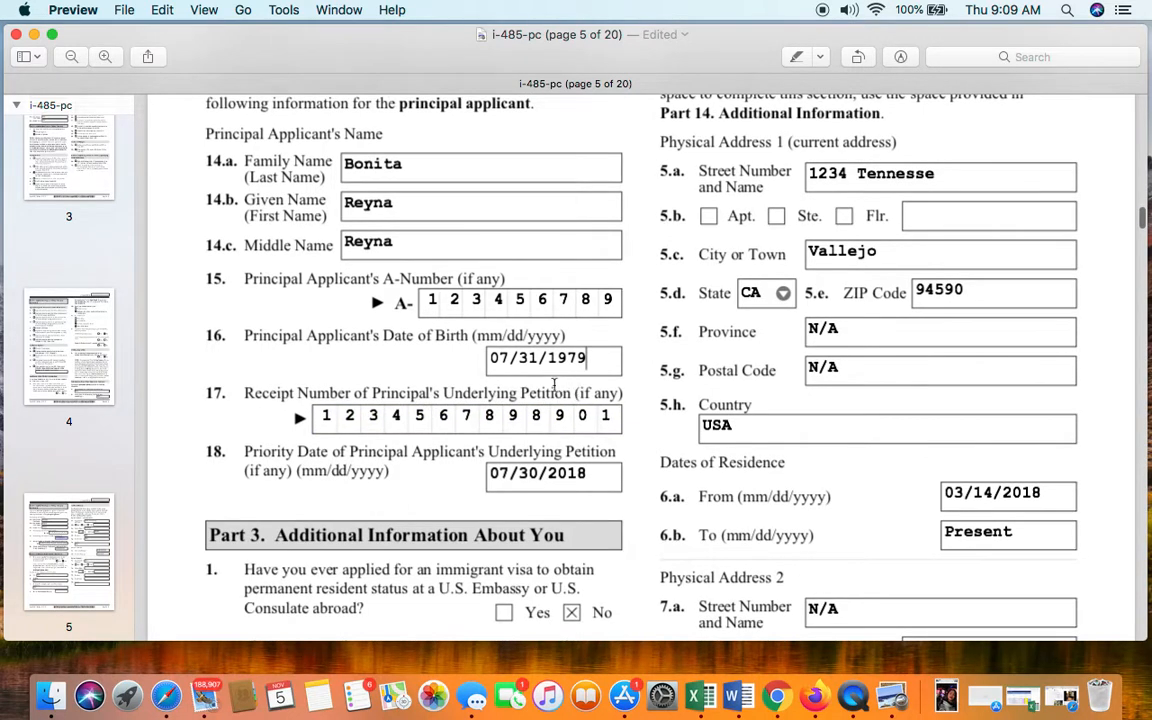
scroll(540, 395, "up", 1)
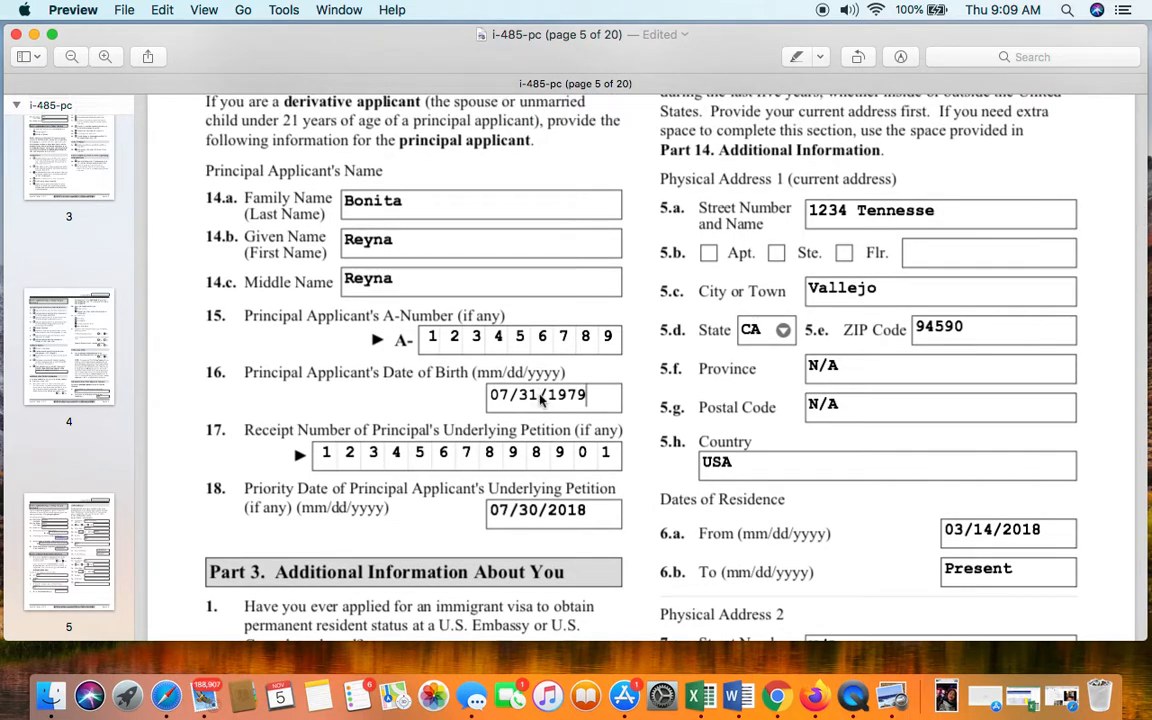
scroll(541, 398, "down", 2)
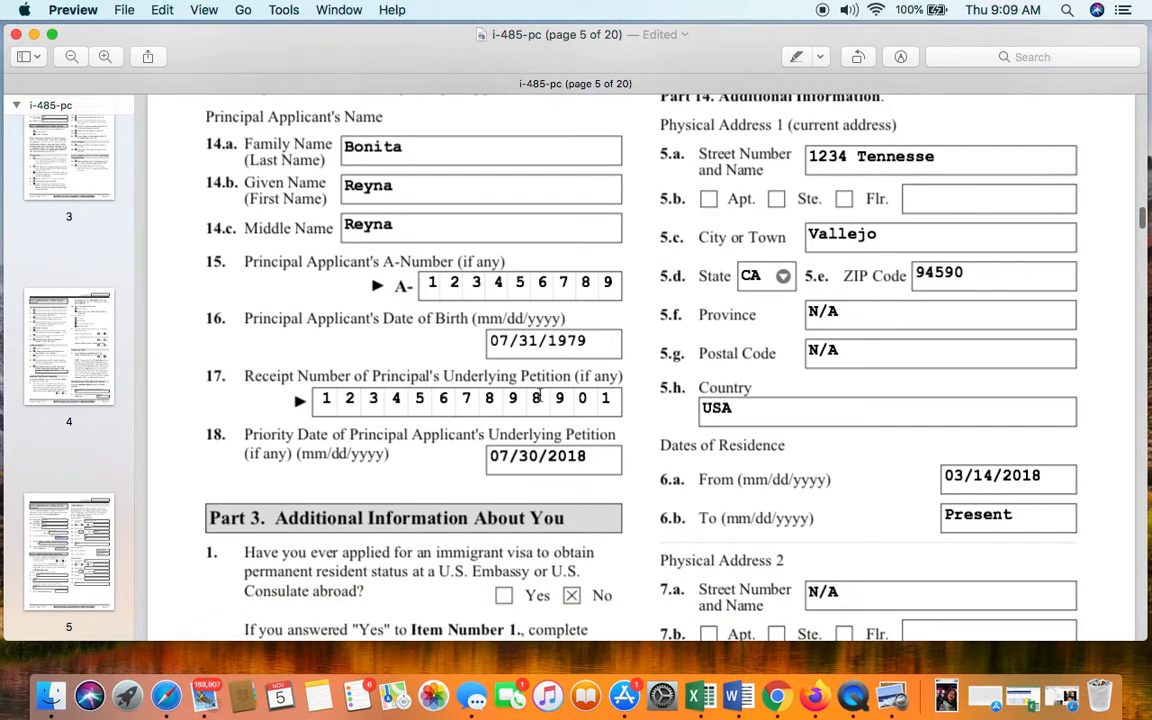
left_click(336, 401)
left_click(439, 397)
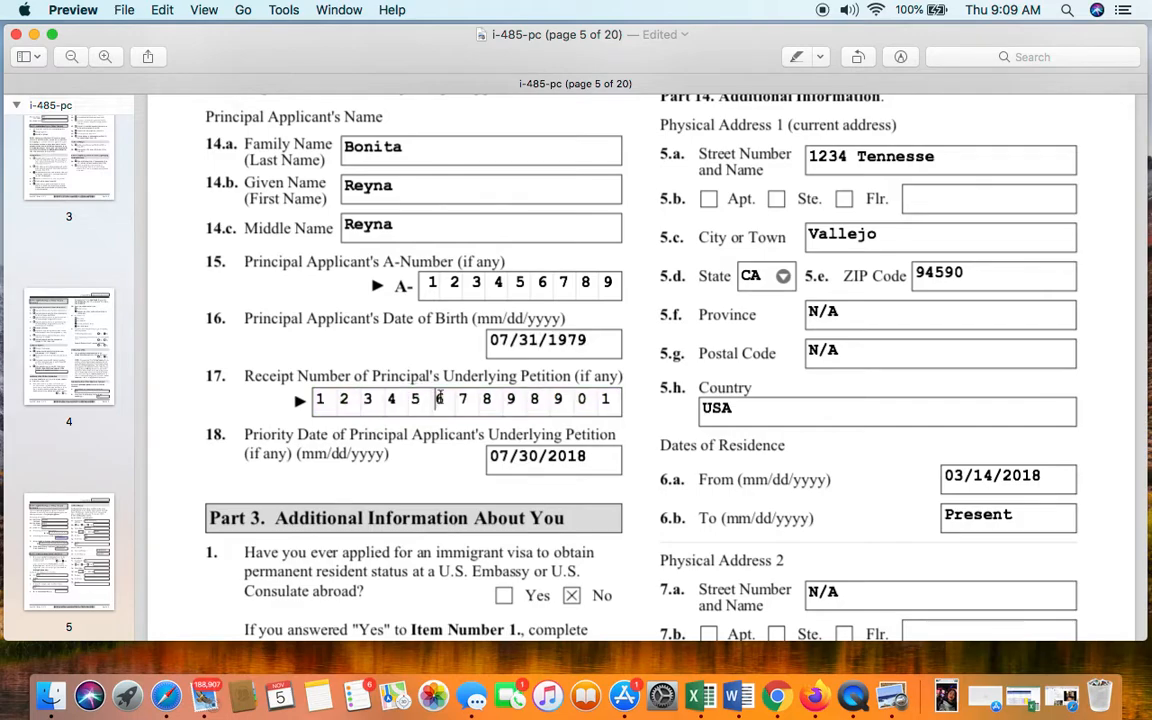
left_click(591, 418)
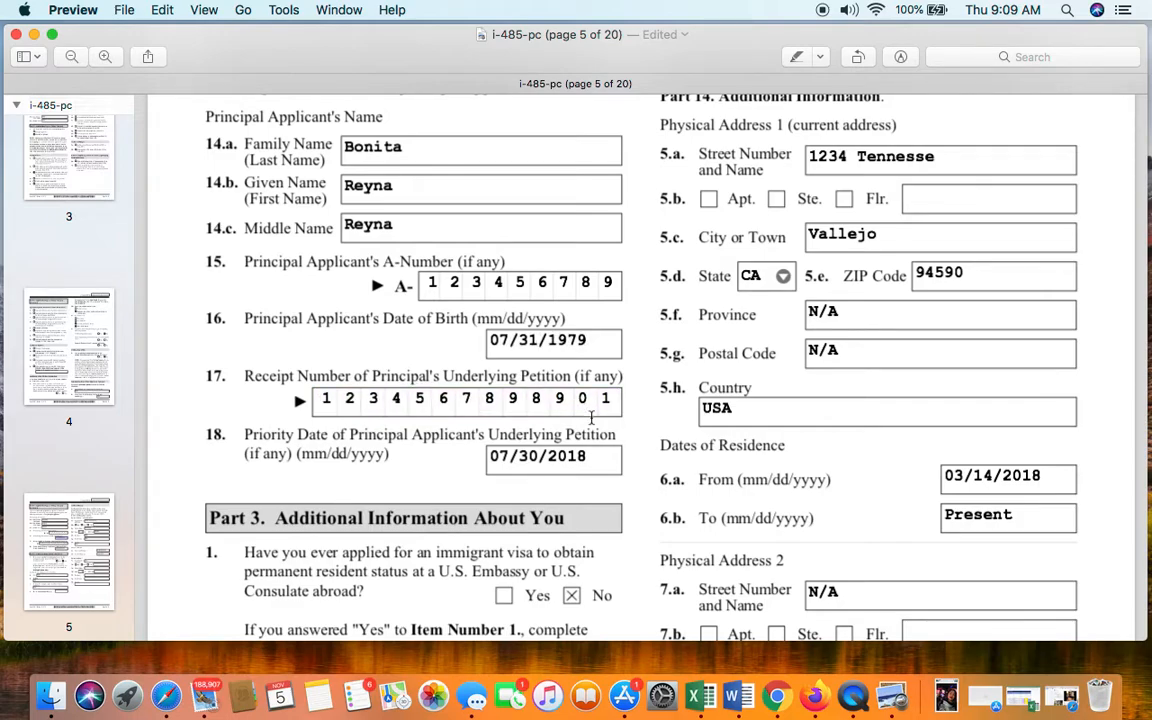
- Check the Priority Date value 07/30/2018, then move down to Part 3
scroll(362, 476, "down", 2)
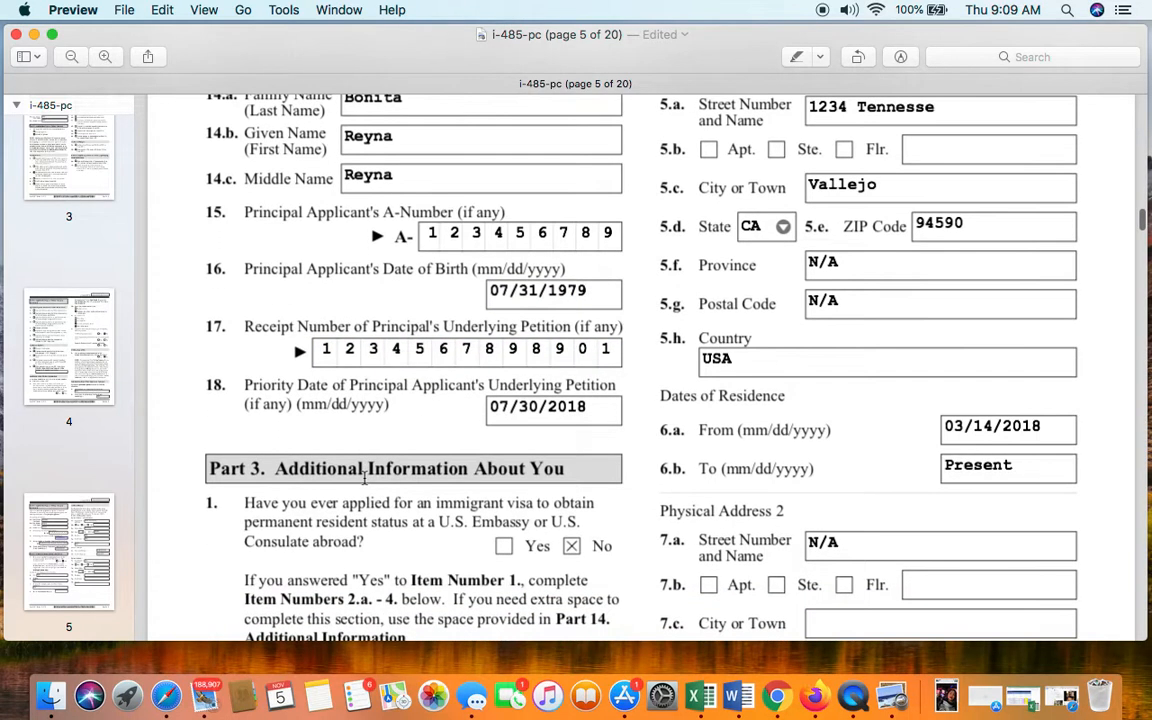
left_click(515, 420)
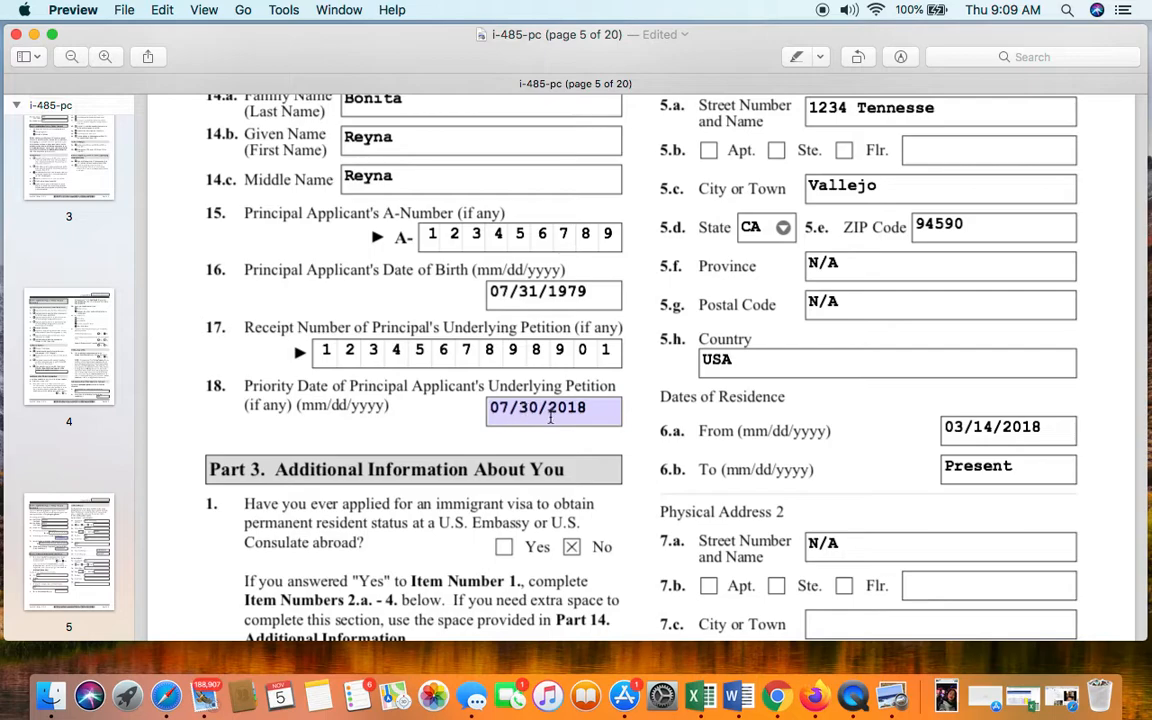
scroll(550, 416, "down", 2)
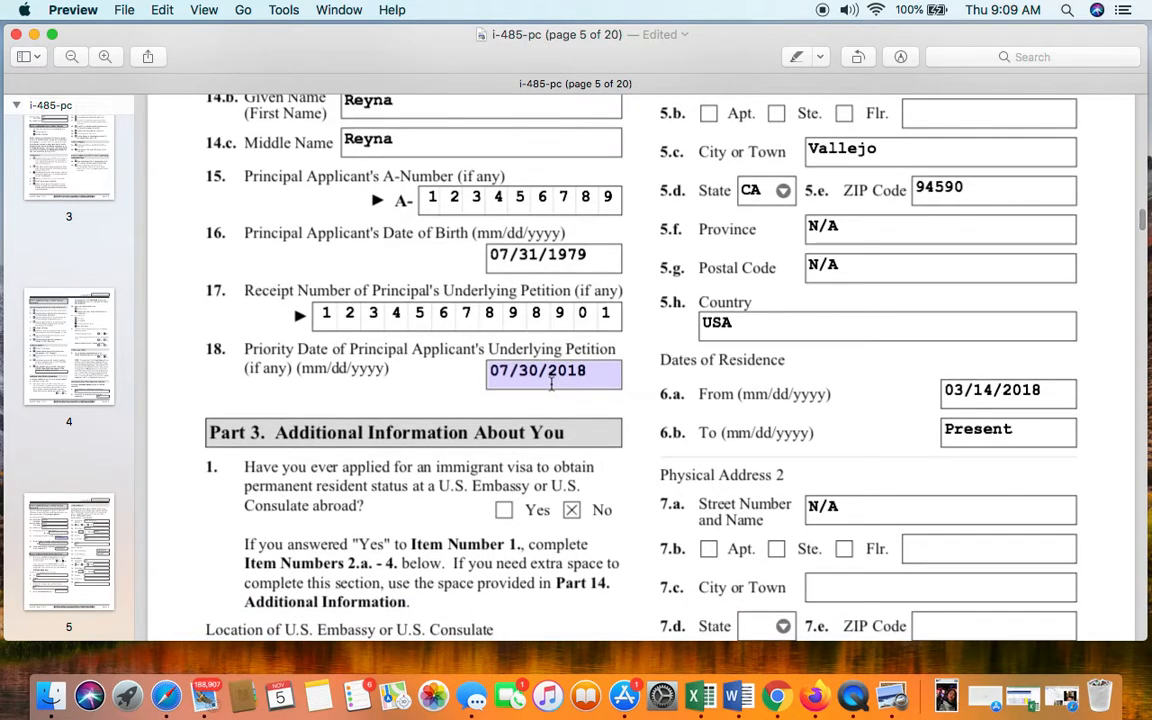
scroll(550, 385, "up", 1)
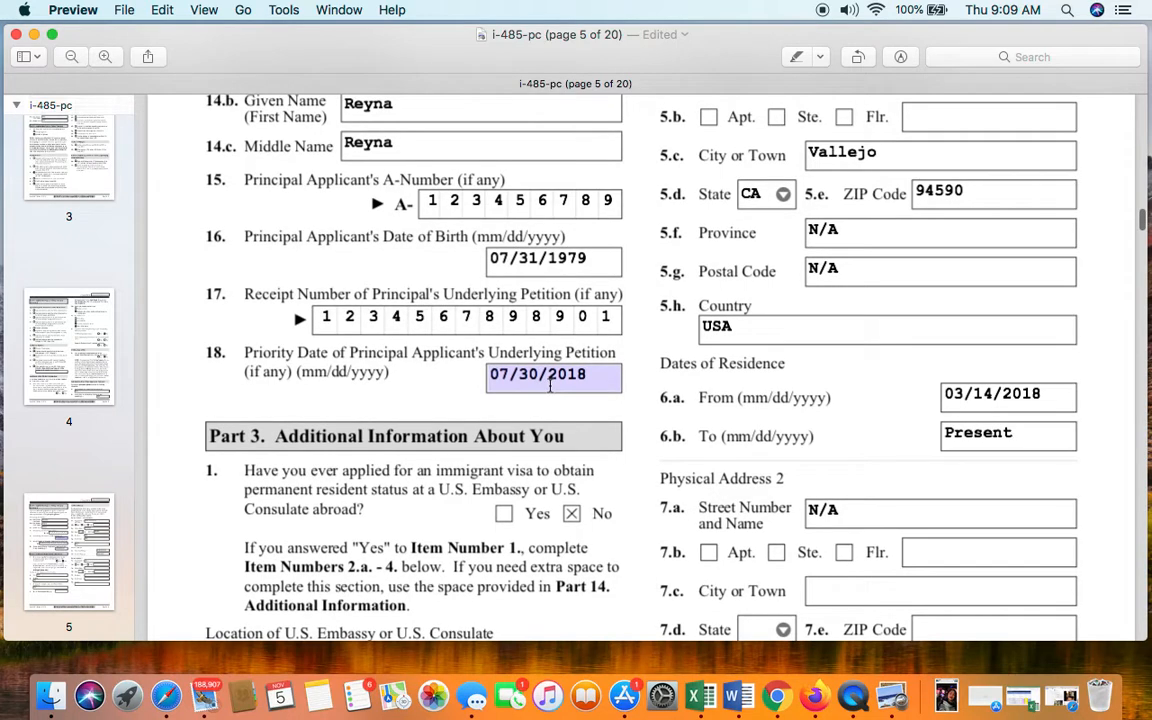
scroll(550, 385, "up", 1)
scroll(549, 385, "down", 1)
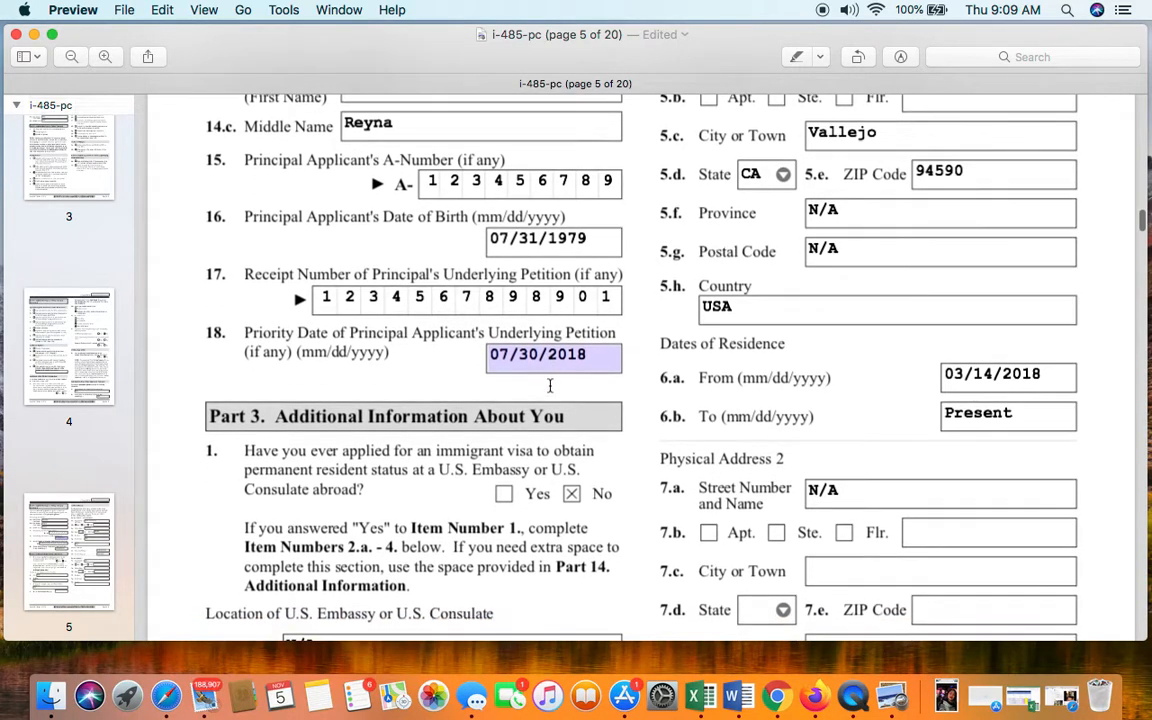
scroll(553, 370, "down", 4)
scroll(554, 369, "up", 1)
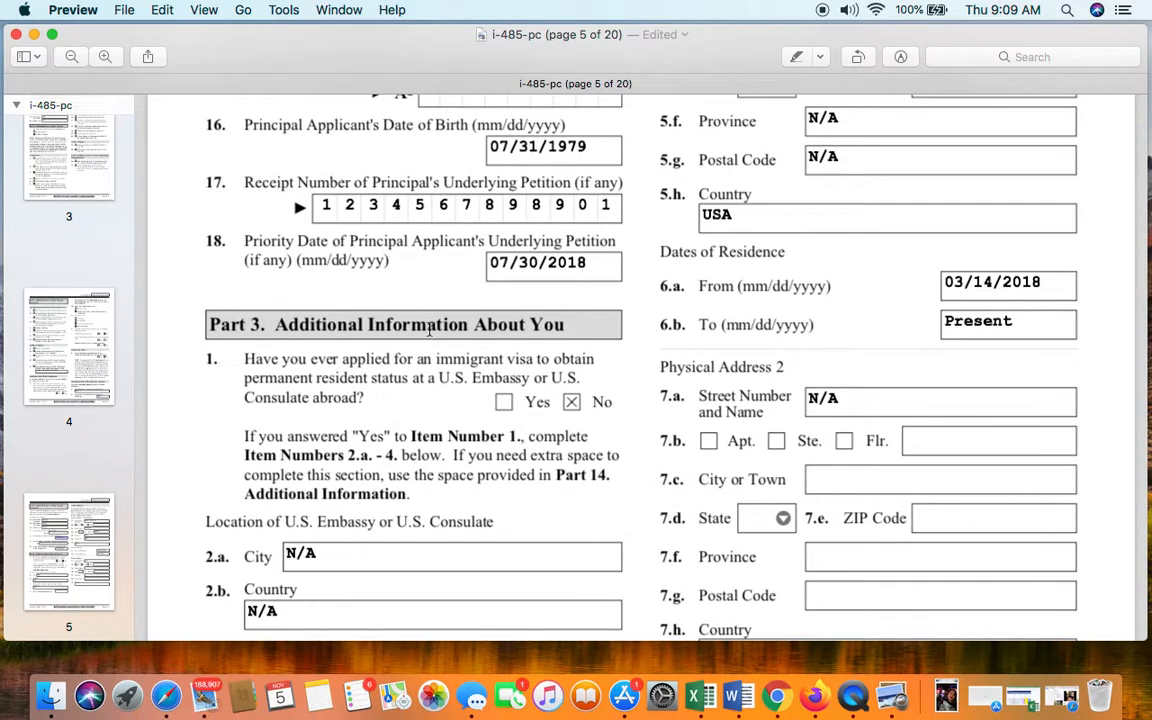
scroll(414, 357, "down", 2)
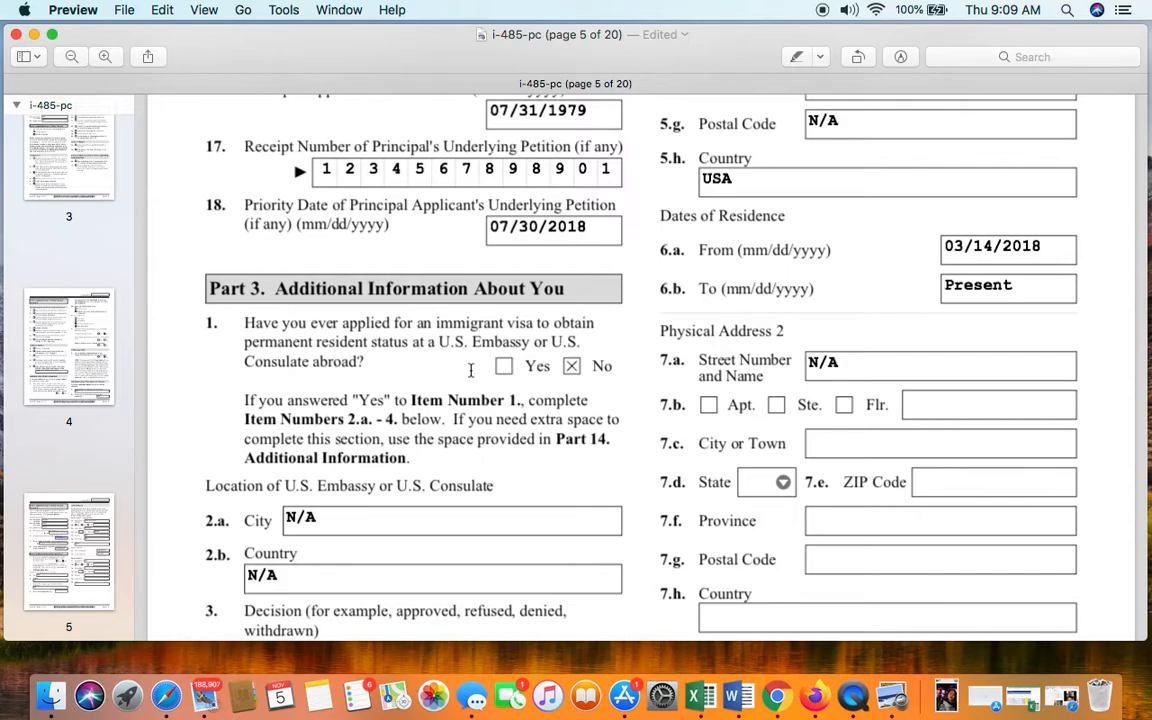
scroll(422, 345, "down", 1)
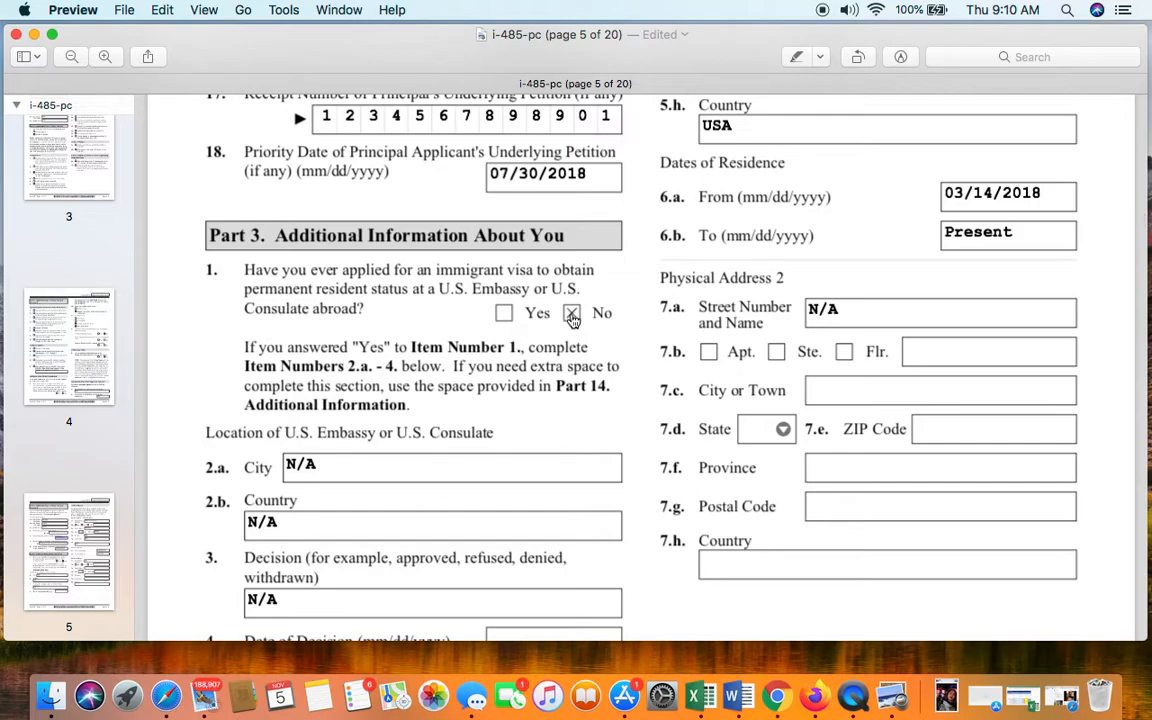
scroll(420, 375, "down", 1)
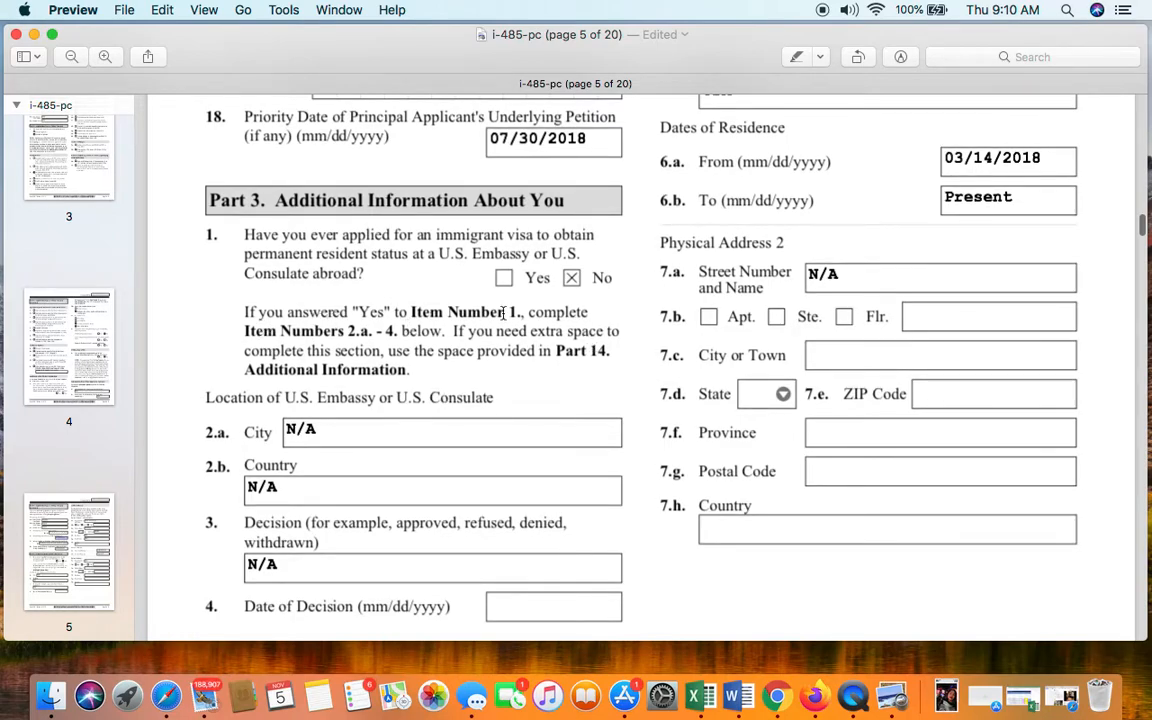
scroll(344, 351, "down", 3)
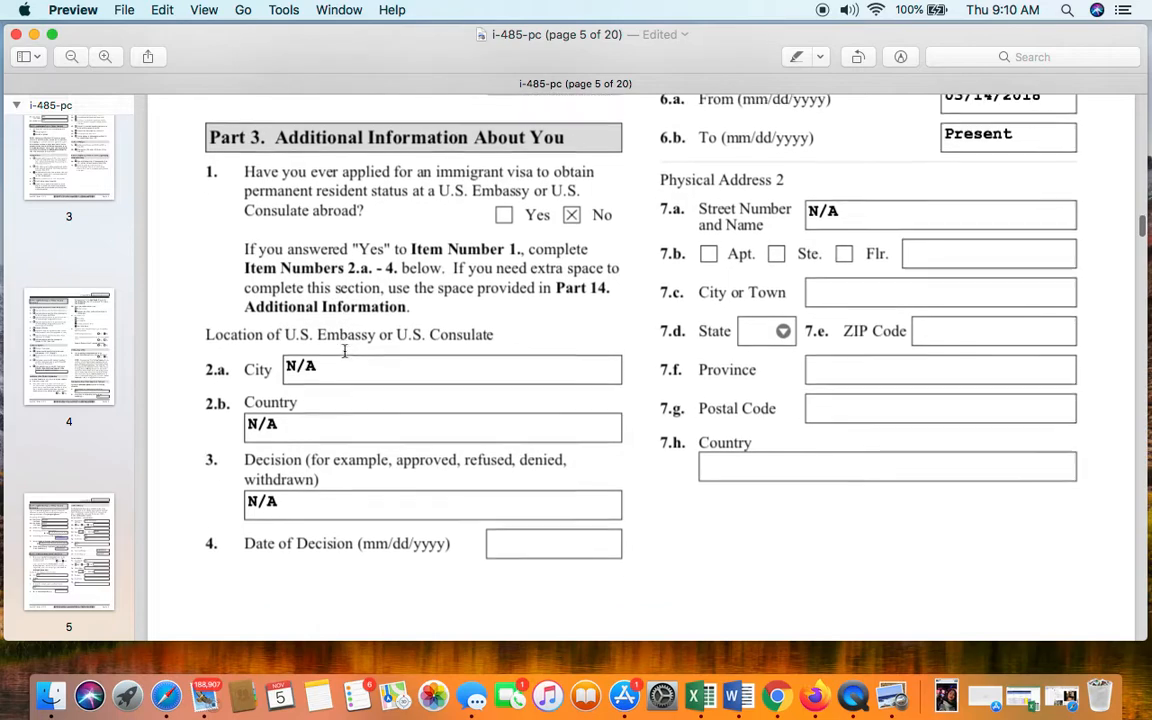
scroll(344, 351, "down", 1)
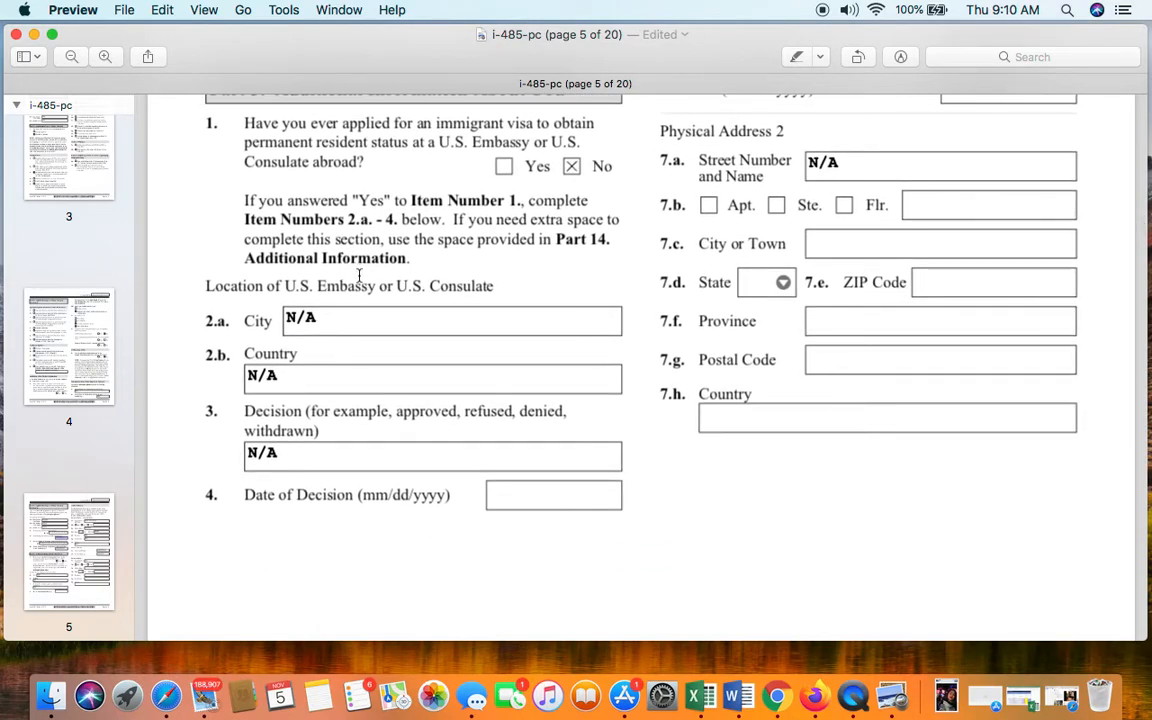
- Enter N/A in Date of Decision, matching the embassy City, Country and Decision fields
left_click(365, 321)
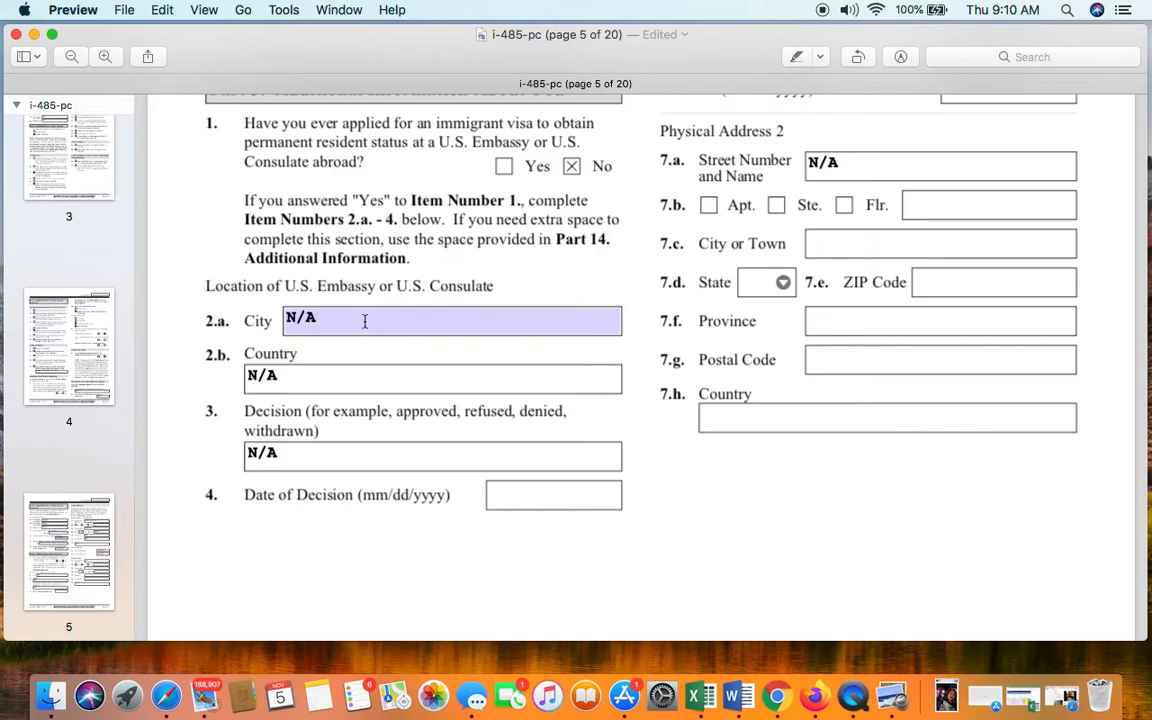
left_click(345, 378)
left_click(357, 455)
left_click(590, 496)
type("N/A")
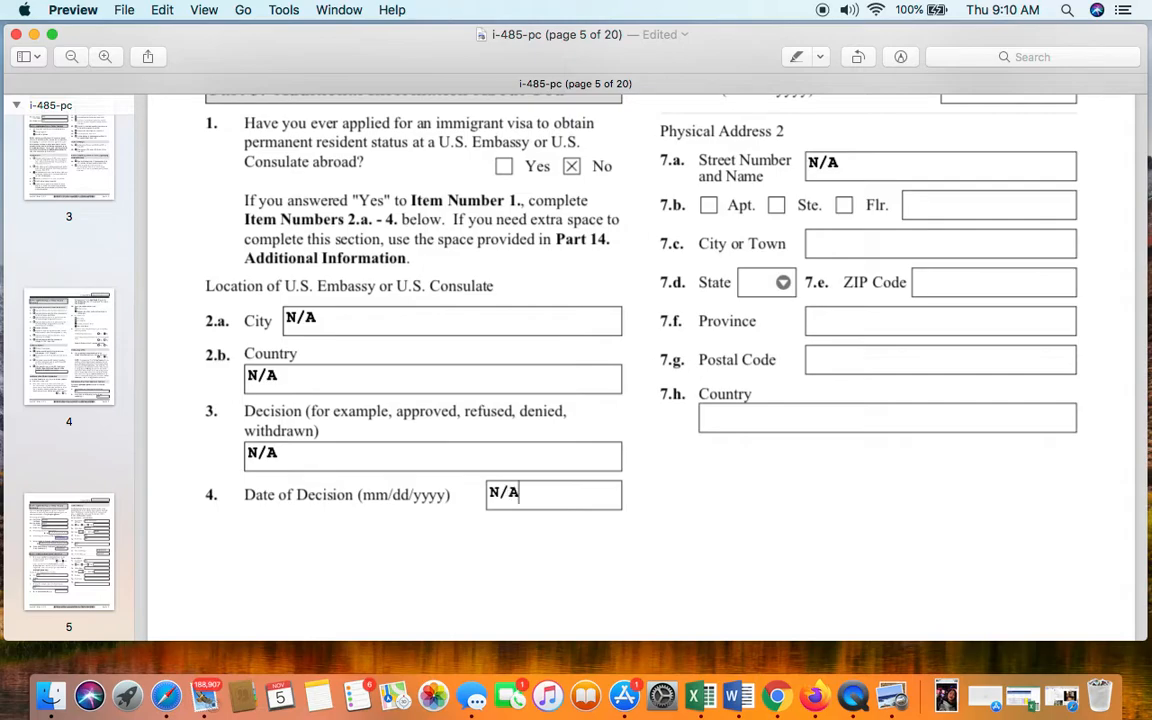
left_click(957, 320)
scroll(953, 310, "up", 3)
scroll(953, 310, "up", 10)
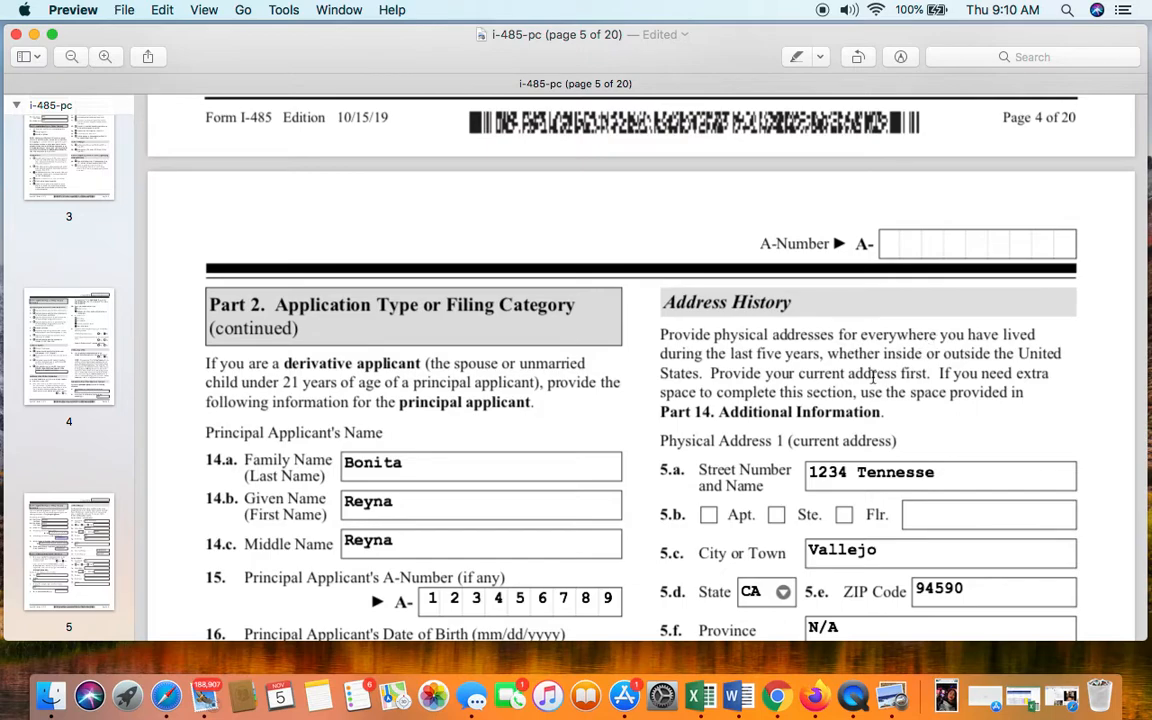
scroll(1000, 393, "down", 1)
scroll(1001, 393, "down", 2)
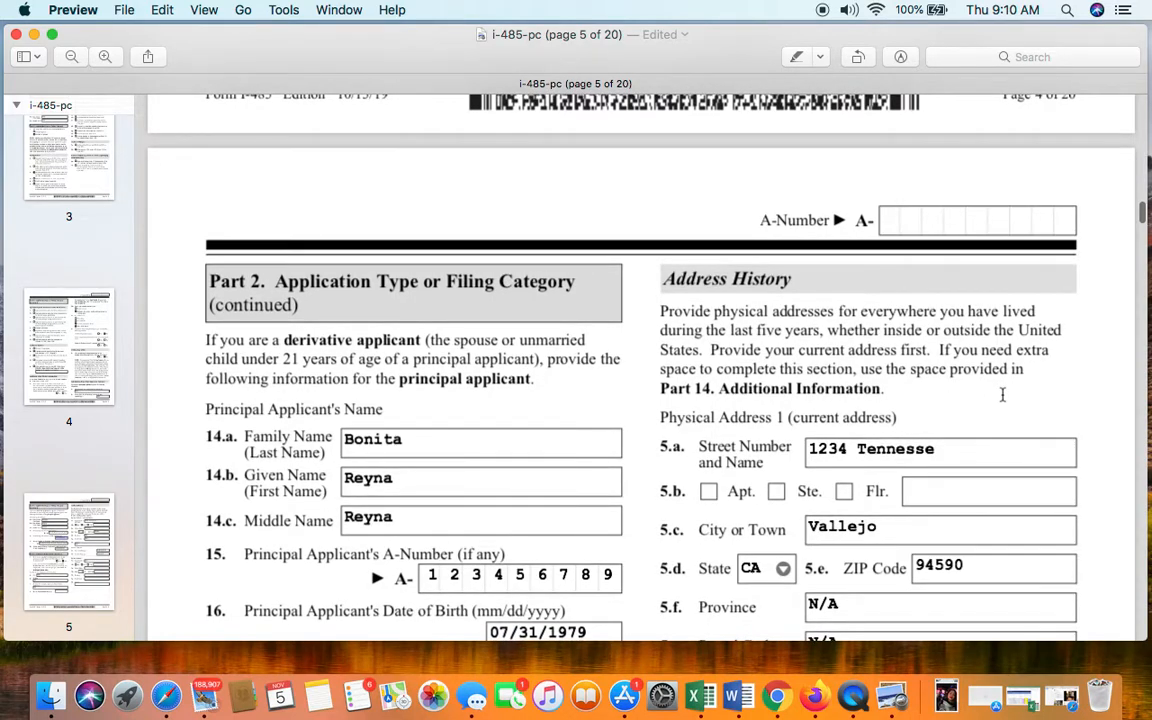
scroll(1002, 395, "up", 1)
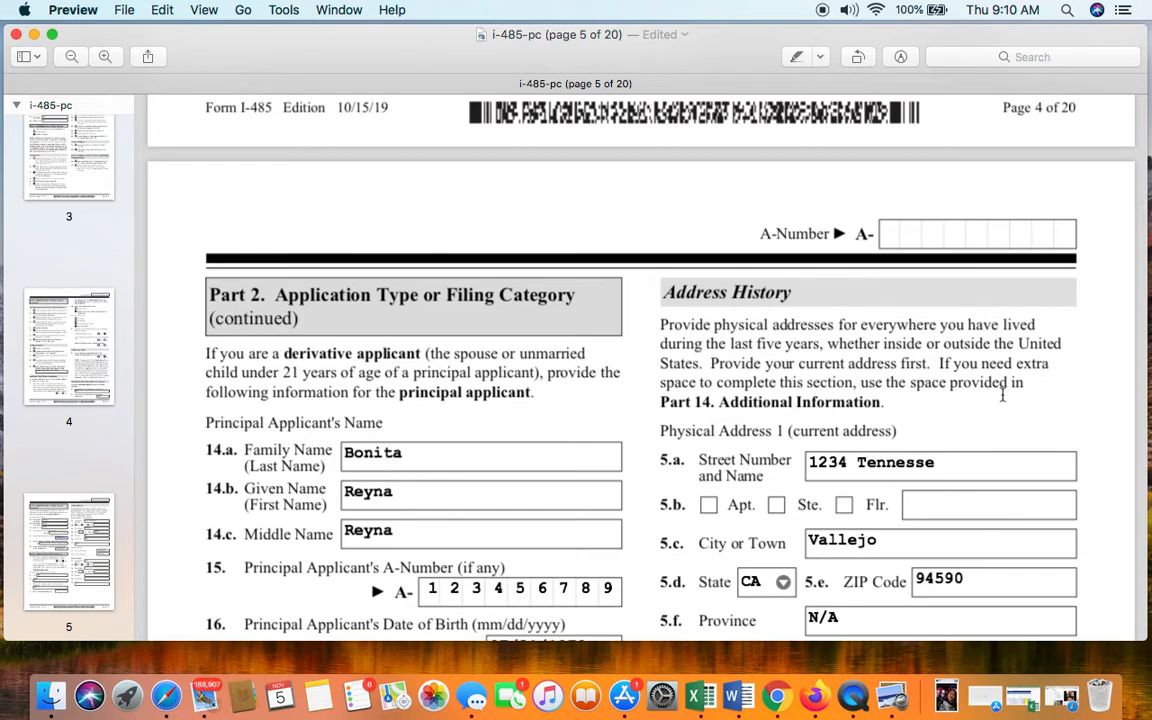
scroll(1002, 395, "down", 10)
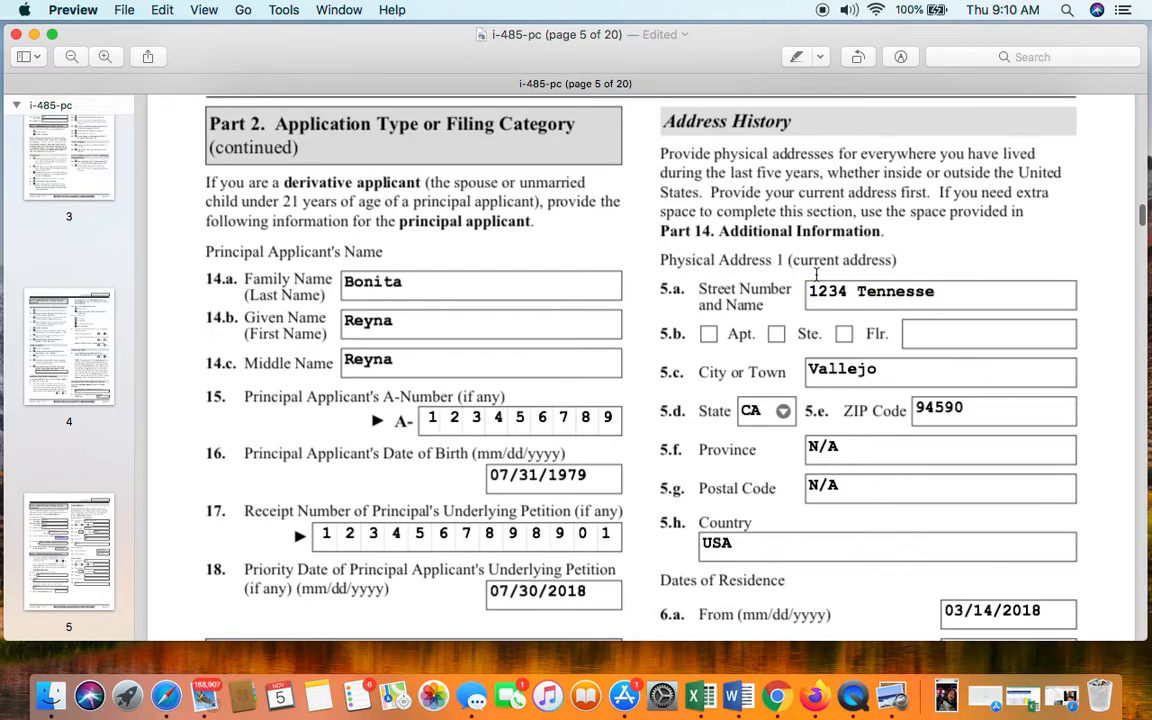
left_click(862, 294)
left_click_drag(808, 292, 934, 292)
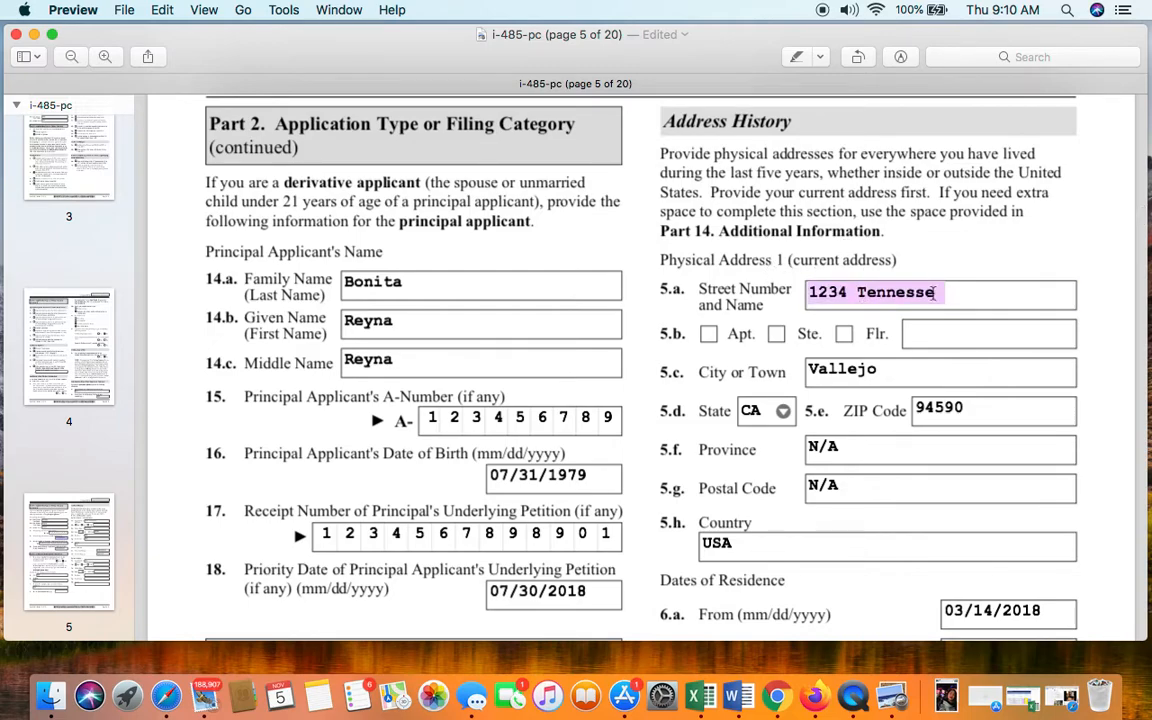
left_click(967, 299)
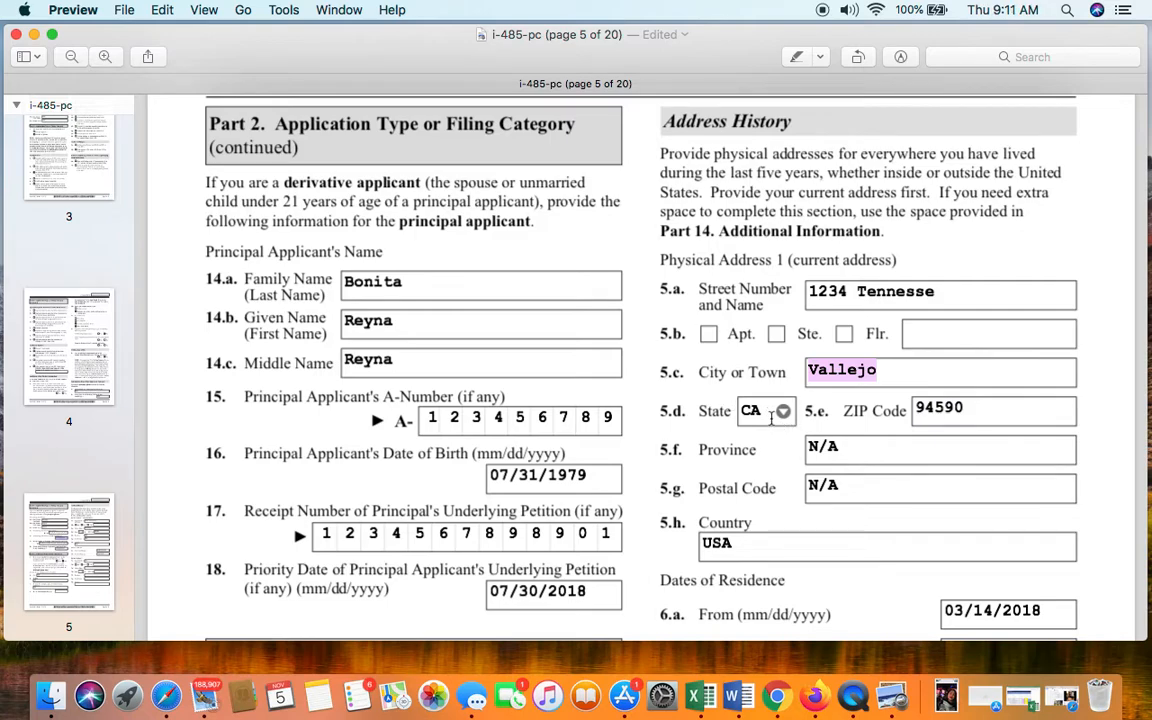
left_click(783, 411)
left_click(994, 412)
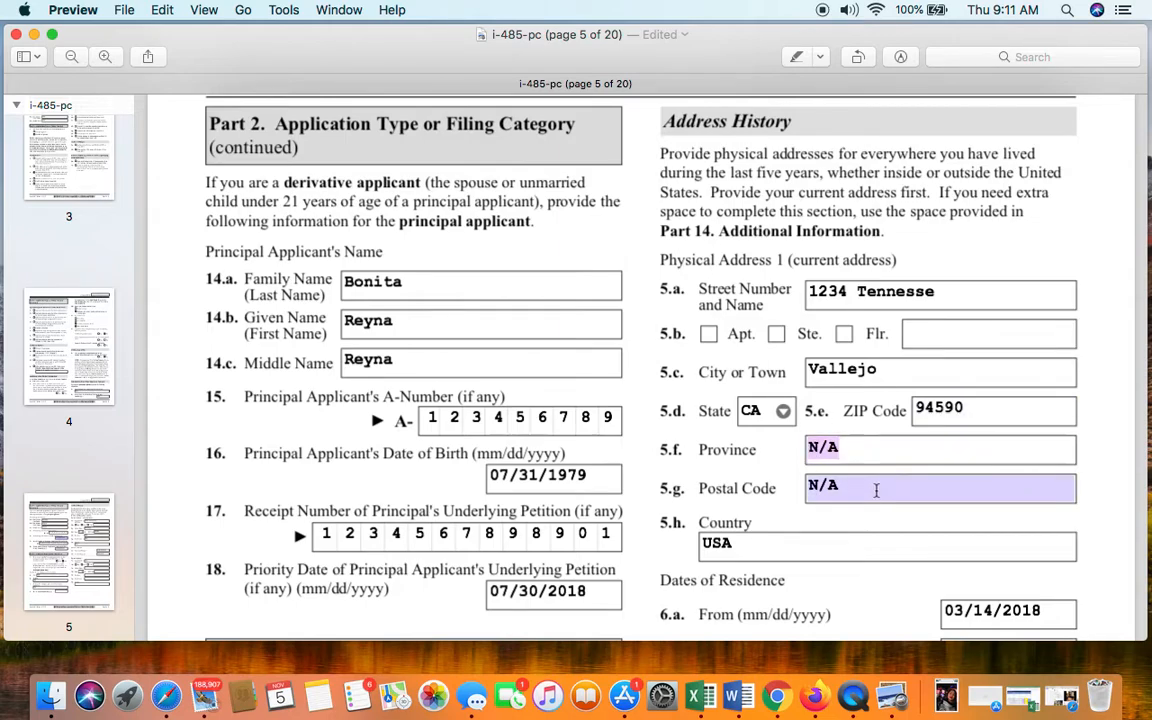
scroll(850, 505, "down", 3)
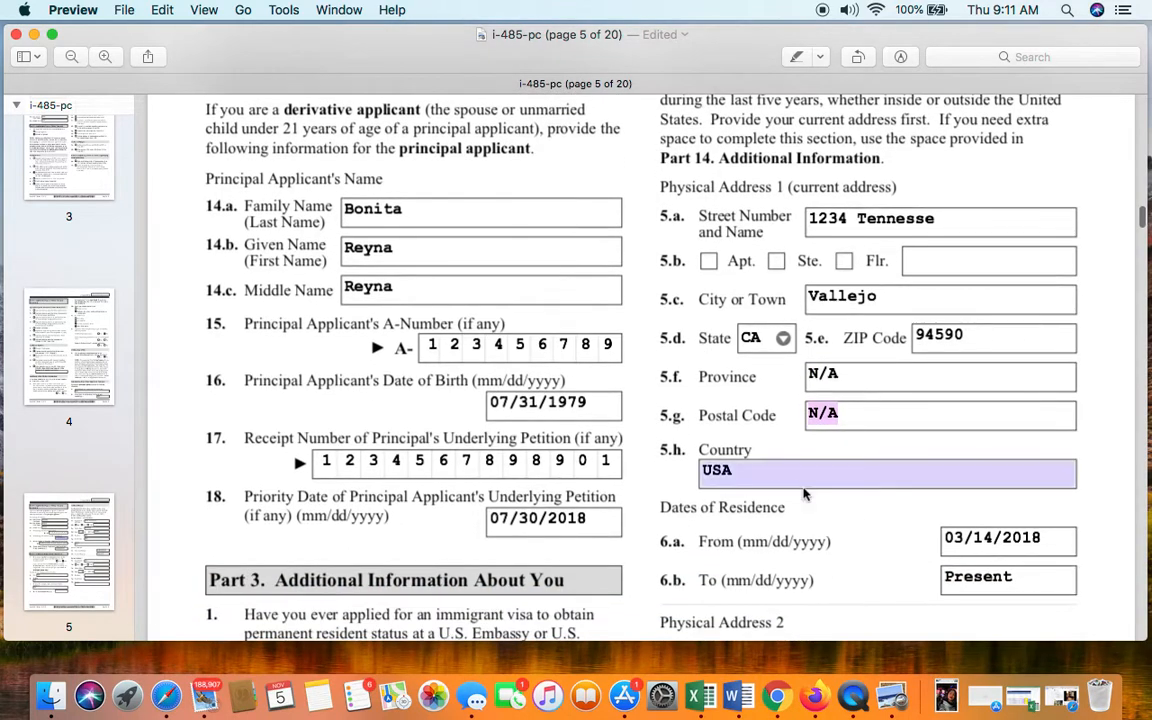
scroll(807, 476, "down", 3)
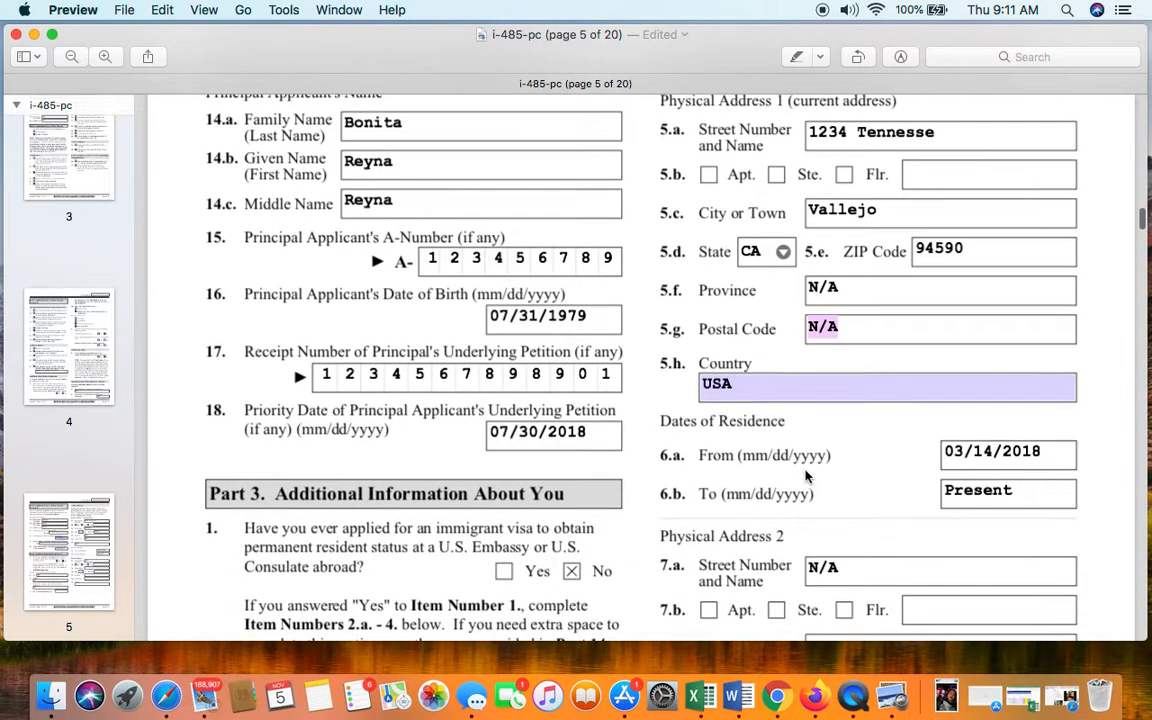
left_click(760, 380)
scroll(697, 352, "down", 3)
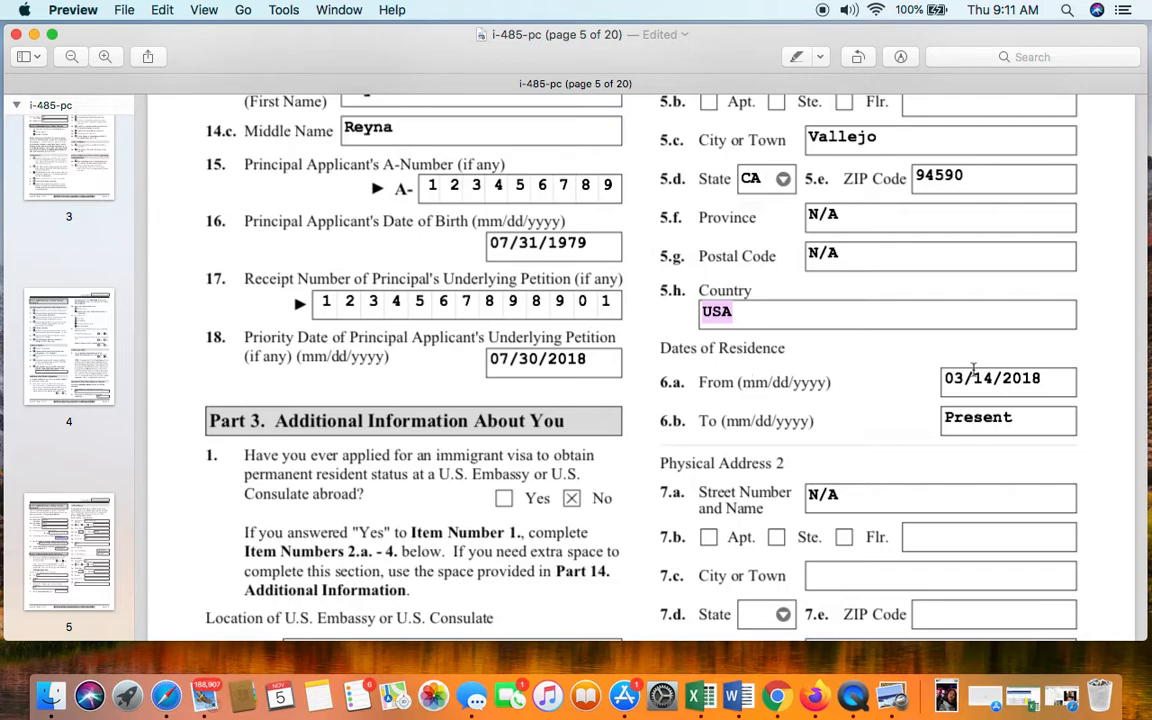
left_click(1003, 379)
scroll(1030, 425, "down", 3)
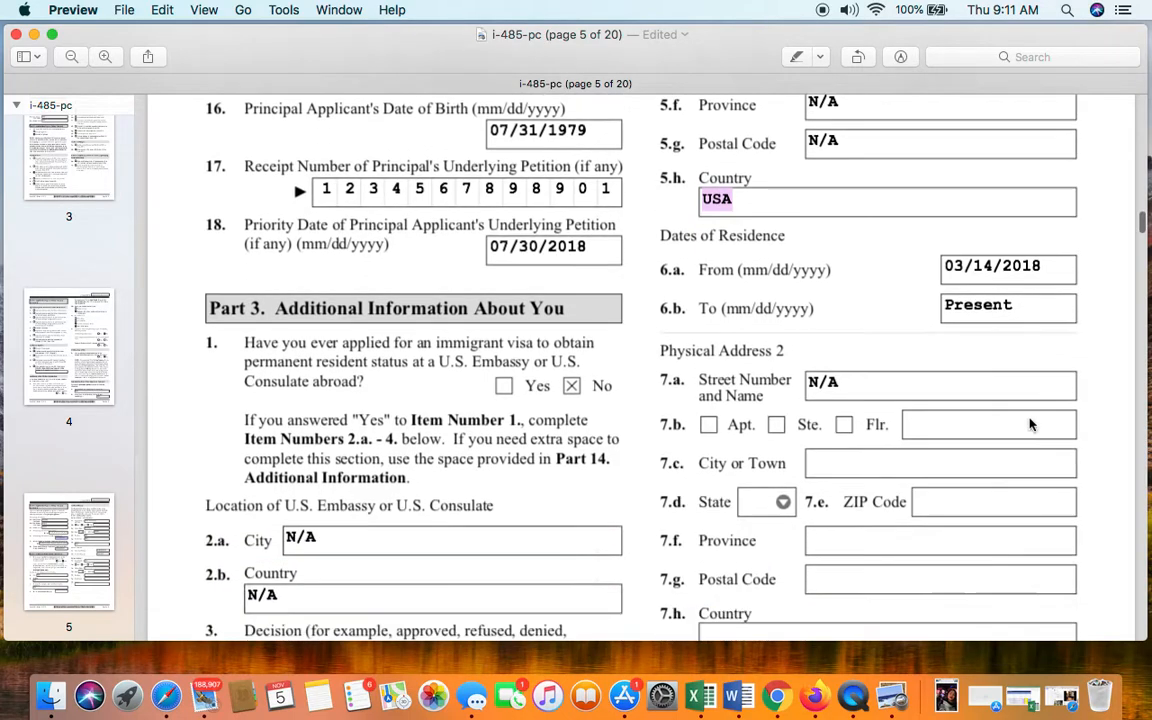
scroll(750, 375, "down", 2)
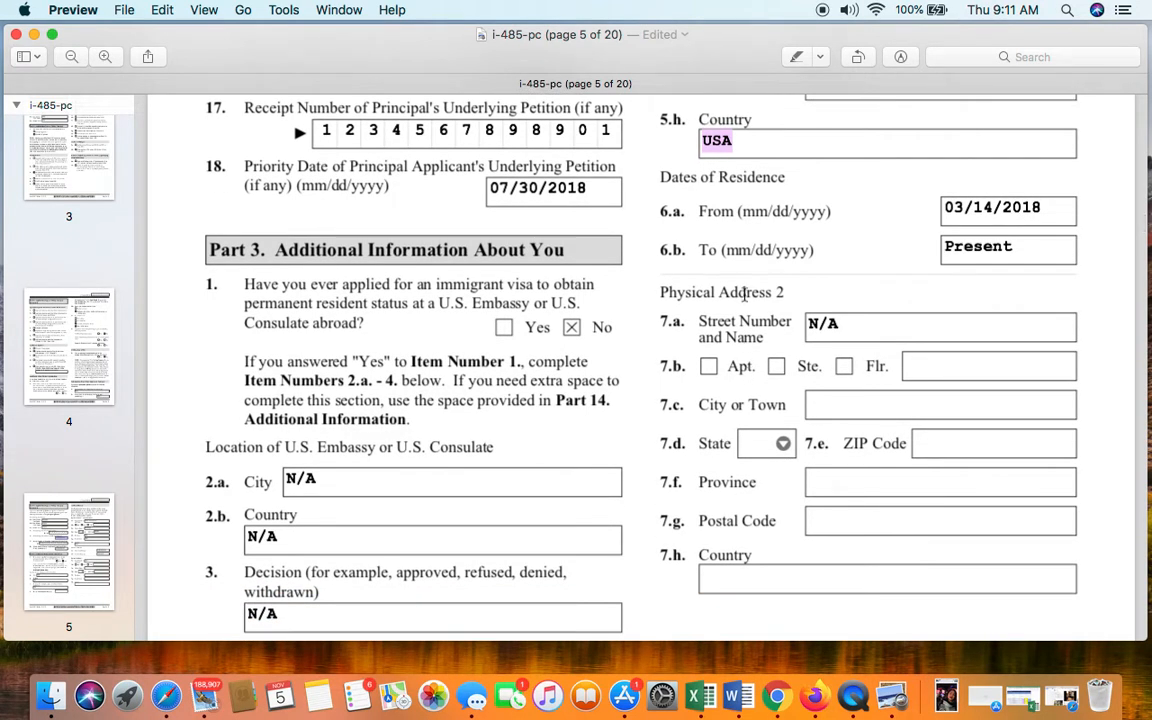
scroll(744, 293, "up", 8)
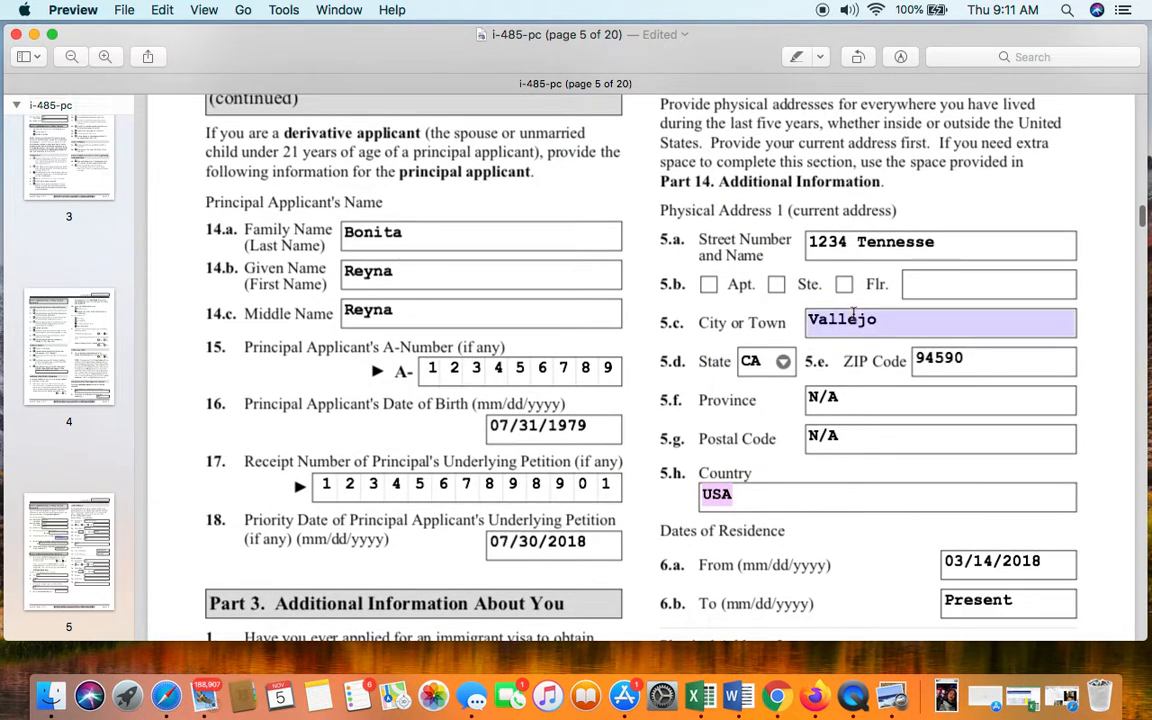
scroll(853, 312, "down", 8)
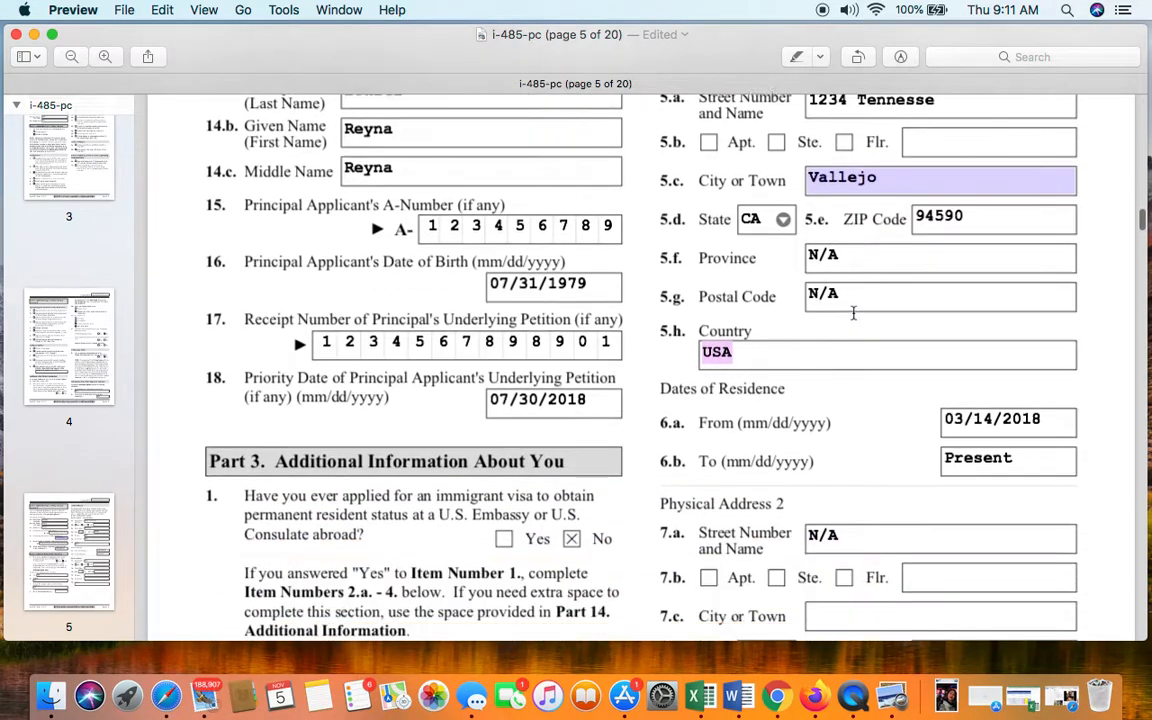
- Enter N/A in Physical Address 2 fields 7.b Flr., 7.c, 7.e, 7.f and 7.g
left_click(888, 352)
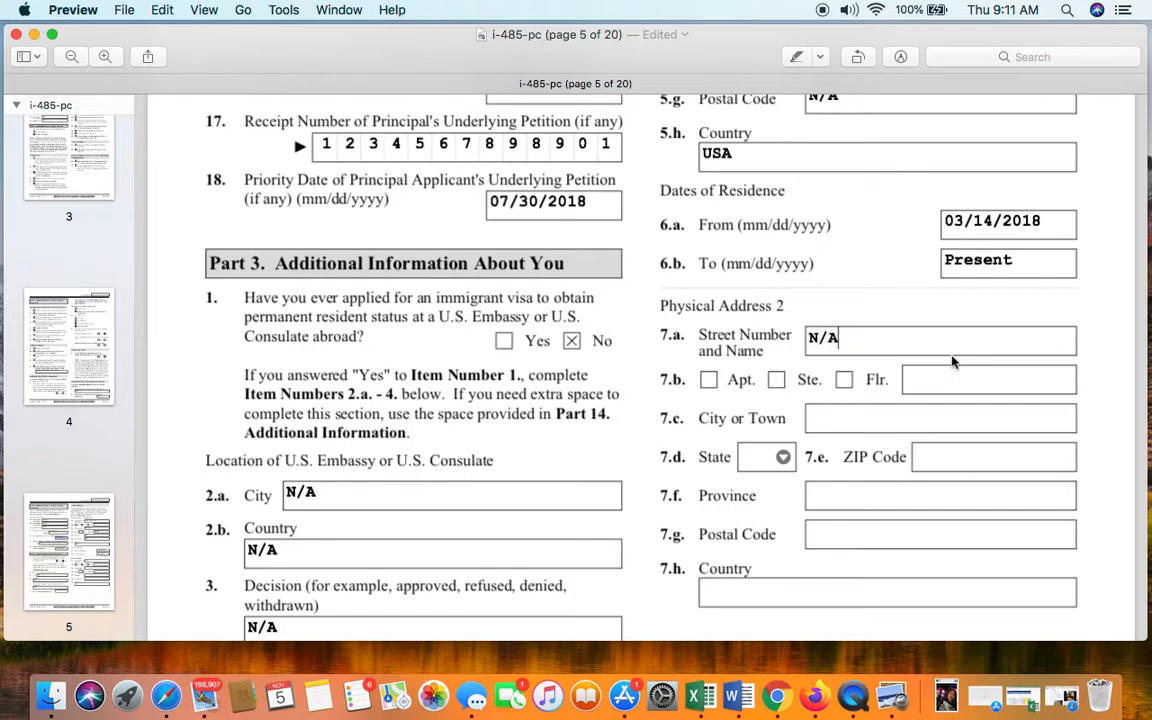
left_click(978, 379)
type("N/A")
left_click(981, 418)
type("N/A")
left_click(1021, 461)
type("N/A")
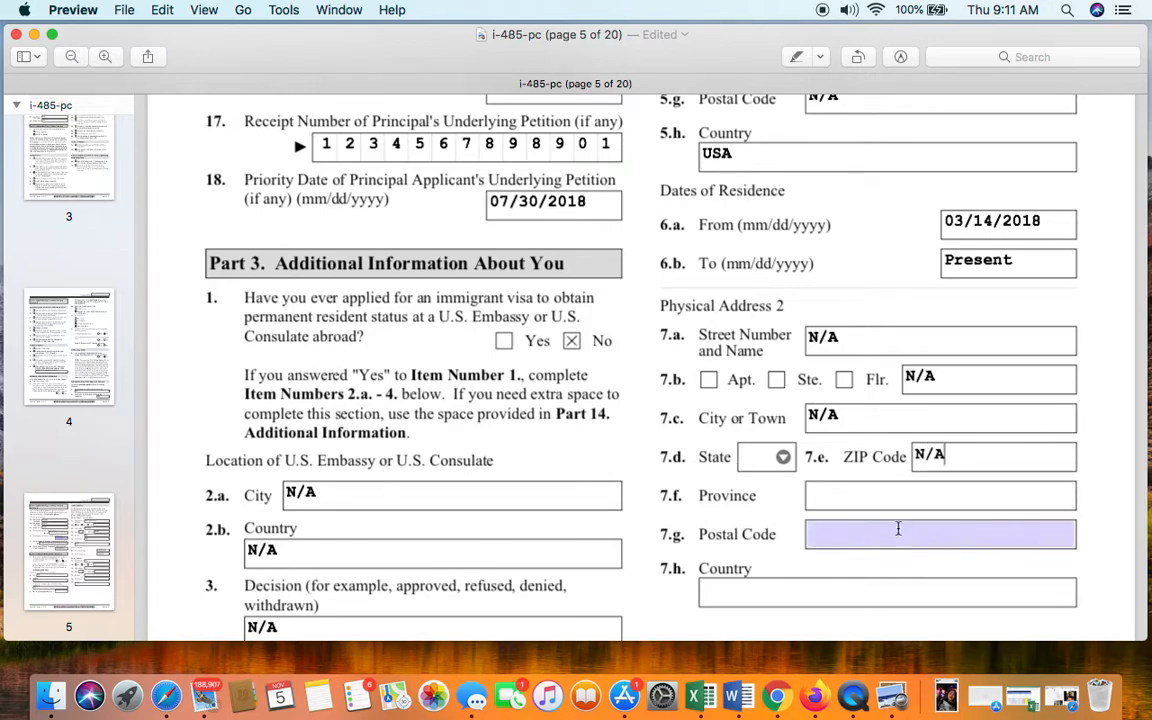
left_click(879, 490)
type("N/A")
left_click(884, 535)
type("N/A")
left_click(854, 599)
- Enter N/A in field 7.h Country and move on toward page 6
type("N/A")
scroll(854, 599, "down", 5)
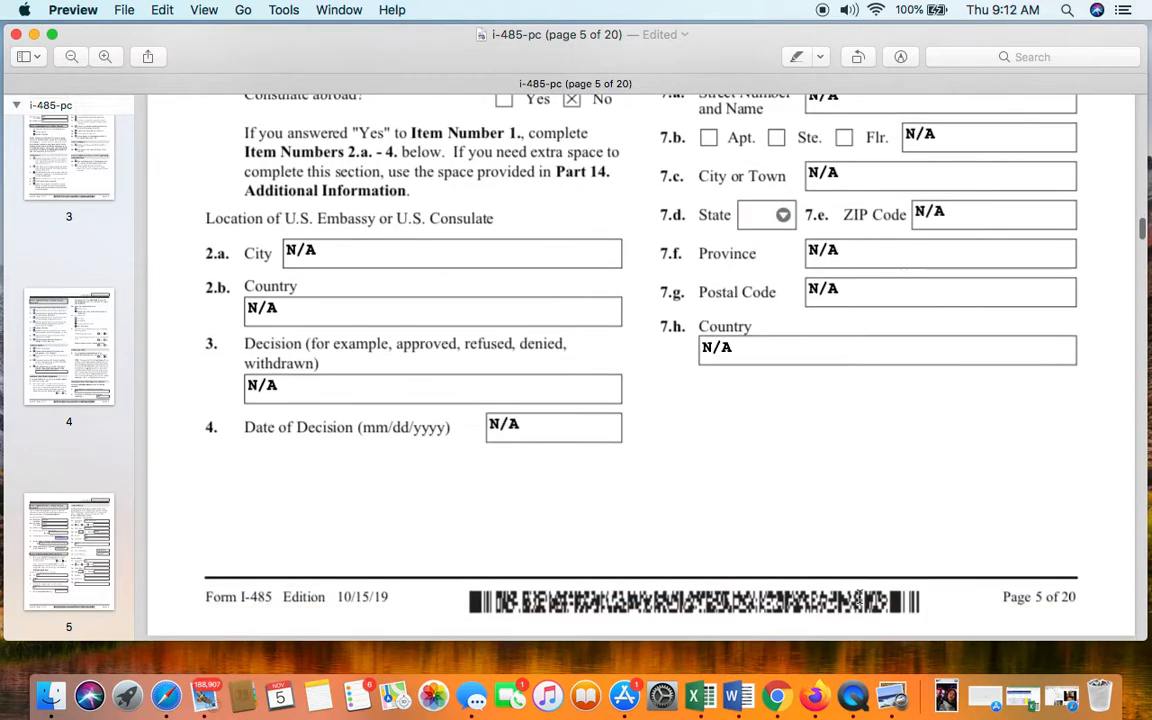
scroll(859, 597, "down", 10)
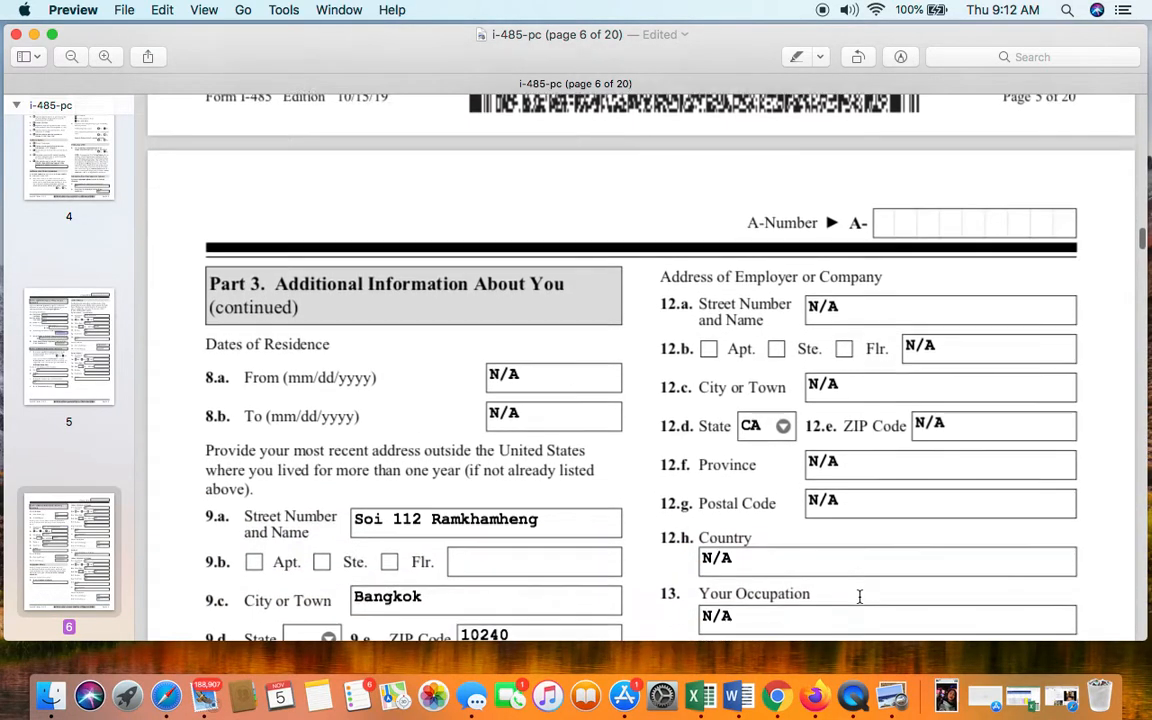
left_click(848, 543)
scroll(848, 544, "down", 1)
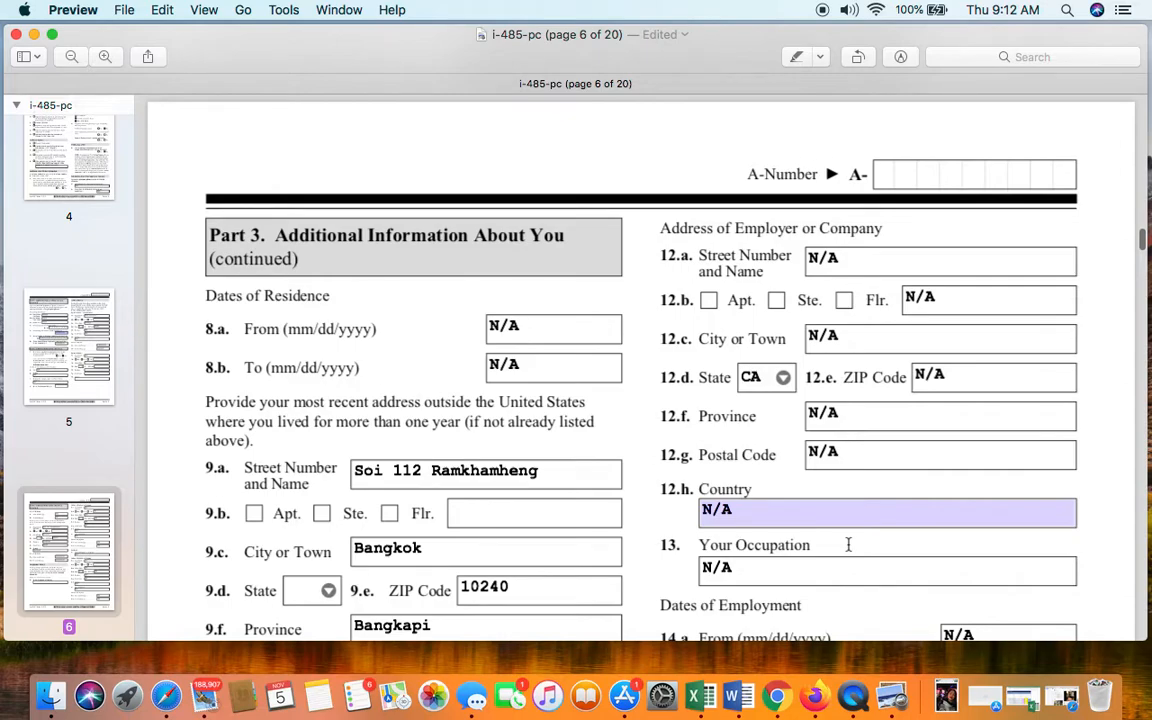
scroll(848, 544, "down", 2)
left_click(848, 544)
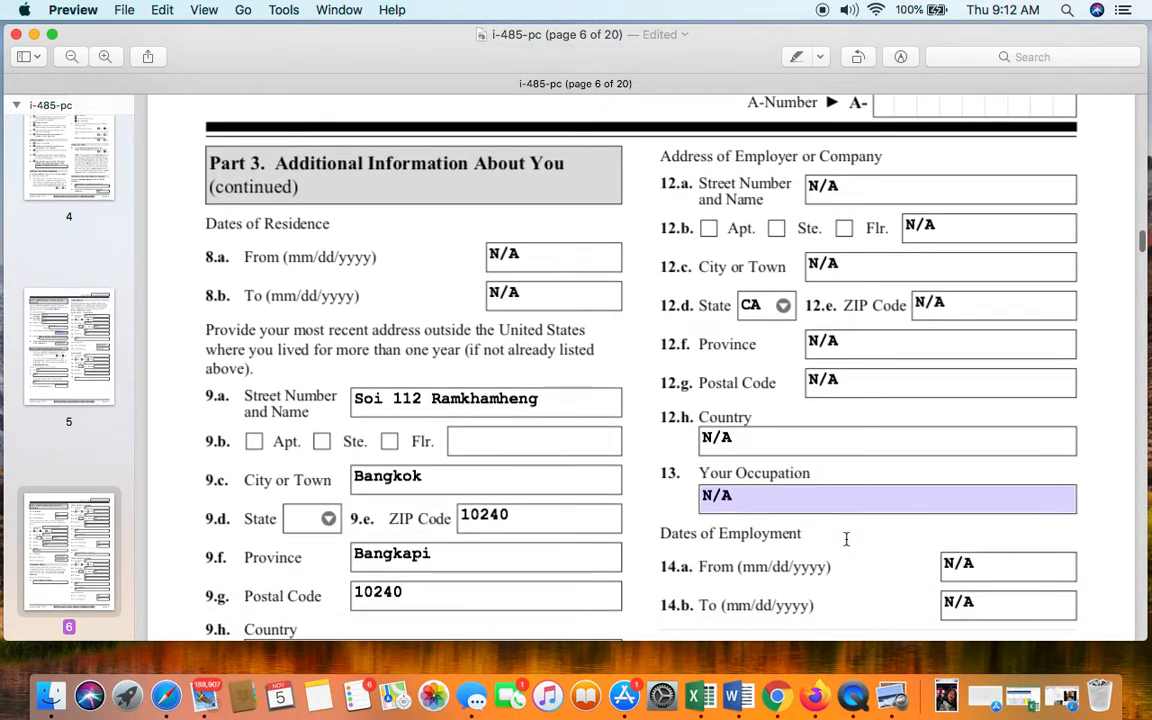
left_click(497, 245)
left_click(291, 208)
- Review the Bangkok foreign address 9.a–10.b on page 6, dated 08/10/2014 to 09/10/2015
scroll(300, 215, "up", 2)
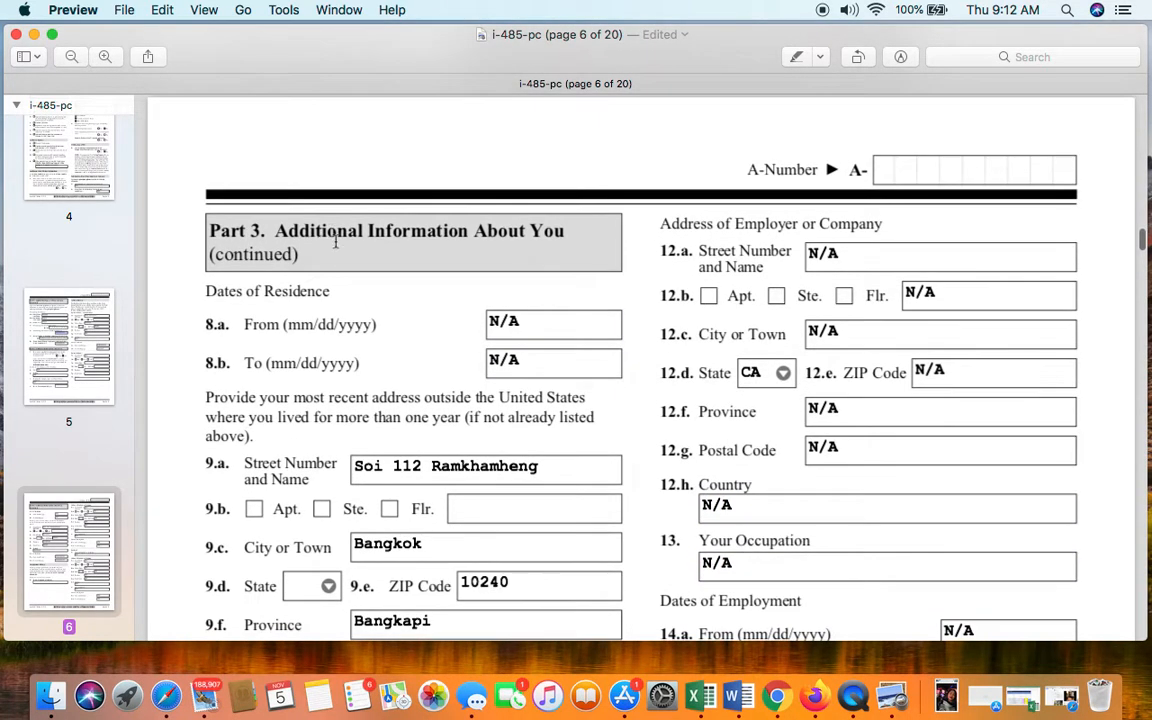
scroll(345, 275, "up", 10)
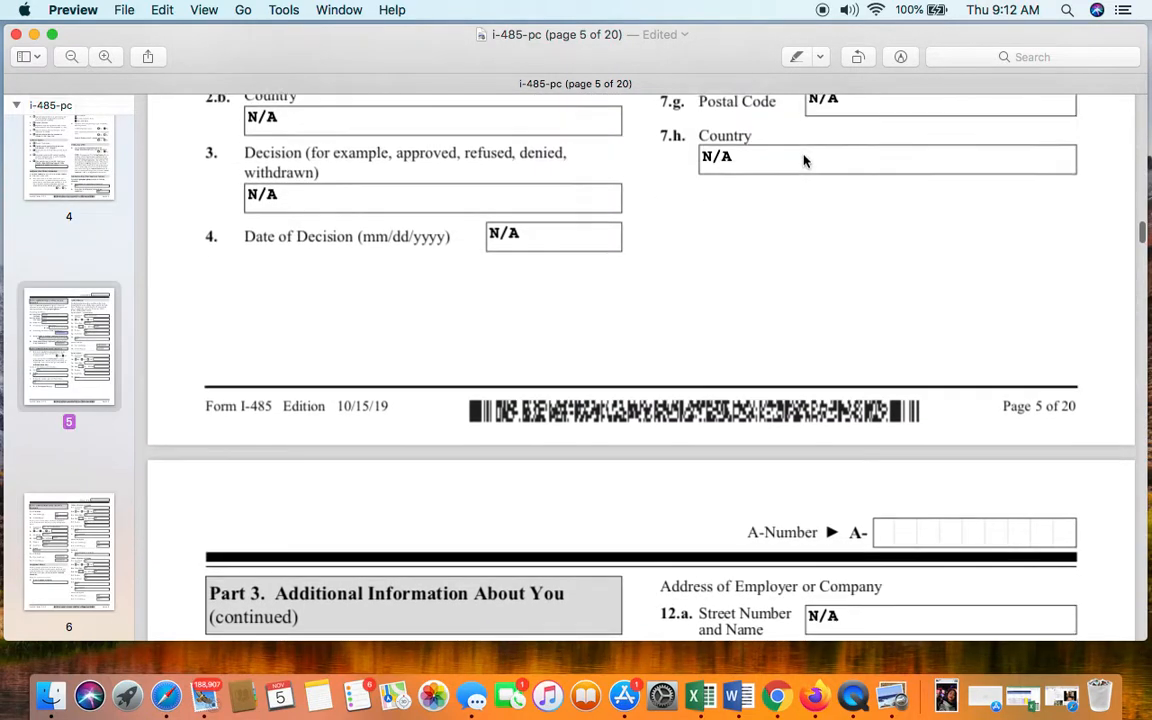
scroll(803, 160, "up", 6)
scroll(803, 160, "down", 11)
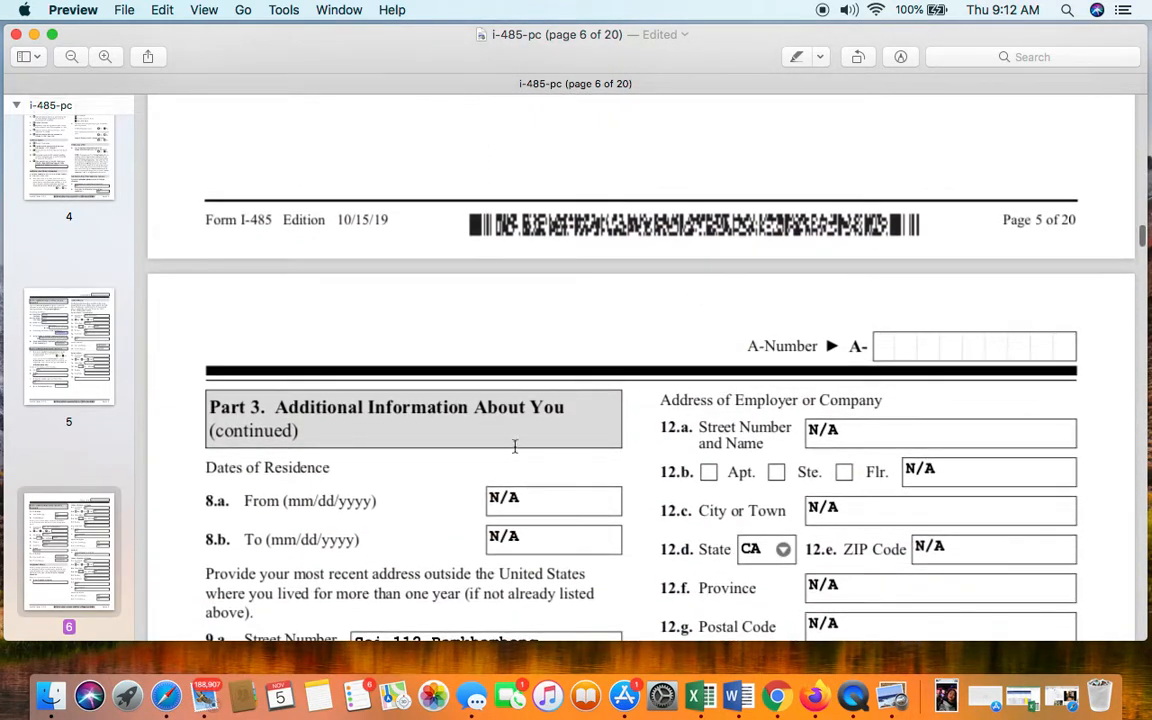
scroll(525, 425, "down", 4)
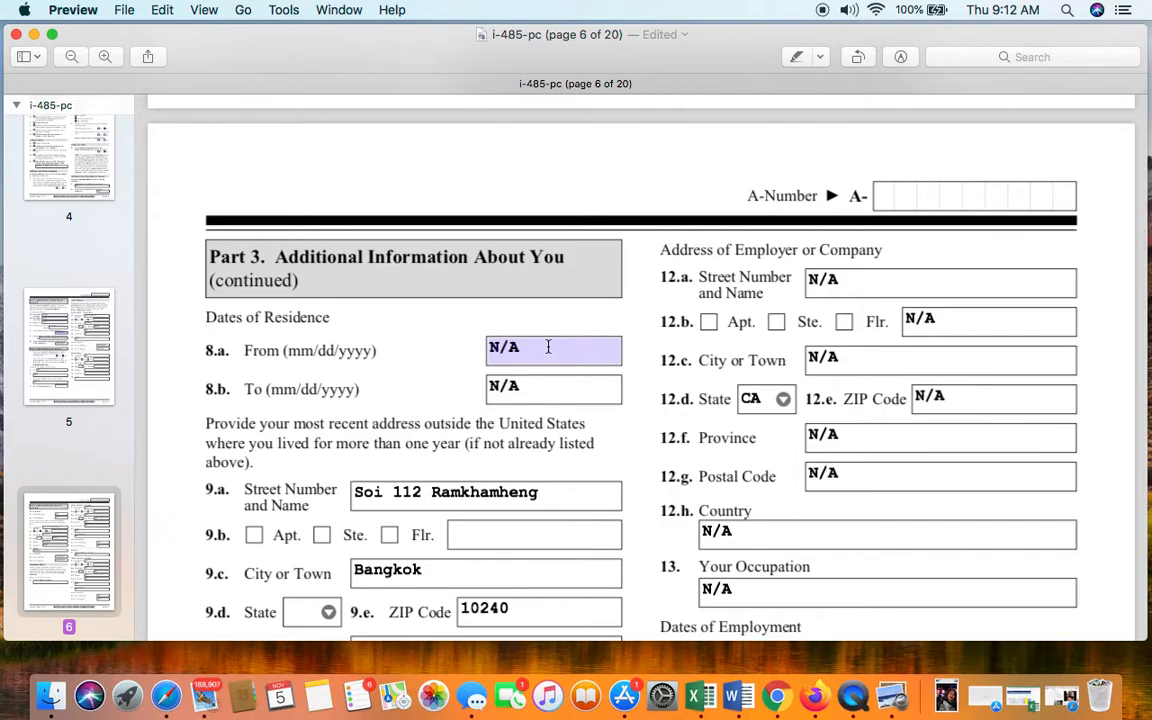
scroll(548, 346, "down", 3)
scroll(420, 320, "up", 2)
scroll(300, 290, "down", 4)
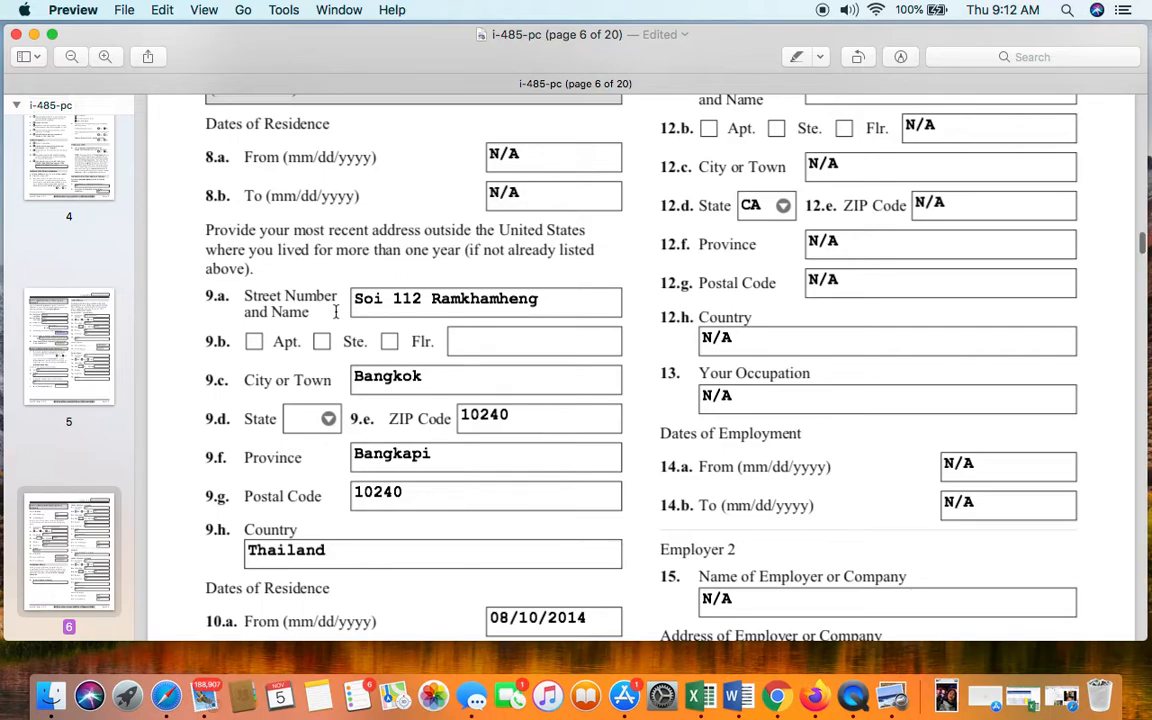
left_click(356, 308)
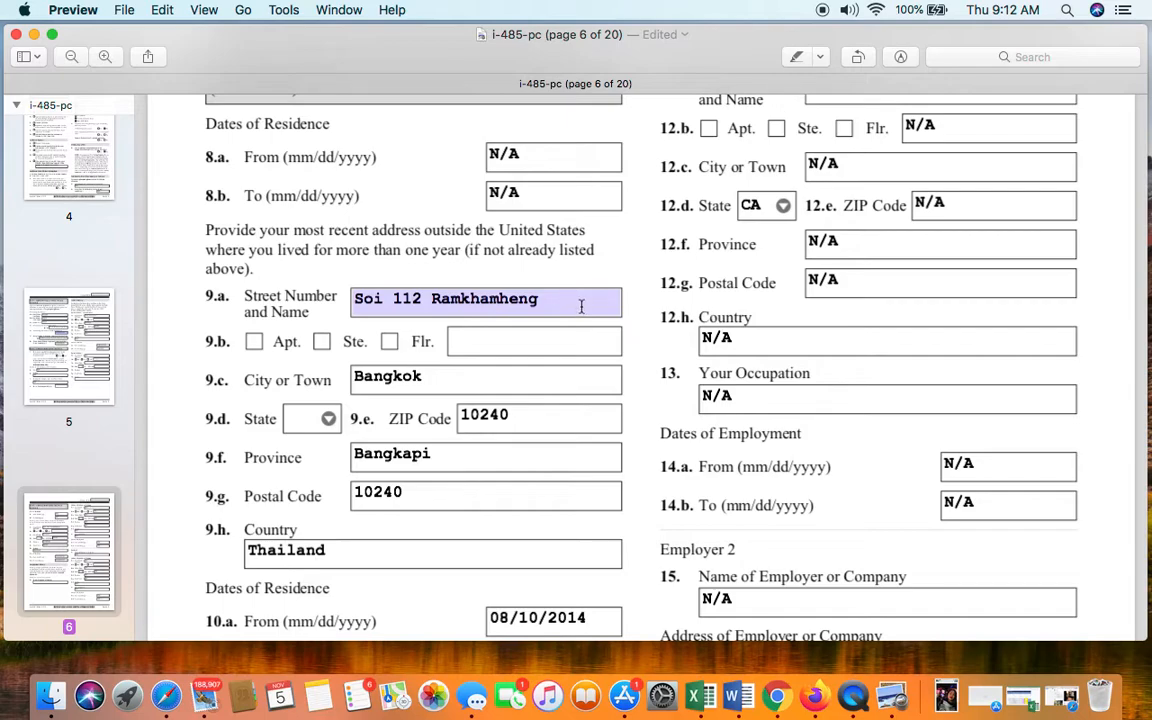
scroll(322, 393, "down", 1)
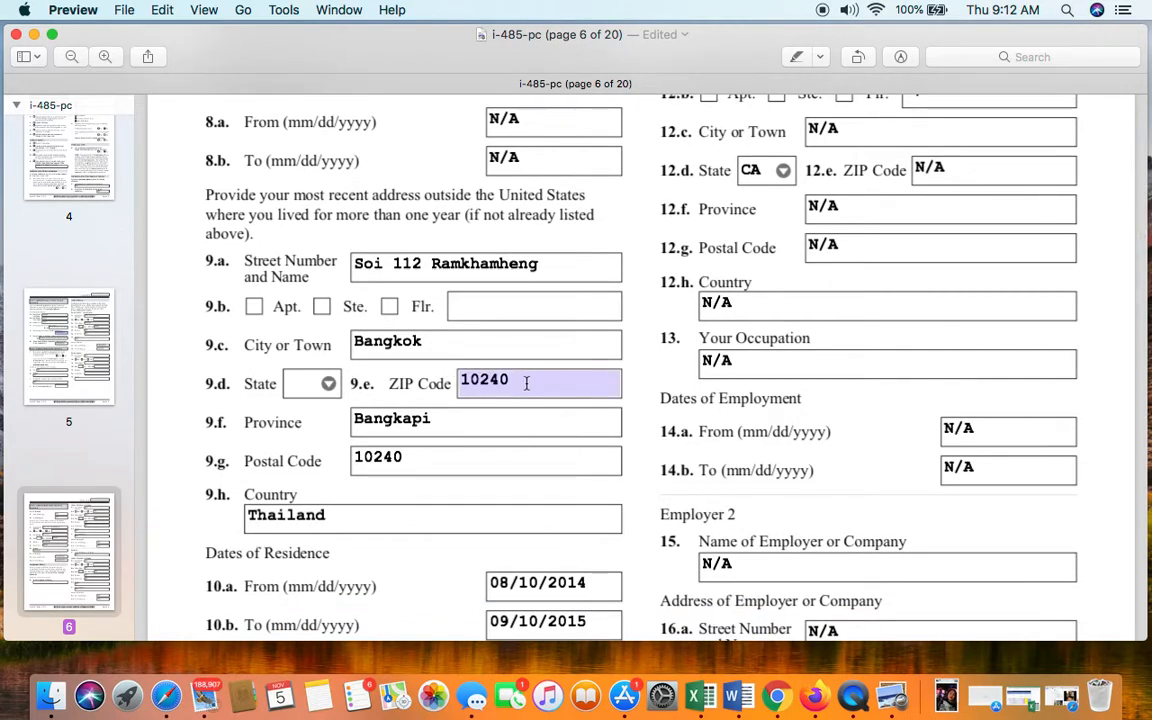
scroll(526, 383, "down", 3)
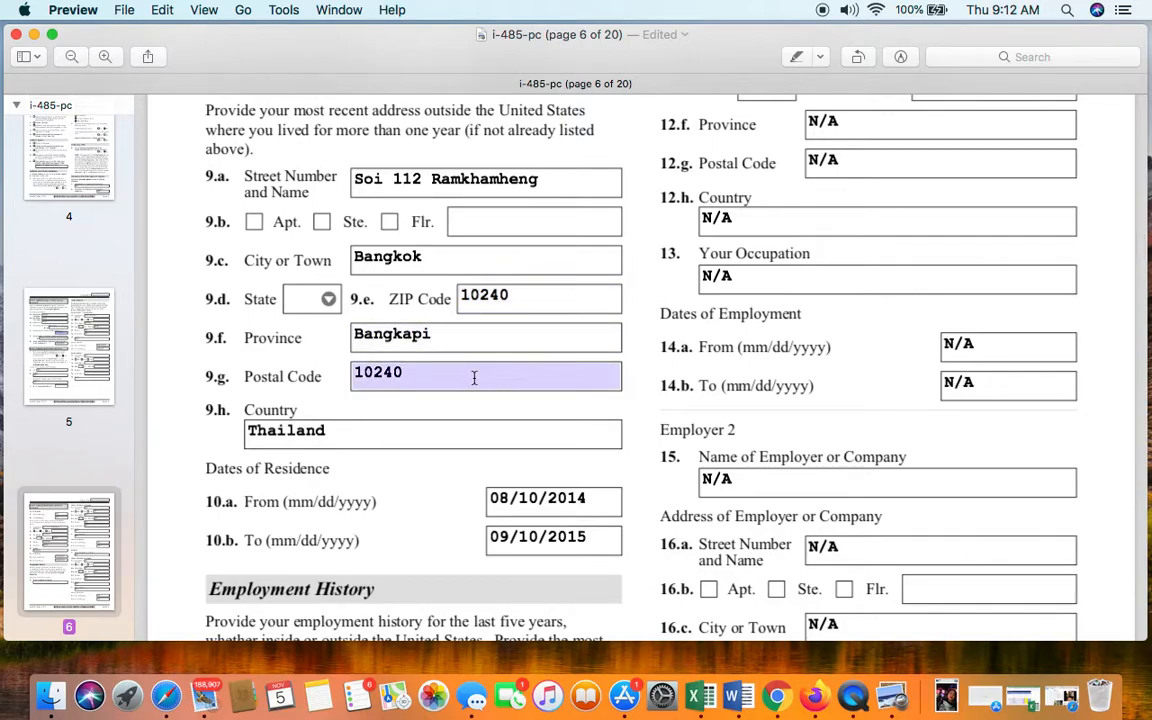
scroll(458, 419, "down", 2)
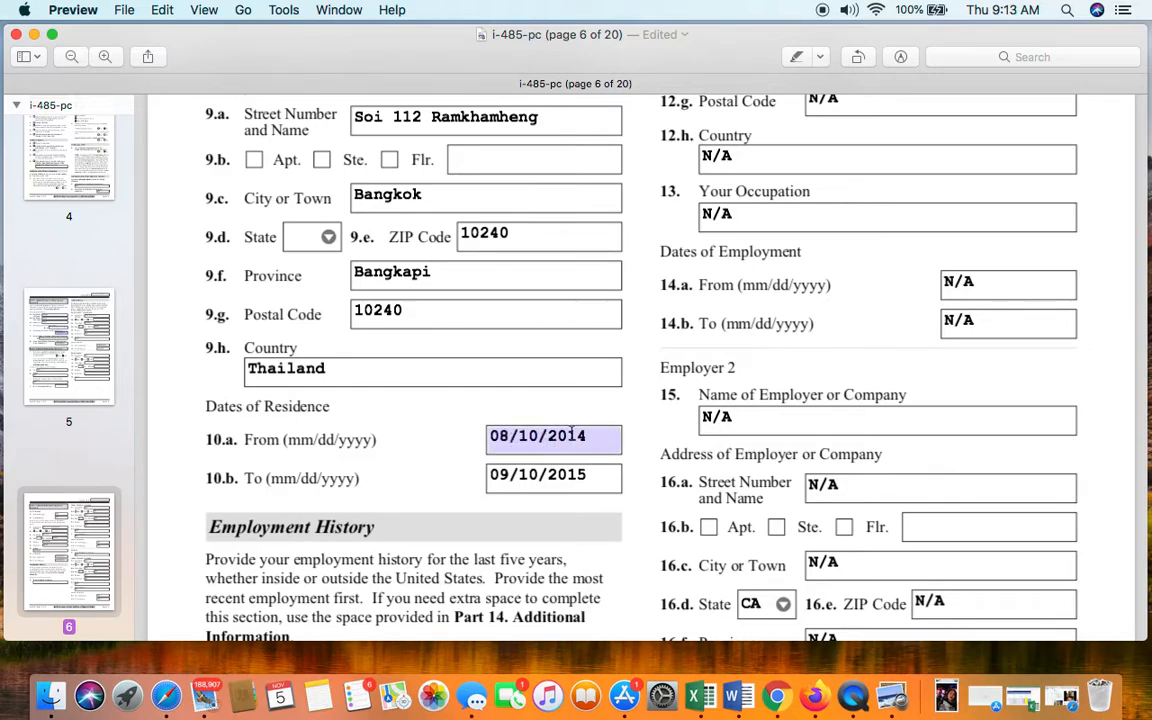
- Replace the 10.b To date 09/10/2015 with 09/15/2025 for the Thailand address
left_click(445, 480)
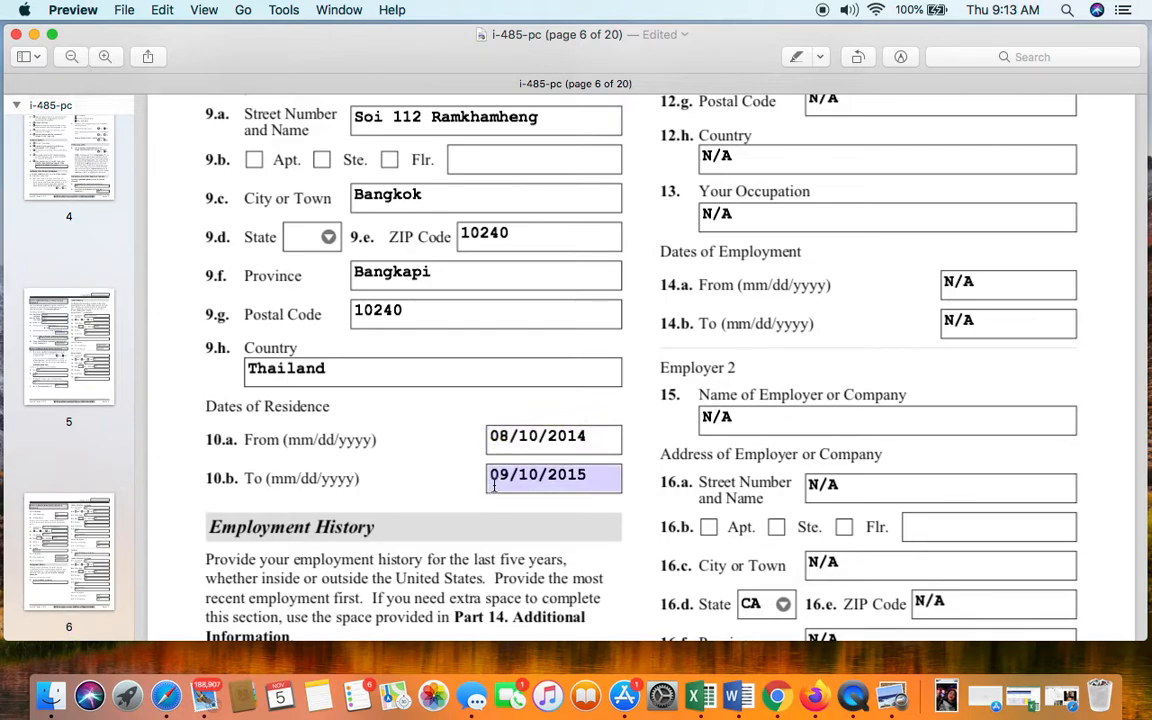
triple_click(541, 476)
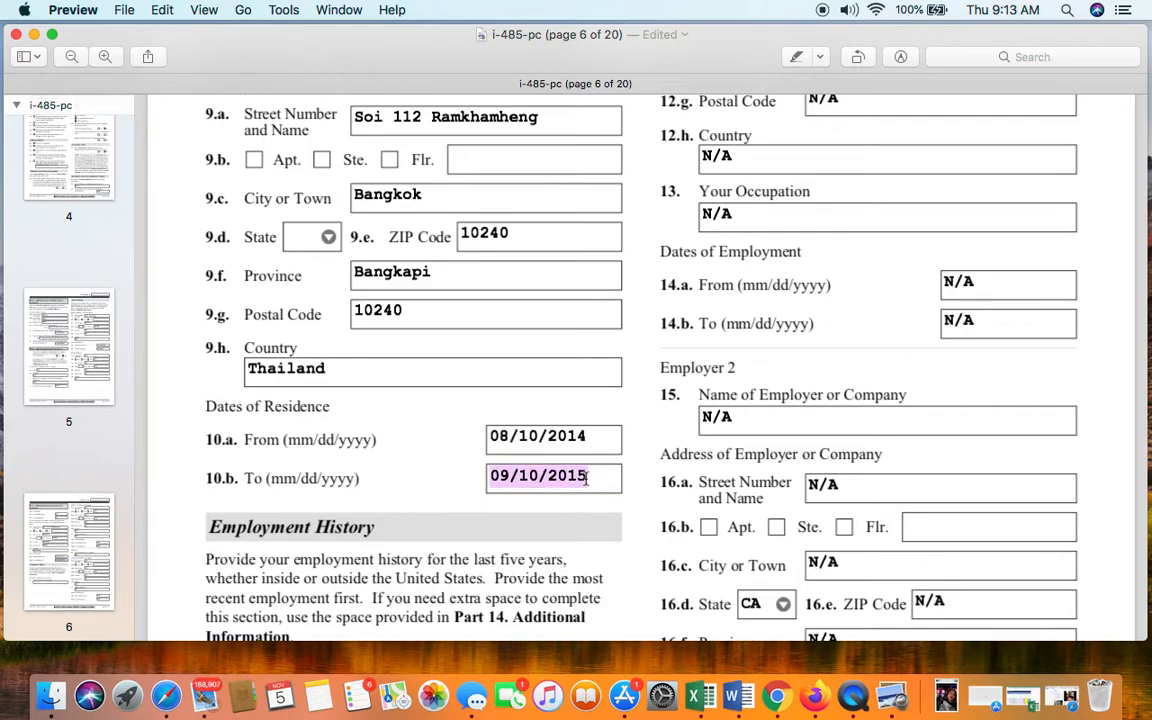
key("BackSpace")
type("09")
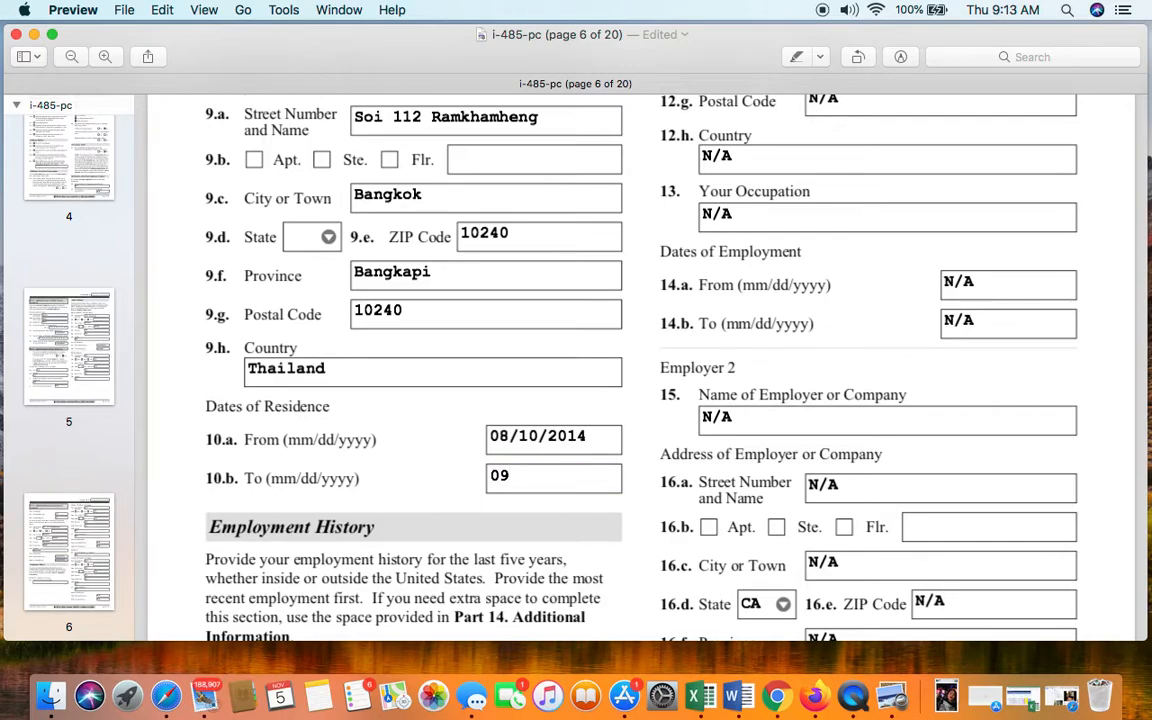
type("/15/2025")
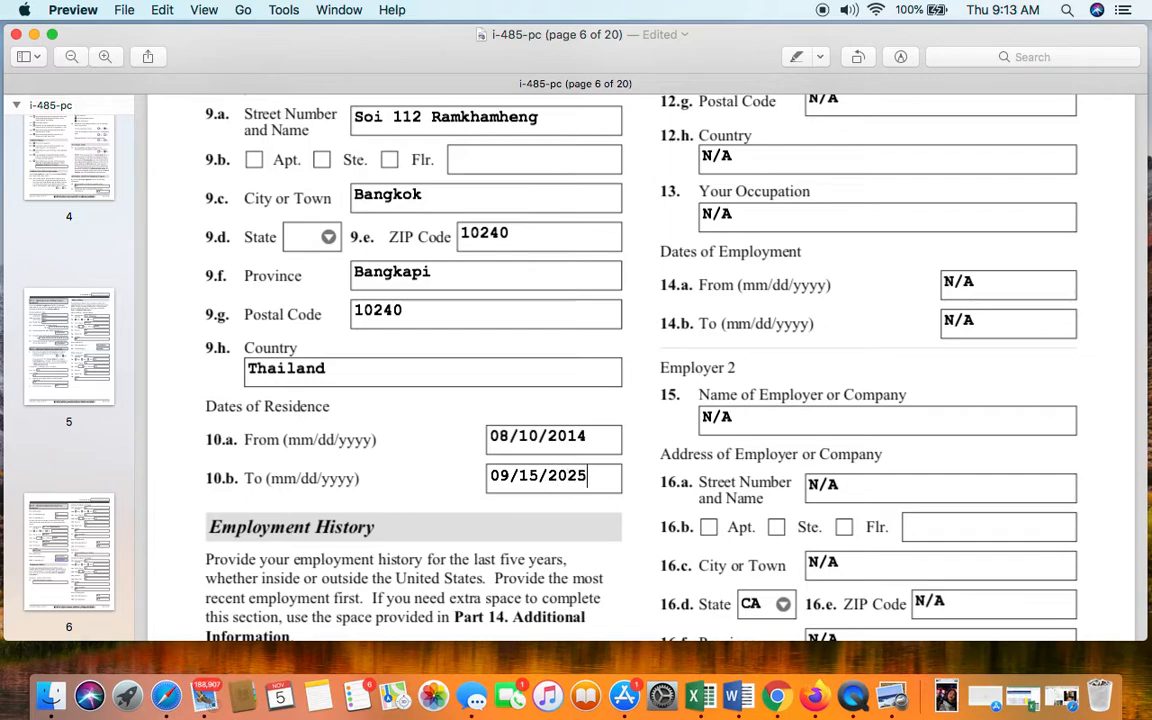
scroll(609, 485, "down", 2)
scroll(609, 485, "down", 2)
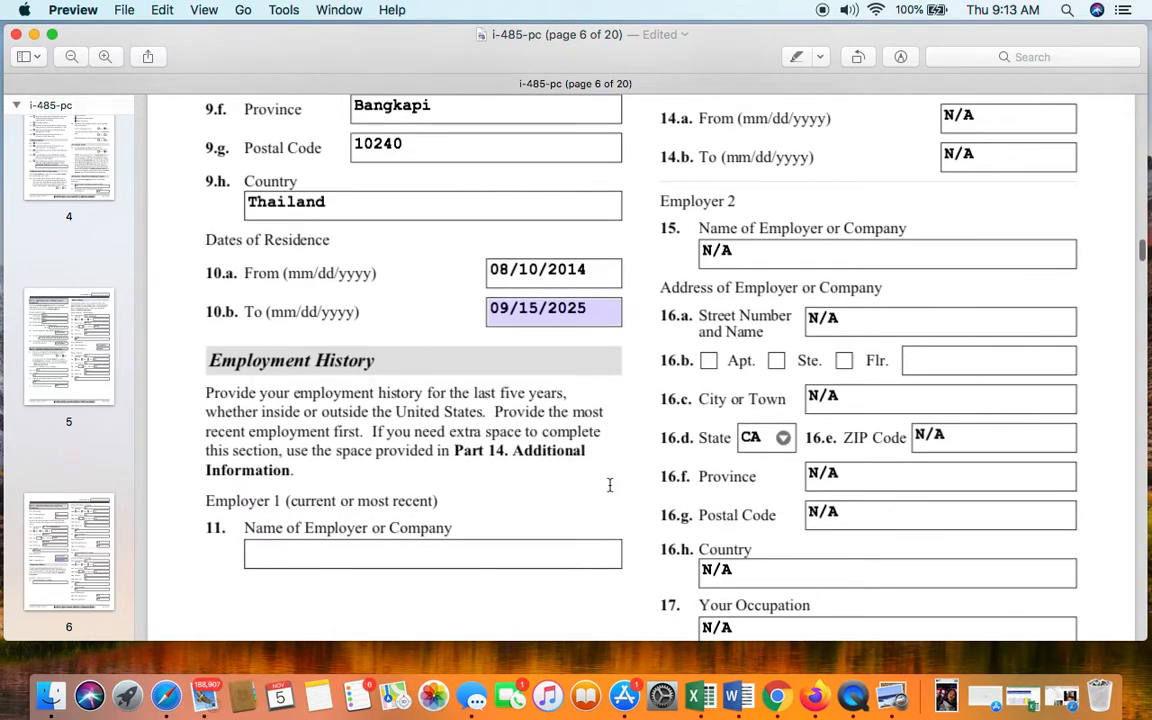
scroll(527, 316, "up", 8)
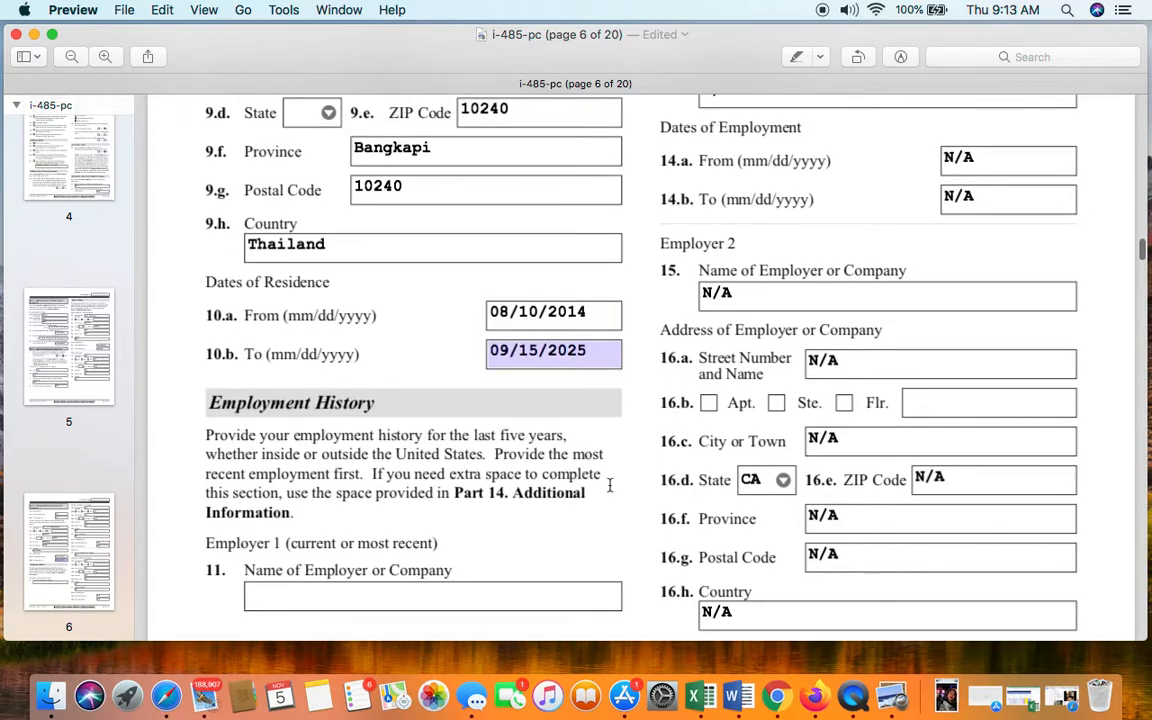
left_click(527, 316)
scroll(526, 316, "down", 6)
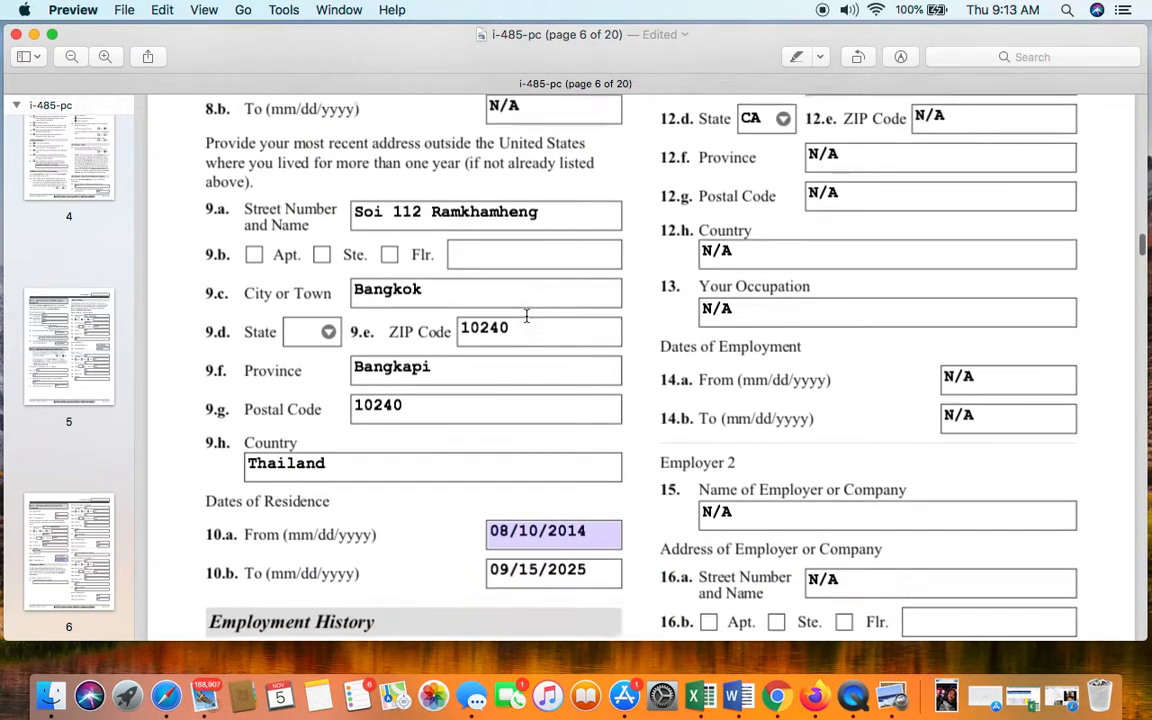
scroll(526, 316, "down", 4)
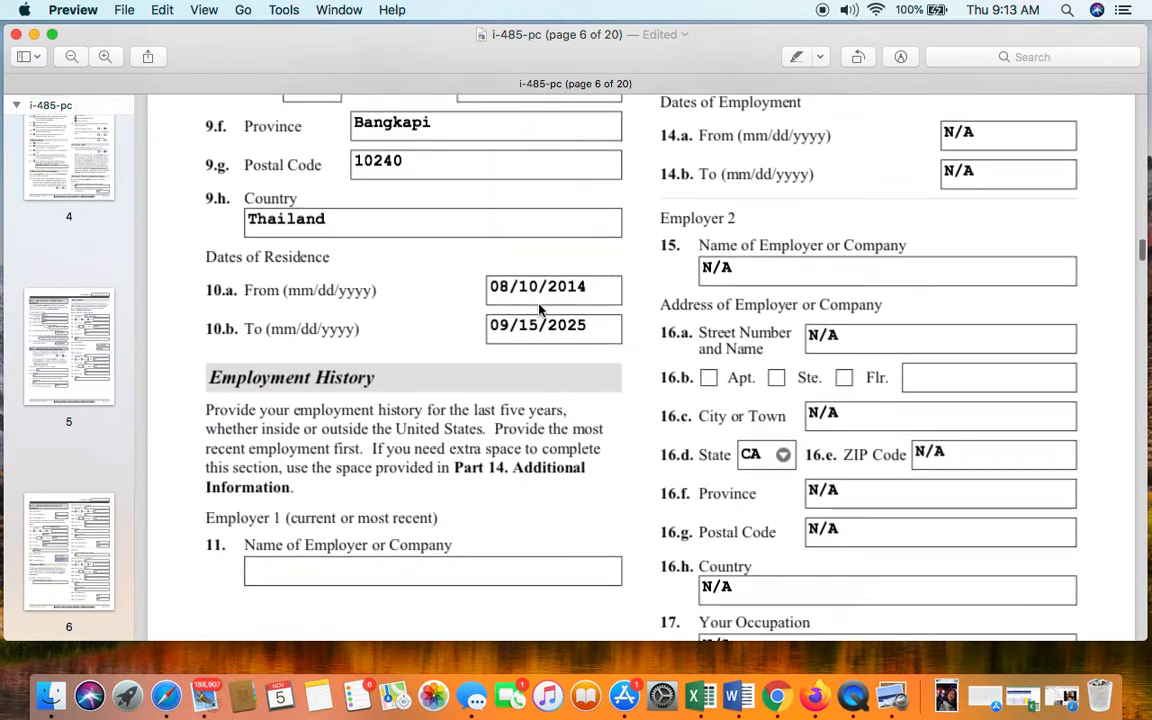
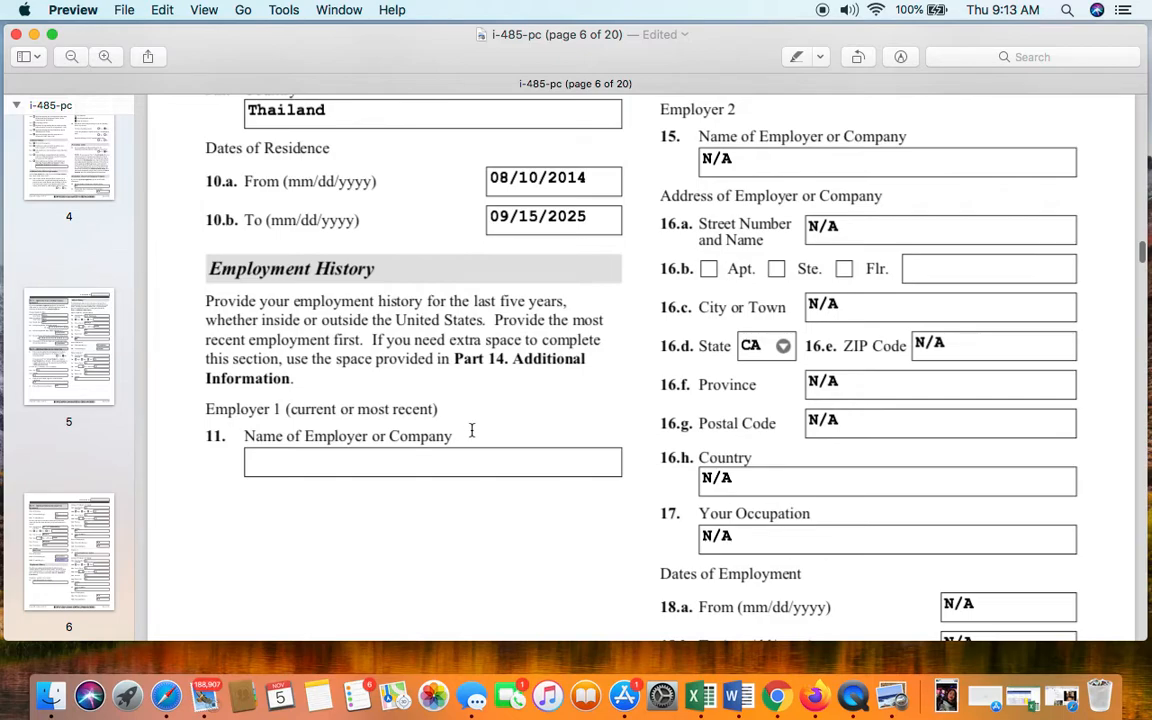
- Enter N/A as Employer 1's company name in field 11
left_click(492, 468)
type("N/A")
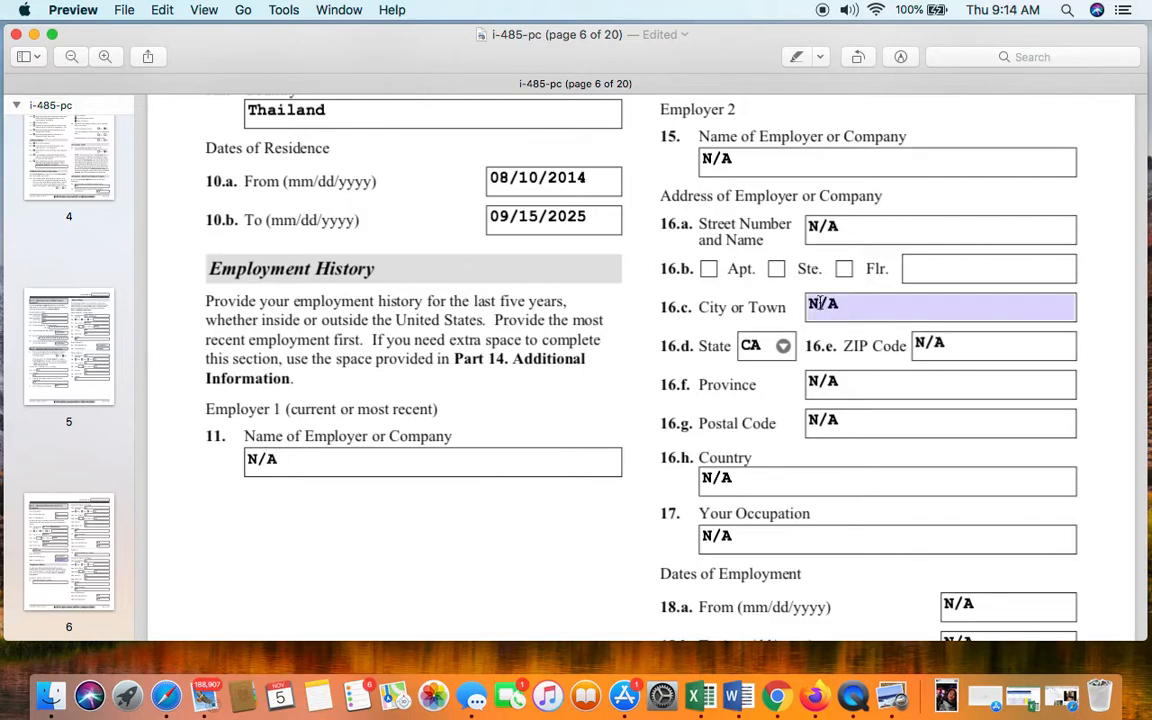
scroll(740, 300, "up", 10)
scroll(757, 318, "down", 3)
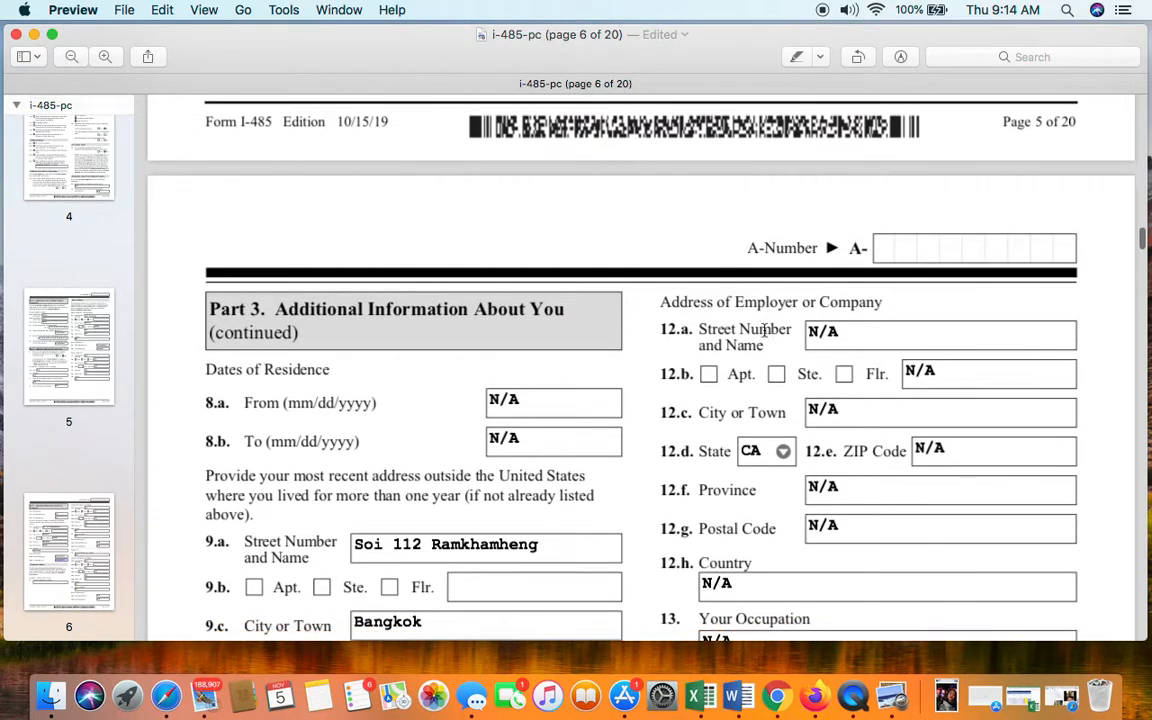
- Check Employer 1's address entries 12.a–12.f and employment dates 14.a–14.b
left_click(857, 268)
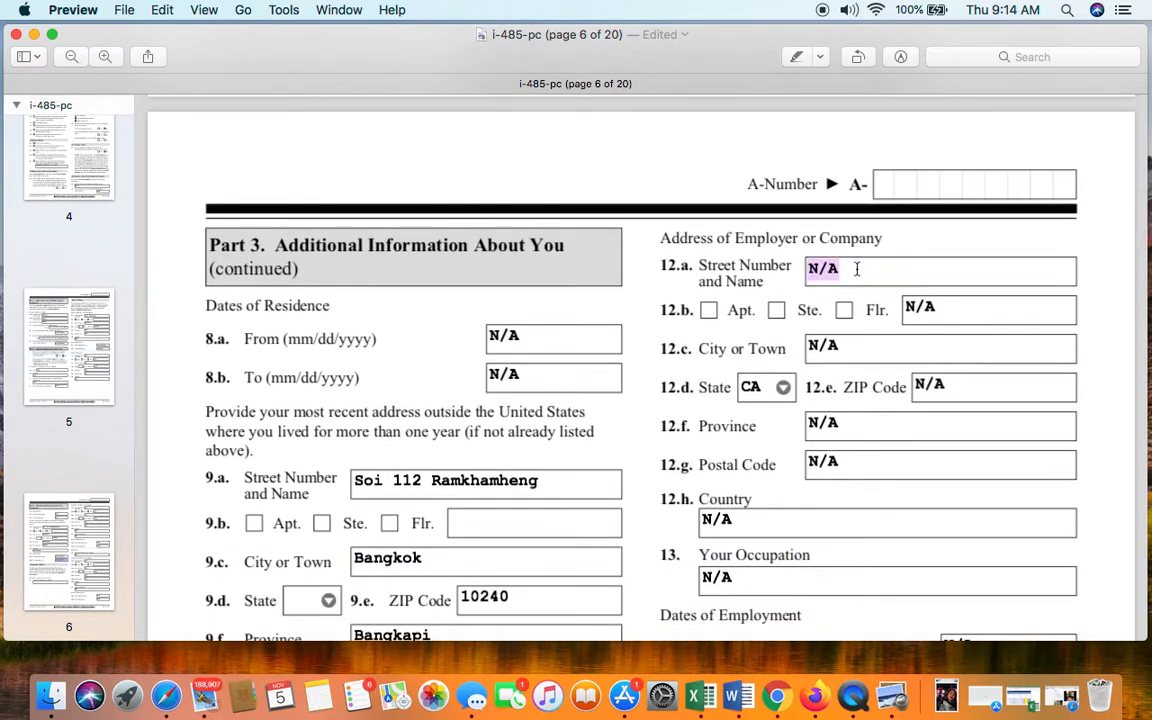
left_click(948, 309)
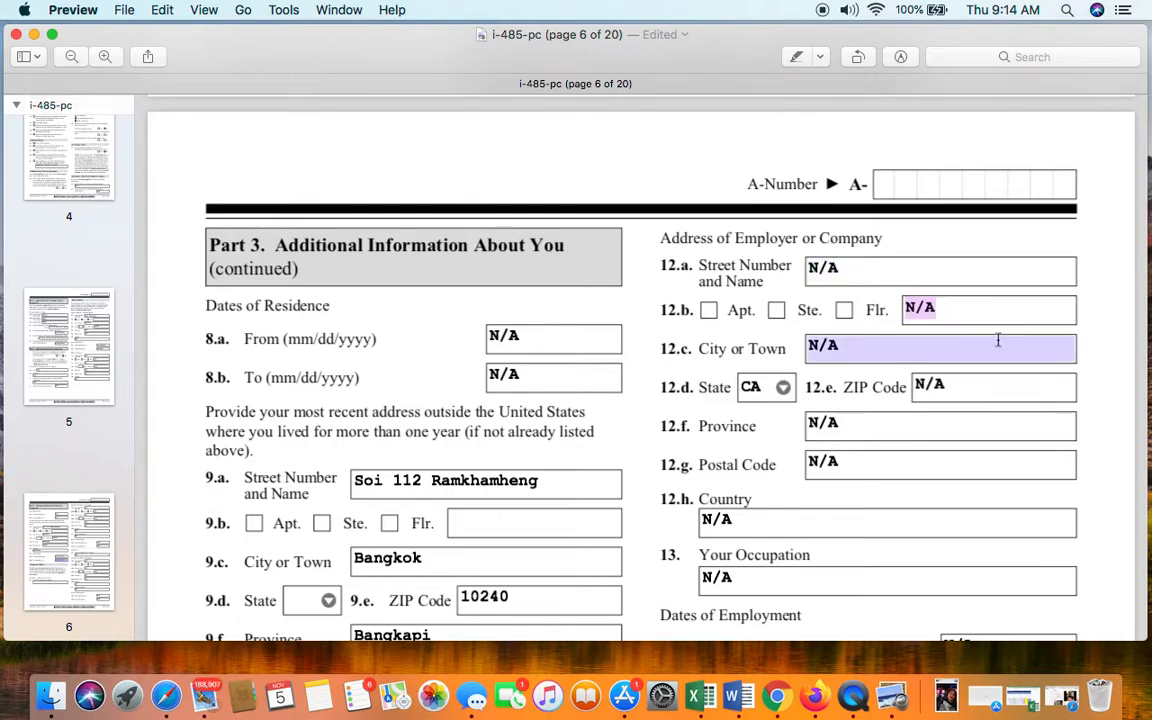
key("Tab")
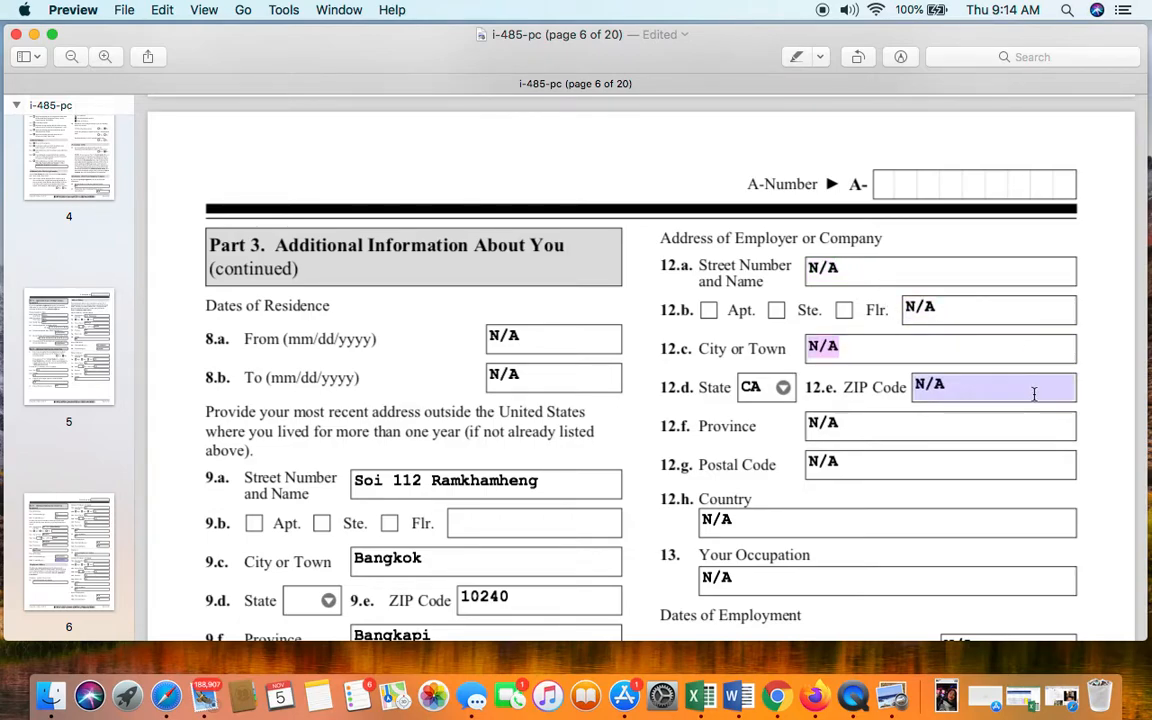
left_click(1034, 393)
left_click(942, 427)
left_click(927, 487)
scroll(928, 490, "down", 3)
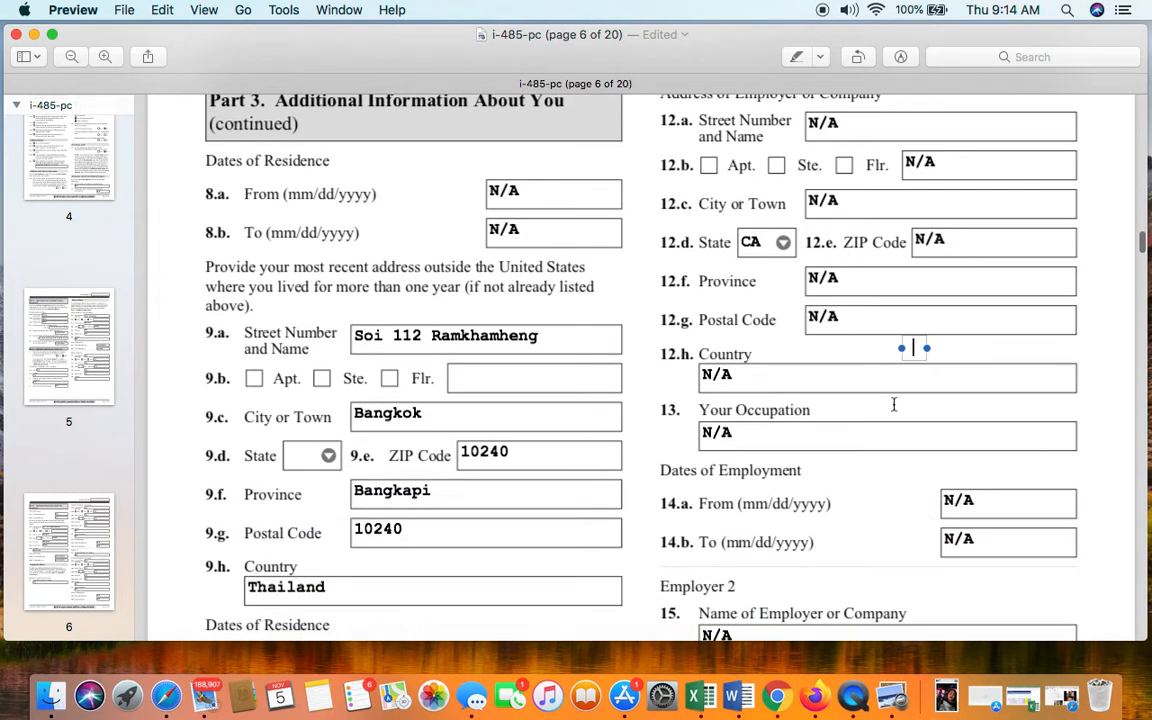
scroll(1037, 512, "down", 2)
left_click(1014, 412)
left_click(1021, 465)
- Check Employer 2's company name and street, then enter N/A in the 16.b floor field
scroll(1015, 467, "down", 2)
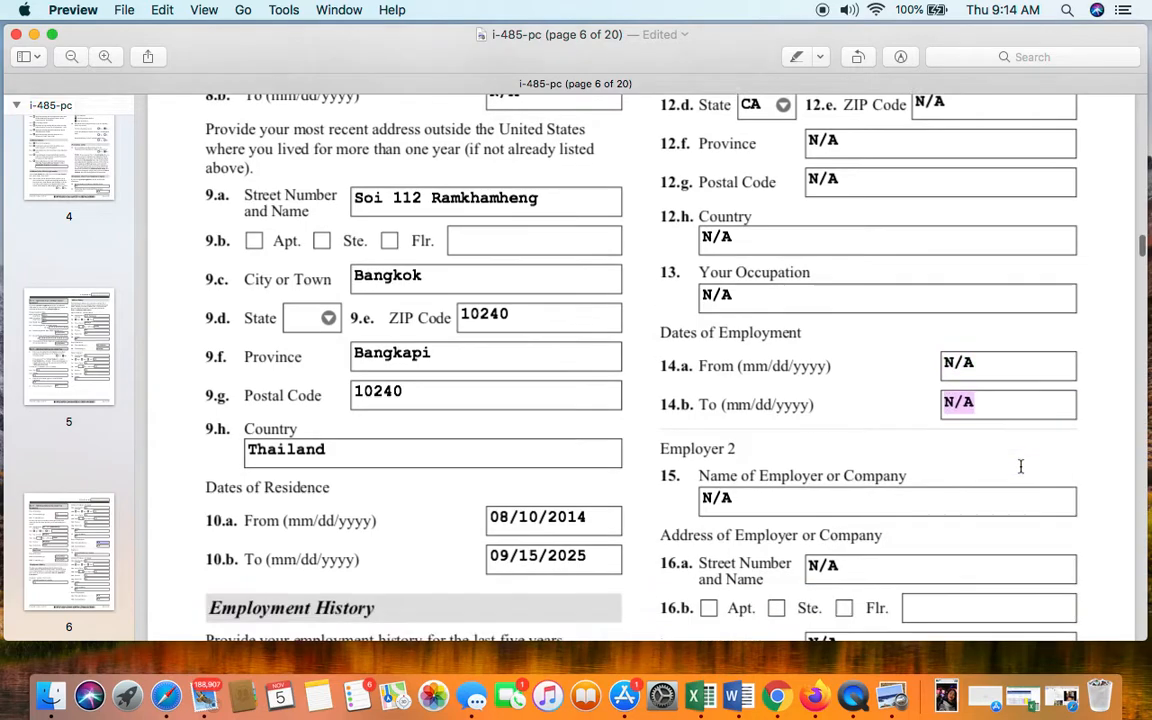
left_click(922, 483)
scroll(922, 481, "down", 3)
left_click(922, 443)
left_click(951, 477)
type("N/A")
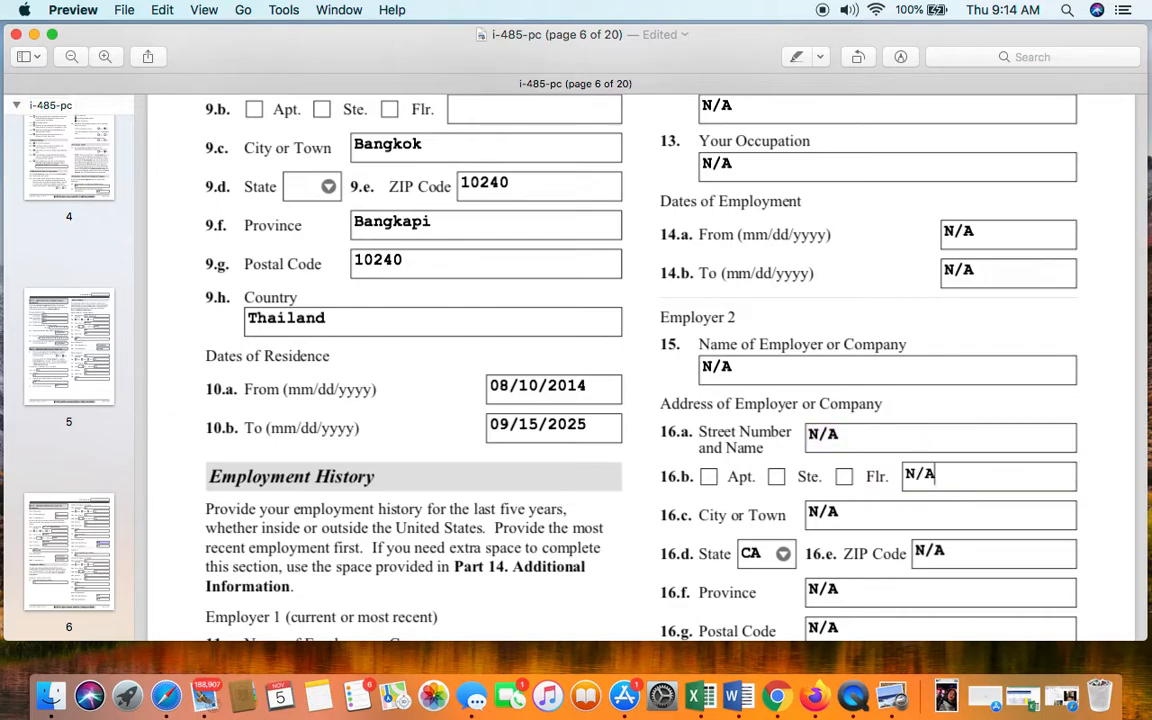
- Check Employer 2's 16.c city and 18.b employment end date
left_click(1034, 526)
scroll(1034, 526, "down", 3)
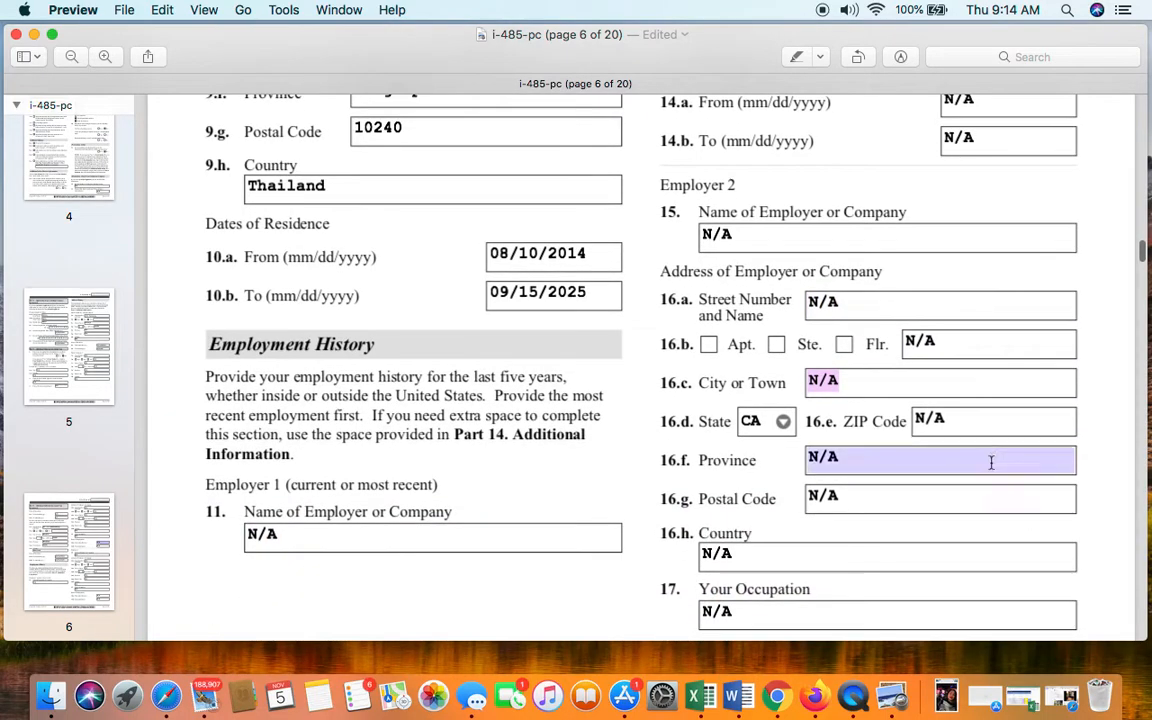
scroll(991, 462, "down", 4)
left_click(1016, 537)
scroll(1010, 530, "down", 8)
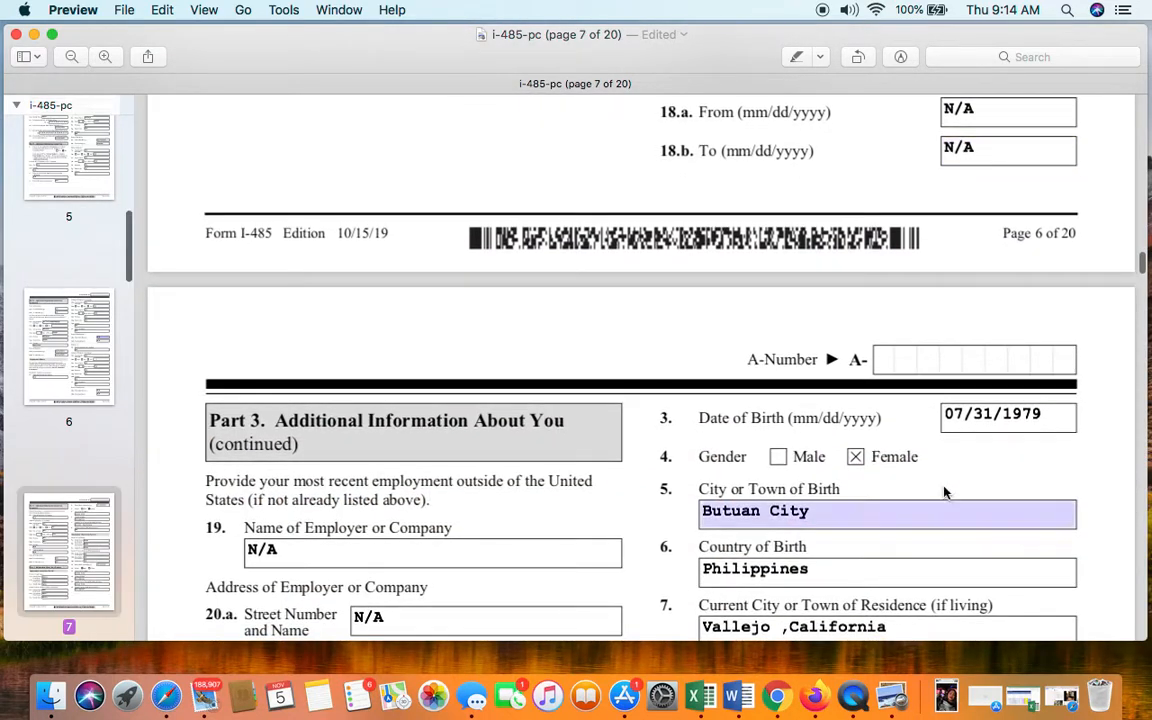
scroll(247, 481, "down", 1)
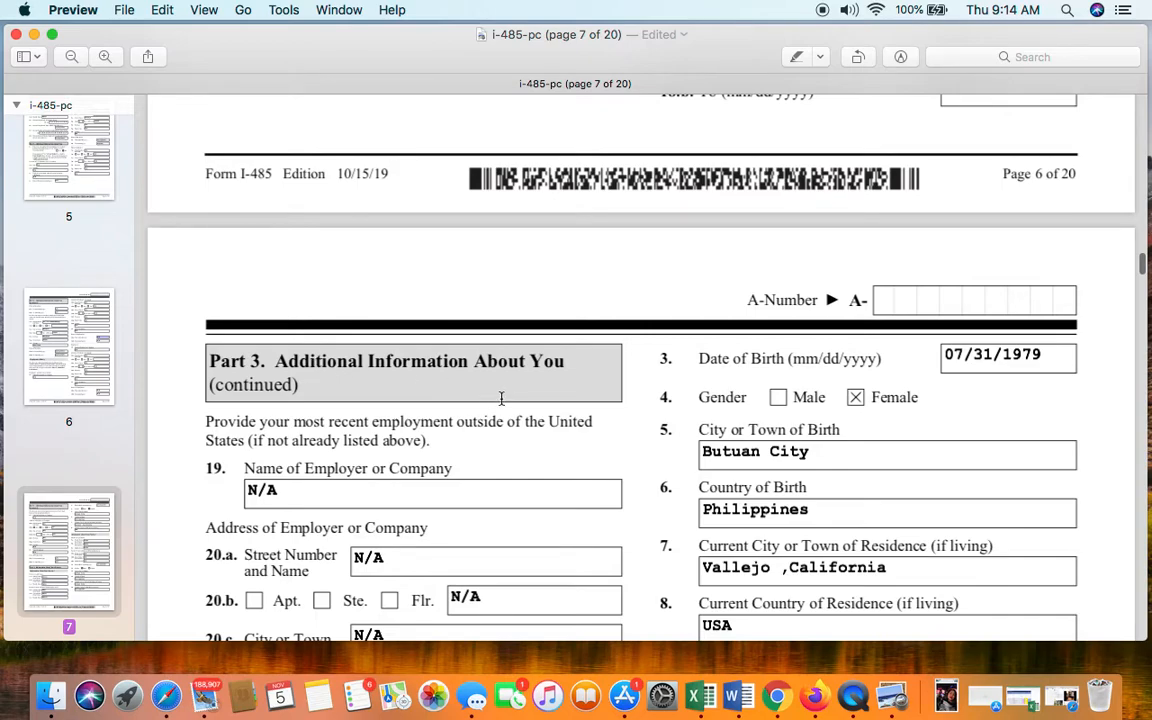
scroll(501, 398, "down", 1)
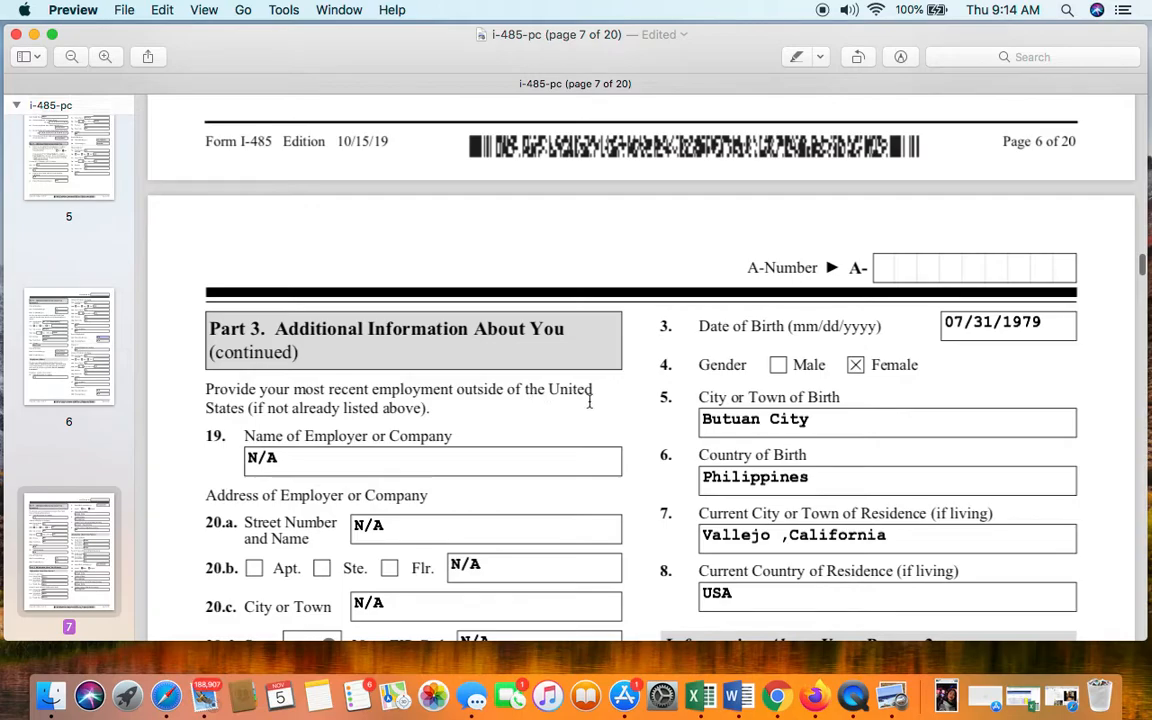
scroll(378, 413, "down", 2)
scroll(378, 413, "down", 10)
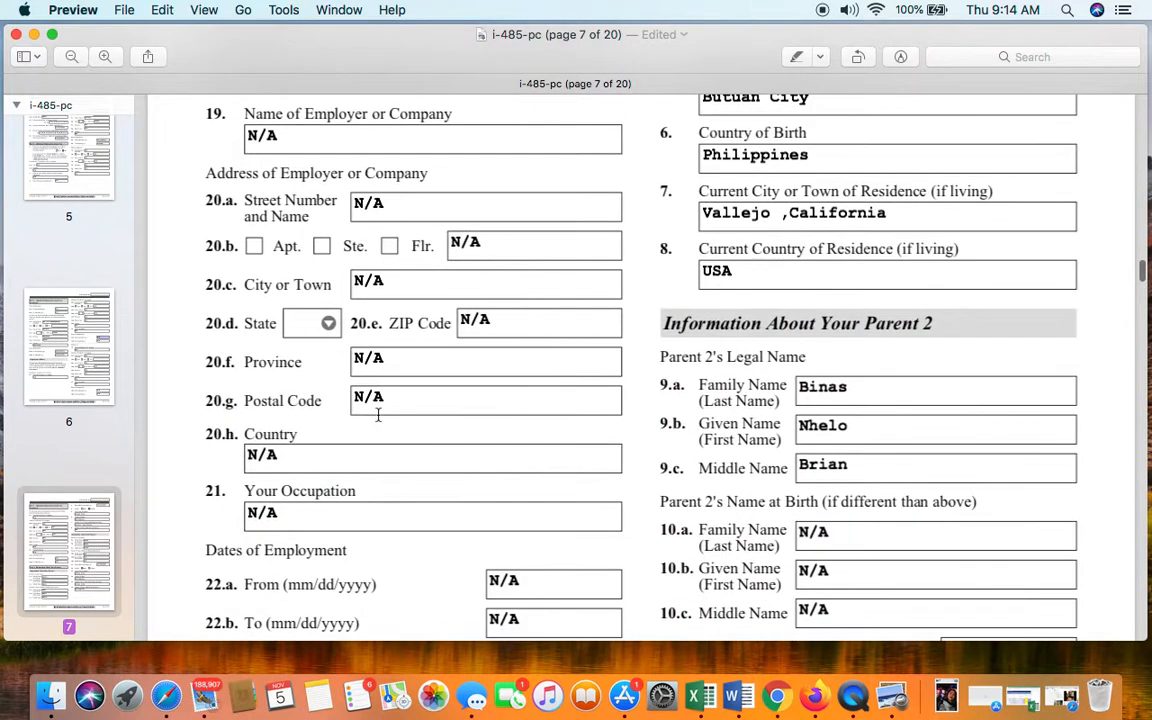
scroll(378, 413, "up", 8)
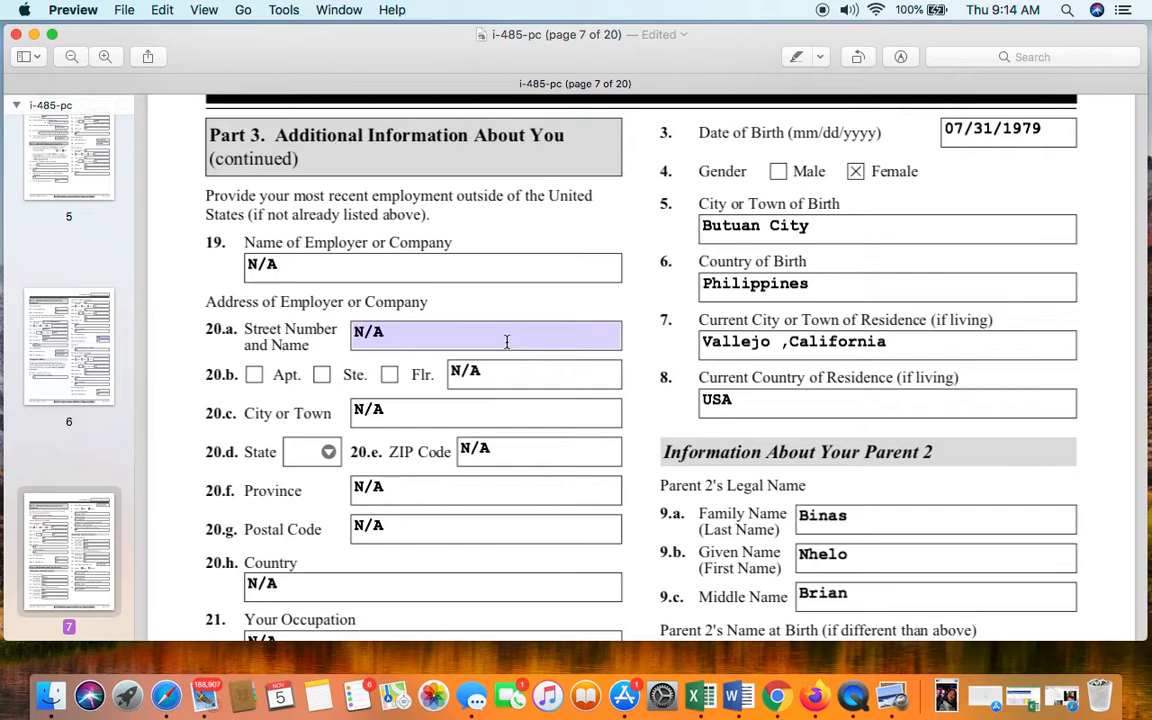
left_click(512, 371)
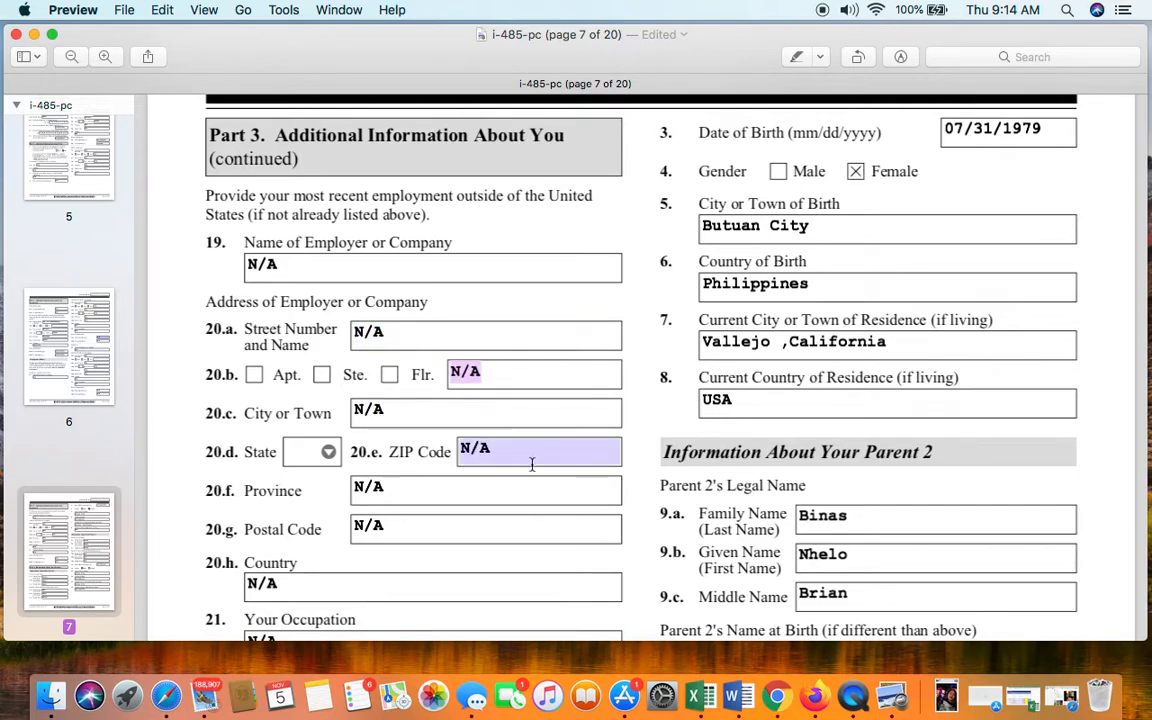
scroll(485, 516, "down", 1)
scroll(485, 516, "down", 5)
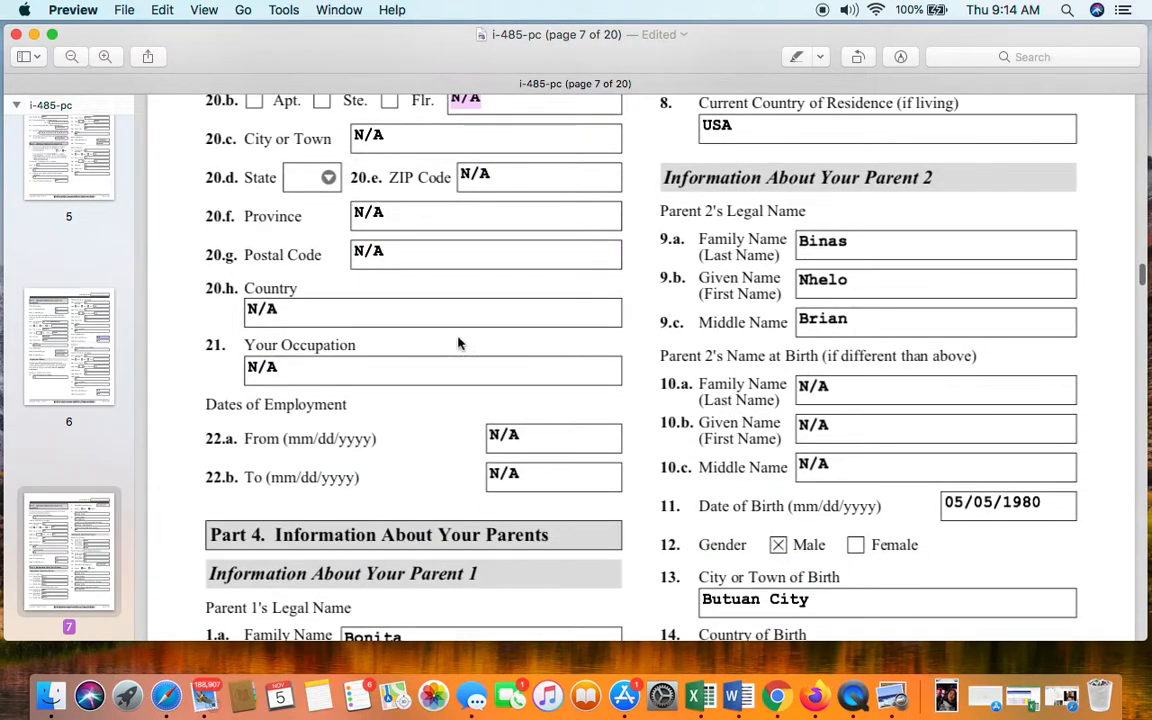
scroll(537, 502, "down", 3)
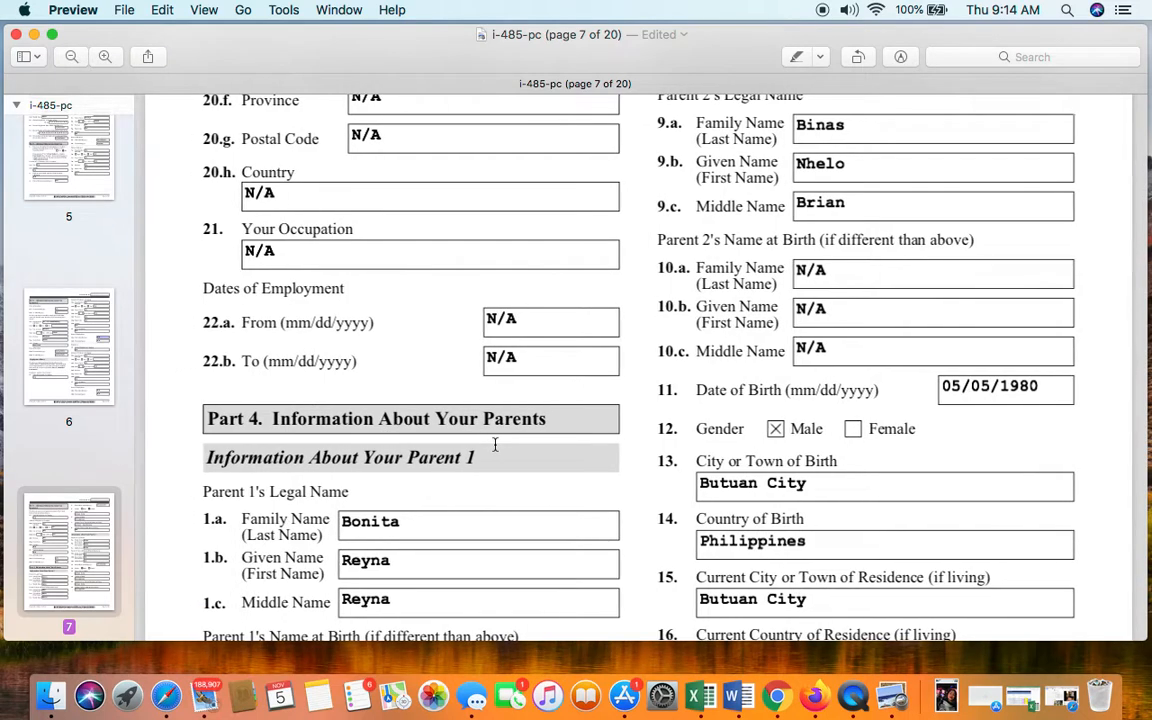
scroll(525, 463, "down", 2)
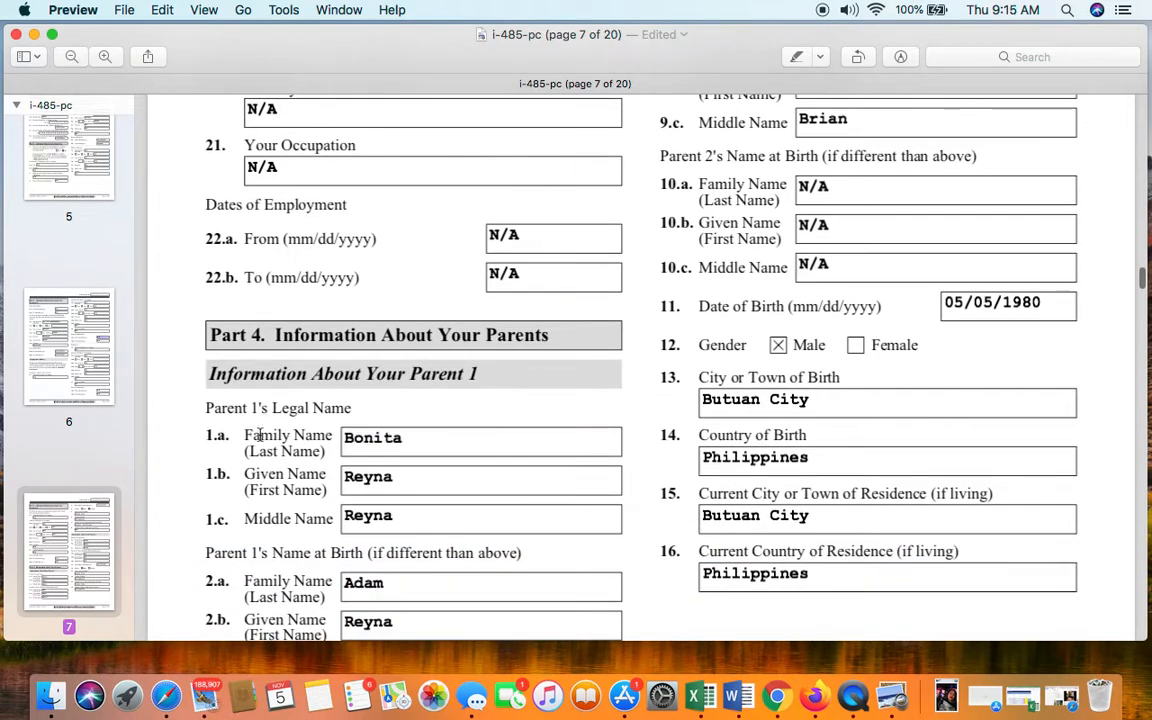
left_click(343, 434)
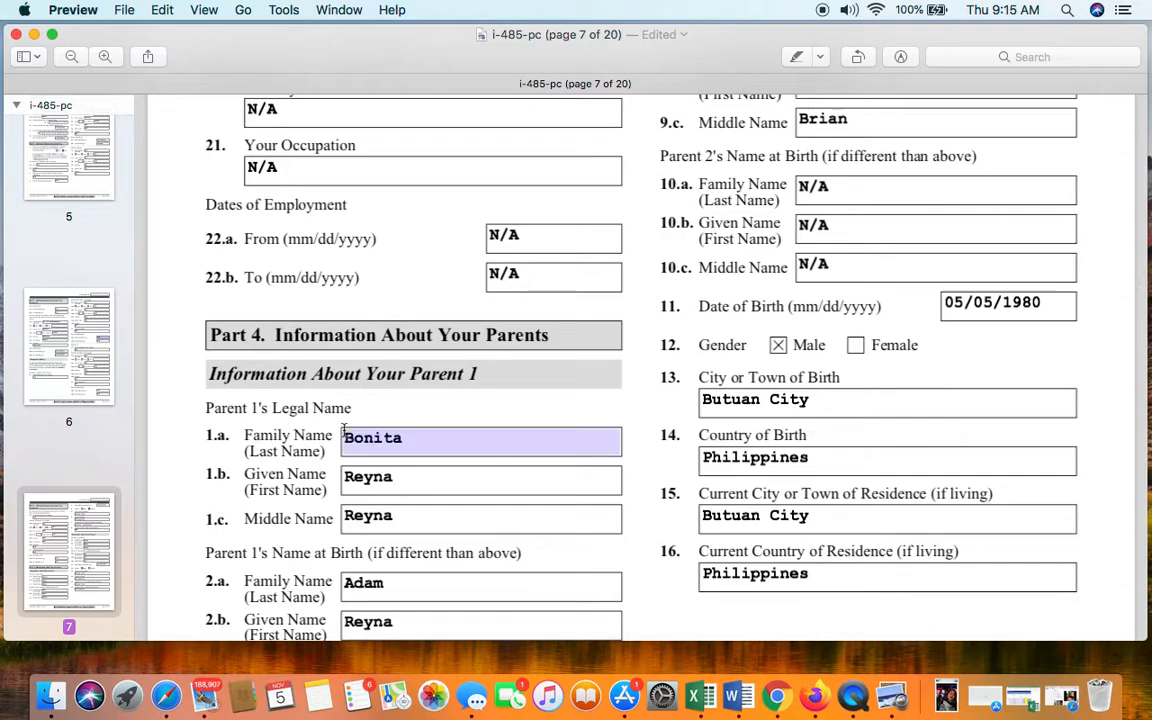
left_click(486, 384)
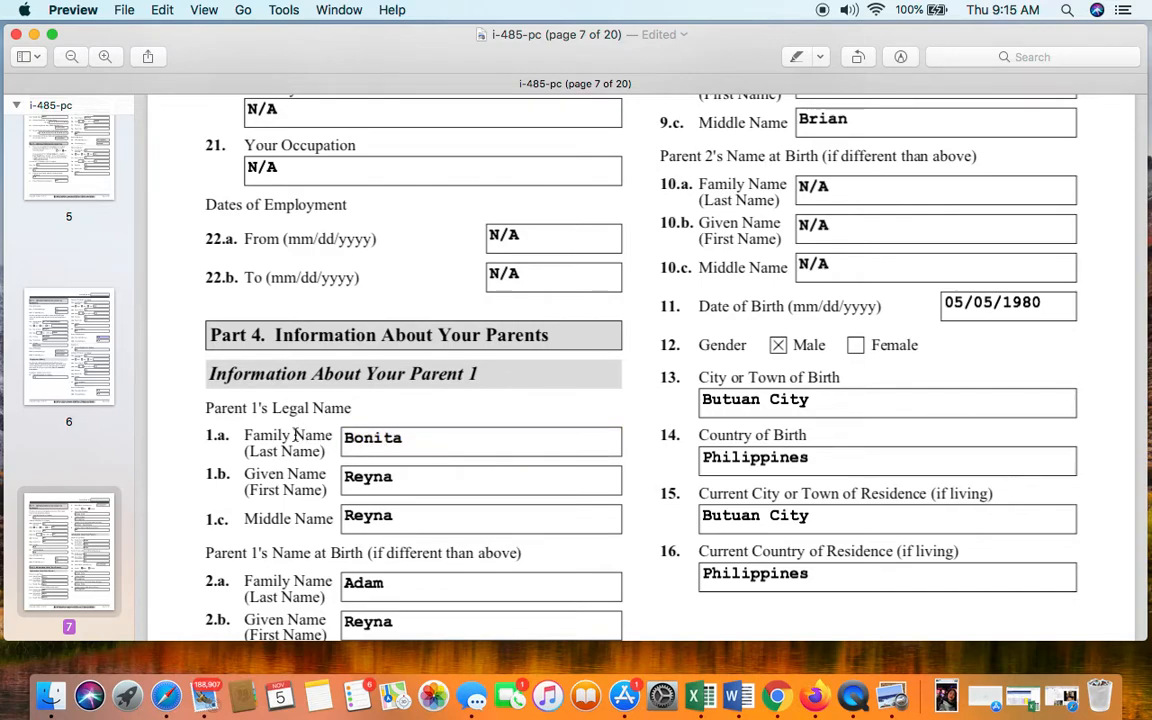
left_click(424, 440)
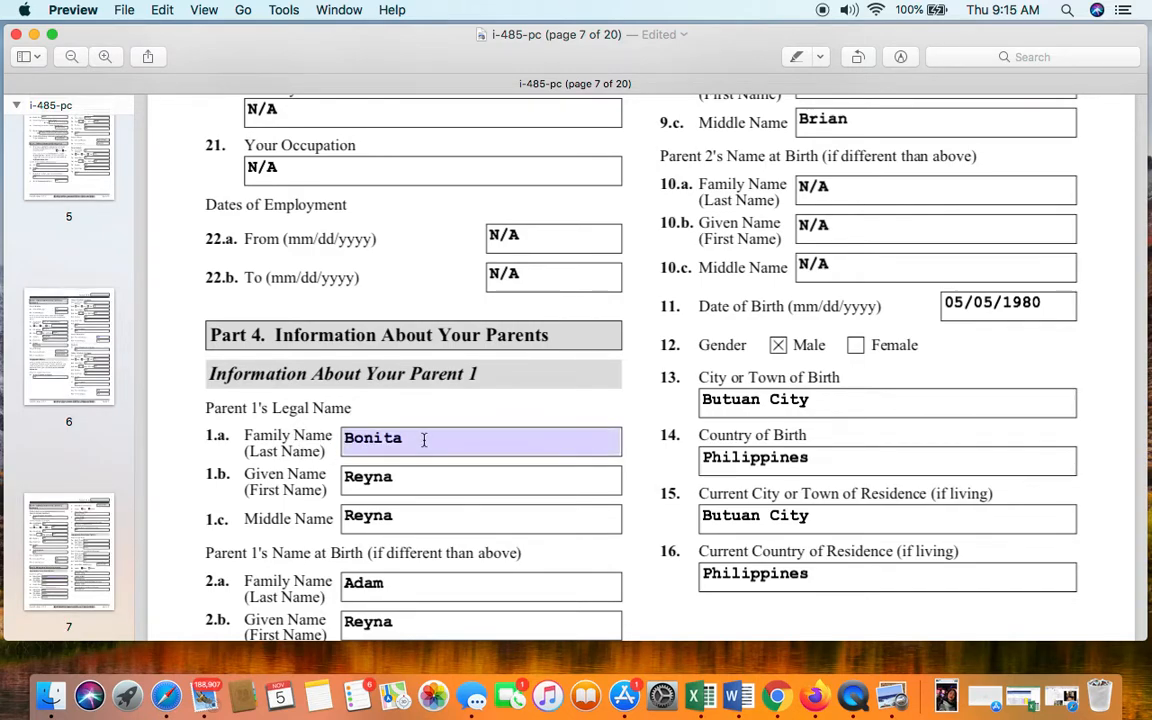
left_click(447, 477)
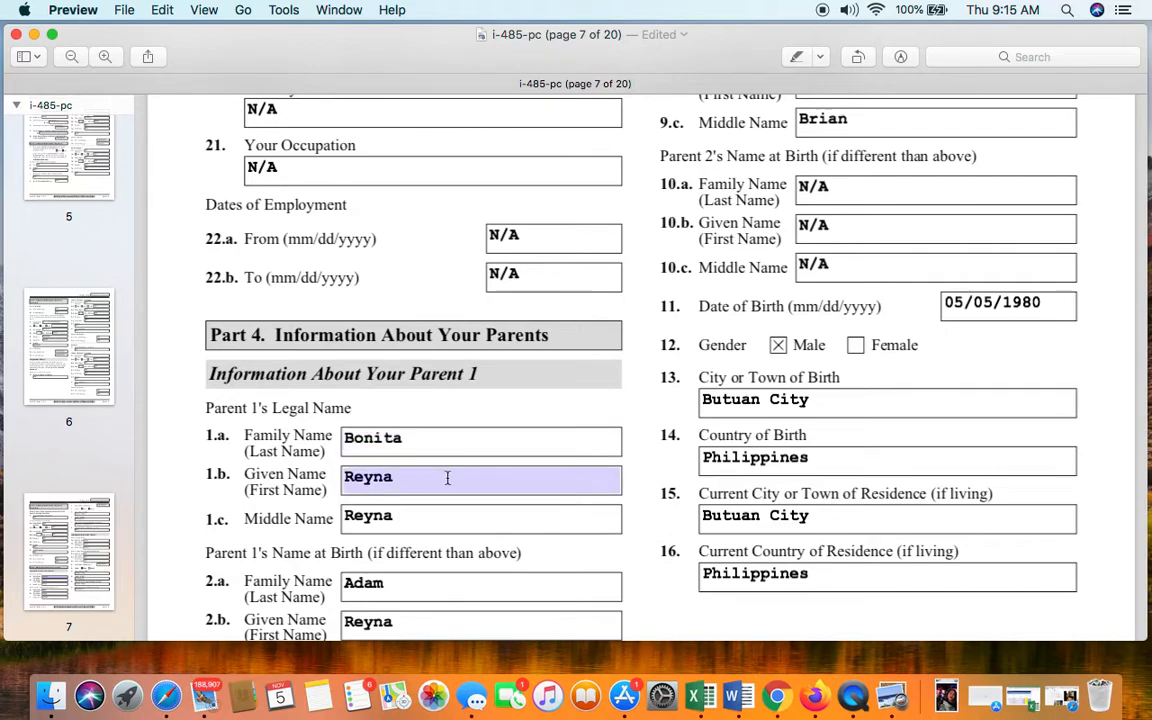
left_click(455, 526)
scroll(455, 528, "down", 3)
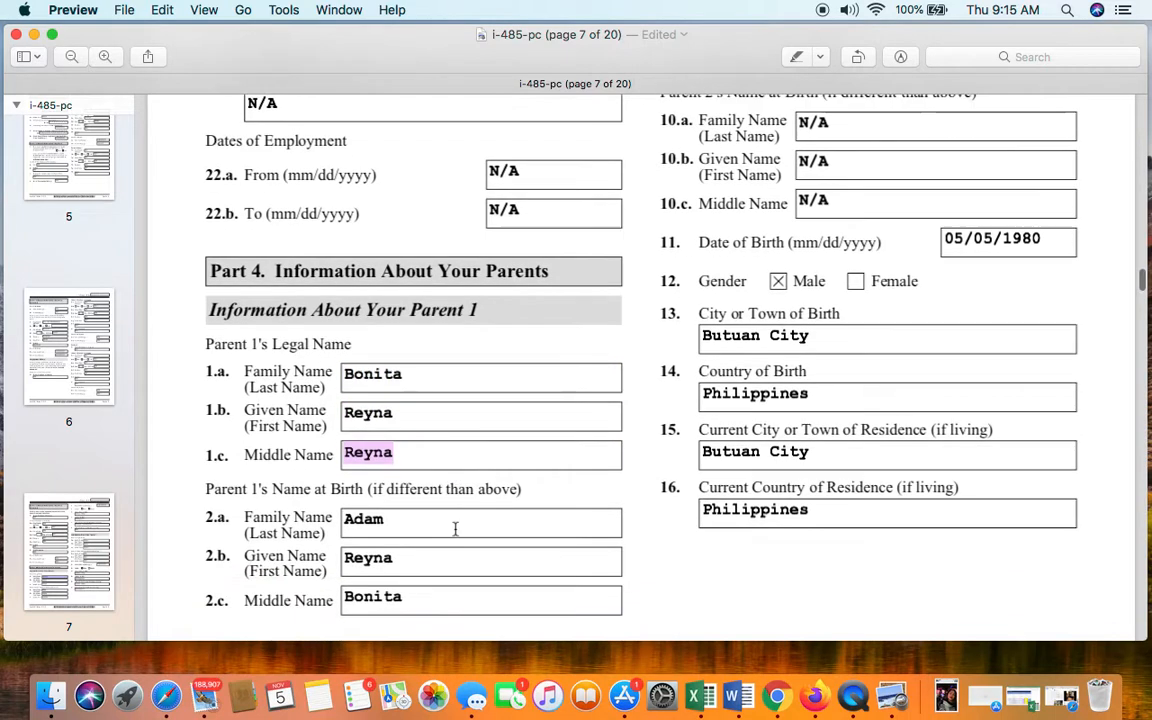
left_click(430, 357)
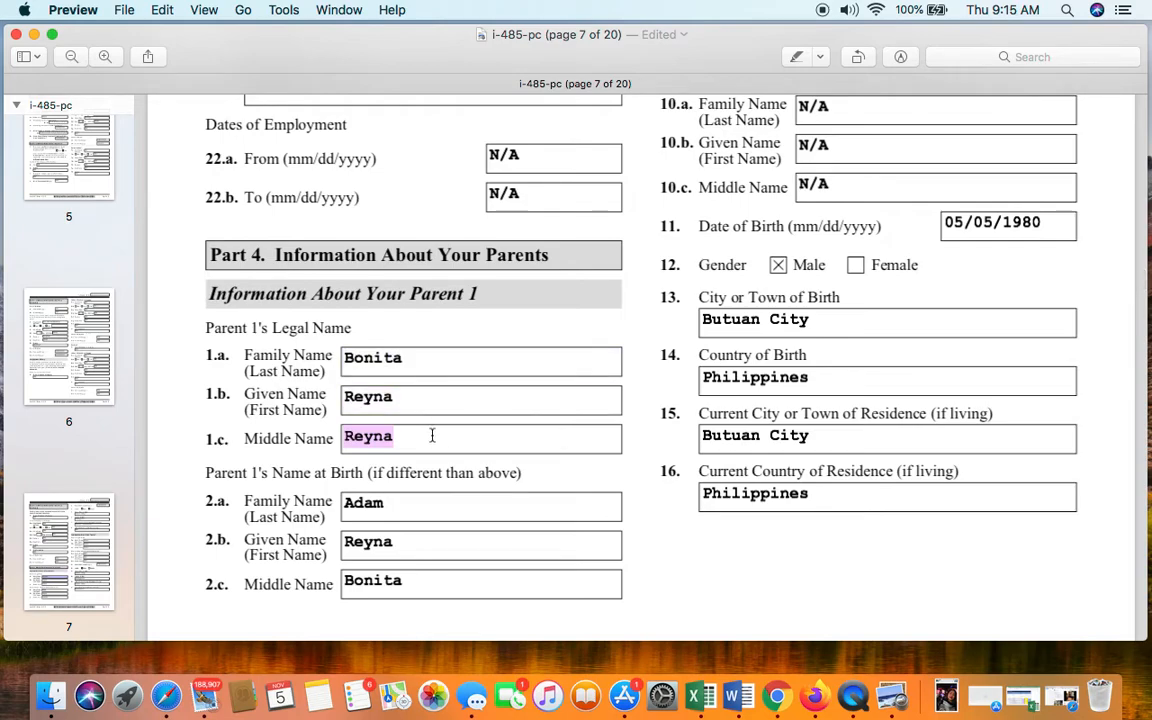
scroll(437, 440, "down", 2)
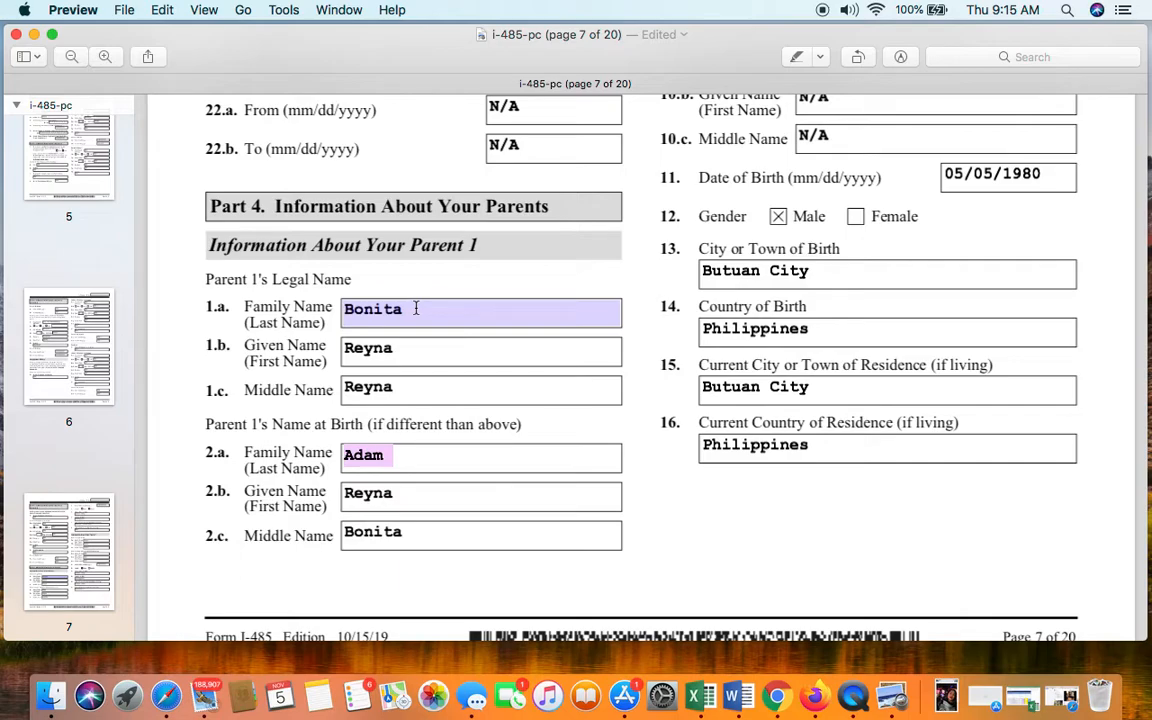
left_click(416, 309)
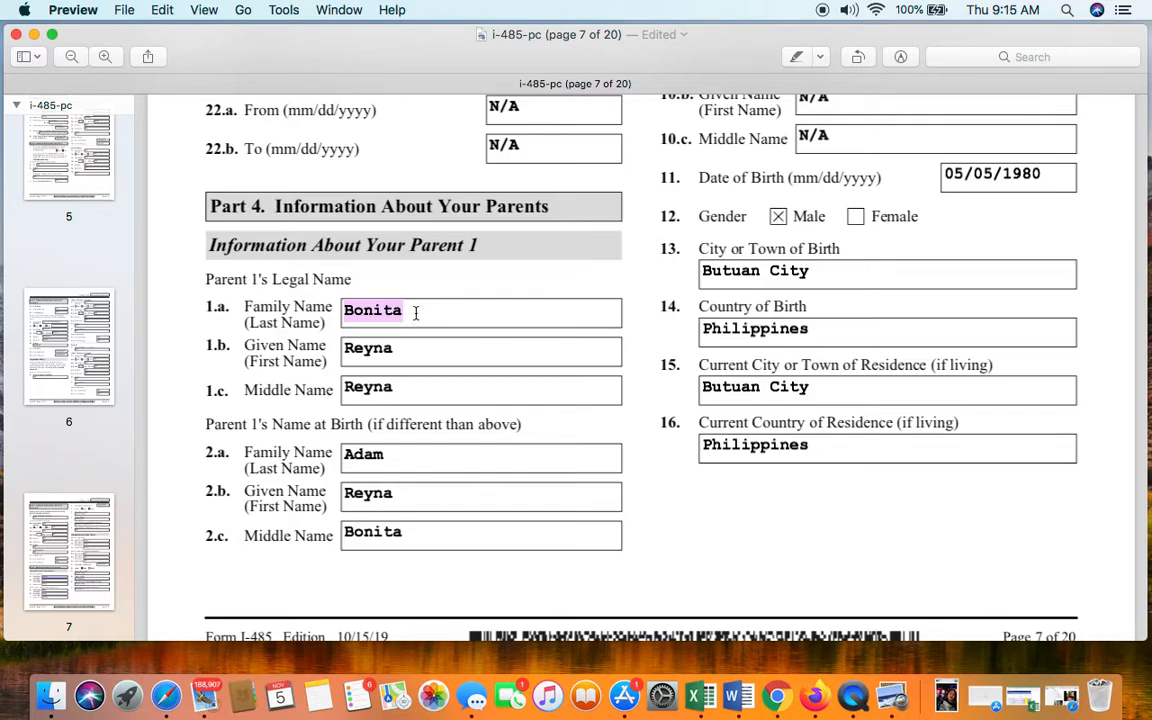
left_click(418, 358)
left_click(422, 398)
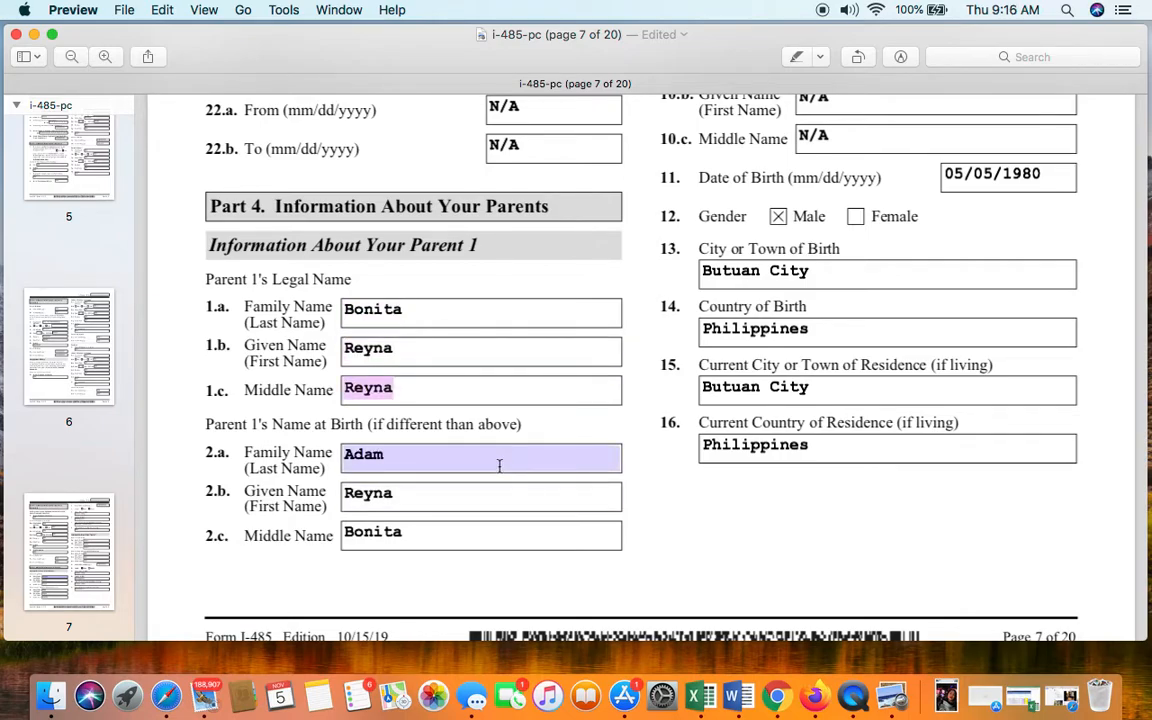
left_click(499, 465)
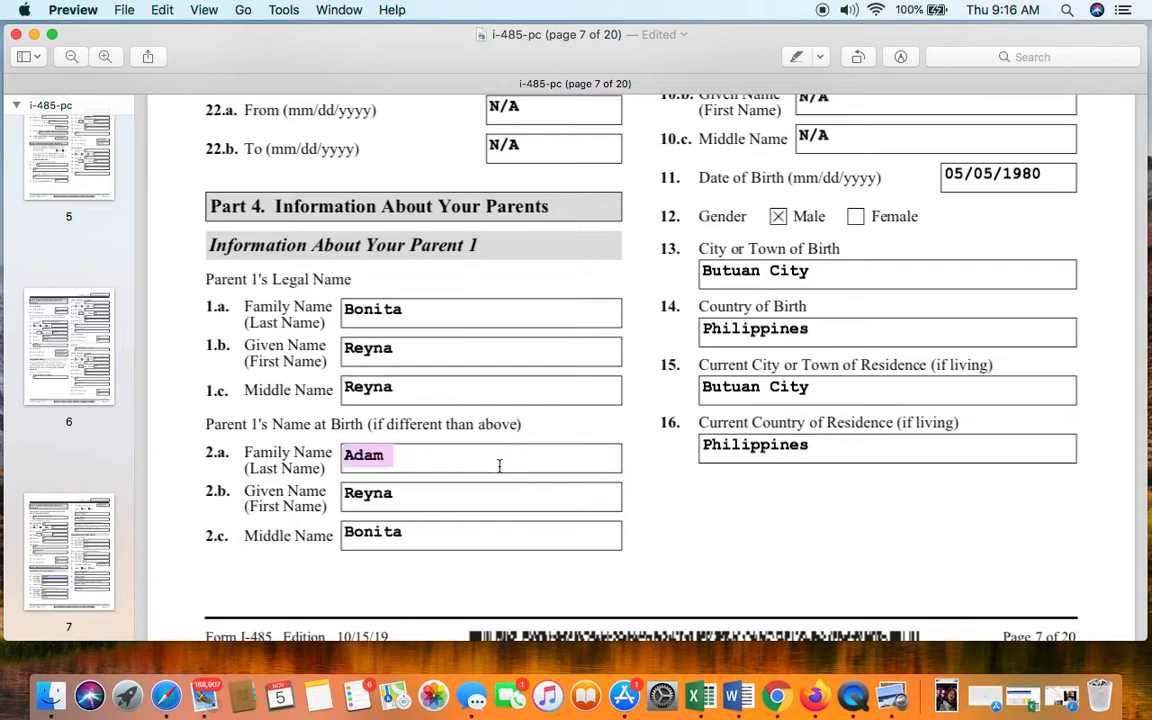
left_click(522, 505)
left_click(509, 535)
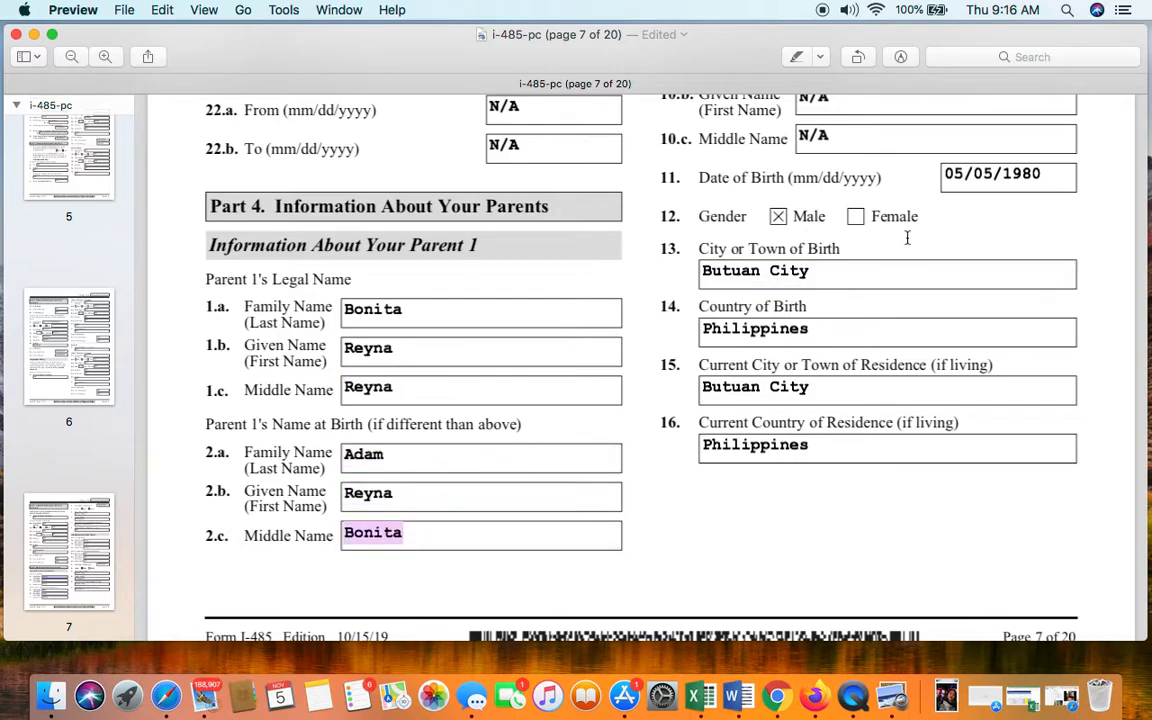
scroll(931, 249, "up", 5)
scroll(931, 244, "up", 15)
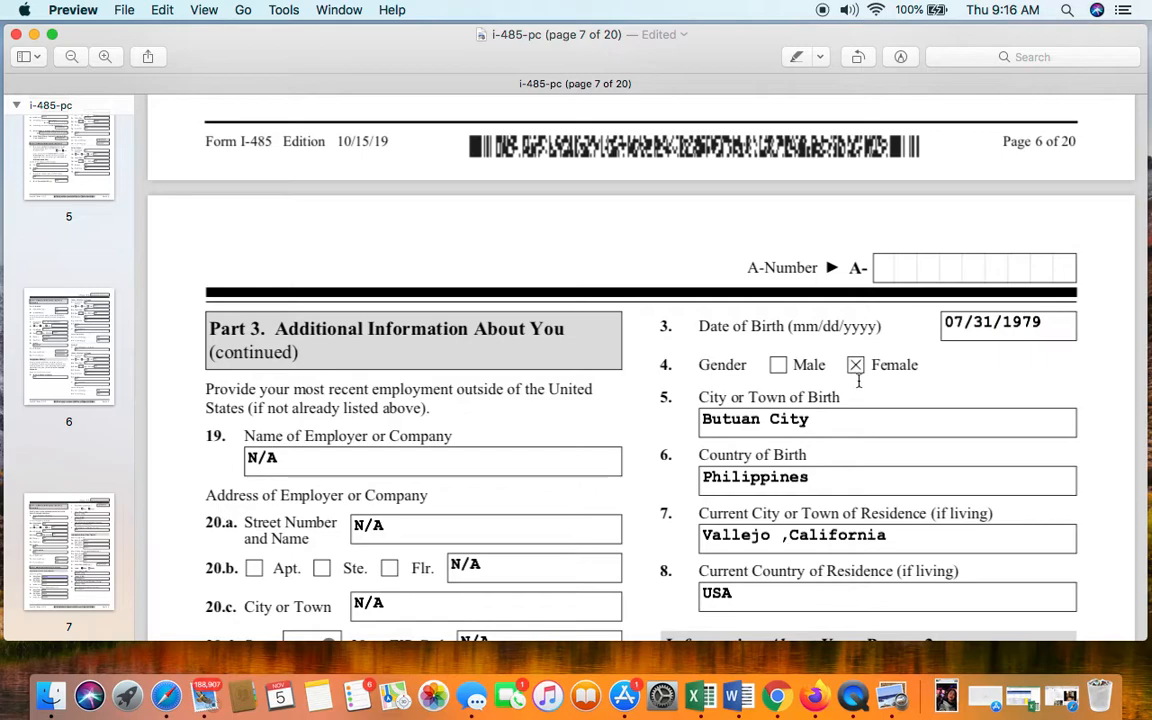
- Check the Country of Birth entry and nearby parent fields on page 7
scroll(951, 393, "down", 5)
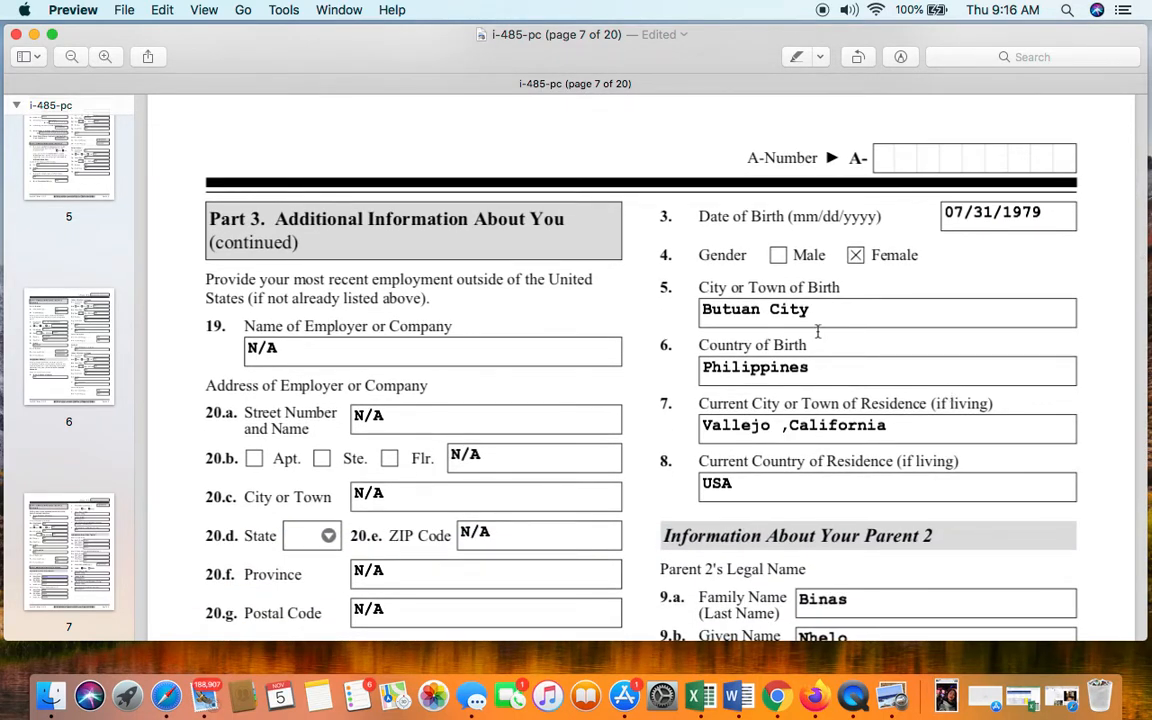
scroll(817, 332, "down", 3)
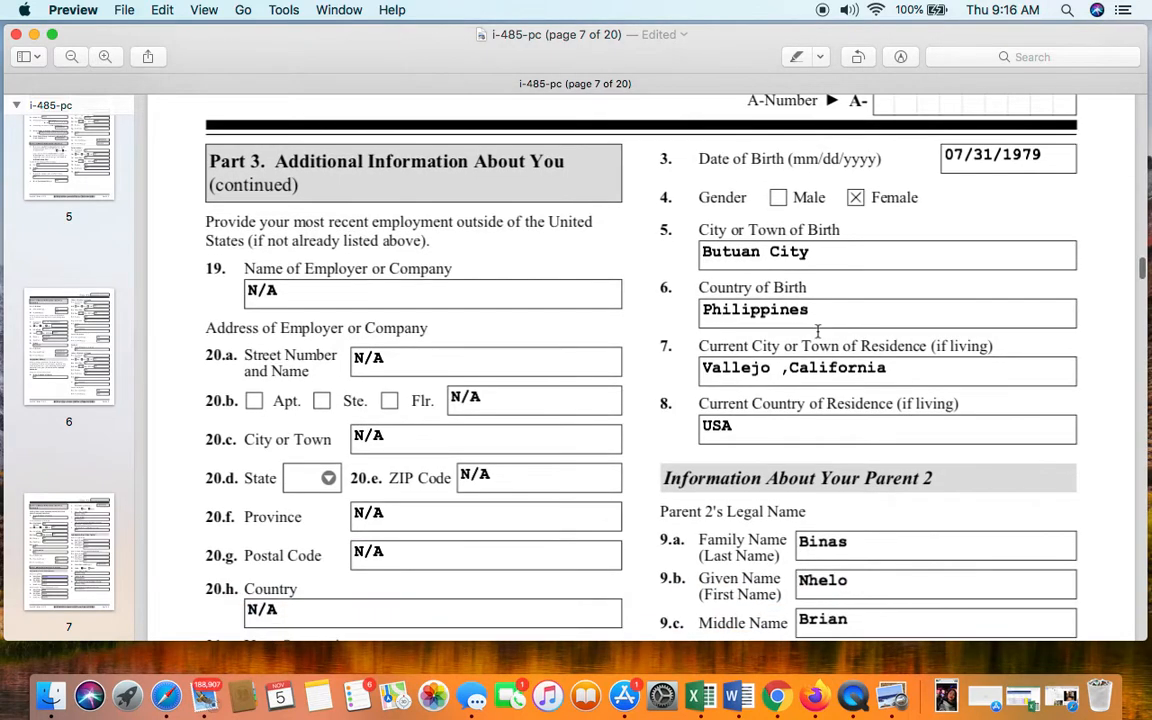
left_click(816, 321)
scroll(921, 365, "down", 3)
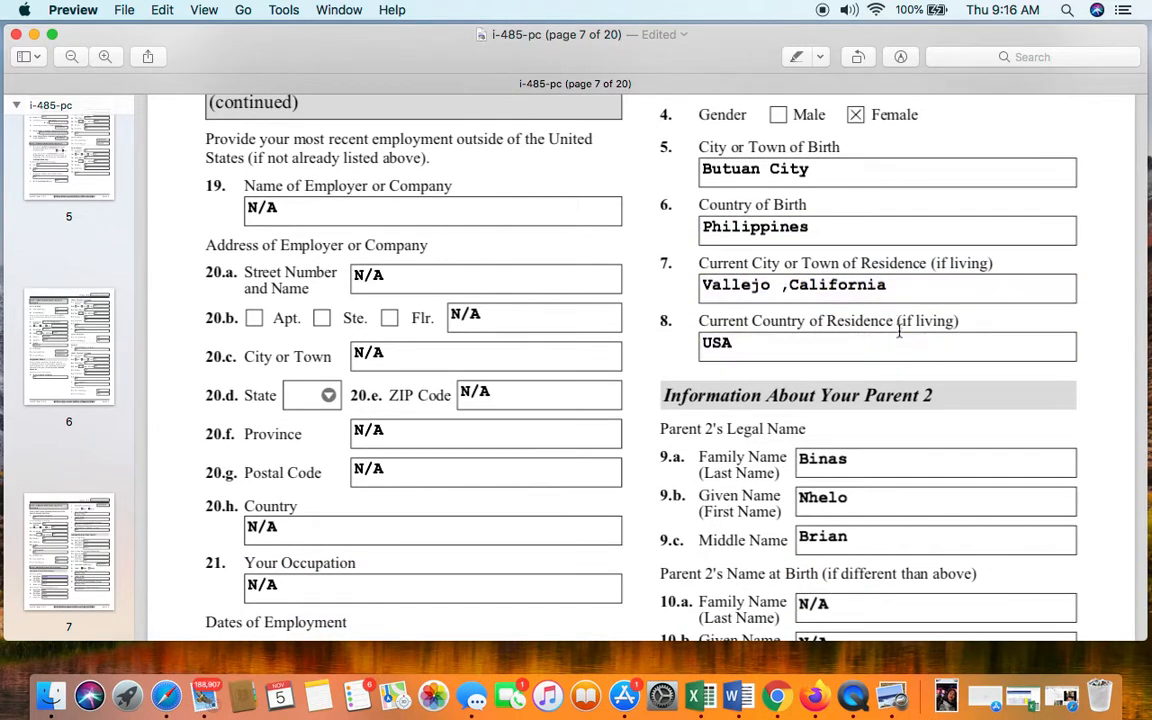
scroll(895, 346, "down", 2)
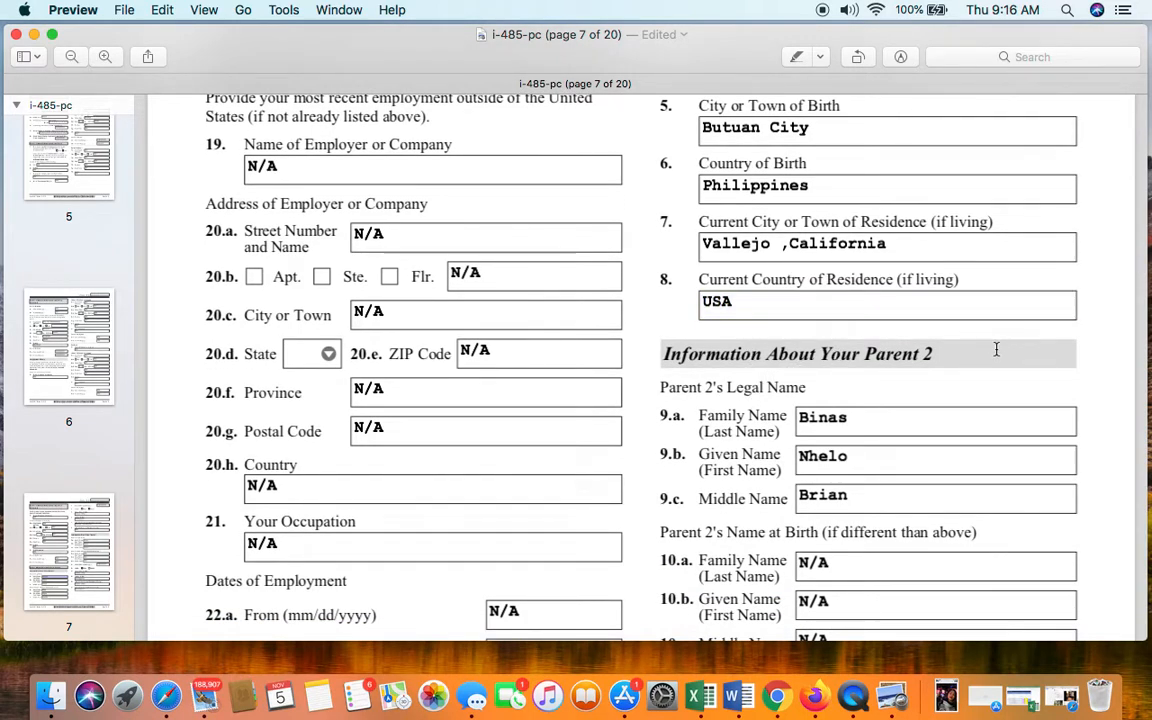
left_click(847, 389)
left_click(912, 390)
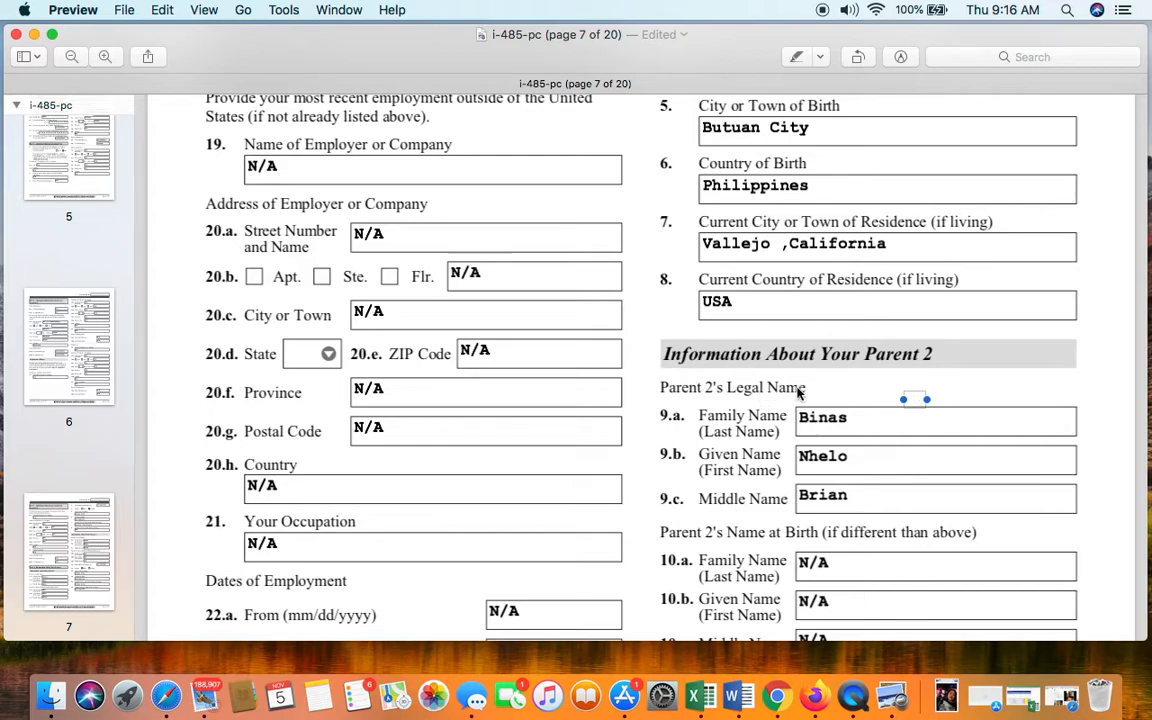
scroll(850, 420, "down", 2)
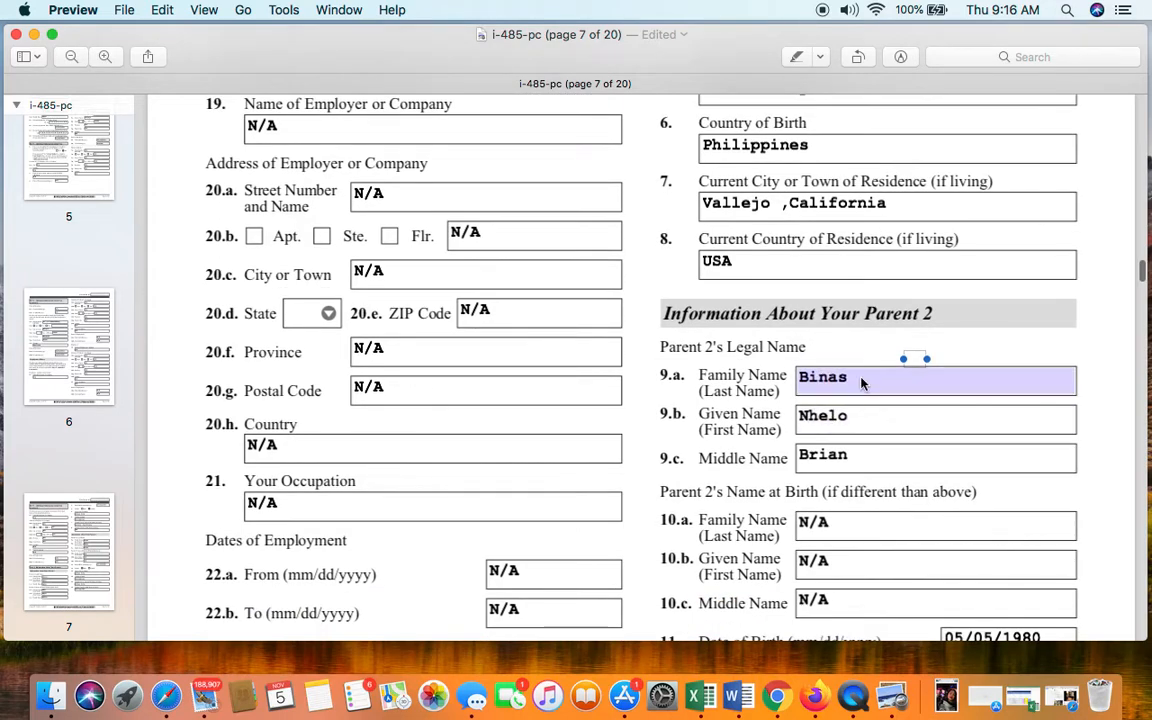
- Review Parent 2's family, given and middle names and the N/A birth names
double_click(914, 387)
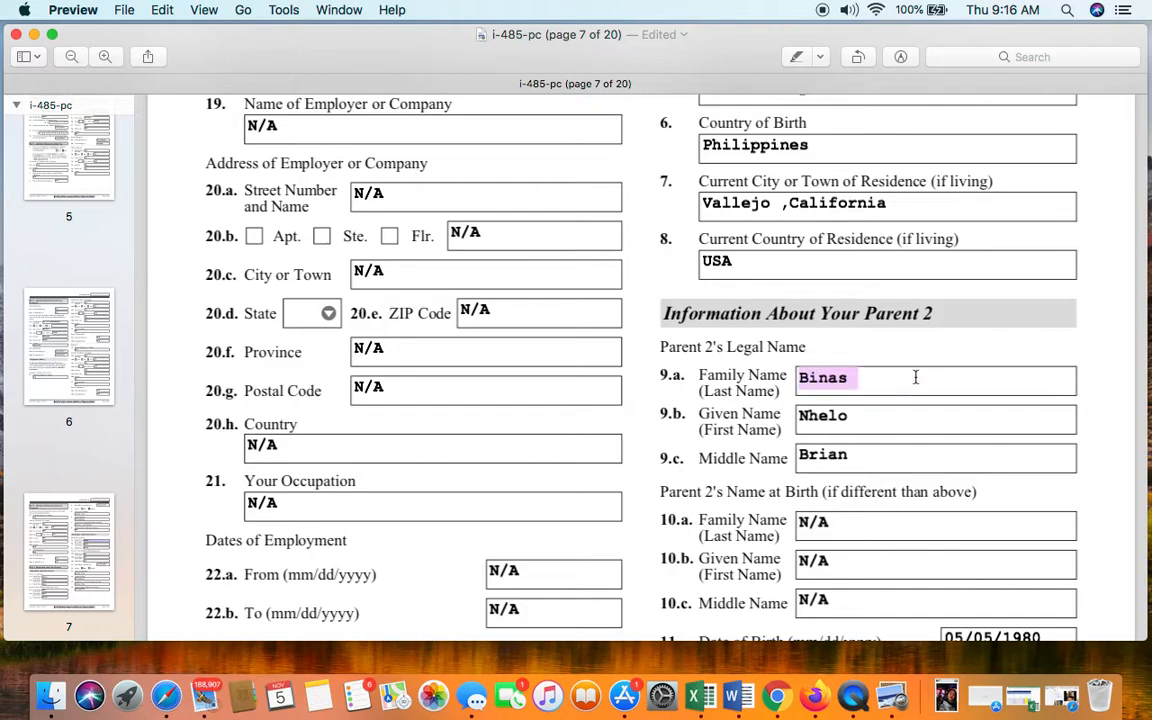
scroll(914, 378, "down", 3)
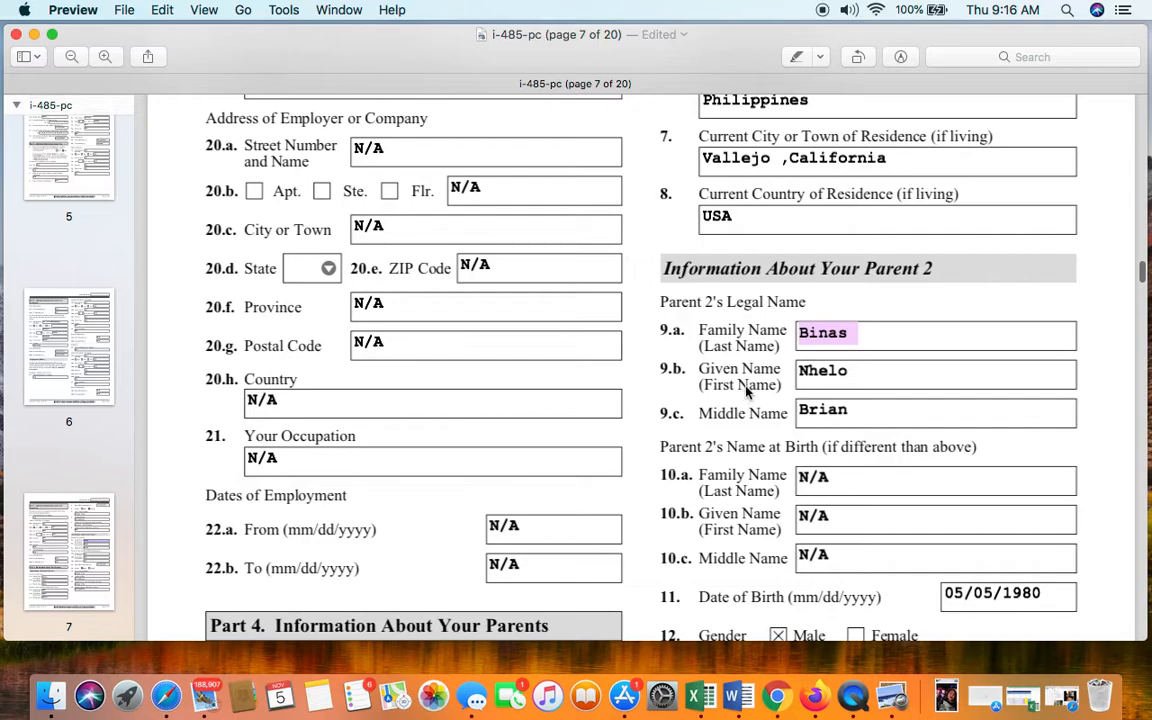
double_click(931, 372)
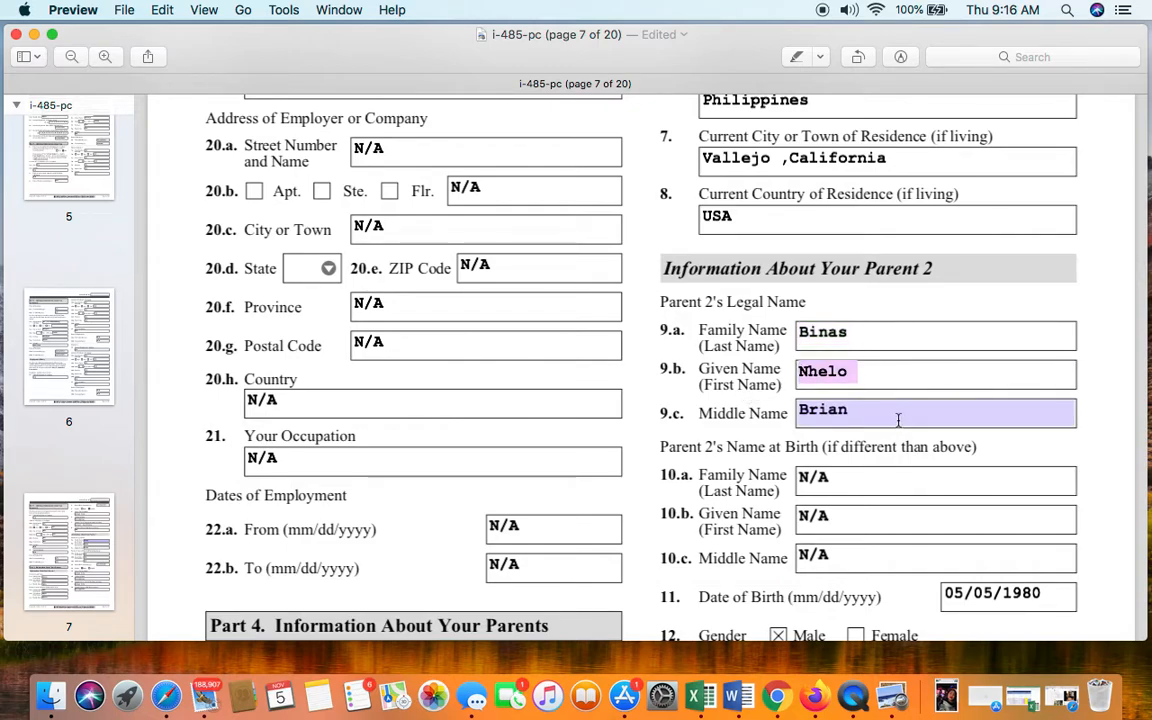
double_click(898, 420)
scroll(898, 365, "down", 5)
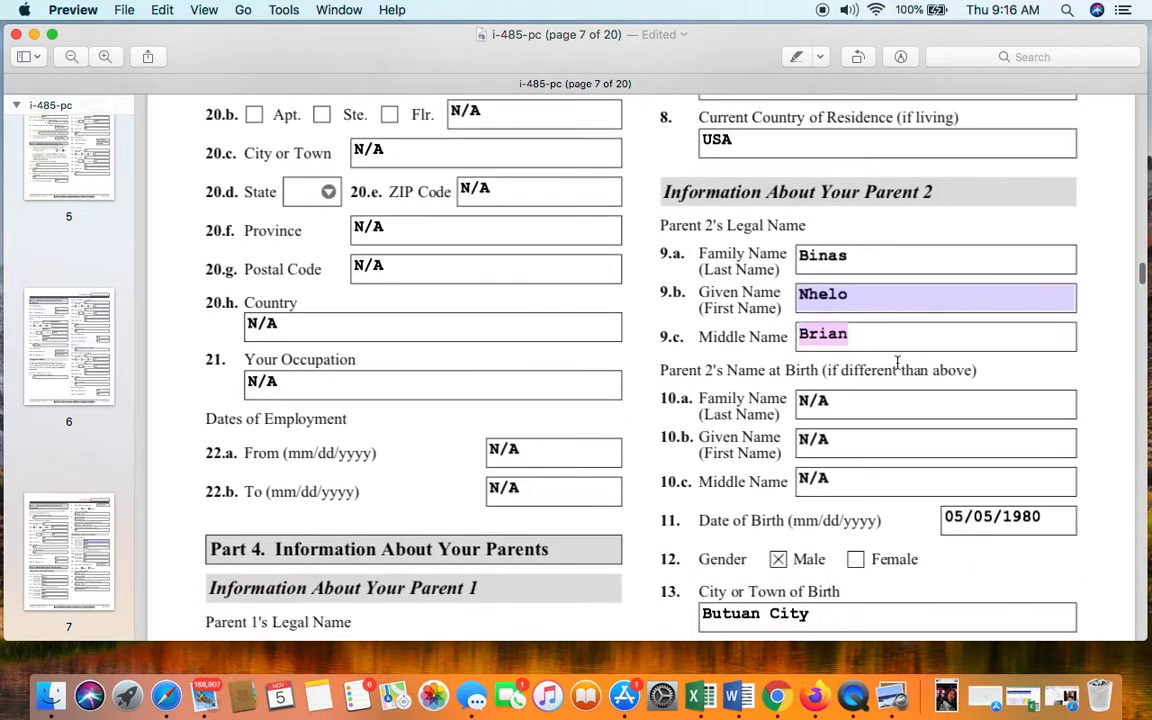
scroll(874, 332, "down", 5)
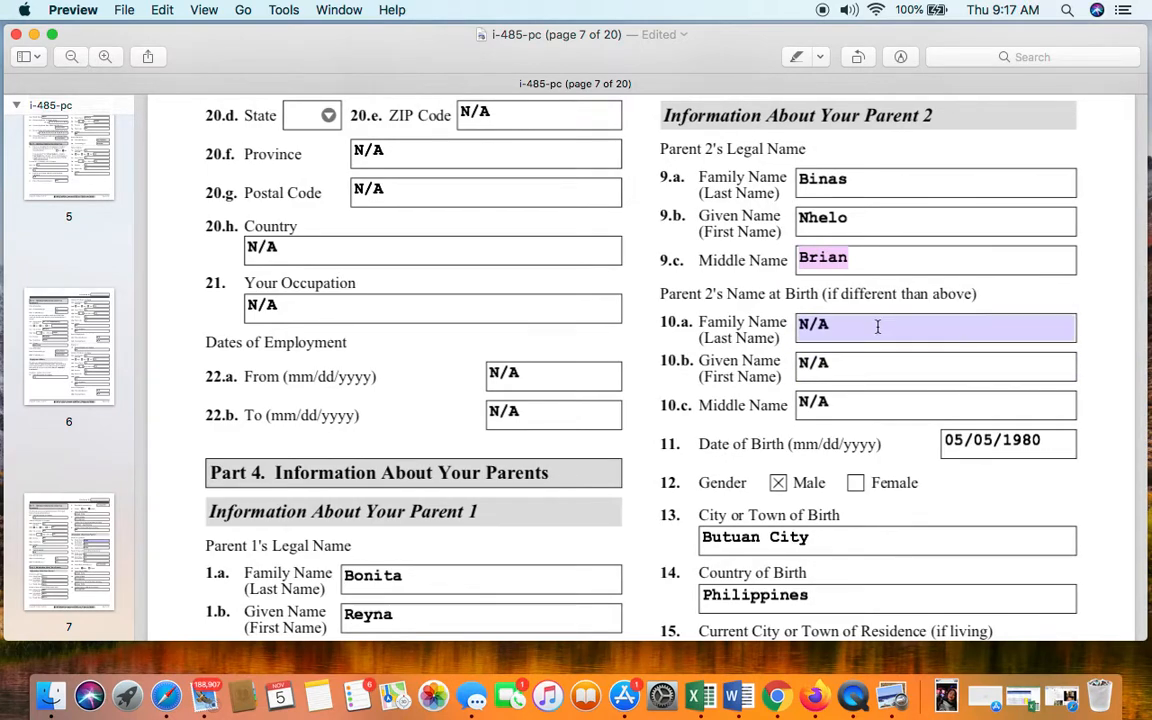
left_click(877, 326)
left_click(884, 367)
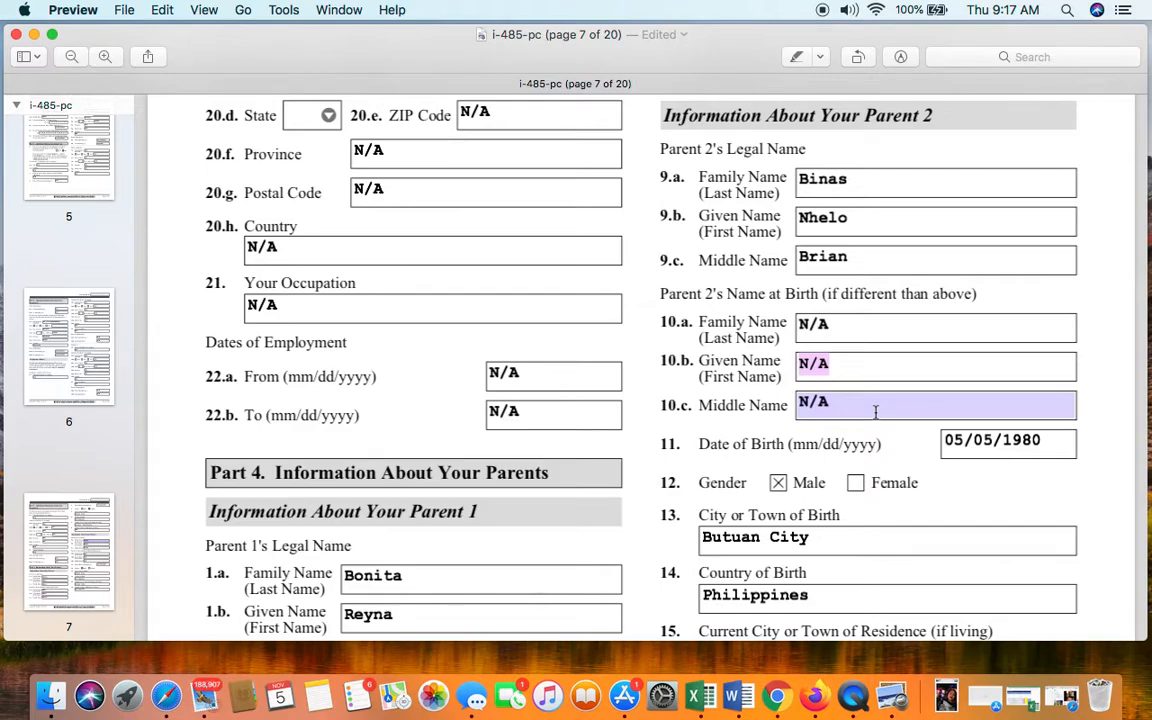
- Check Parent 2's city and country of birth, continuing to page 8's Part 5
scroll(875, 410, "down", 1)
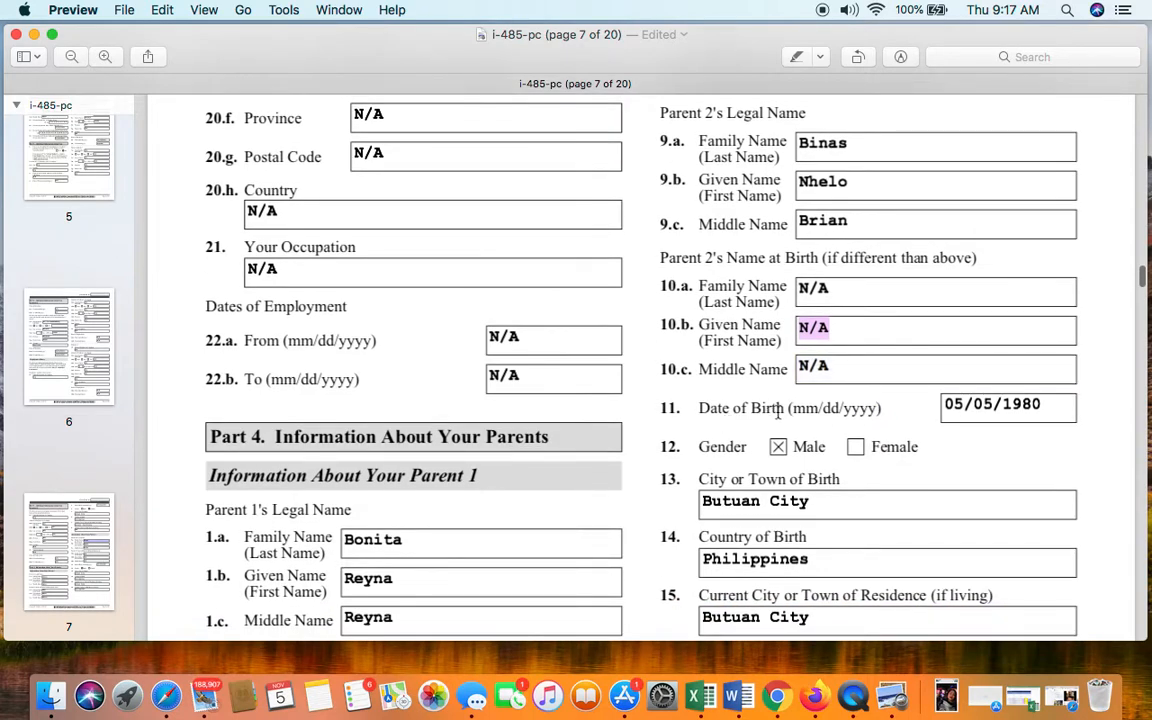
scroll(1025, 398, "down", 3)
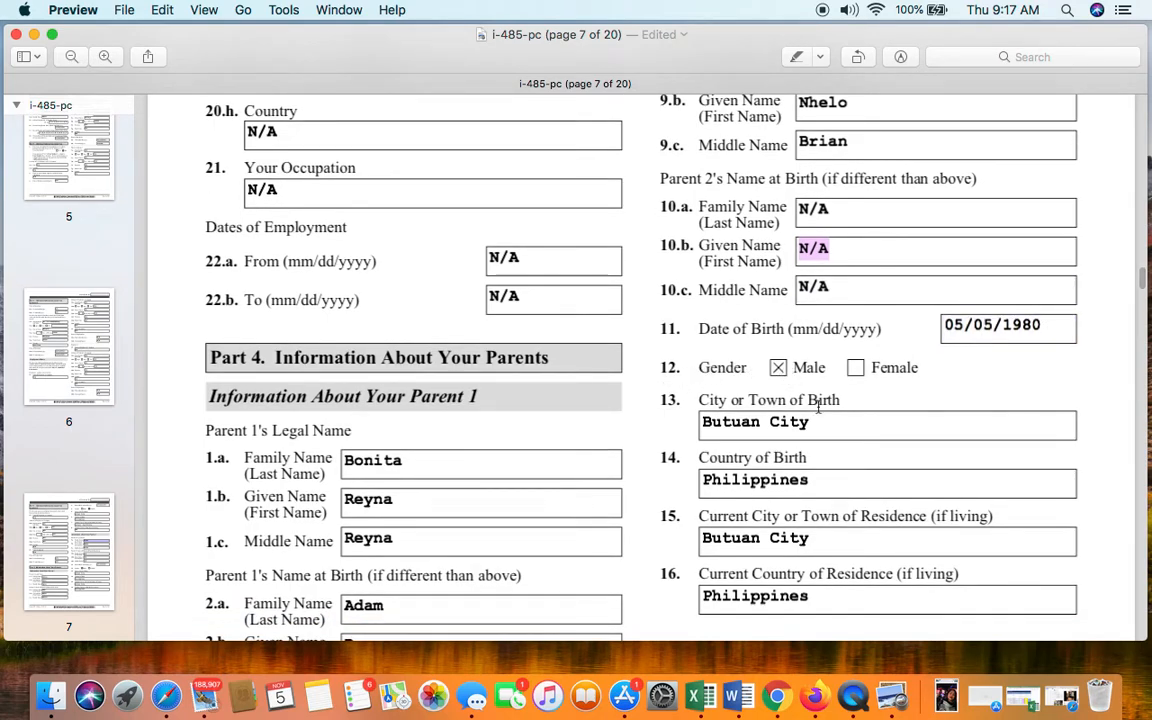
scroll(830, 422, "down", 2)
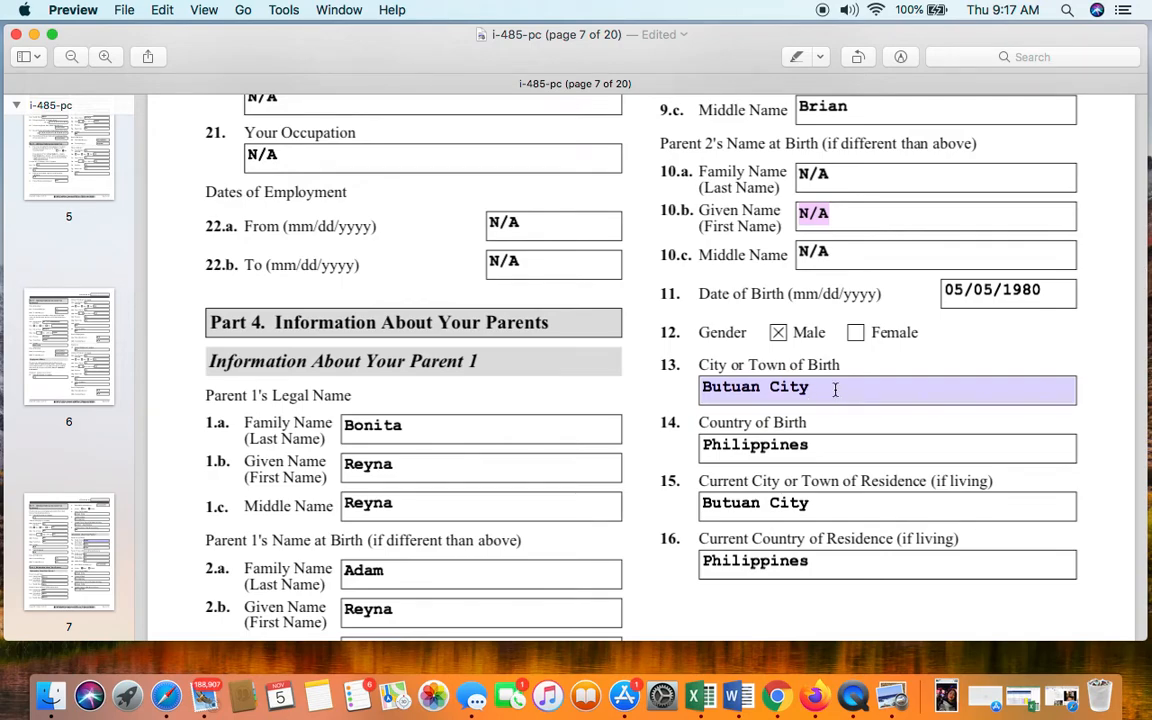
left_click(835, 390)
scroll(832, 385, "down", 2)
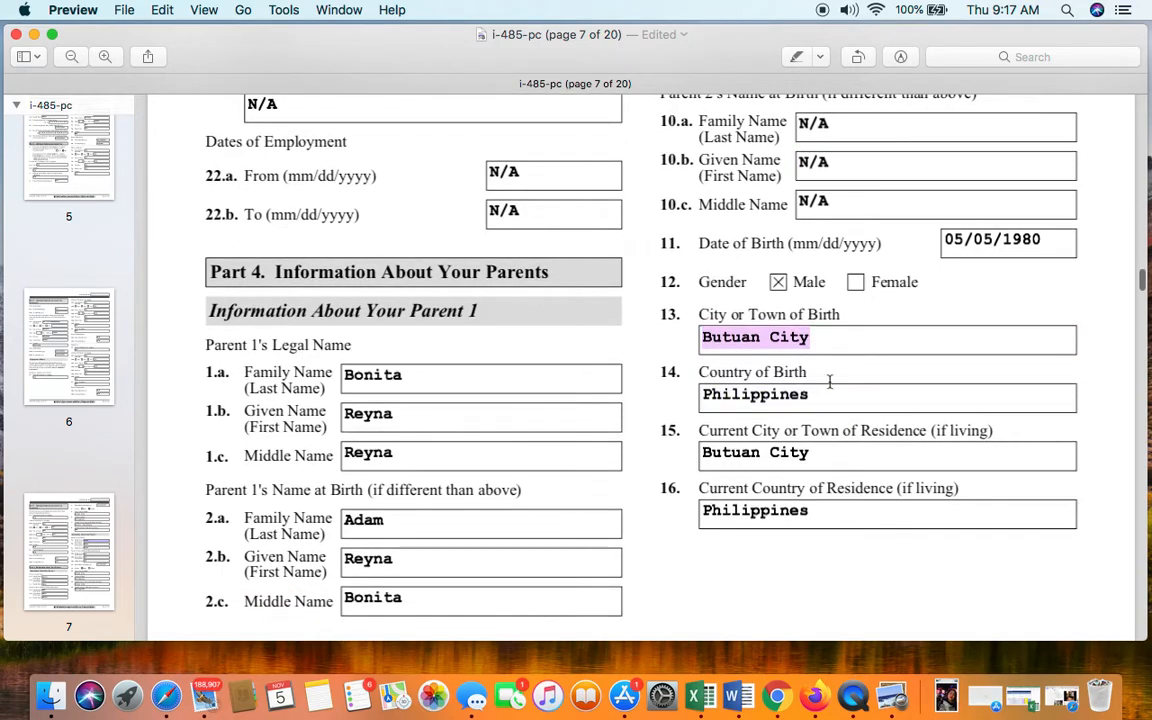
left_click(830, 394)
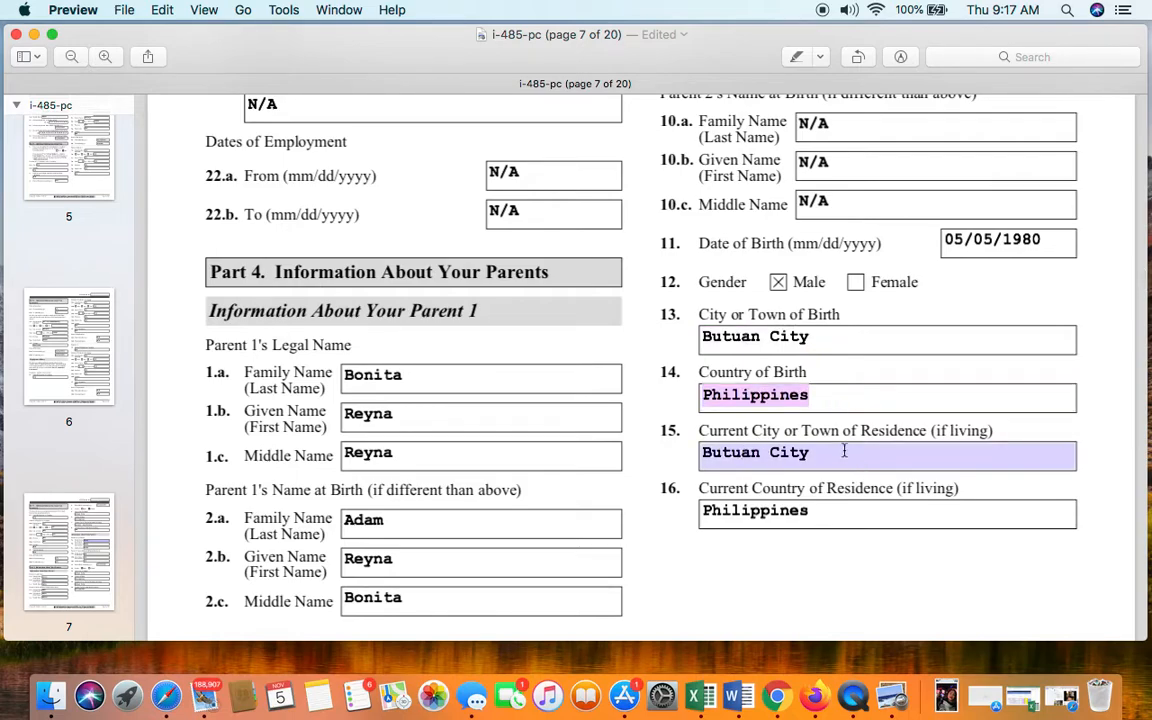
scroll(888, 450, "down", 1)
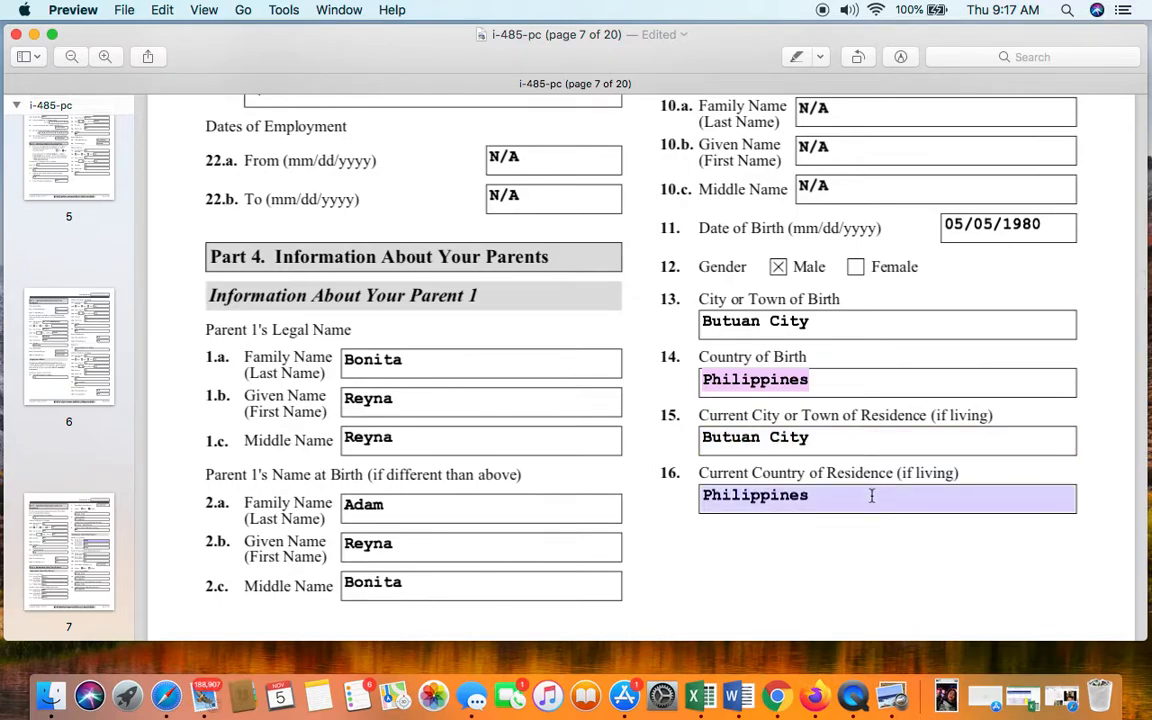
scroll(871, 495, "down", 10)
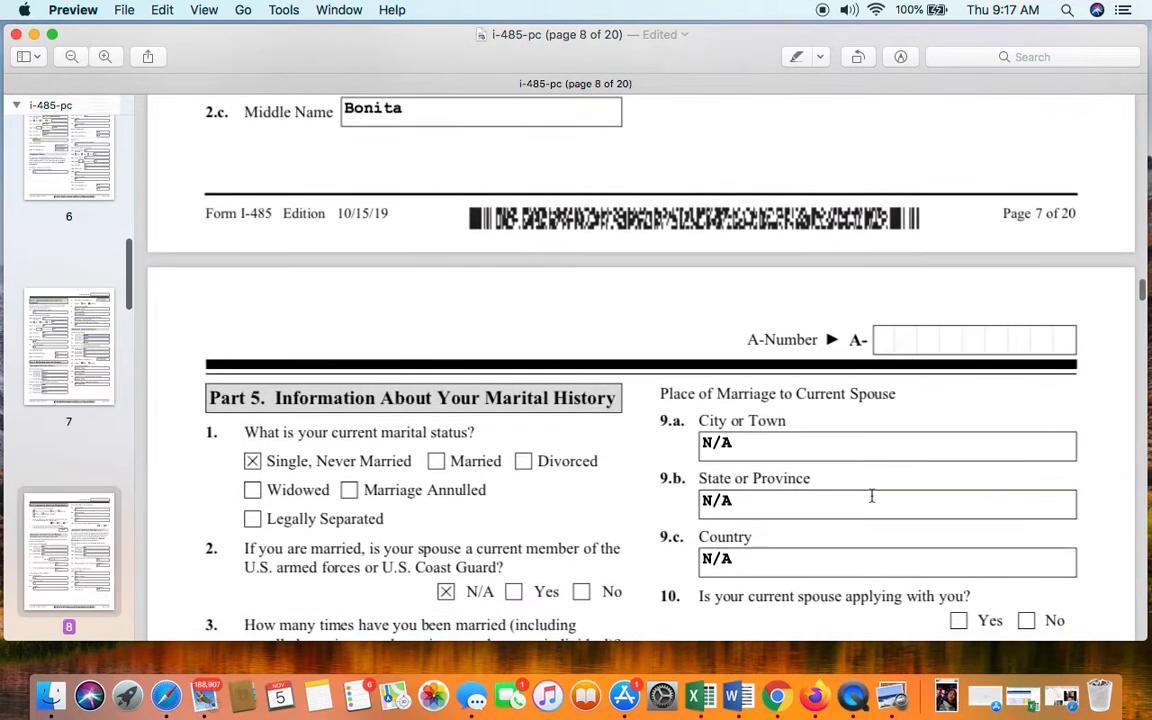
- Check the number-of-marriages answer in page 8's Part 5
scroll(871, 495, "down", 3)
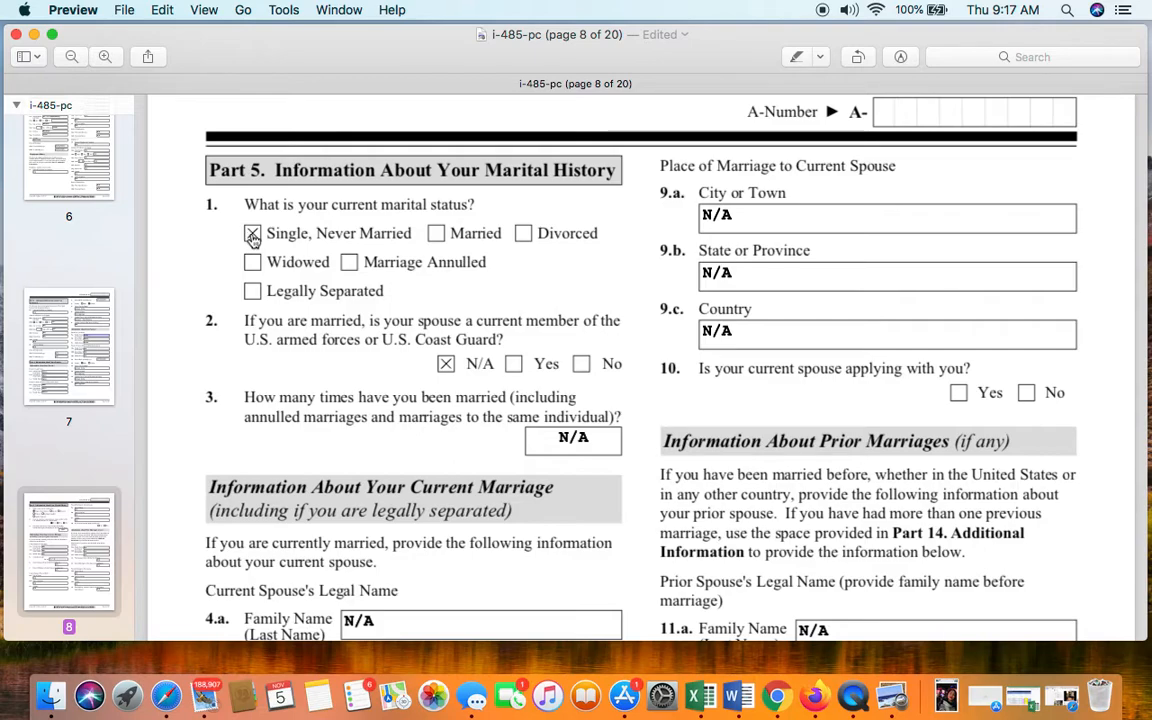
scroll(359, 315, "down", 2)
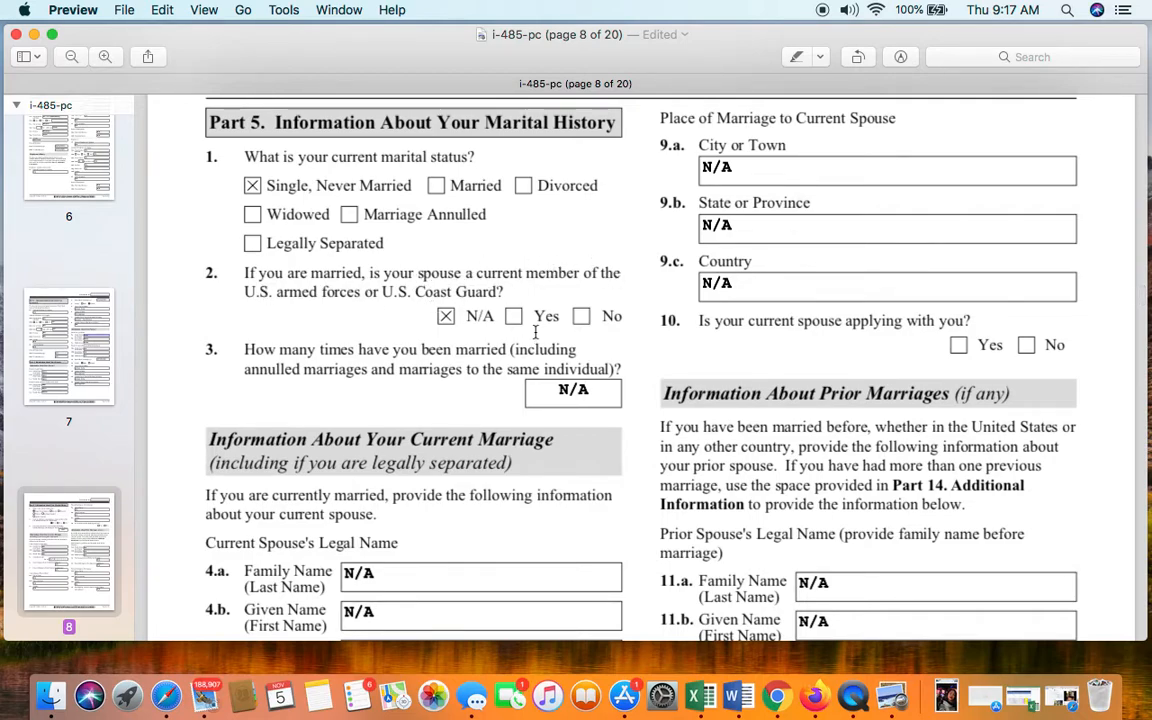
scroll(457, 326, "down", 3)
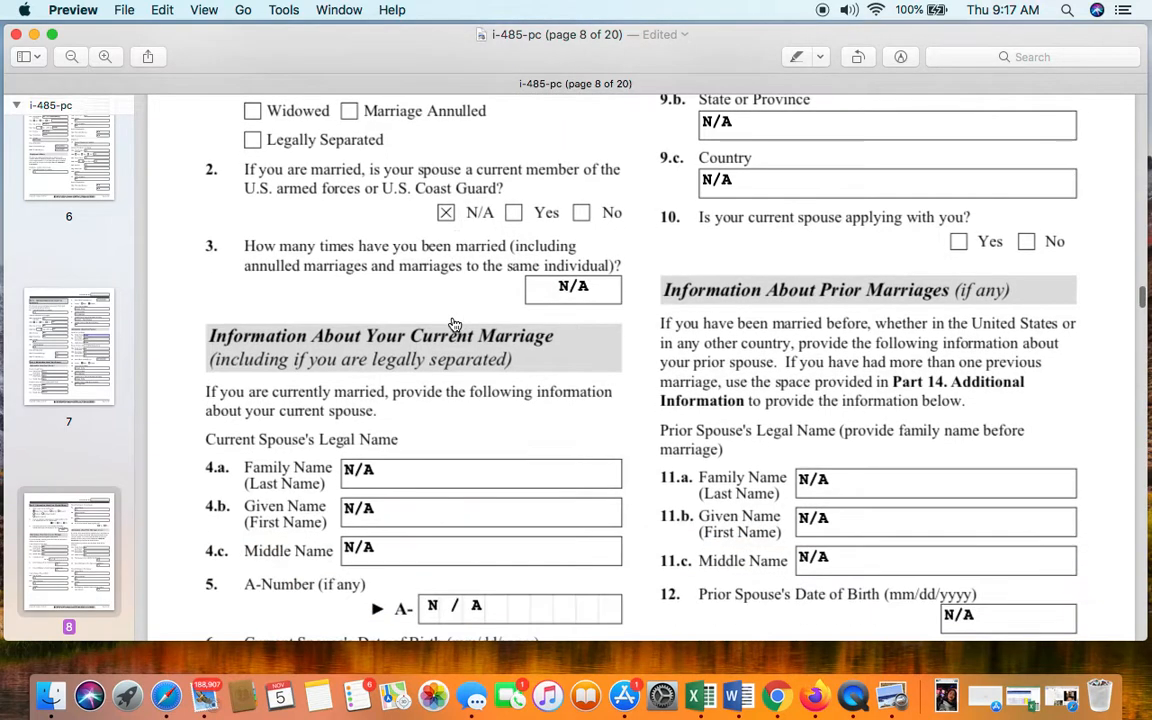
scroll(476, 293, "down", 1)
left_click(600, 265)
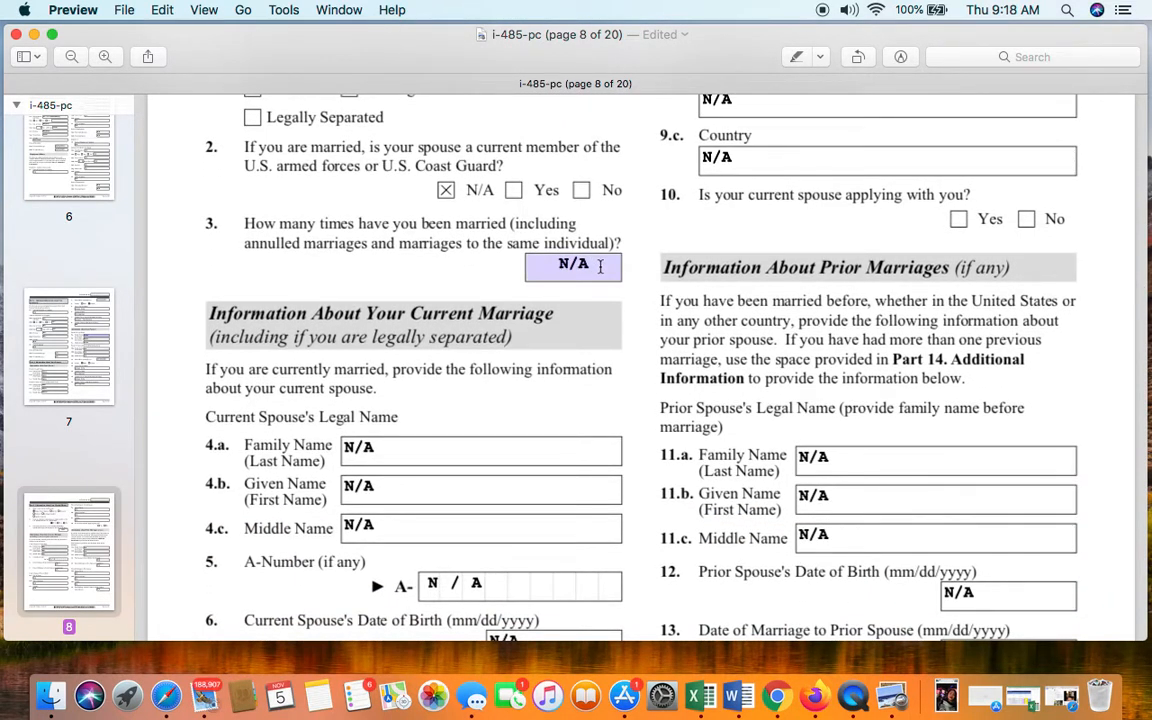
left_click(380, 242)
scroll(532, 378, "up", 5)
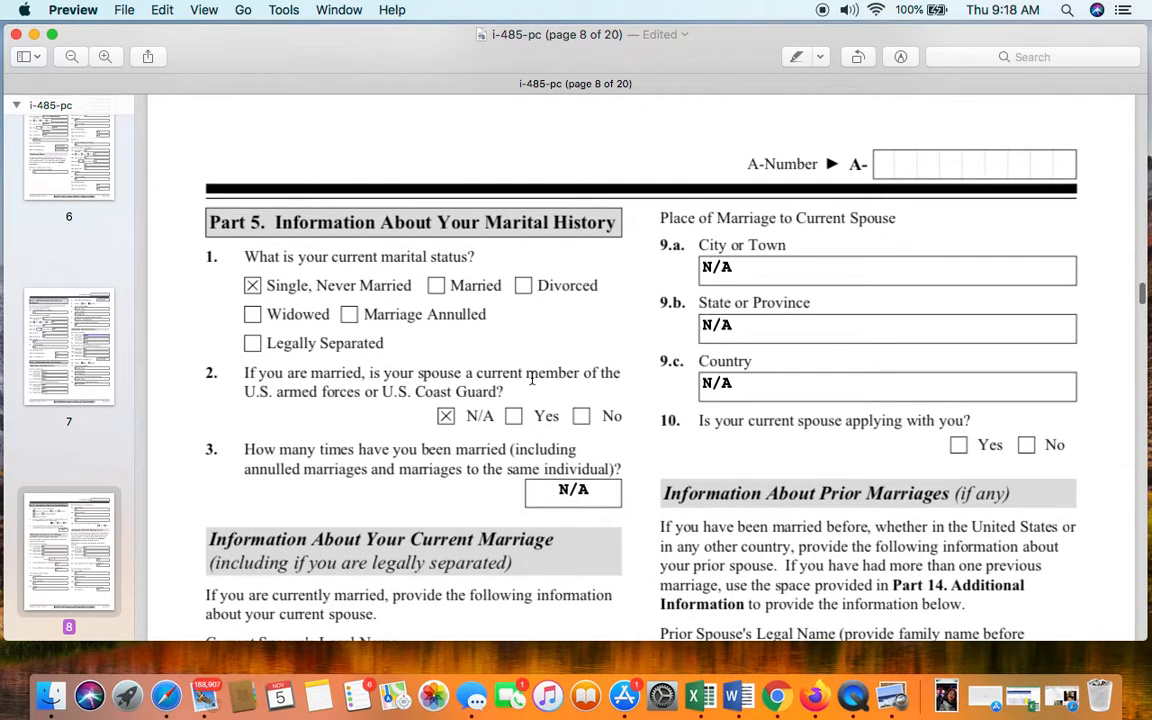
scroll(532, 378, "down", 1)
scroll(532, 378, "up", 1)
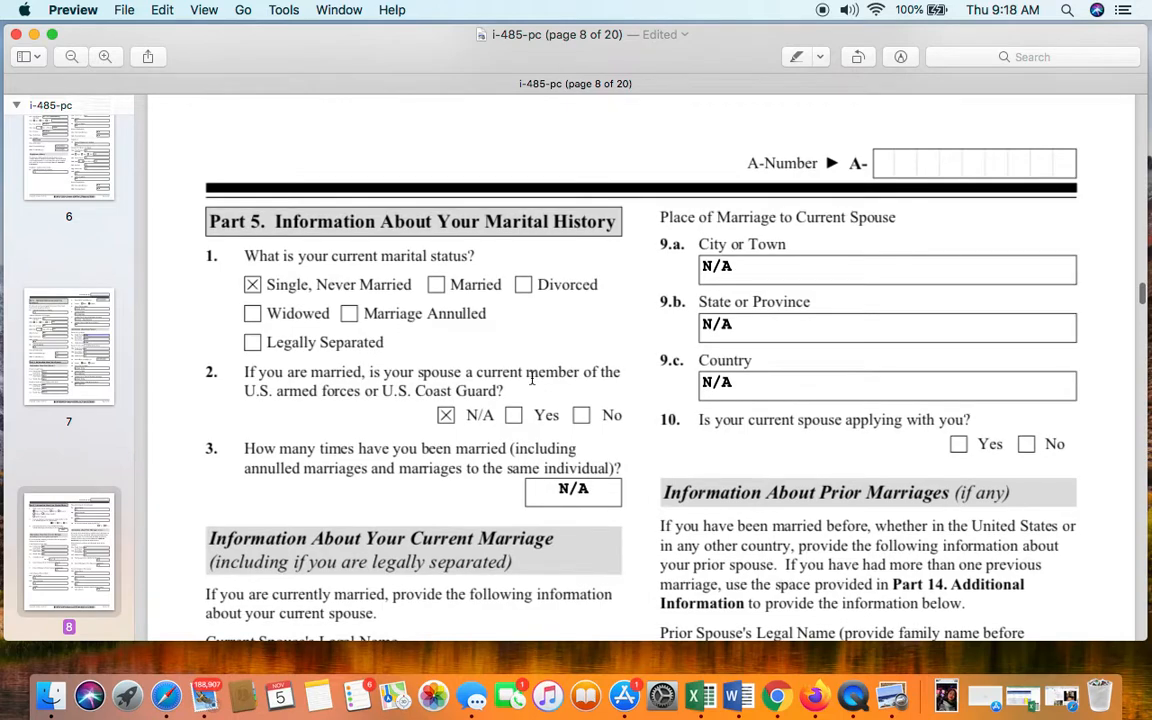
scroll(532, 378, "down", 7)
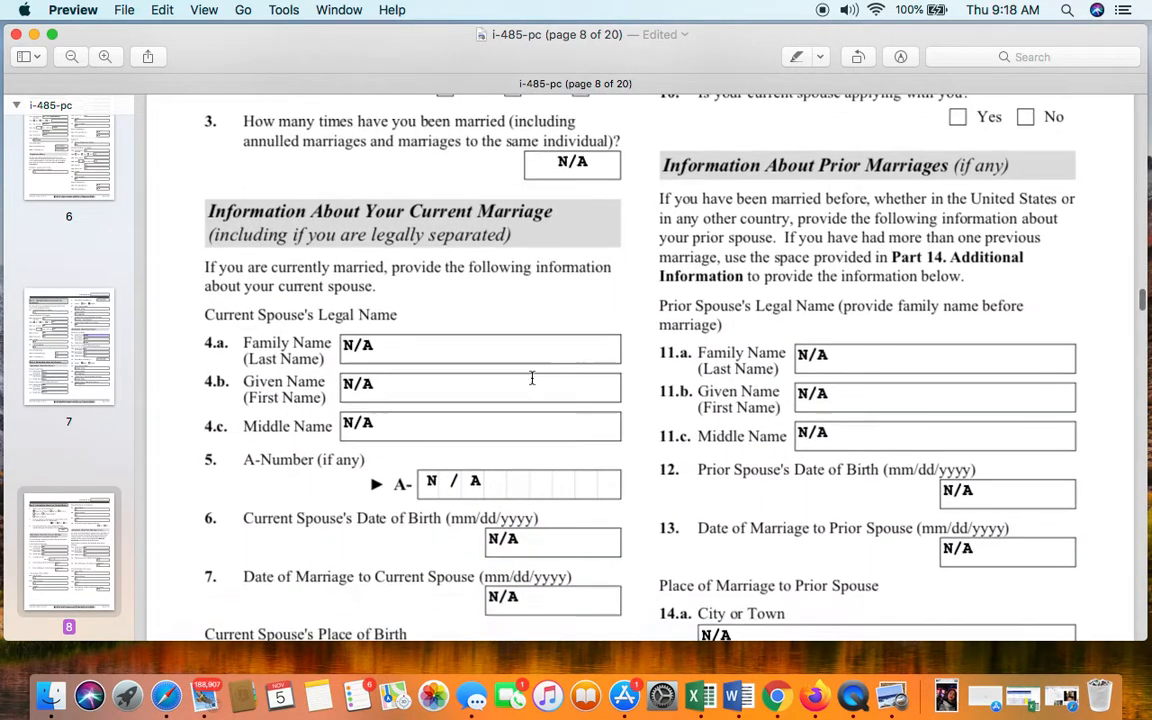
scroll(532, 378, "down", 1)
- Confirm the current spouse's family and given names both read N/A
left_click(529, 357)
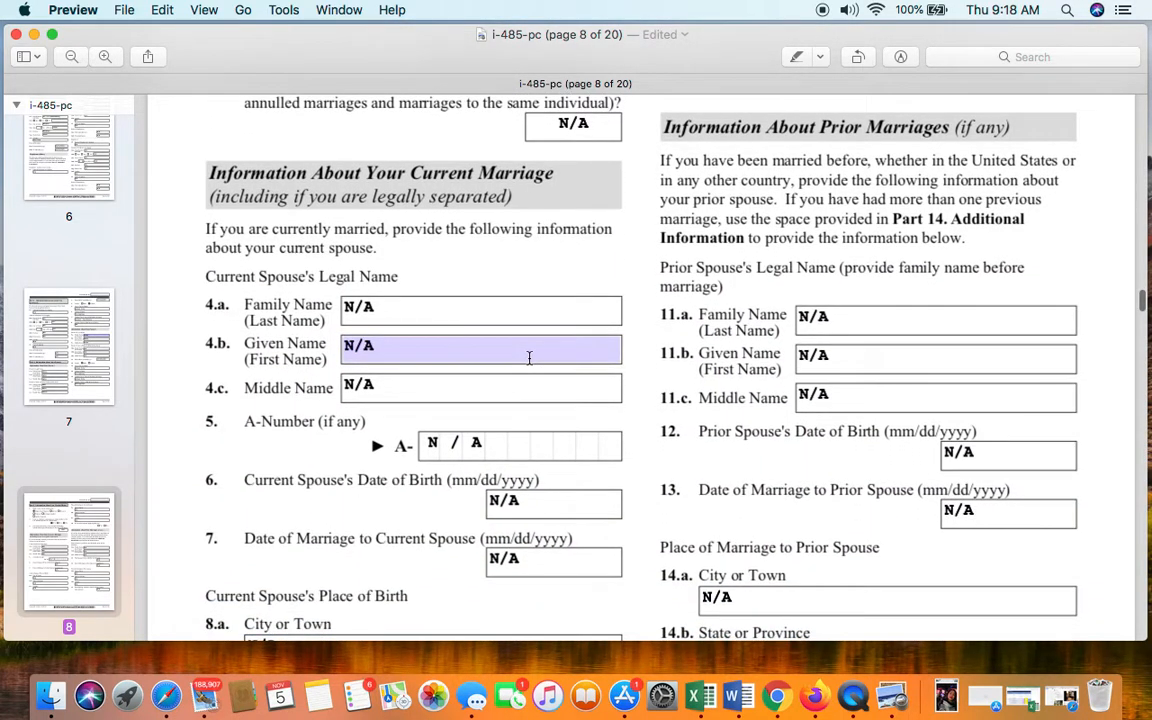
scroll(463, 230, "up", 1)
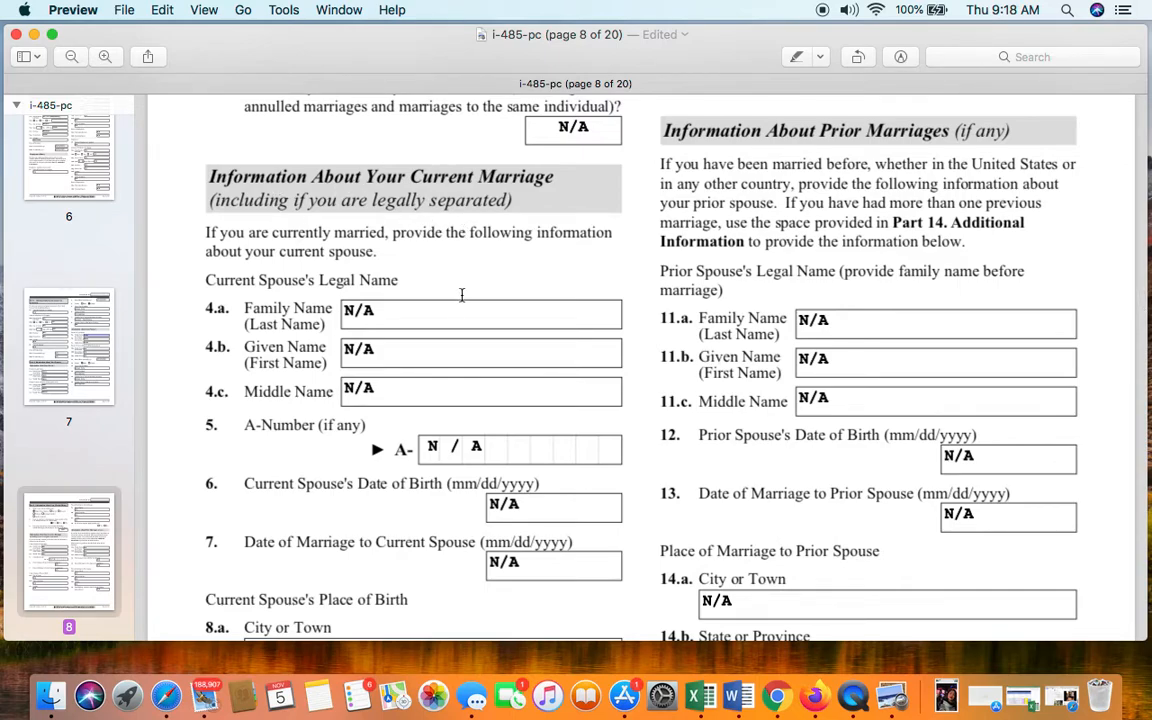
left_click(434, 322)
left_click(438, 354)
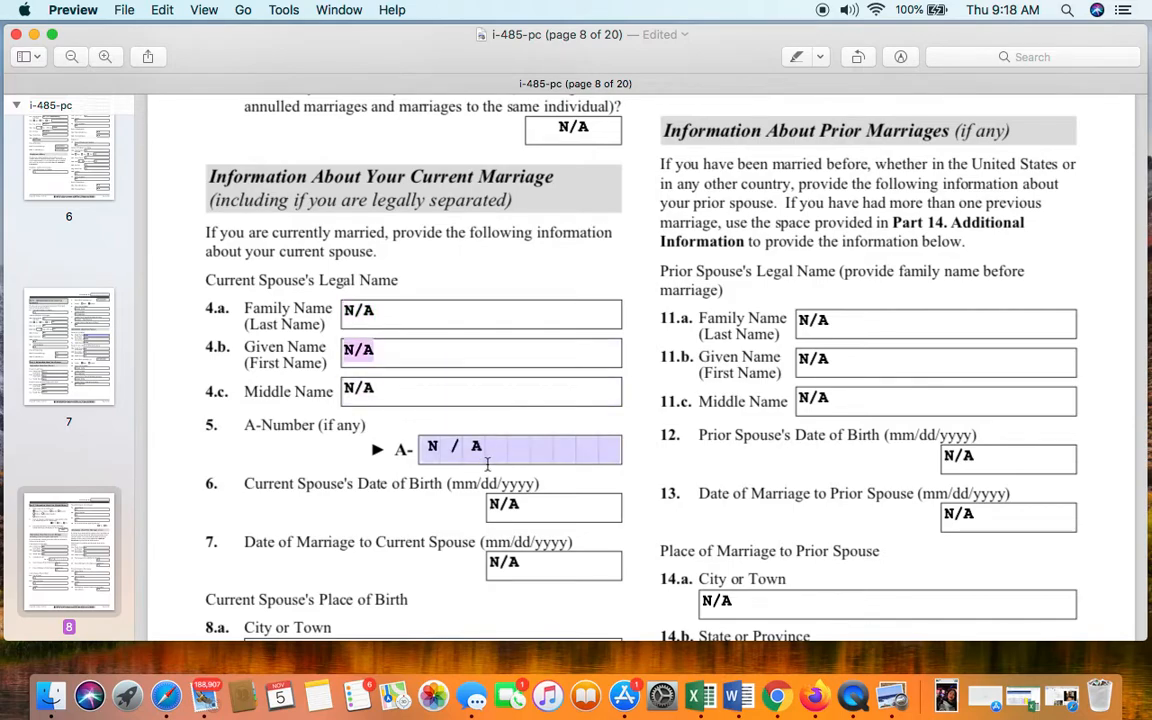
scroll(487, 463, "down", 3)
scroll(554, 466, "down", 2)
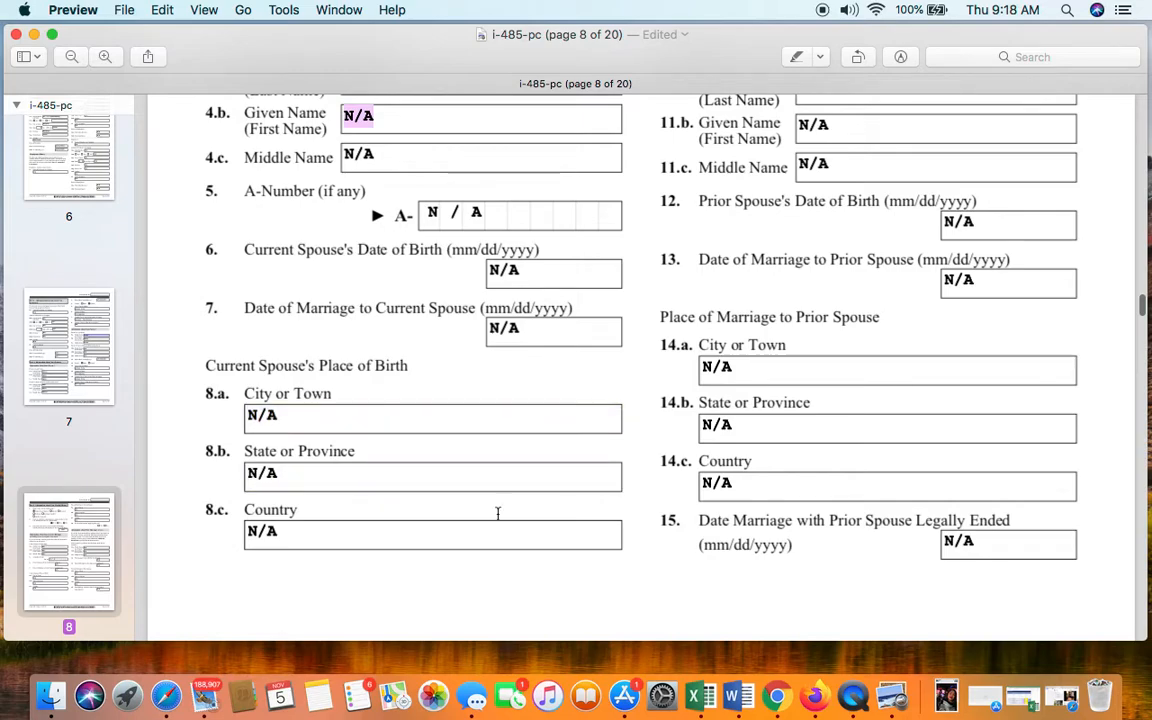
- Review the remaining N/A marital history fields down to page 9's Part 5 continued
scroll(491, 527, "up", 10)
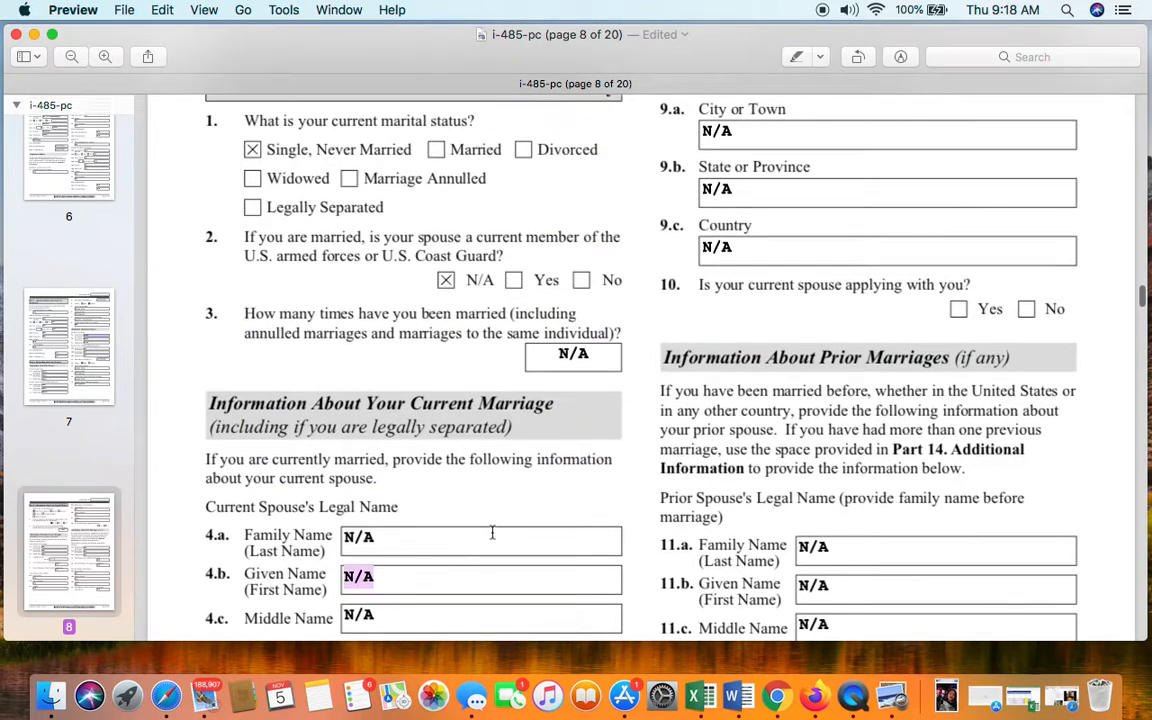
scroll(492, 533, "up", 4)
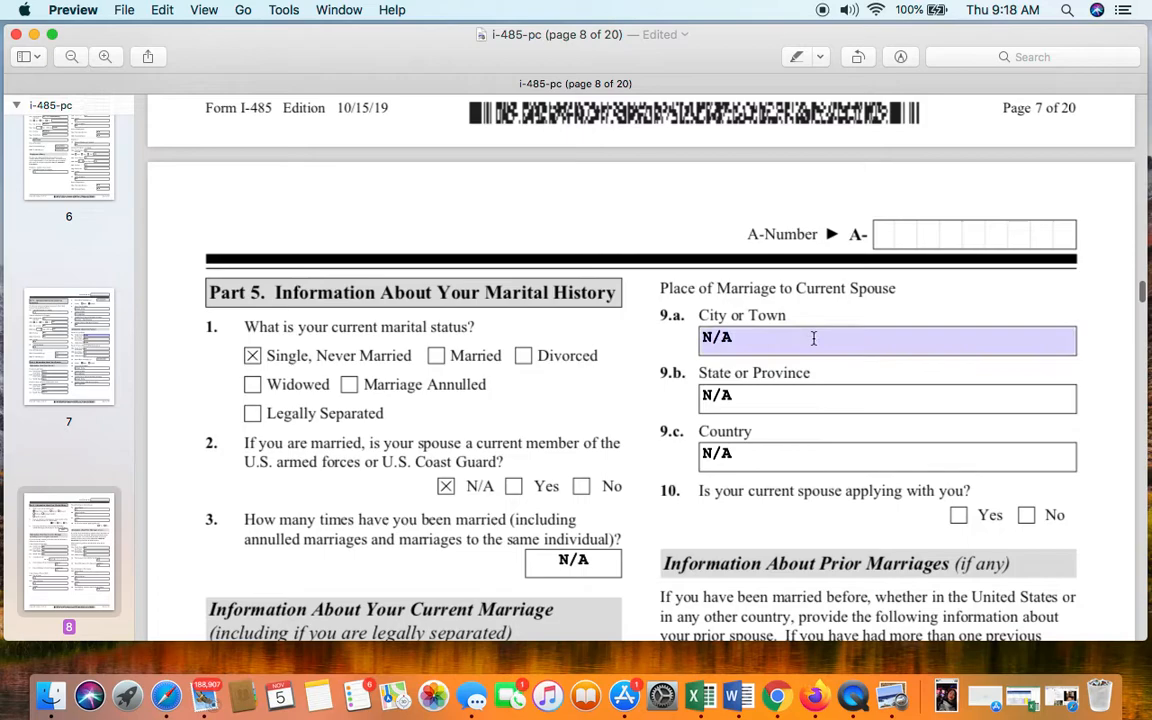
scroll(812, 326, "down", 3)
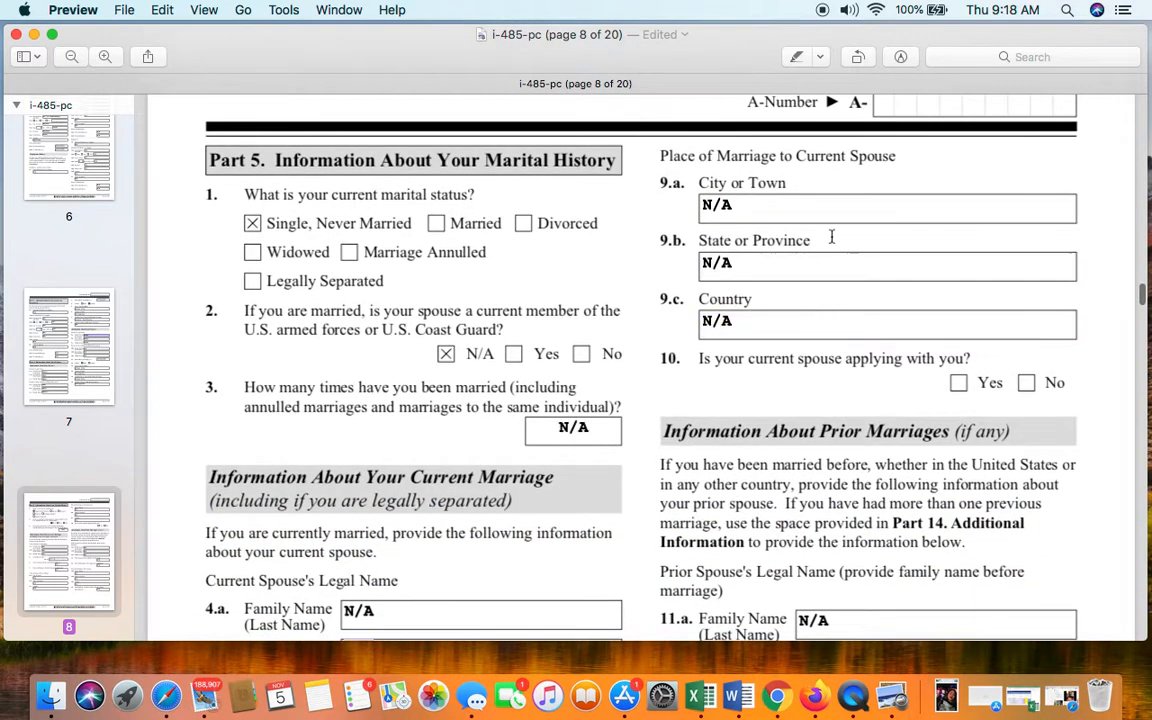
scroll(889, 381, "down", 1)
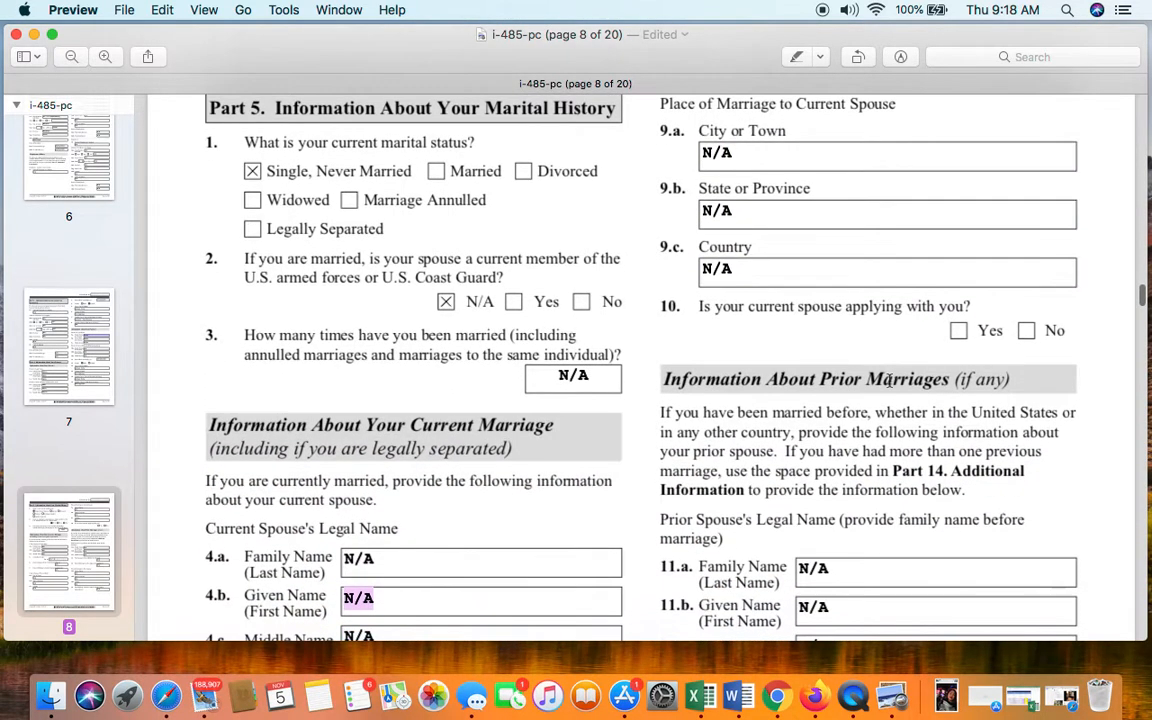
scroll(938, 408, "down", 3)
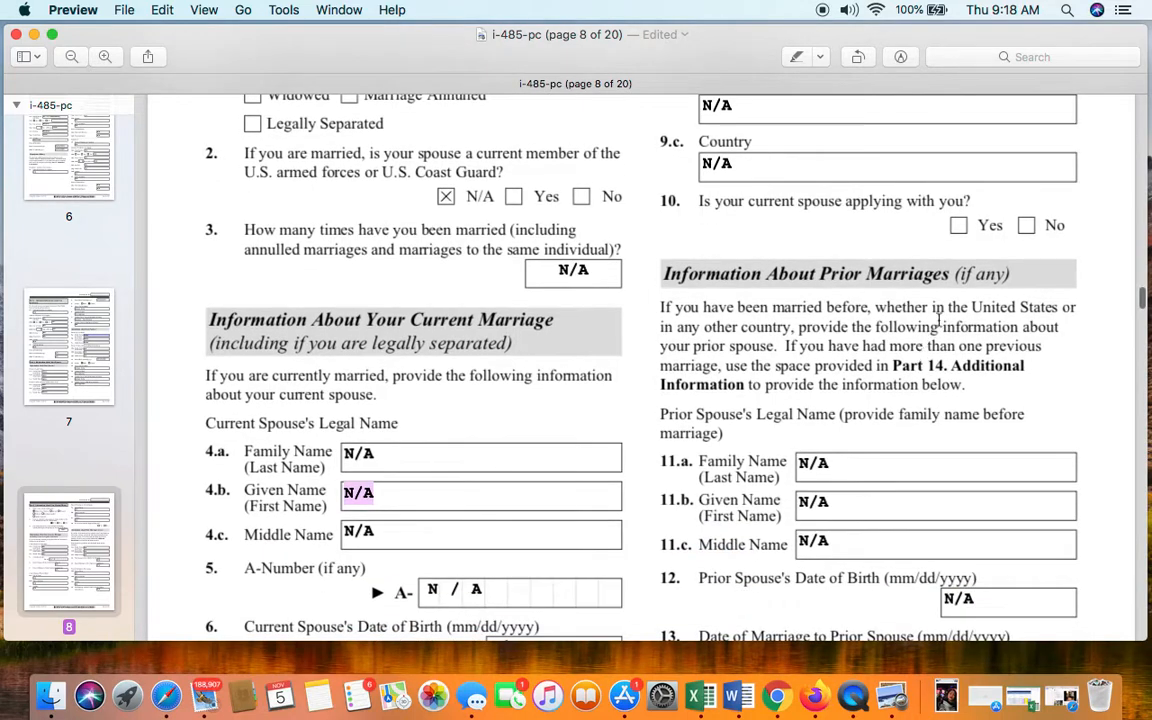
scroll(973, 334, "down", 1)
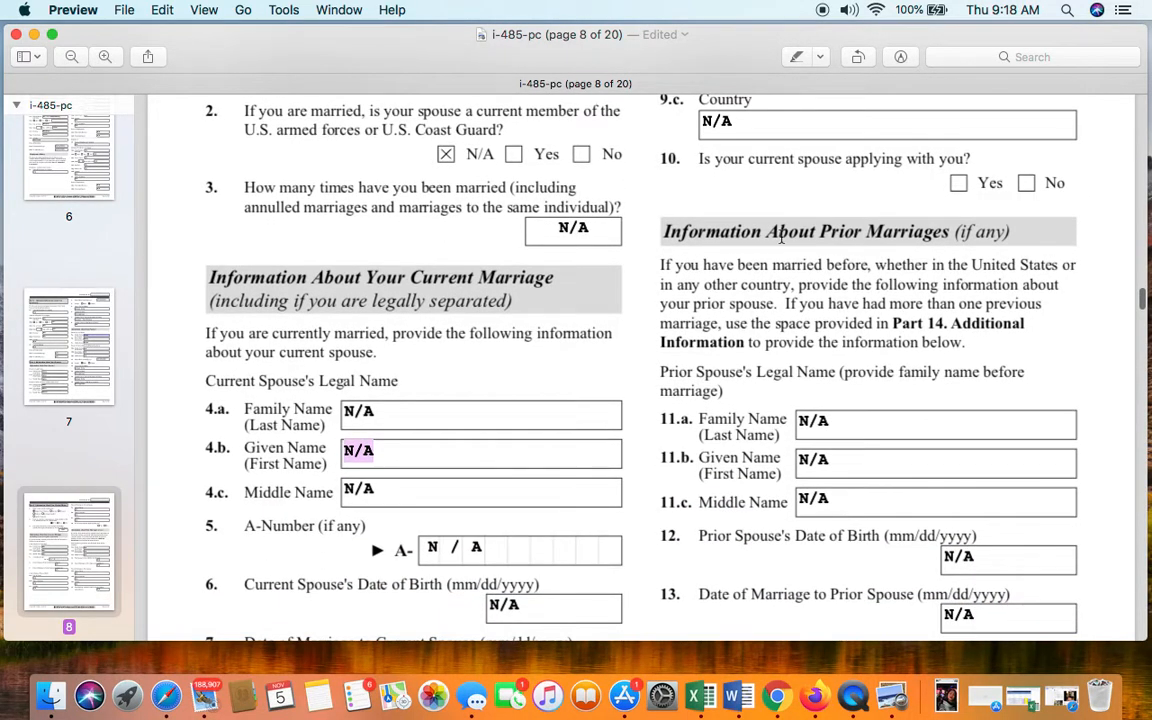
scroll(910, 262, "down", 2)
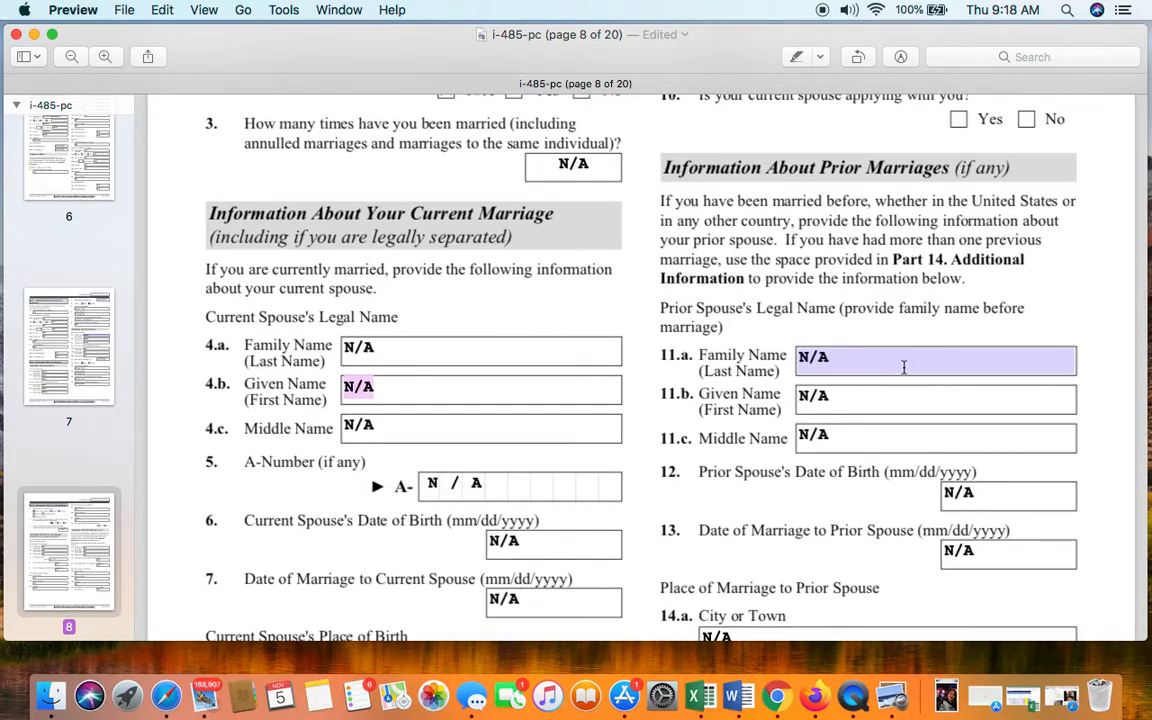
scroll(903, 367, "down", 2)
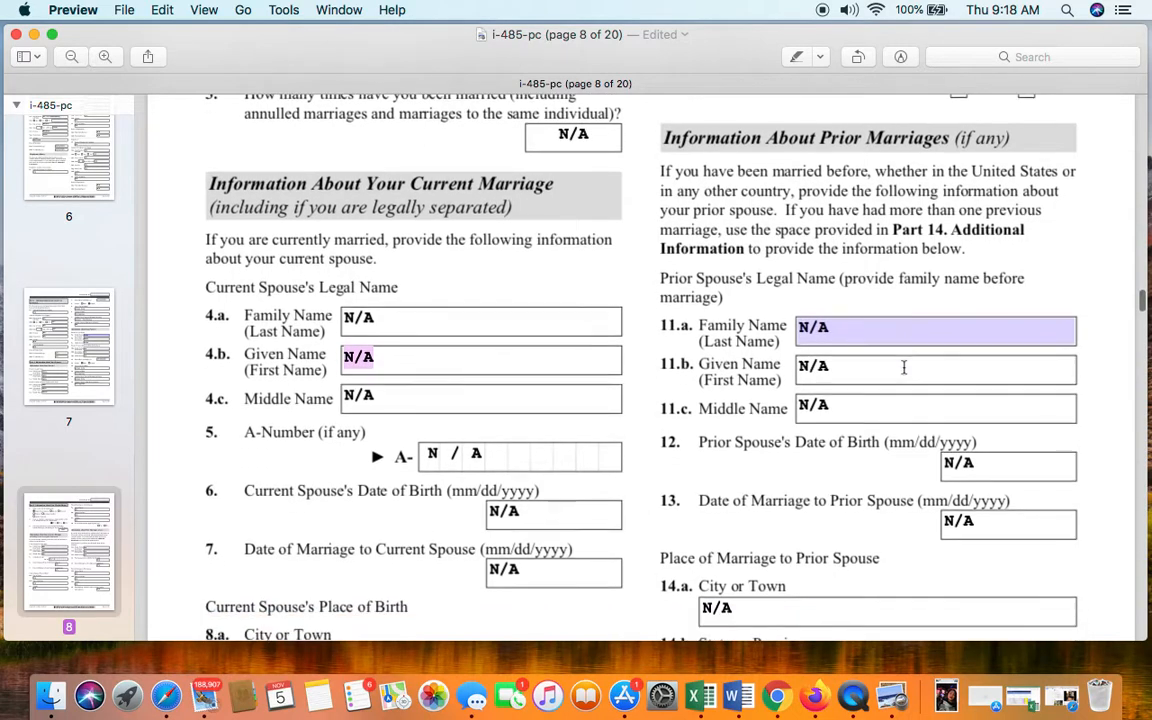
scroll(903, 367, "down", 5)
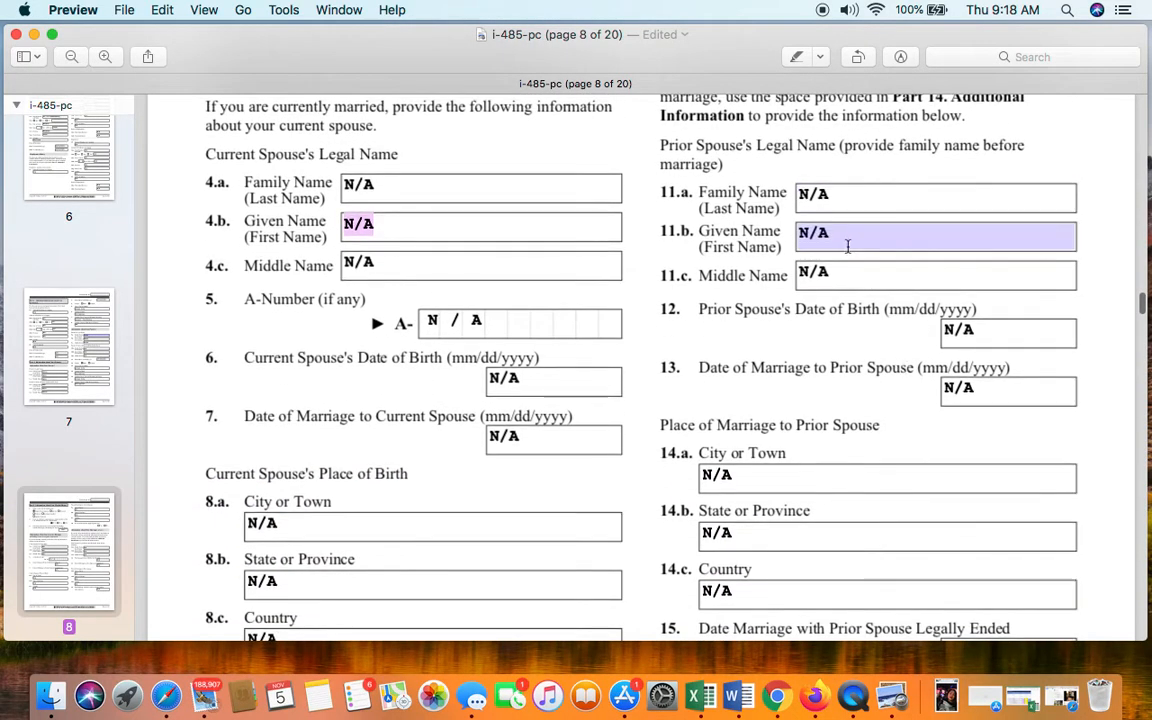
scroll(891, 476, "up", 10)
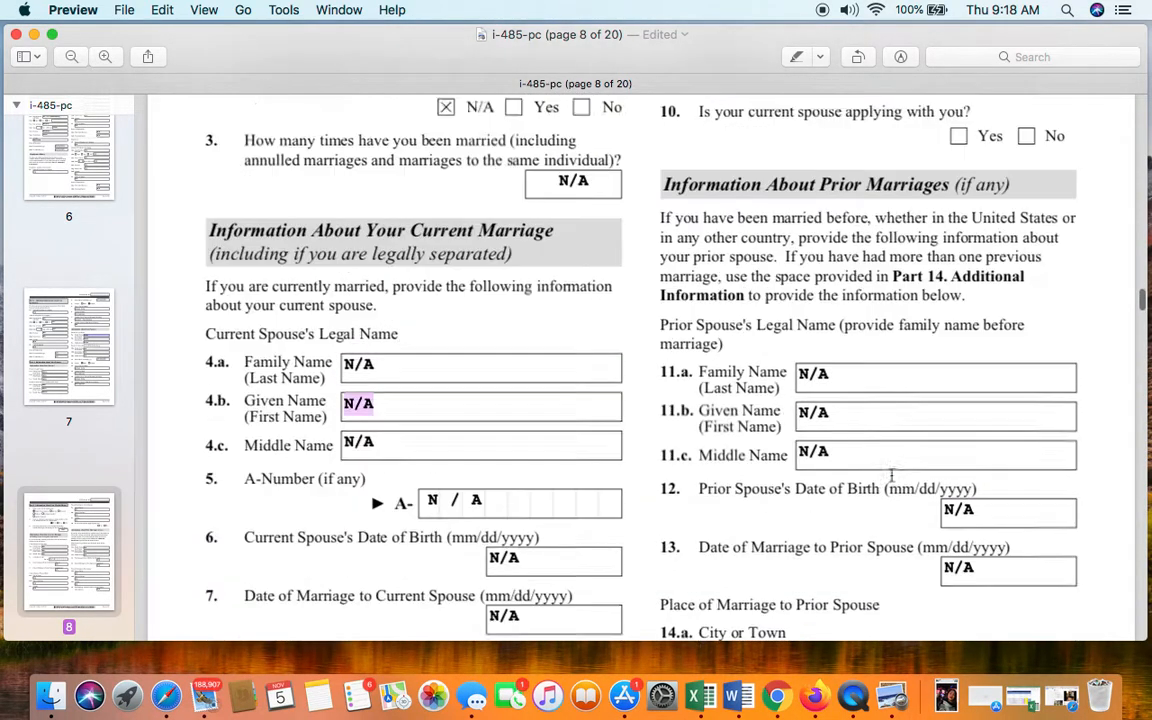
scroll(891, 476, "up", 1)
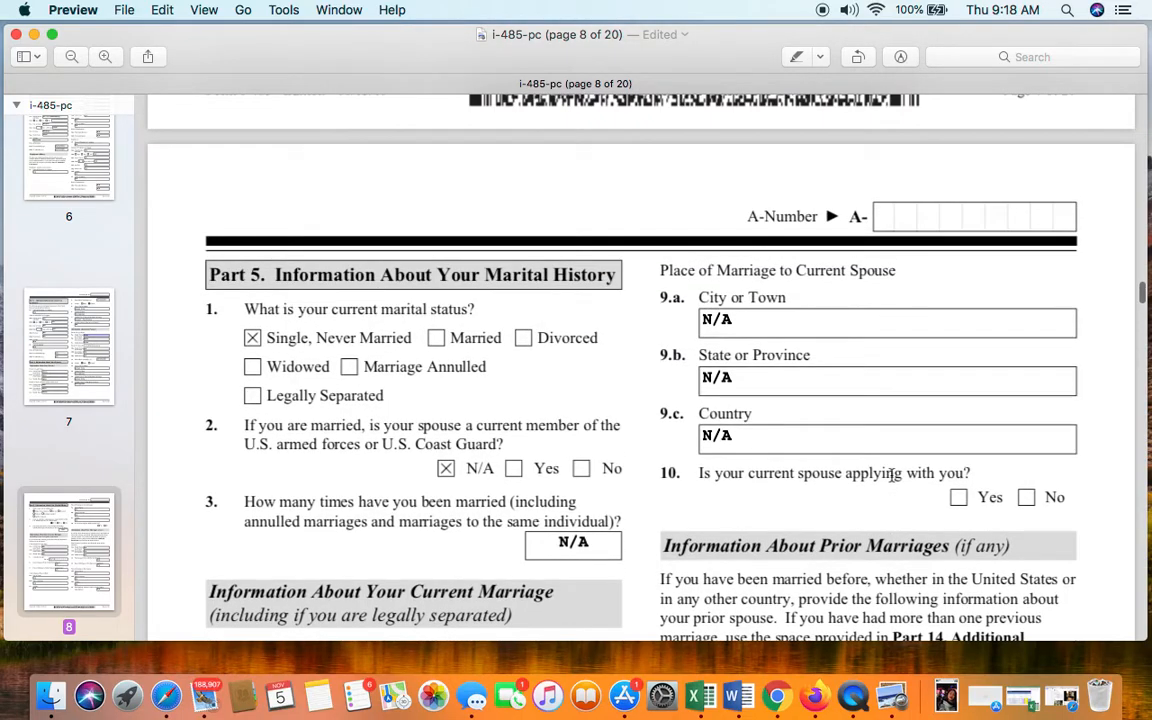
scroll(891, 476, "down", 9)
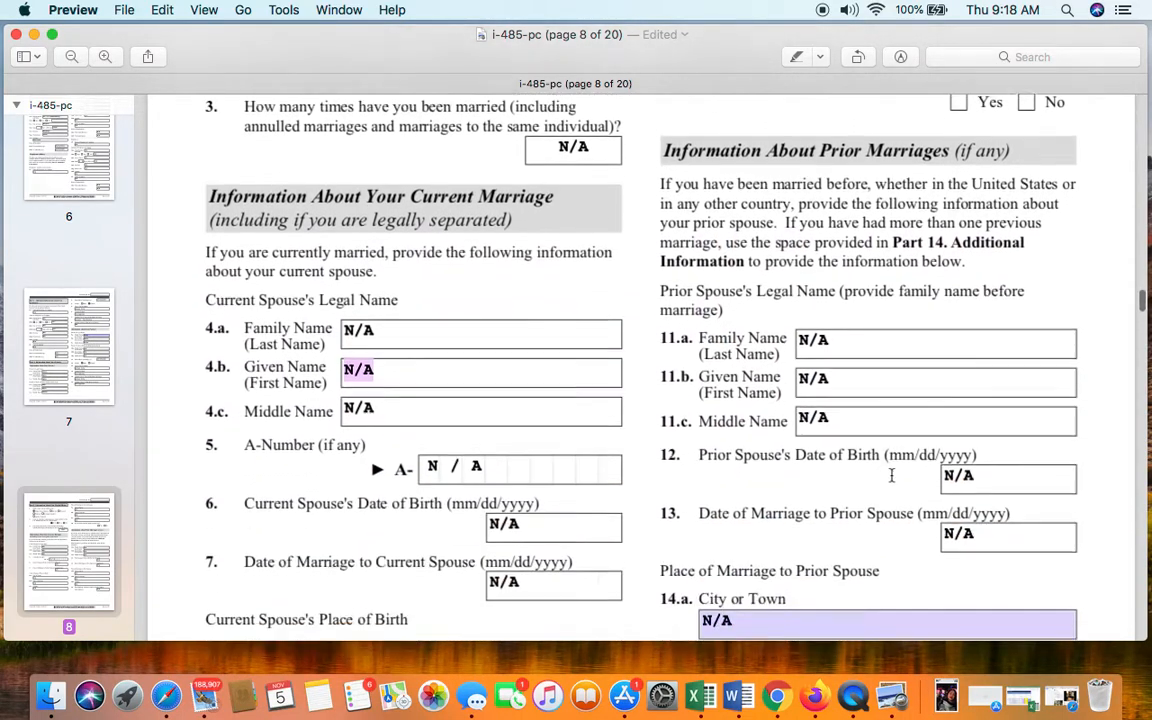
scroll(891, 476, "down", 8)
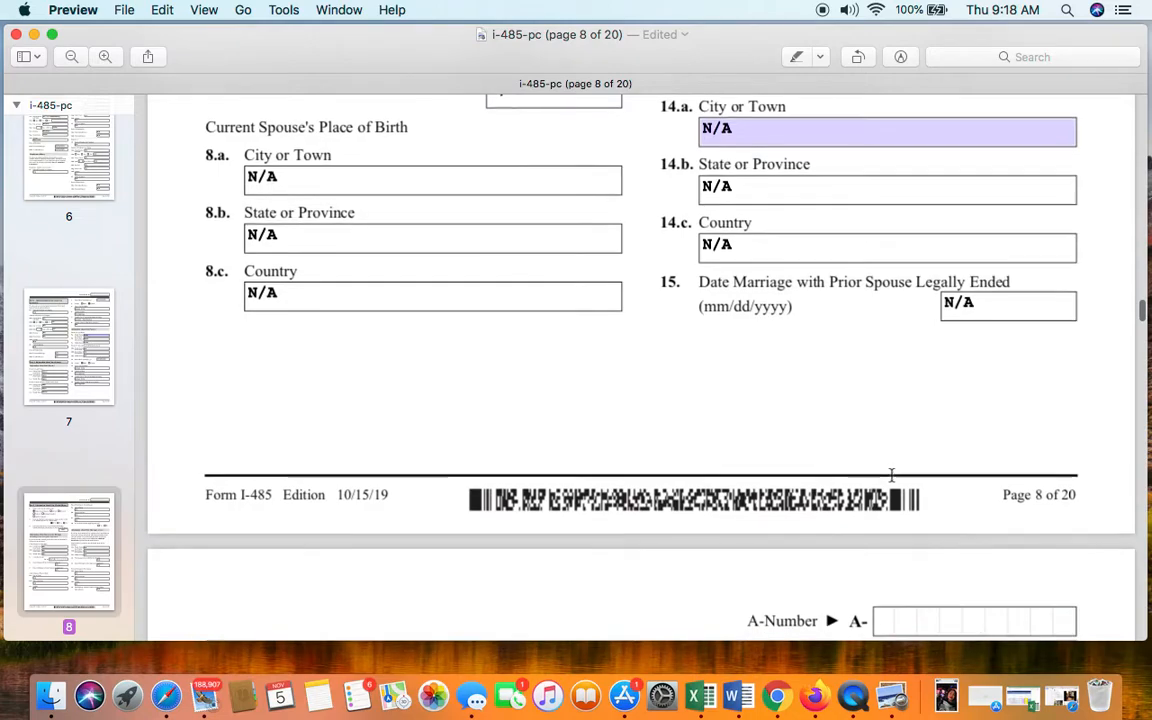
scroll(891, 476, "down", 5)
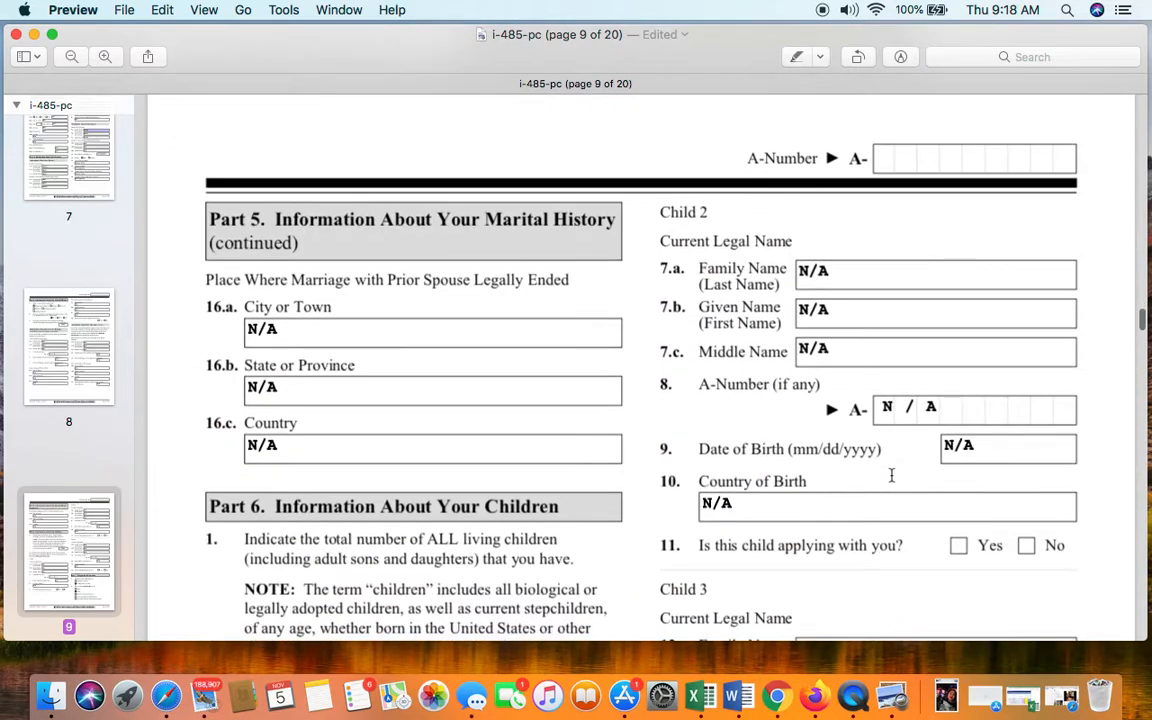
scroll(891, 476, "down", 2)
scroll(891, 476, "up", 2)
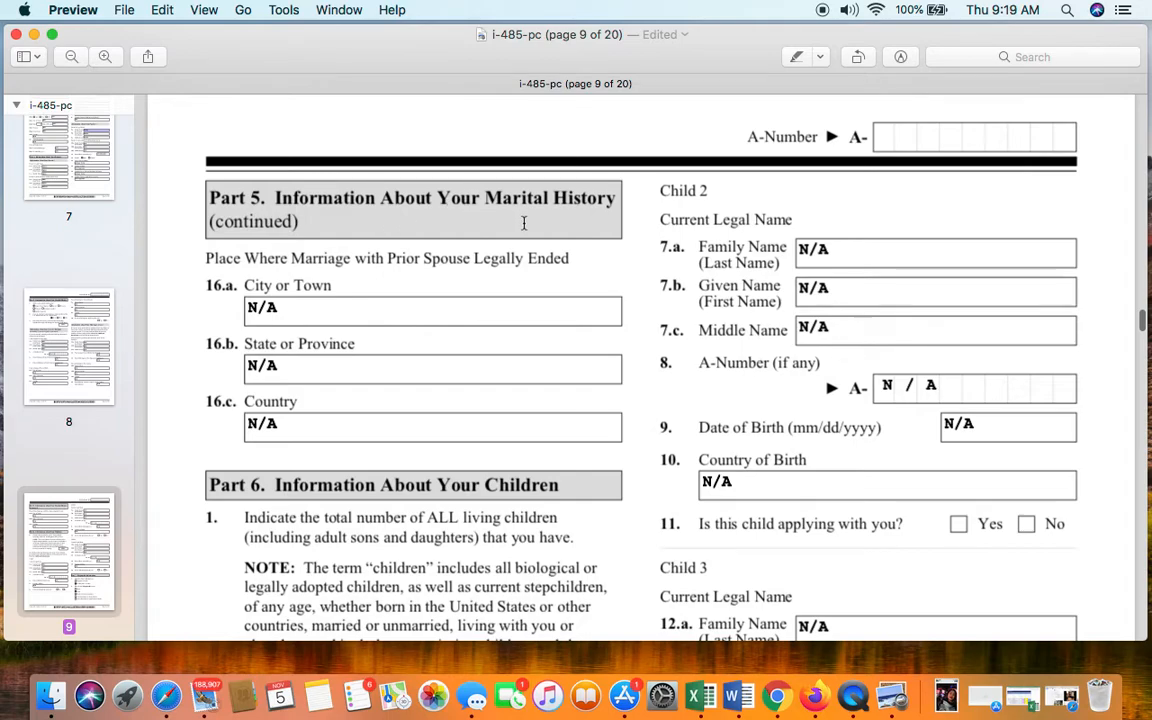
scroll(701, 316, "down", 1)
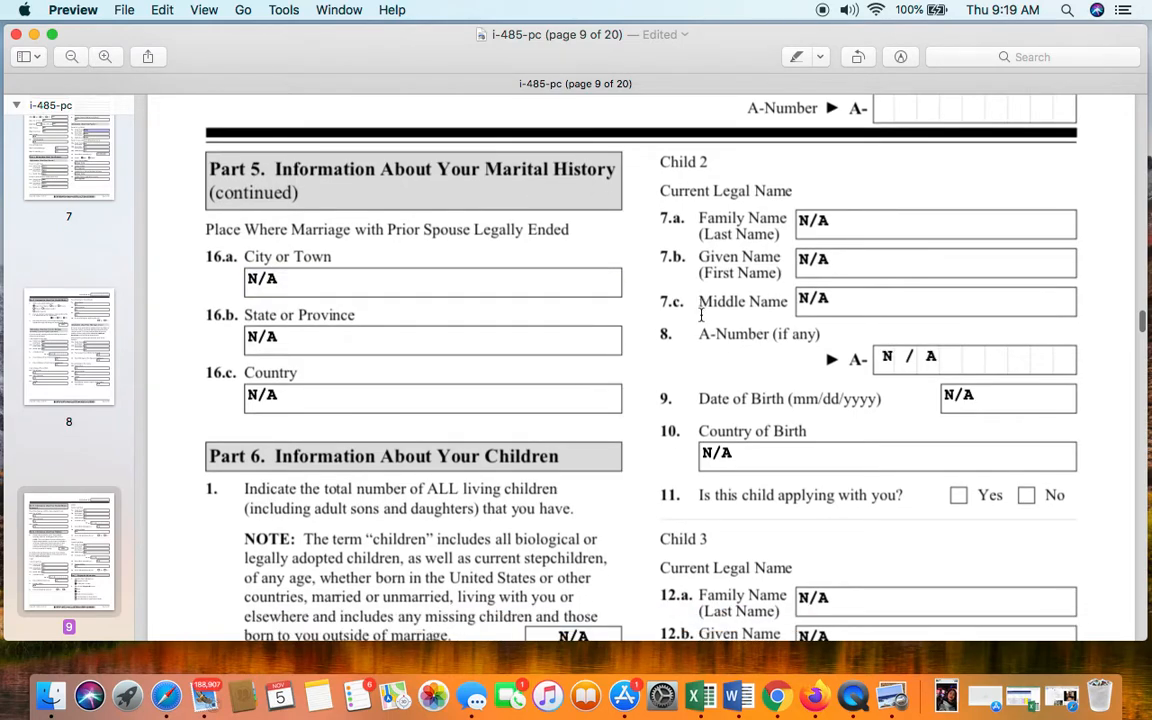
scroll(505, 378, "down", 4)
scroll(505, 377, "down", 1)
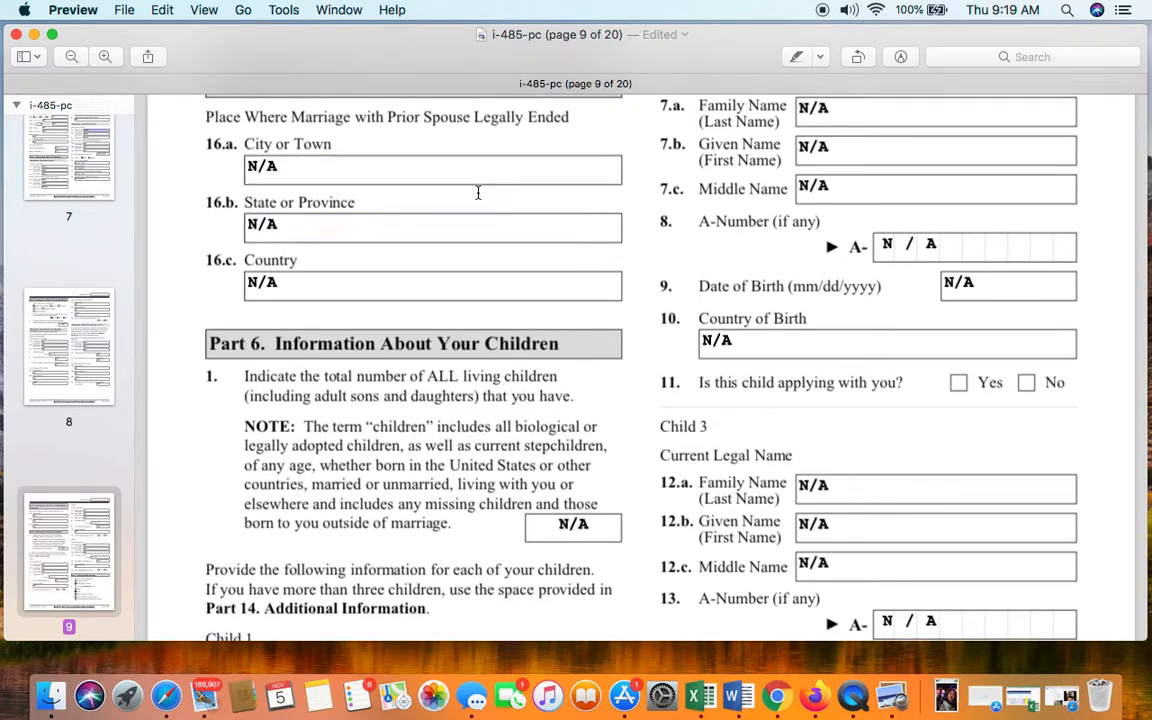
scroll(473, 263, "down", 2)
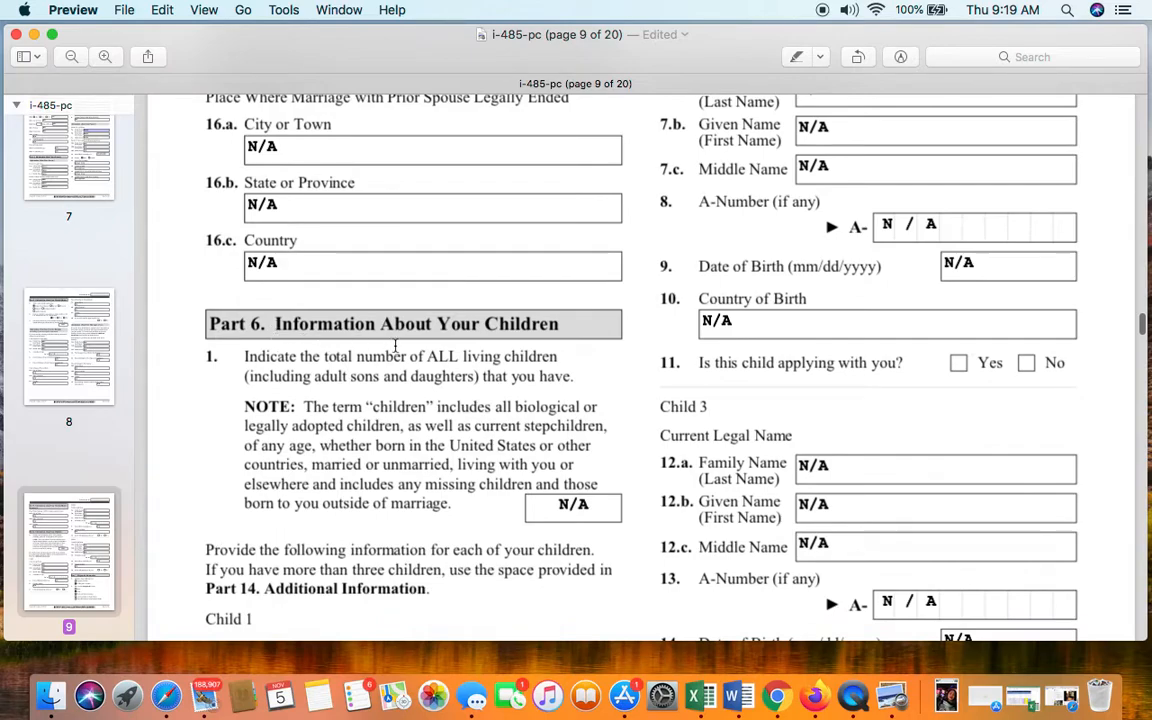
scroll(500, 343, "down", 3)
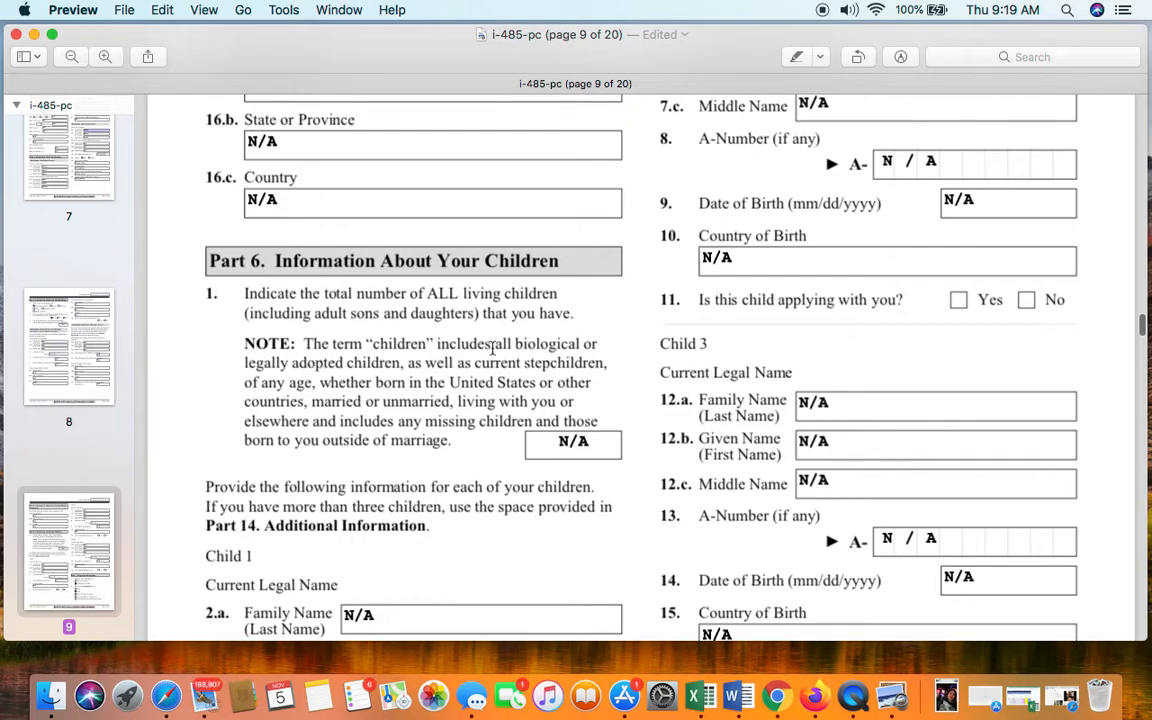
scroll(493, 365, "down", 2)
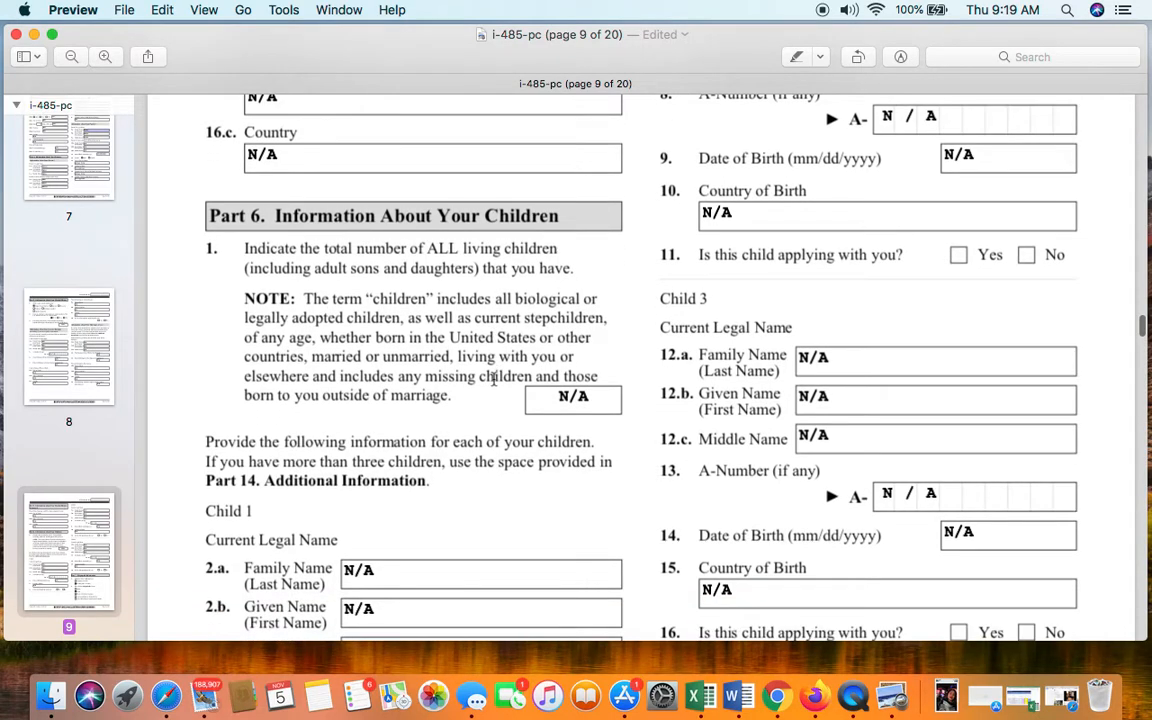
left_click(562, 400)
scroll(563, 406, "down", 5)
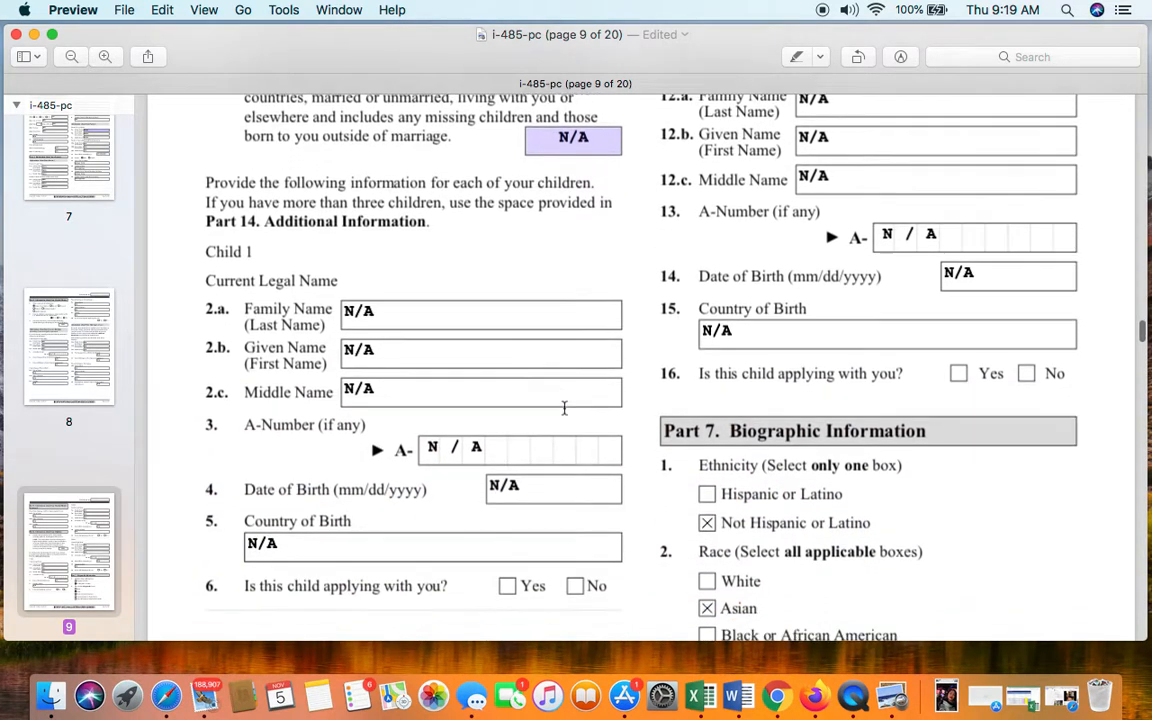
scroll(564, 407, "up", 5)
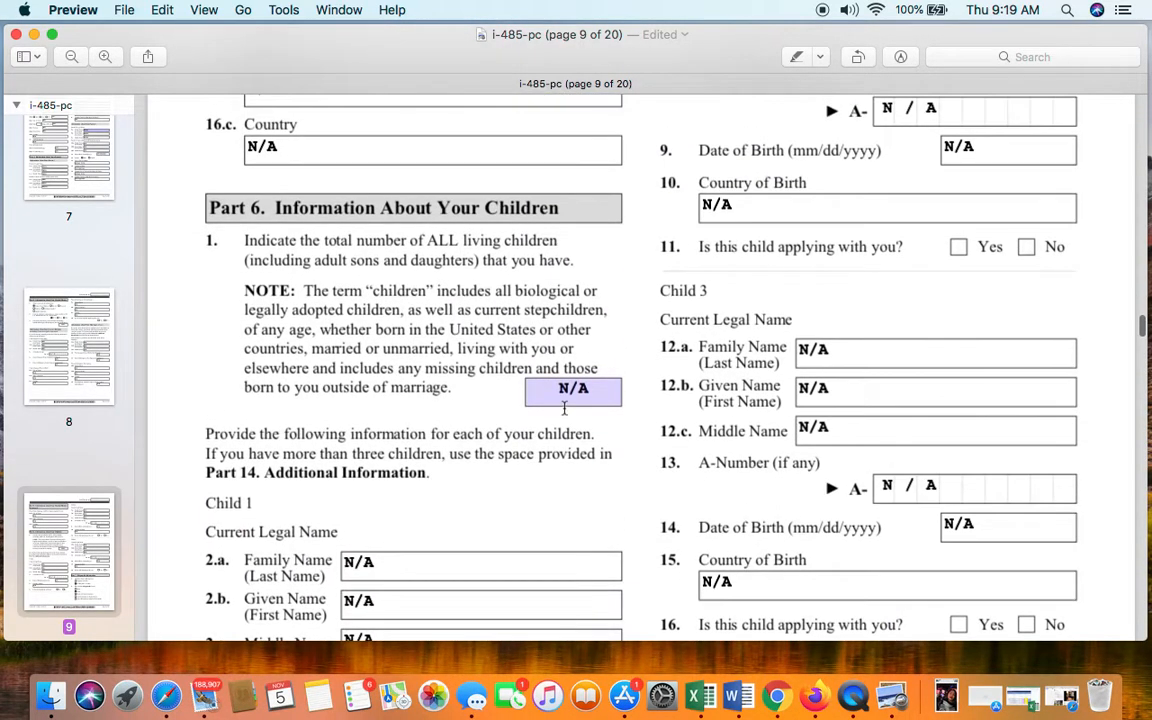
scroll(564, 408, "up", 3)
left_click(566, 410)
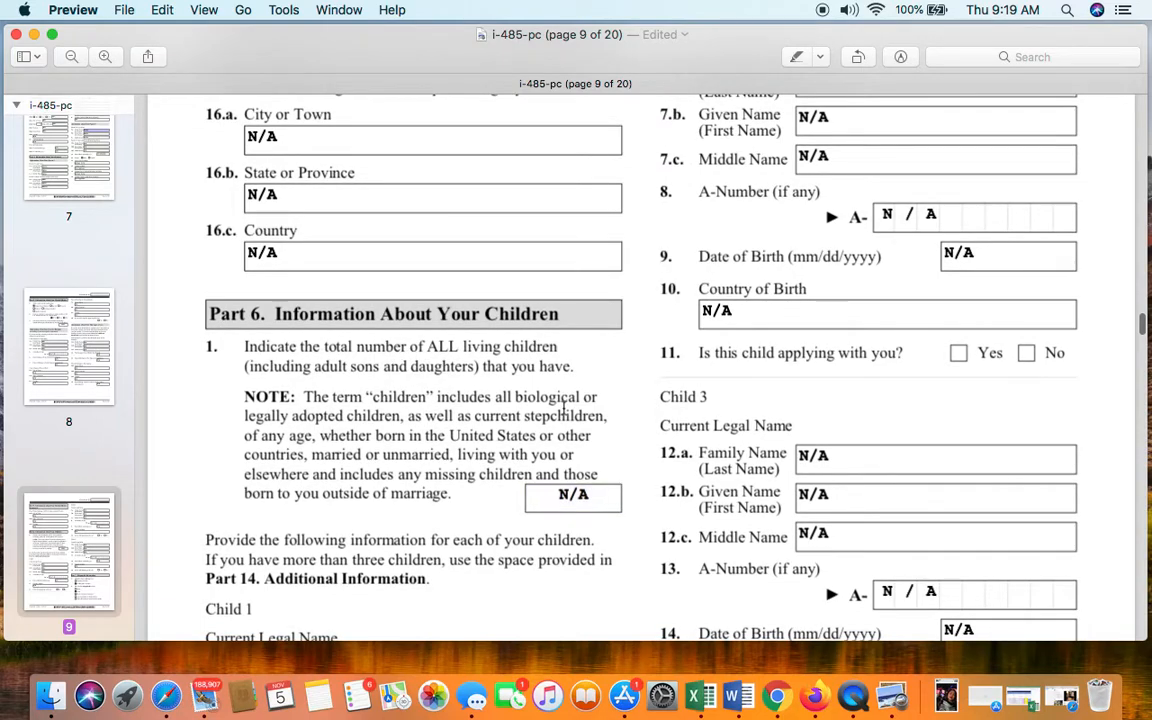
scroll(564, 408, "down", 3)
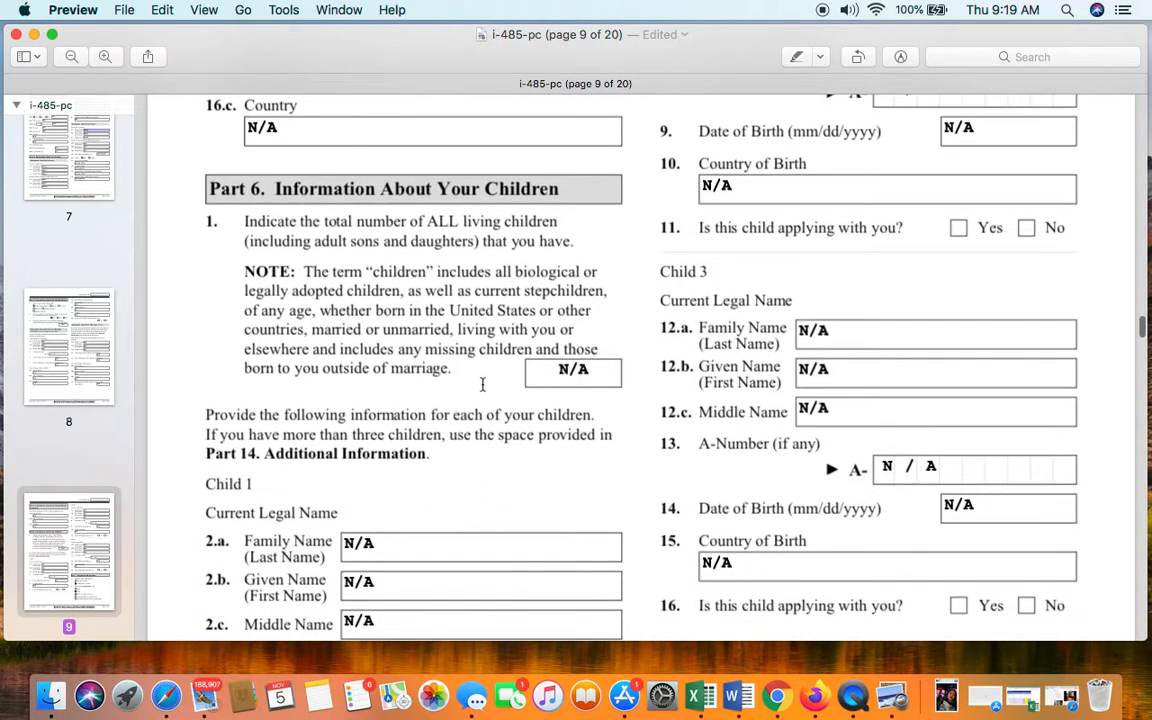
scroll(502, 380, "up", 2)
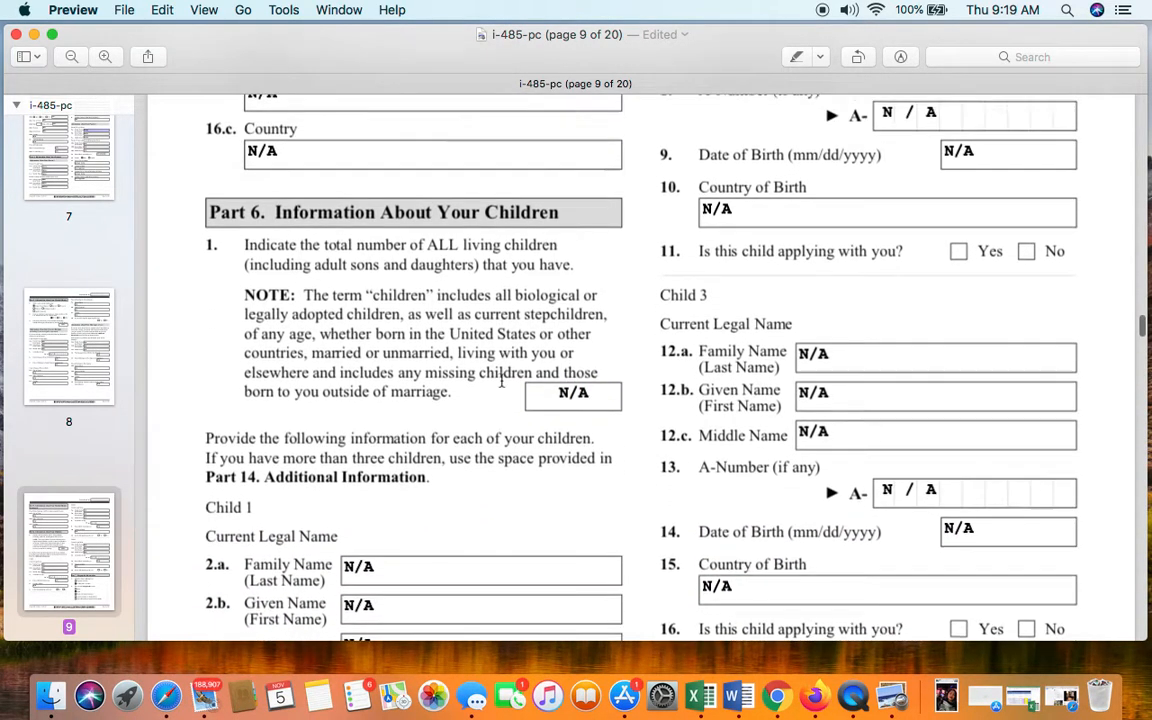
scroll(923, 289, "up", 3)
scroll(923, 289, "down", 1)
scroll(923, 289, "up", 1)
scroll(923, 289, "down", 3)
scroll(923, 289, "down", 10)
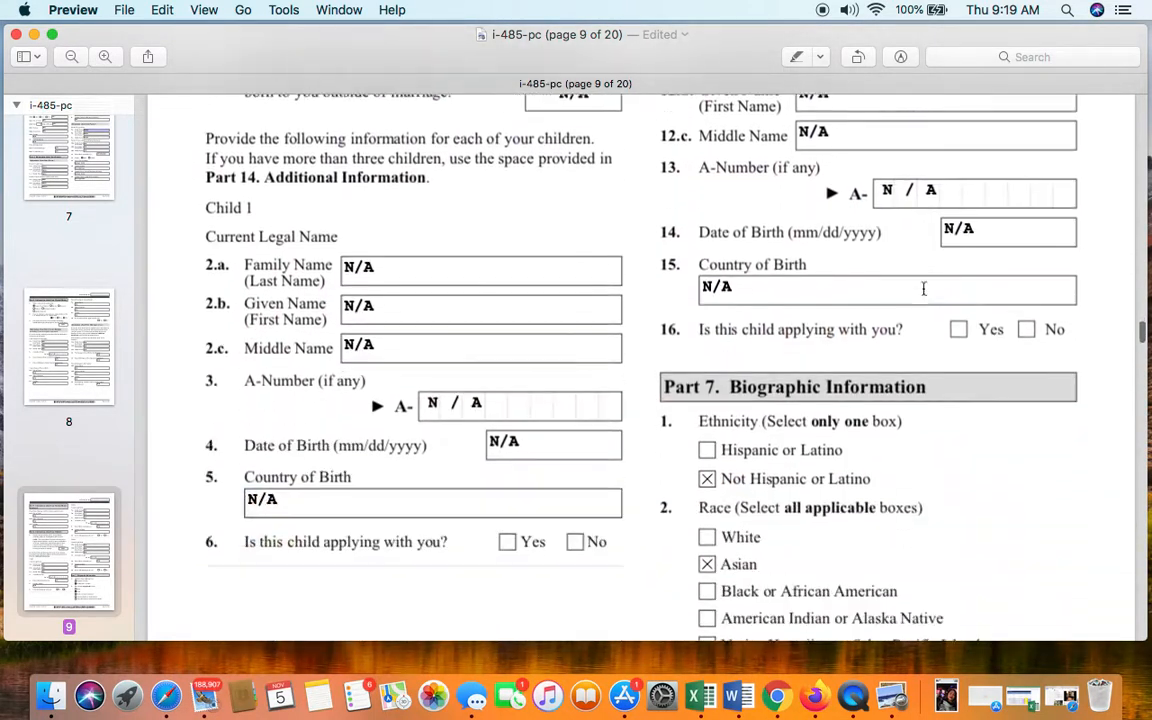
- Scroll past Part 7 ethnicity and race to page 10's height 5 ft 2 in, 100 pounds, black eyes and hair
scroll(923, 289, "up", 5)
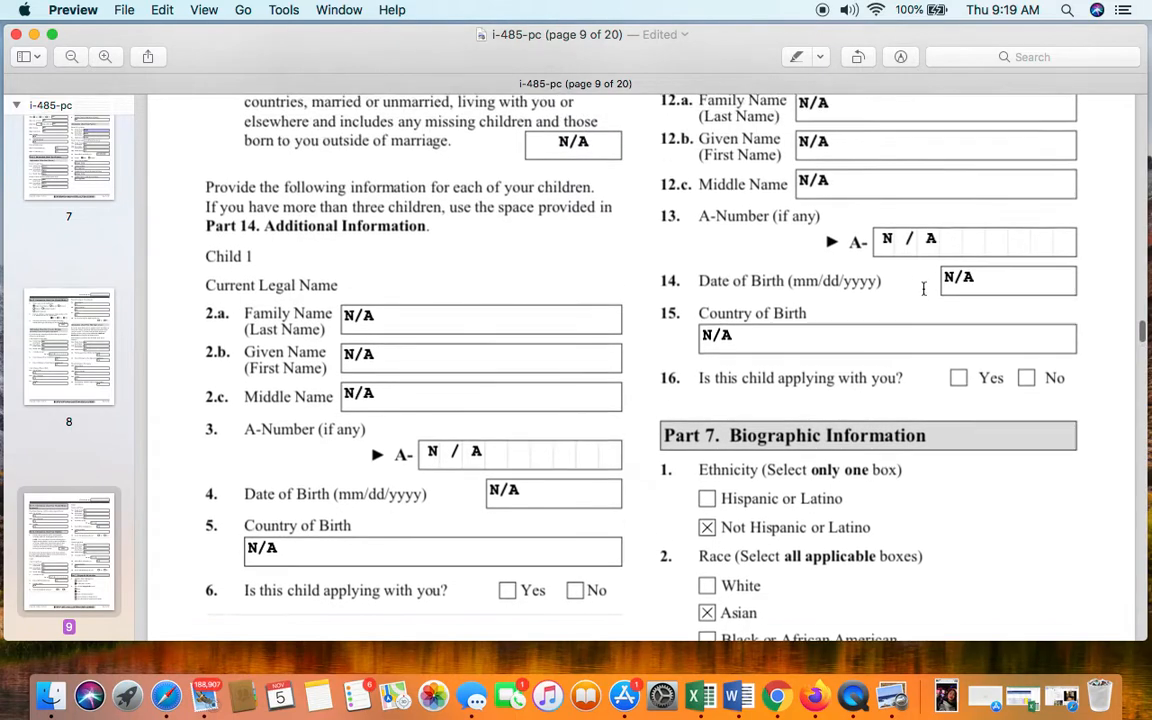
scroll(923, 289, "down", 3)
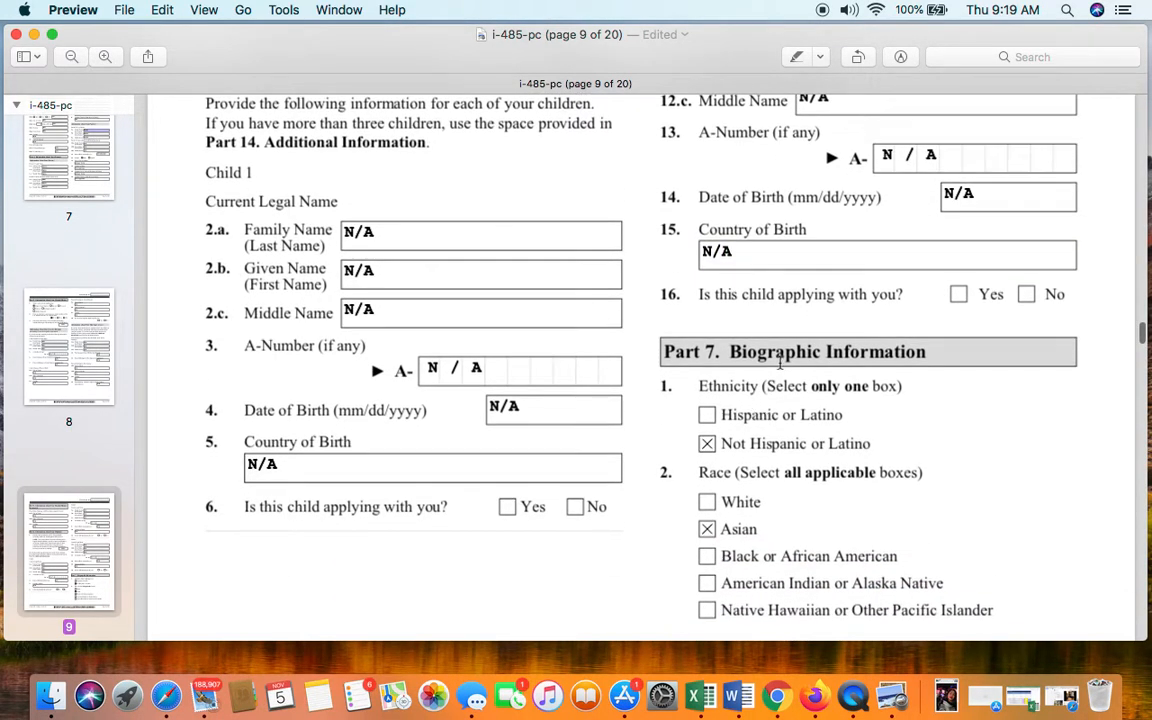
scroll(882, 359, "down", 1)
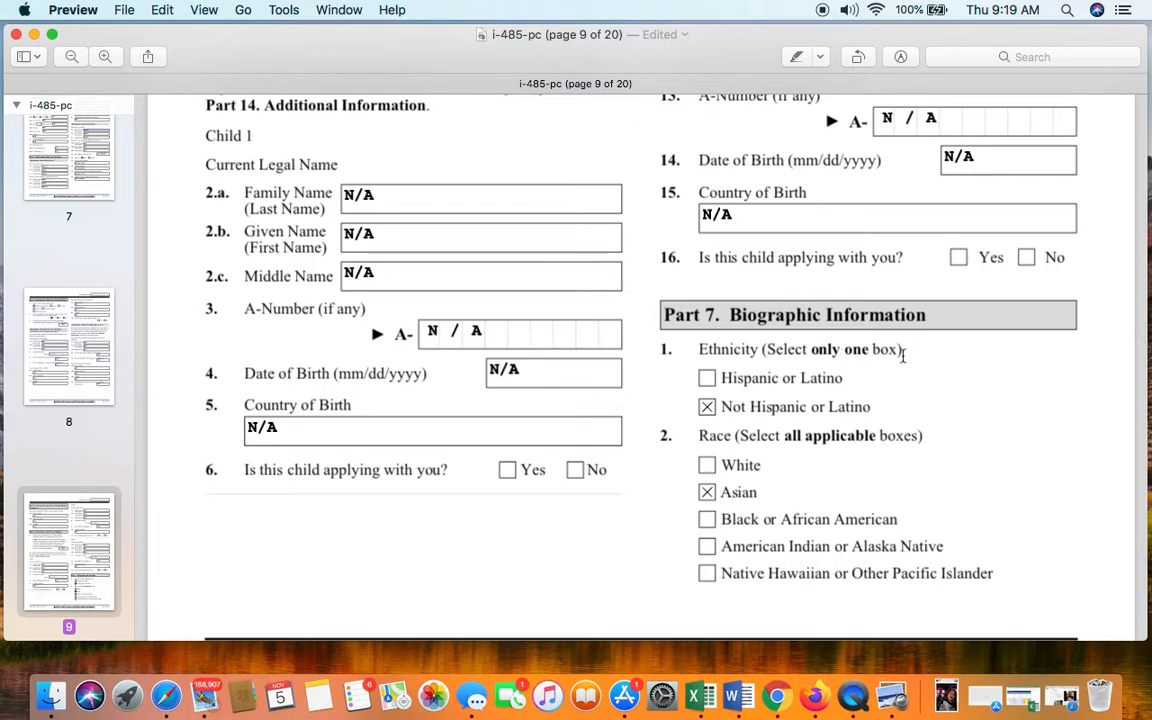
scroll(903, 356, "down", 1)
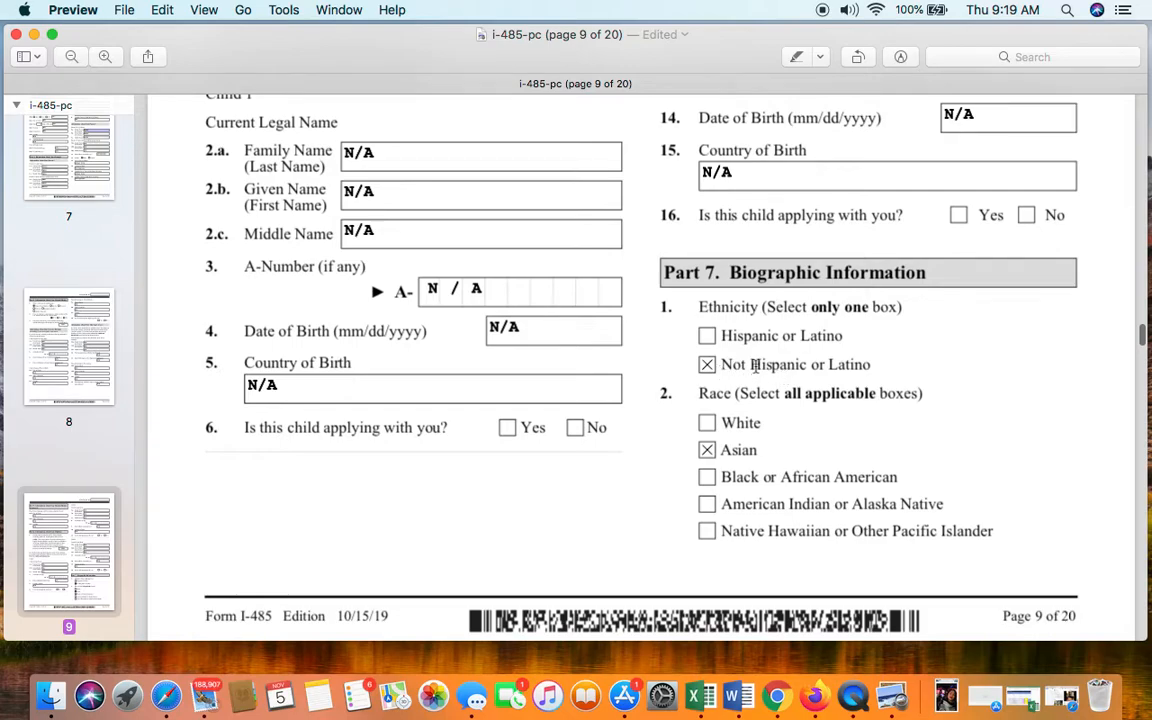
scroll(819, 368, "down", 3)
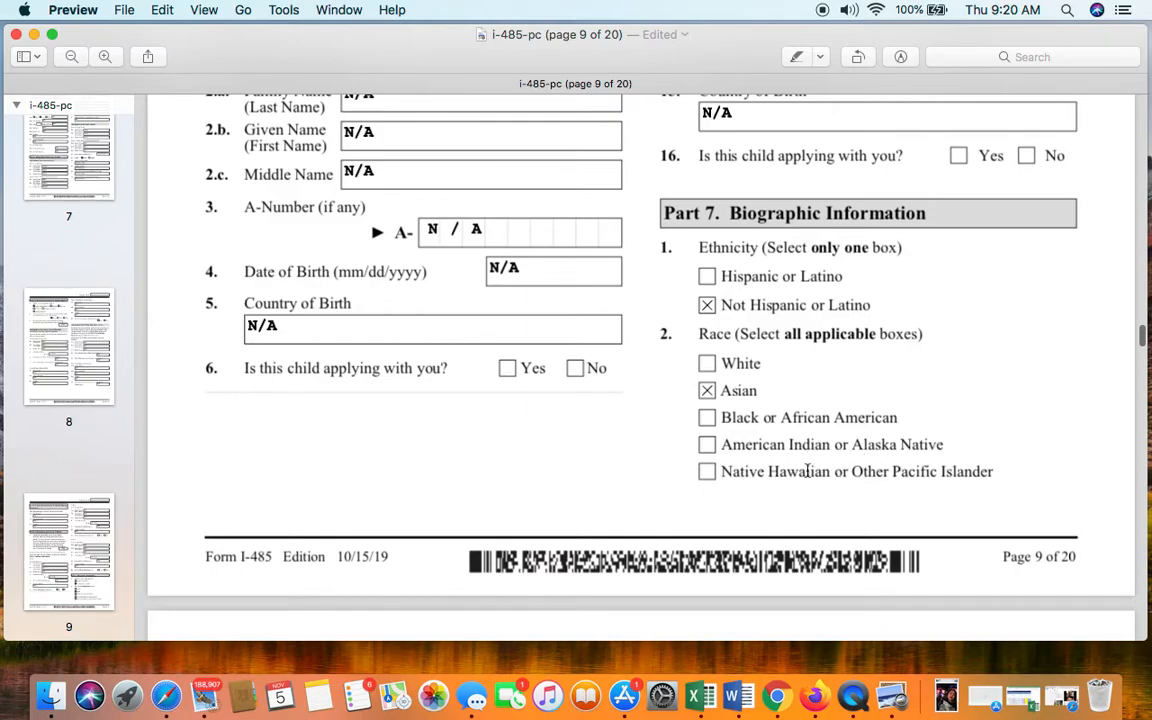
scroll(990, 469, "down", 1)
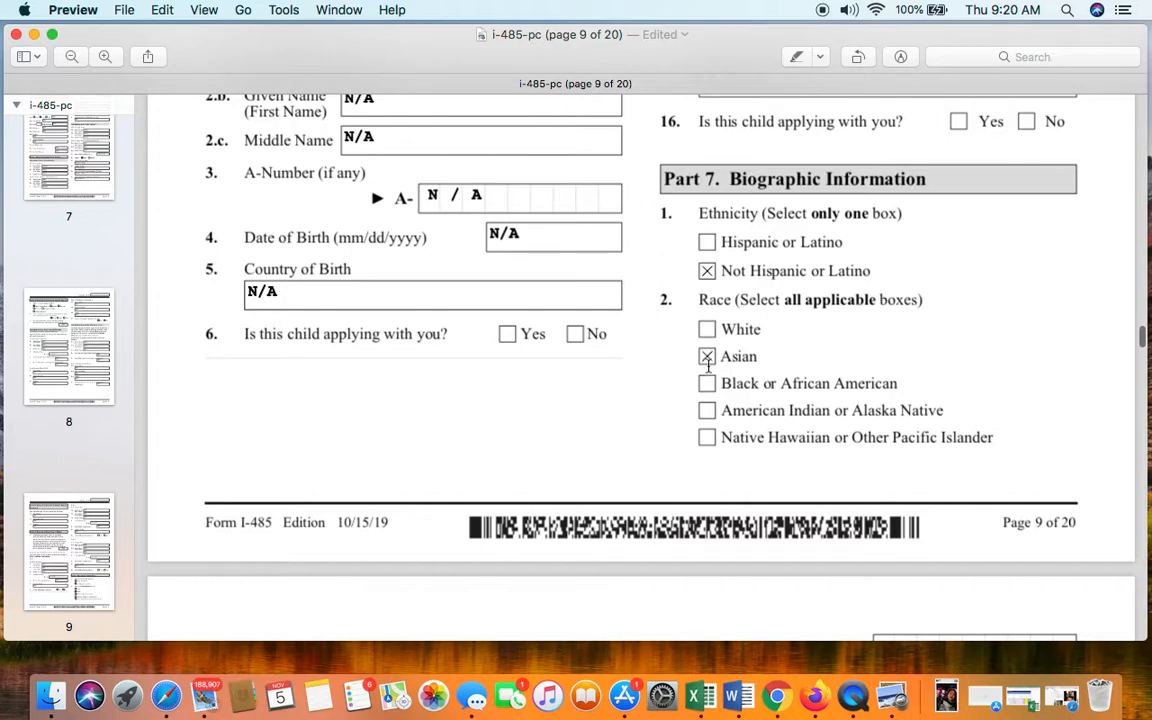
scroll(710, 365, "down", 2)
scroll(710, 365, "down", 5)
scroll(710, 365, "down", 2)
scroll(708, 363, "up", 8)
scroll(708, 363, "down", 7)
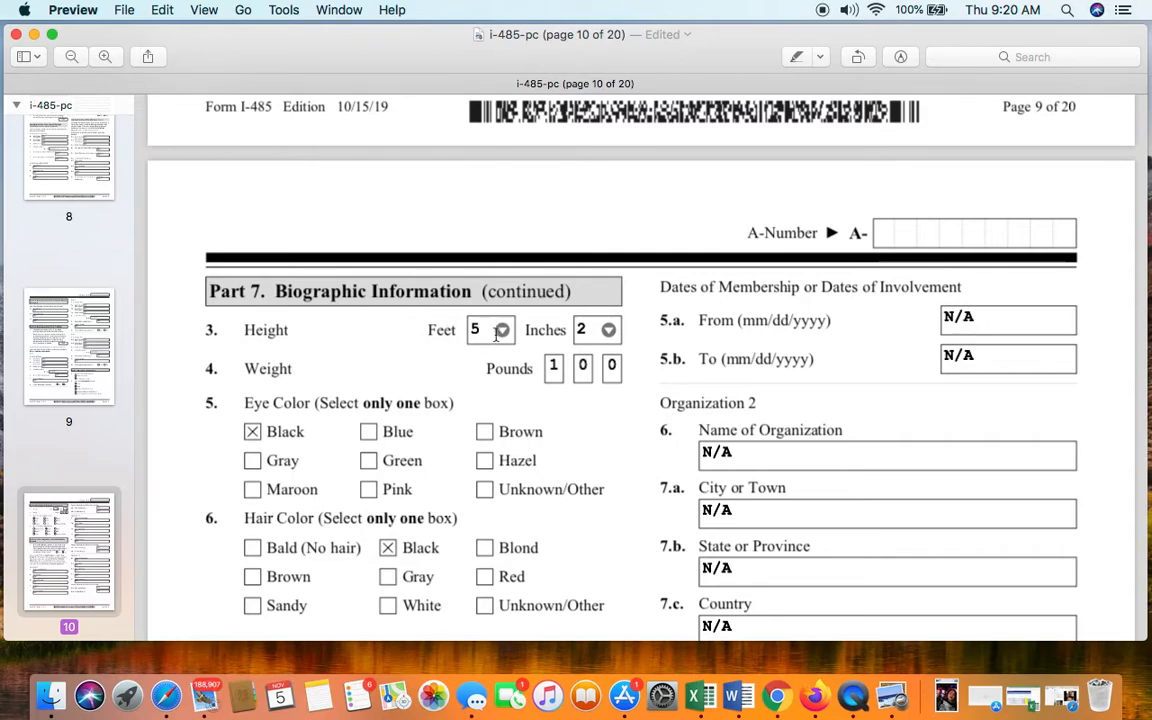
left_click(556, 304)
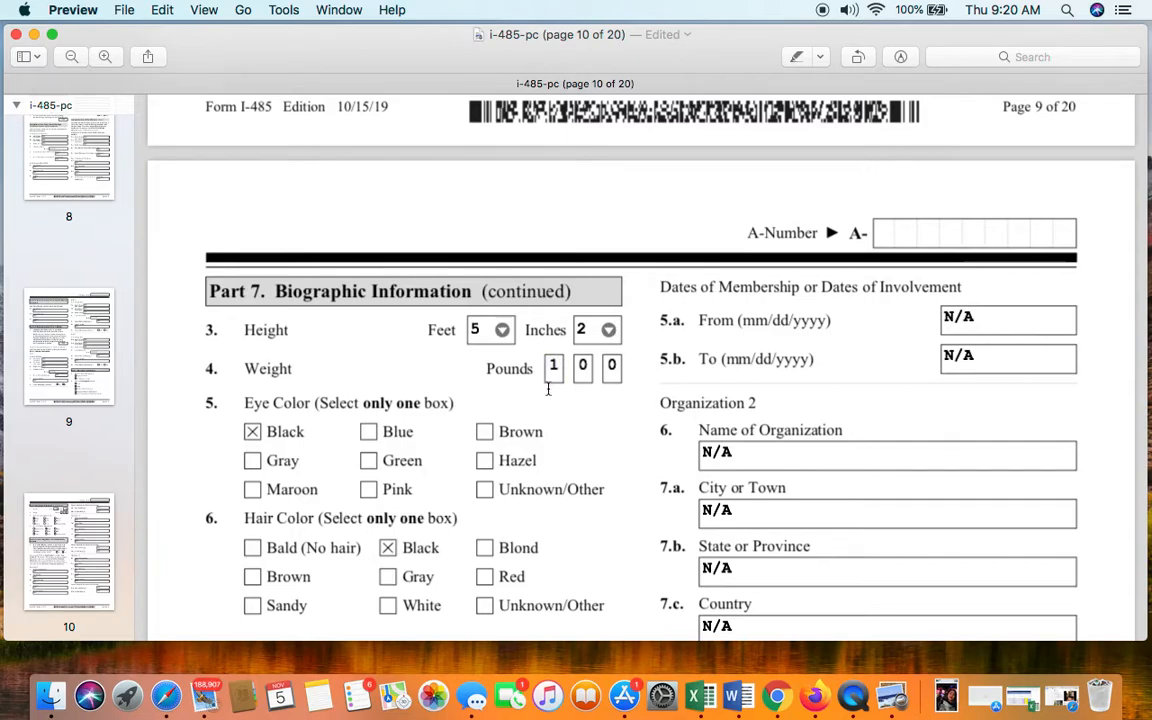
left_click(584, 368)
key("BackSpace")
type("0")
scroll(640, 380, "down", 3)
scroll(553, 334, "down", 1)
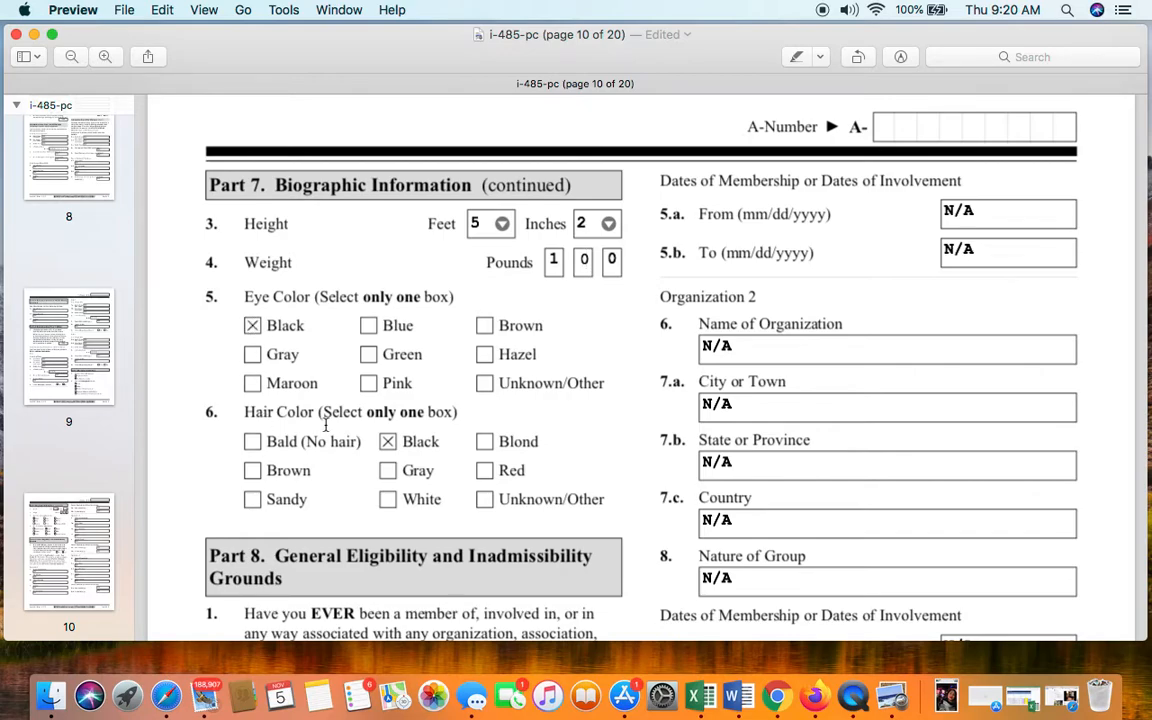
- Scroll through the Part 8 organization questions on page 10
scroll(395, 455, "down", 5)
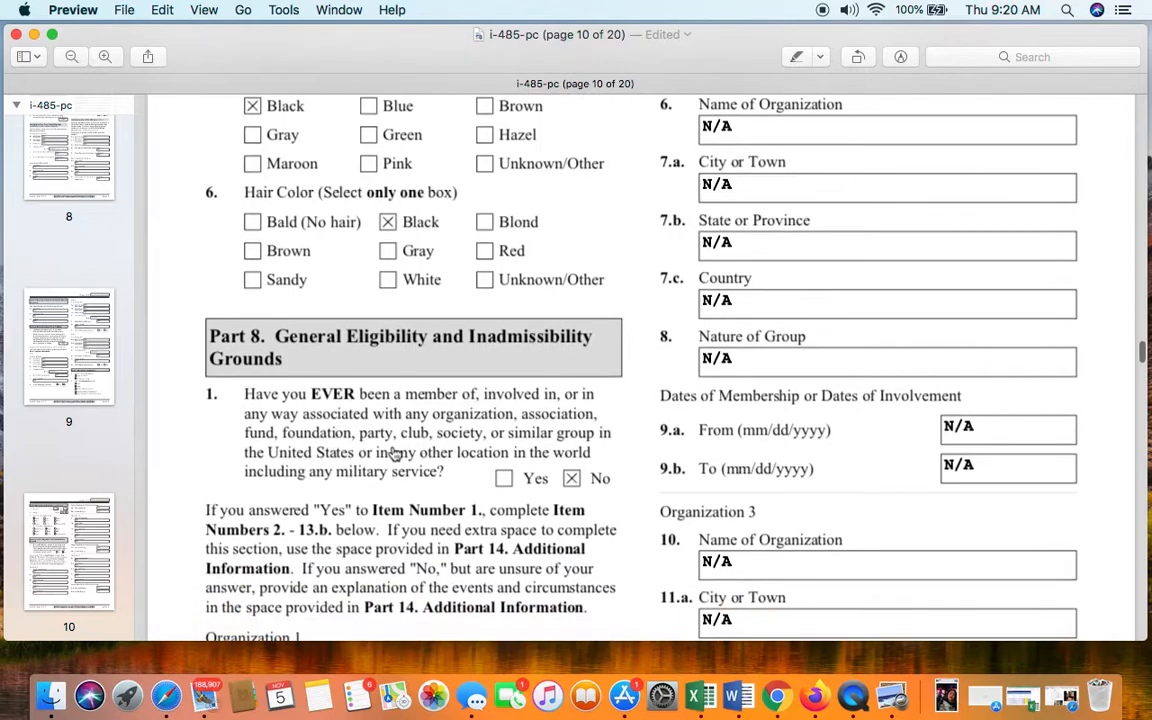
scroll(385, 413, "down", 2)
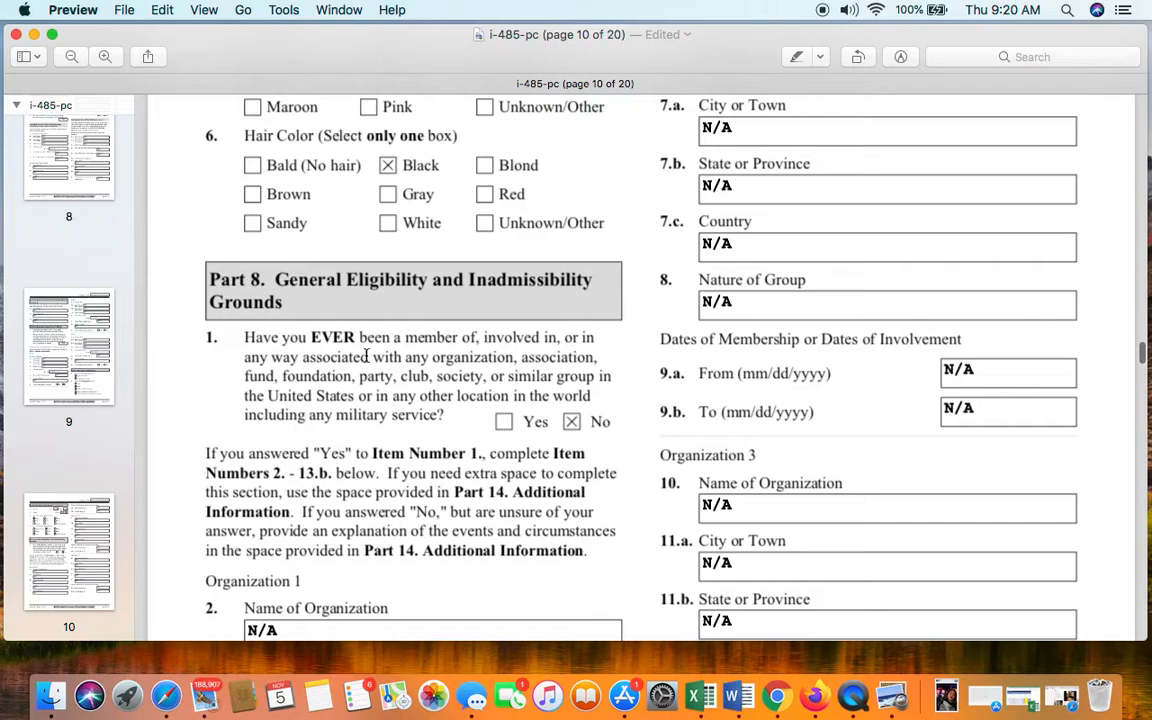
scroll(504, 408, "down", 3)
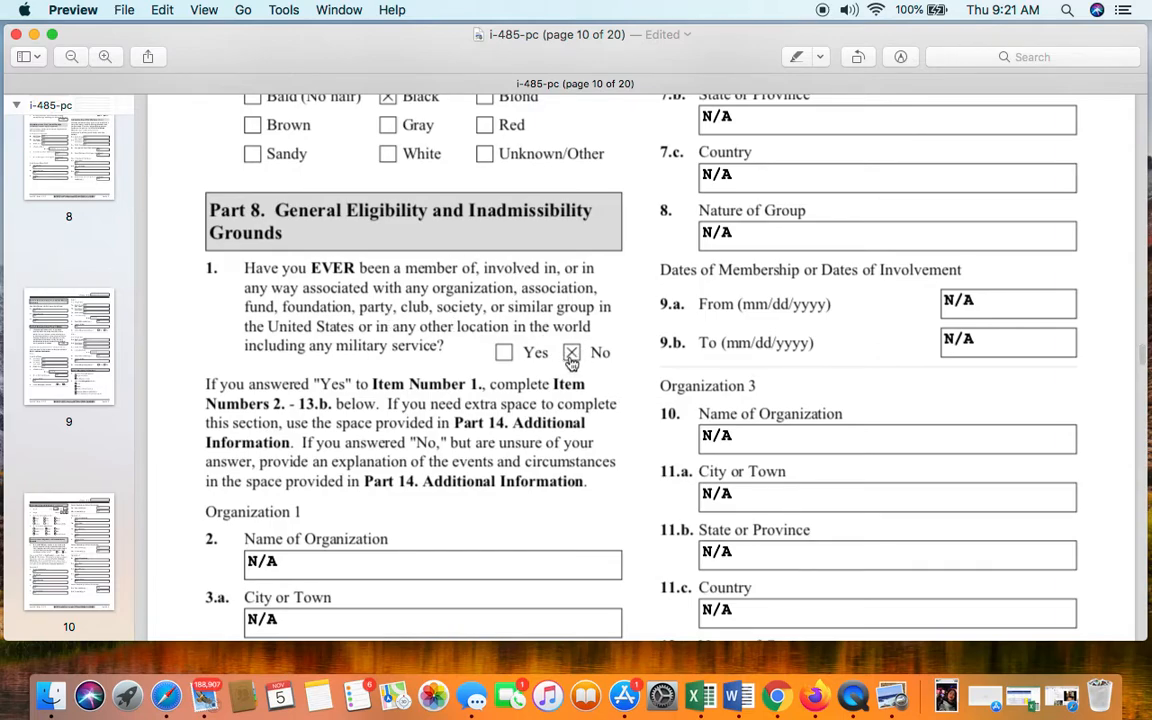
scroll(571, 362, "down", 1)
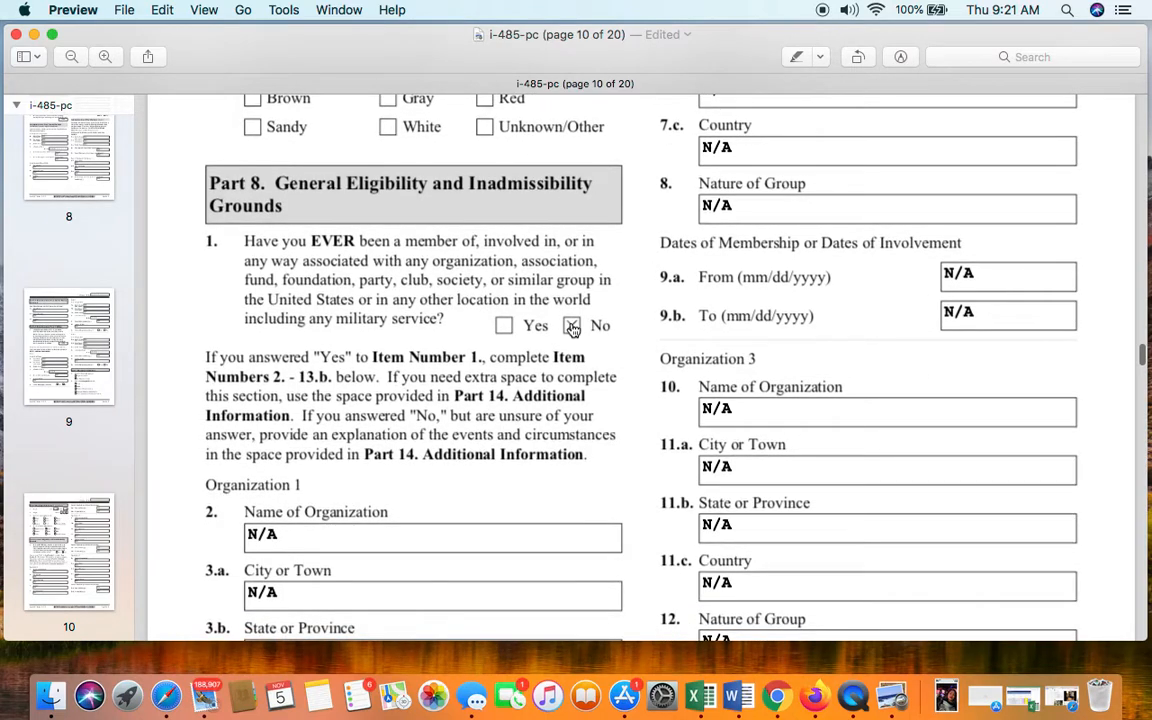
scroll(478, 410, "down", 4)
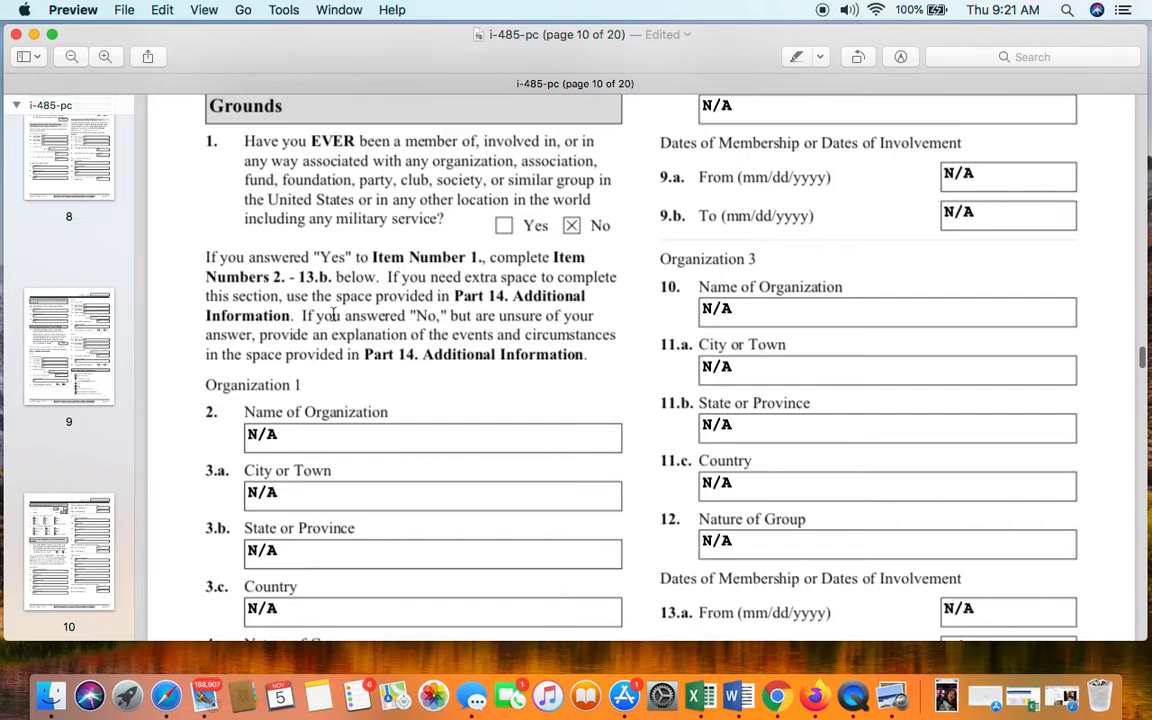
scroll(395, 338, "down", 5)
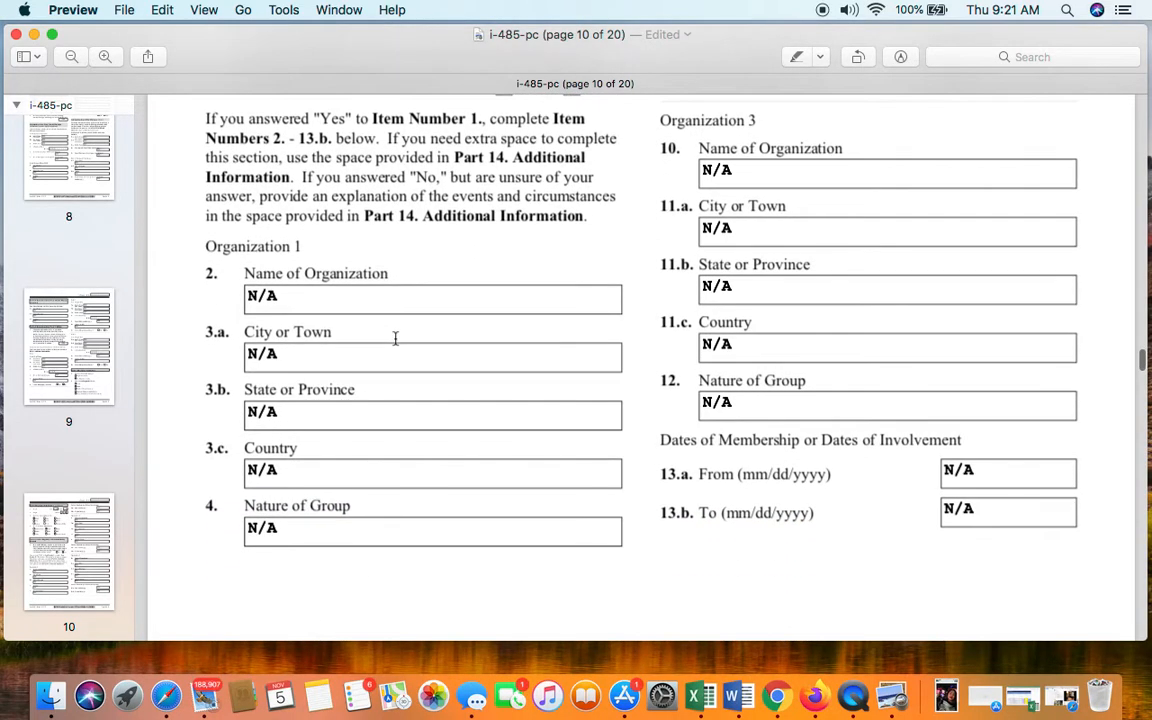
scroll(395, 338, "up", 2)
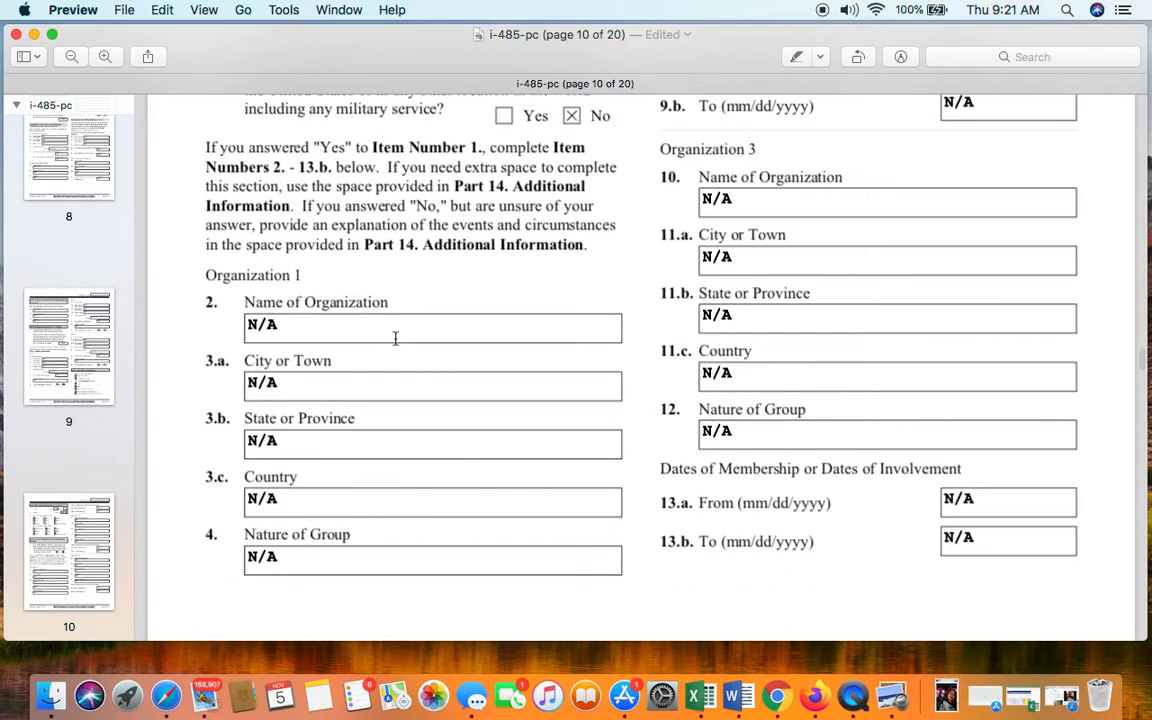
scroll(395, 338, "up", 4)
scroll(411, 520, "down", 3)
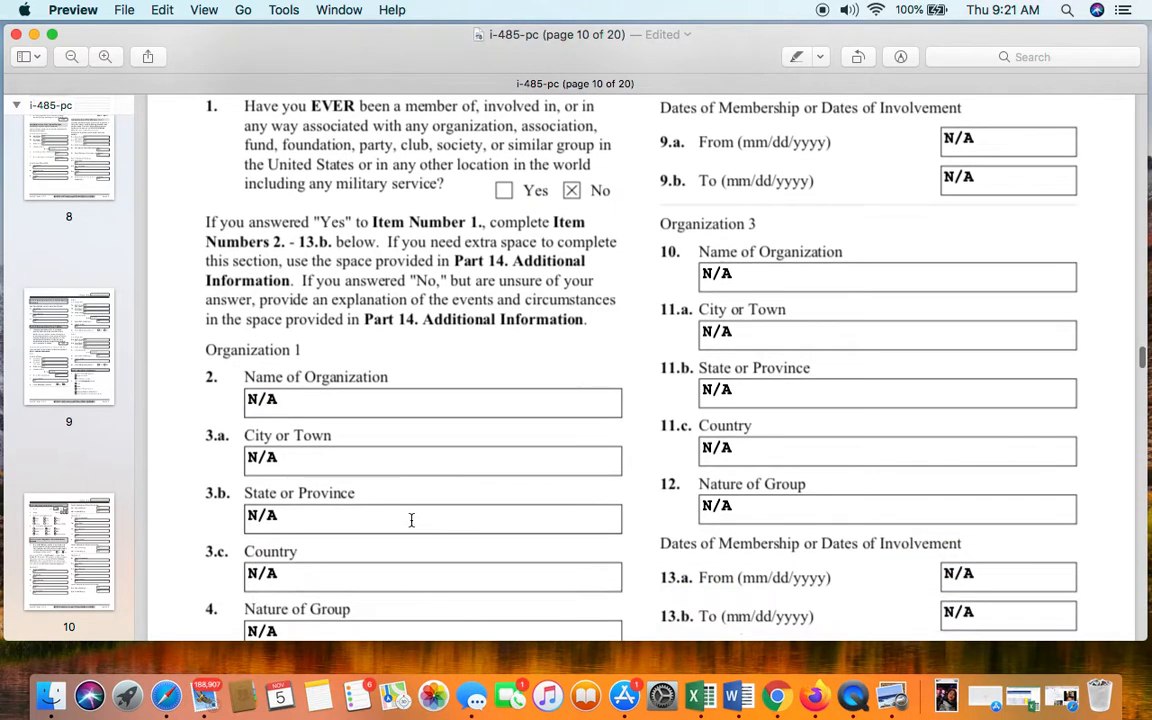
scroll(411, 520, "up", 10)
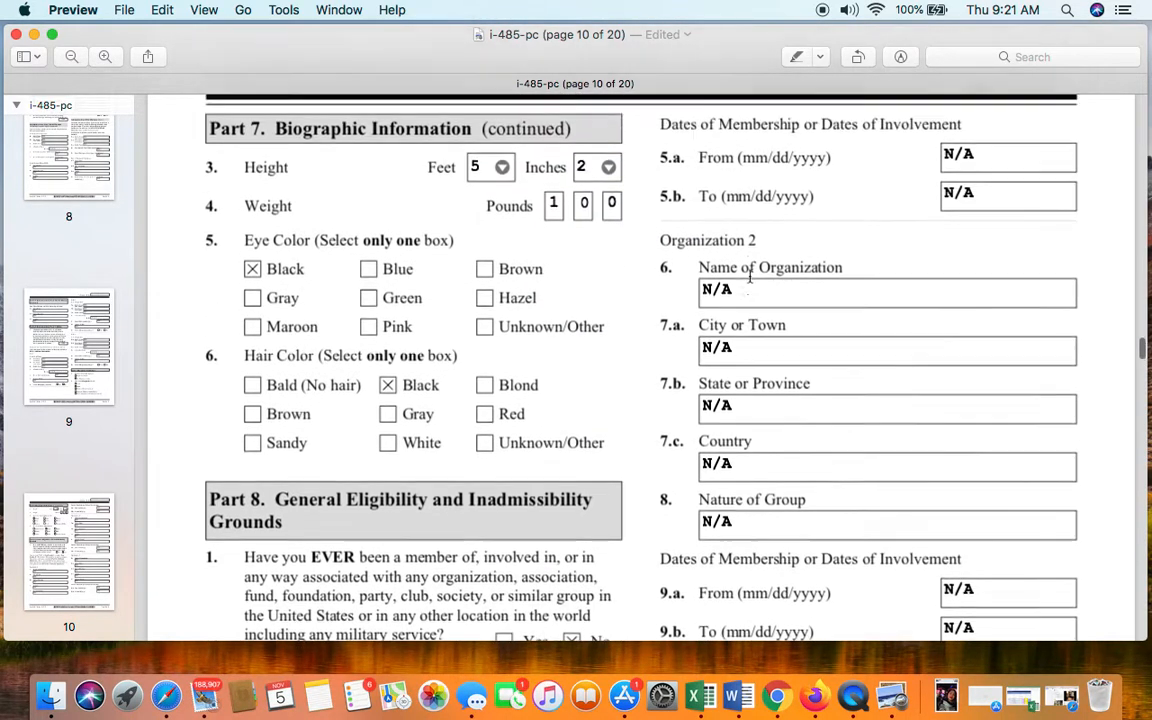
scroll(798, 264, "down", 5)
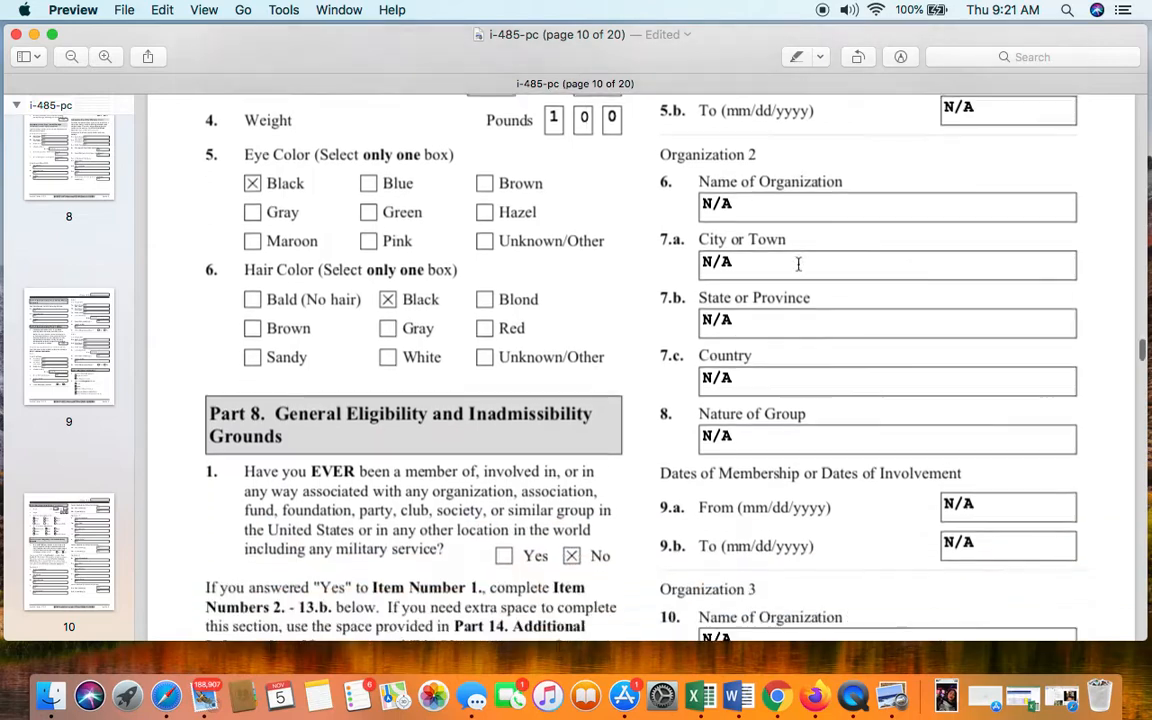
scroll(798, 264, "down", 1)
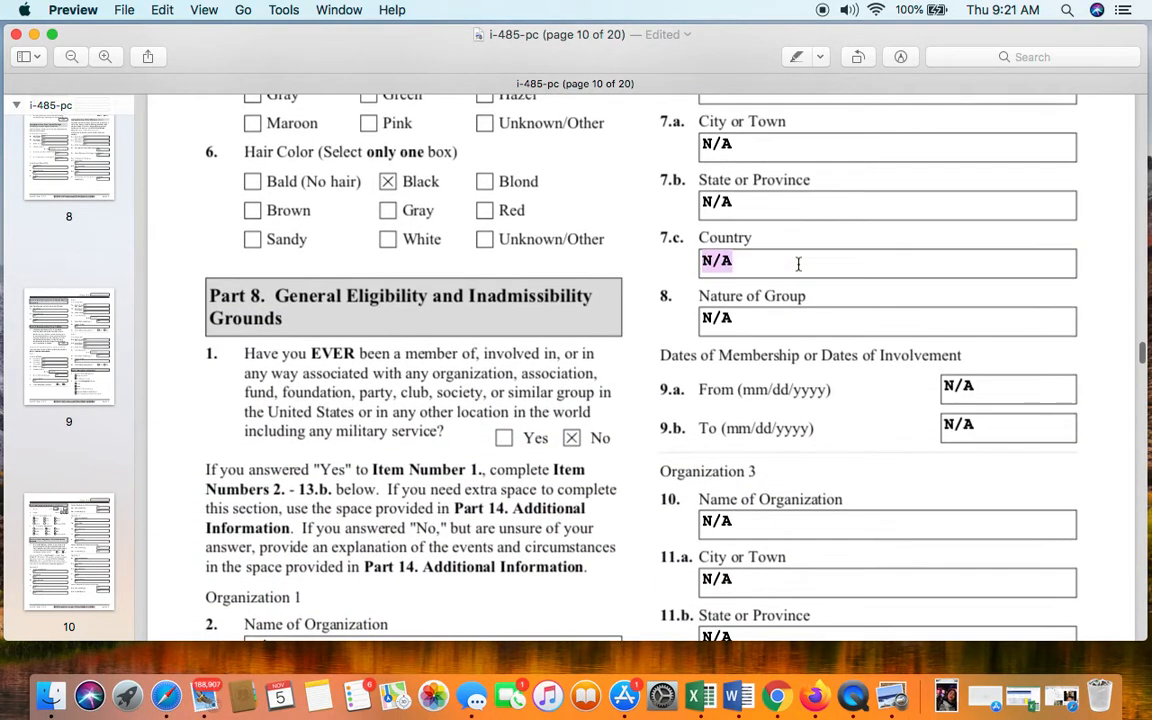
- Check the N/A dates 9.a–9.b, Organization 3 name, 11.b state and dates 13.a–13.b
left_click(1031, 399)
left_click(1031, 427)
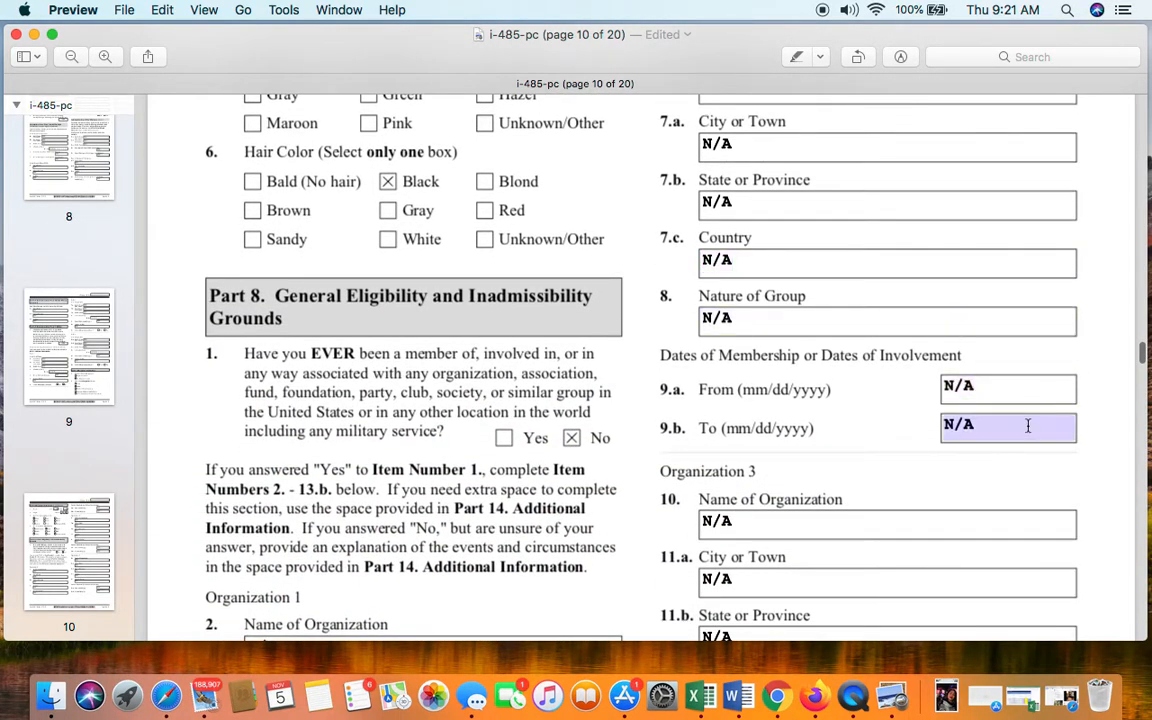
scroll(1029, 428, "down", 4)
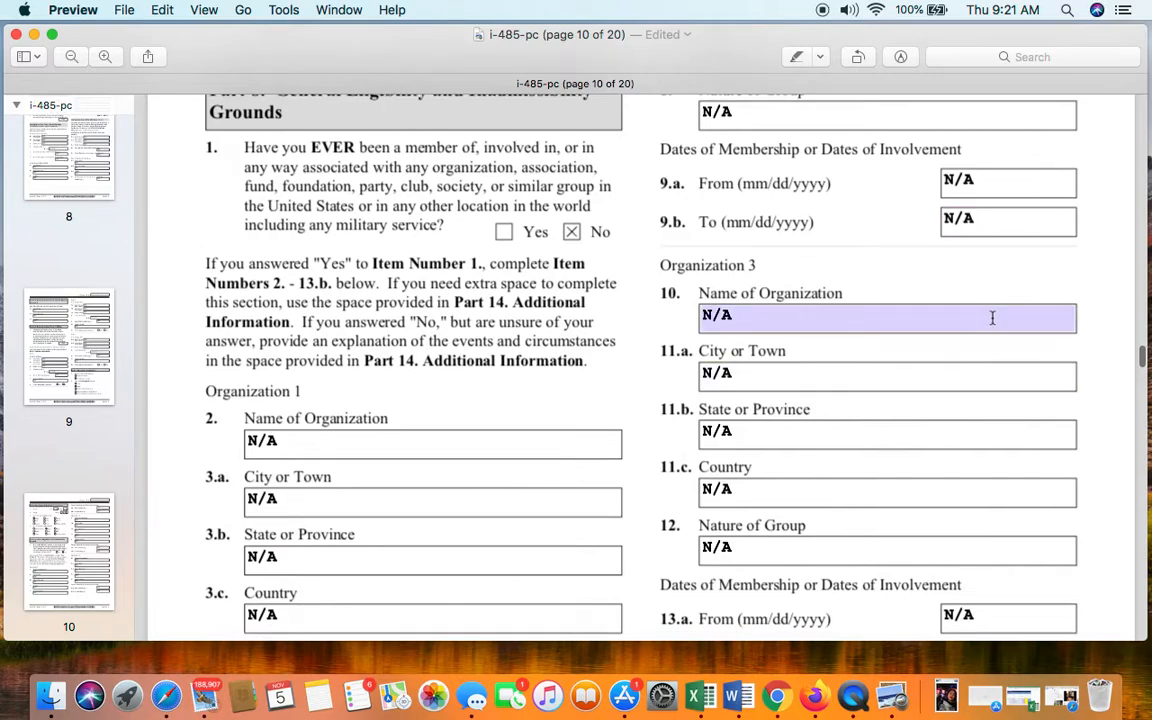
left_click(993, 322)
left_click(980, 425)
scroll(975, 504, "down", 3)
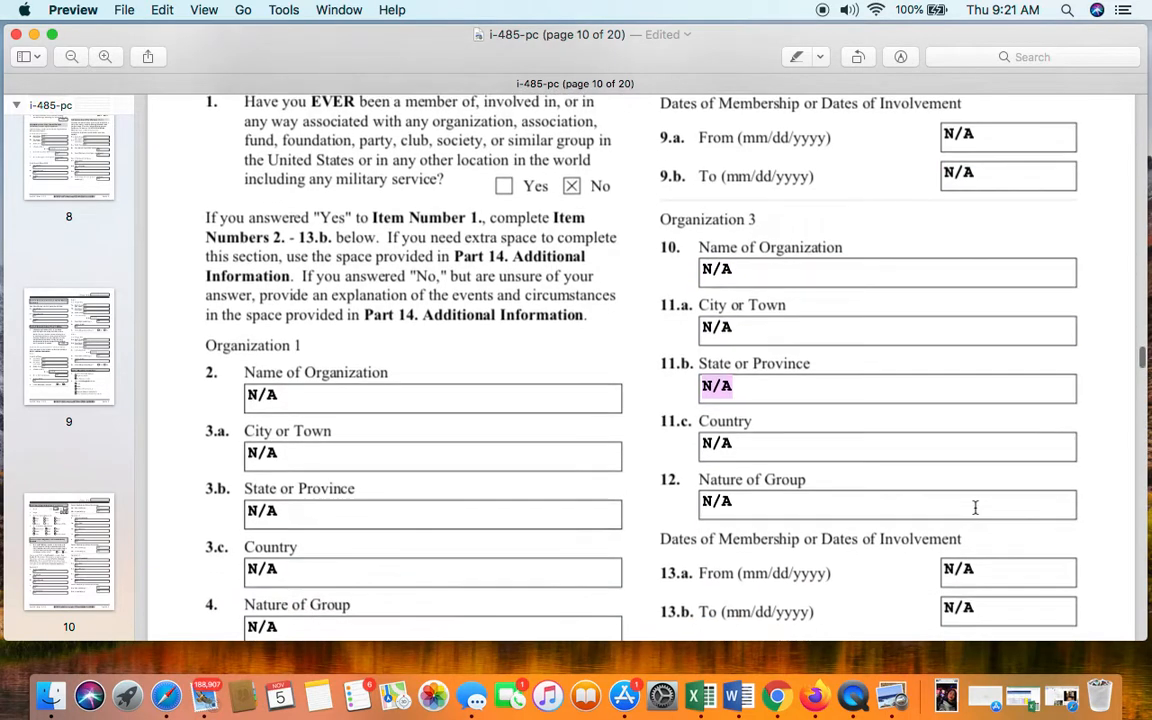
left_click(1002, 500)
left_click(1003, 535)
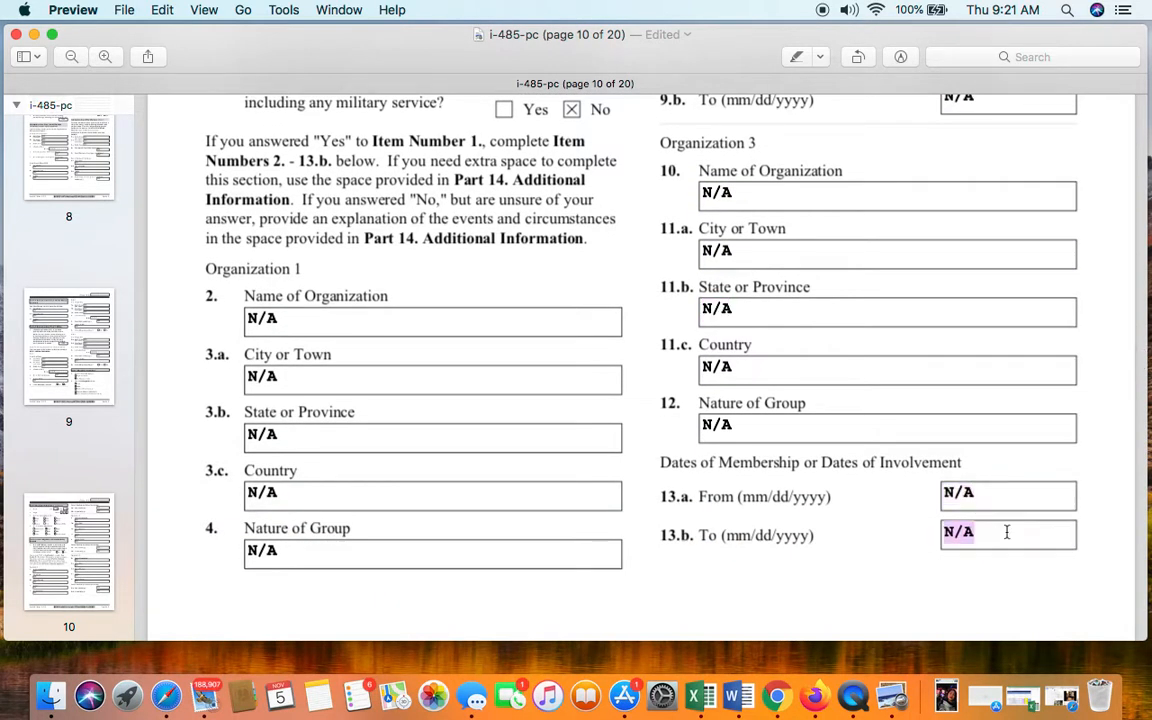
scroll(1003, 533, "down", 8)
scroll(1008, 532, "down", 3)
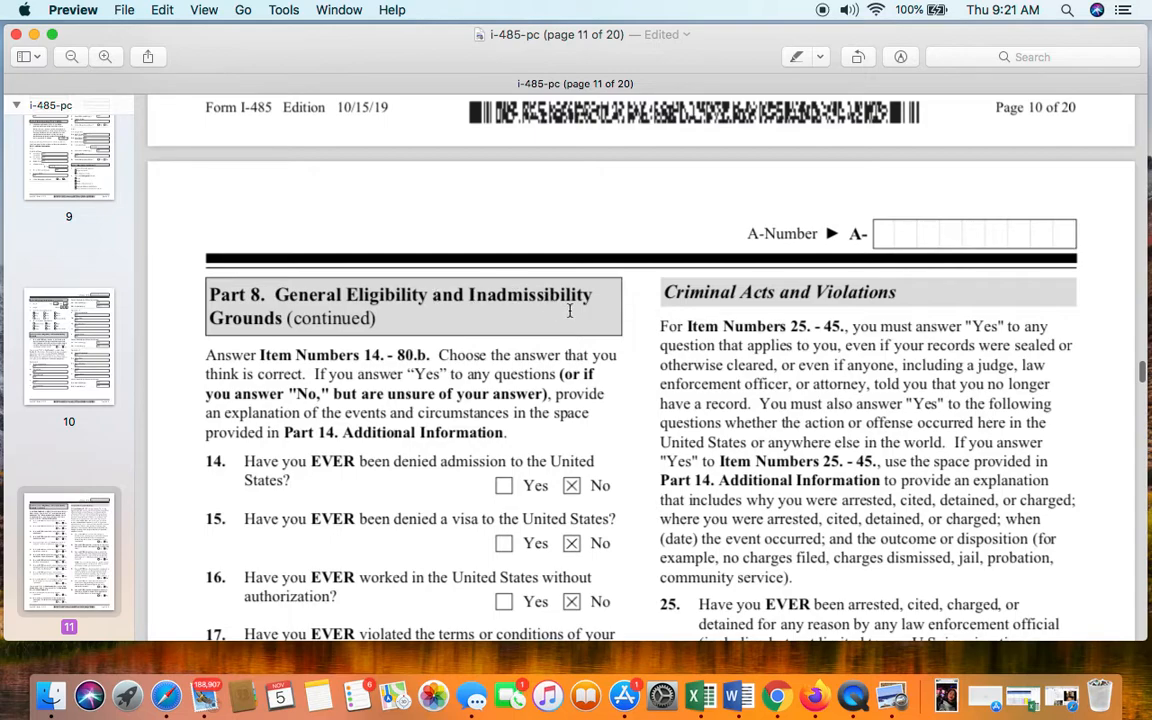
- Review page 11's Part 8 questions, all marked No, continuing to page 12's items 31–45
scroll(438, 367, "down", 2)
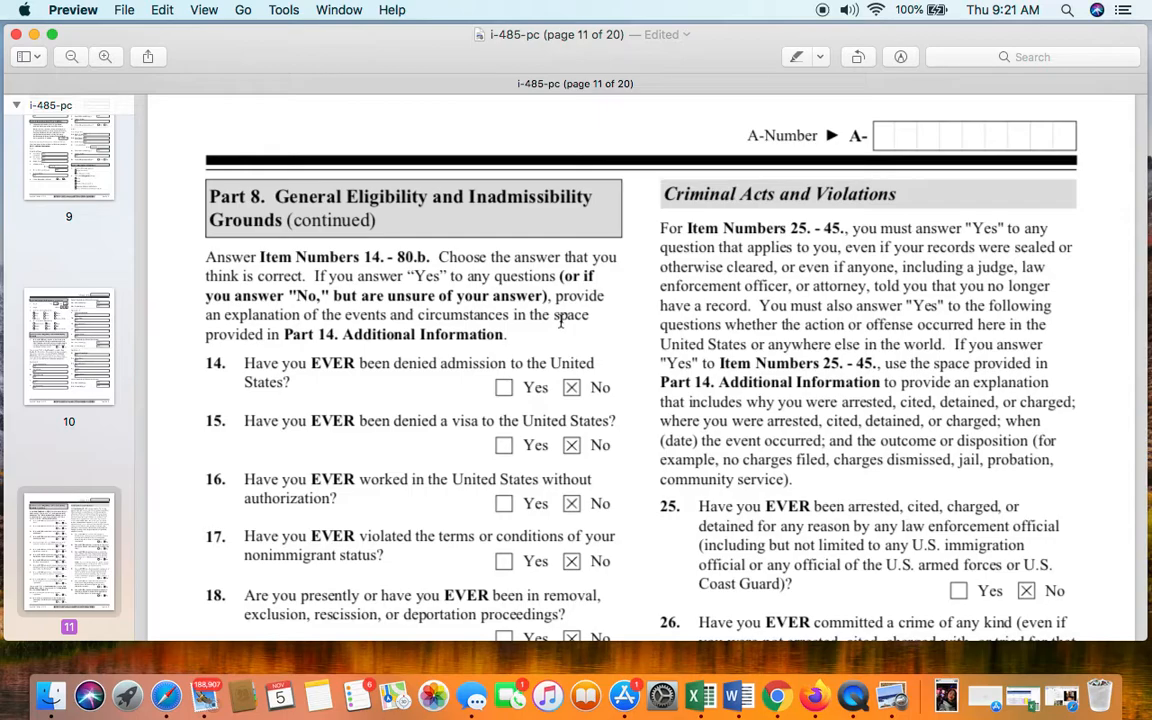
scroll(560, 320, "down", 4)
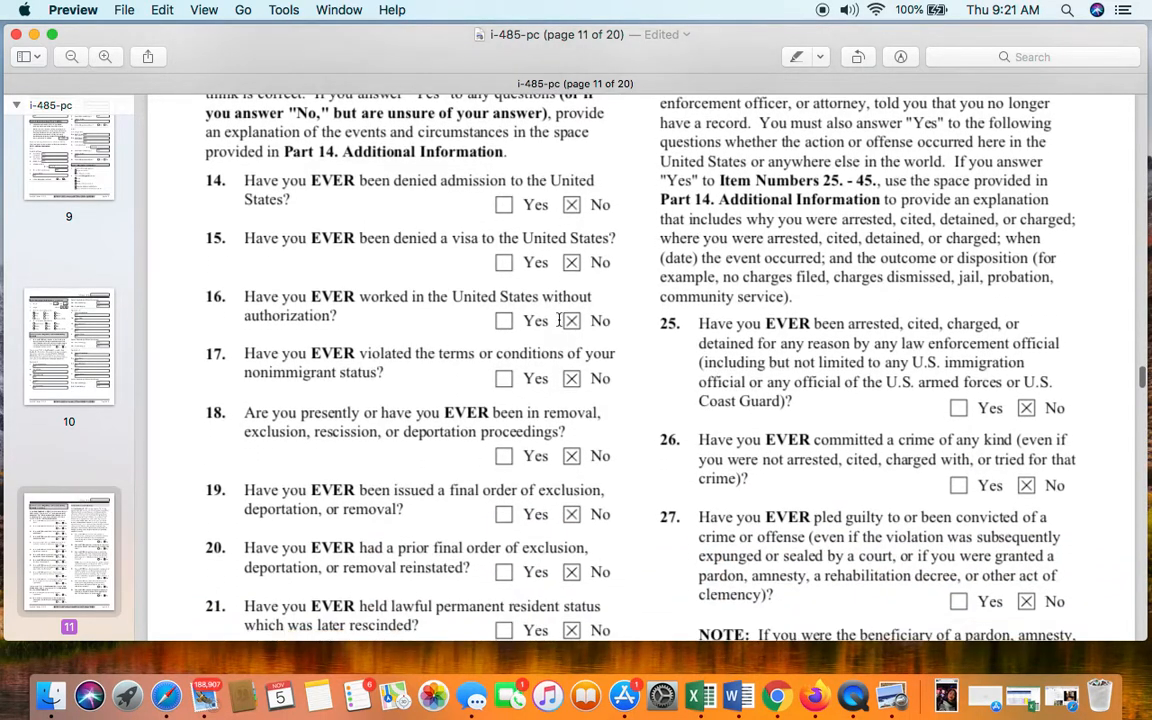
scroll(560, 320, "up", 2)
scroll(381, 267, "up", 1)
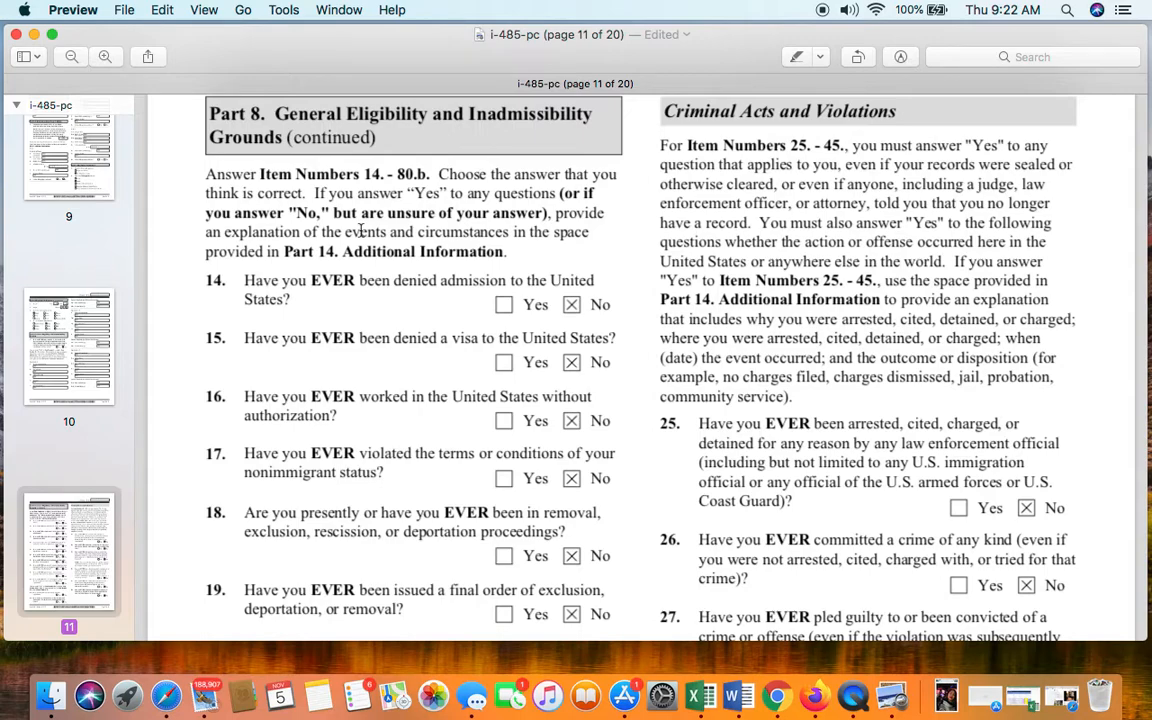
left_click(294, 314)
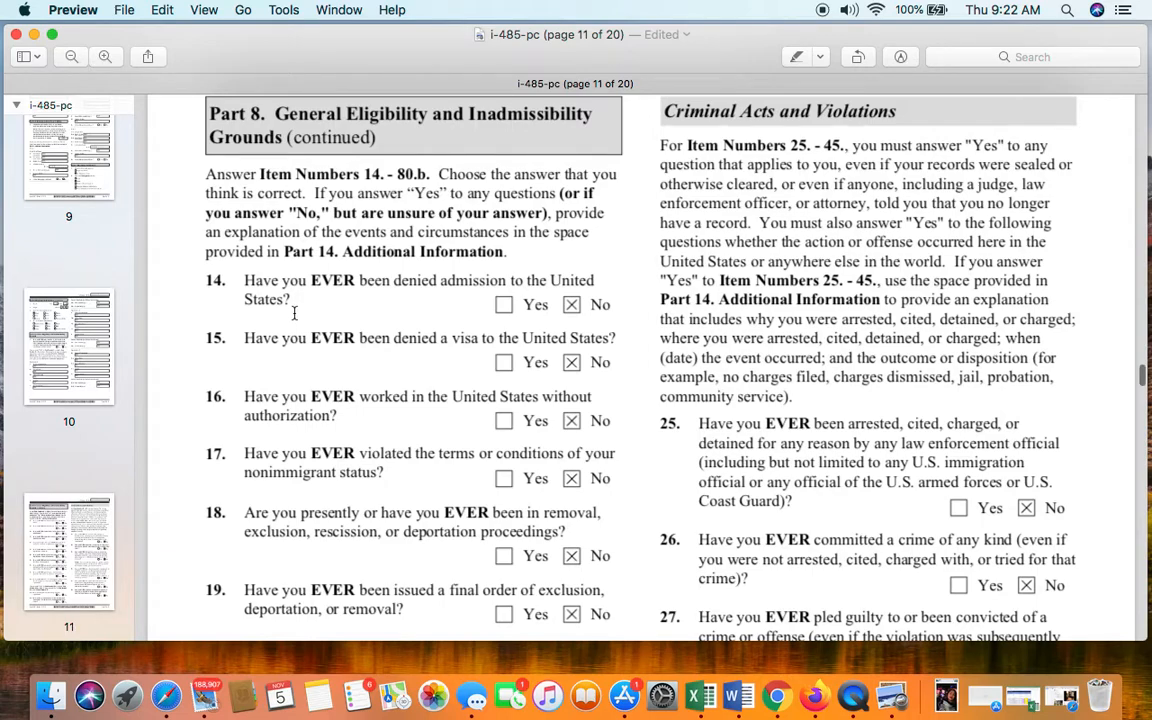
scroll(294, 314, "down", 1)
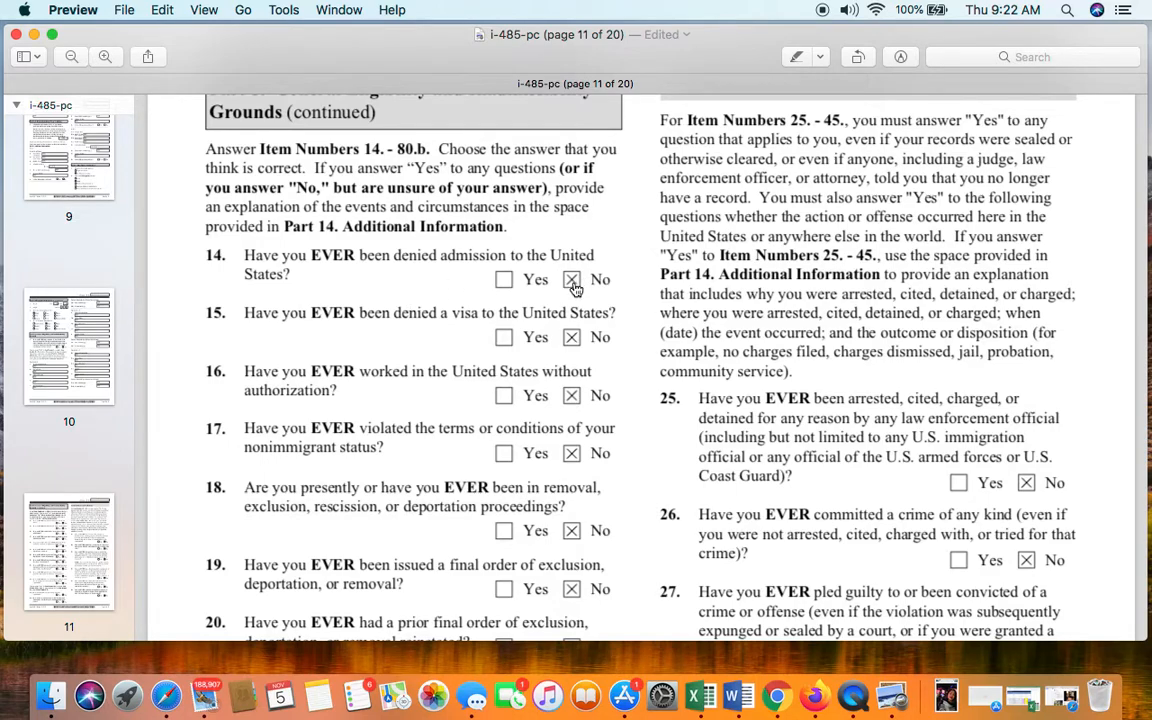
scroll(578, 352, "down", 5)
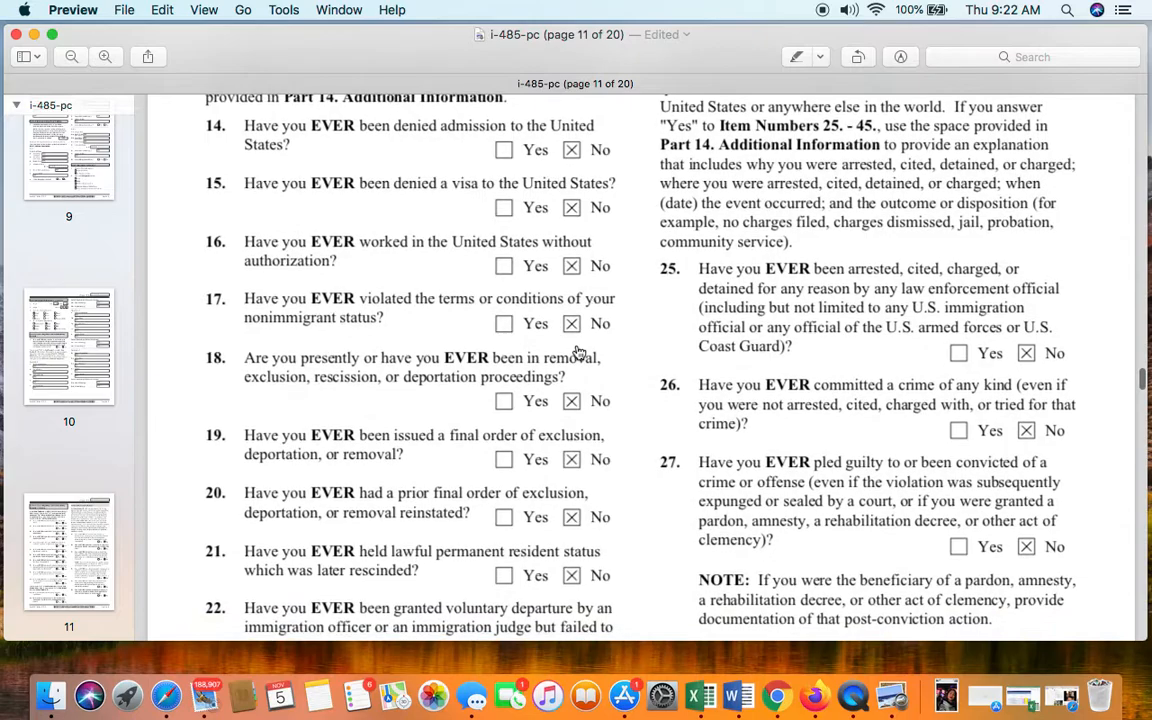
scroll(578, 352, "down", 5)
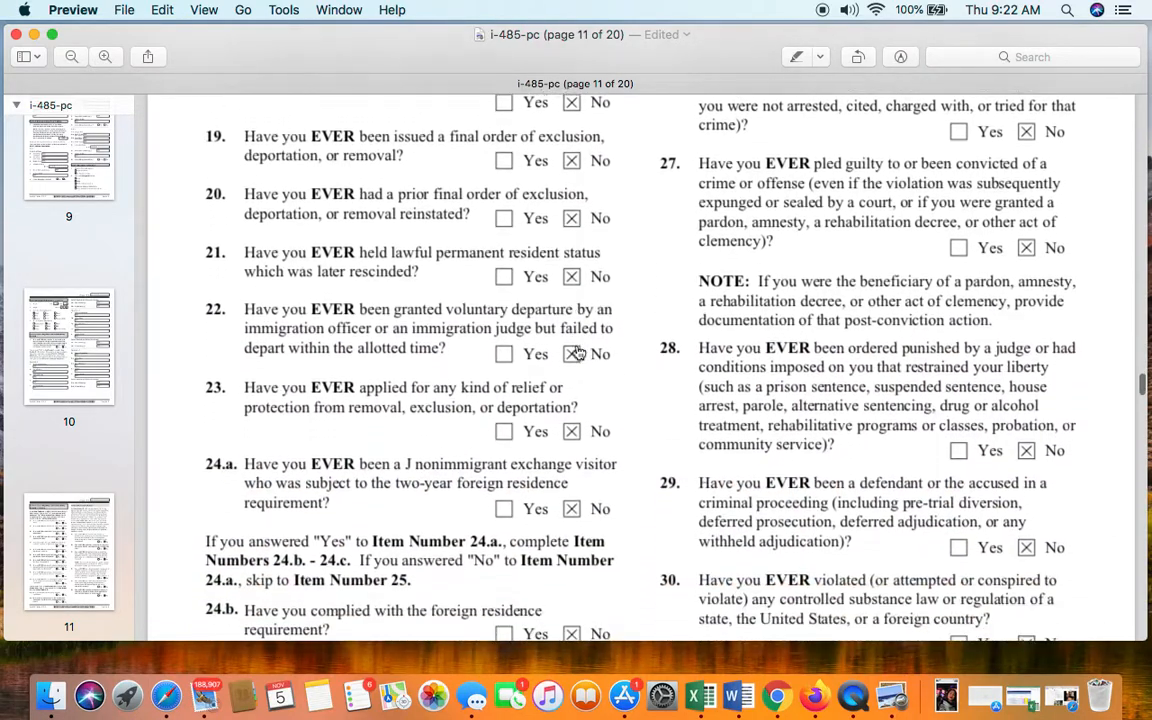
scroll(578, 350, "down", 3)
scroll(575, 350, "up", 10)
scroll(871, 368, "up", 6)
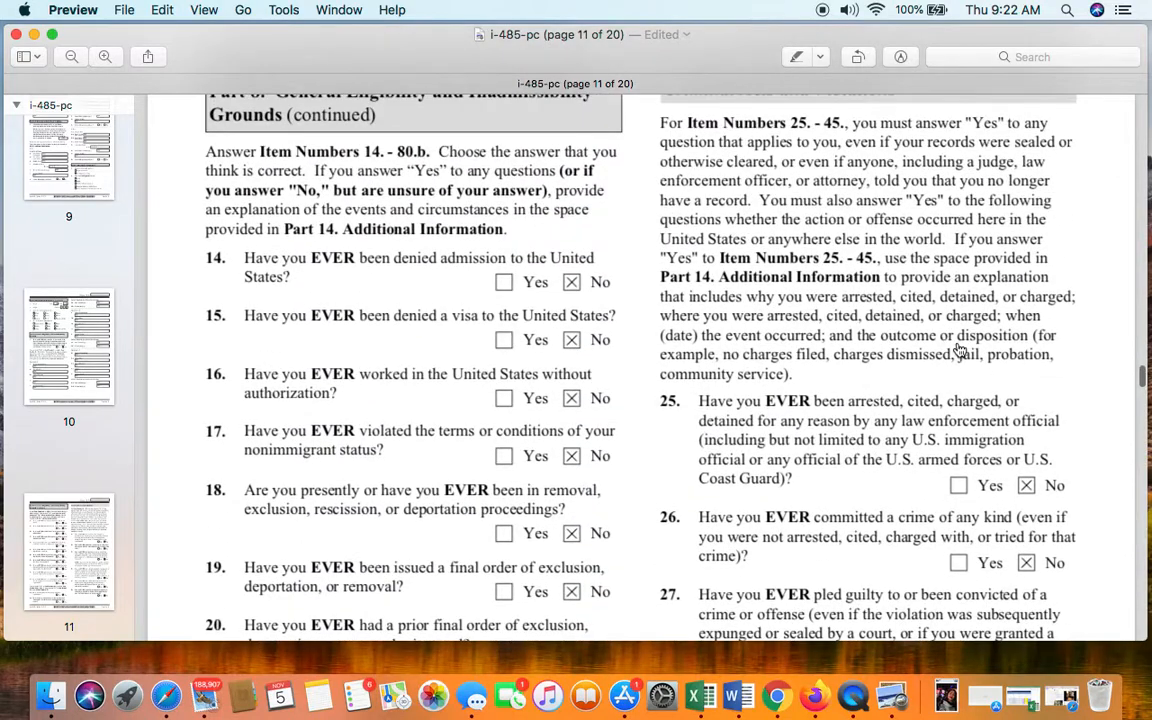
scroll(1022, 376, "down", 1)
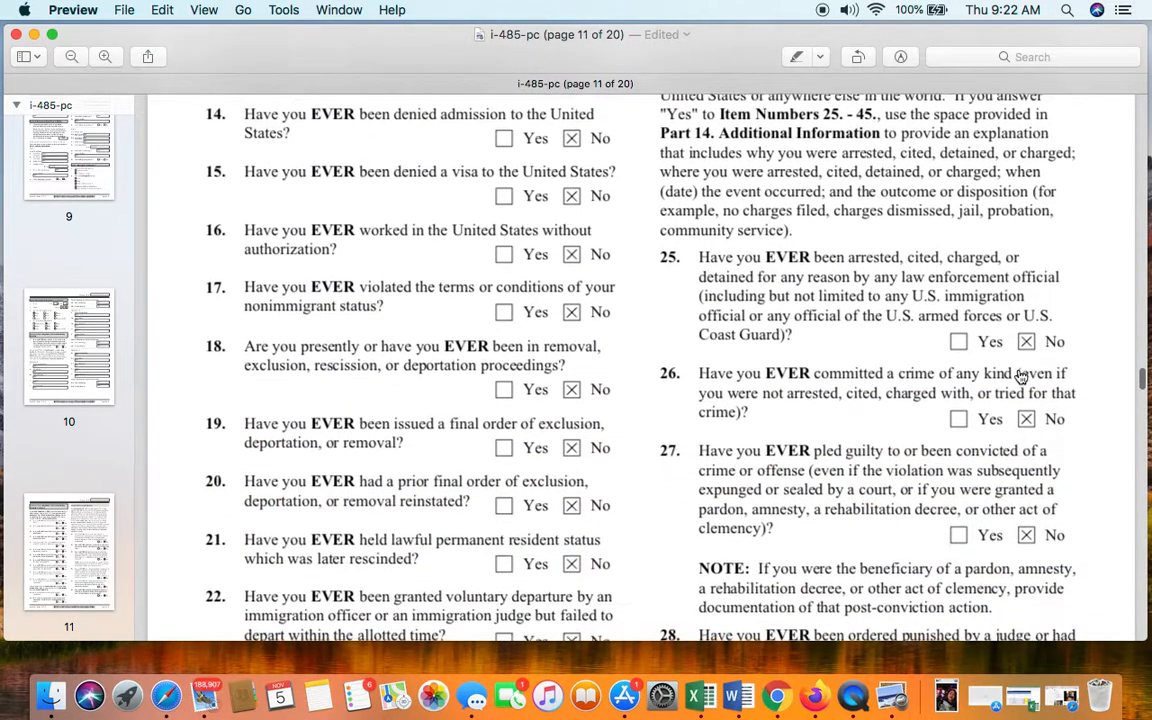
scroll(1019, 370, "down", 15)
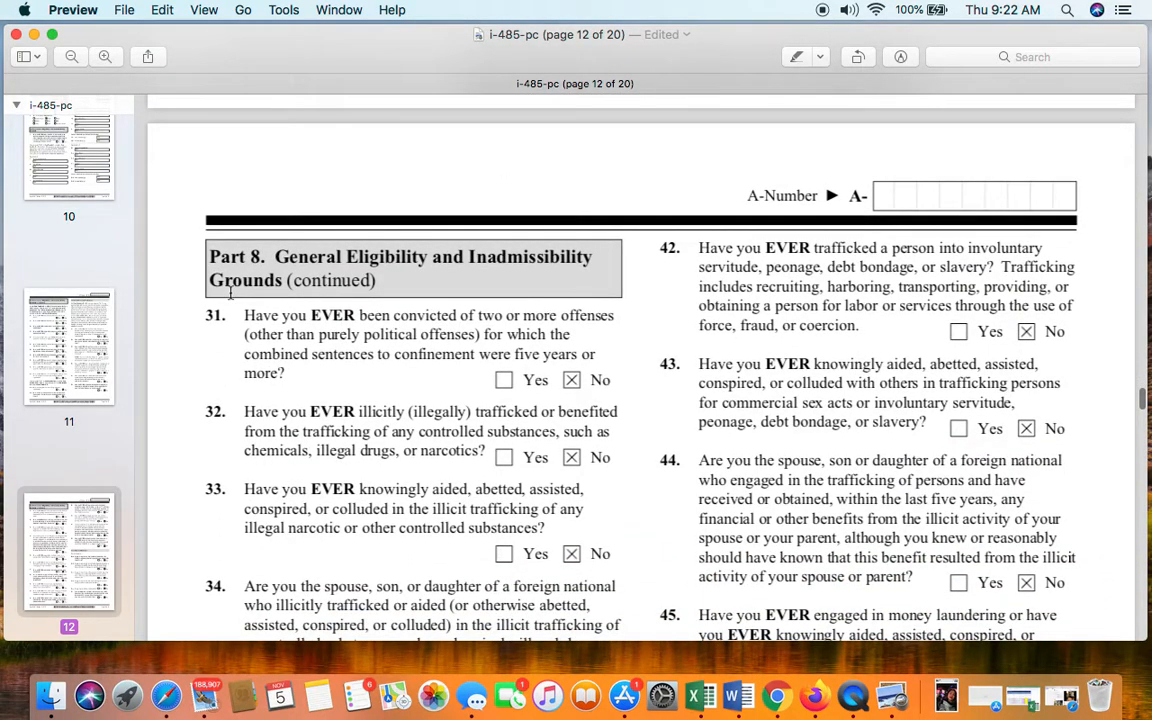
- Review the rest of page 12, confirming answers through item 47 all read No
scroll(342, 271, "down", 2)
scroll(452, 231, "up", 5)
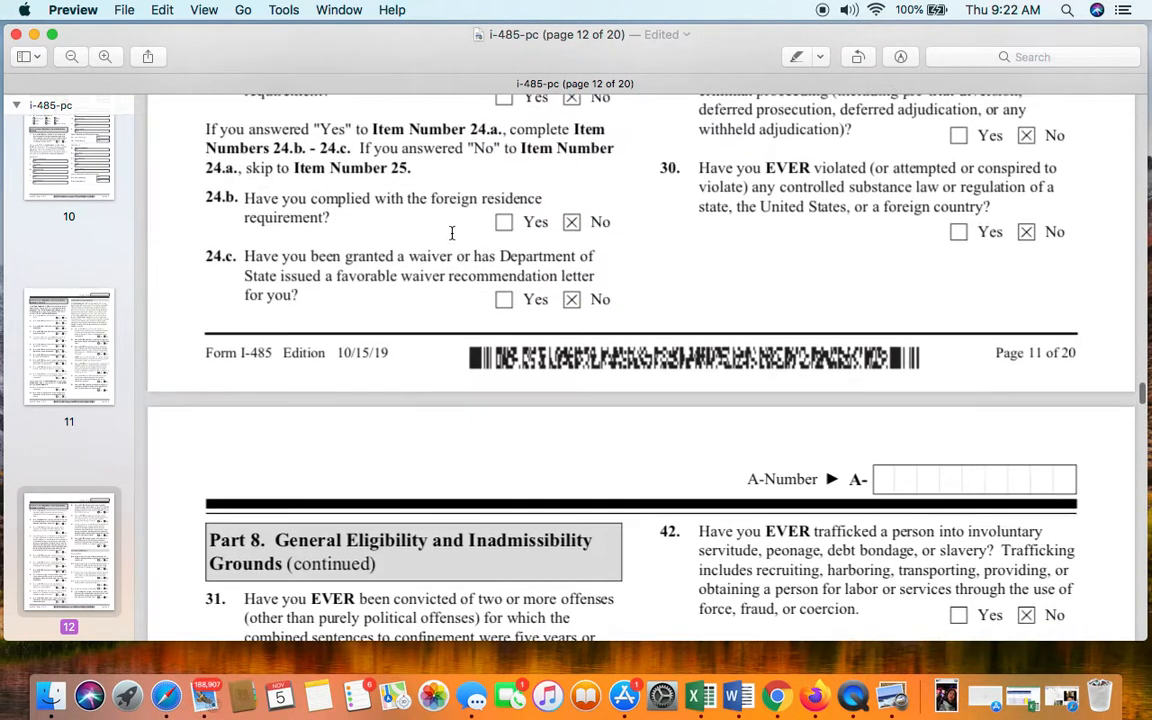
scroll(527, 350, "down", 4)
scroll(530, 340, "down", 8)
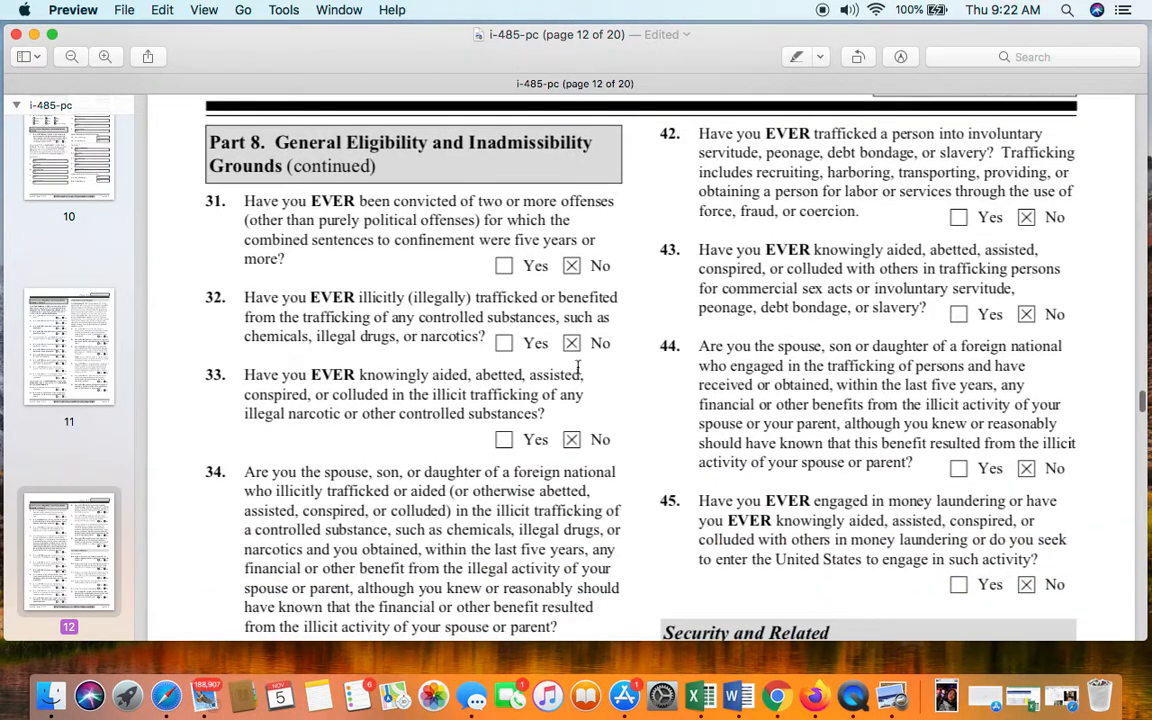
scroll(575, 449, "down", 10)
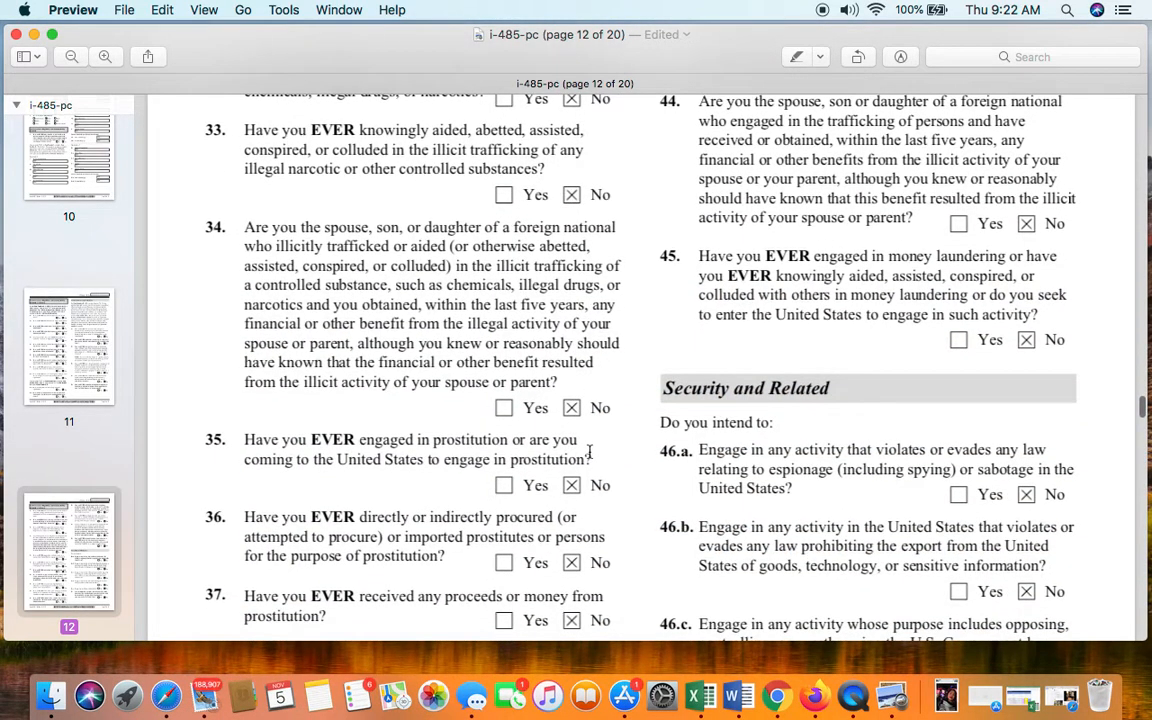
scroll(589, 451, "down", 15)
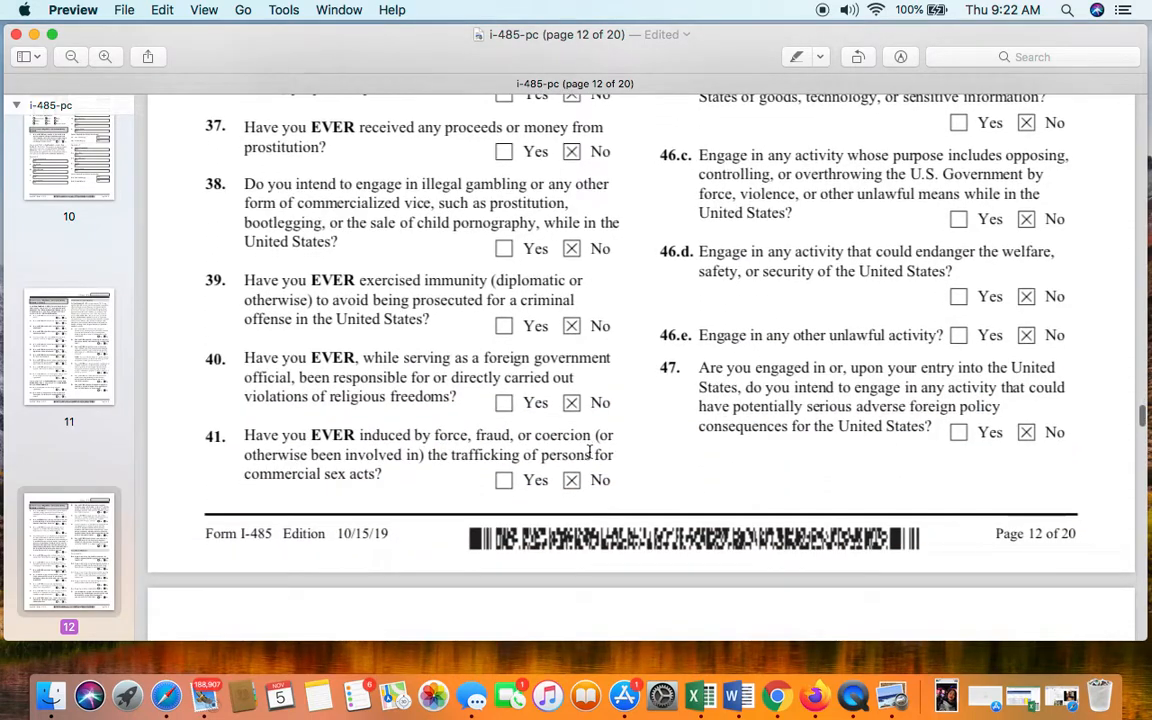
scroll(1023, 190, "up", 11)
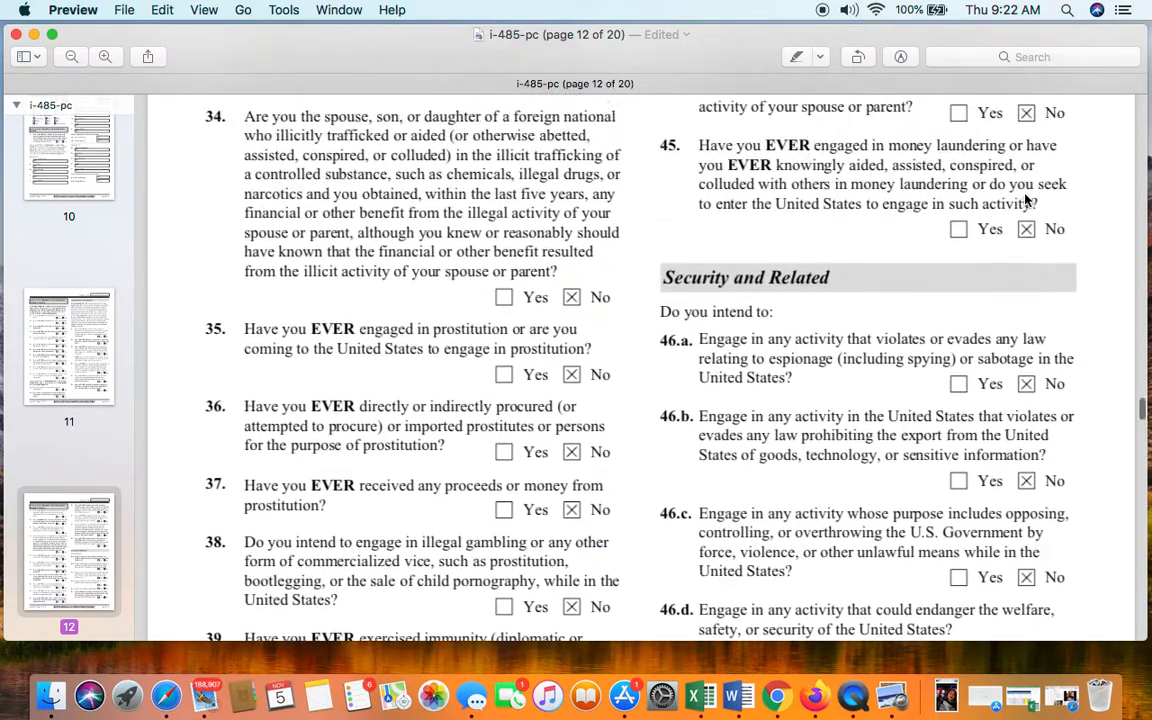
scroll(1025, 200, "up", 10)
scroll(1025, 200, "up", 3)
- Scroll on to the top of page 13, showing Part 8 items 48.a–51.f
scroll(1025, 200, "down", 4)
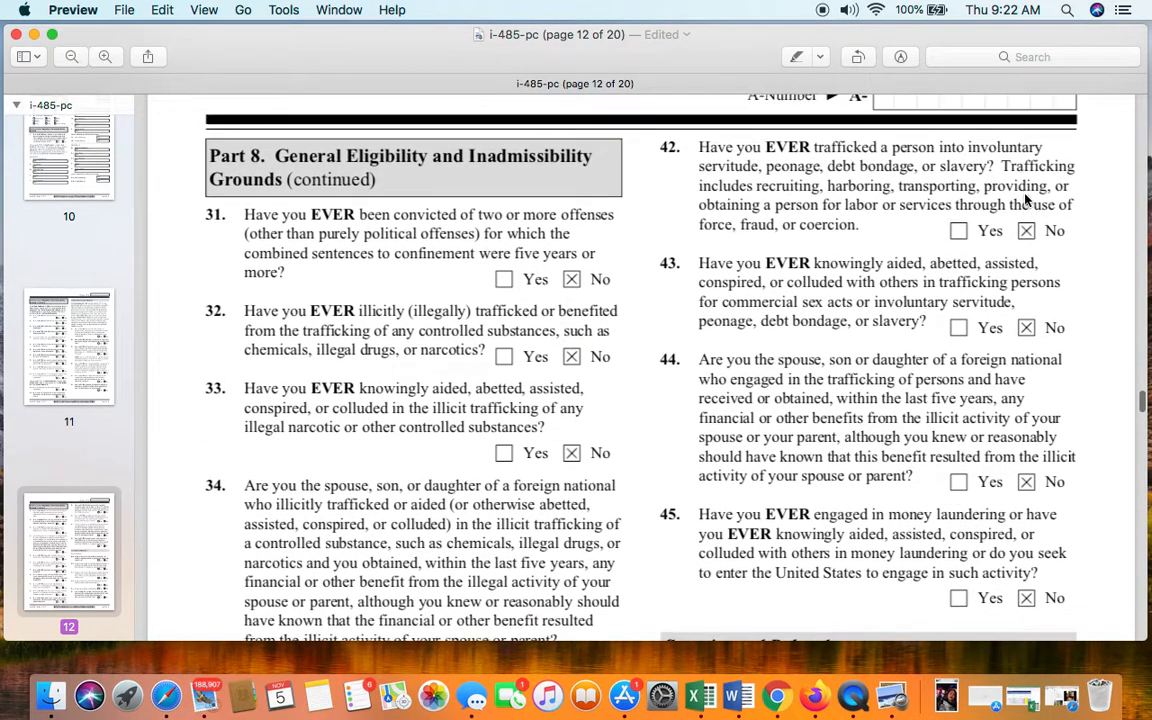
scroll(1025, 200, "down", 3)
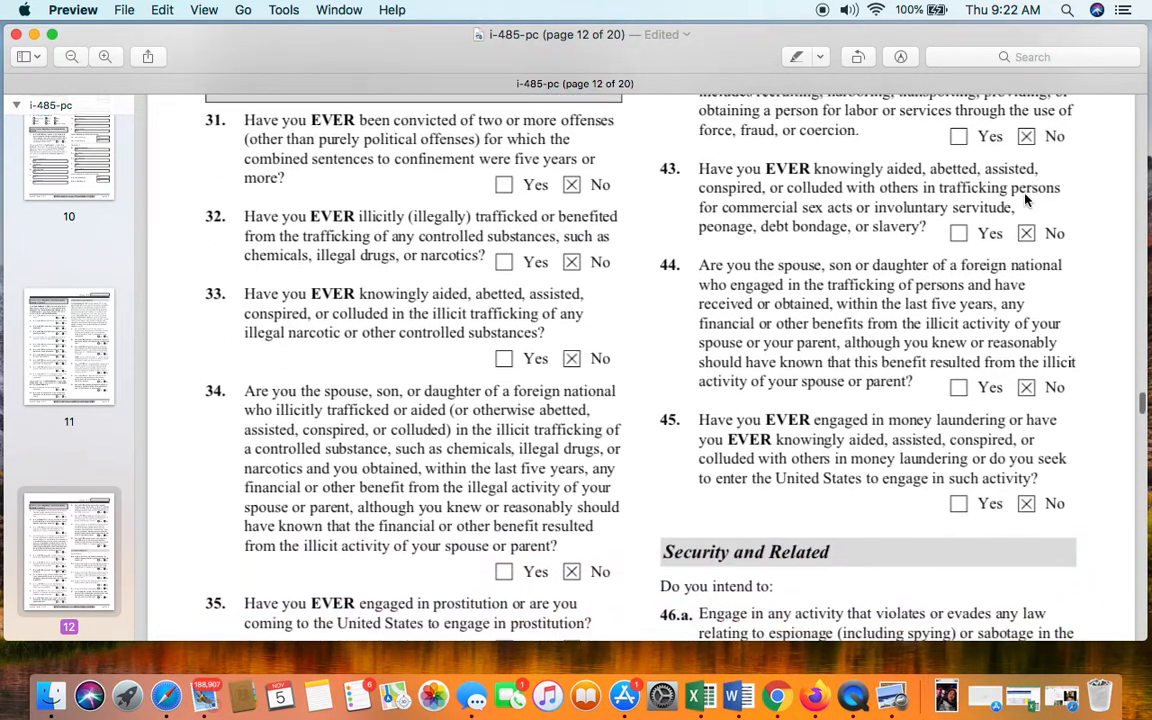
scroll(1025, 200, "down", 8)
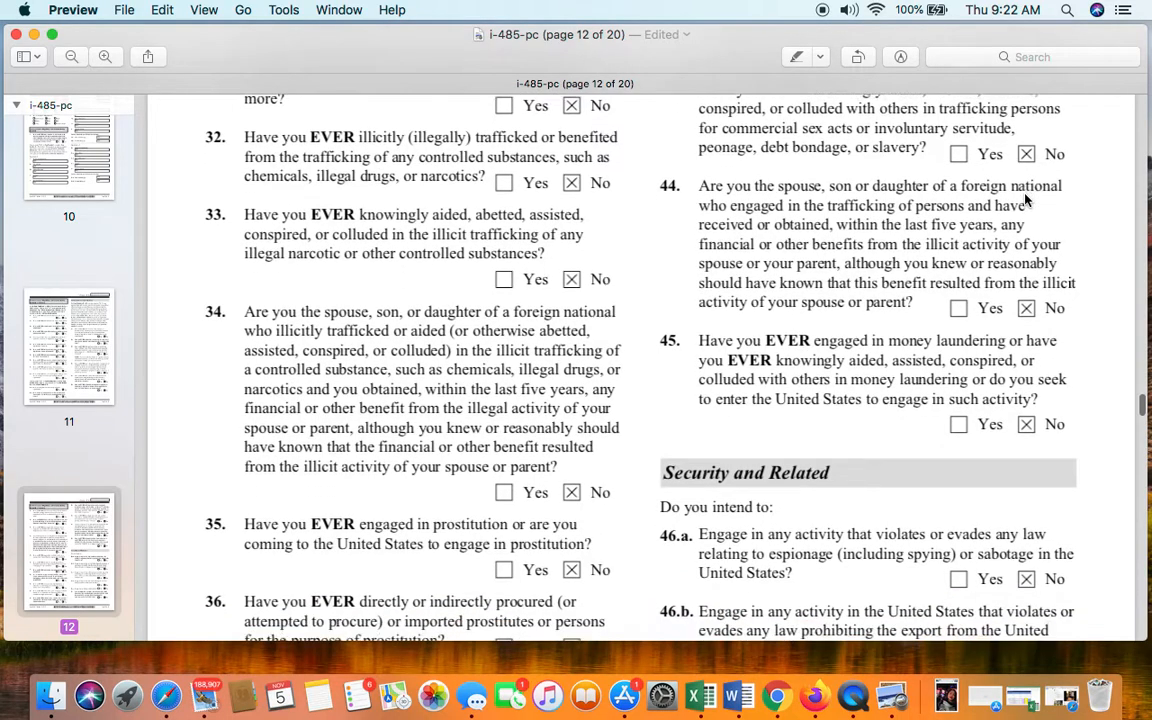
scroll(1025, 200, "down", 6)
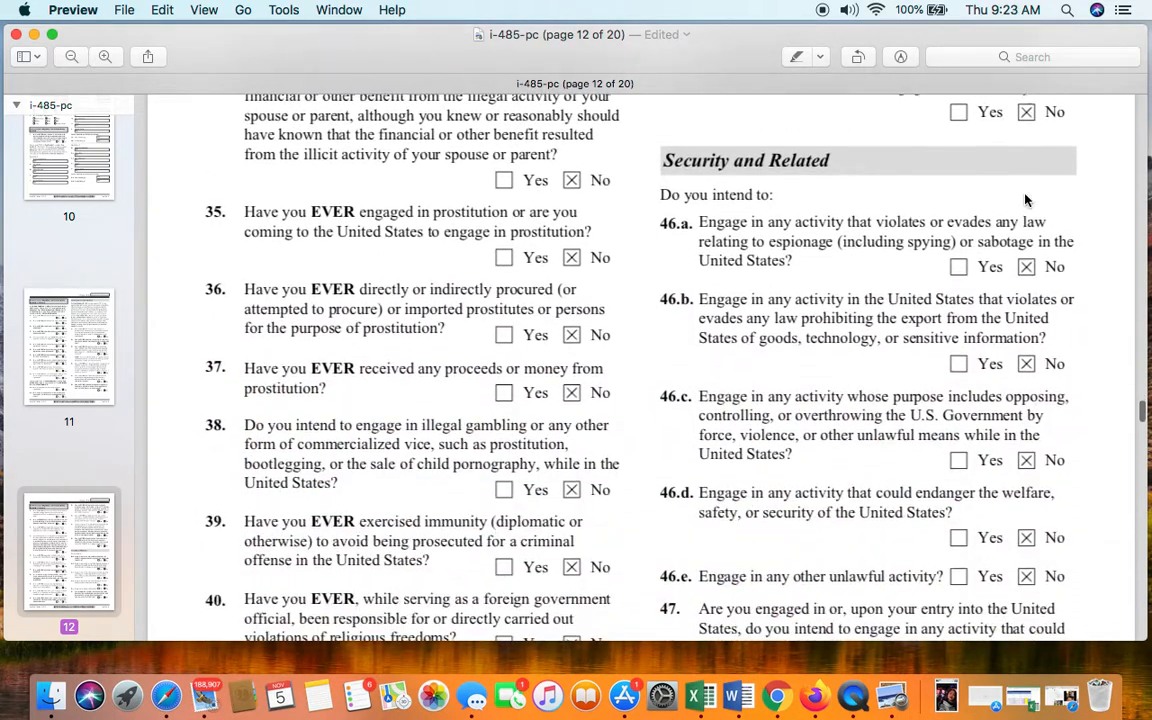
scroll(894, 213, "down", 4)
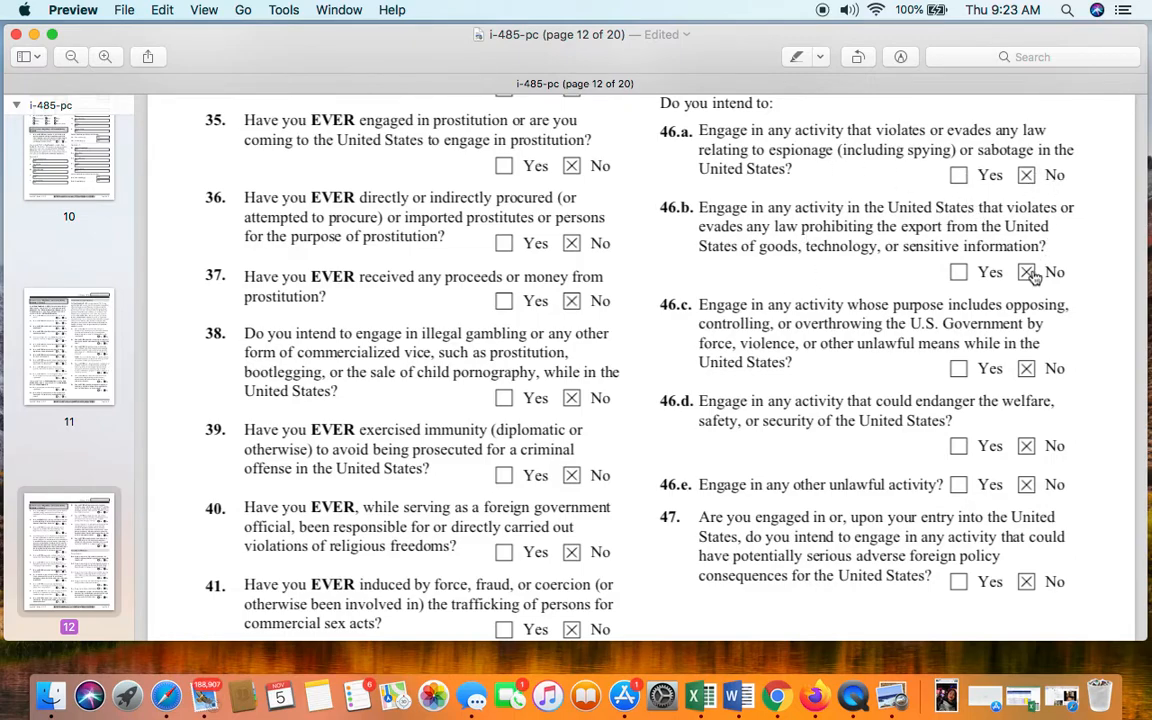
scroll(1026, 265, "down", 3)
scroll(1026, 313, "down", 5)
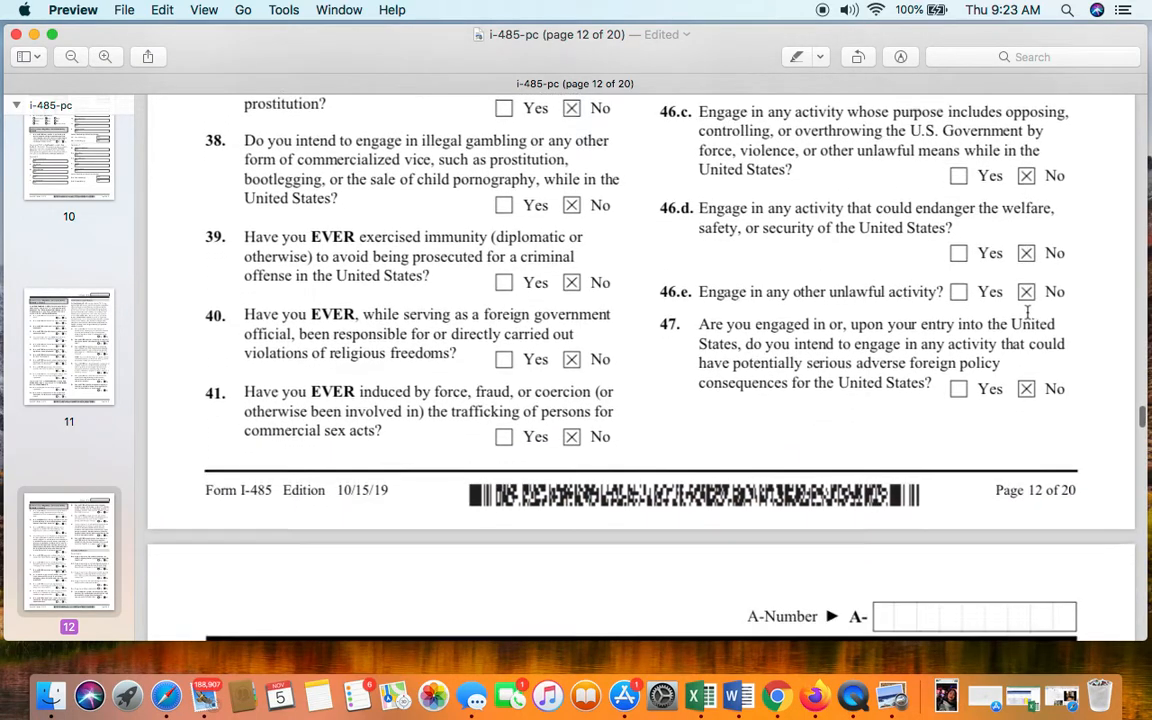
scroll(1028, 370, "down", 4)
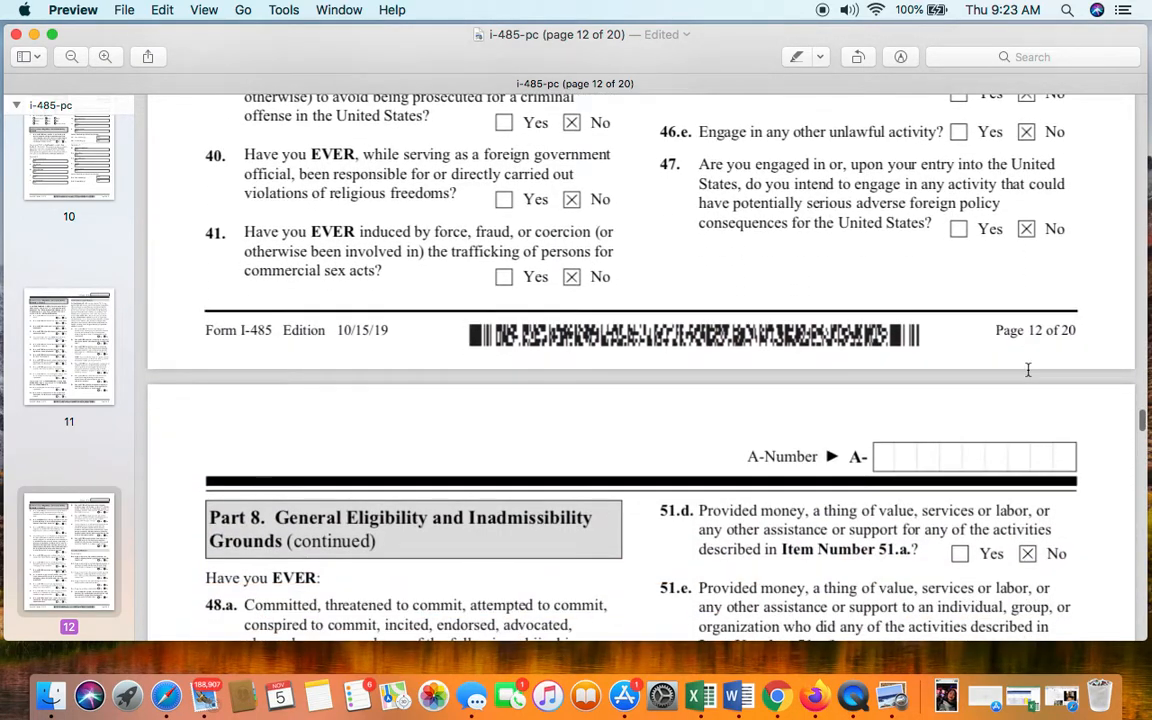
- Check page 13's items 48 through 57, confirming each is answered No
scroll(1028, 370, "down", 3)
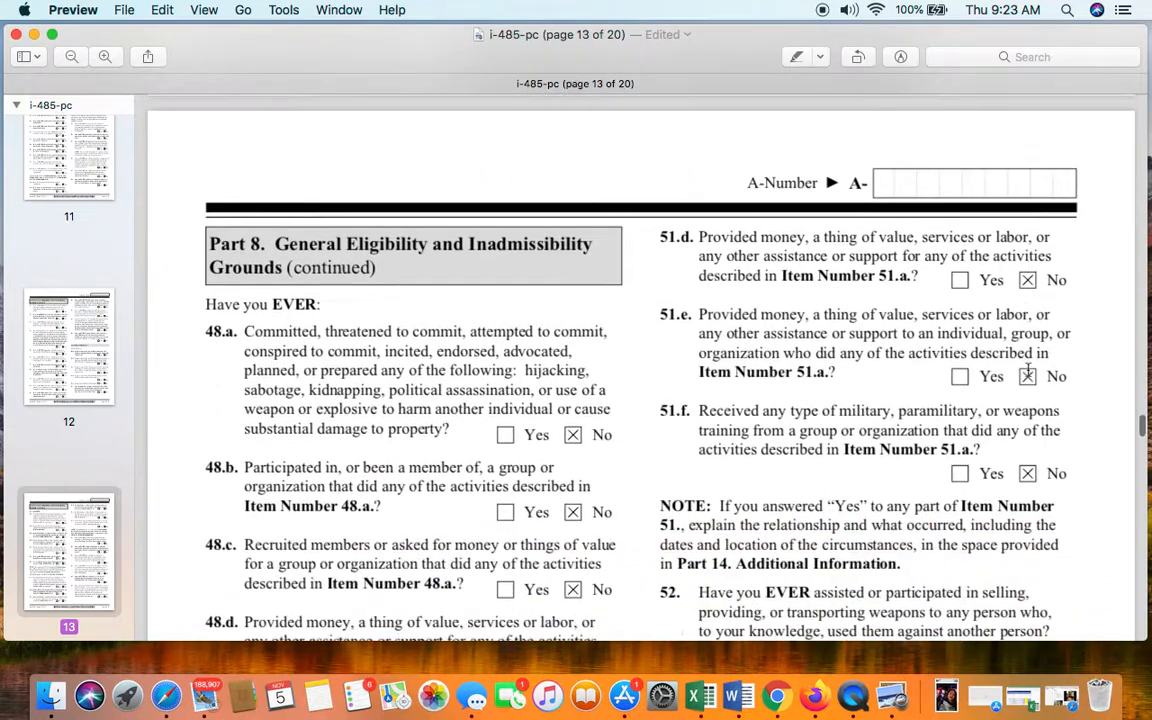
scroll(376, 282, "down", 2)
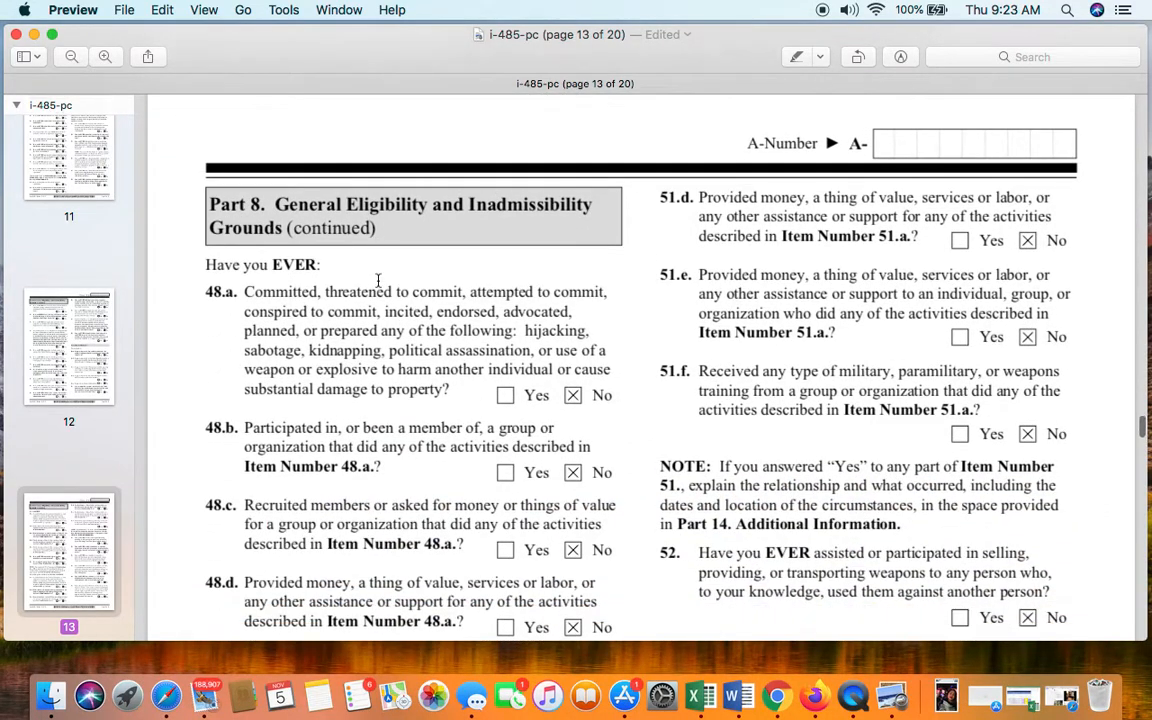
scroll(378, 282, "down", 1)
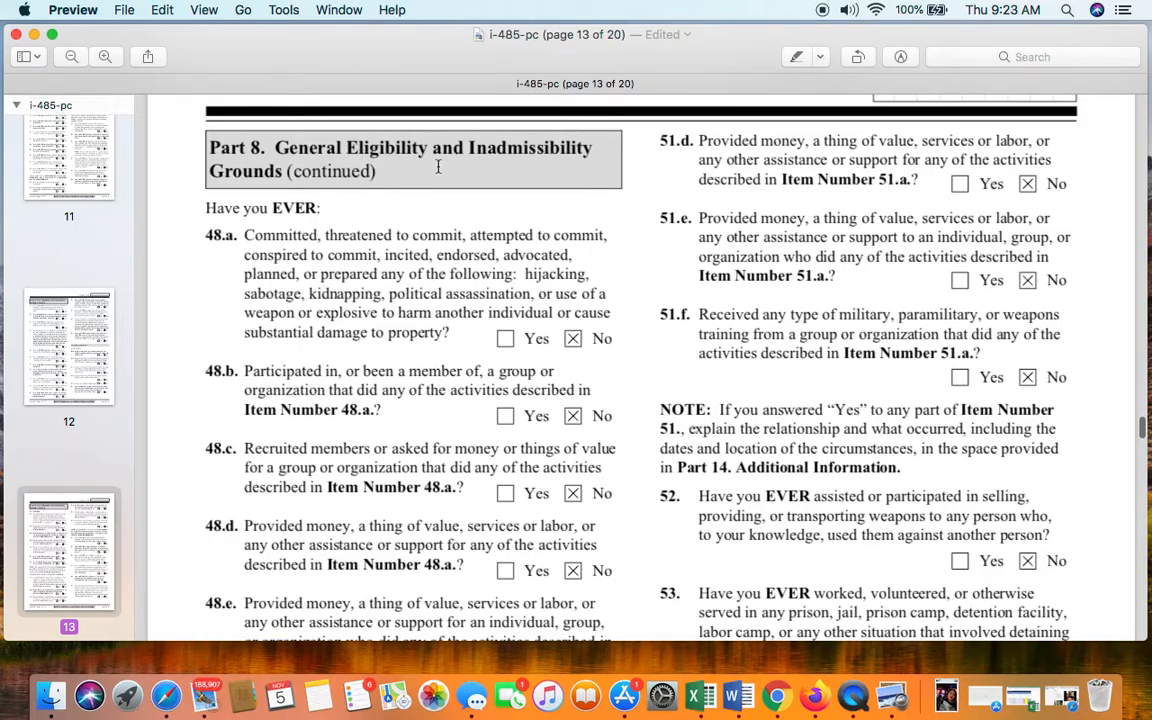
scroll(371, 287, "down", 7)
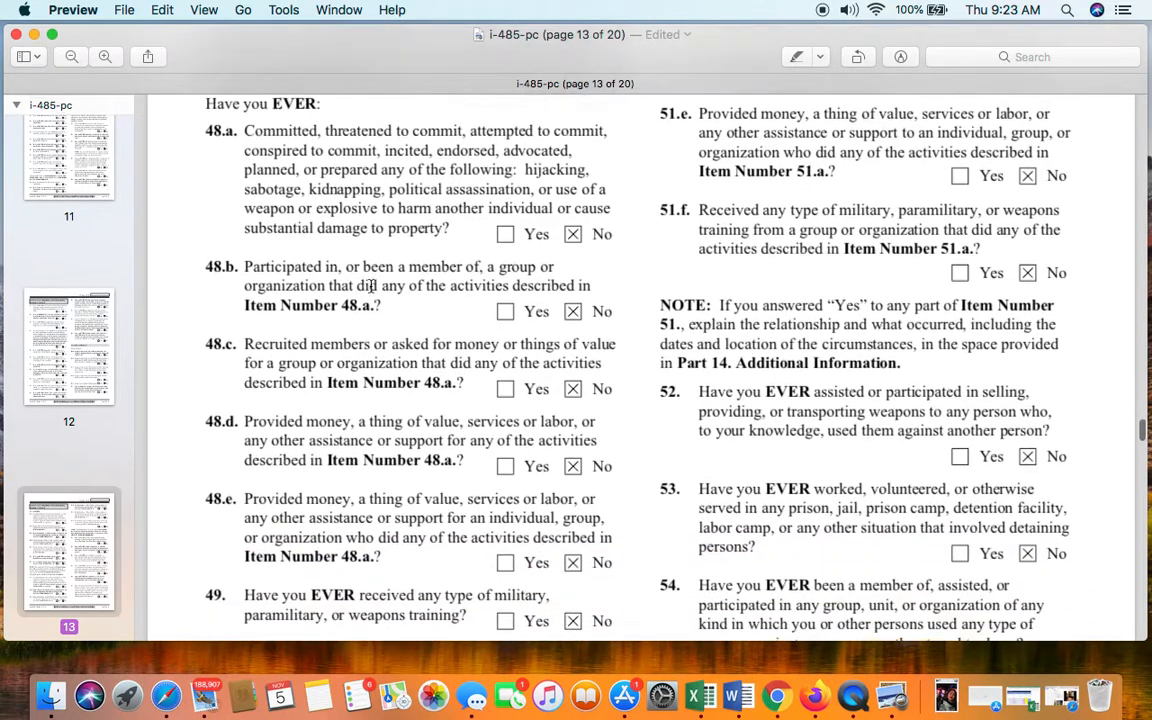
scroll(383, 282, "down", 1)
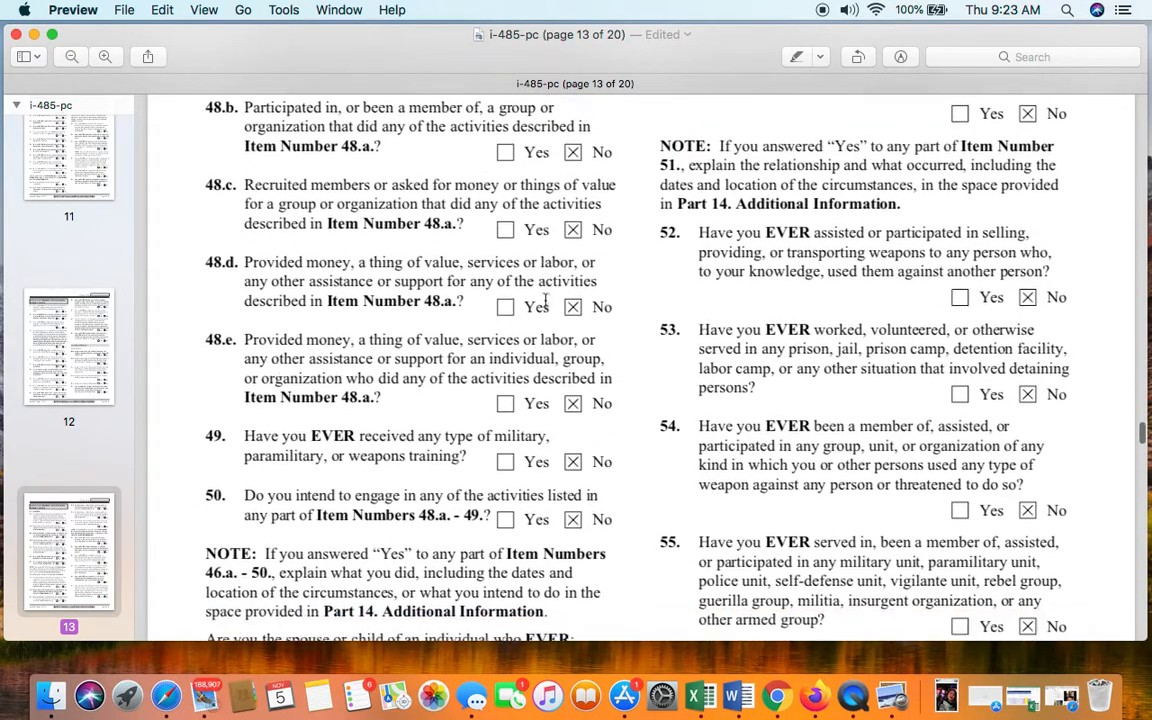
scroll(545, 300, "down", 3)
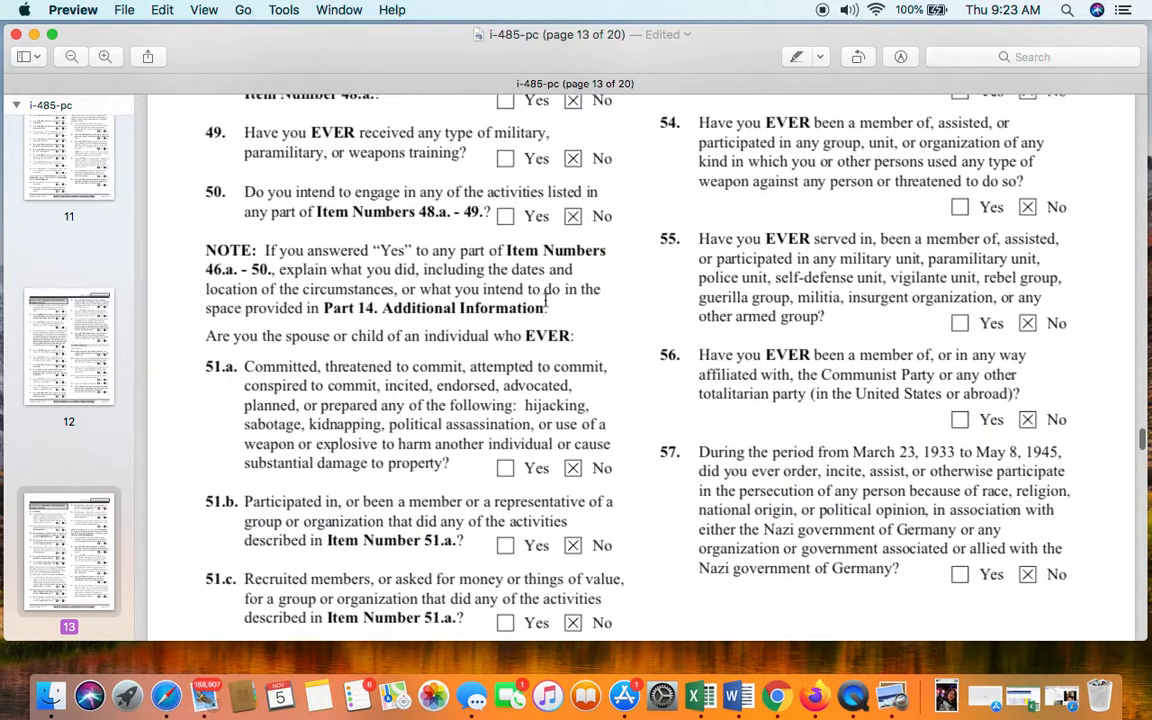
scroll(545, 300, "down", 3)
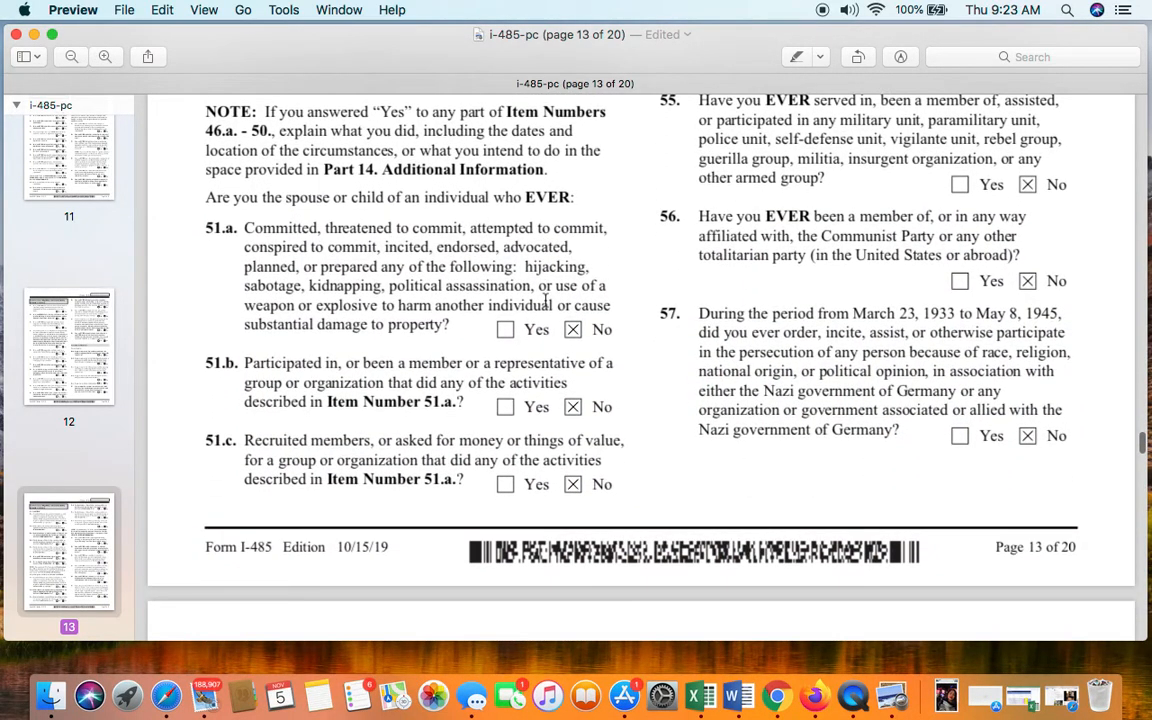
scroll(545, 300, "down", 1)
scroll(546, 298, "down", 2)
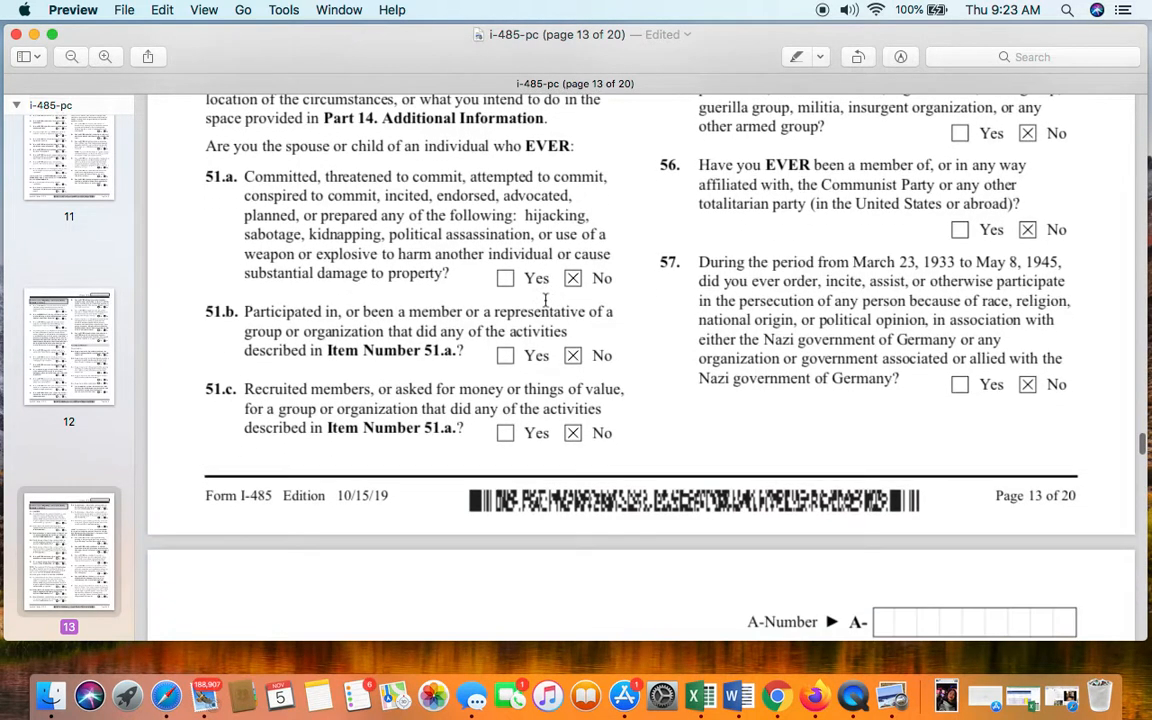
scroll(591, 340, "up", 4)
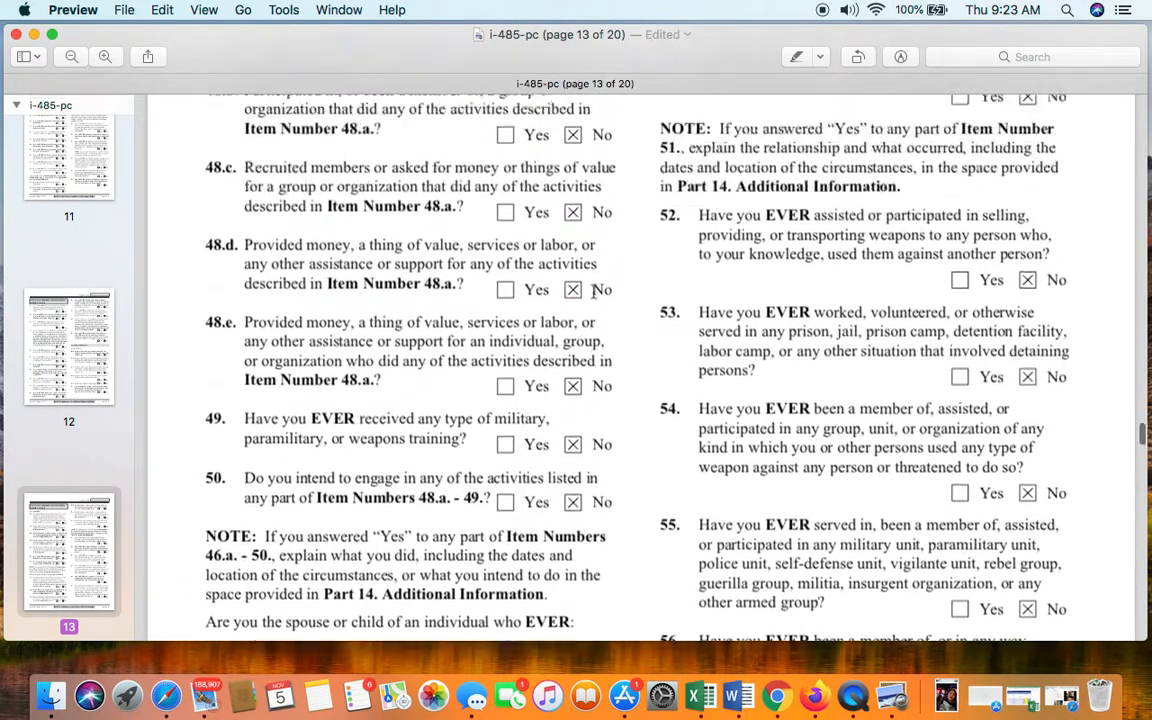
scroll(799, 337, "up", 4)
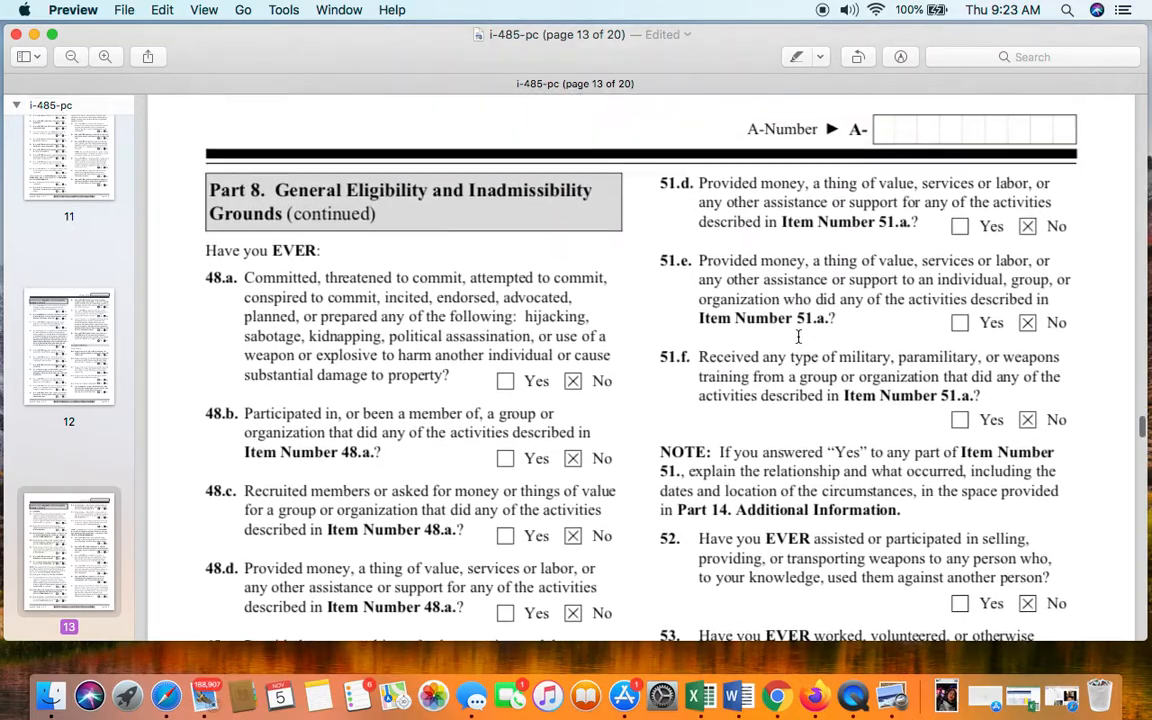
- Continue to page 14, where items 58.a–59 read No beside the I-864 exemptions
scroll(906, 376, "down", 2)
scroll(906, 376, "down", 10)
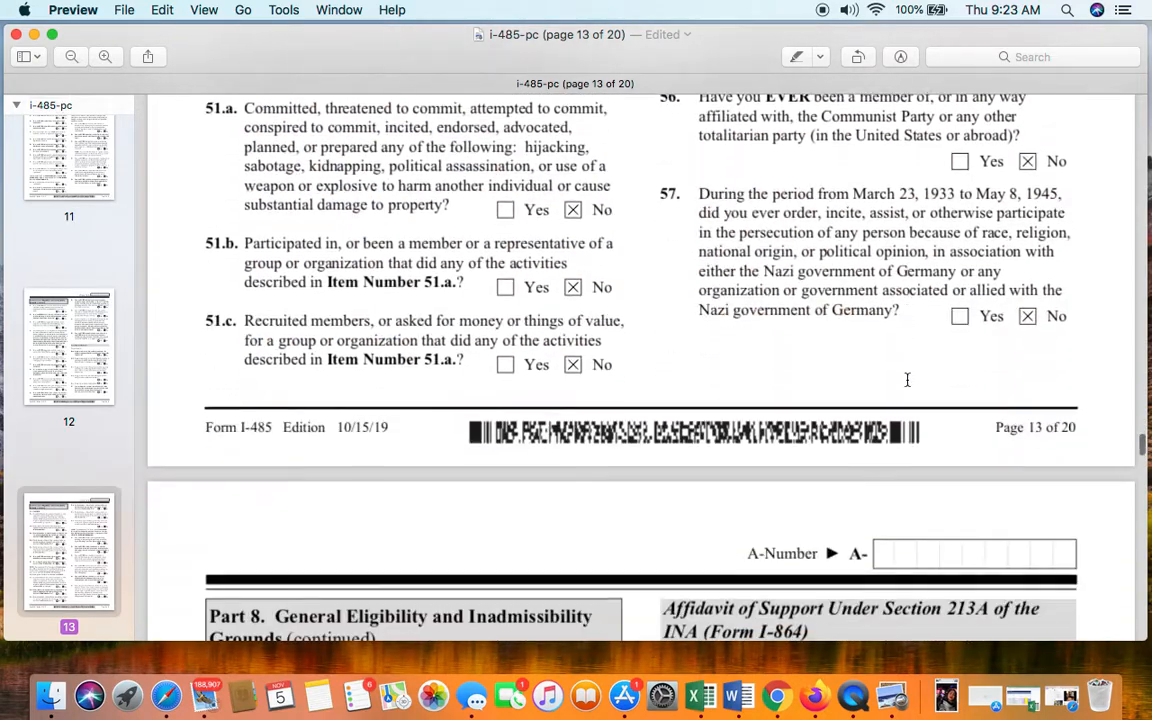
scroll(906, 380, "down", 6)
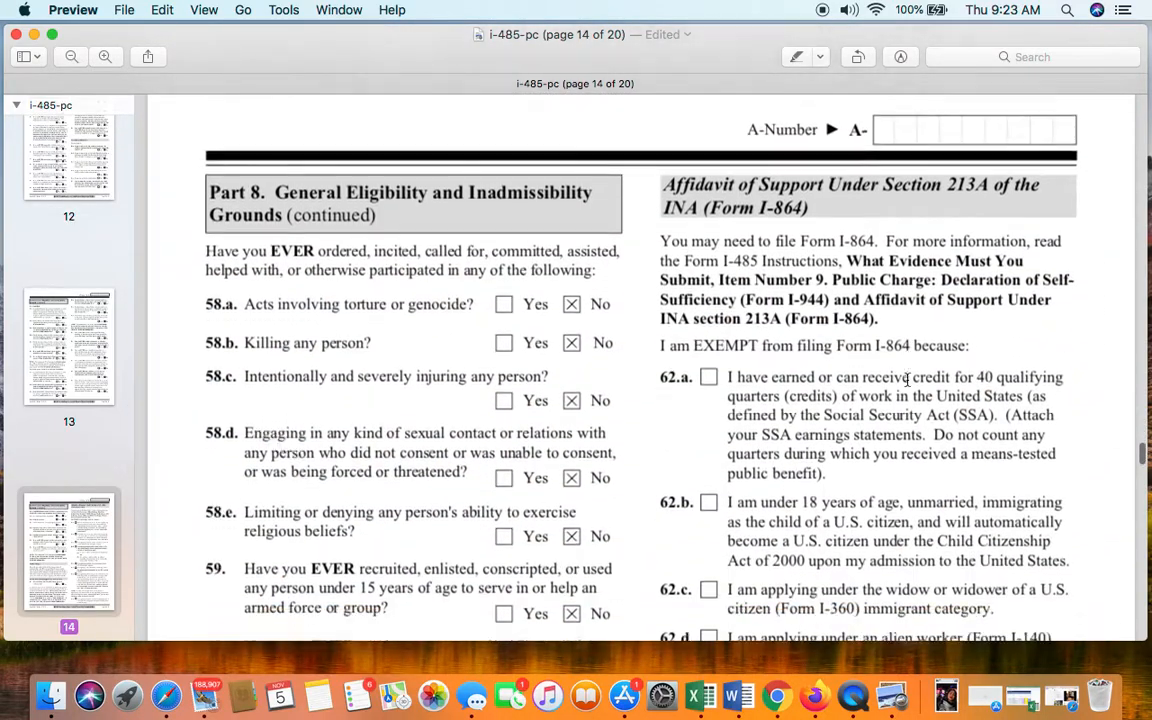
- Review page 14's items 60 through 62.h, all No, and scroll to page 15's items 63.b–68
scroll(606, 451, "down", 2)
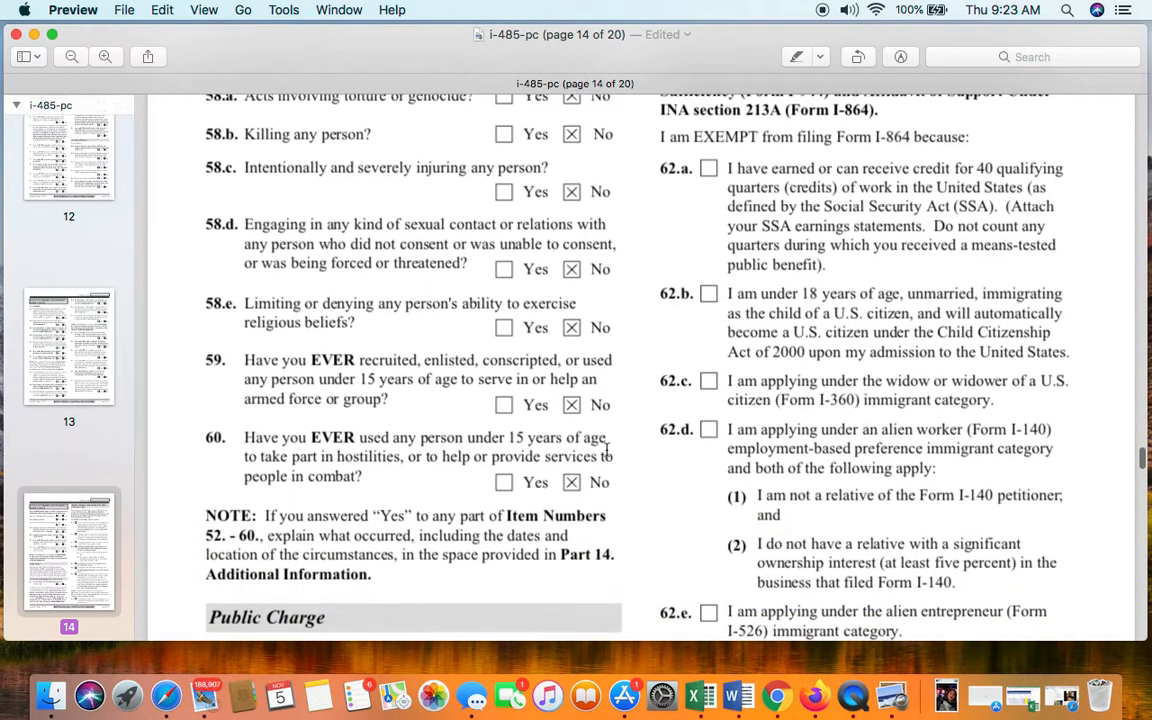
scroll(606, 451, "down", 2)
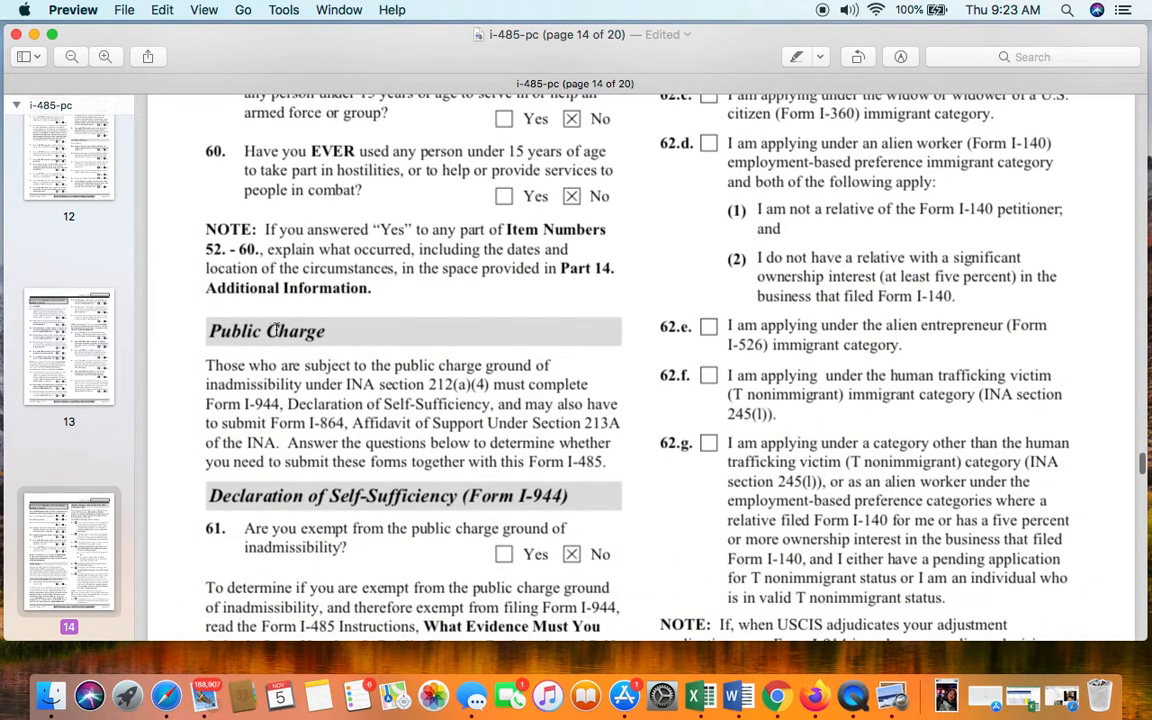
scroll(425, 398, "down", 6)
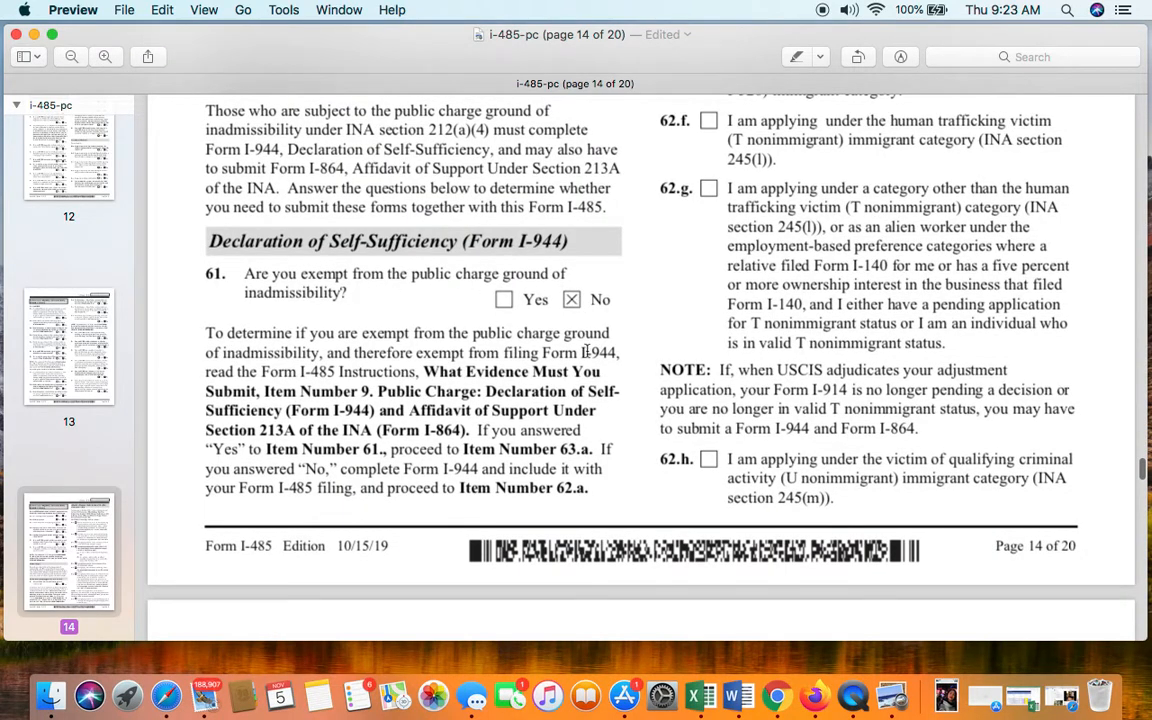
scroll(579, 347, "up", 20)
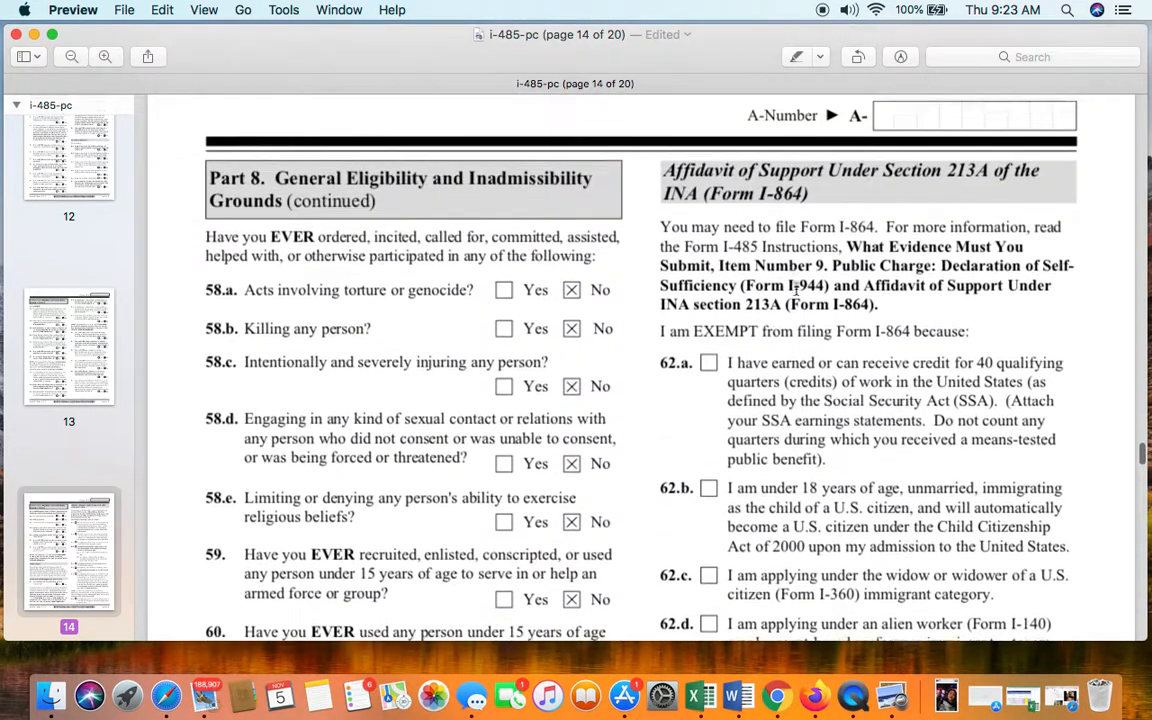
scroll(757, 281, "up", 1)
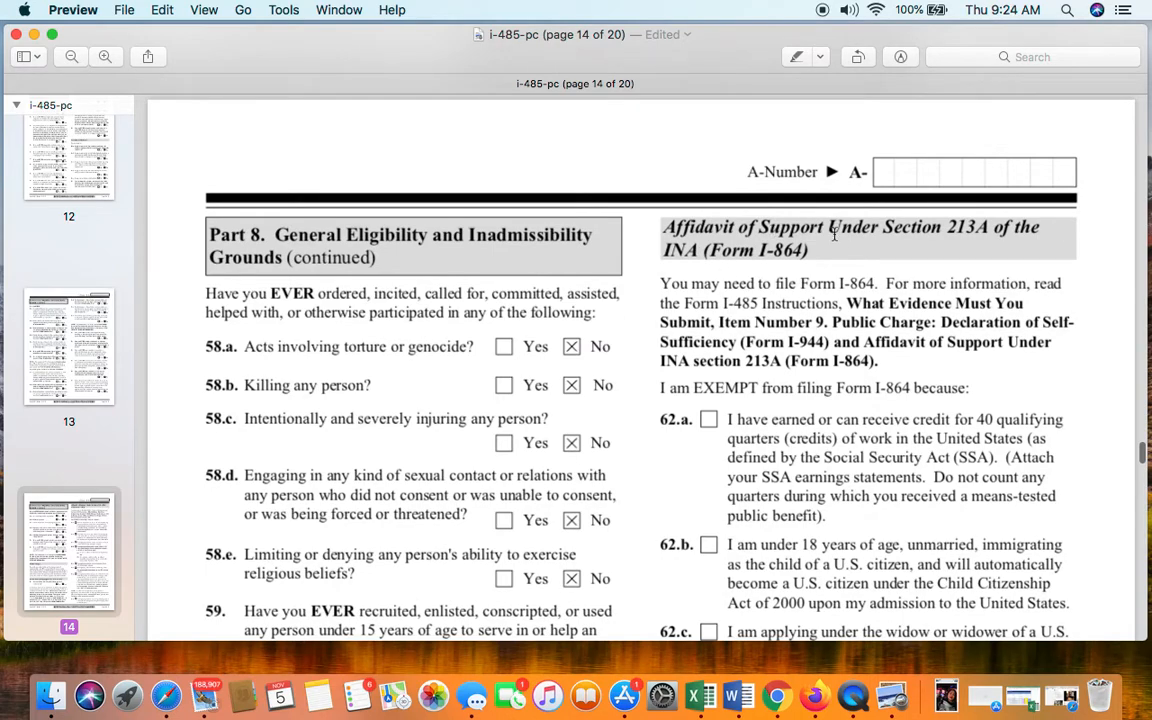
scroll(813, 285, "down", 3)
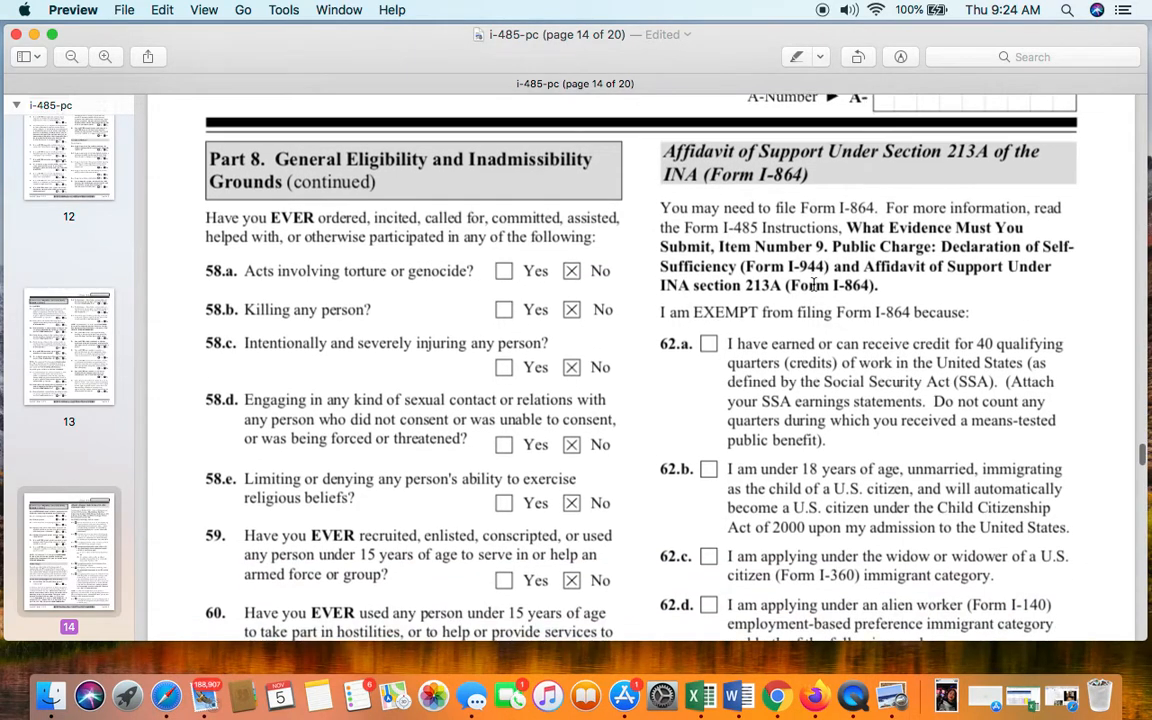
scroll(813, 285, "down", 4)
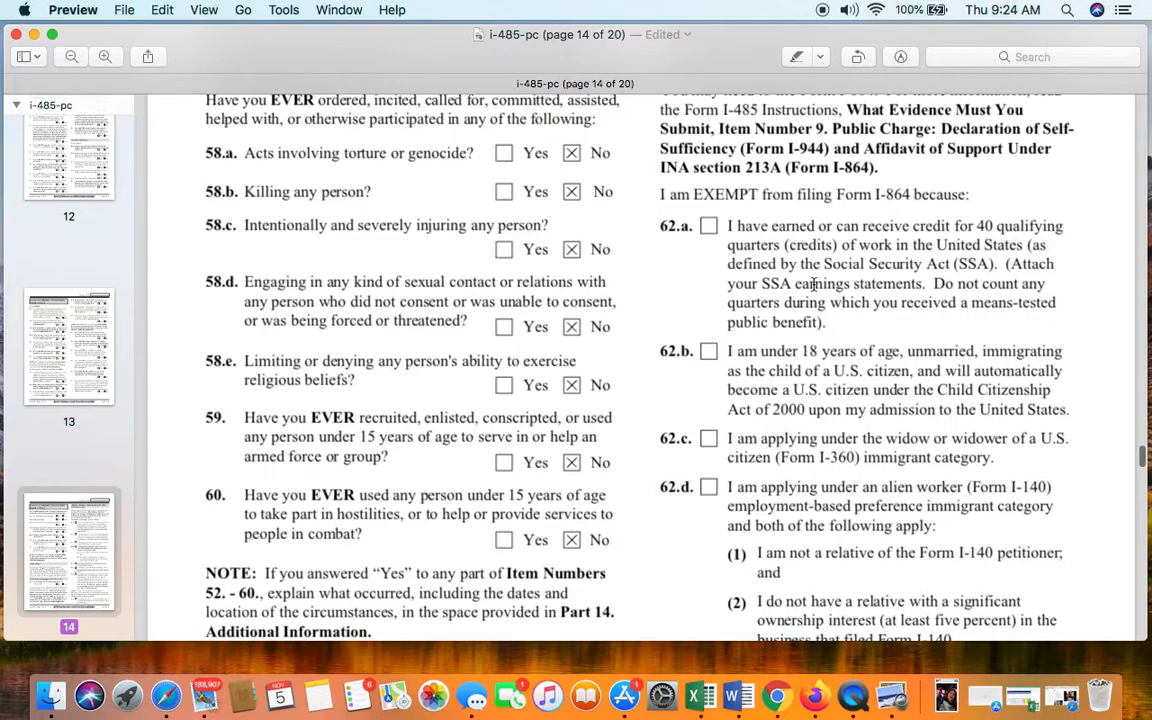
scroll(813, 285, "down", 2)
scroll(813, 285, "down", 2)
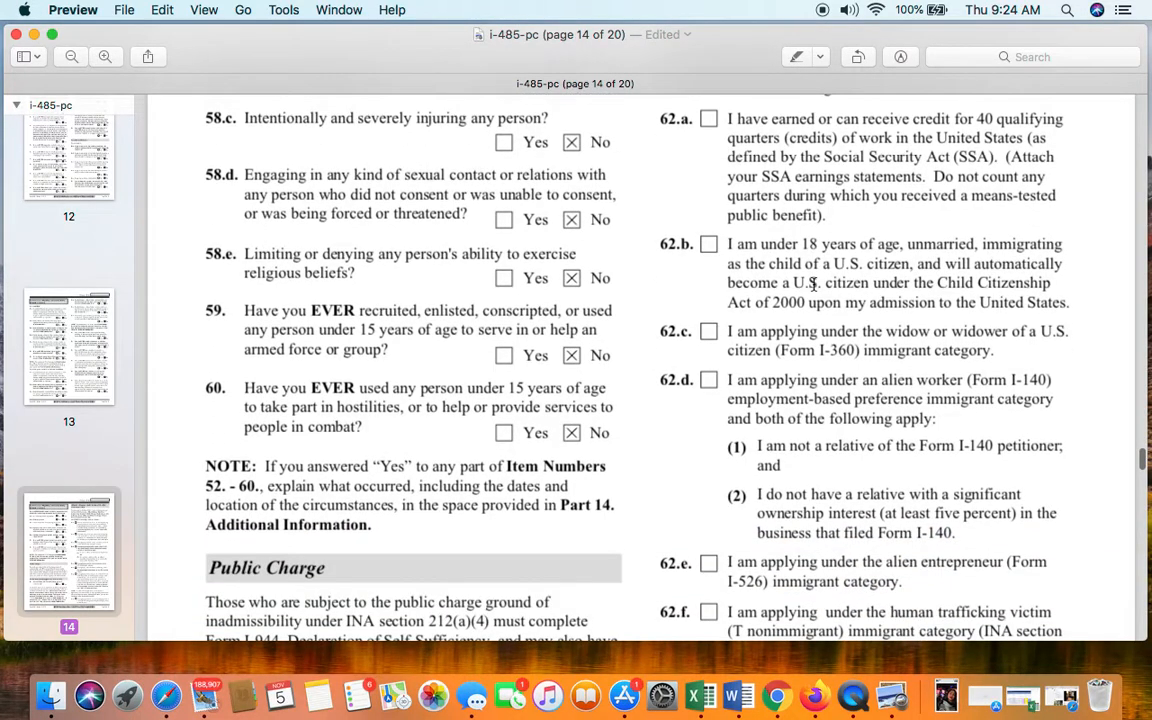
scroll(755, 263, "down", 14)
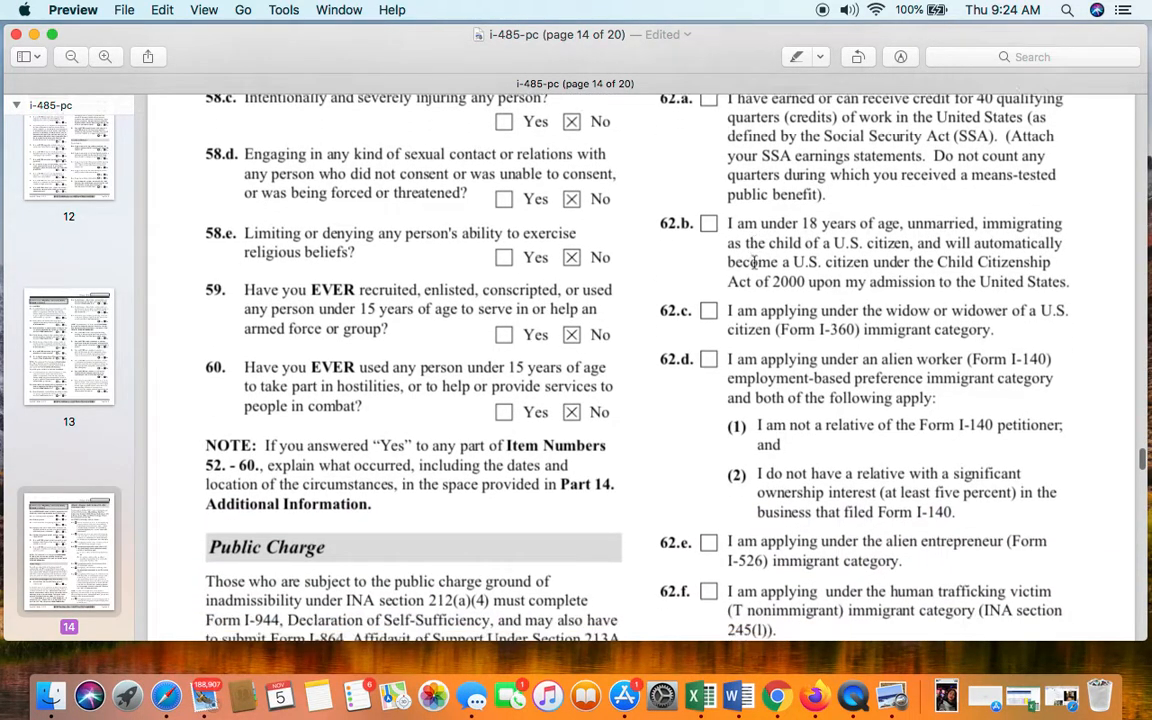
scroll(755, 263, "down", 14)
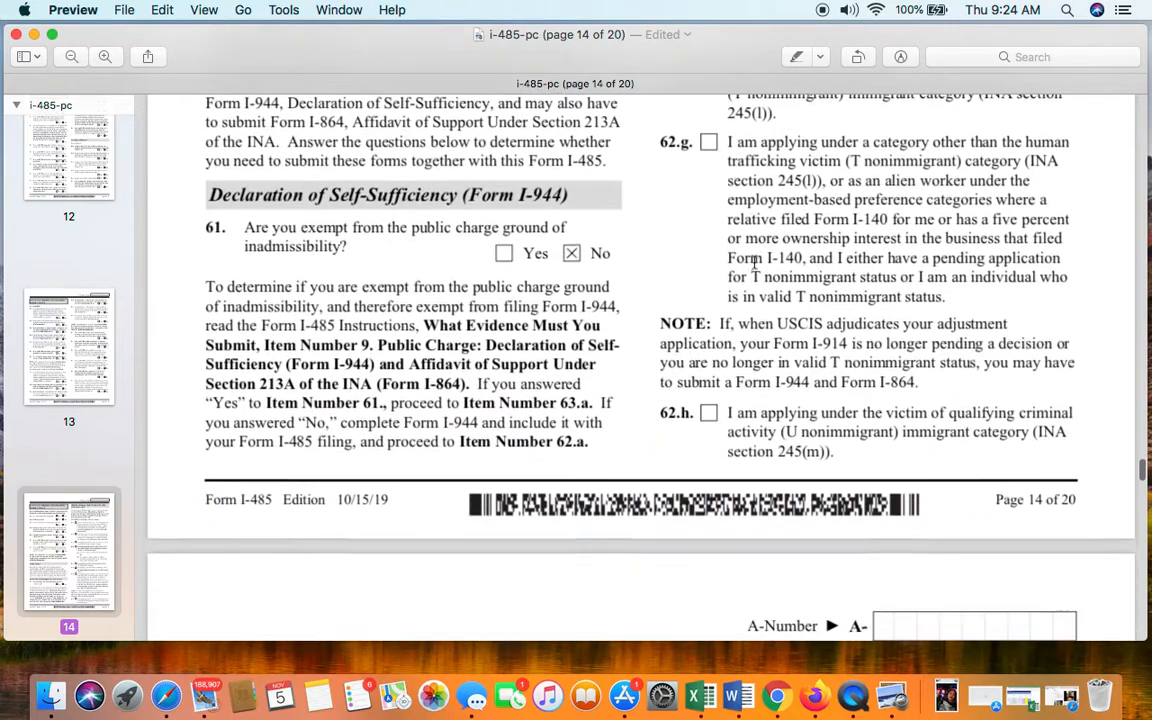
- Check page 15's answers through item 72.b, then reach page 16's items 73.a–80.a
scroll(755, 263, "down", 8)
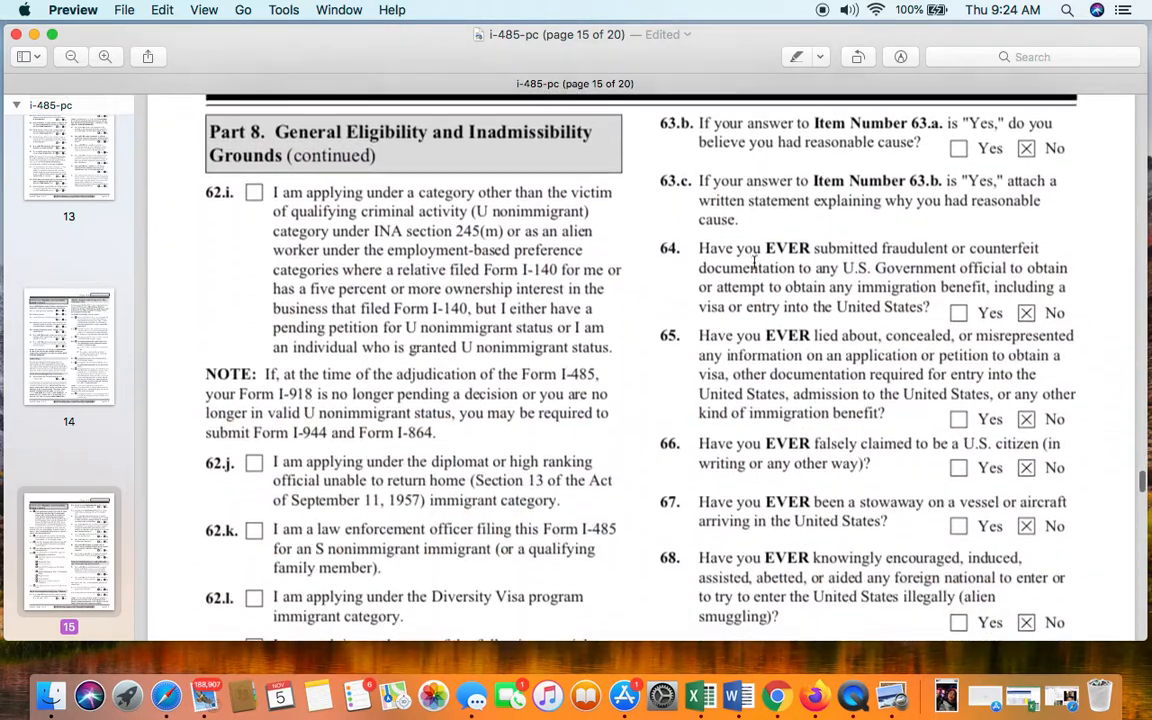
scroll(552, 490, "down", 15)
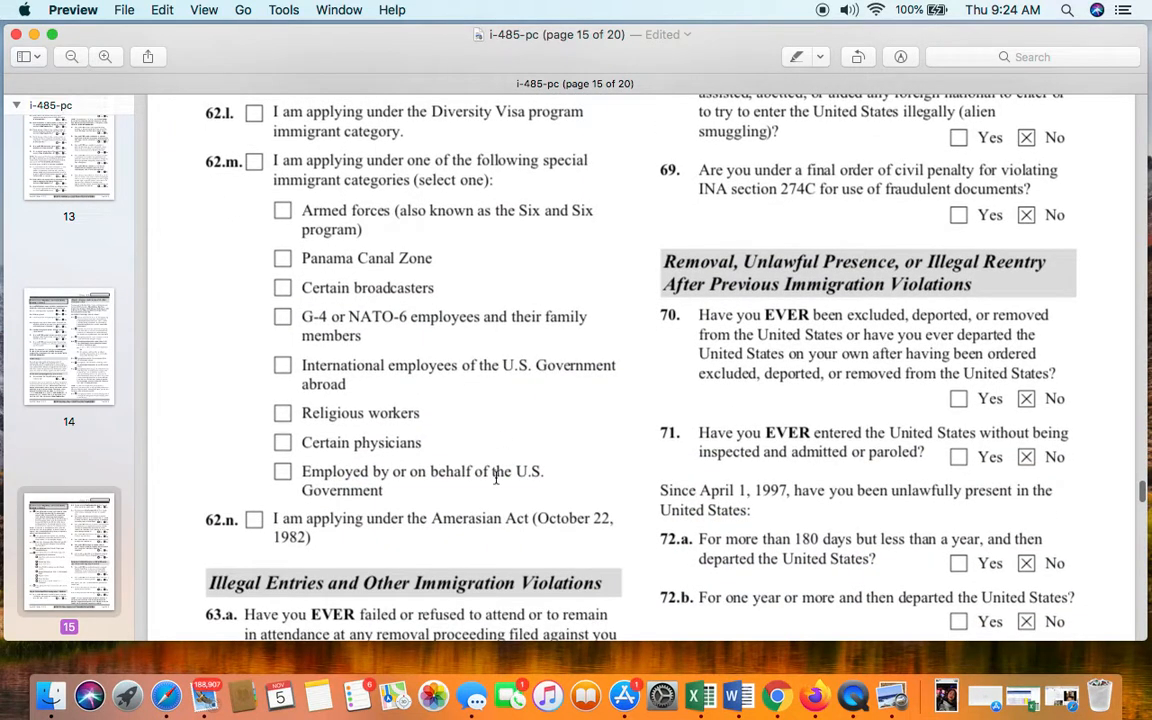
scroll(495, 478, "down", 6)
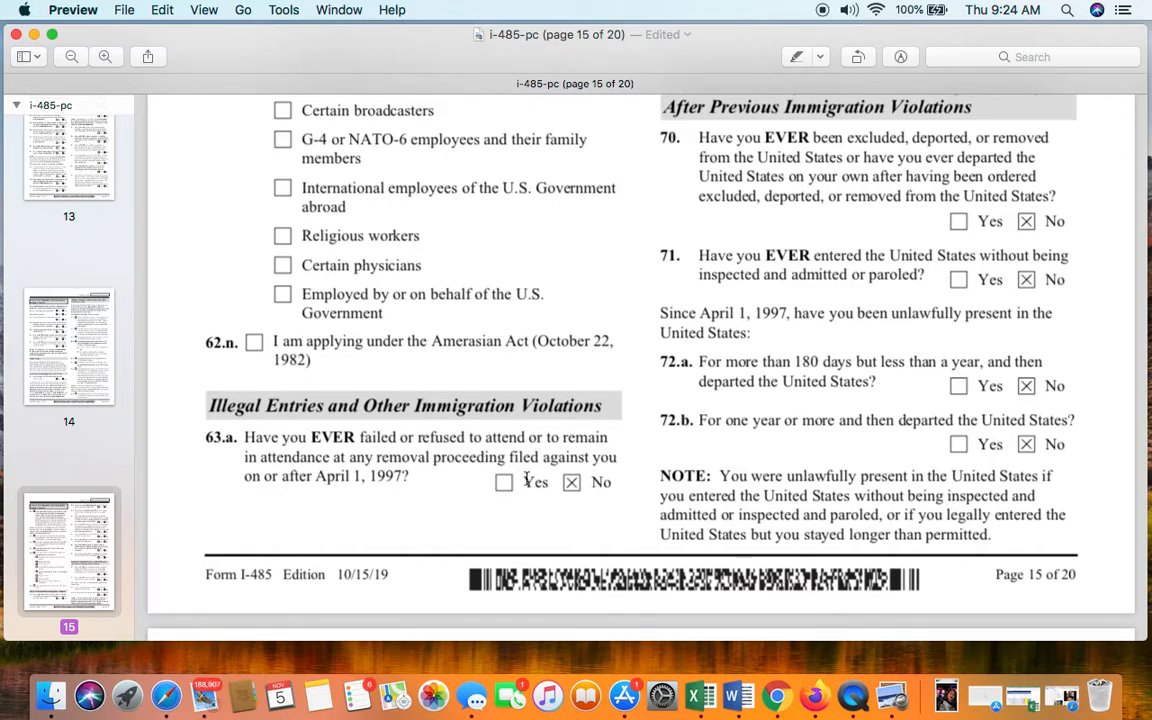
scroll(756, 205, "up", 10)
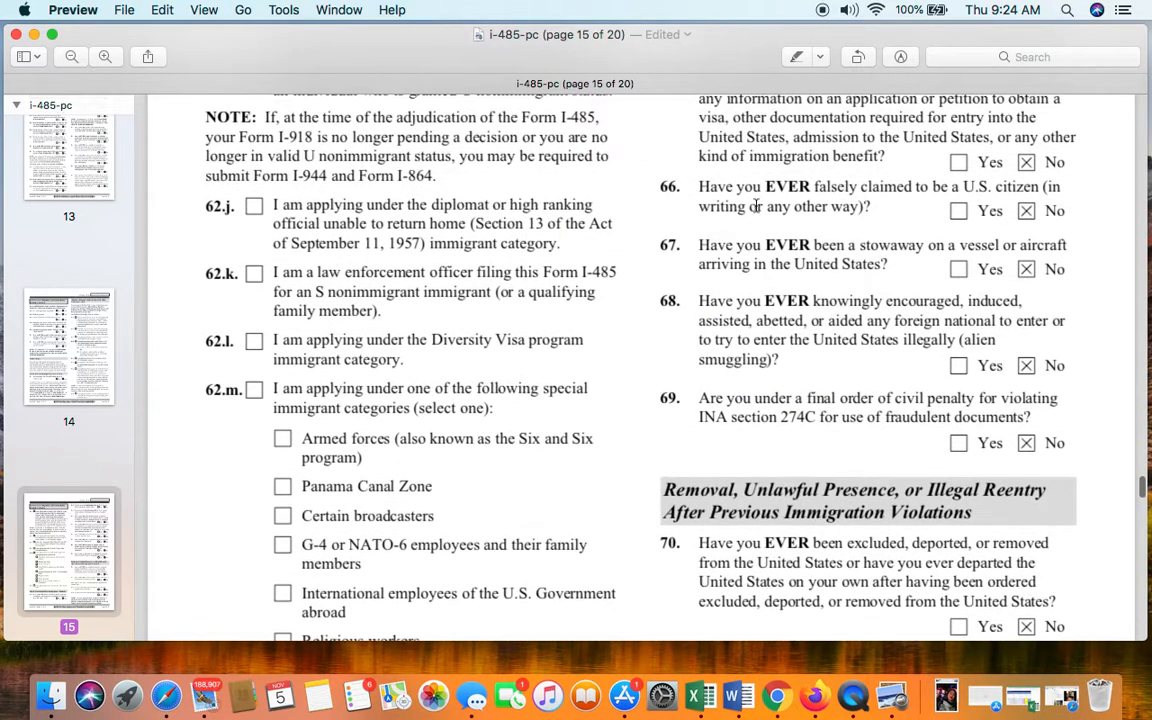
scroll(857, 160, "up", 3)
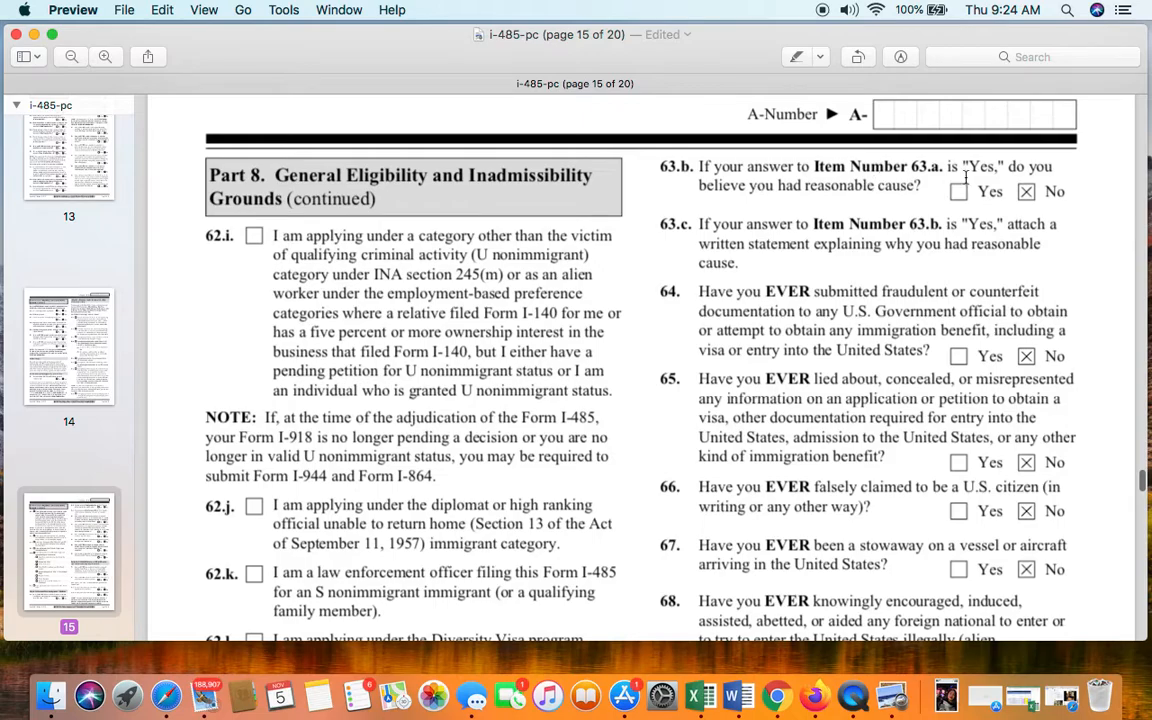
scroll(1024, 267, "down", 12)
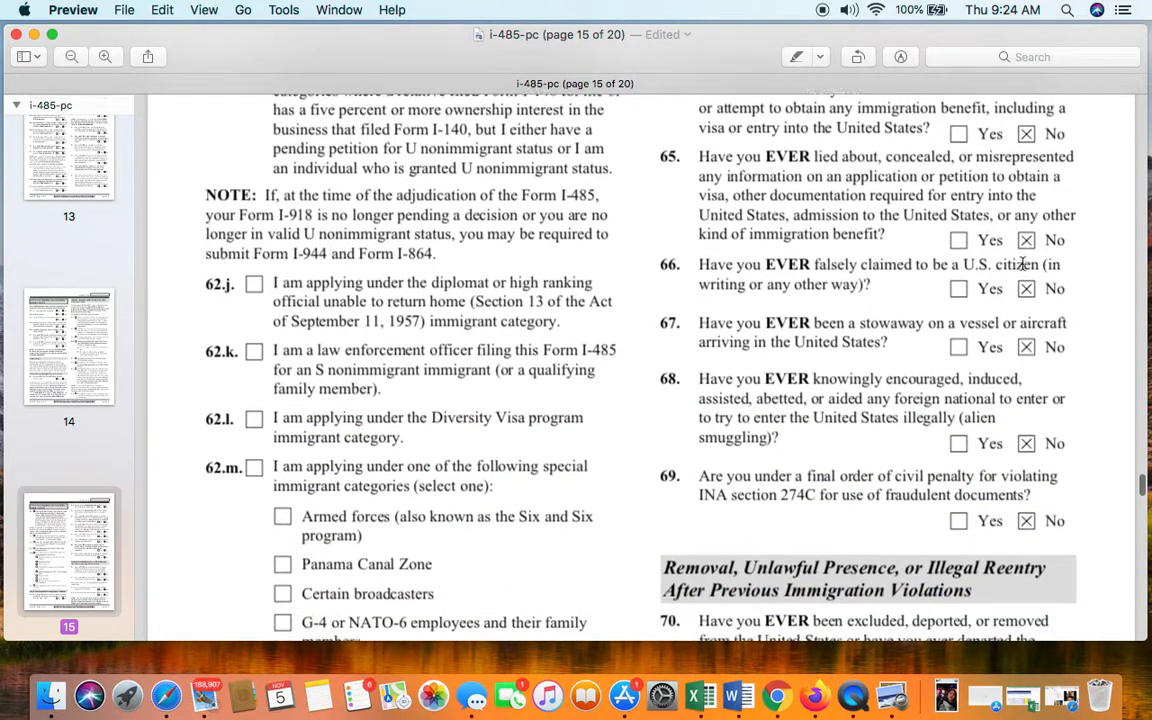
scroll(1024, 263, "down", 5)
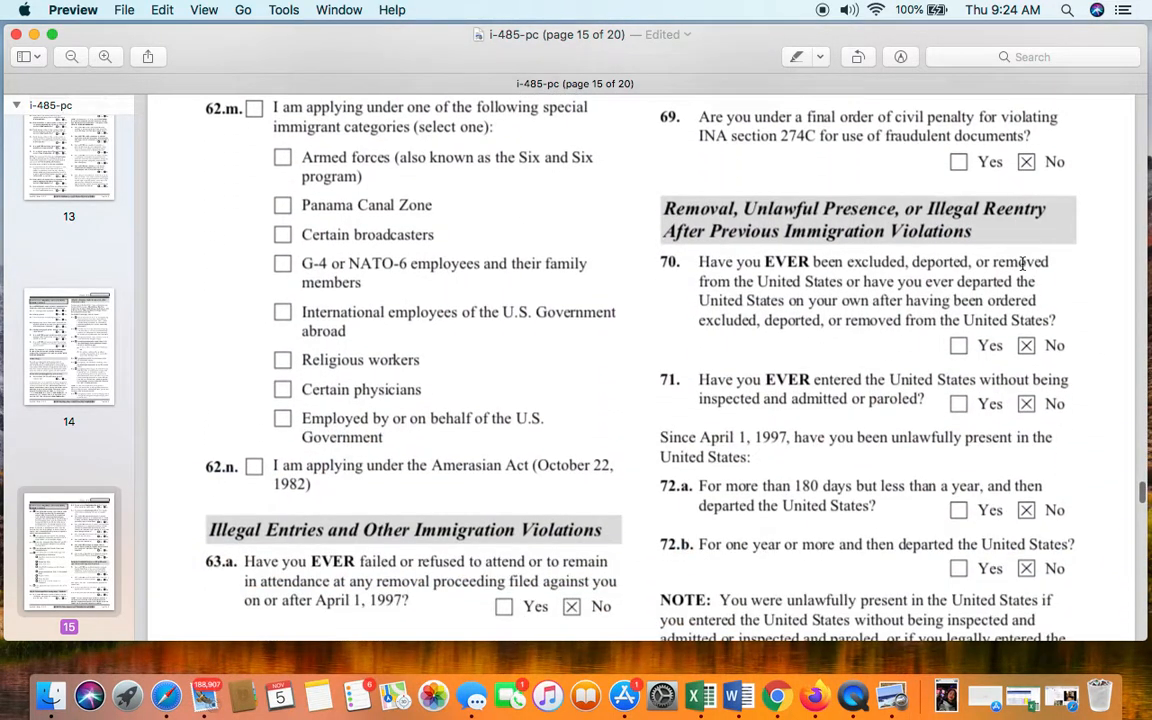
scroll(1024, 264, "down", 12)
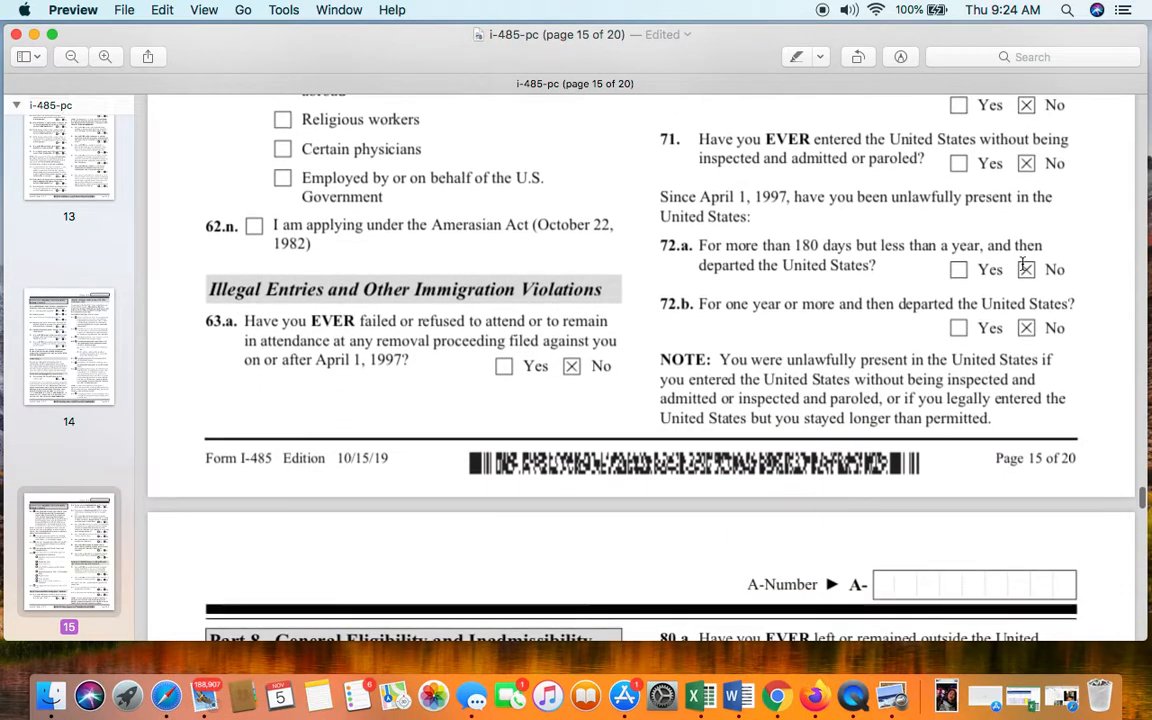
scroll(1023, 264, "down", 1)
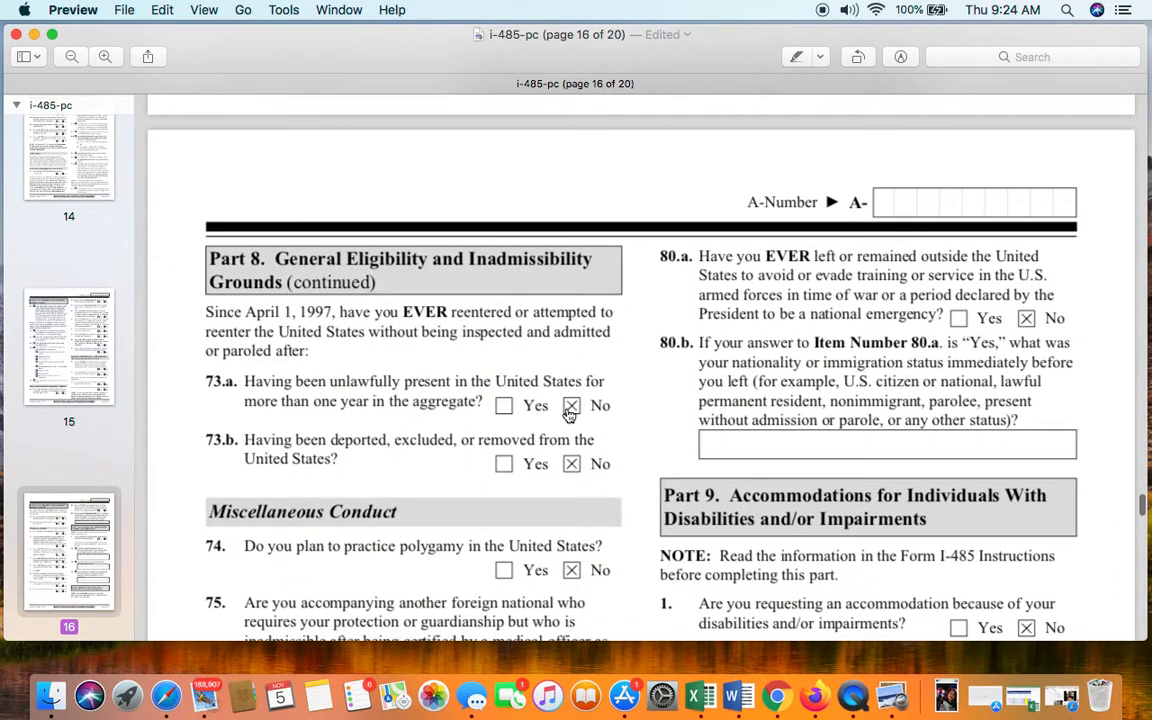
- Review page 16's remaining Part 8 answers and Part 9 item 1, answered No
scroll(469, 311, "down", 5)
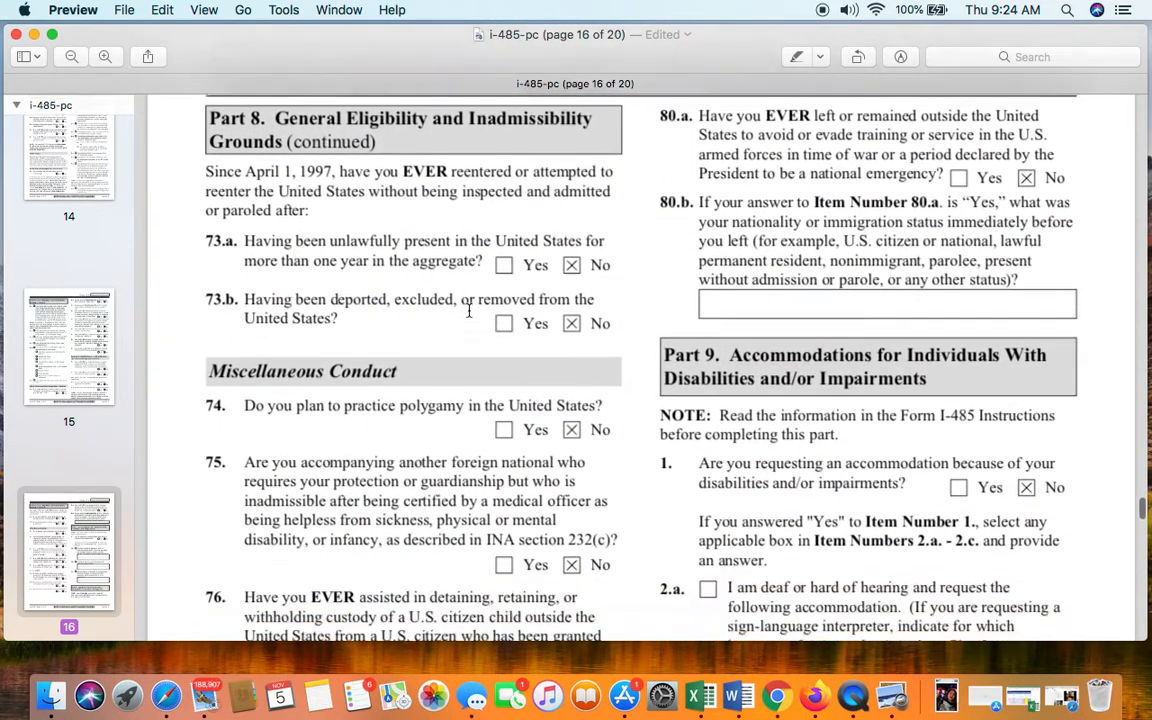
scroll(469, 311, "down", 5)
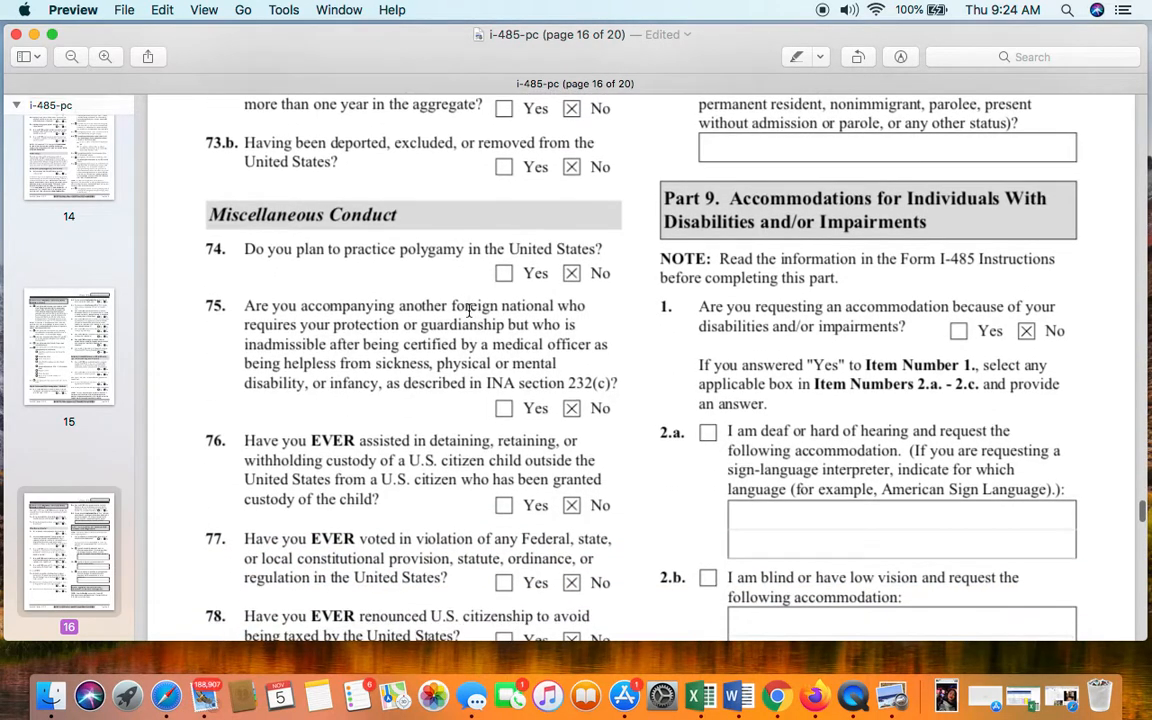
scroll(469, 311, "down", 4)
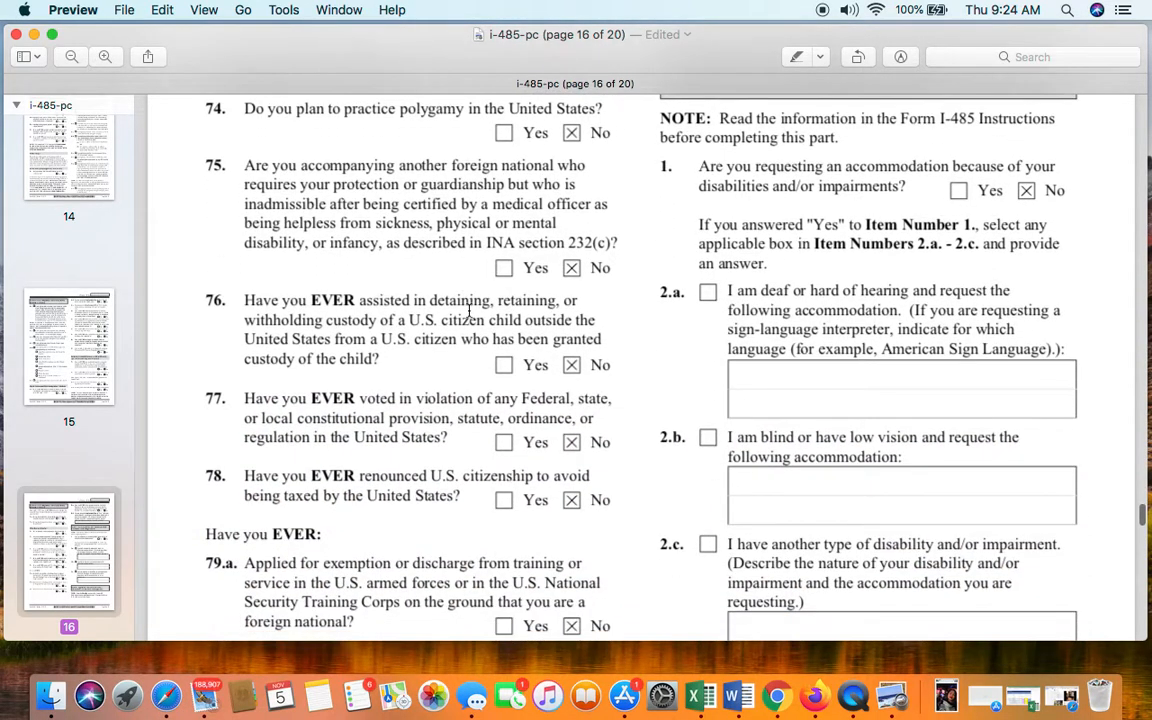
scroll(469, 311, "down", 4)
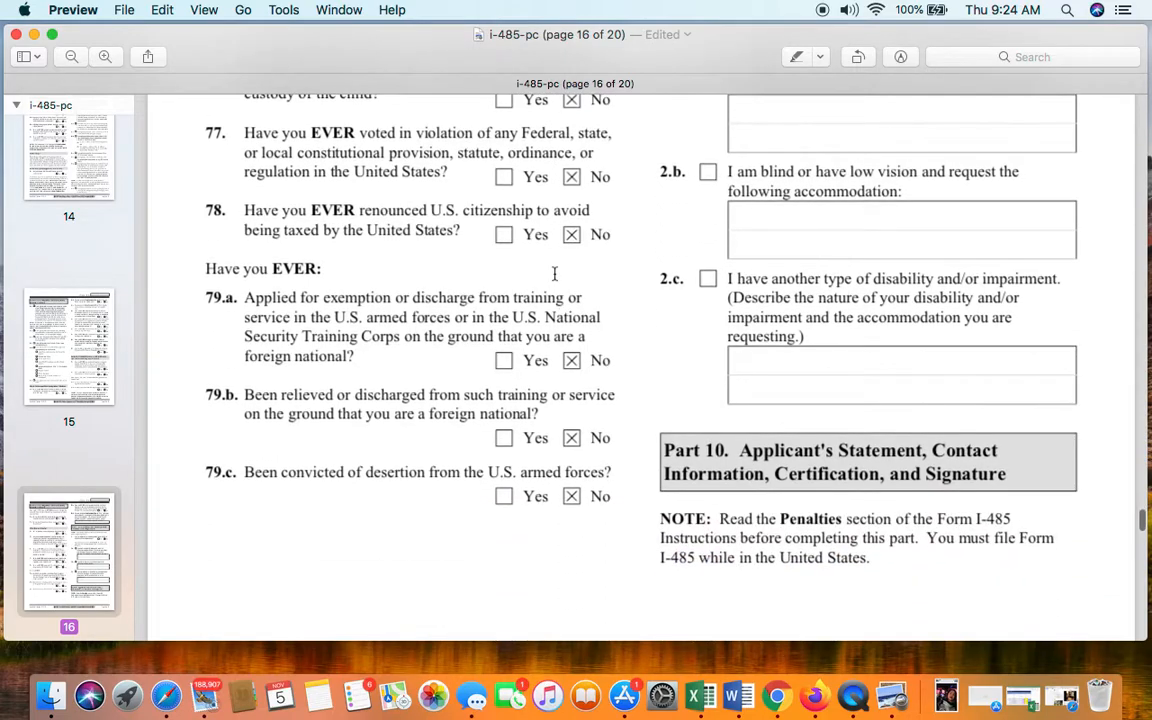
scroll(748, 386, "up", 10)
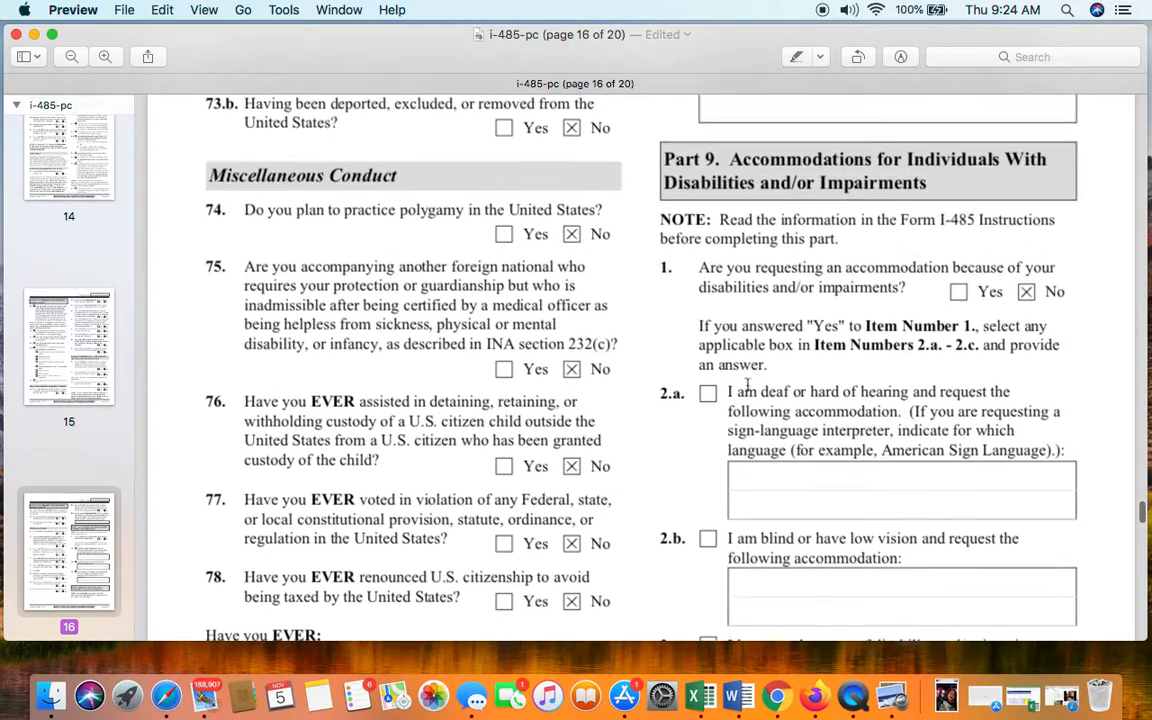
scroll(748, 386, "up", 6)
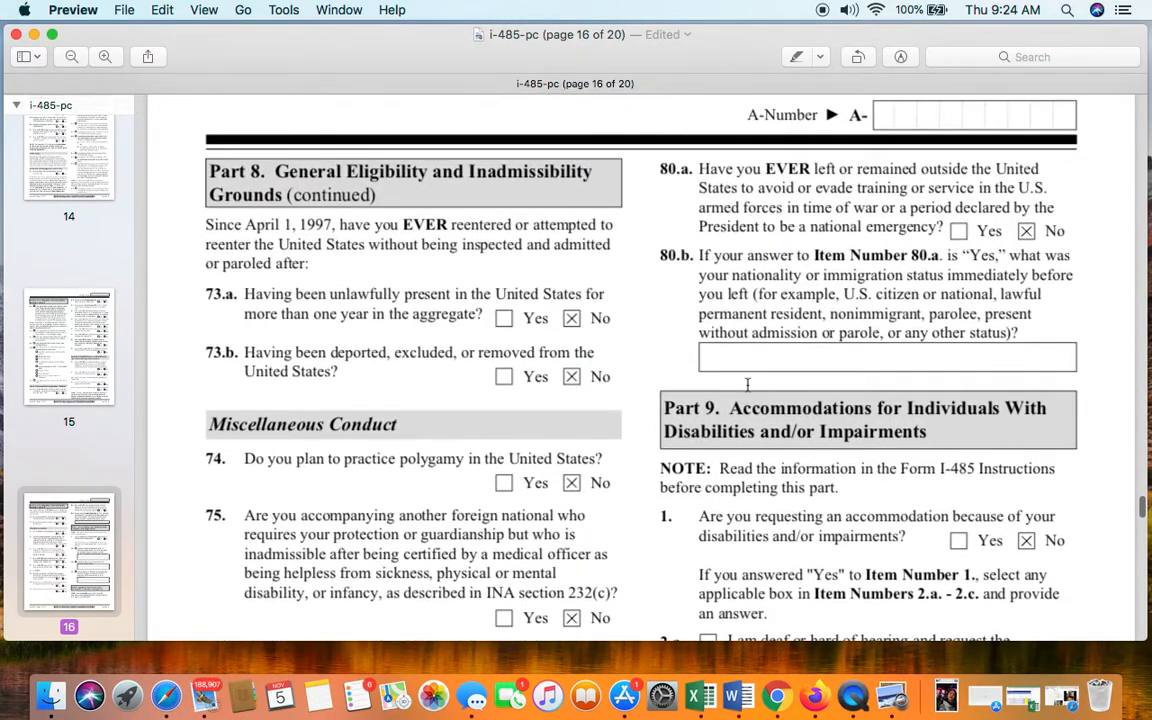
scroll(868, 325, "down", 2)
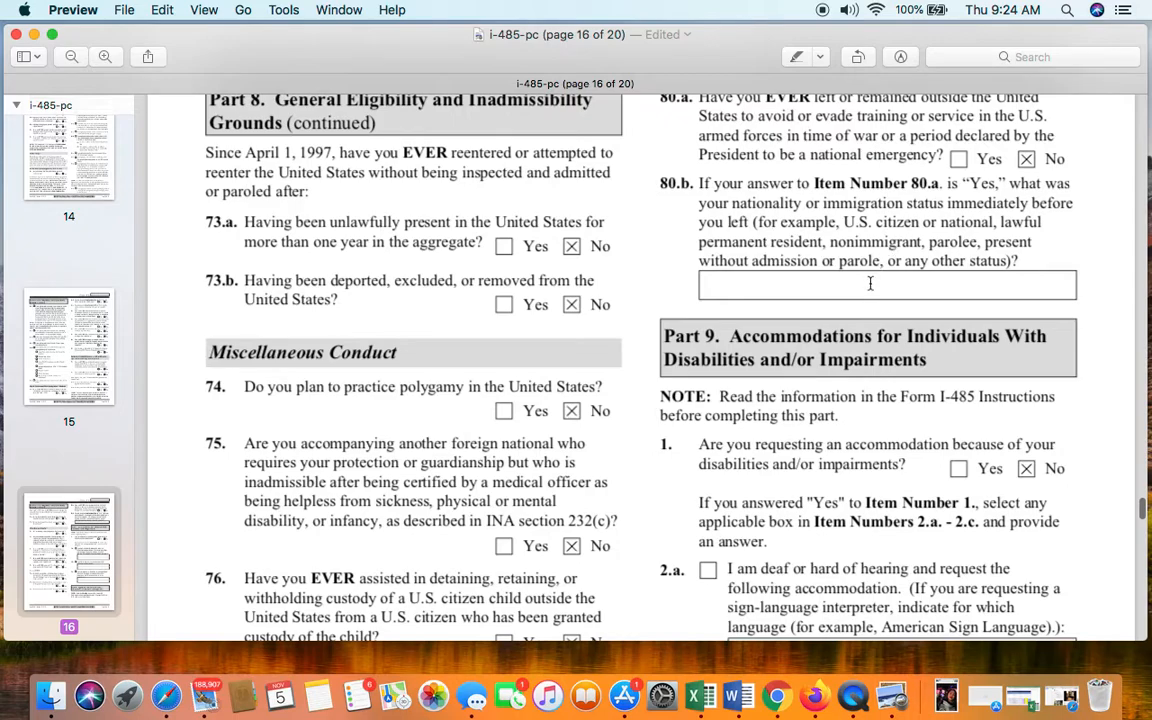
scroll(869, 286, "down", 1)
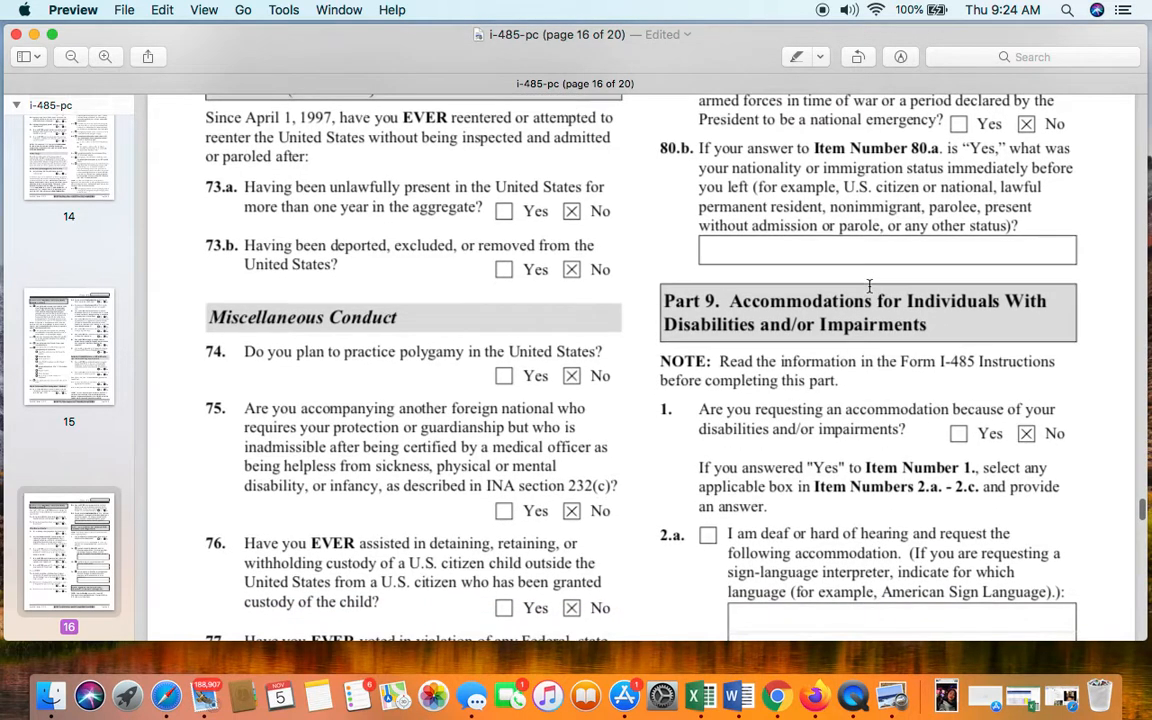
scroll(869, 286, "down", 2)
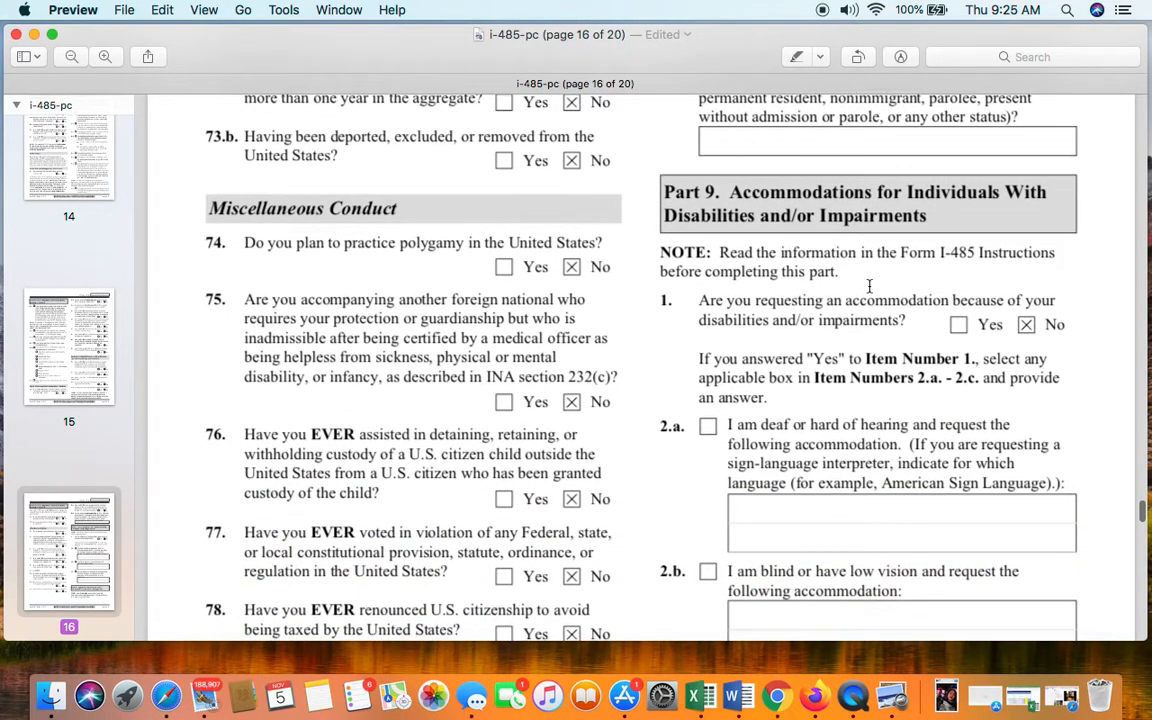
scroll(869, 286, "down", 1)
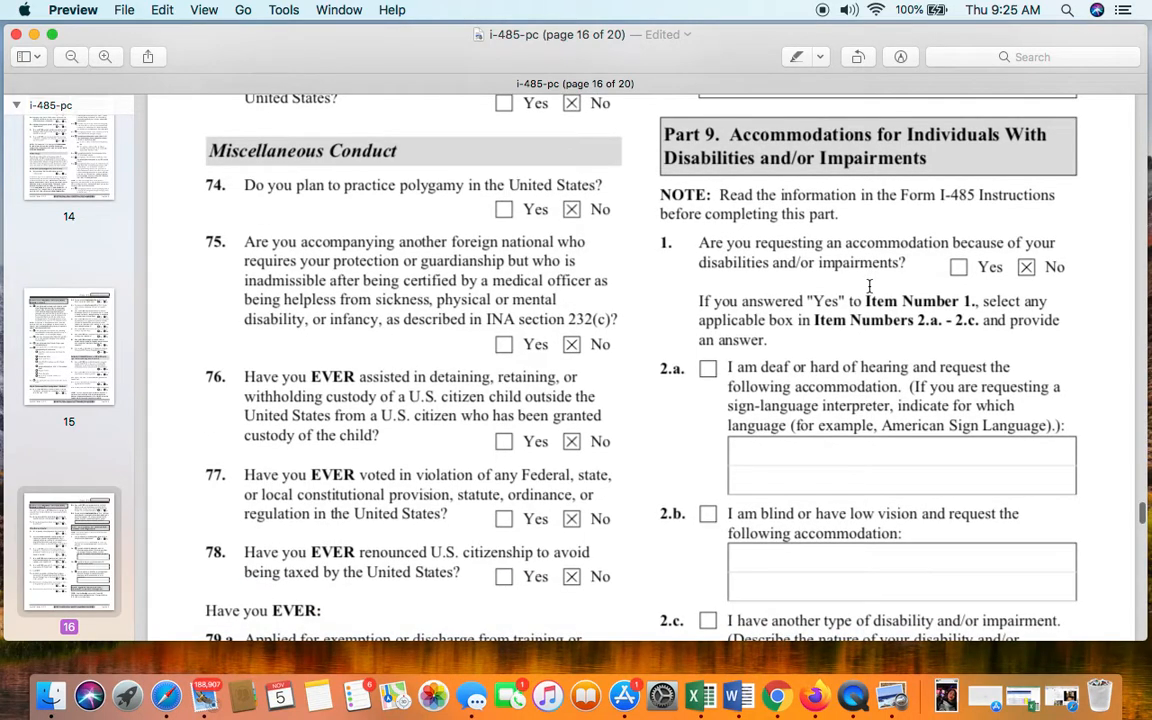
scroll(869, 286, "down", 1)
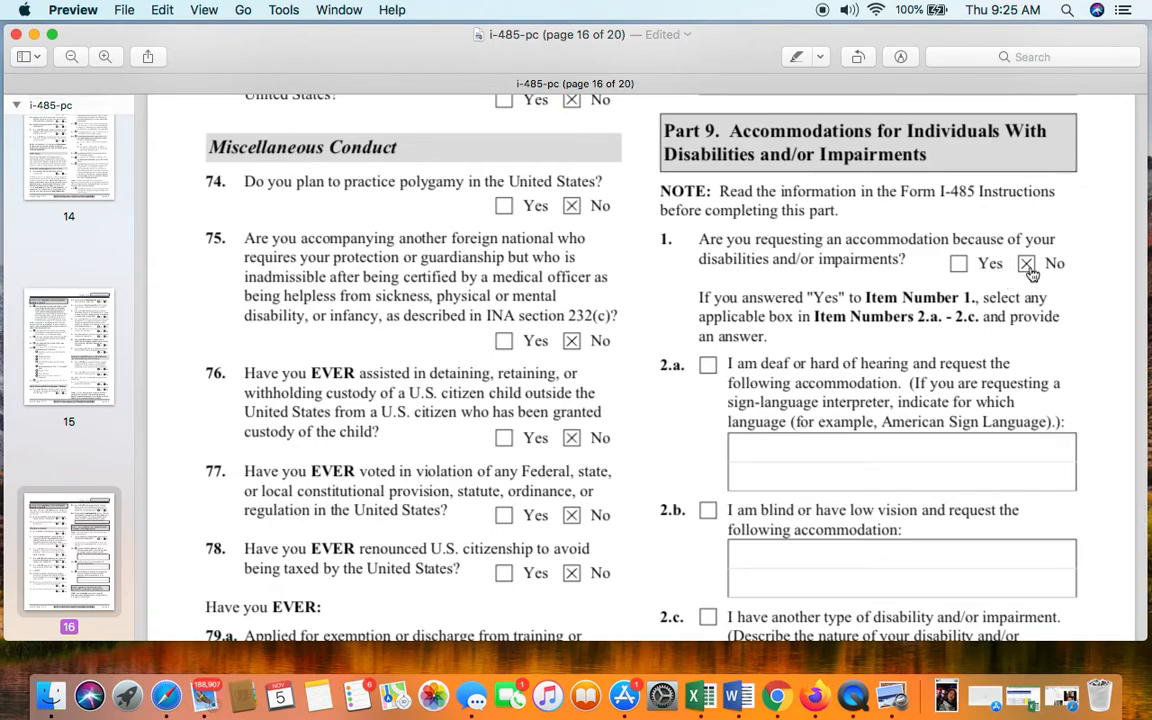
scroll(966, 335, "down", 3)
- Scroll on to page 17's Applicant's Statement, where item 2, the preparer option, is checked
scroll(966, 335, "up", 3)
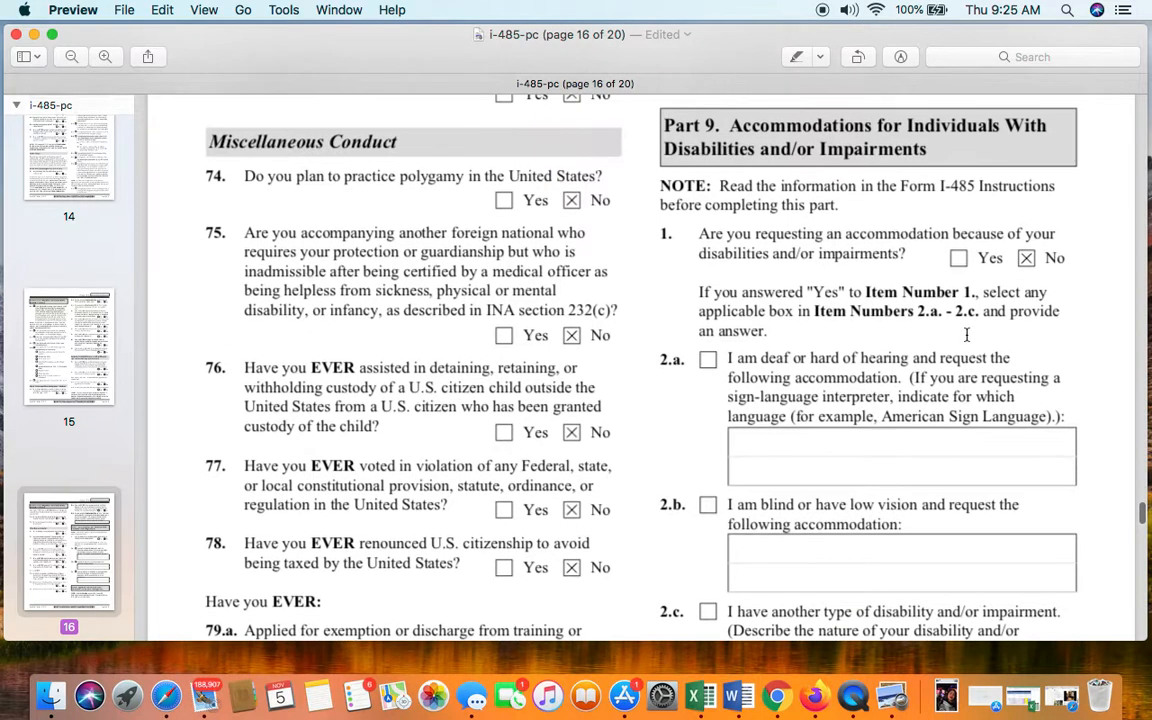
scroll(966, 335, "down", 2)
scroll(833, 390, "down", 1)
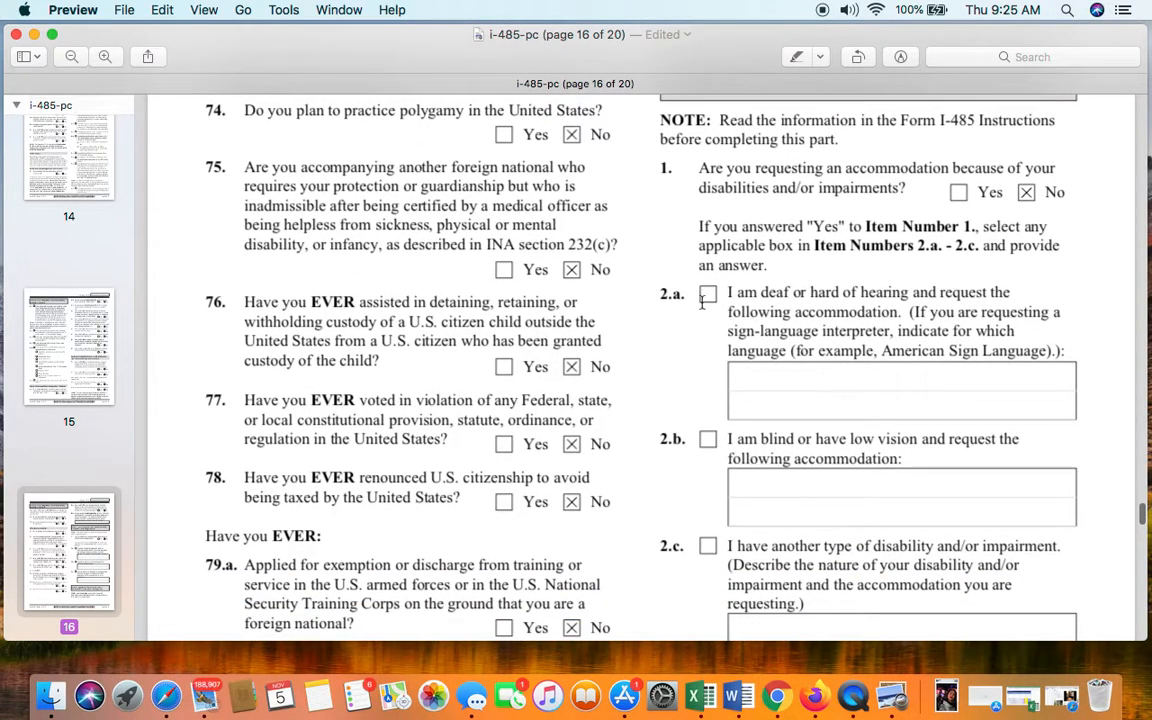
scroll(830, 388, "down", 2)
scroll(790, 320, "down", 1)
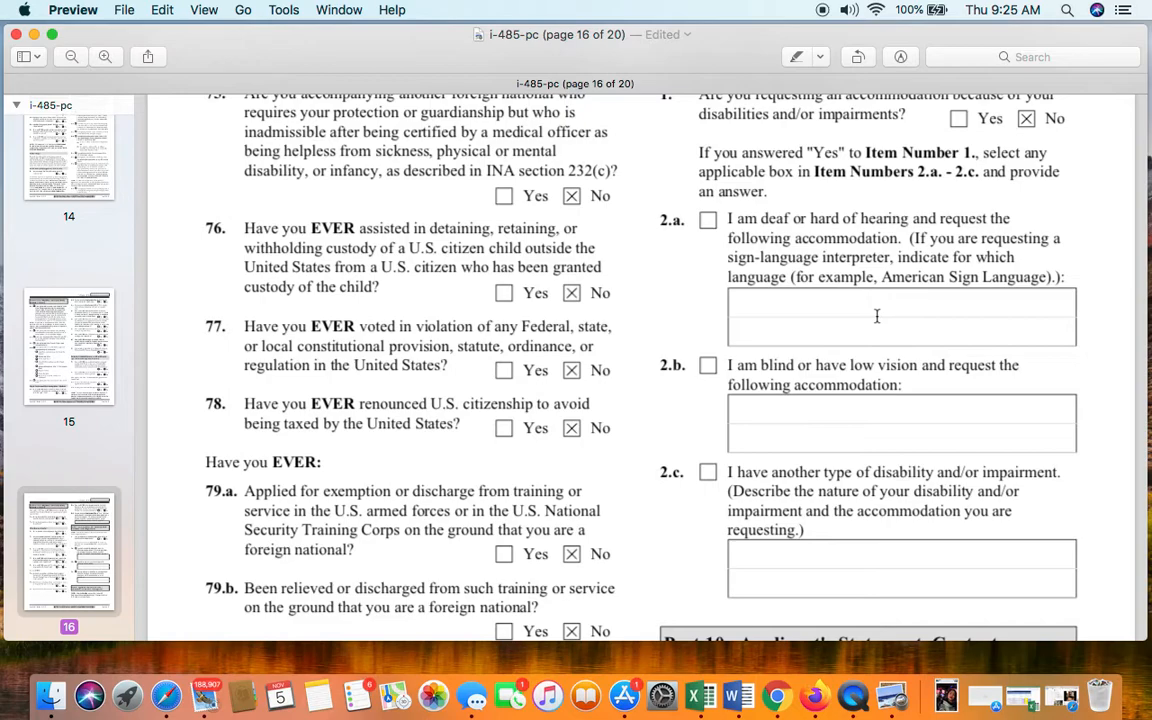
scroll(877, 316, "down", 3)
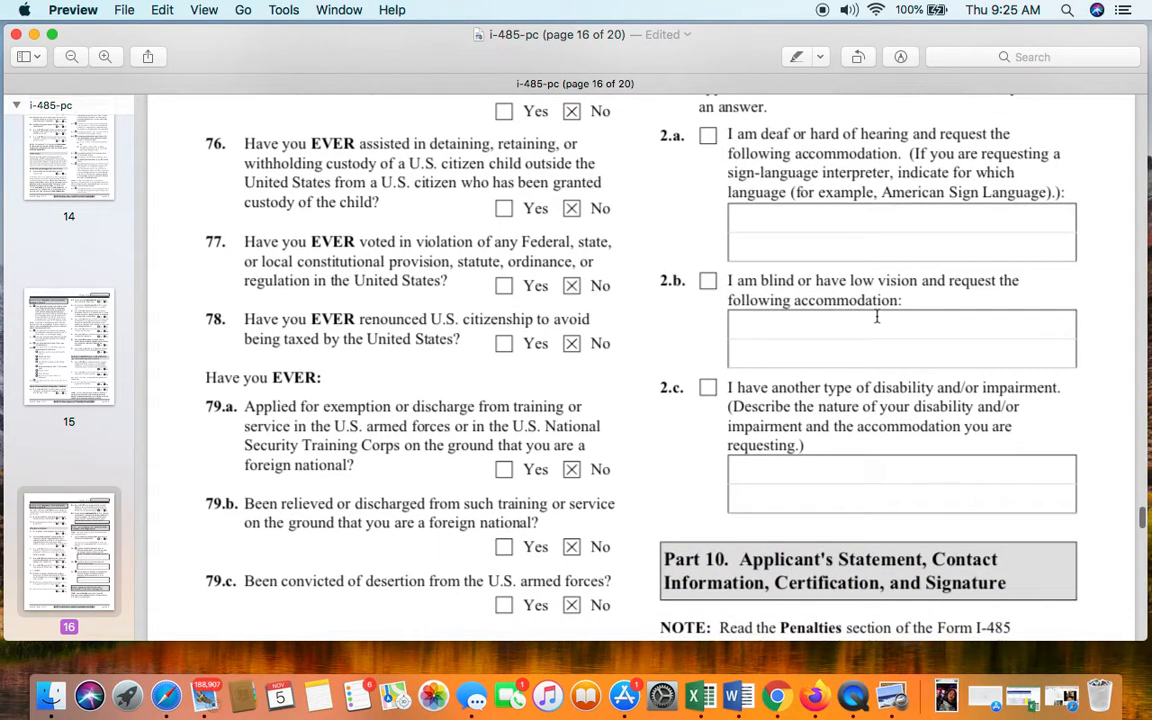
scroll(877, 316, "down", 2)
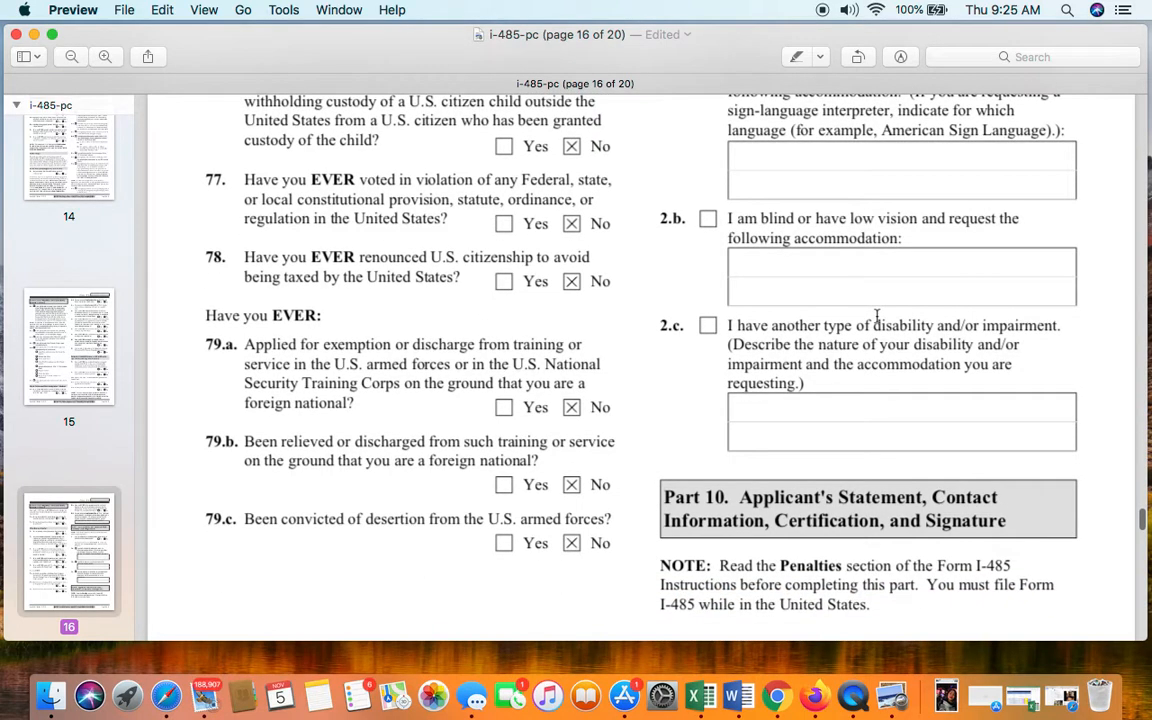
scroll(877, 316, "down", 4)
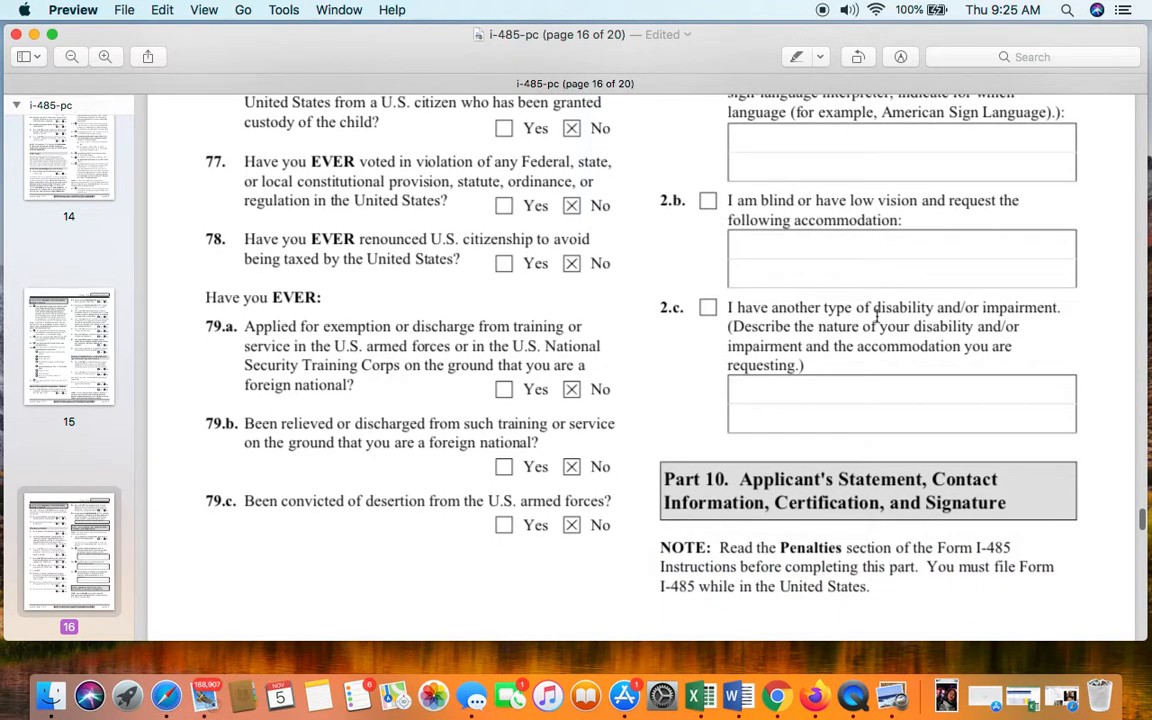
scroll(877, 316, "down", 3)
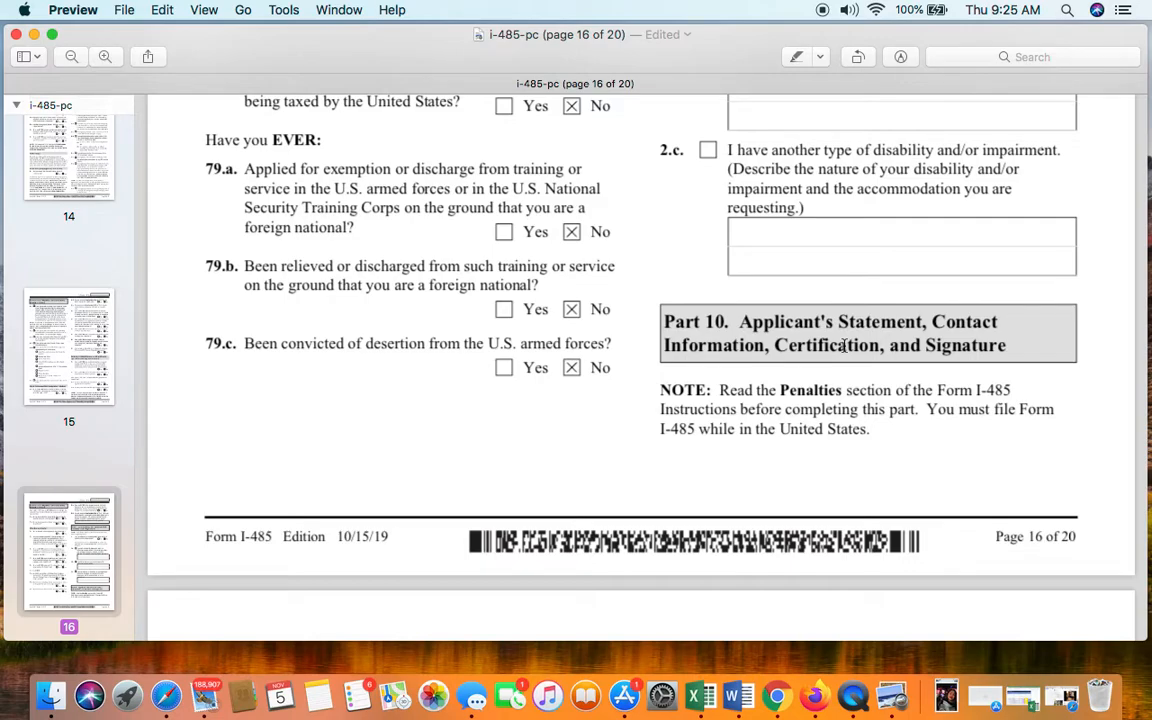
scroll(845, 345, "down", 15)
scroll(845, 345, "down", 3)
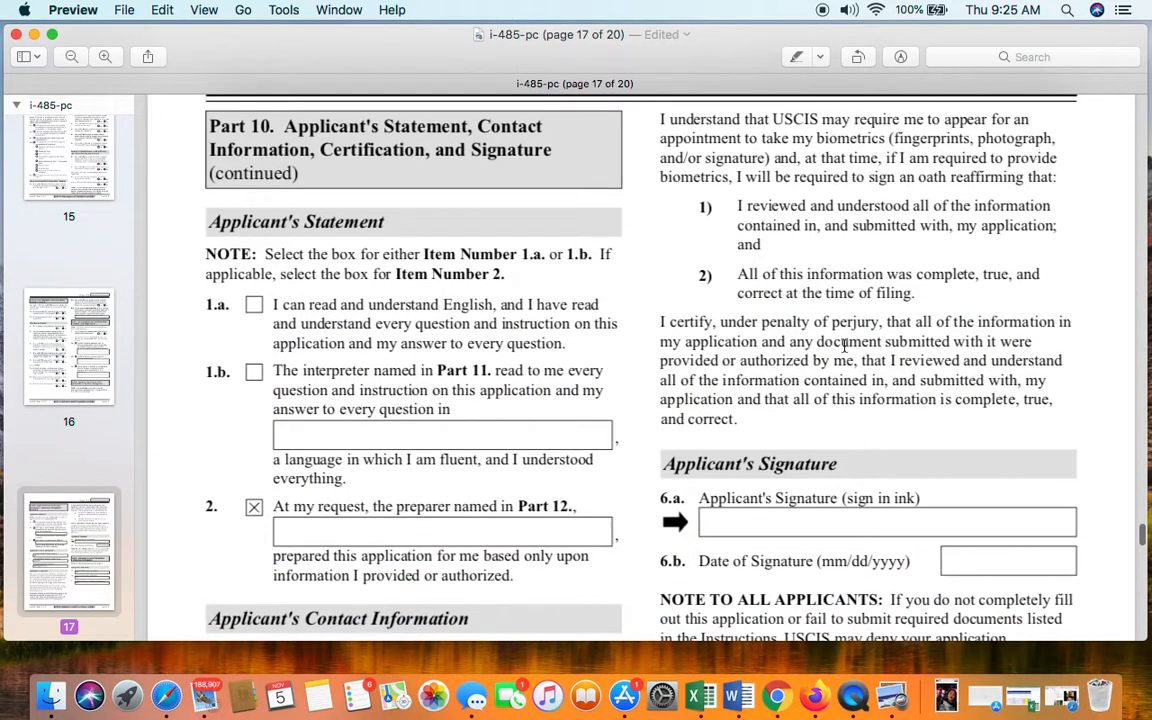
scroll(845, 345, "down", 1)
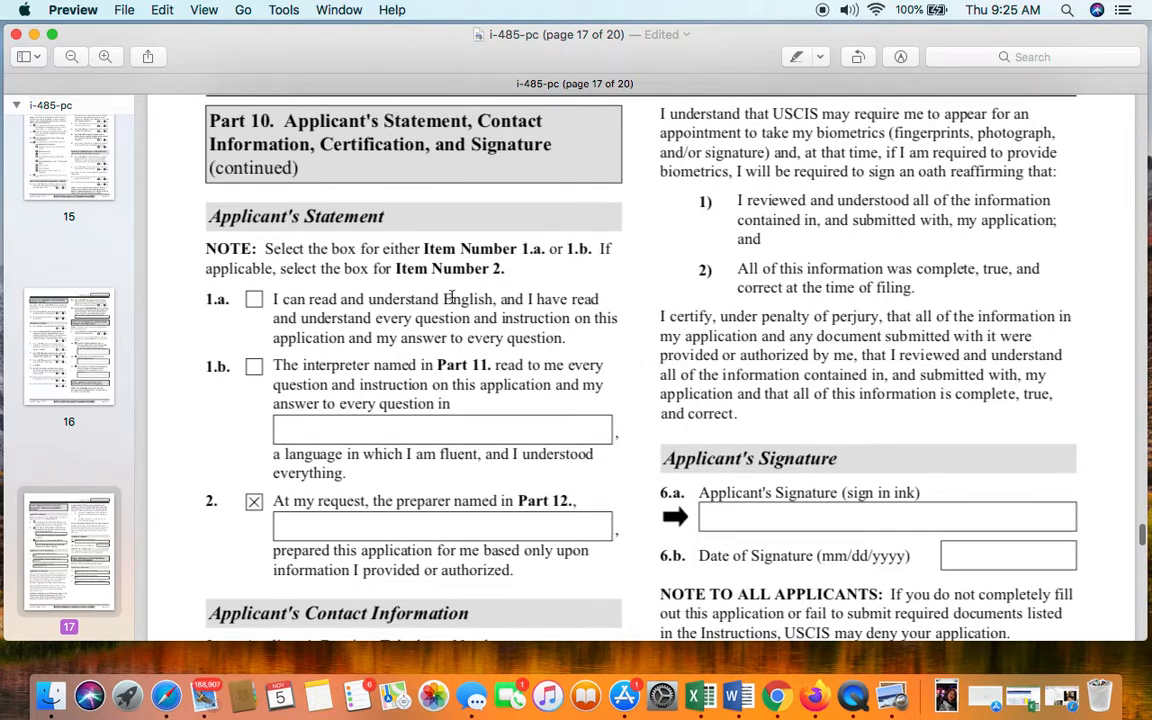
scroll(407, 266, "down", 4)
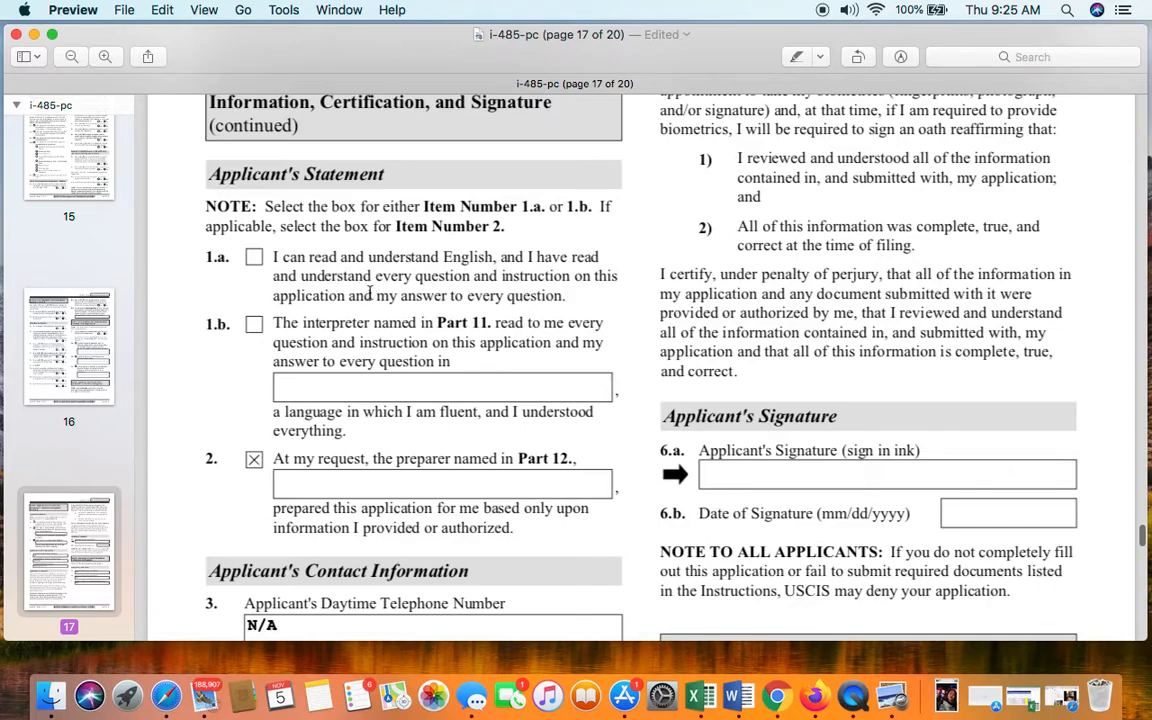
scroll(448, 326, "down", 1)
scroll(447, 325, "up", 3)
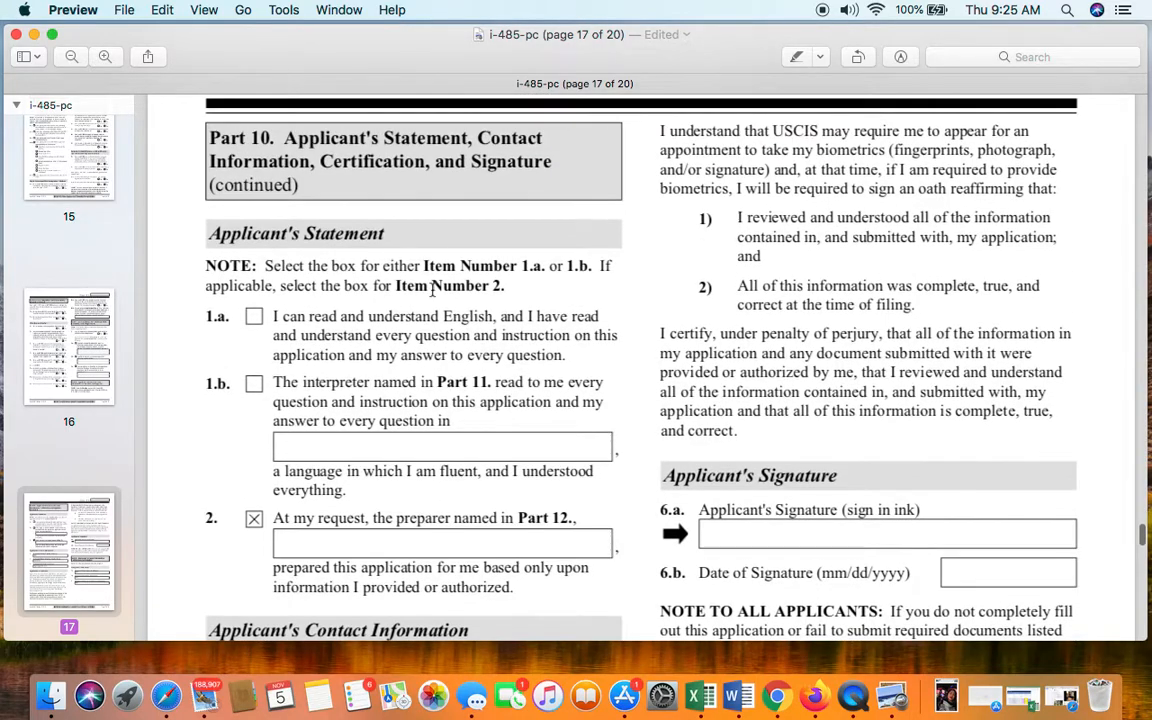
scroll(430, 289, "down", 3)
scroll(430, 289, "down", 1)
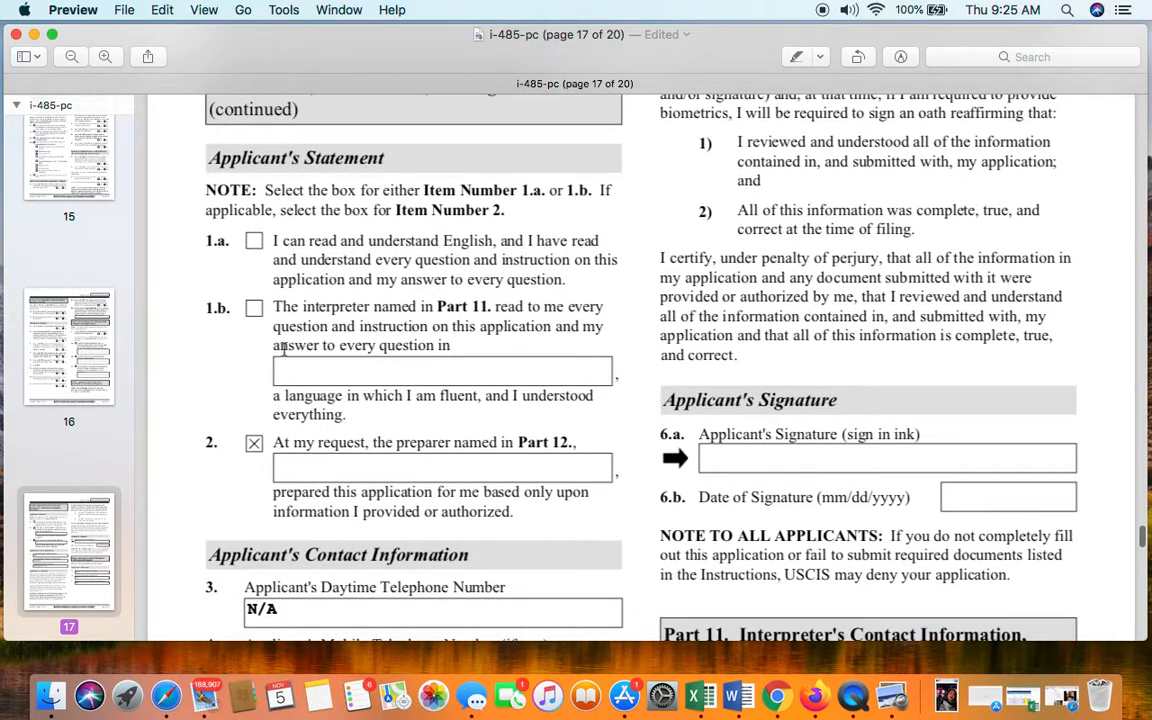
scroll(284, 349, "down", 3)
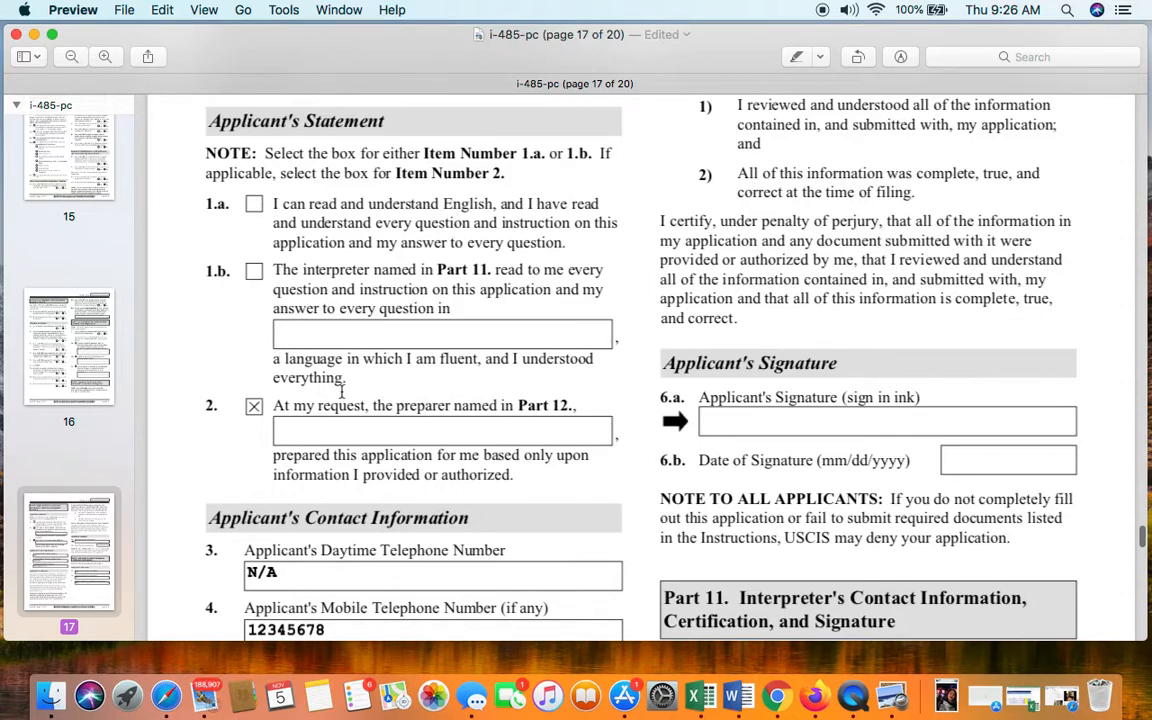
scroll(341, 391, "down", 1)
scroll(341, 391, "down", 2)
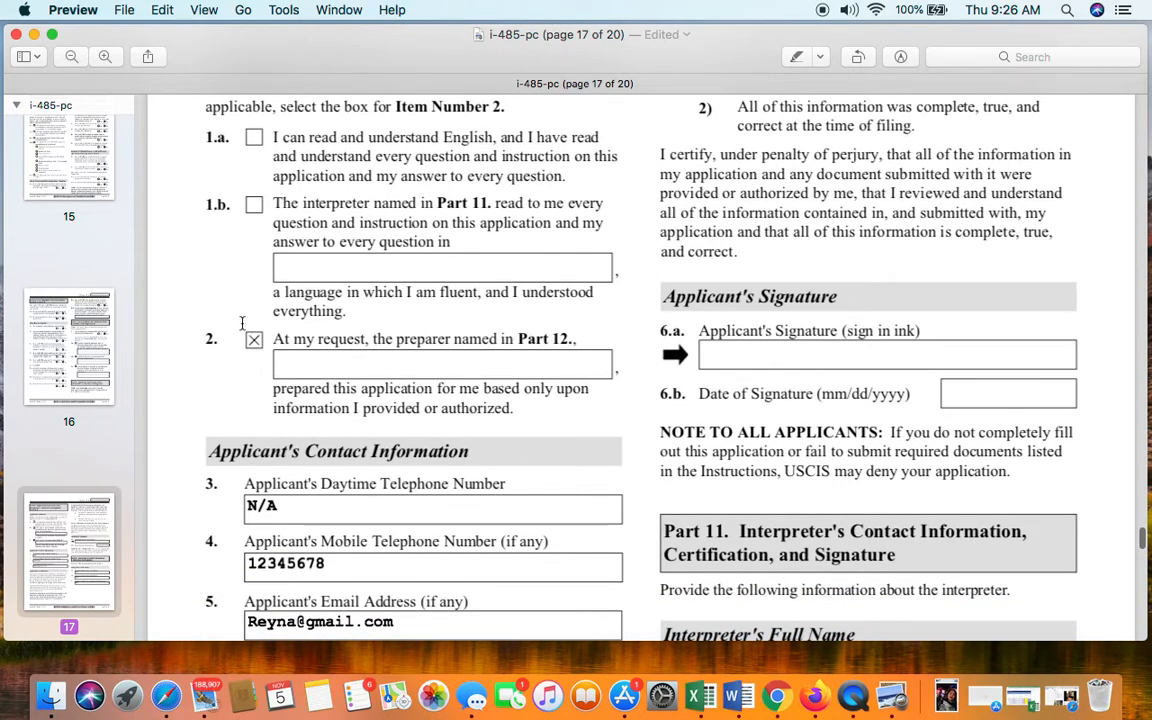
scroll(400, 365, "down", 1)
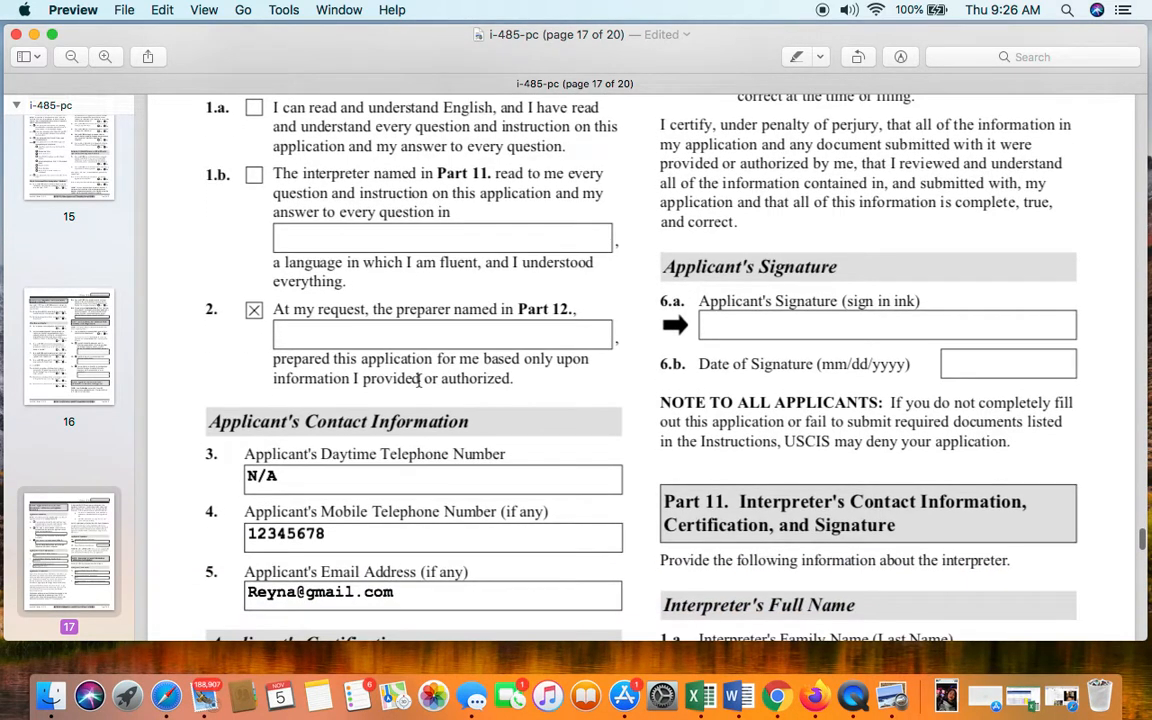
scroll(418, 380, "down", 3)
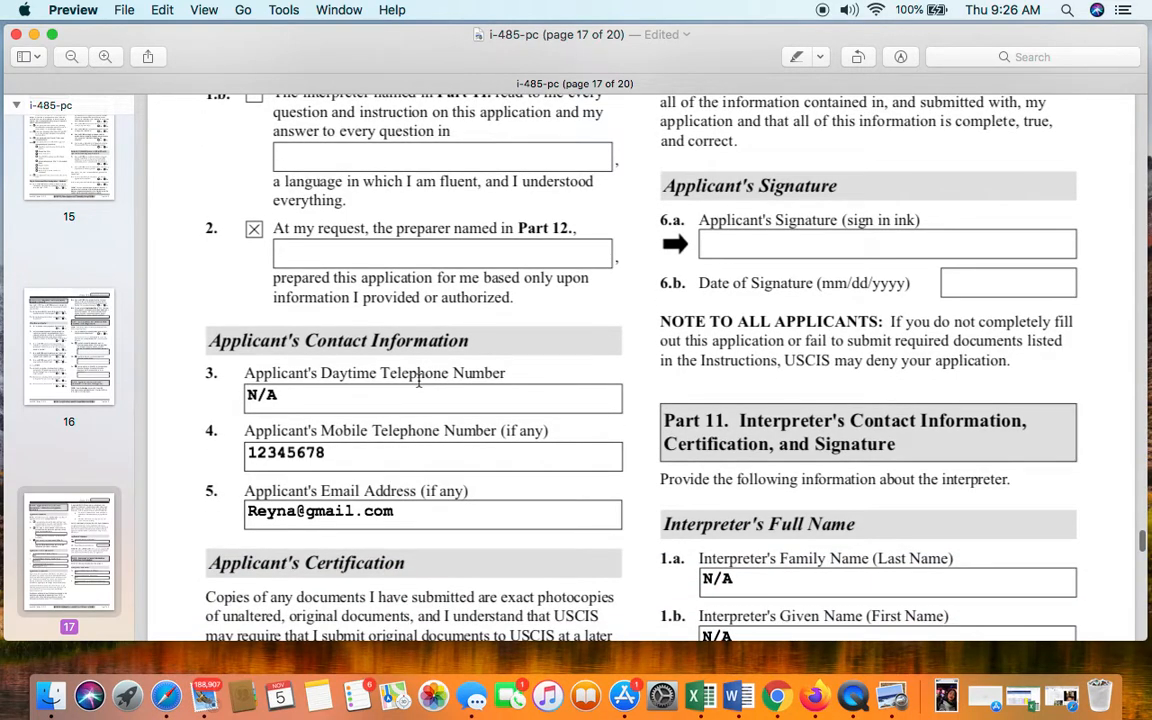
scroll(418, 380, "down", 1)
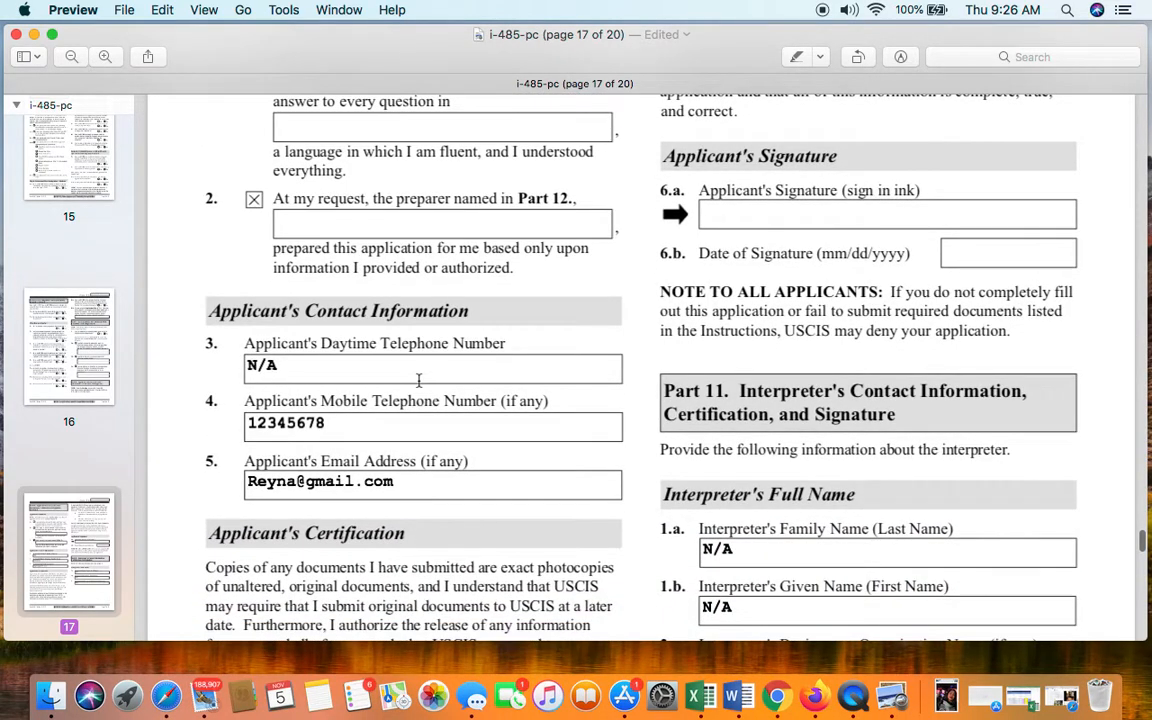
scroll(418, 380, "down", 1)
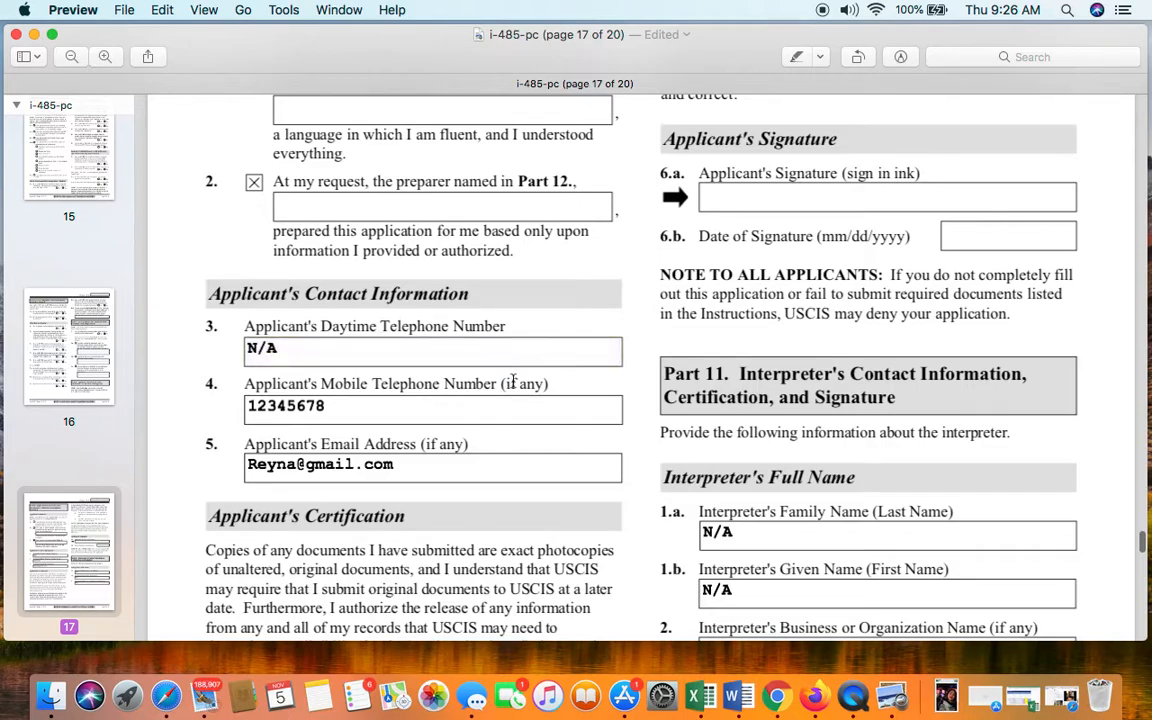
scroll(465, 478, "down", 2)
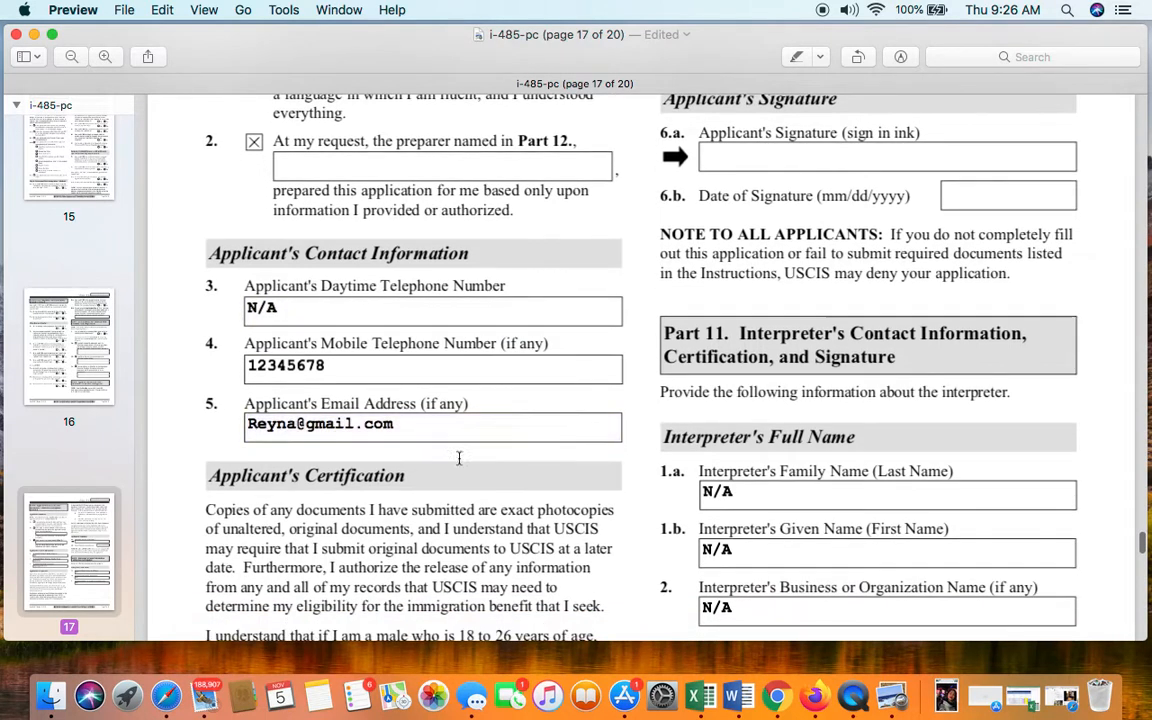
double_click(436, 375)
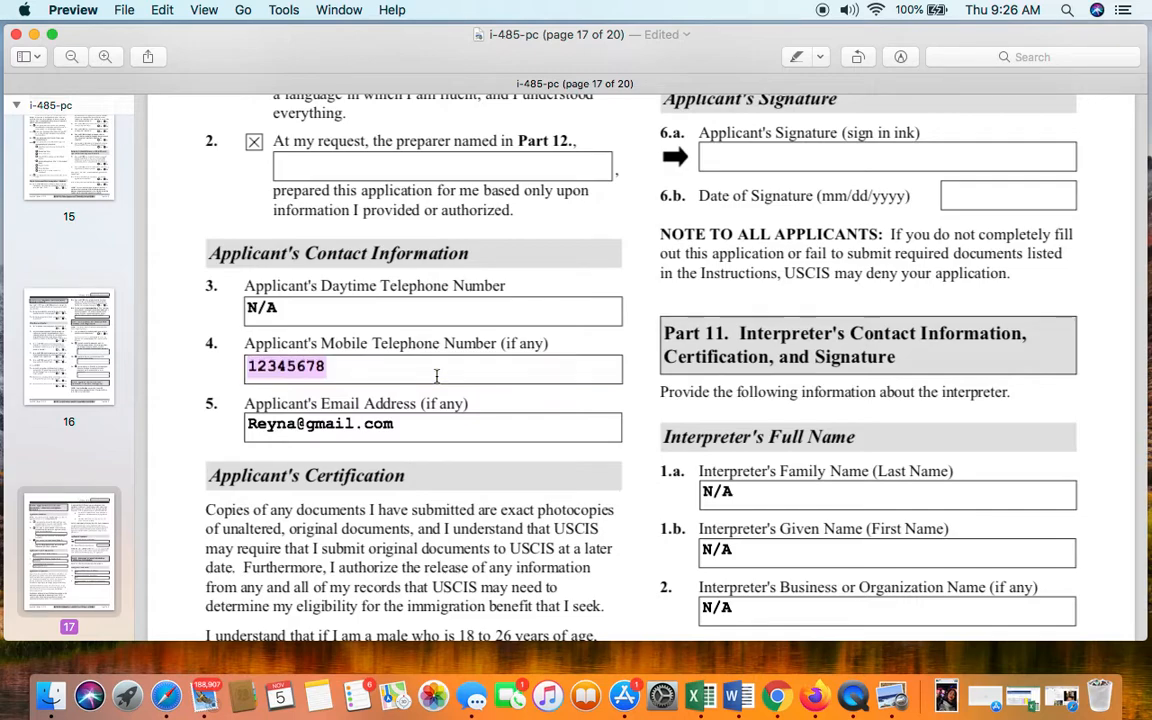
double_click(488, 431)
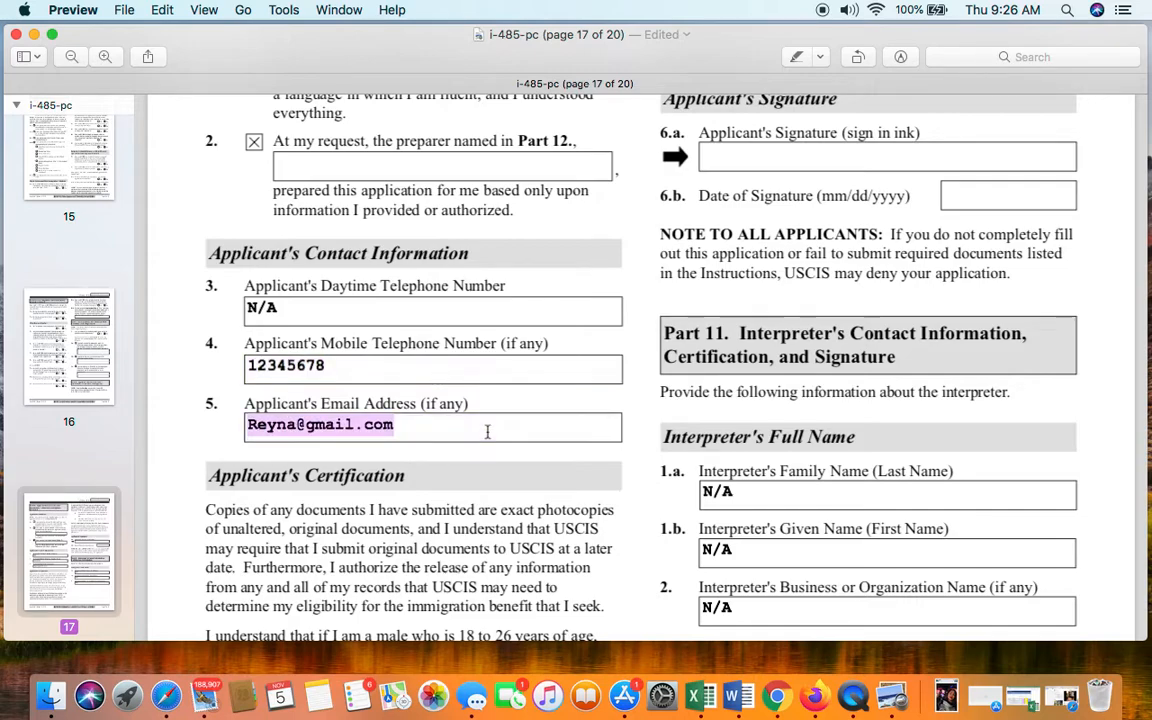
double_click(488, 372)
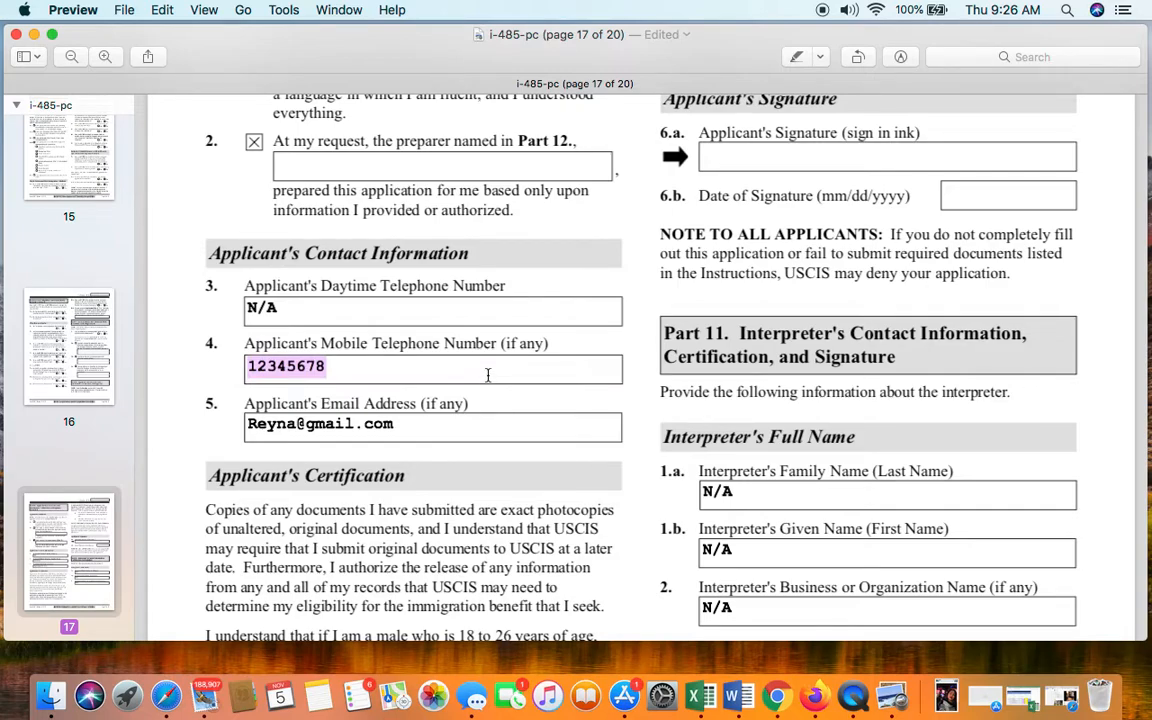
scroll(495, 400, "down", 1)
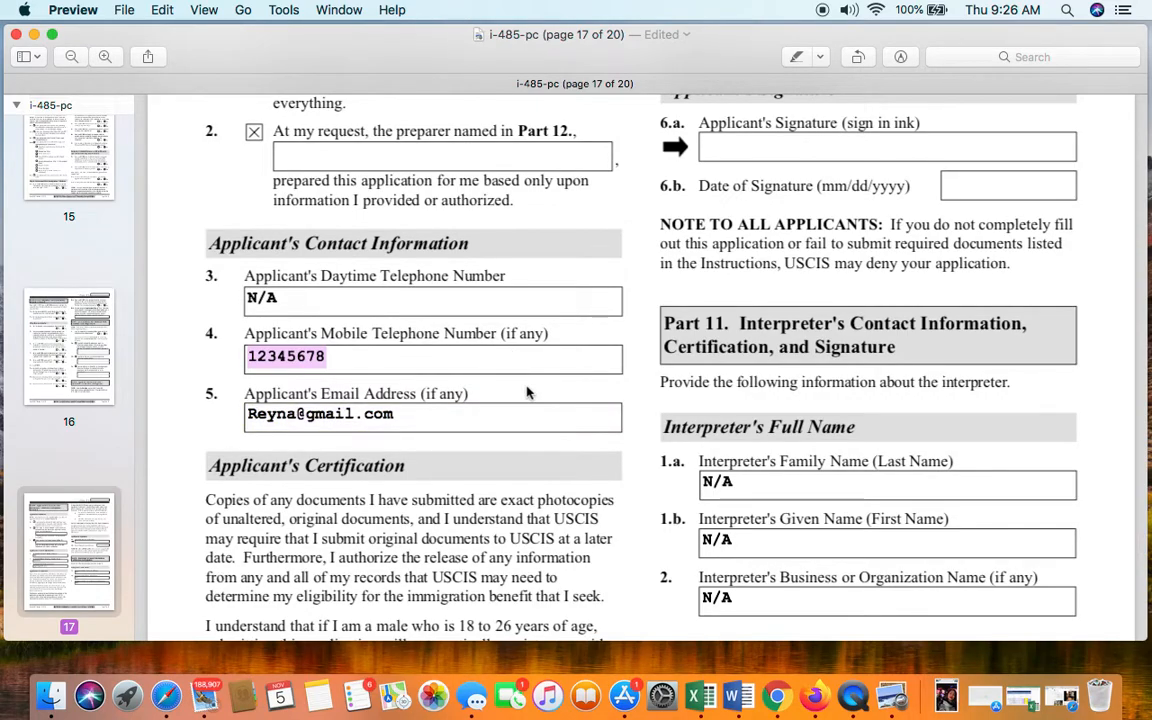
scroll(527, 391, "down", 8)
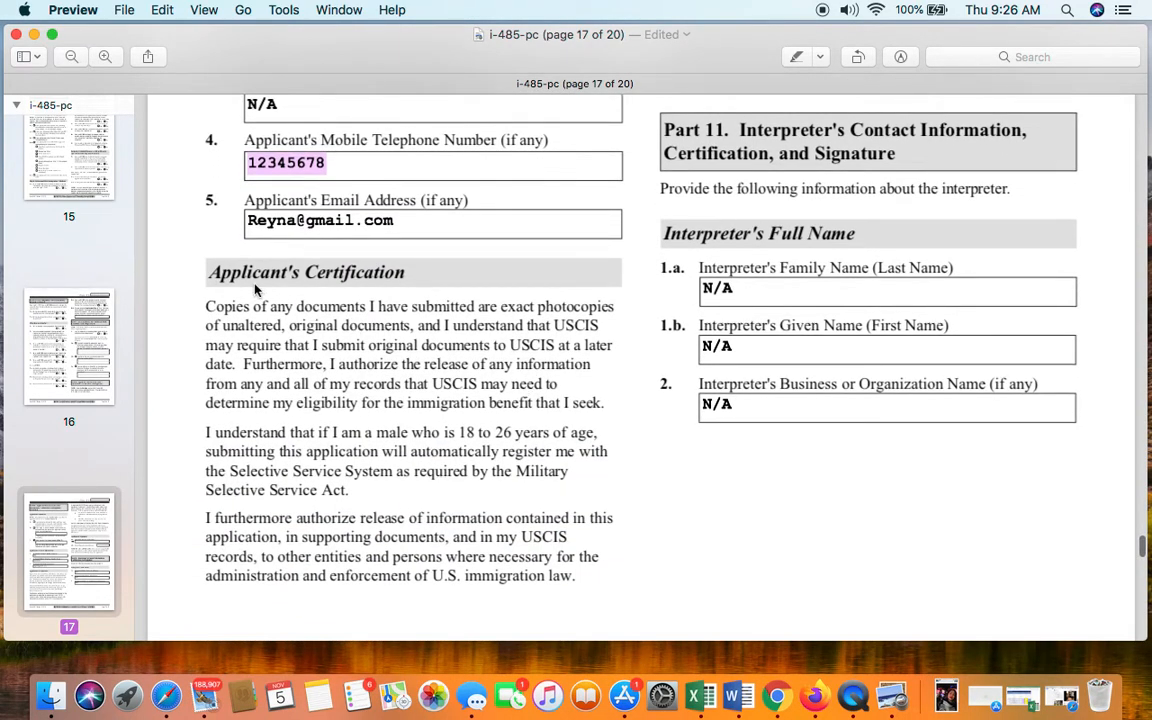
scroll(468, 303, "down", 10)
scroll(487, 355, "up", 11)
scroll(487, 355, "up", 10)
scroll(760, 318, "down", 2)
scroll(760, 318, "down", 2)
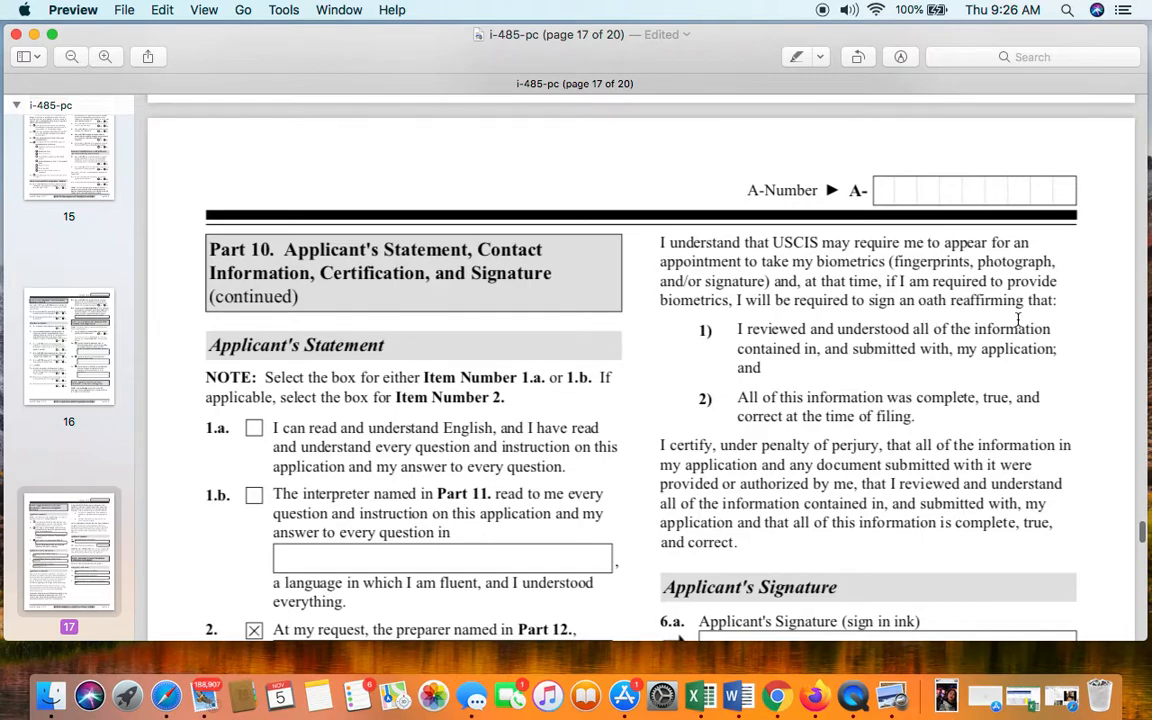
scroll(853, 338, "down", 5)
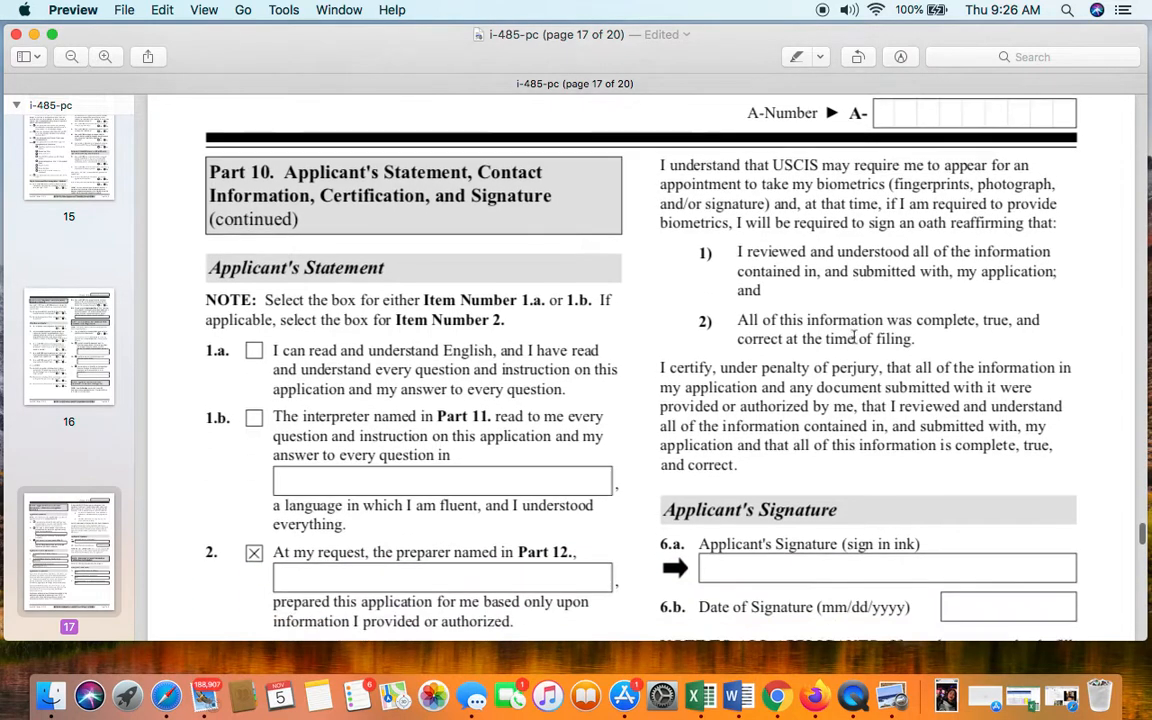
scroll(853, 338, "down", 1)
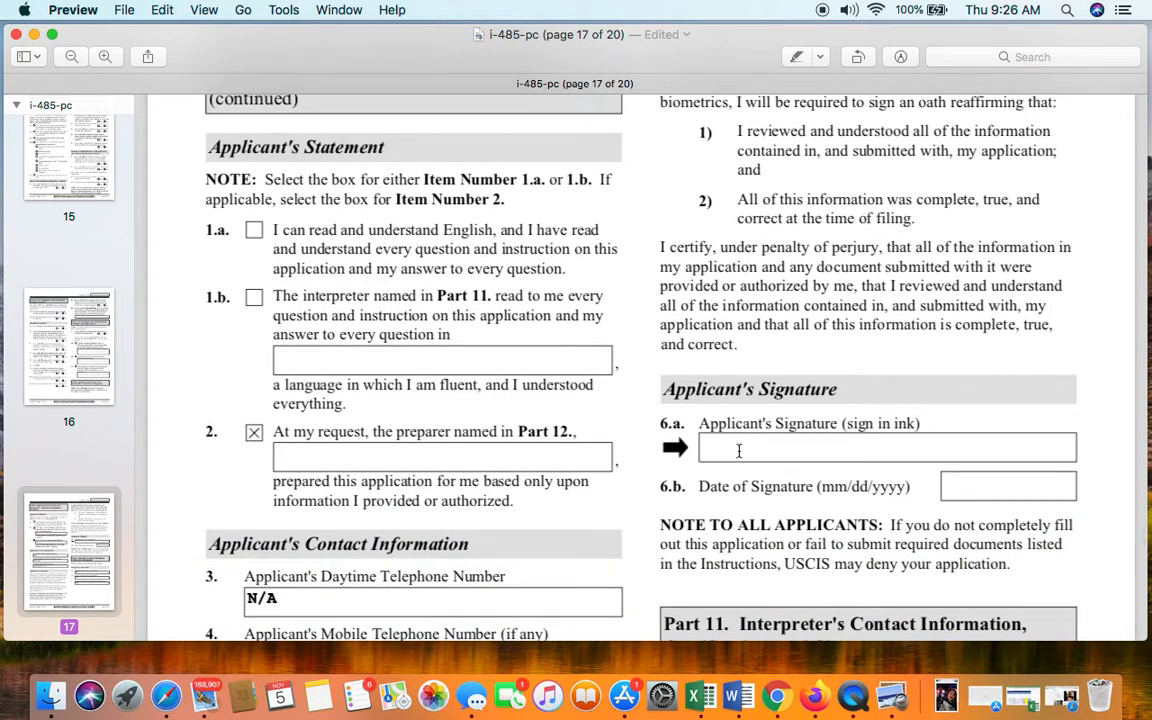
scroll(739, 451, "down", 2)
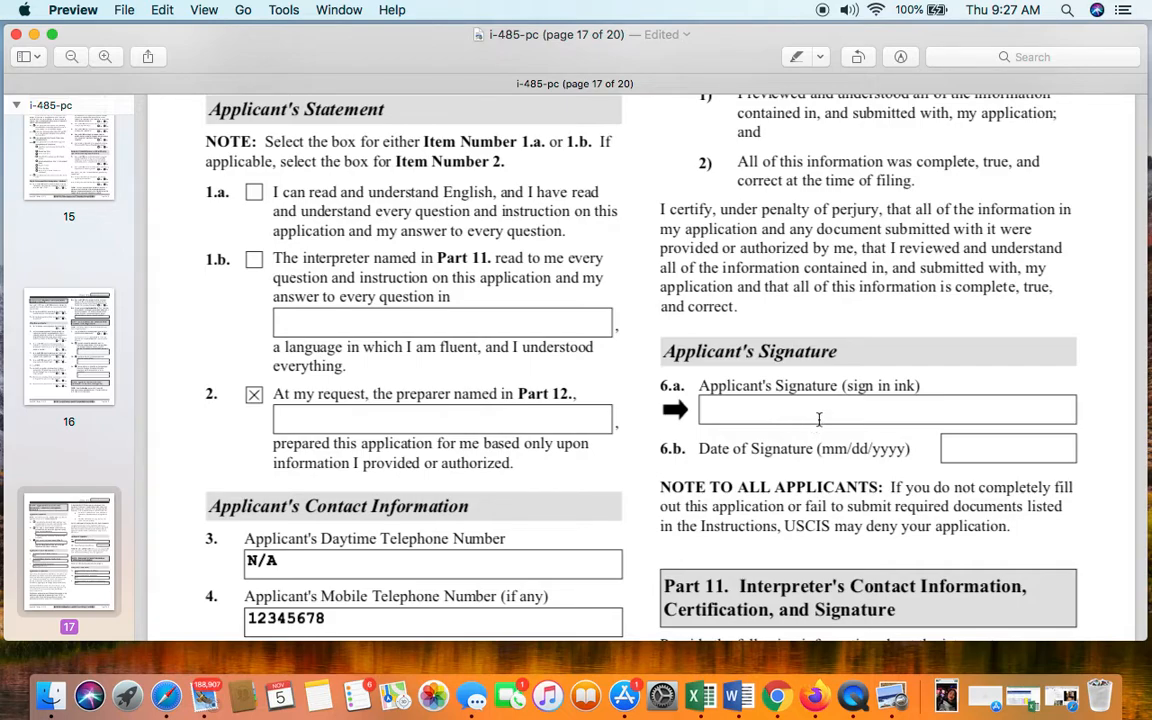
scroll(824, 409, "down", 2)
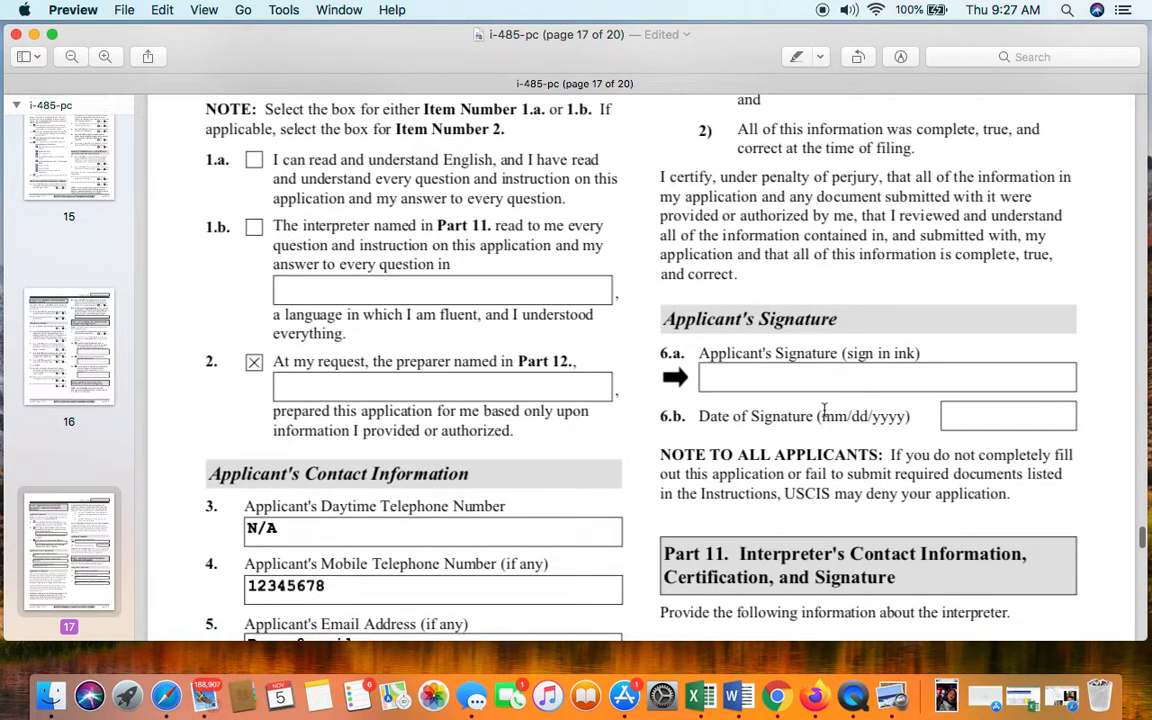
scroll(820, 368, "down", 2)
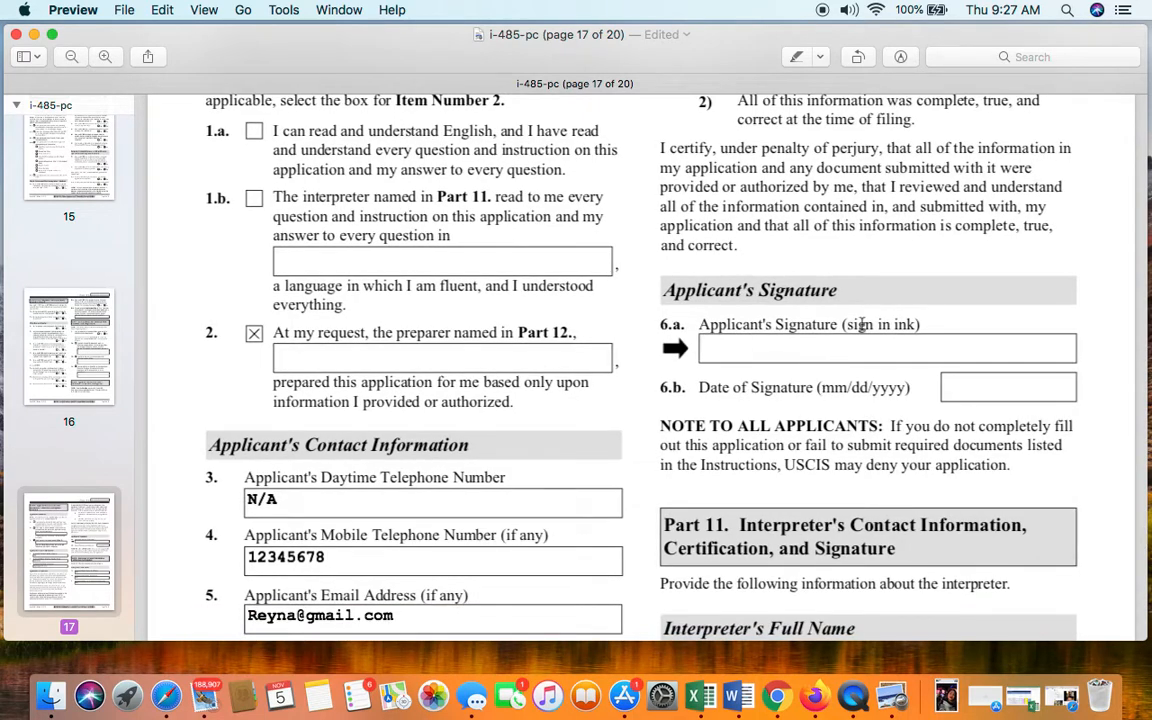
scroll(997, 392, "down", 4)
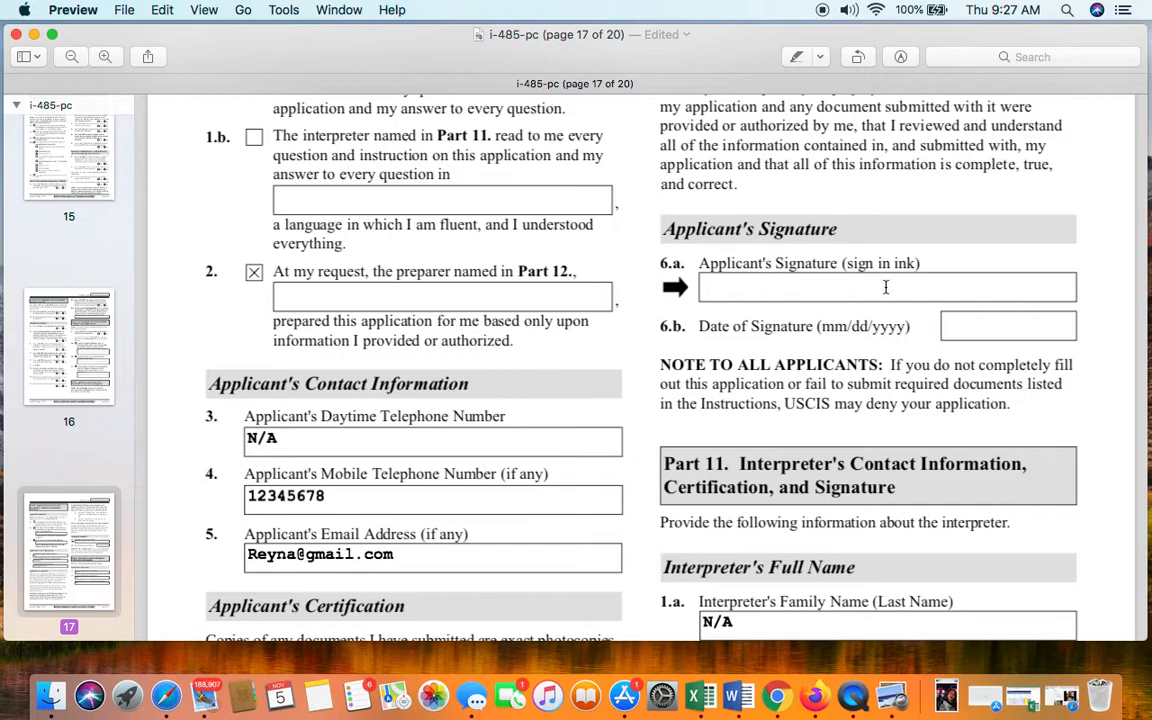
left_click(1018, 331)
scroll(760, 300, "down", 6)
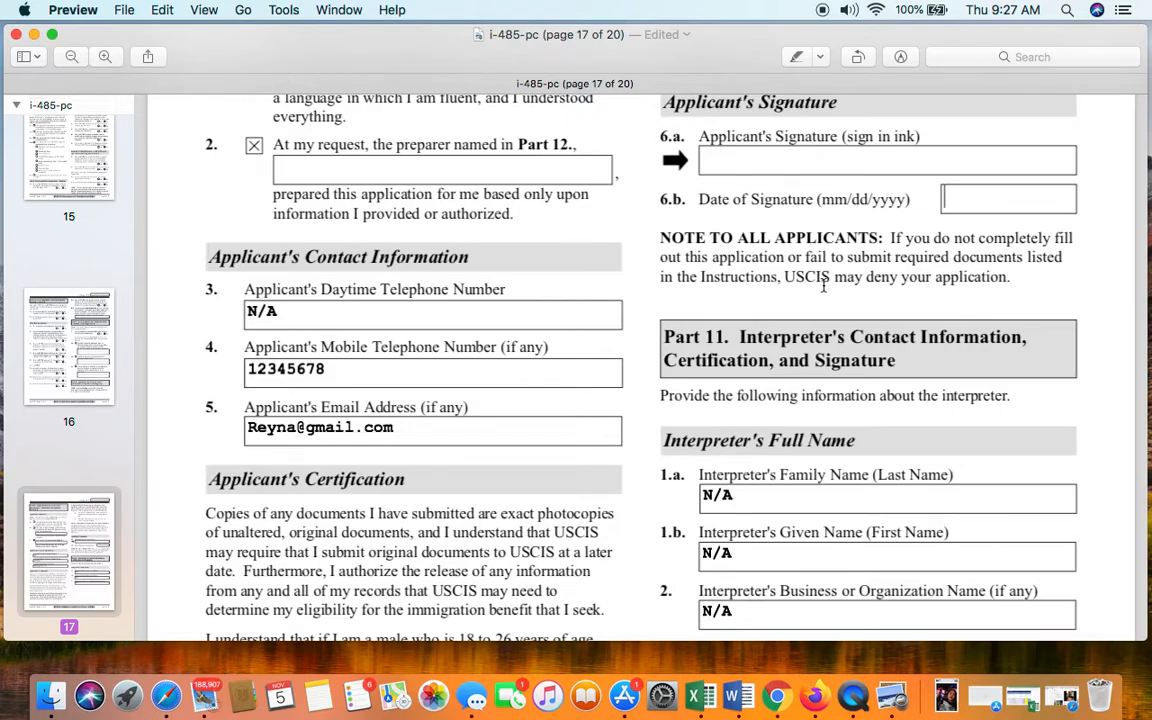
- Scroll past page 17's interpreter name fields, all reading N/A, onto page 18
scroll(965, 295, "down", 2)
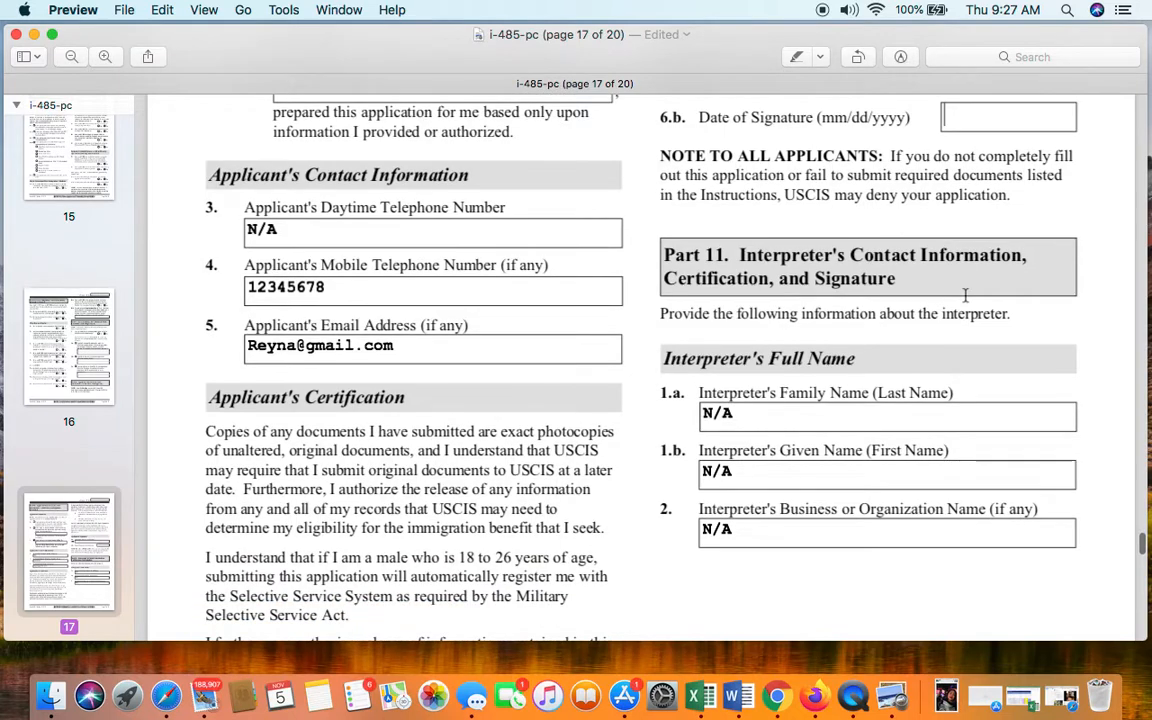
scroll(965, 295, "up", 1)
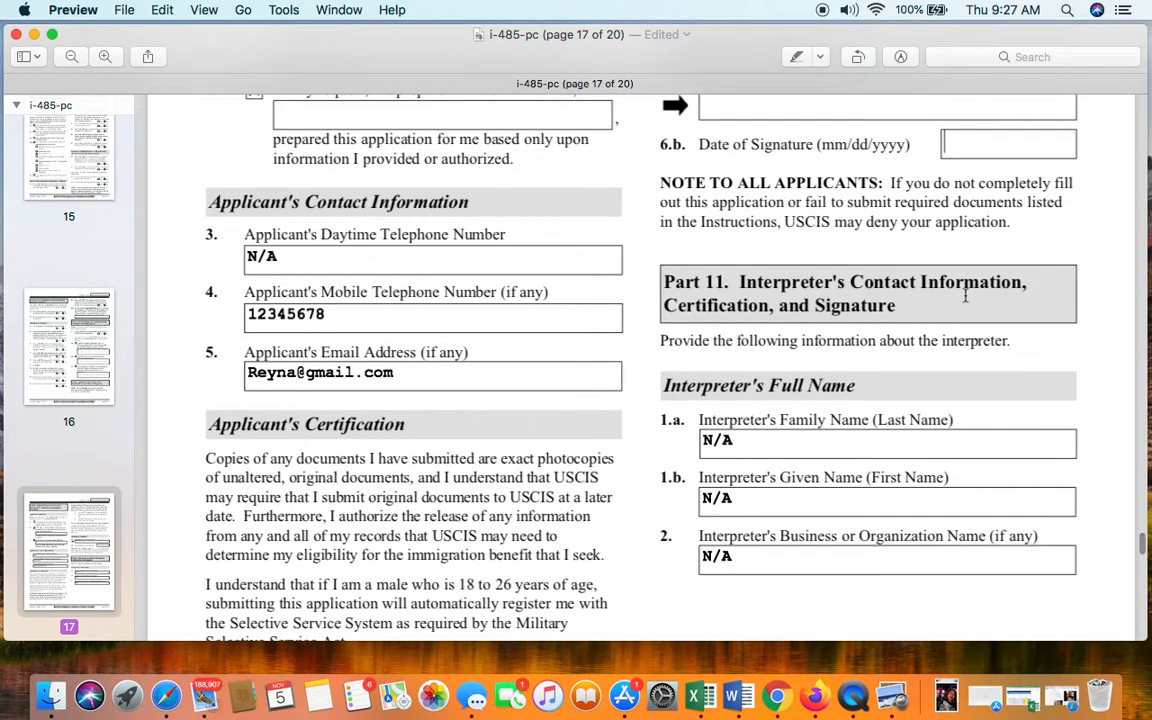
scroll(965, 295, "down", 1)
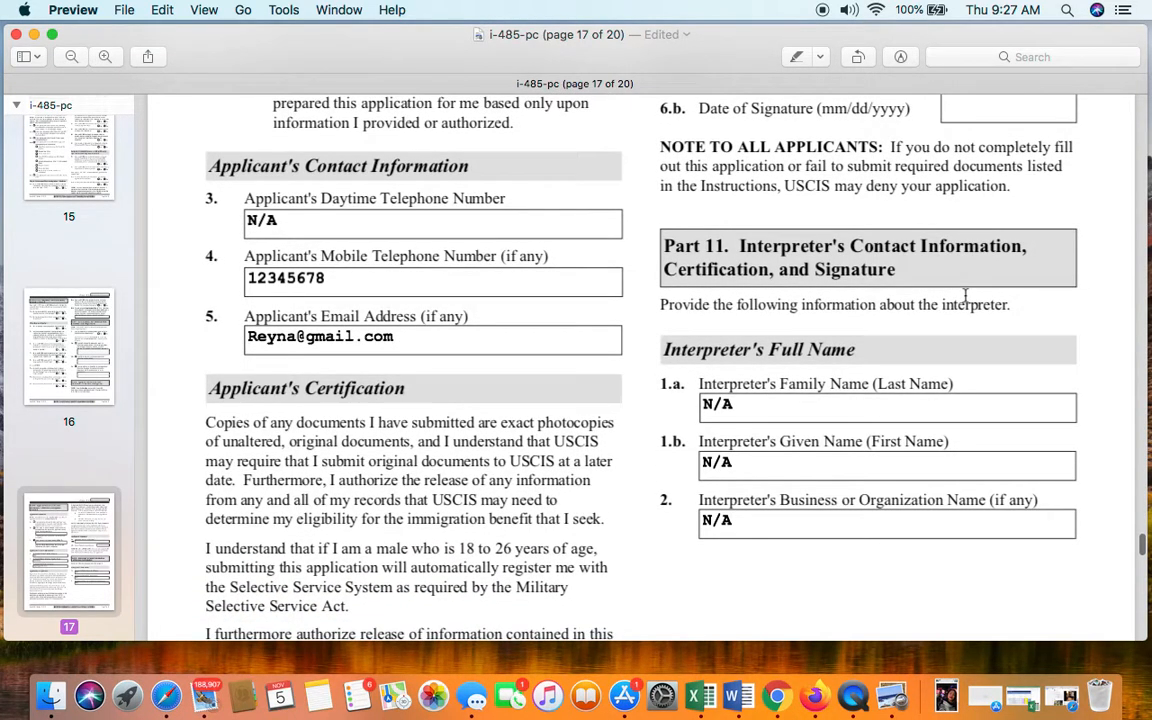
scroll(965, 295, "down", 2)
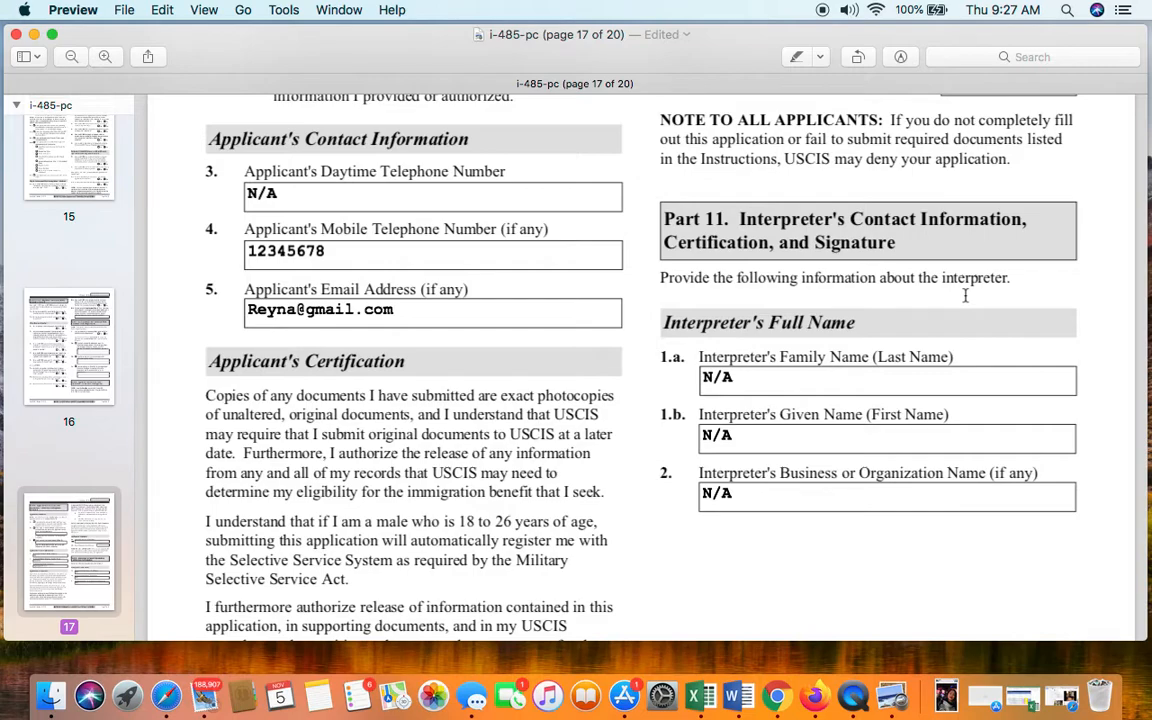
scroll(814, 300, "down", 5)
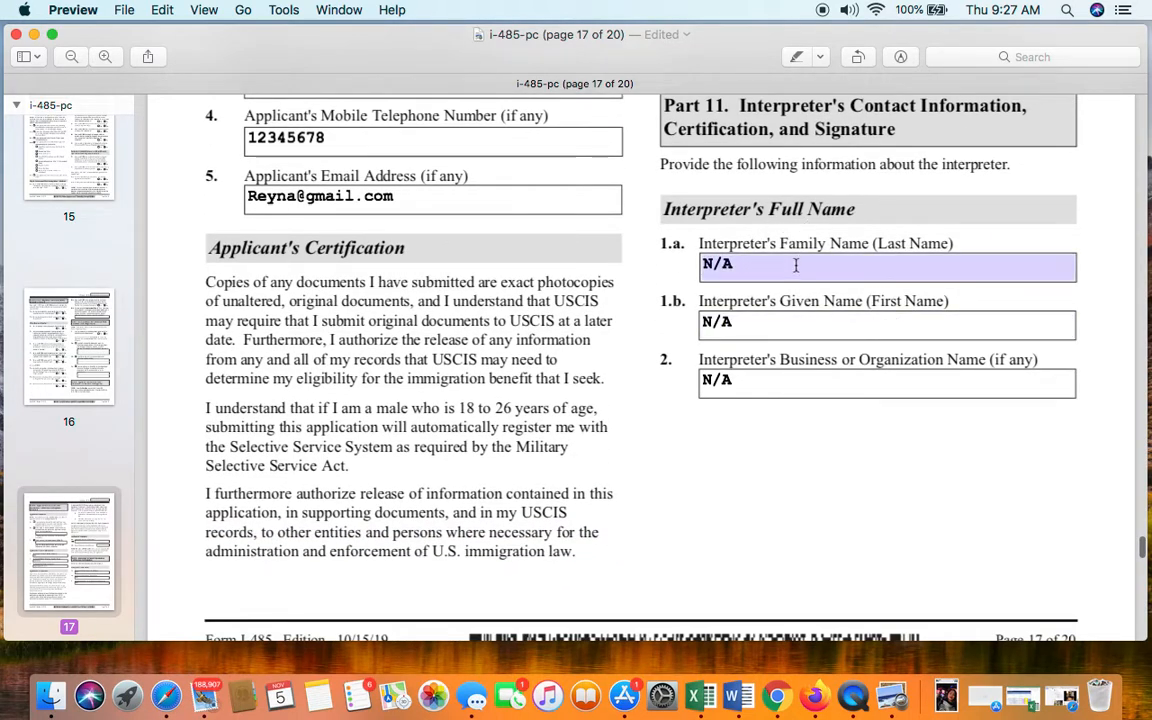
scroll(796, 266, "up", 2)
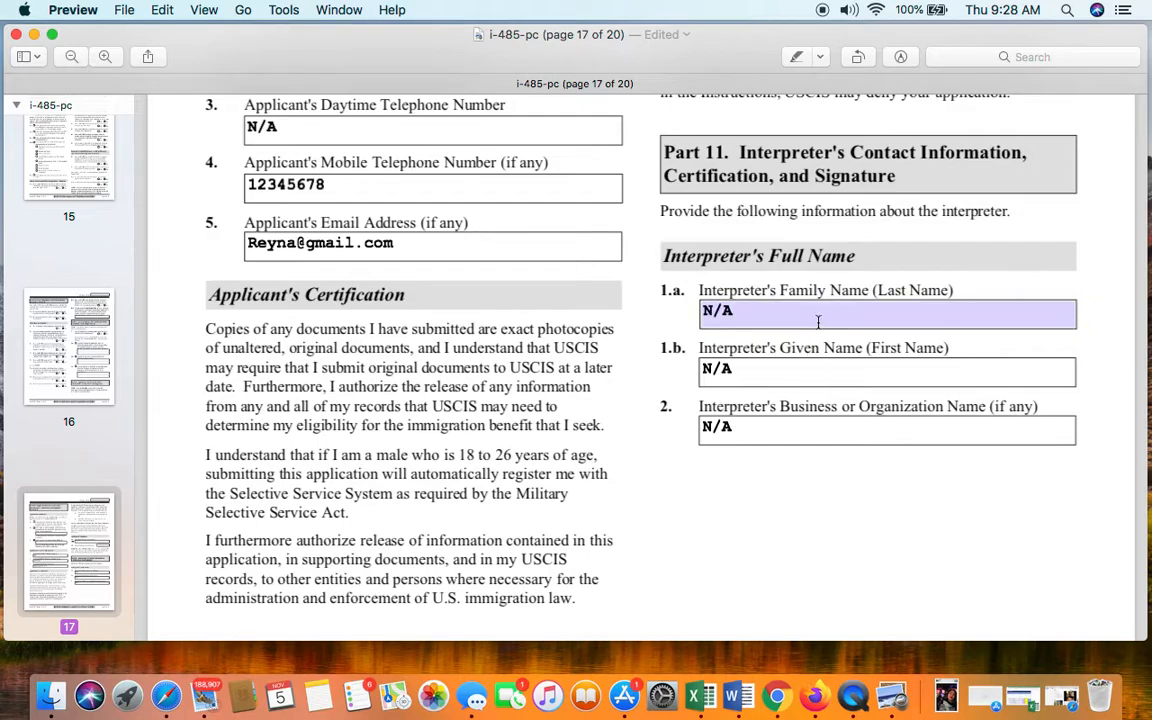
scroll(818, 322, "down", 10)
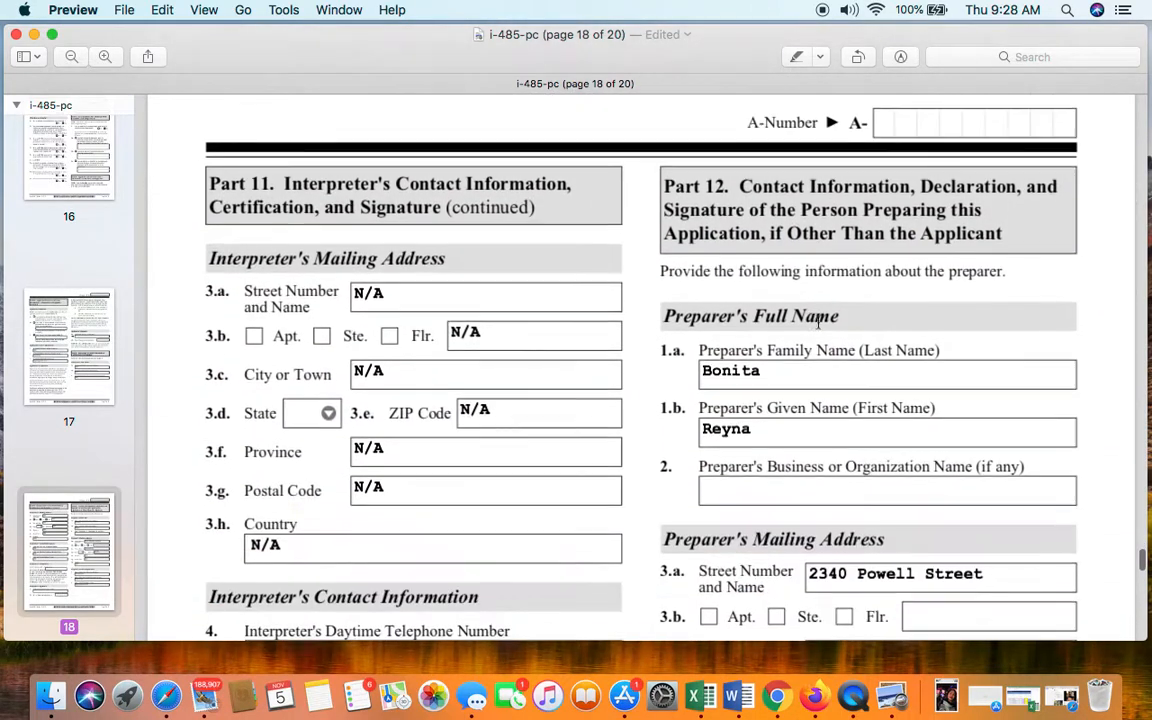
- Check the interpreter's Flr. entry in item 3.b and mobile telephone field
scroll(604, 291, "down", 2)
scroll(604, 291, "up", 2)
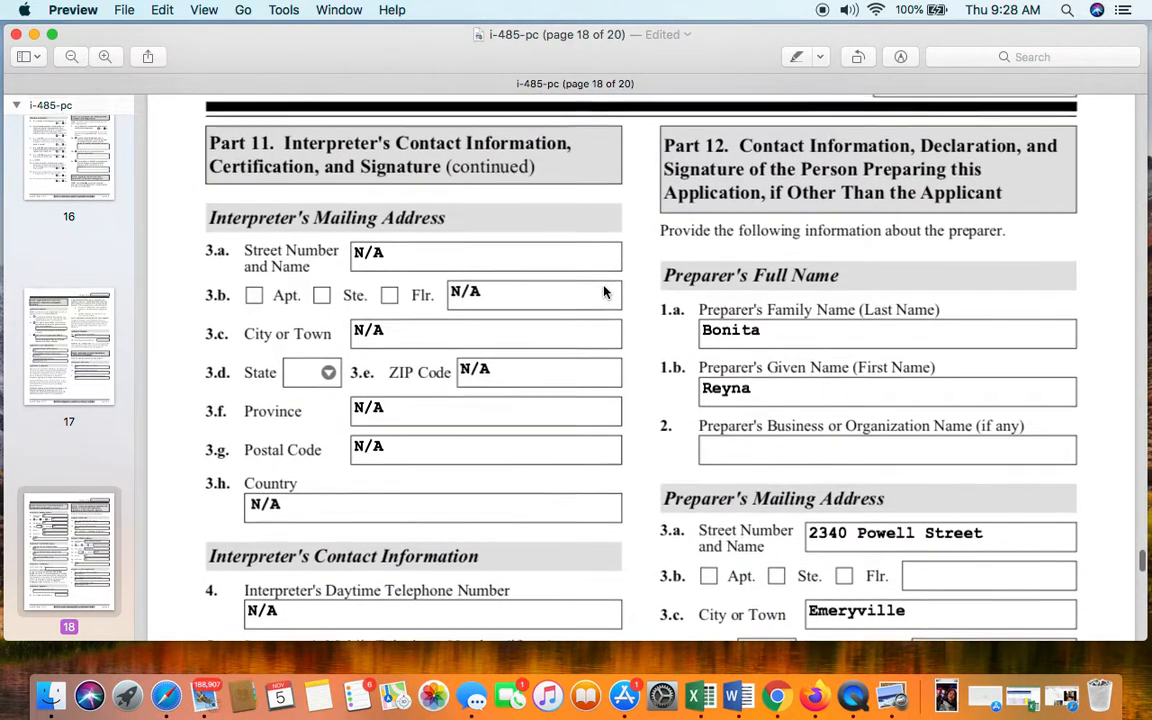
left_click(474, 293)
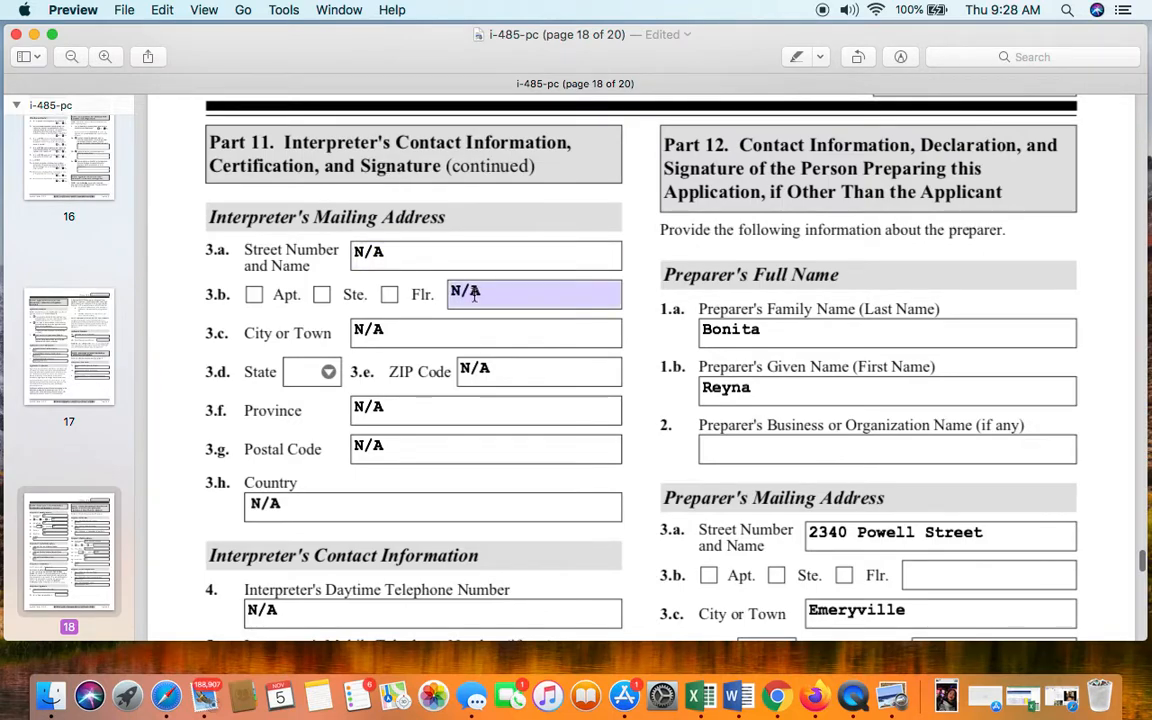
scroll(470, 296, "down", 5)
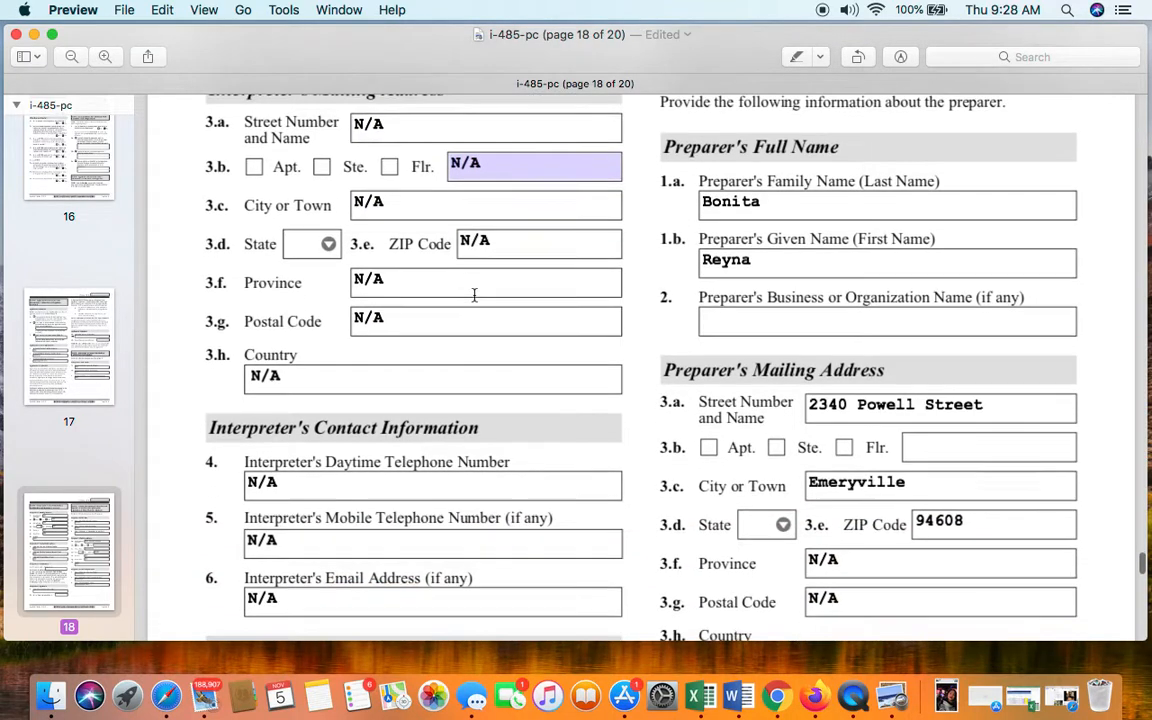
left_click(424, 390)
scroll(424, 390, "down", 2)
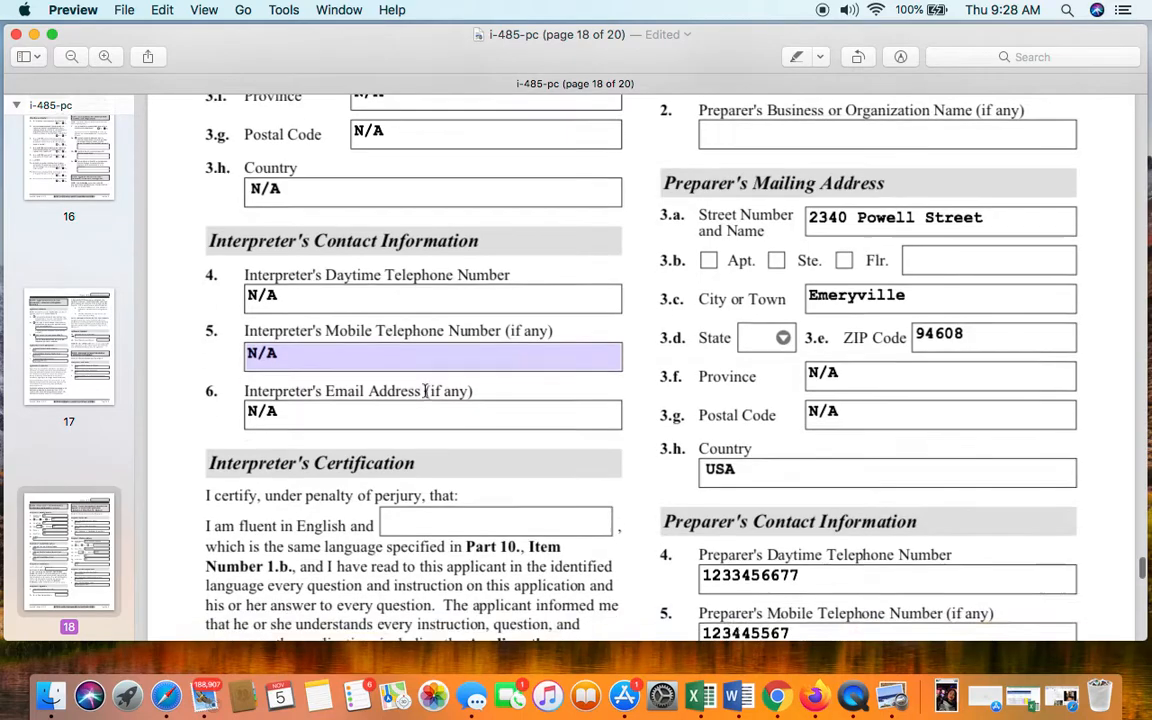
scroll(424, 391, "up", 3)
left_click(427, 420)
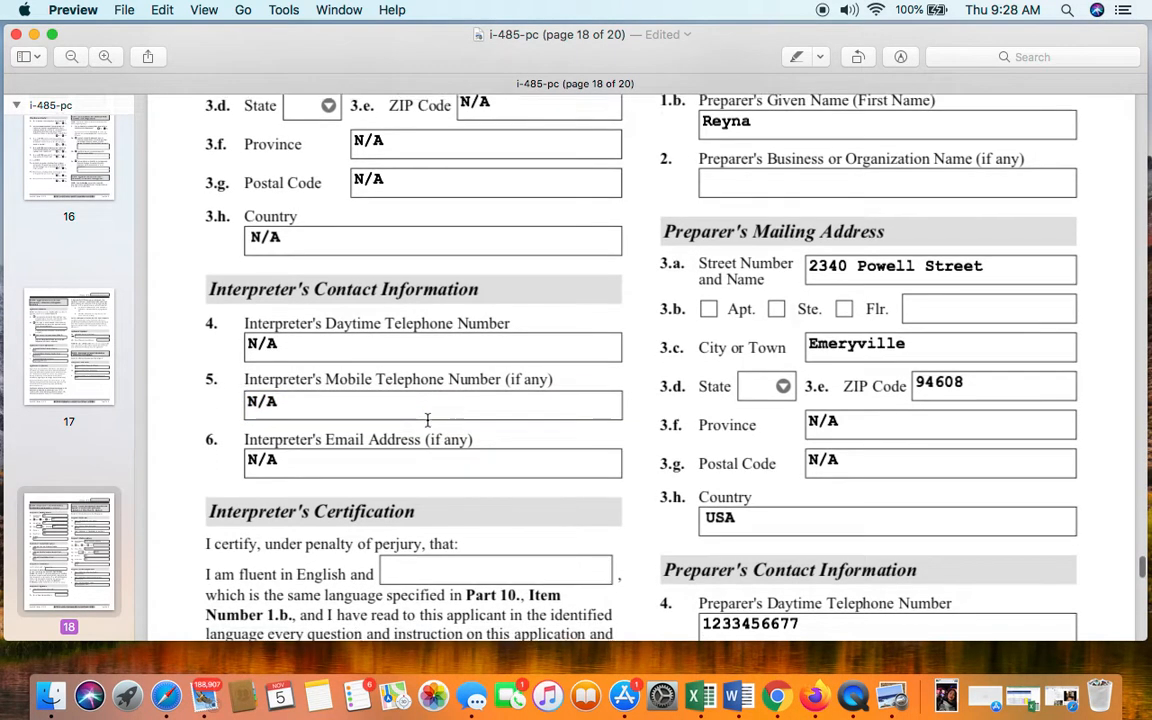
- Check the interpreter's language fluency field on page 18
scroll(427, 420, "down", 3)
scroll(427, 420, "down", 3)
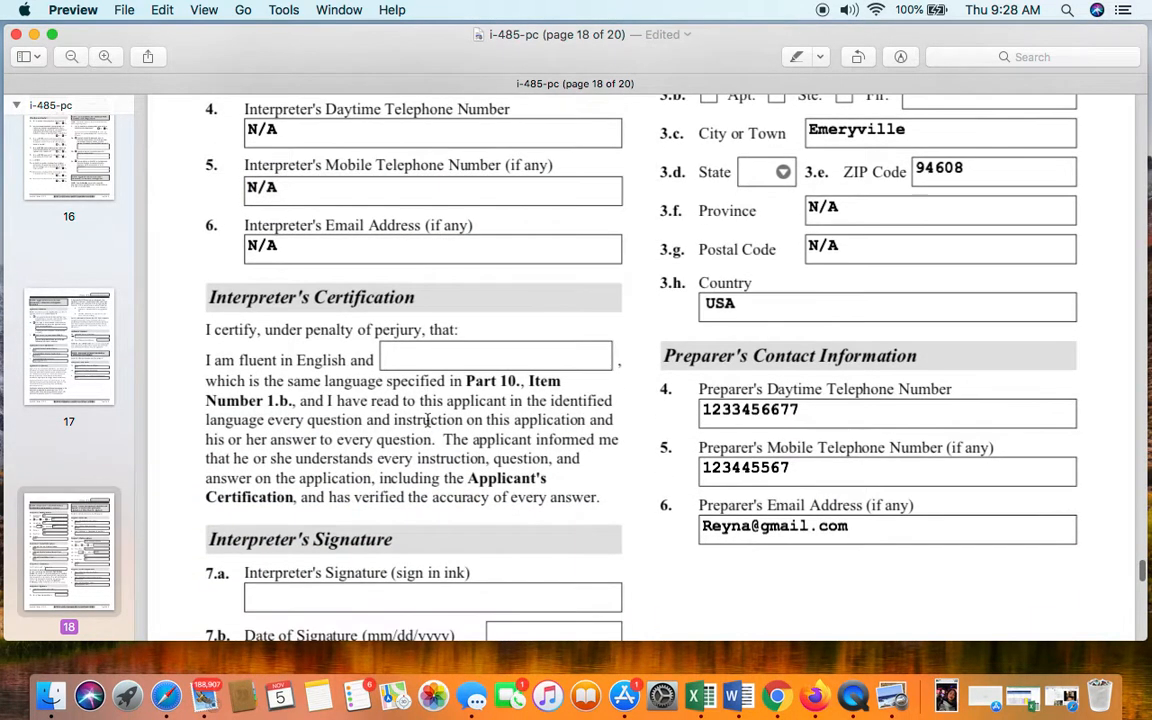
scroll(427, 420, "up", 7)
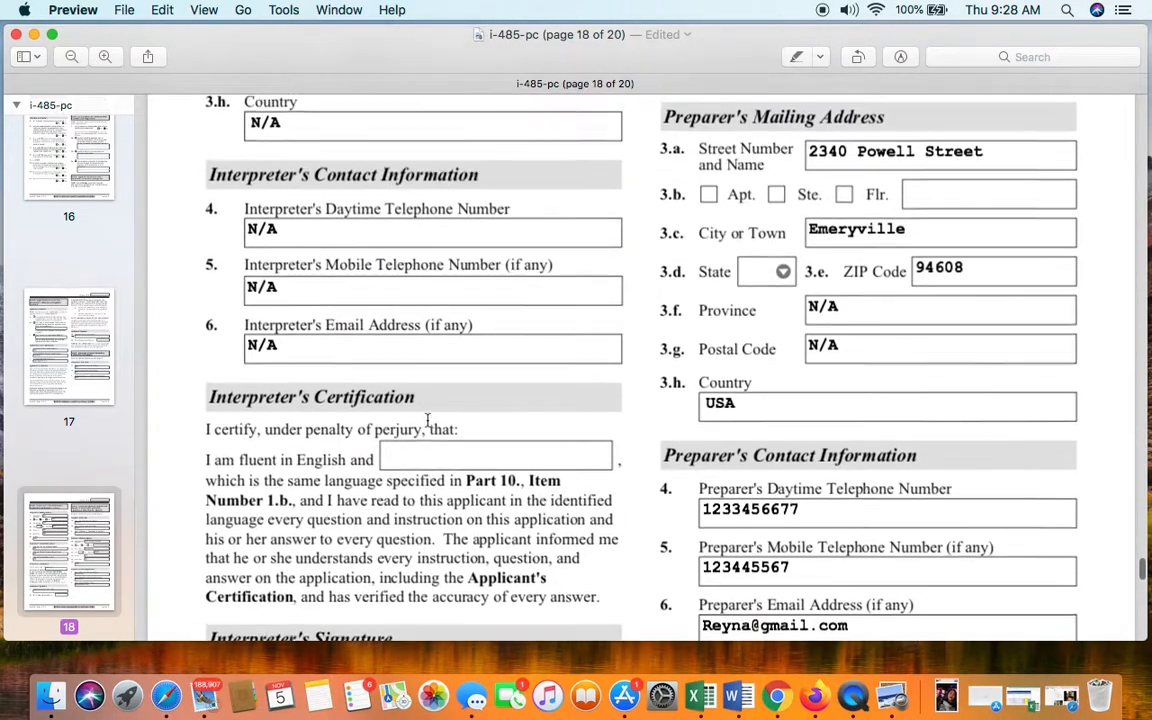
scroll(410, 464, "down", 6)
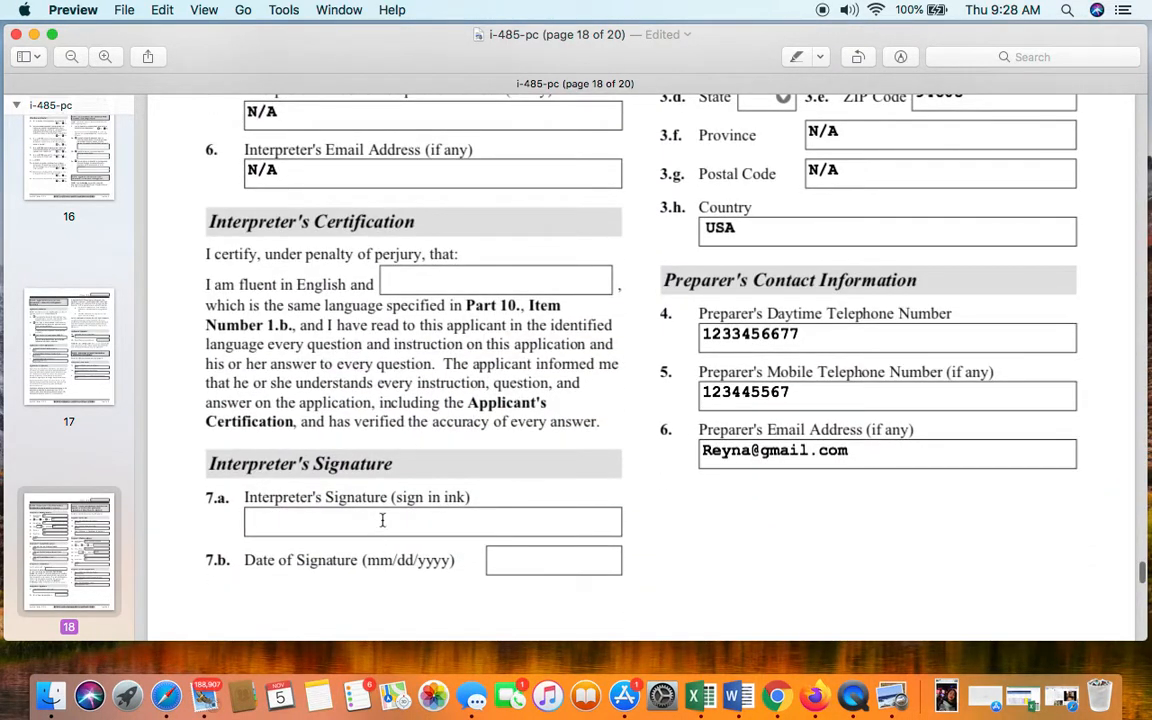
left_click(463, 283)
scroll(476, 289, "up", 6)
scroll(475, 291, "up", 5)
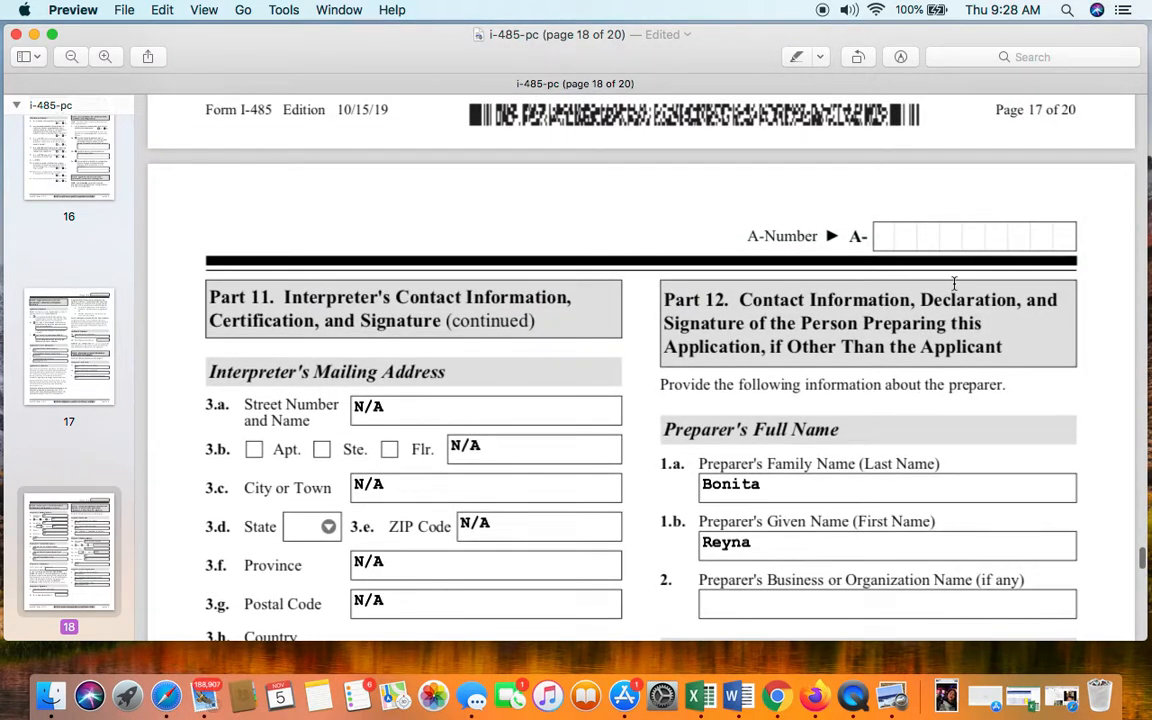
scroll(970, 280, "down", 2)
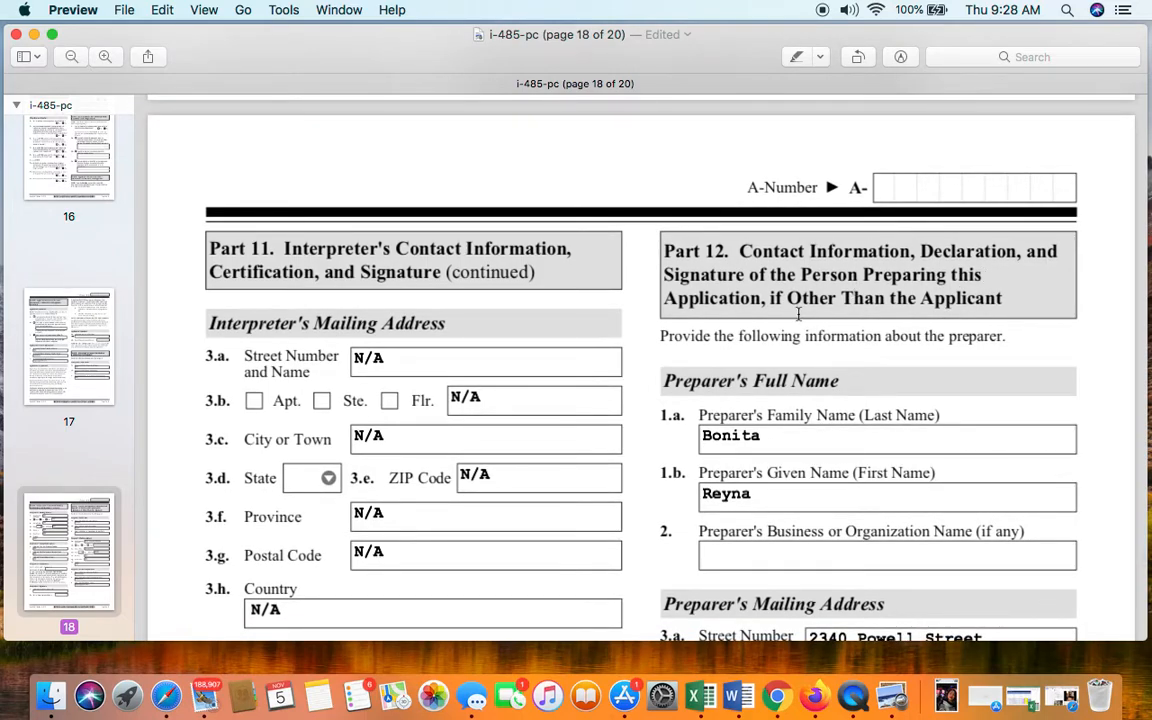
scroll(798, 314, "down", 5)
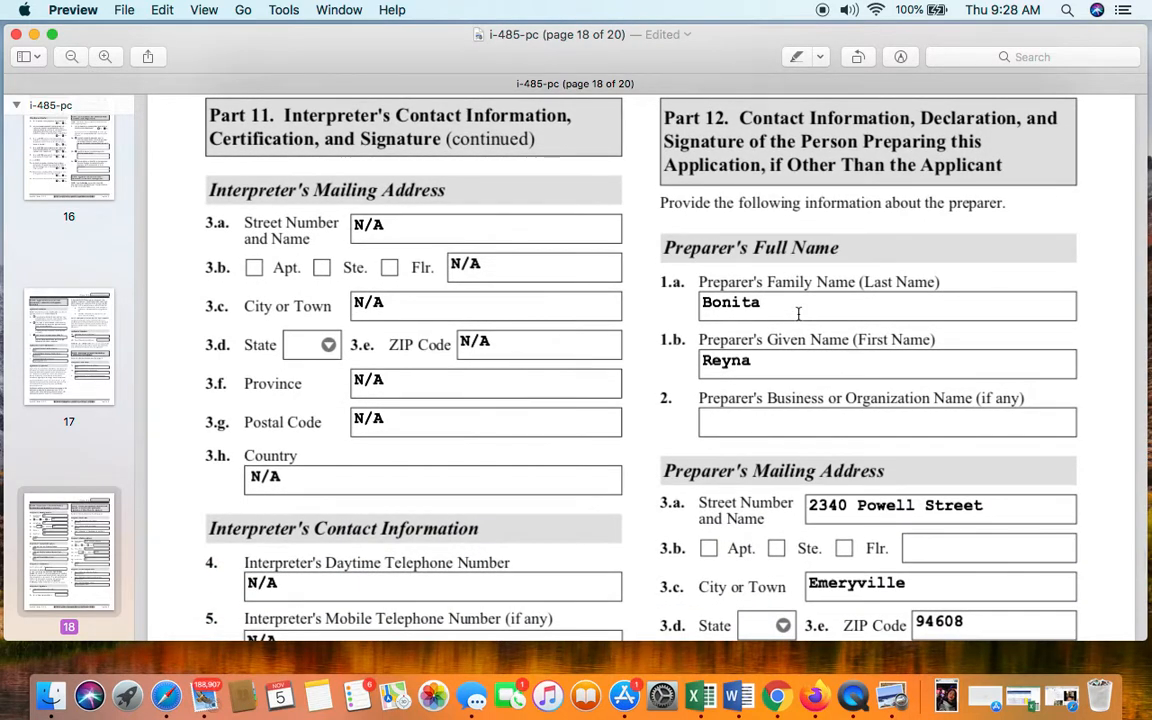
- Enter N/A in the preparer's Business or Organization Name field after checking the name fields
left_click(798, 314)
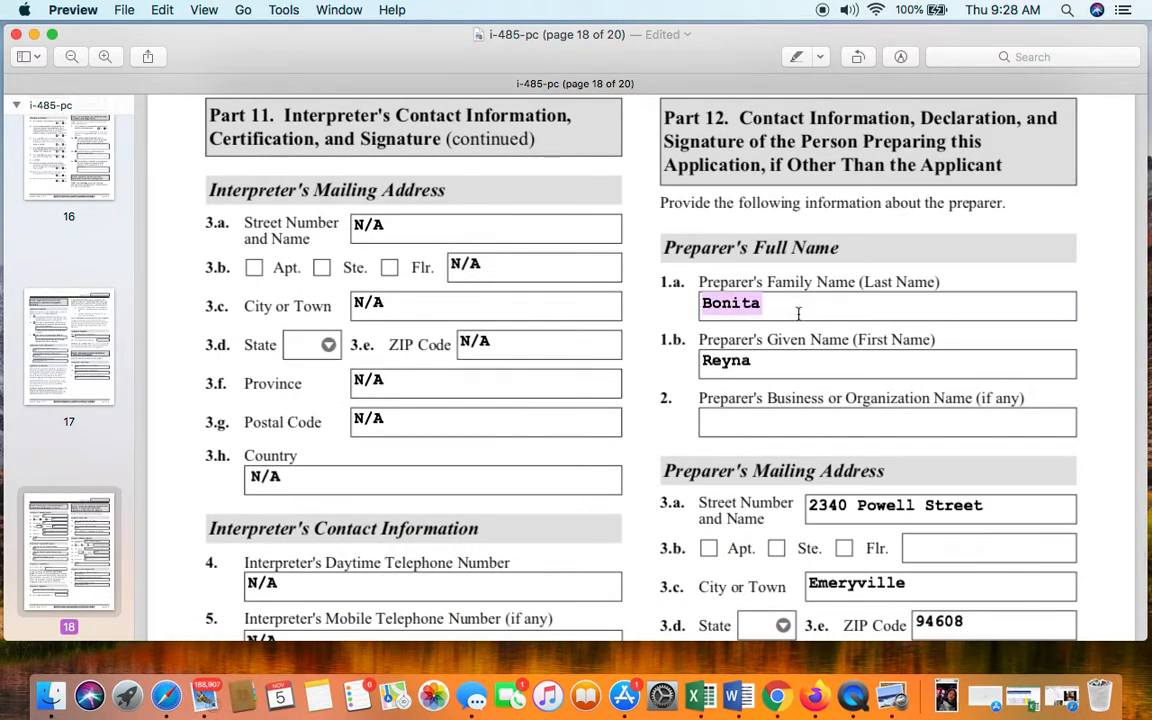
left_click(821, 303)
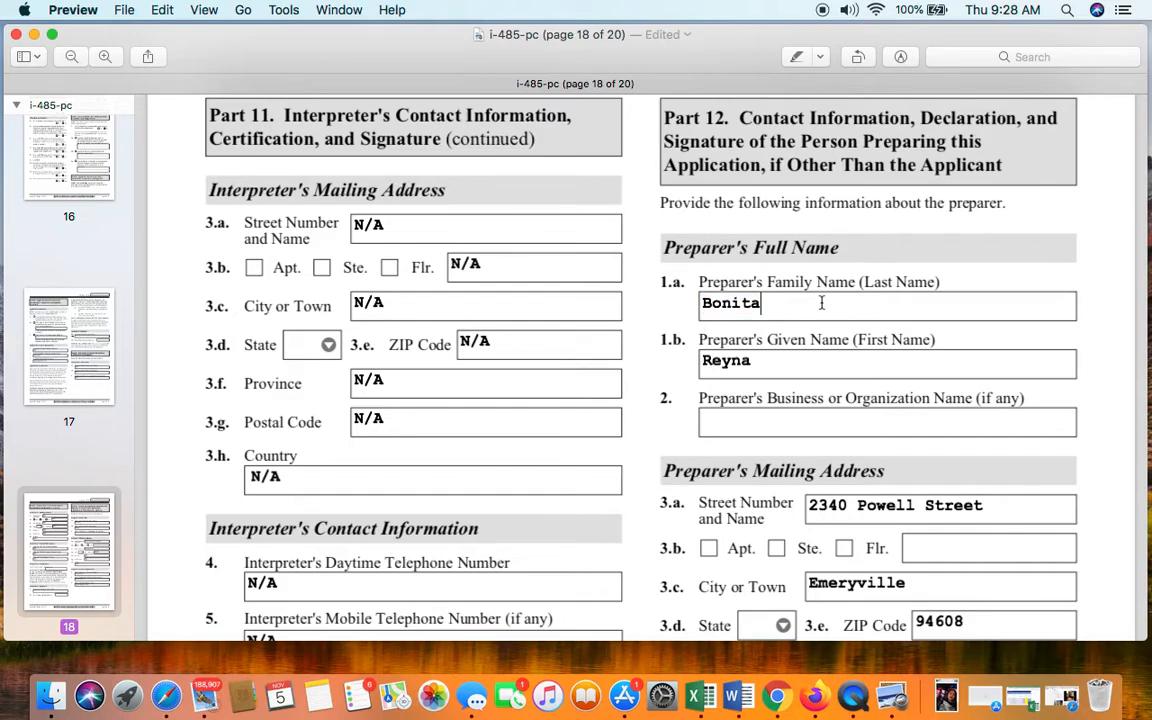
left_click(828, 363)
left_click(712, 412)
scroll(858, 418, "down", 3)
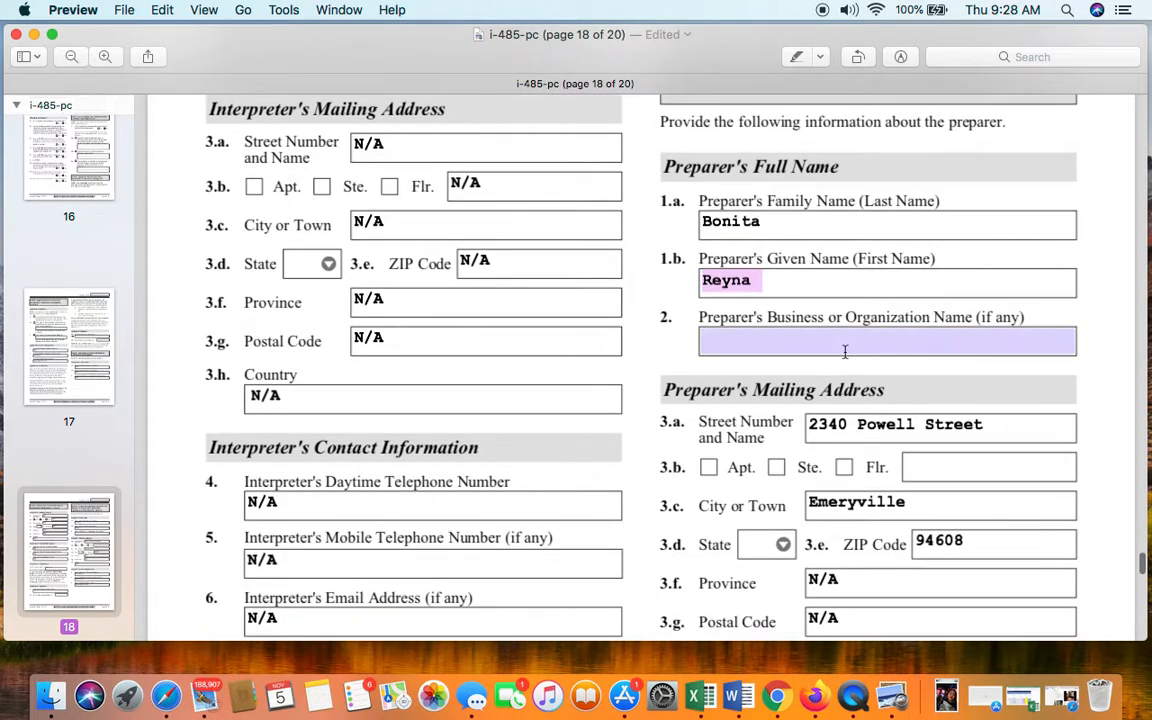
left_click(845, 351)
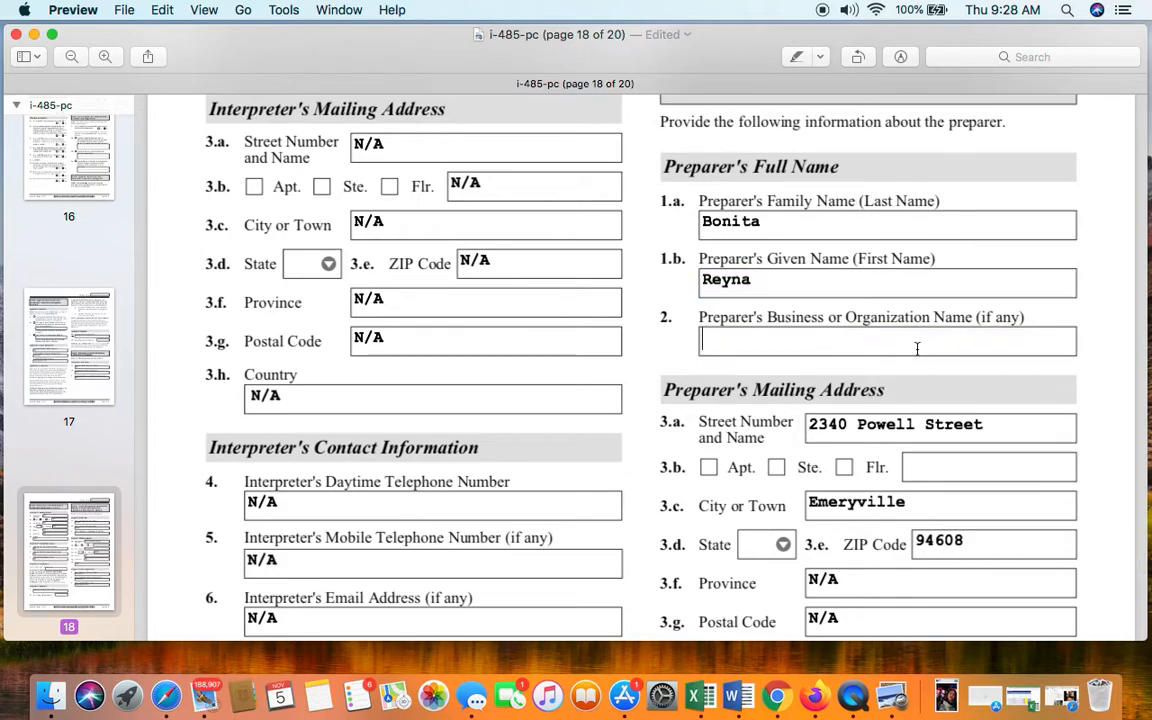
type("N/A")
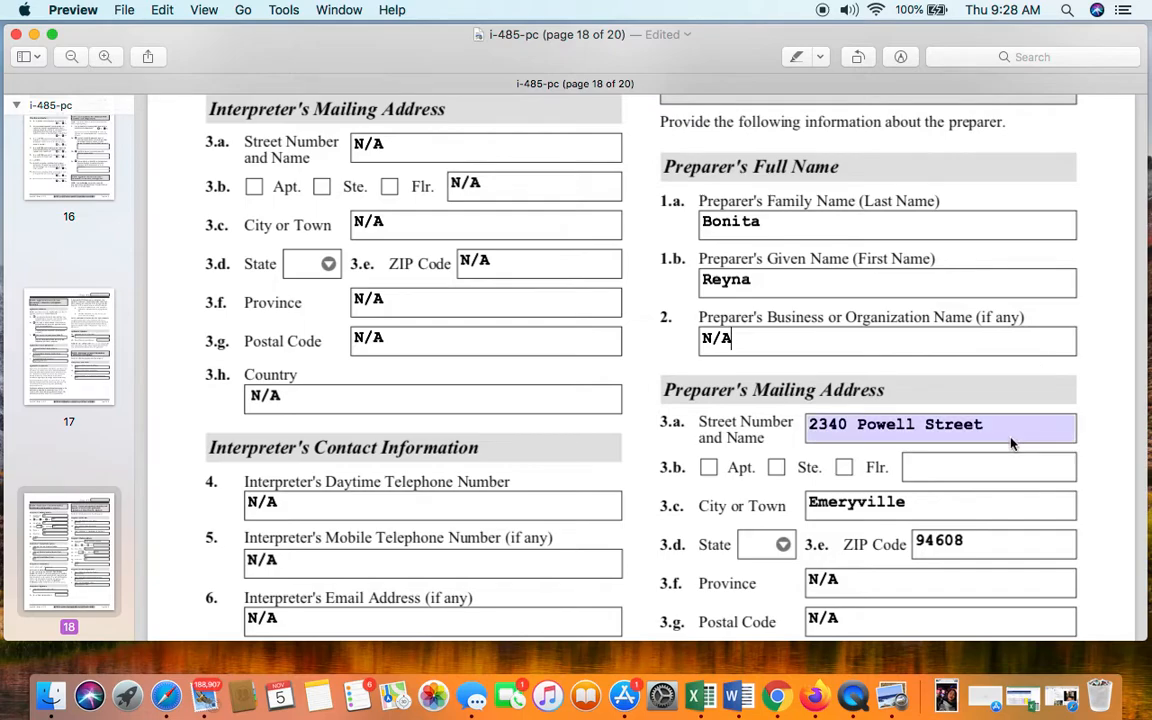
- Correct the preparer's street number in item 3.a to 123
scroll(1010, 442, "down", 2)
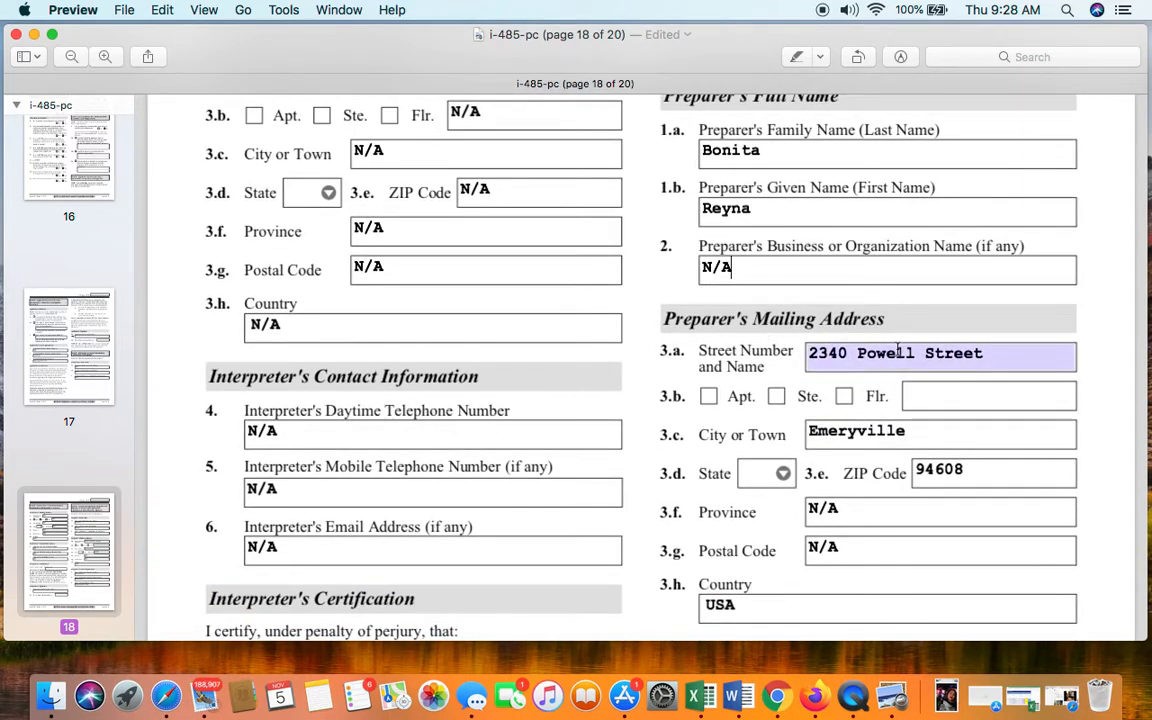
left_click(838, 354)
key("BackSpace")
key("BackSpace")
key("BackSpace")
type("123")
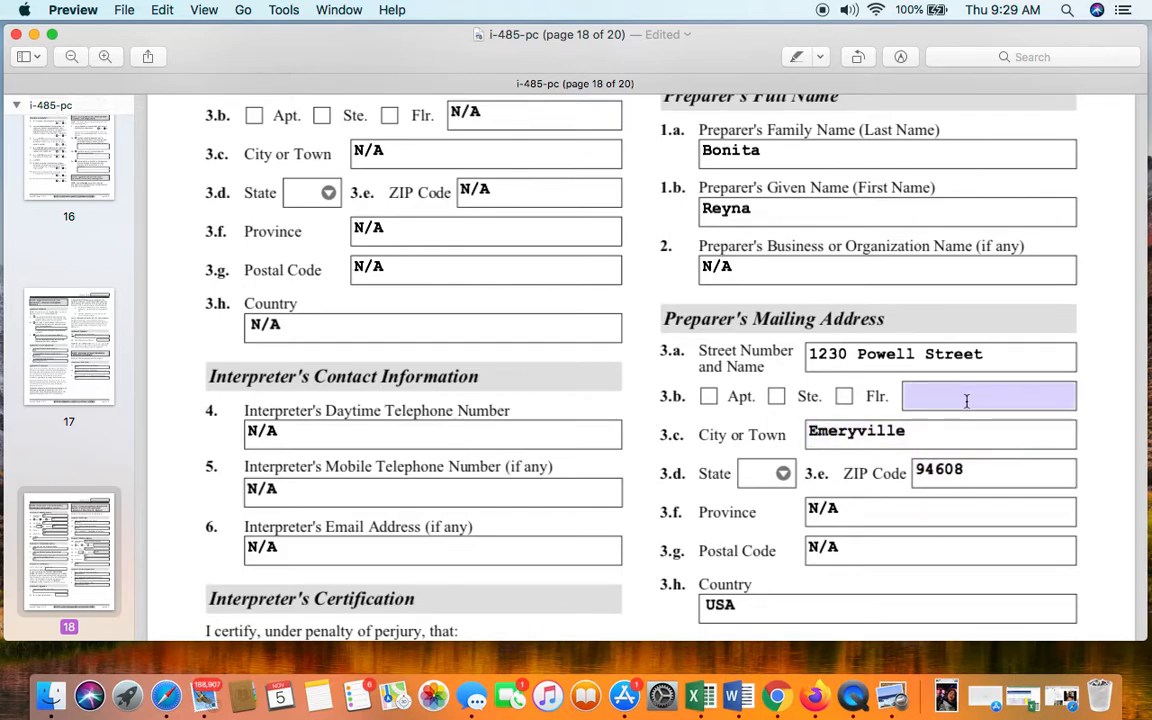
- Review the preparer's daytime telephone, mobile telephone and e-mail entries
scroll(967, 400, "down", 5)
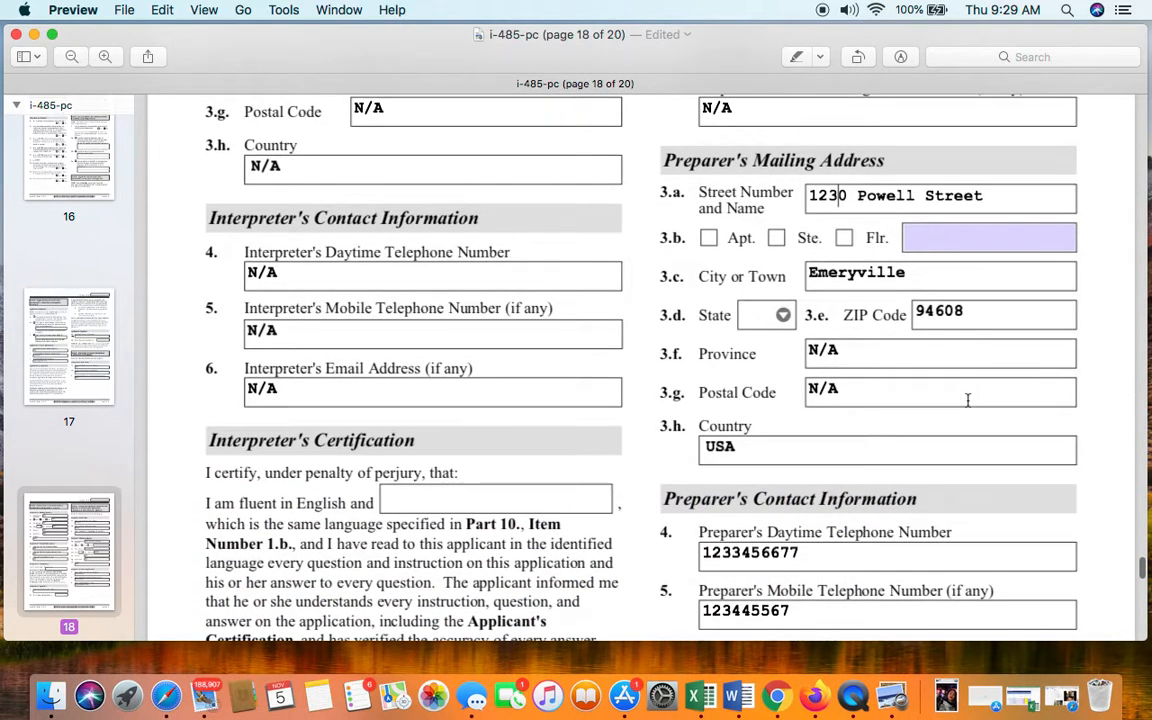
scroll(967, 400, "down", 1)
scroll(967, 400, "up", 2)
scroll(967, 400, "down", 5)
left_click(966, 400)
scroll(900, 390, "down", 1)
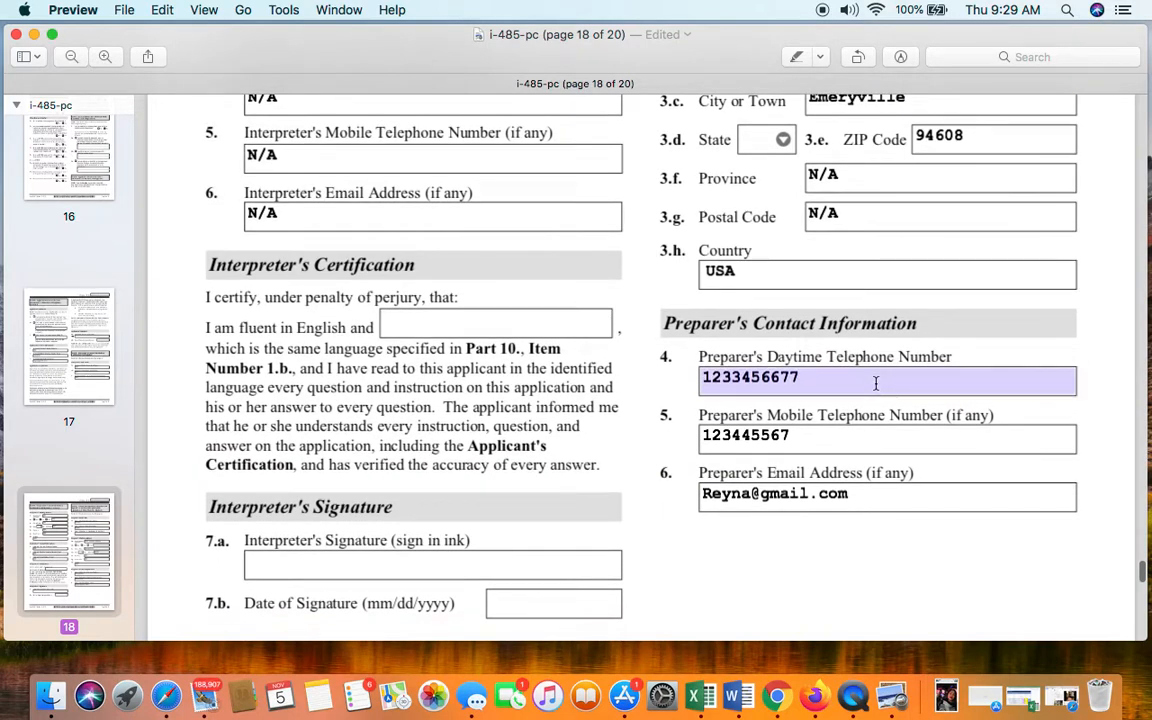
left_click(875, 383)
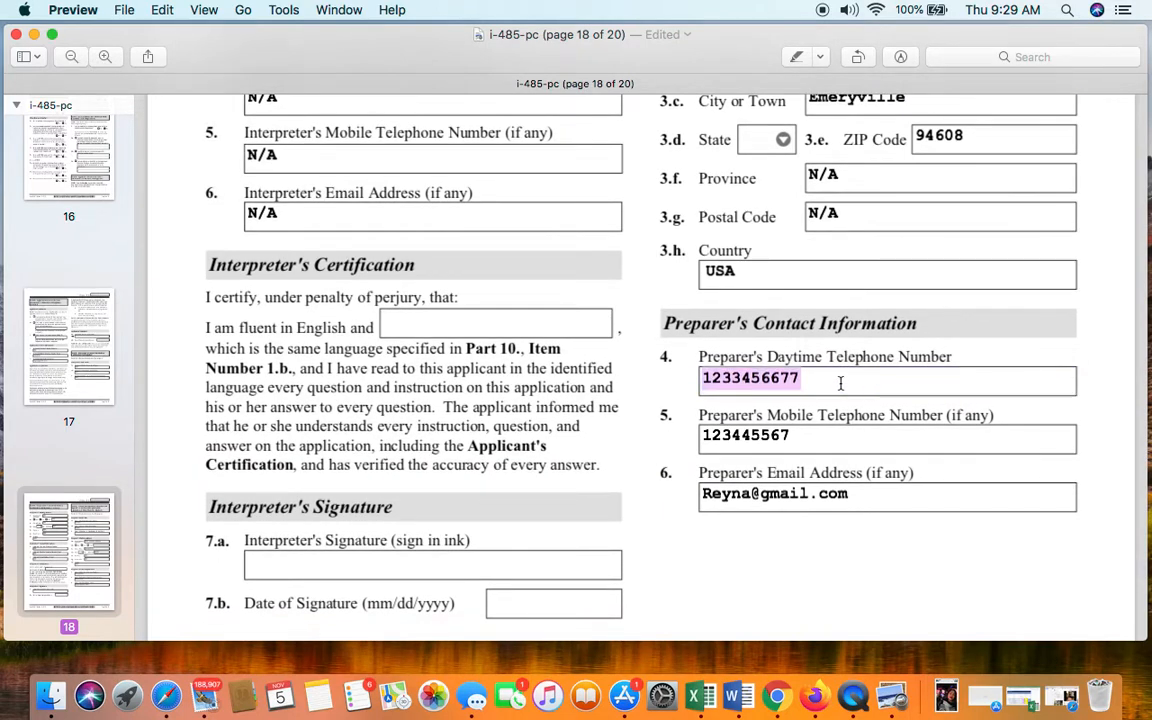
left_click(831, 446)
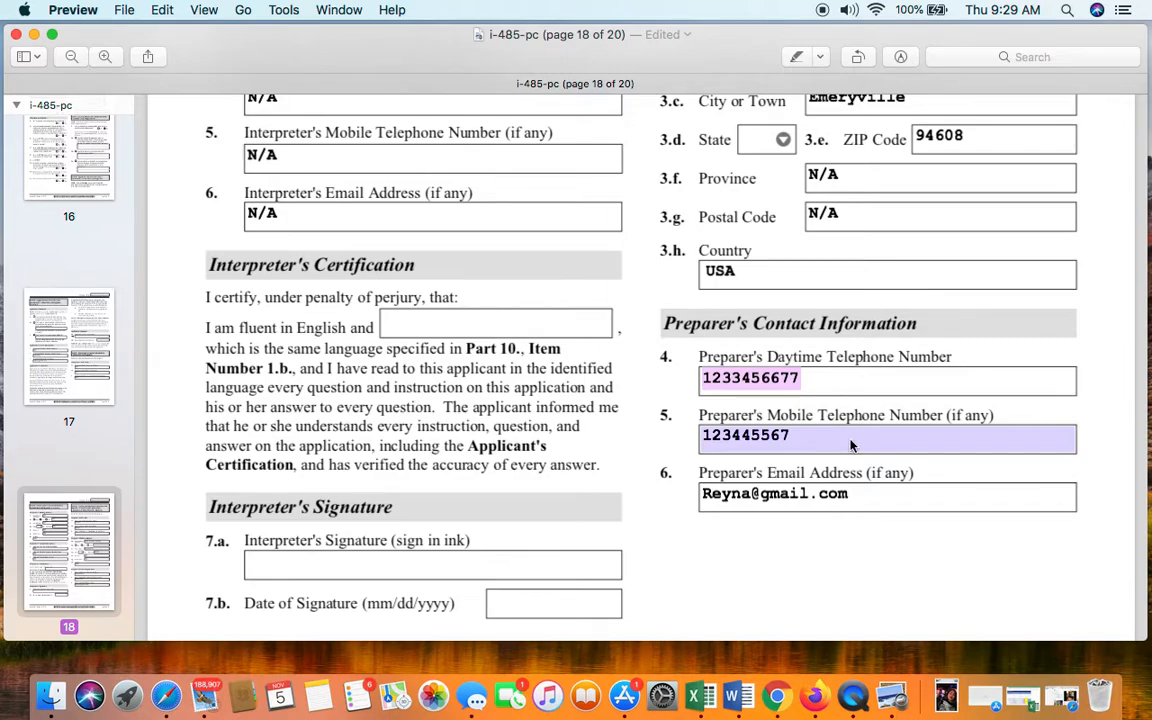
left_click(931, 491)
scroll(931, 491, "down", 5)
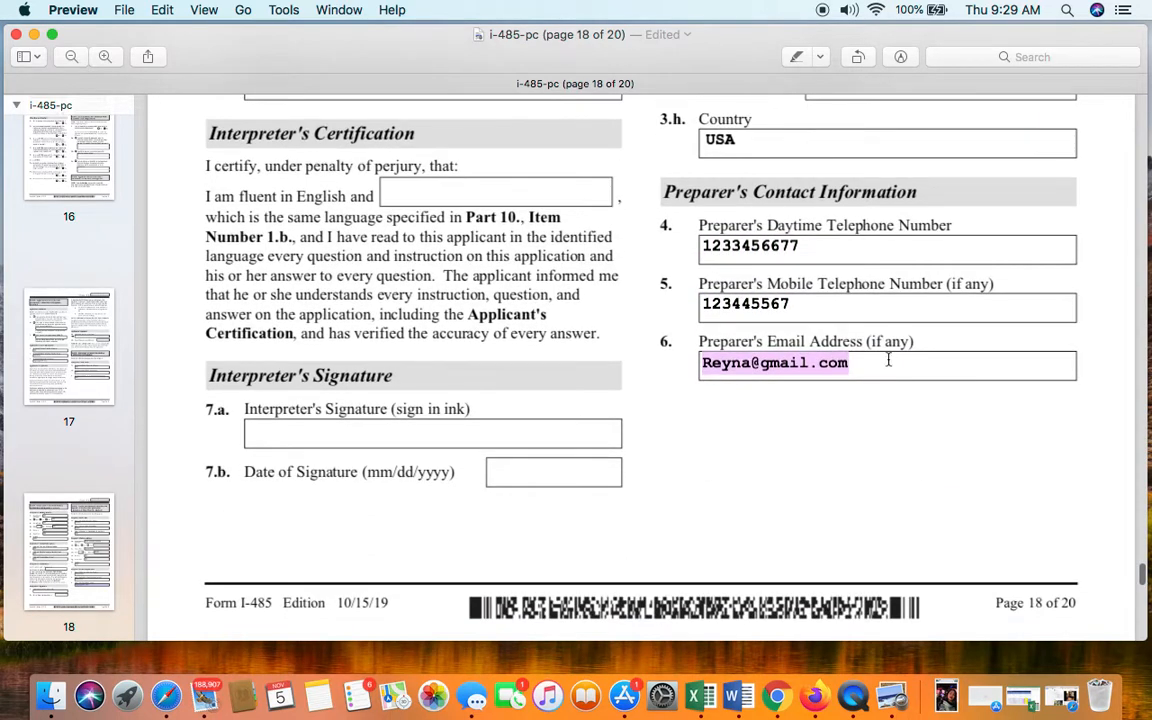
left_click(1003, 360)
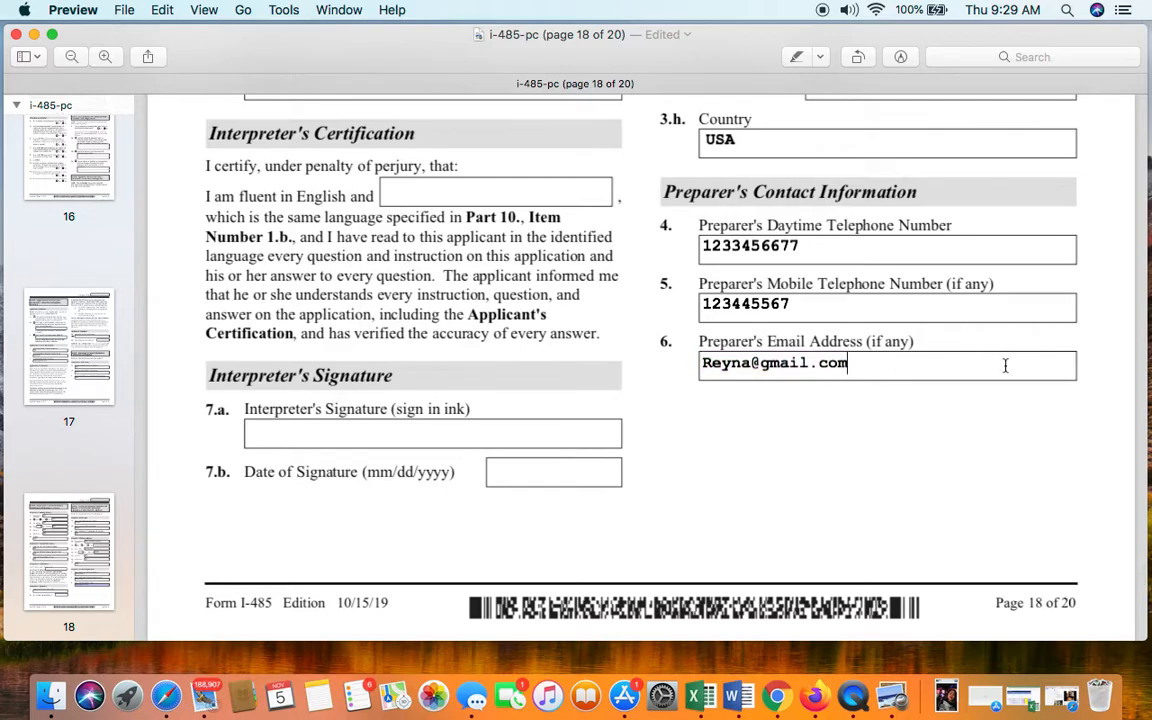
- Scroll down to page 19's preparer statement, where item 7.a is checked
scroll(958, 381, "down", 10)
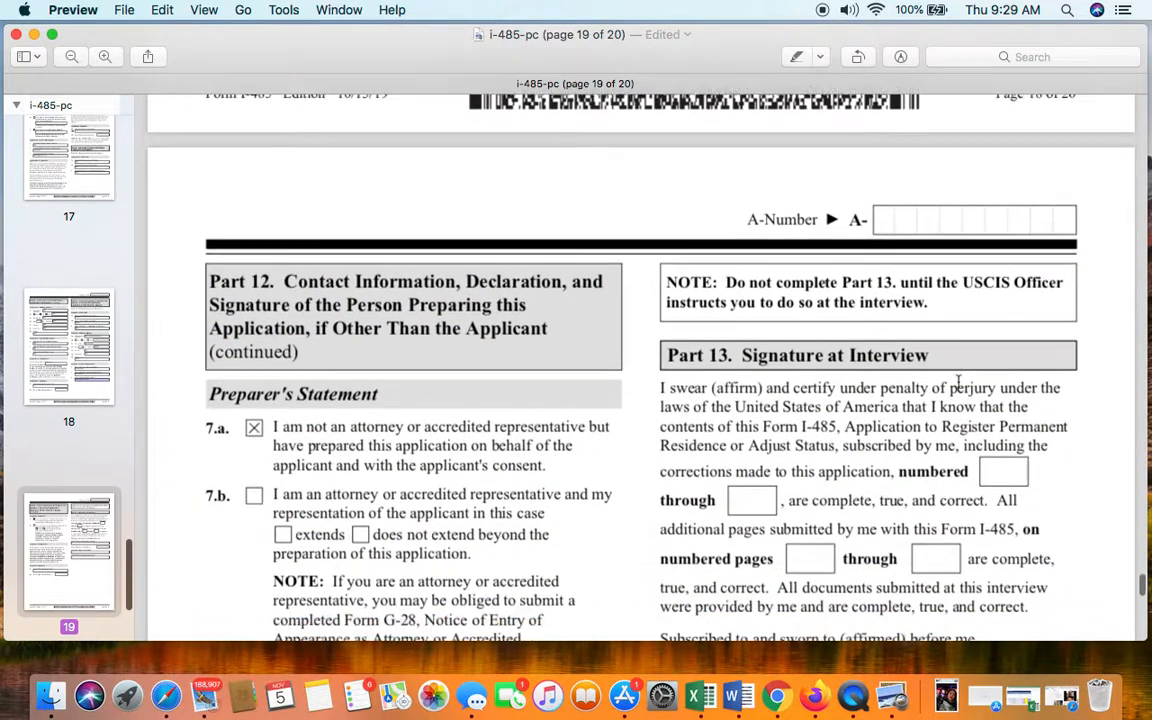
scroll(958, 381, "down", 3)
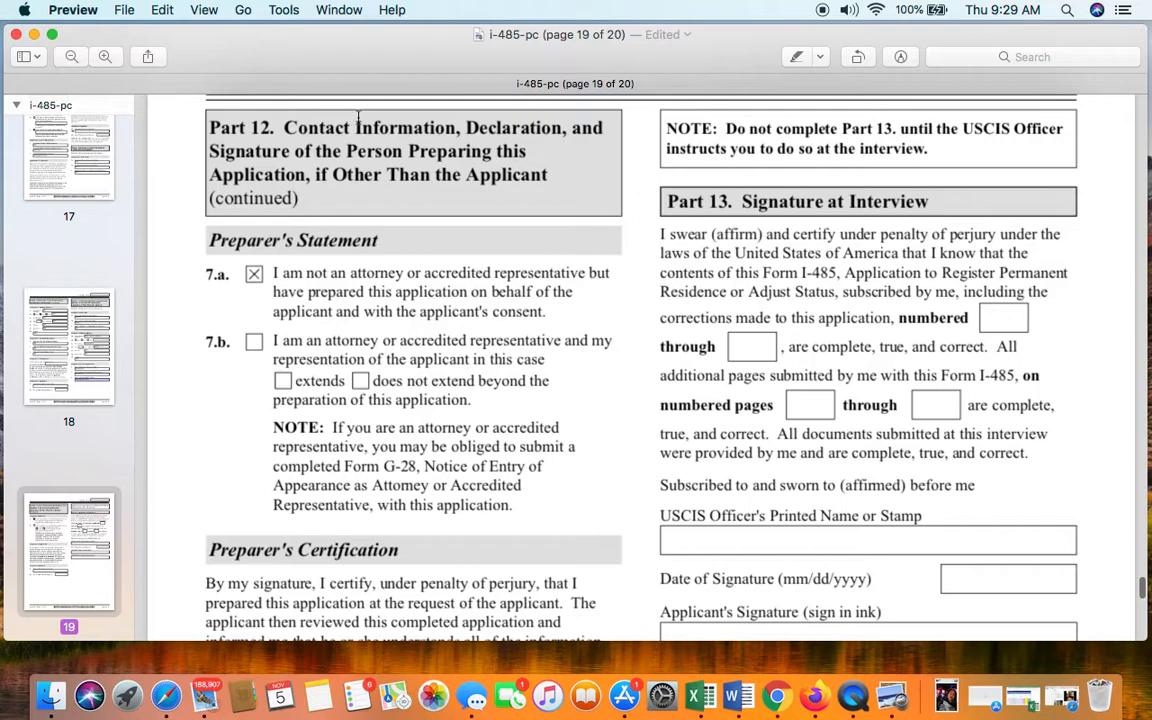
scroll(376, 199, "down", 1)
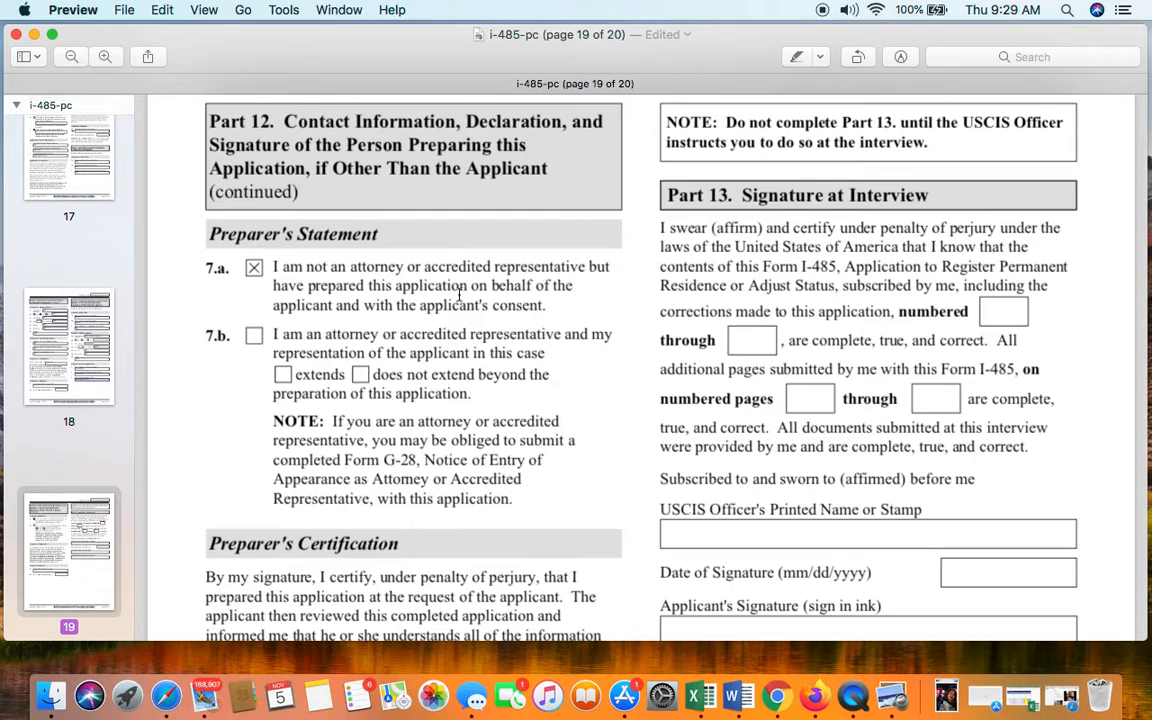
scroll(450, 290, "down", 1)
scroll(450, 290, "up", 1)
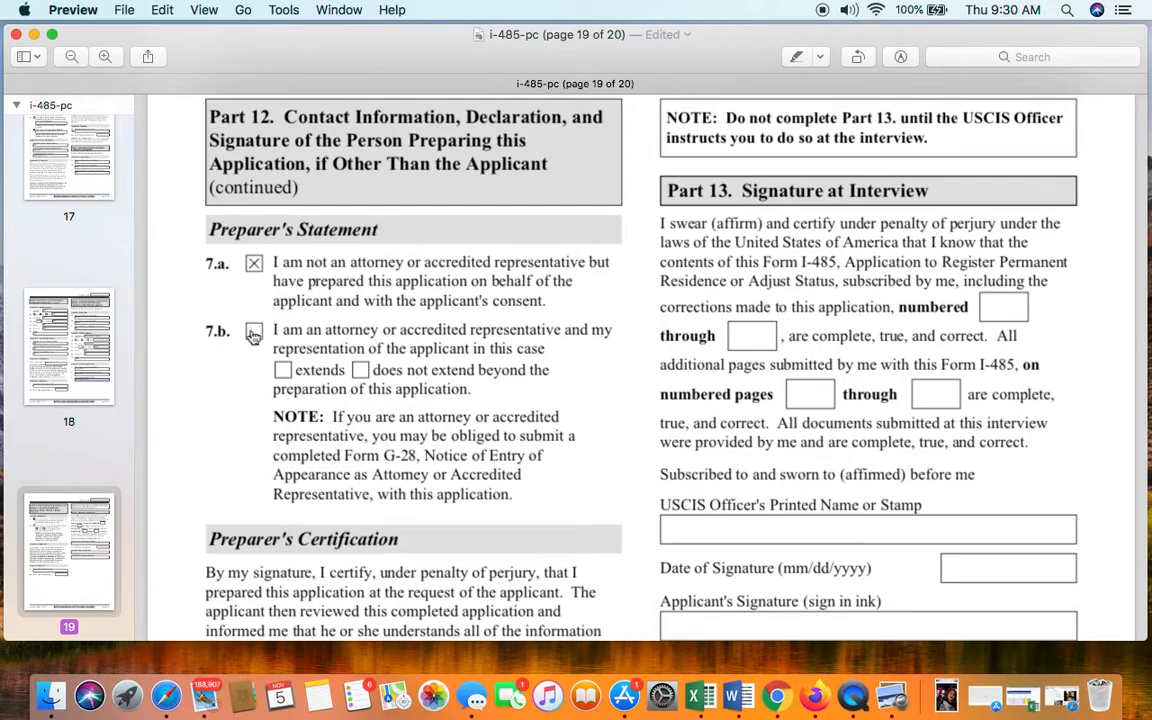
scroll(387, 401, "down", 5)
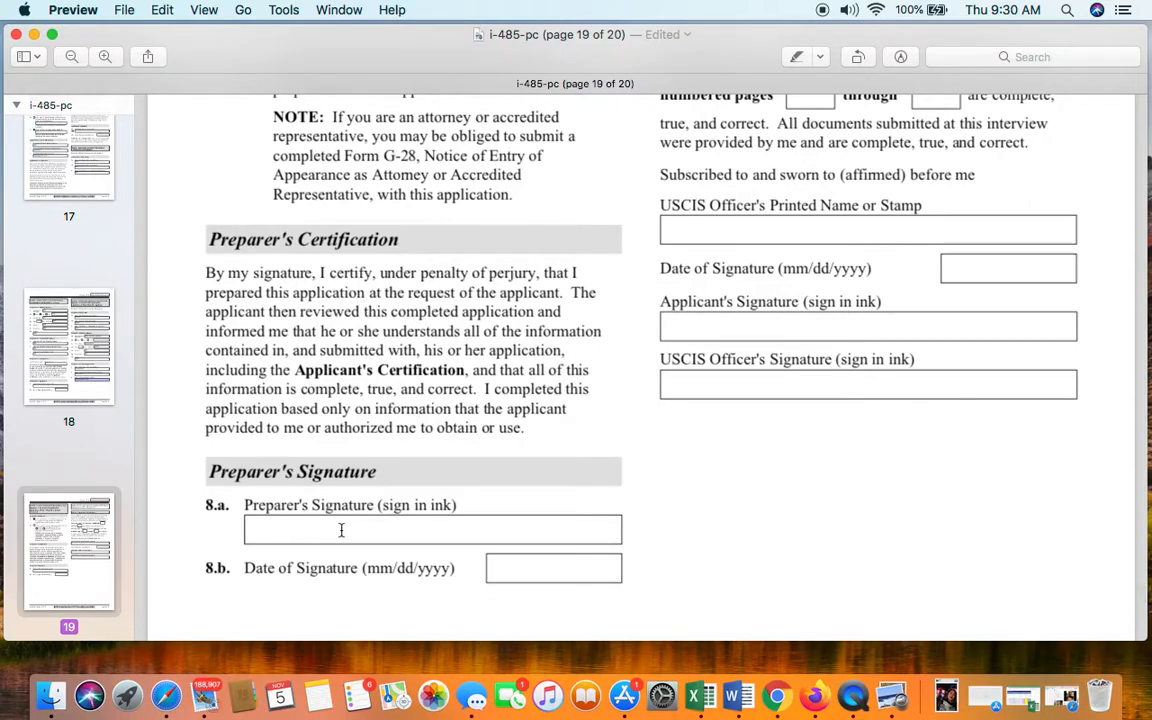
scroll(335, 515, "down", 1)
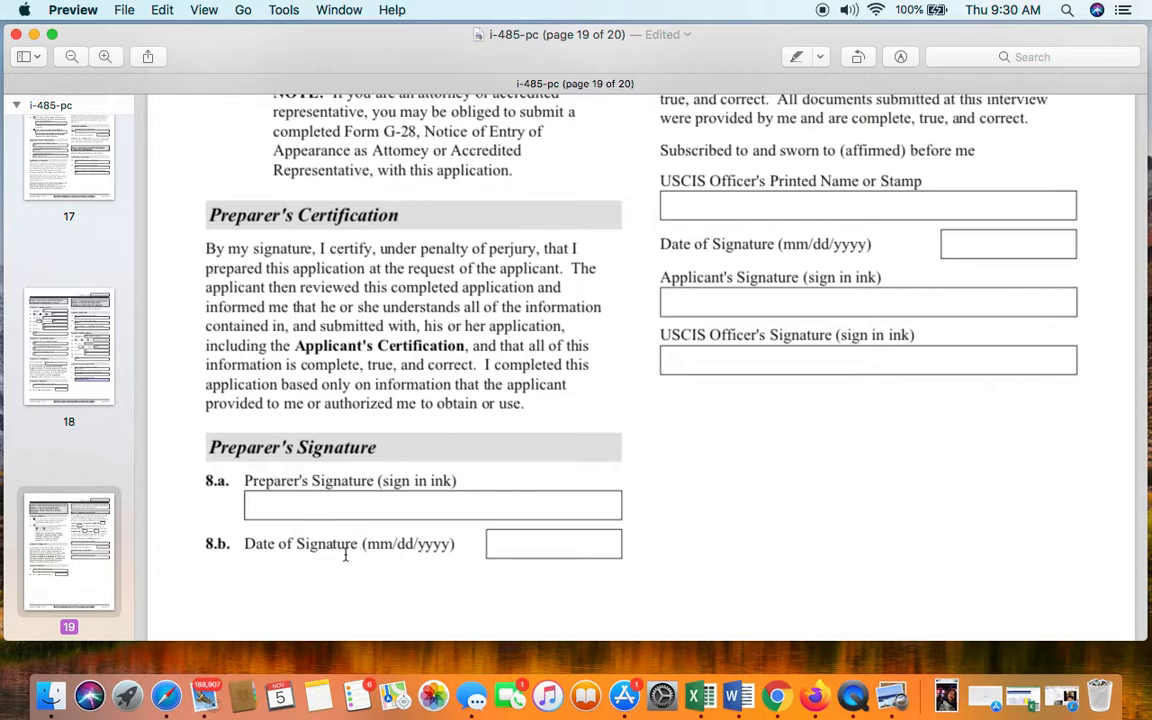
- Inspect the preparer's date of signature field and continue to page 20, Part 14
left_click(547, 546)
left_click(552, 548)
scroll(733, 355, "up", 10)
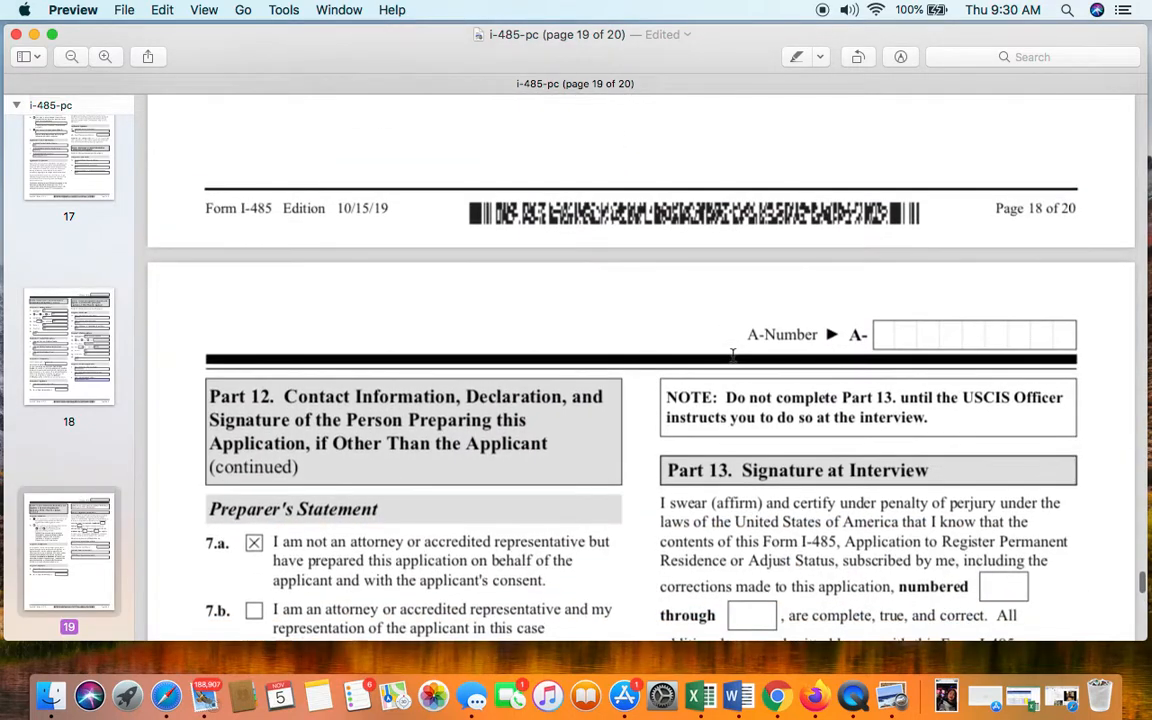
scroll(733, 355, "down", 2)
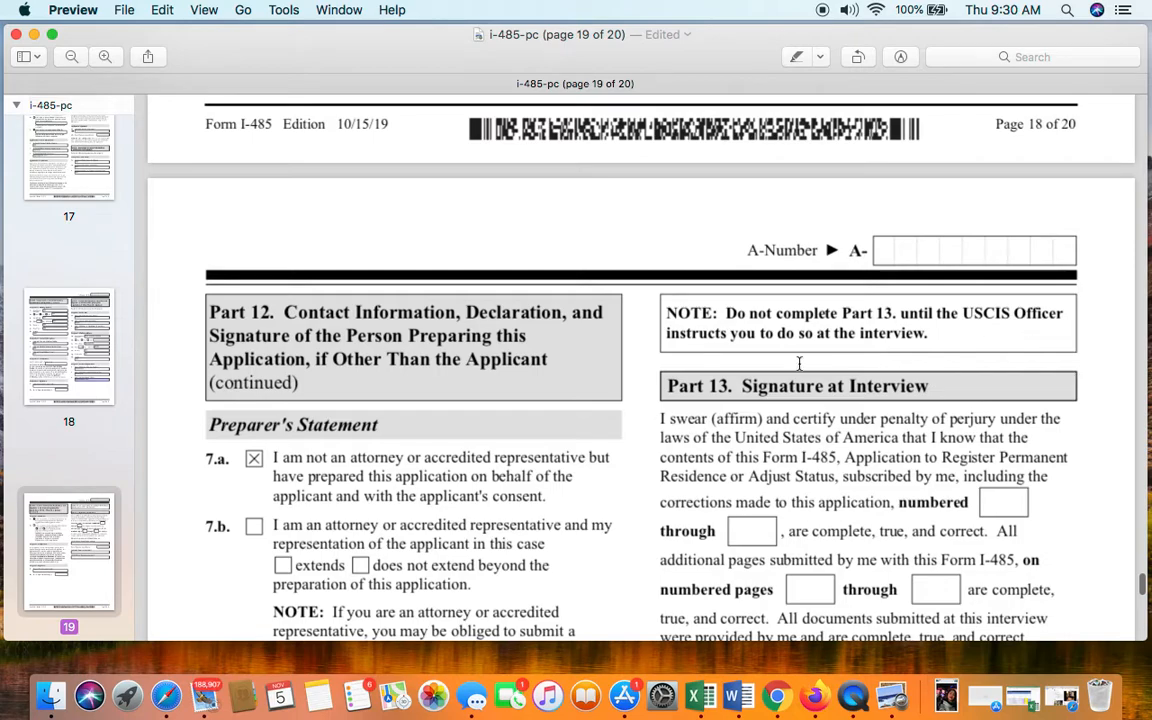
scroll(799, 363, "down", 5)
scroll(799, 371, "up", 1)
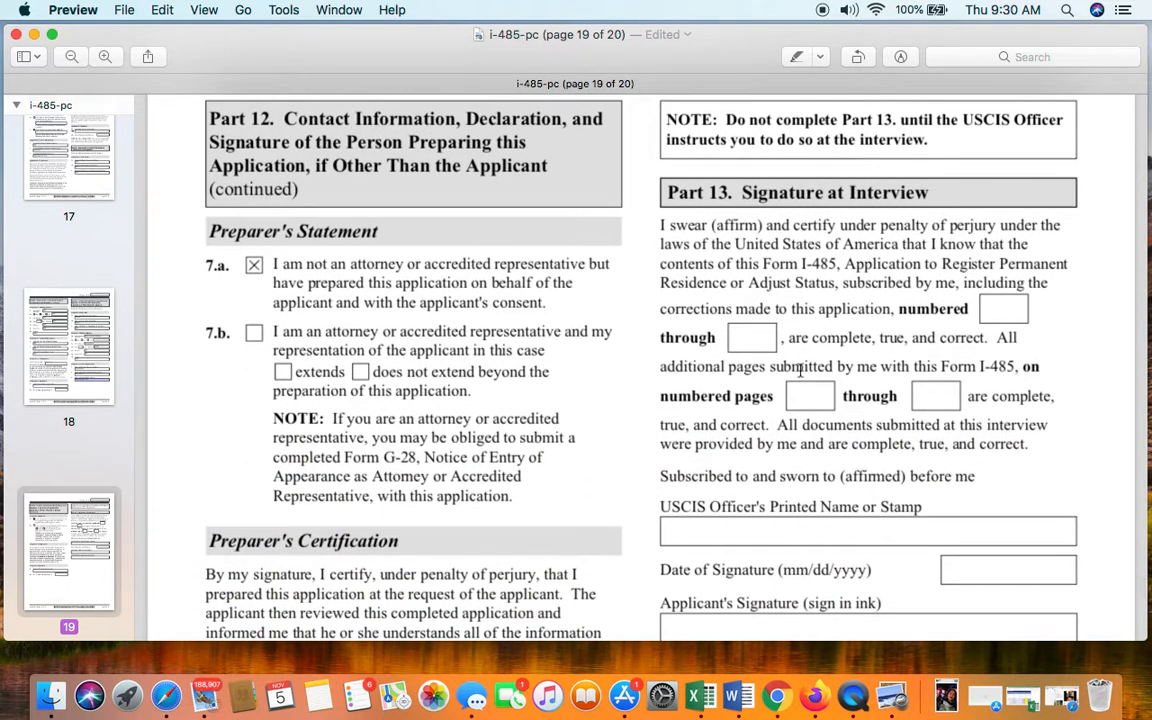
scroll(799, 370, "down", 5)
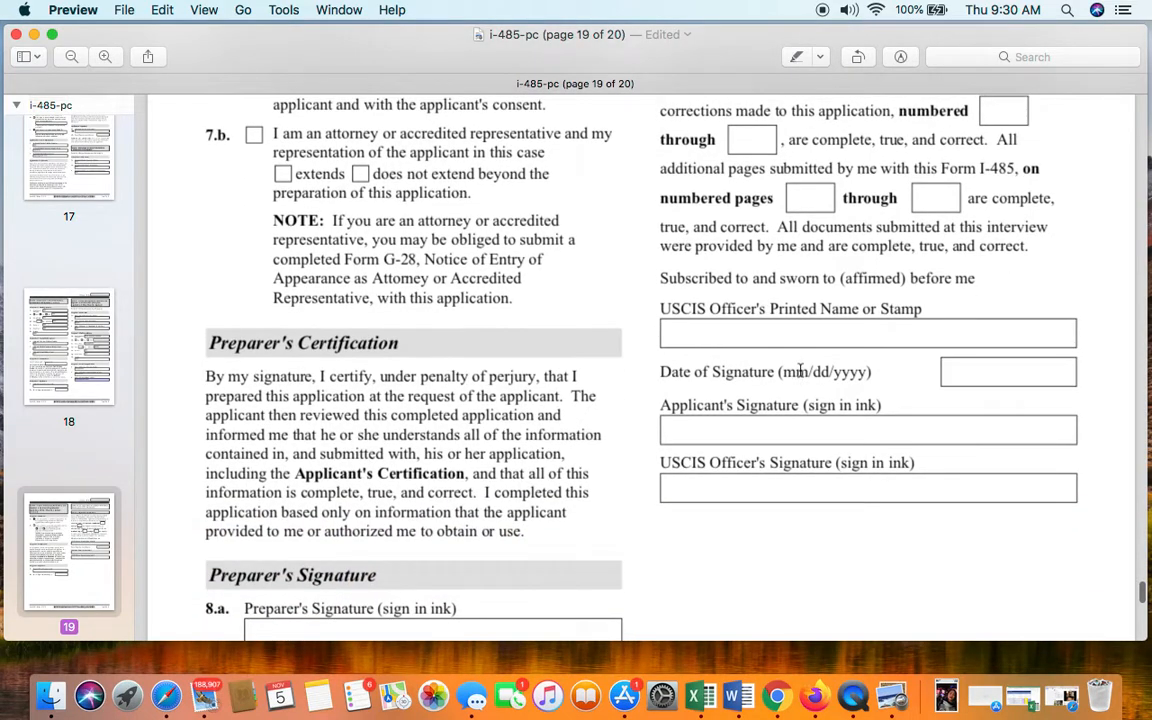
scroll(800, 371, "up", 5)
scroll(800, 371, "down", 15)
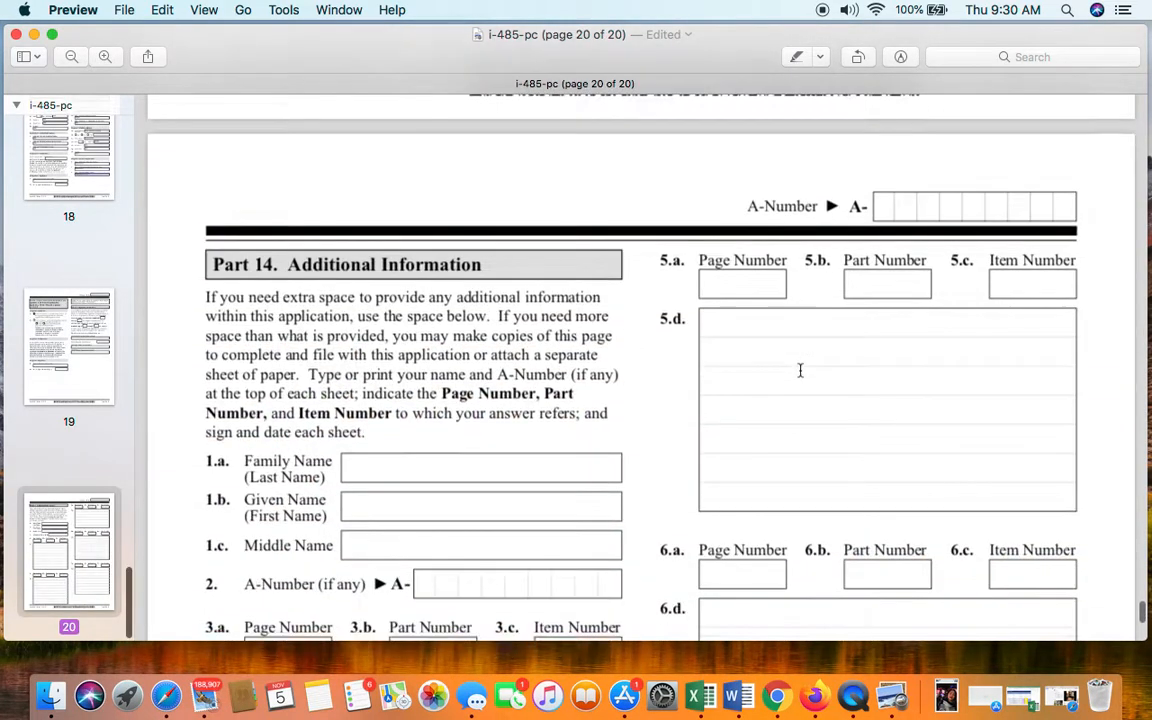
- Scroll through Part 14 Additional Information on page 20 to review its empty fields
scroll(800, 371, "down", 2)
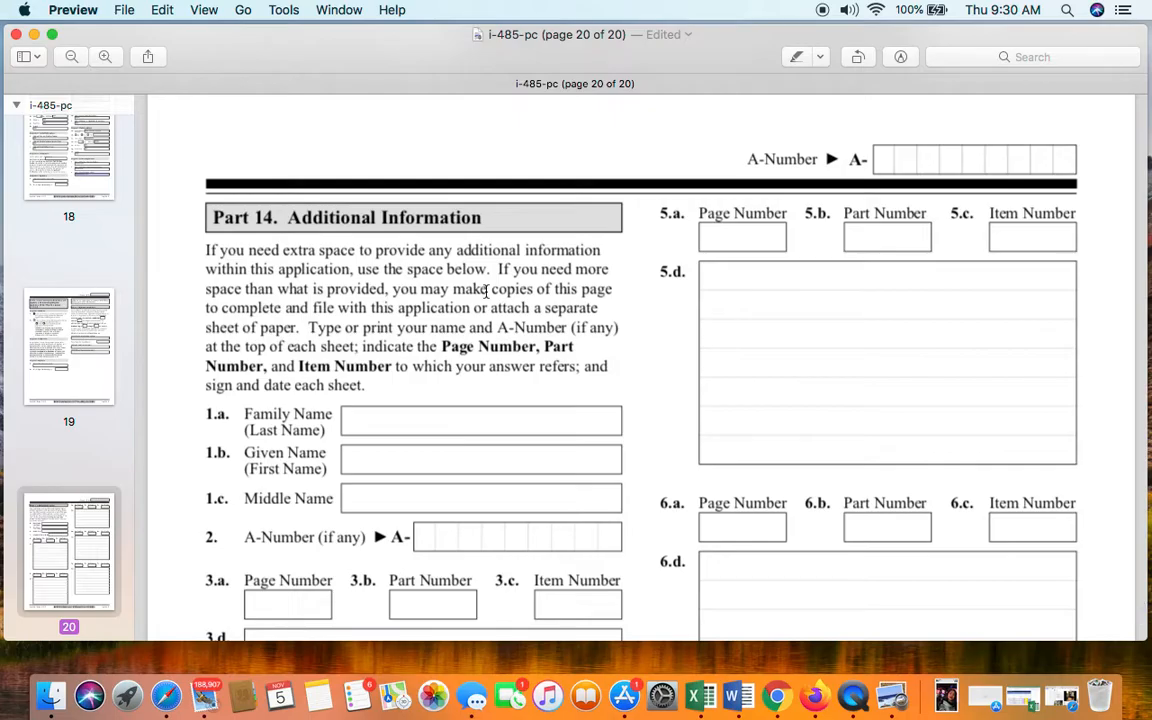
scroll(769, 326, "up", 20)
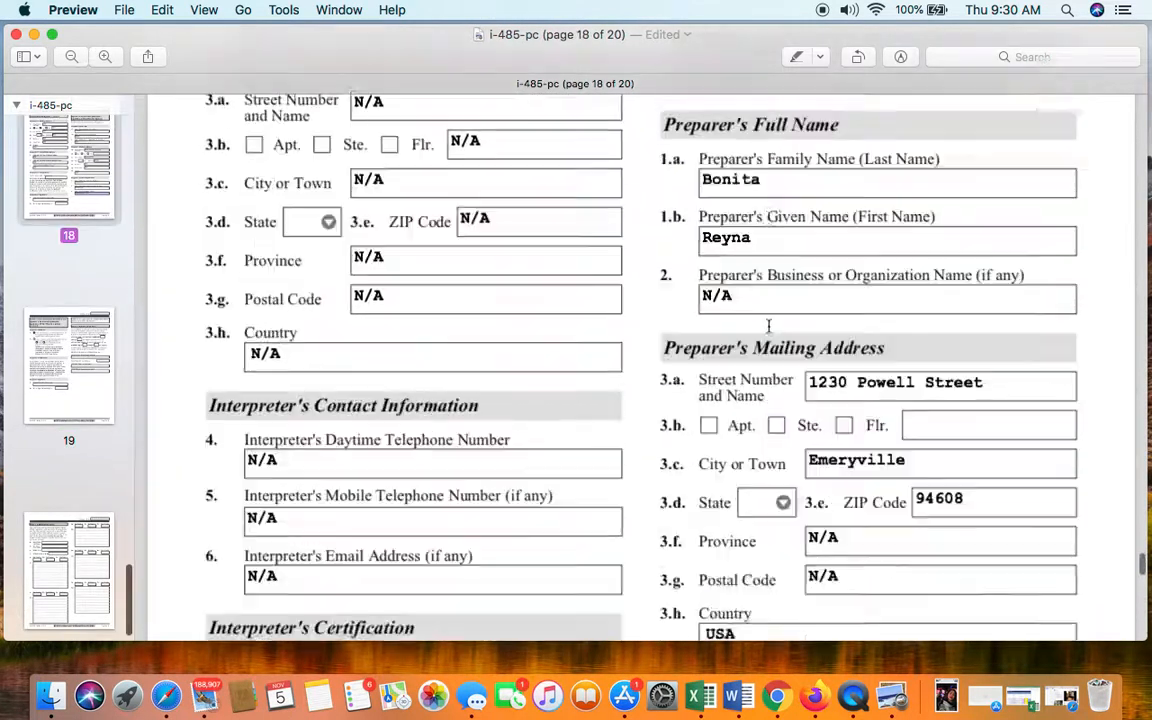
scroll(769, 326, "up", 20)
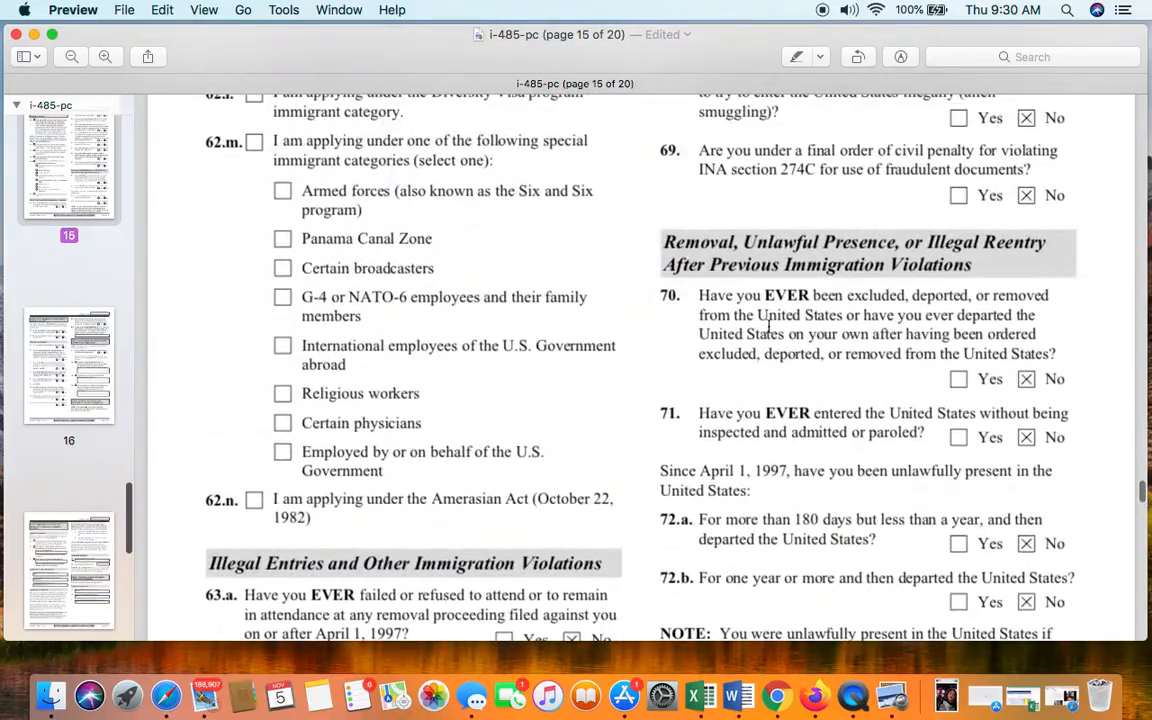
scroll(769, 326, "down", 20)
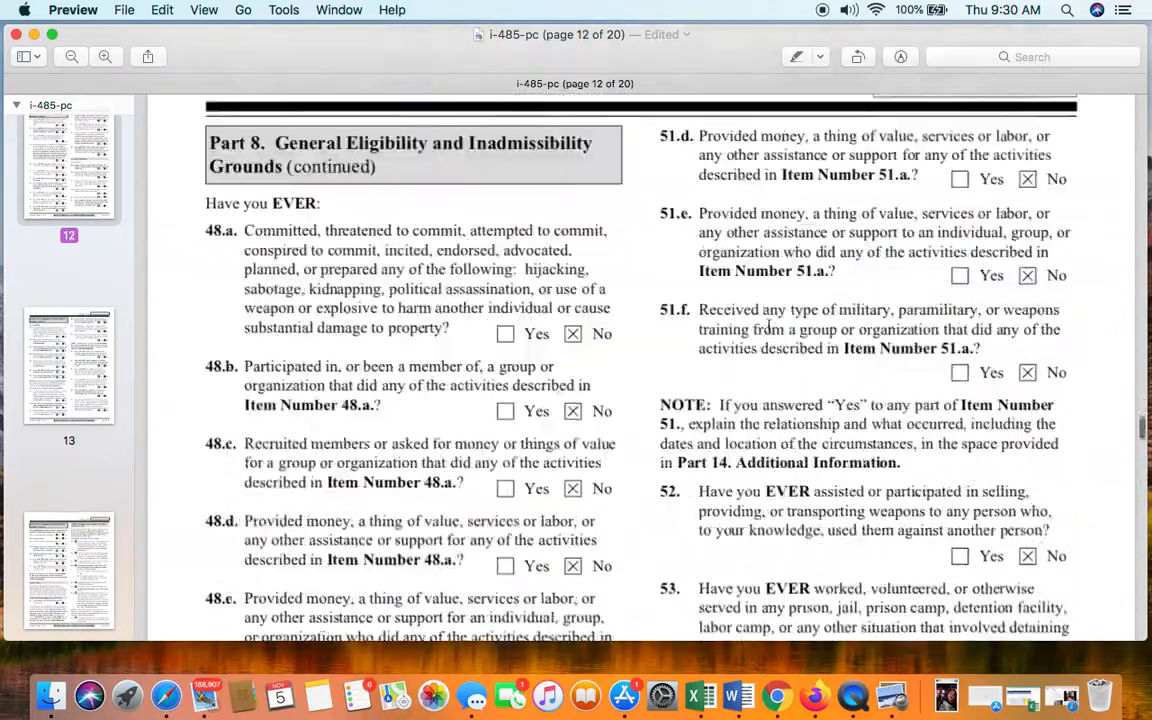
scroll(769, 326, "down", 20)
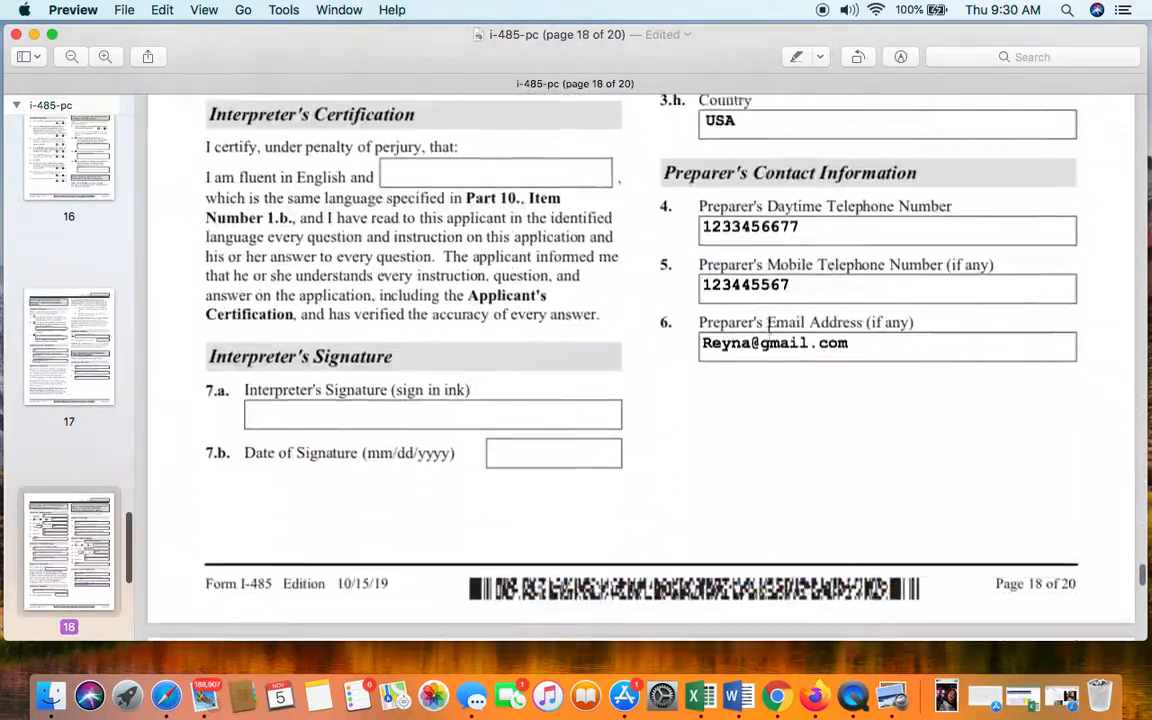
scroll(769, 326, "down", 20)
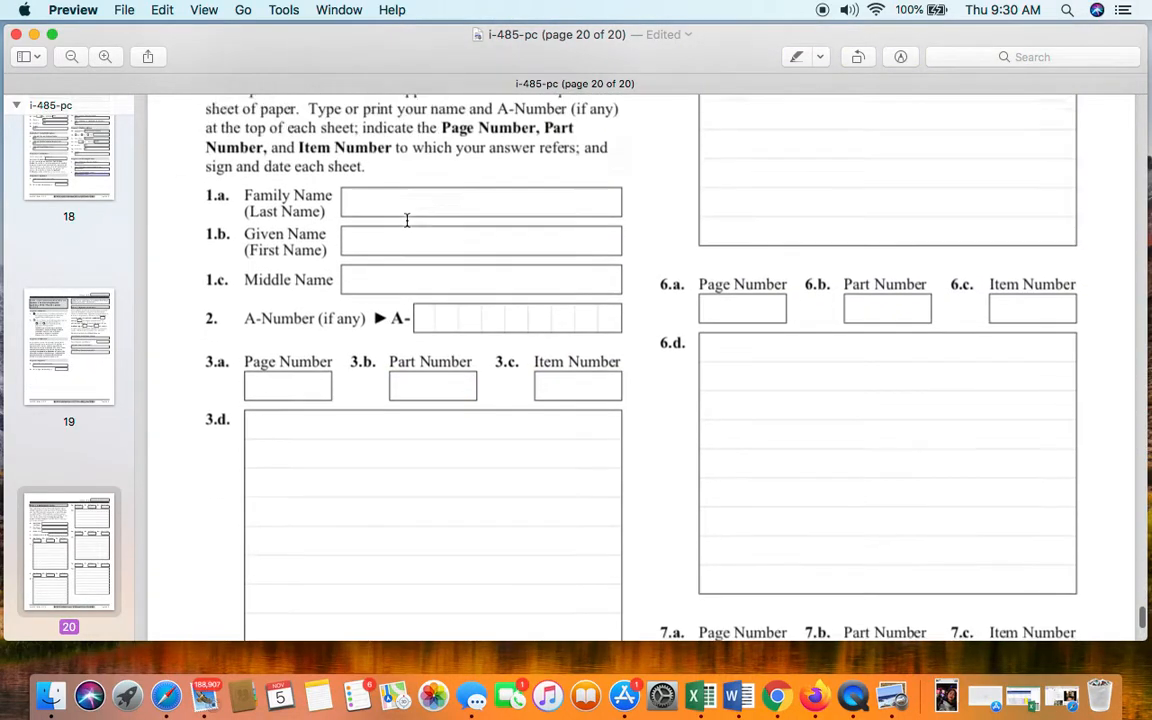
scroll(407, 220, "up", 2)
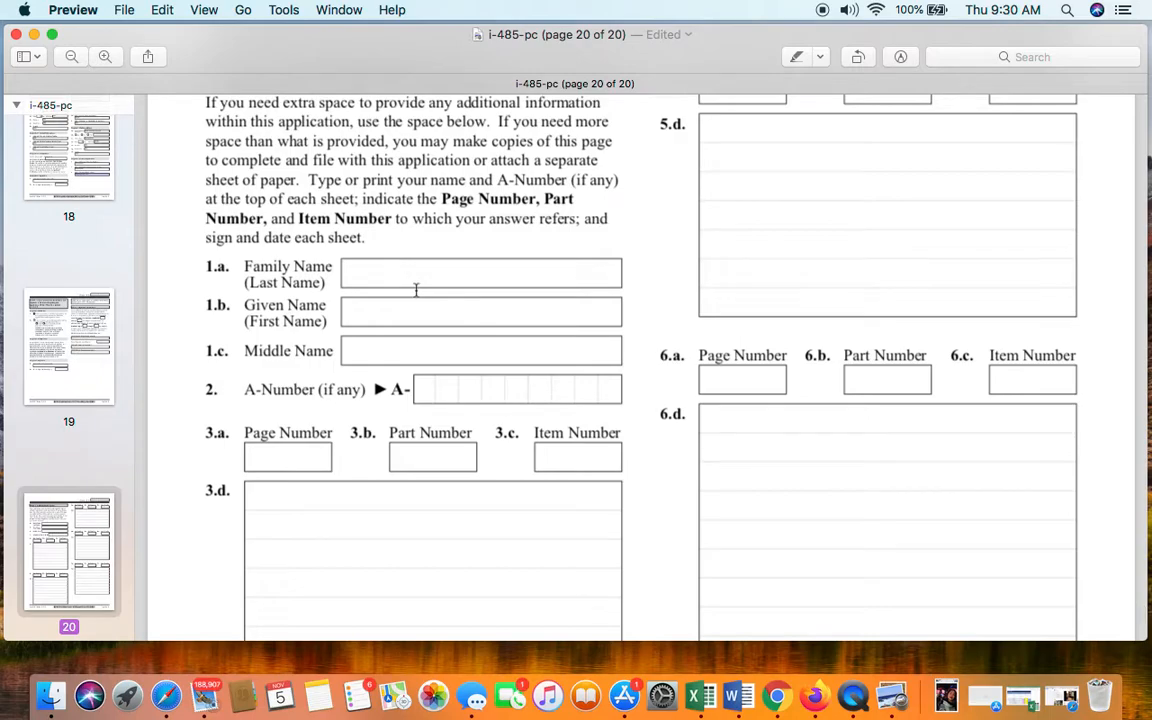
scroll(414, 289, "up", 3)
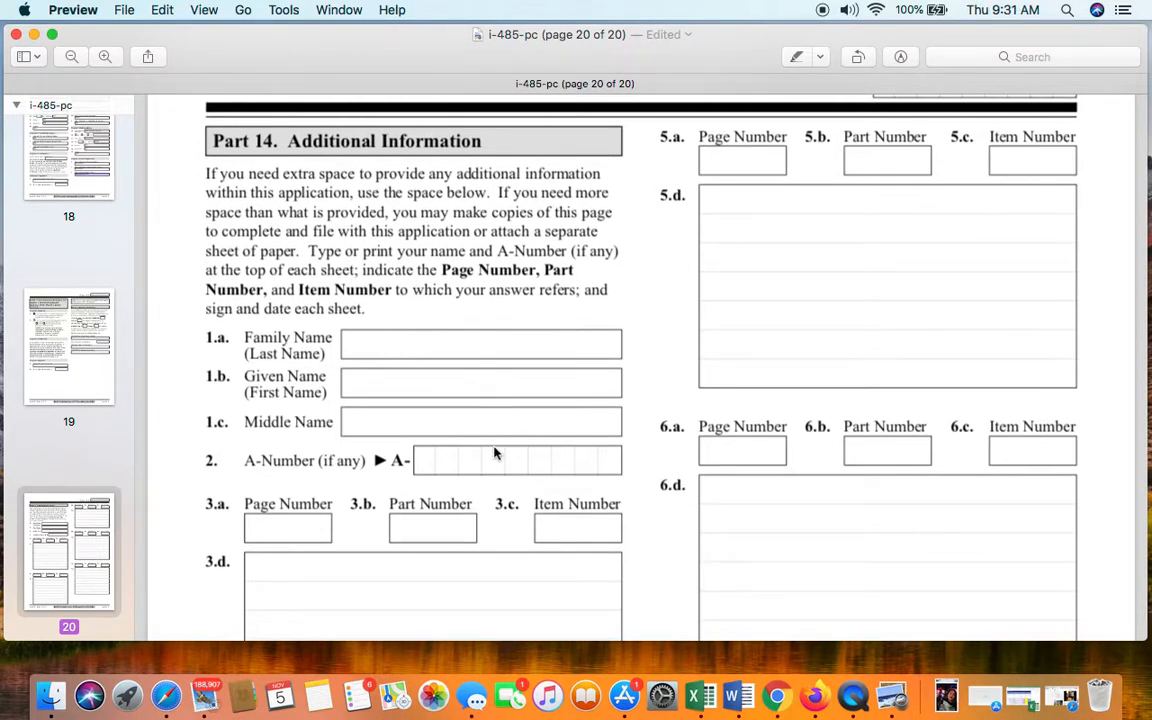
- Select the Part 14 item 3.d box, leave it blank, and return to Part 10's Applicant's Statement
left_click(500, 553)
scroll(500, 553, "down", 3)
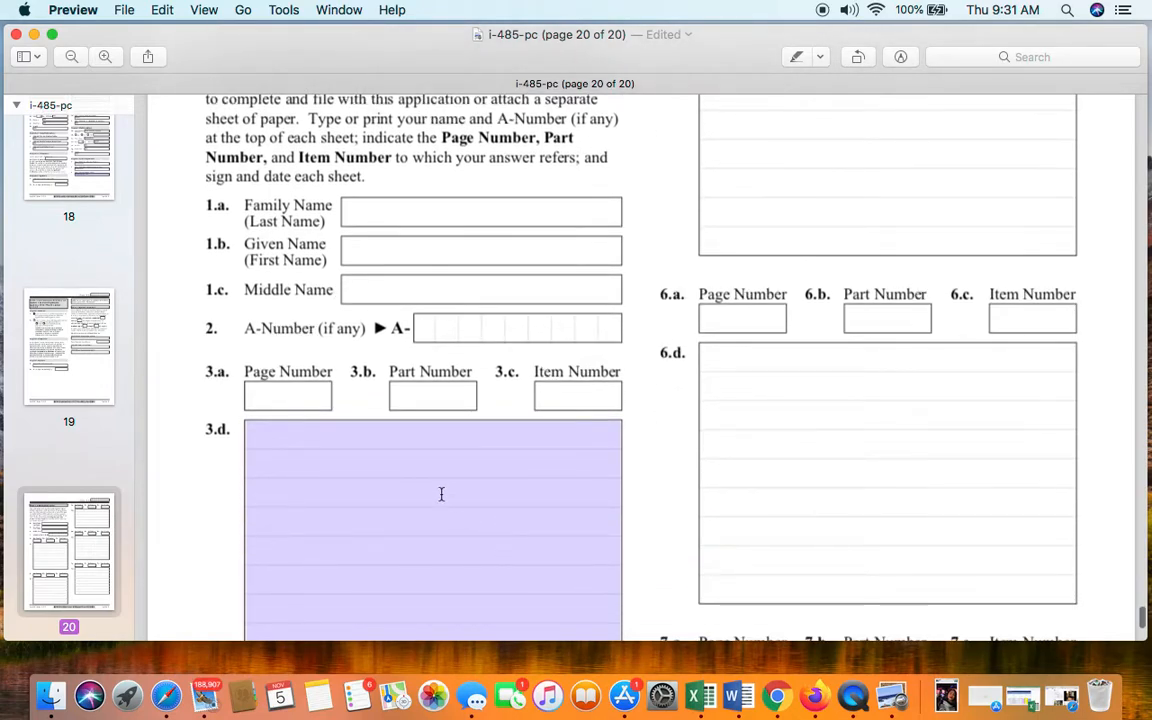
left_click(440, 494)
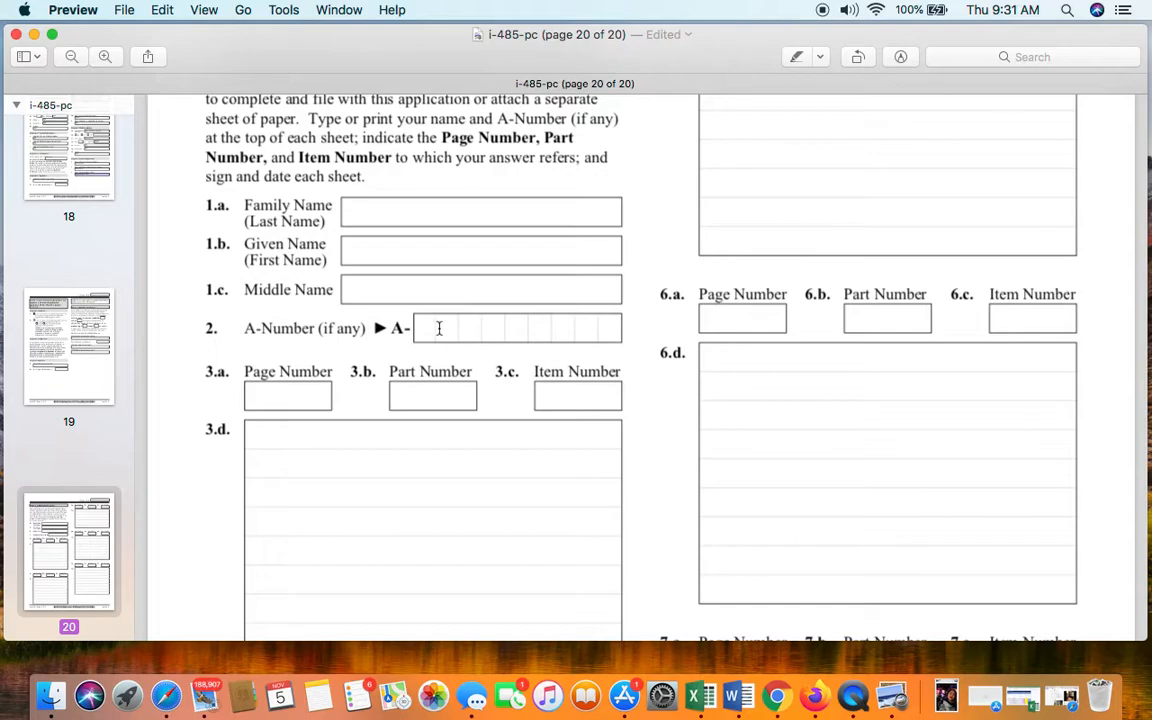
scroll(511, 404, "up", 4)
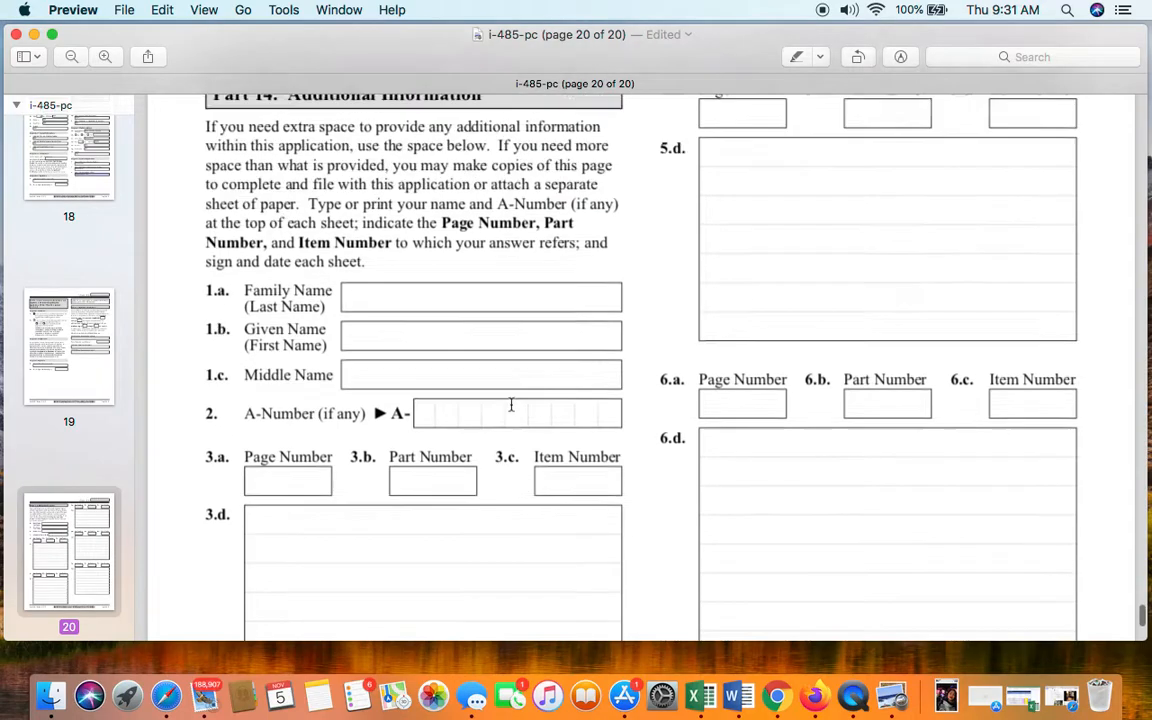
scroll(511, 404, "down", 15)
scroll(511, 404, "up", 20)
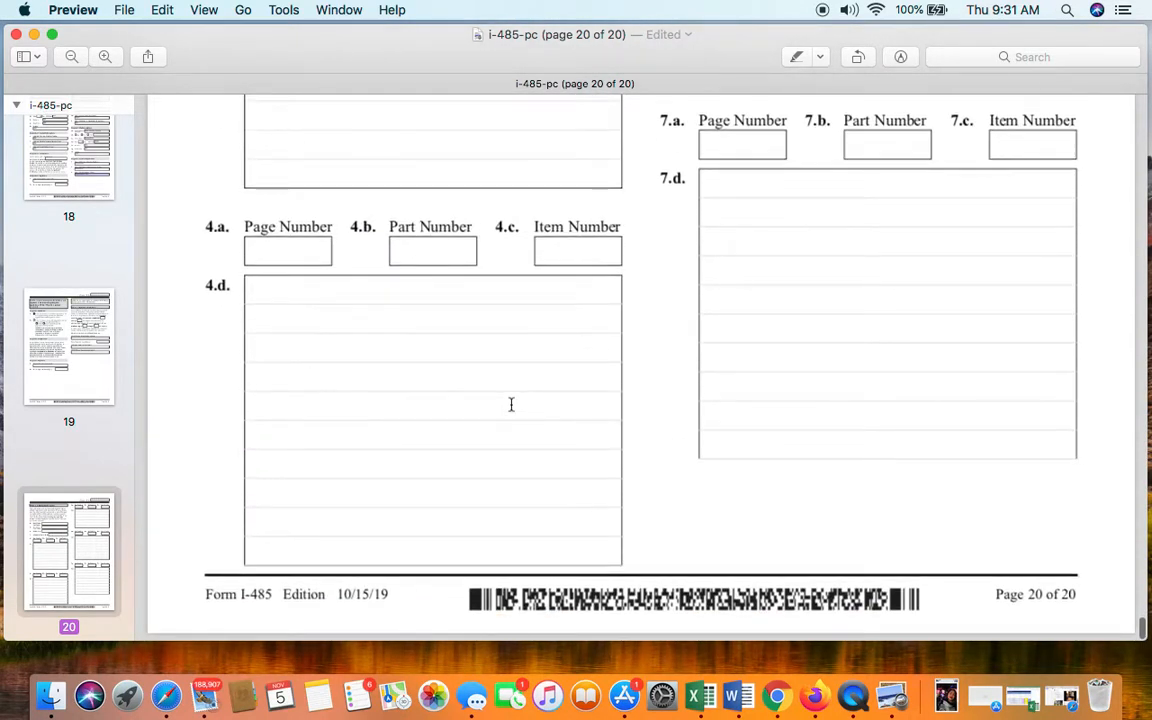
- Scroll up to page 1 of i-485-pc, the Application to Register Permanent Residence title page
scroll(511, 404, "up", 20)
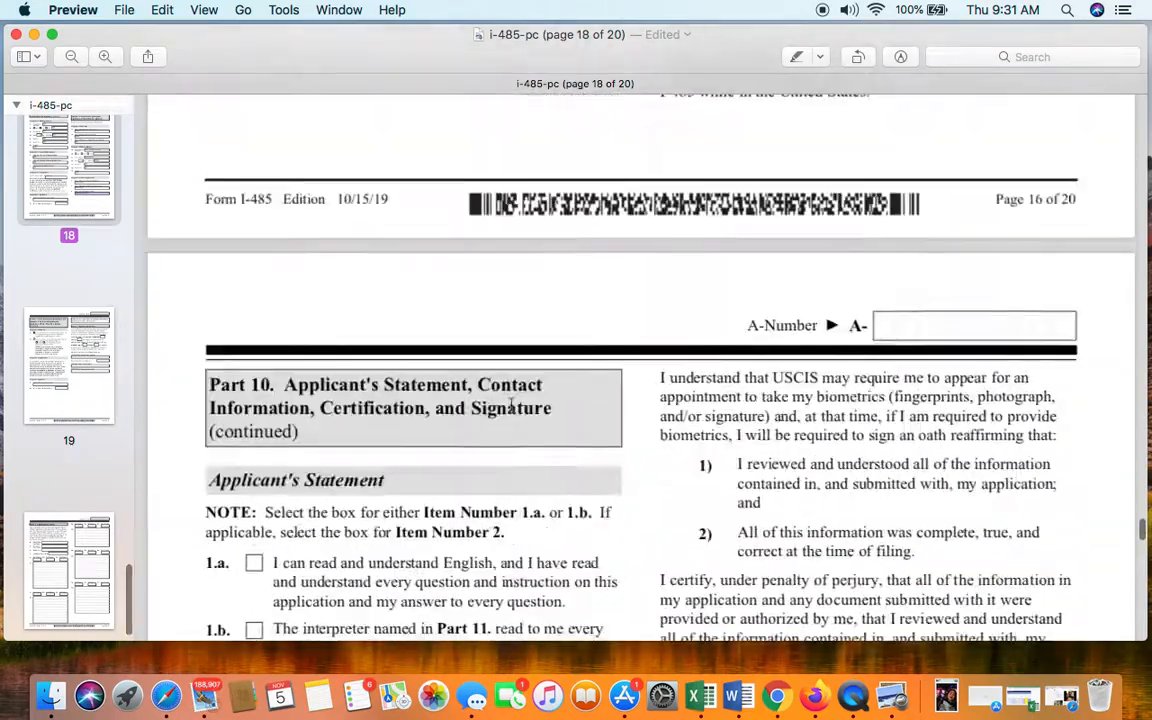
scroll(511, 404, "up", 20)
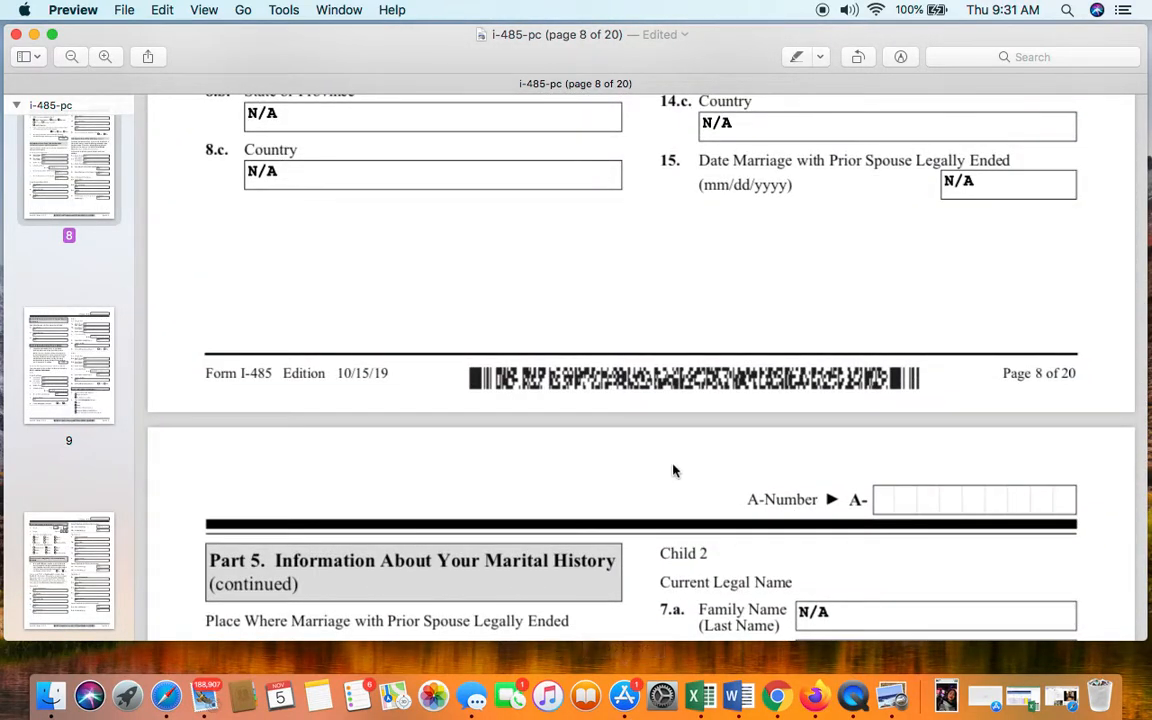
scroll(689, 398, "up", 20)
scroll(689, 398, "up", 20)
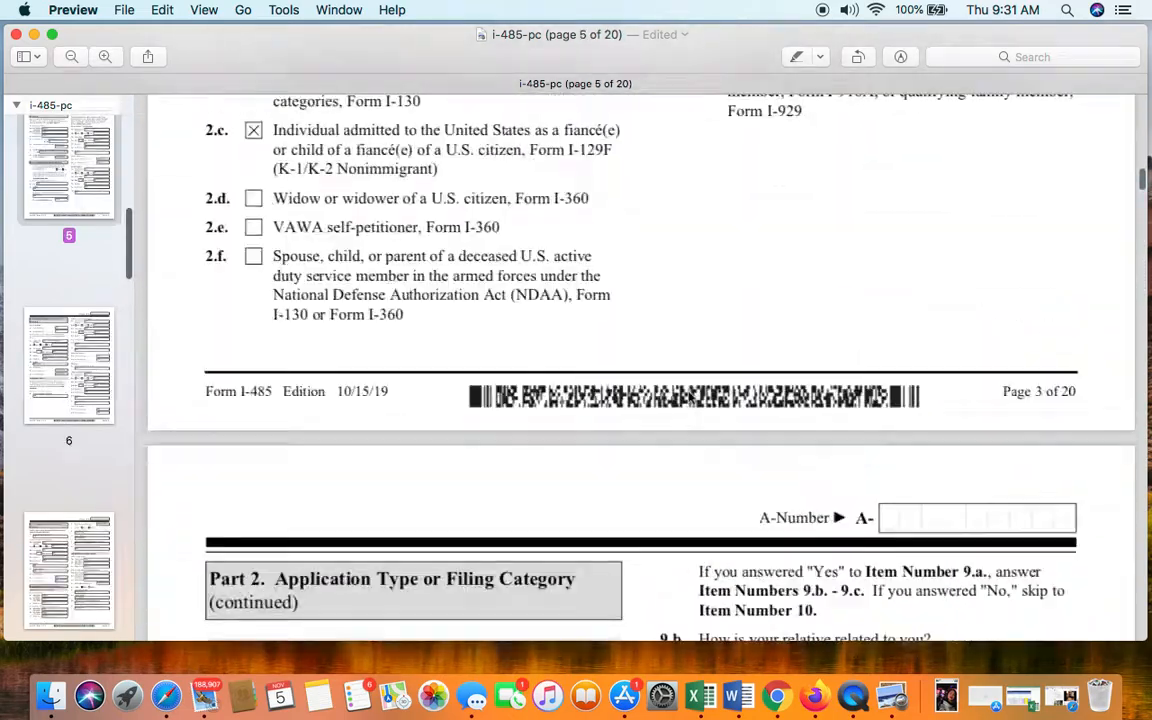
scroll(689, 398, "up", 20)
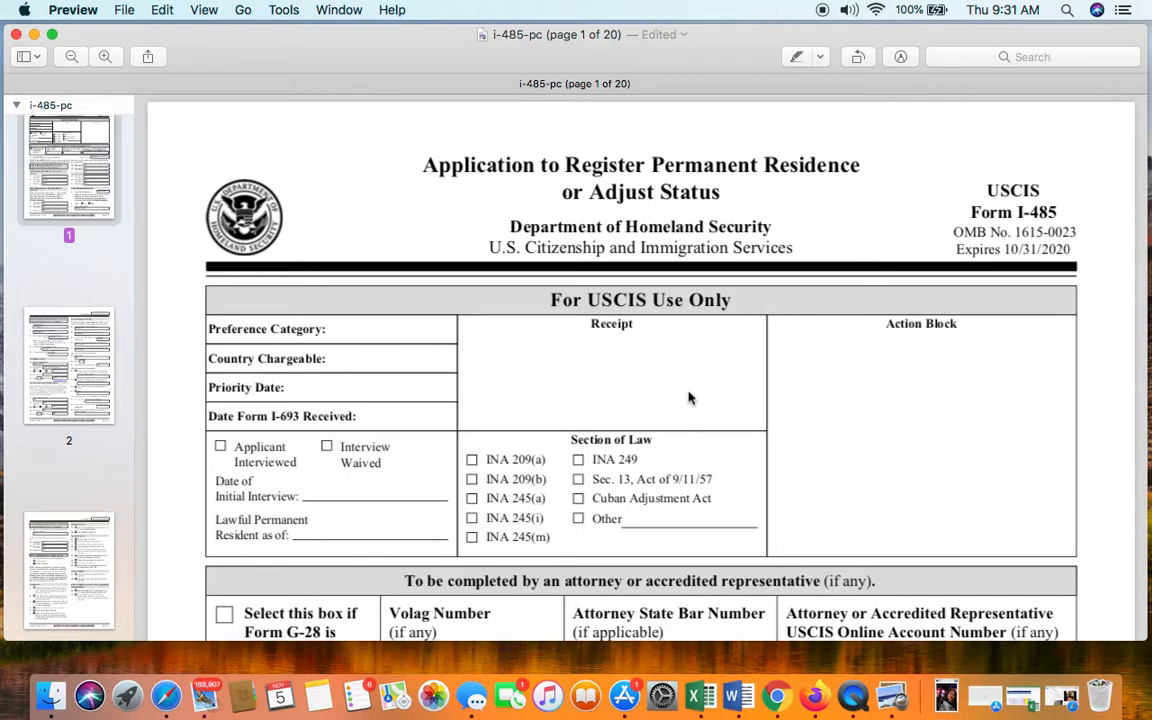
- Hide Preview via the Preview menu, revealing Finder's Recents window with i-485-pc listed
left_click(688, 398)
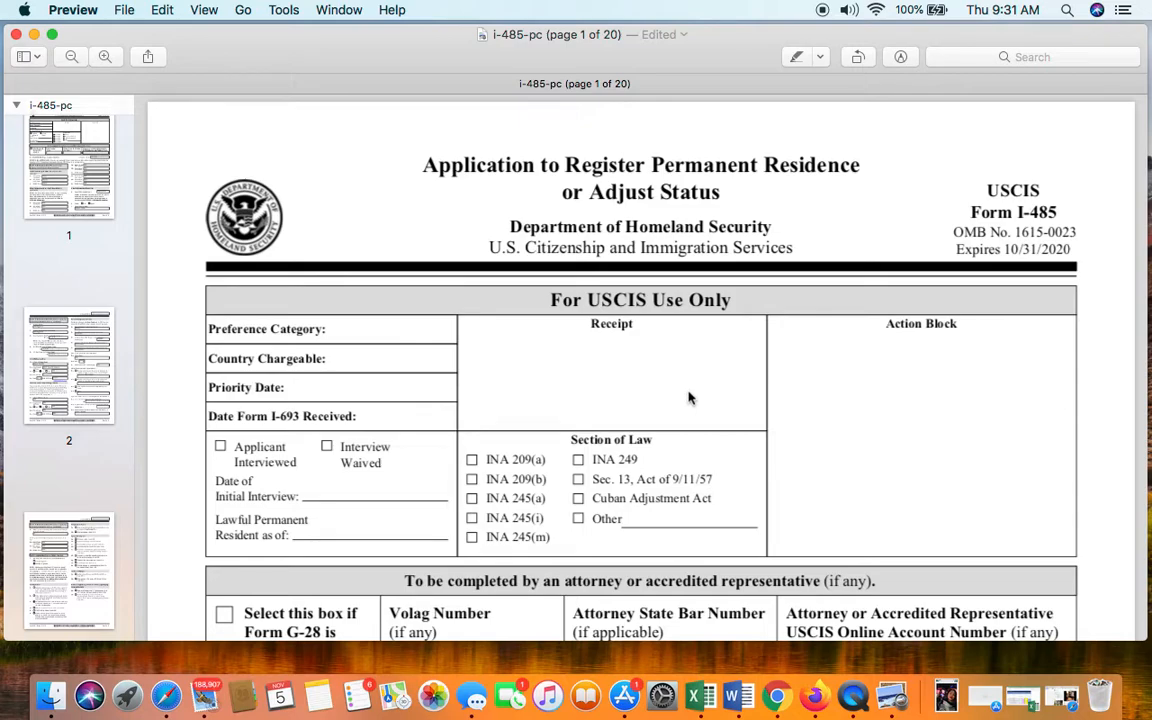
left_click(73, 10)
mouse_move(127, 12)
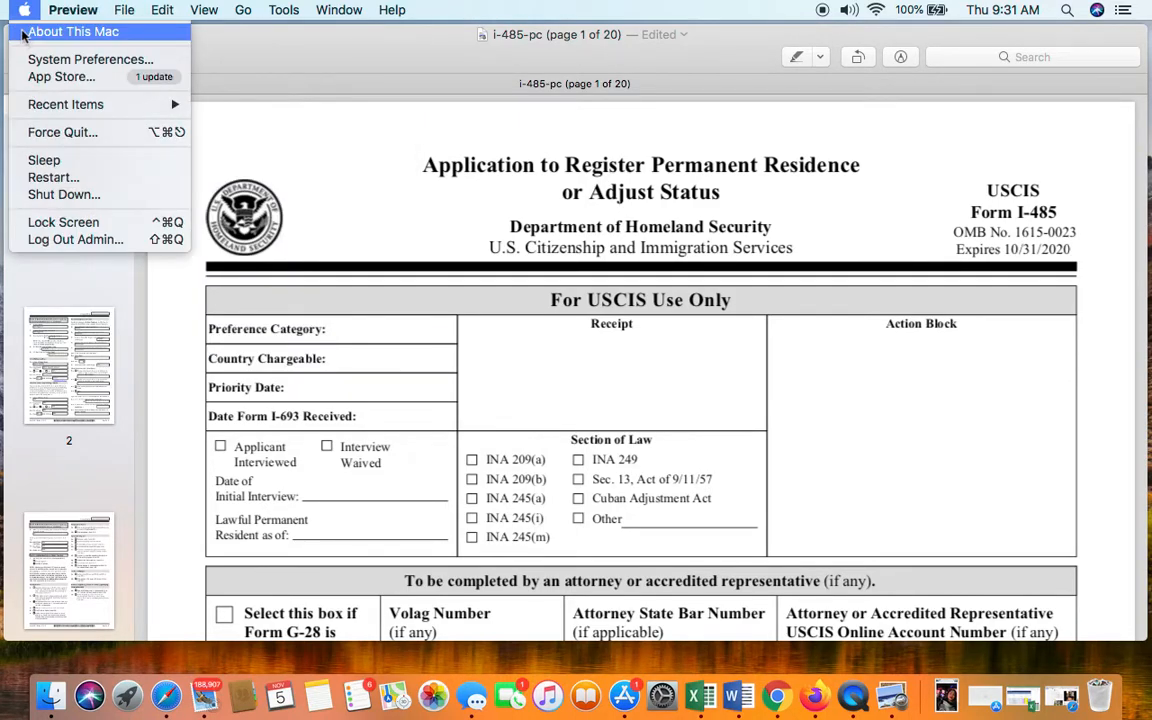
mouse_move(86, 21)
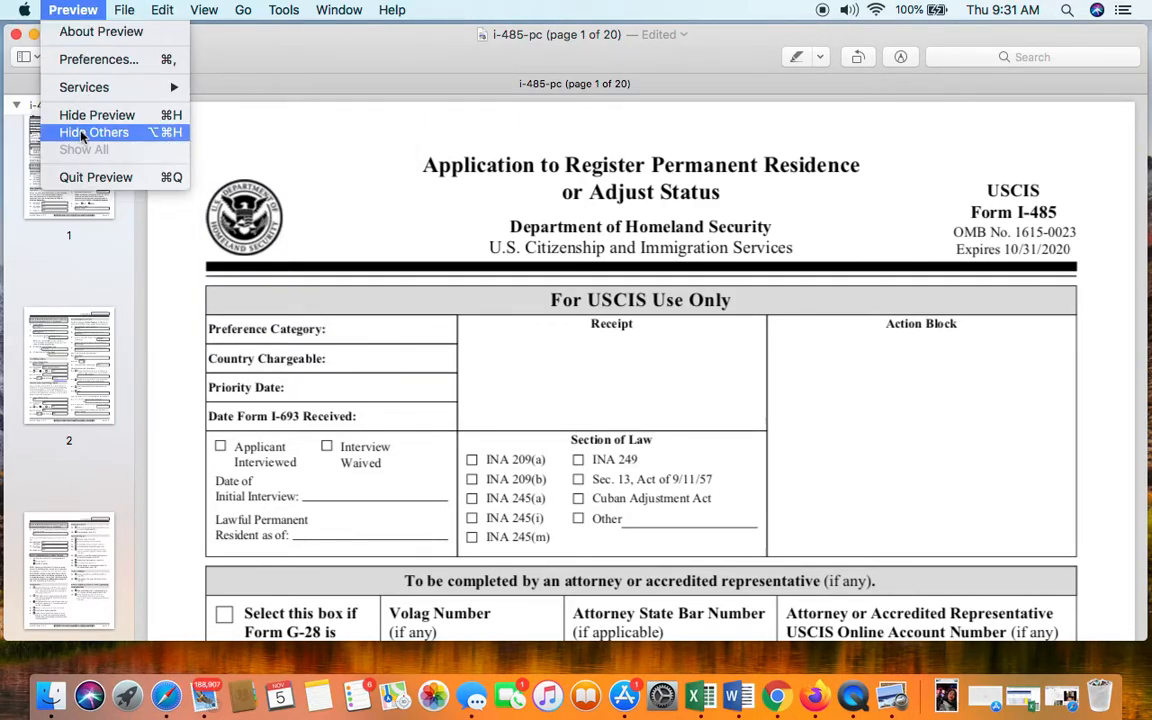
left_click(86, 188)
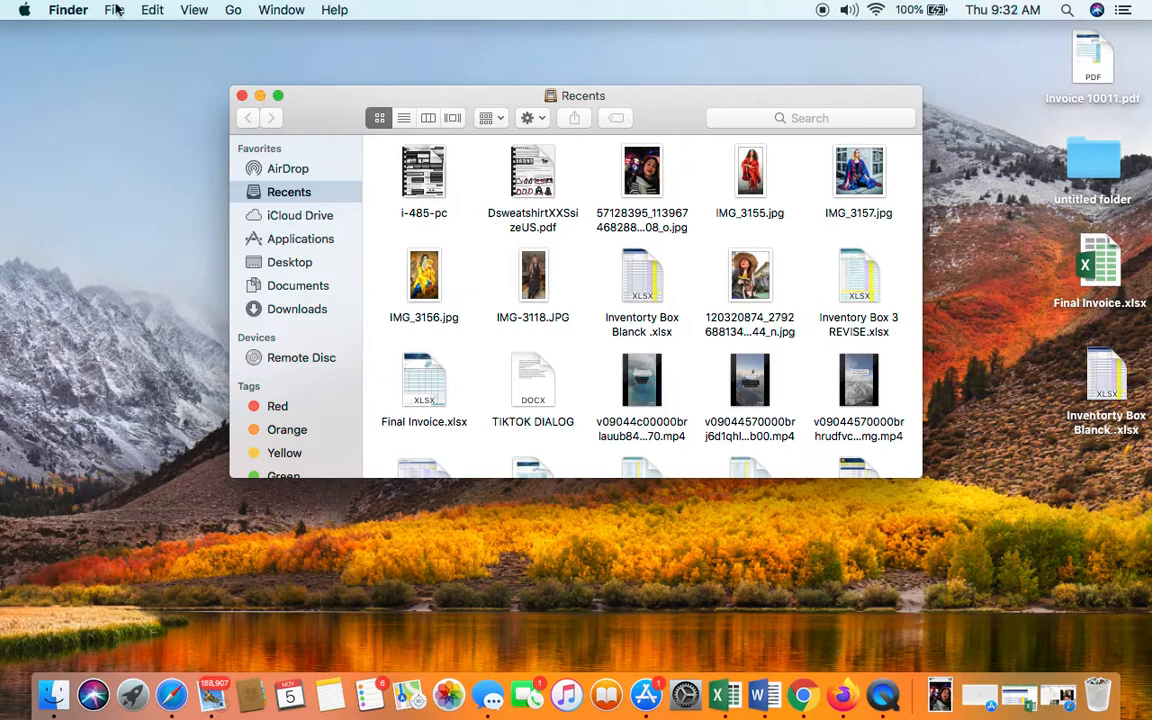
- Quit QuickTime Player to end the recording and name it I-485 in Documents
left_click(884, 692)
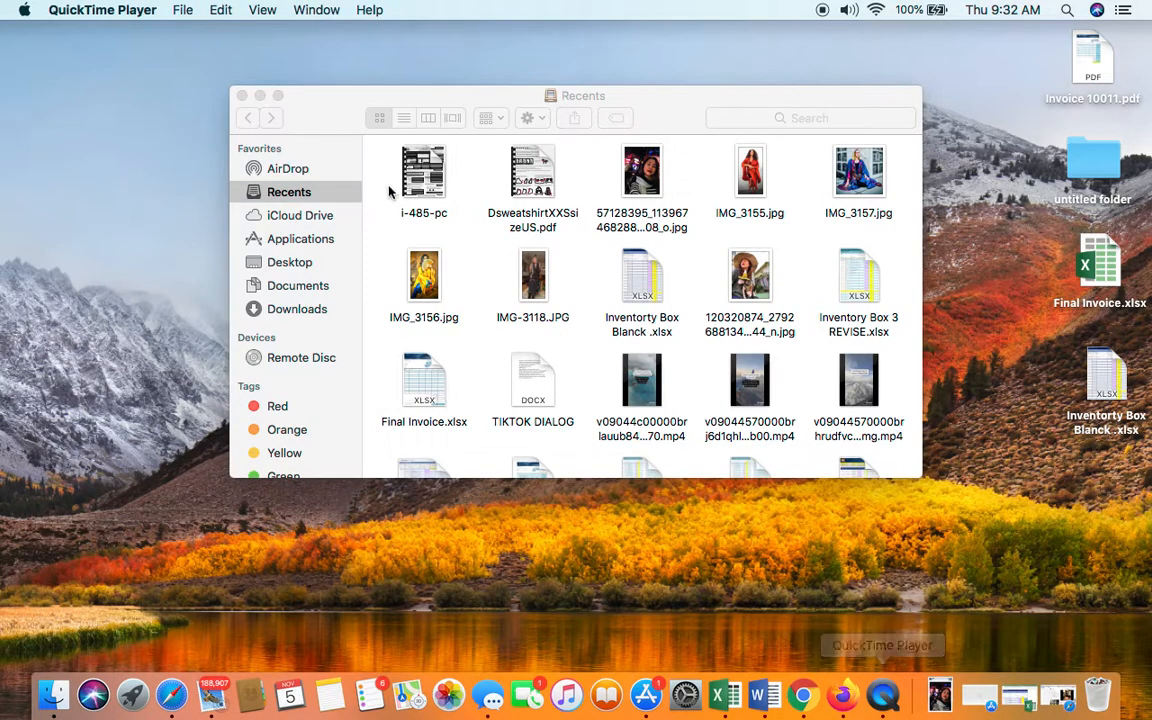
left_click(96, 12)
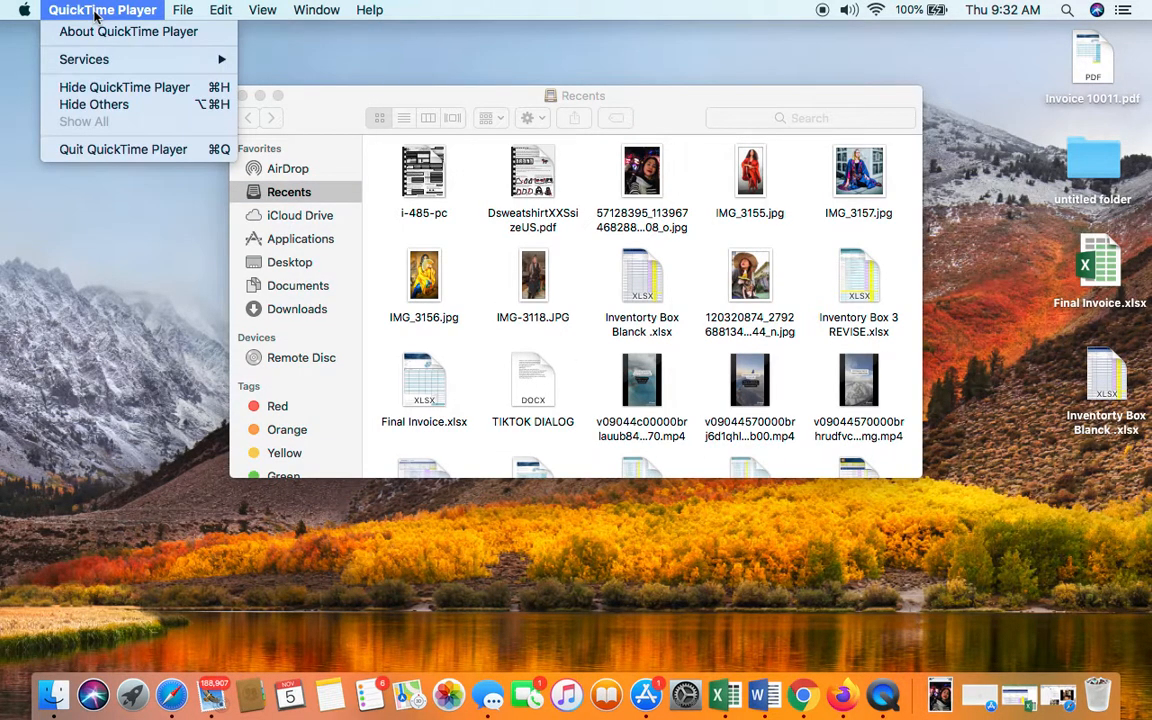
left_click(174, 150)
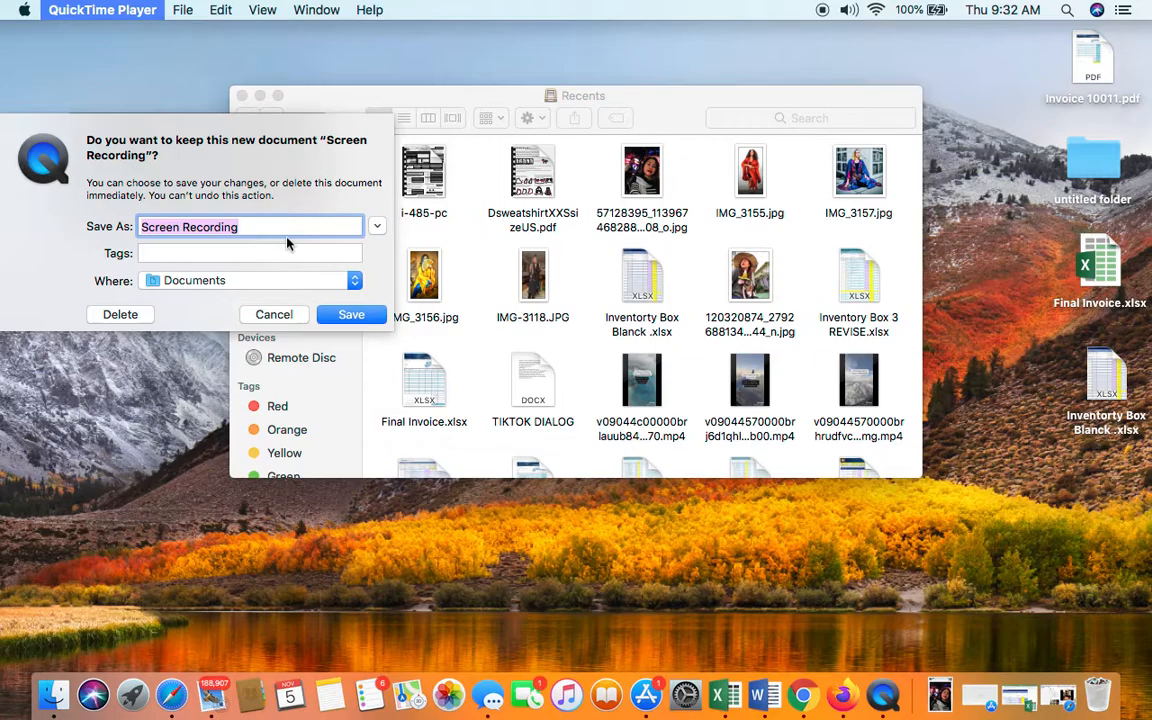
key("BackSpace")
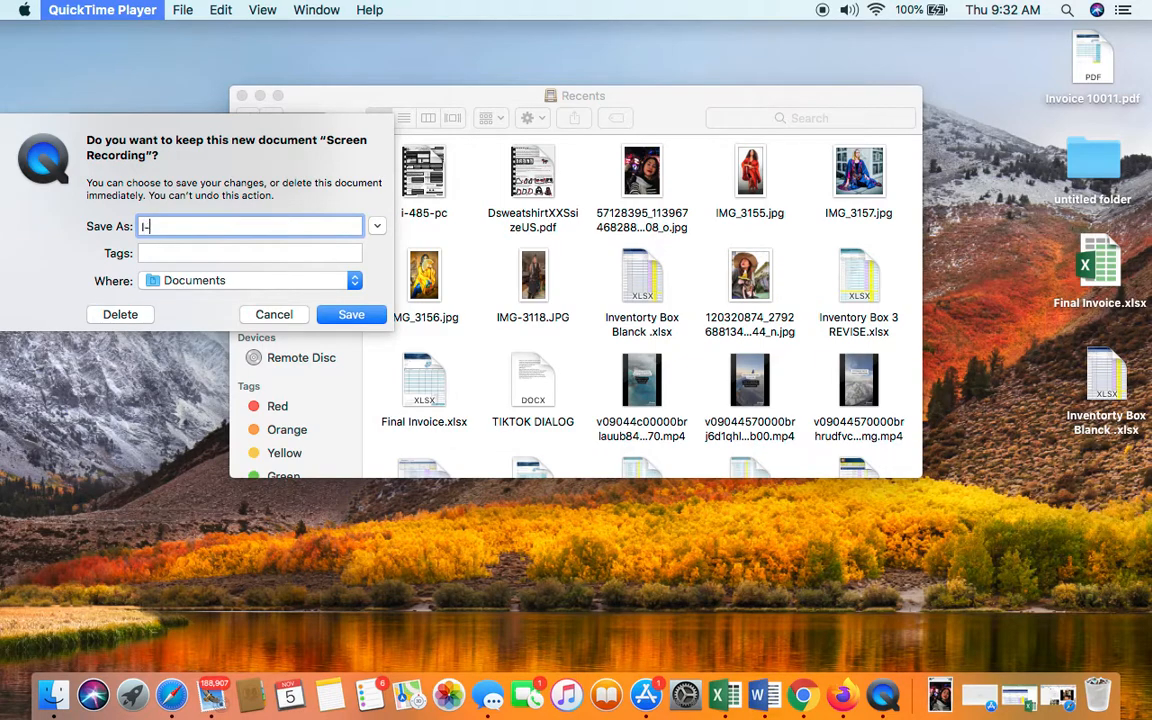
type("I-485")
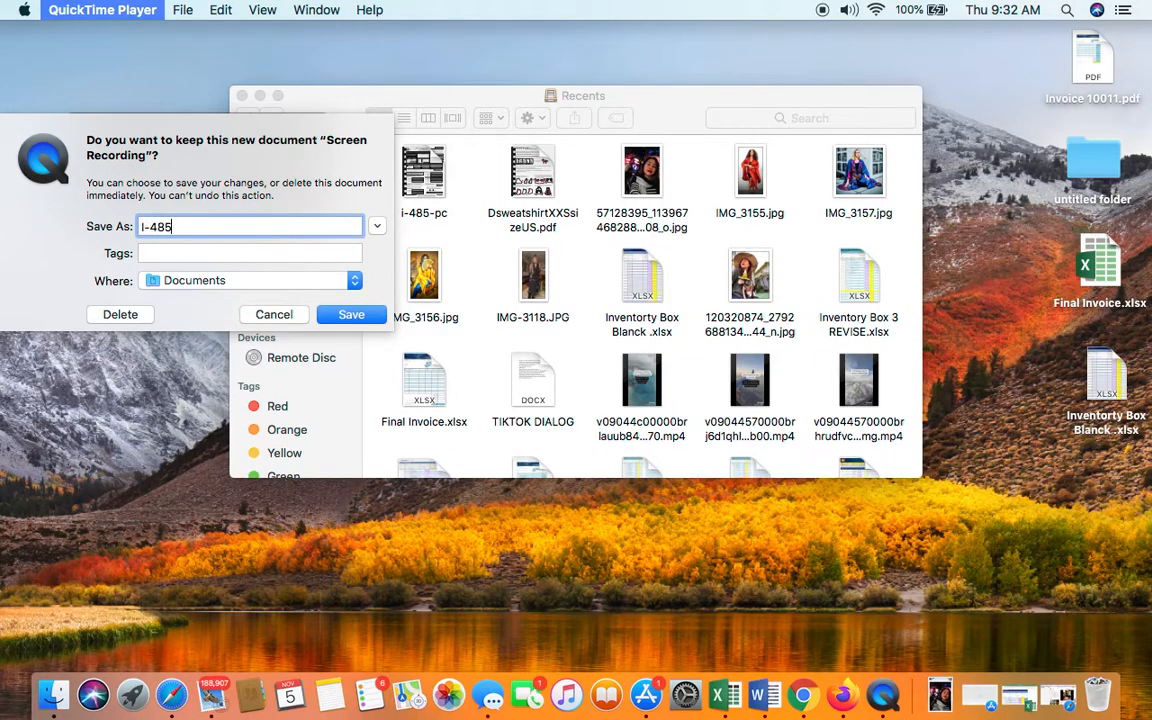